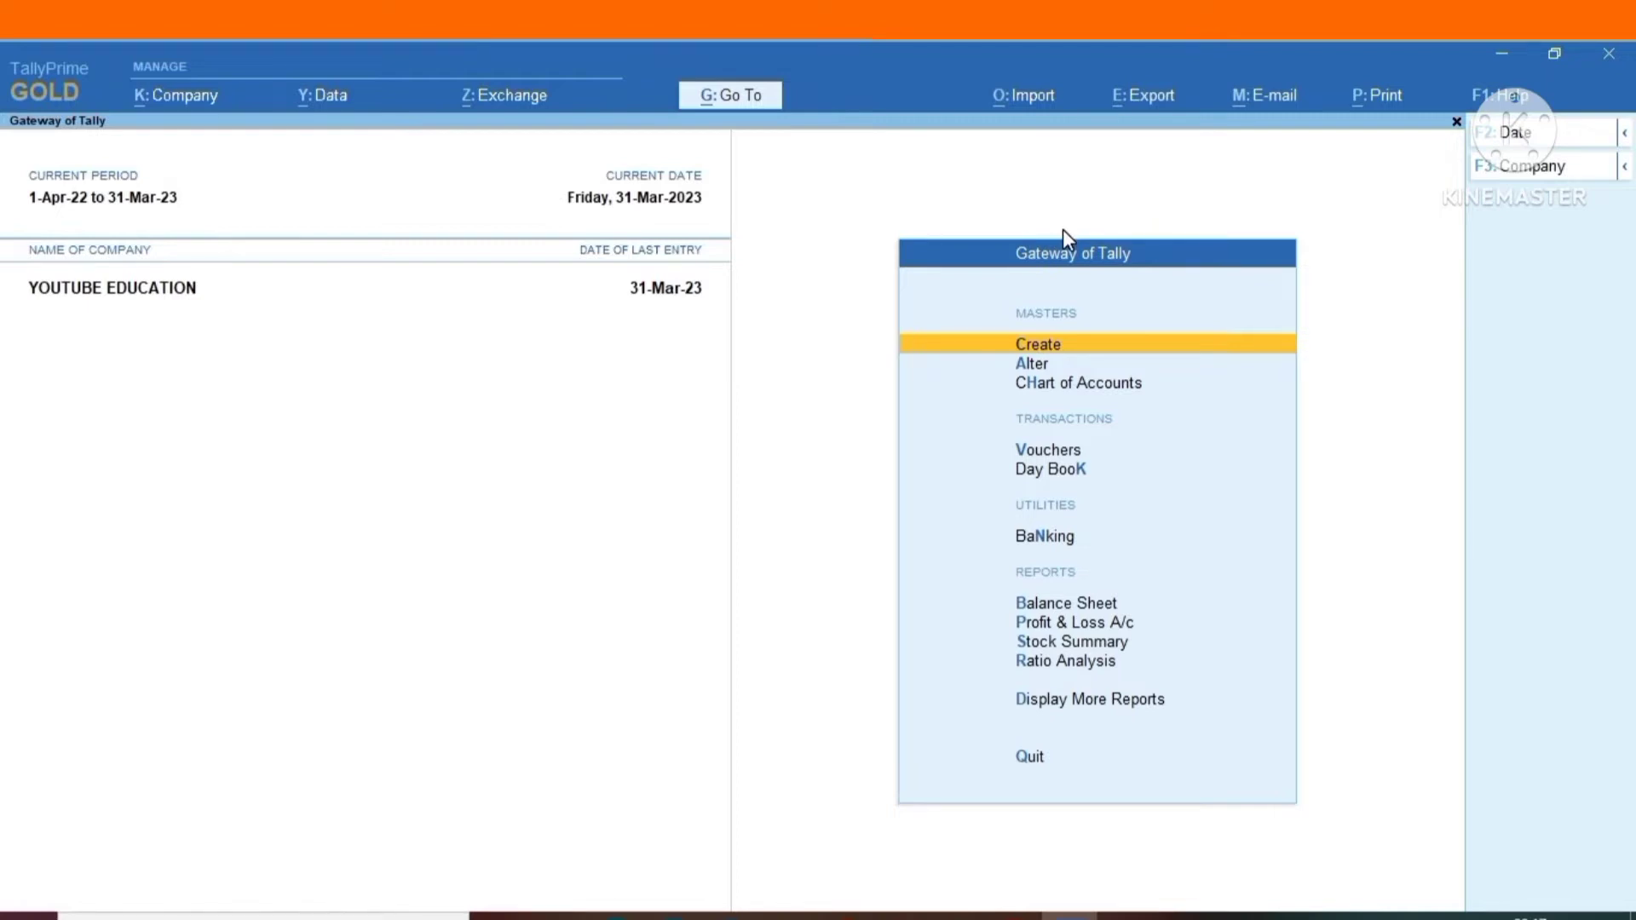
Open the feature settings of the company YOUTUBE EDUCATION and go into its GST details.
{"action": "key", "text": "alt+k"}
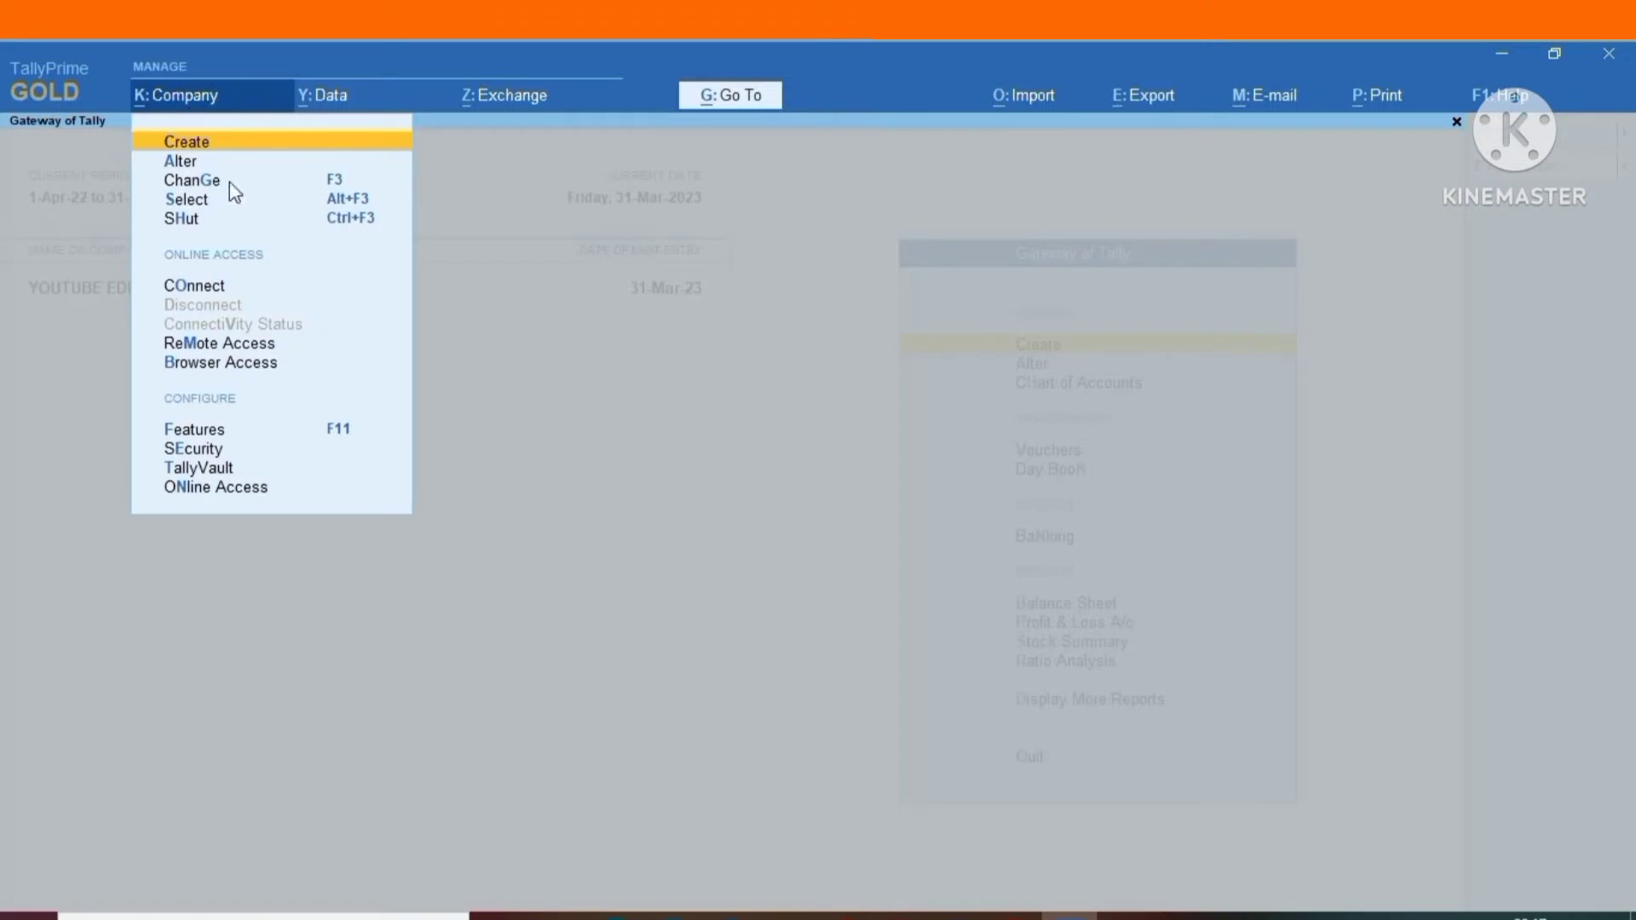
{"action": "left_click", "coordinate": [202, 436]}
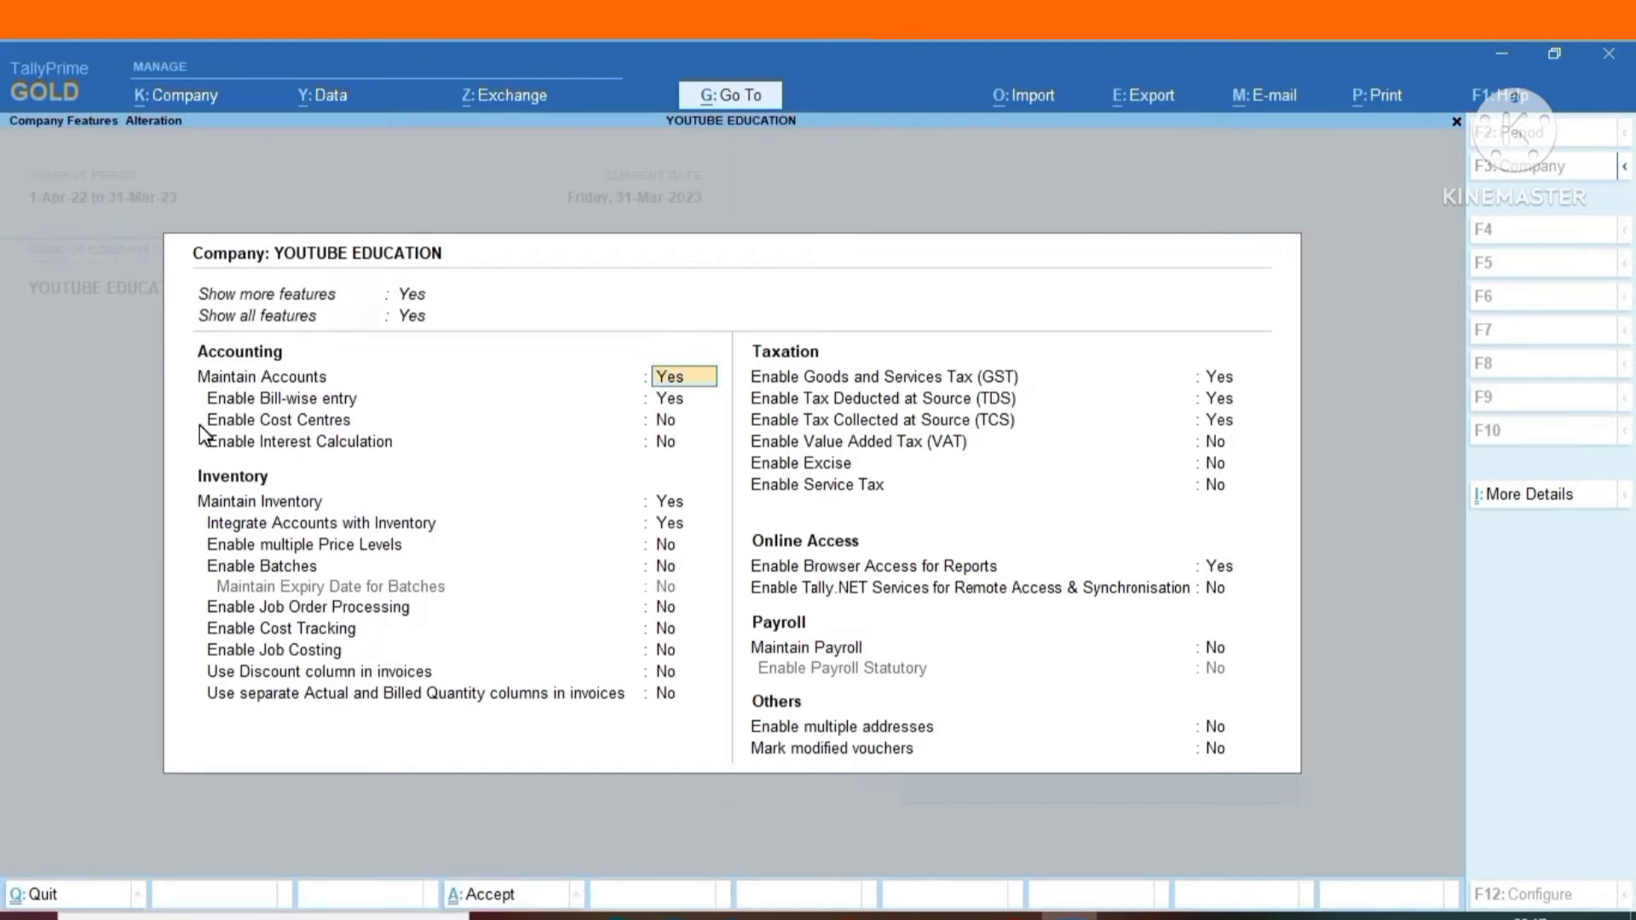
{"action": "key", "text": "Down"}
{"action": "key", "text": "Down"}
{"action": "key", "text": "Down"}
{"action": "key", "text": "Down"}
{"action": "key", "text": "Down"}
{"action": "key", "text": "Down"}
{"action": "key", "text": "Down"}
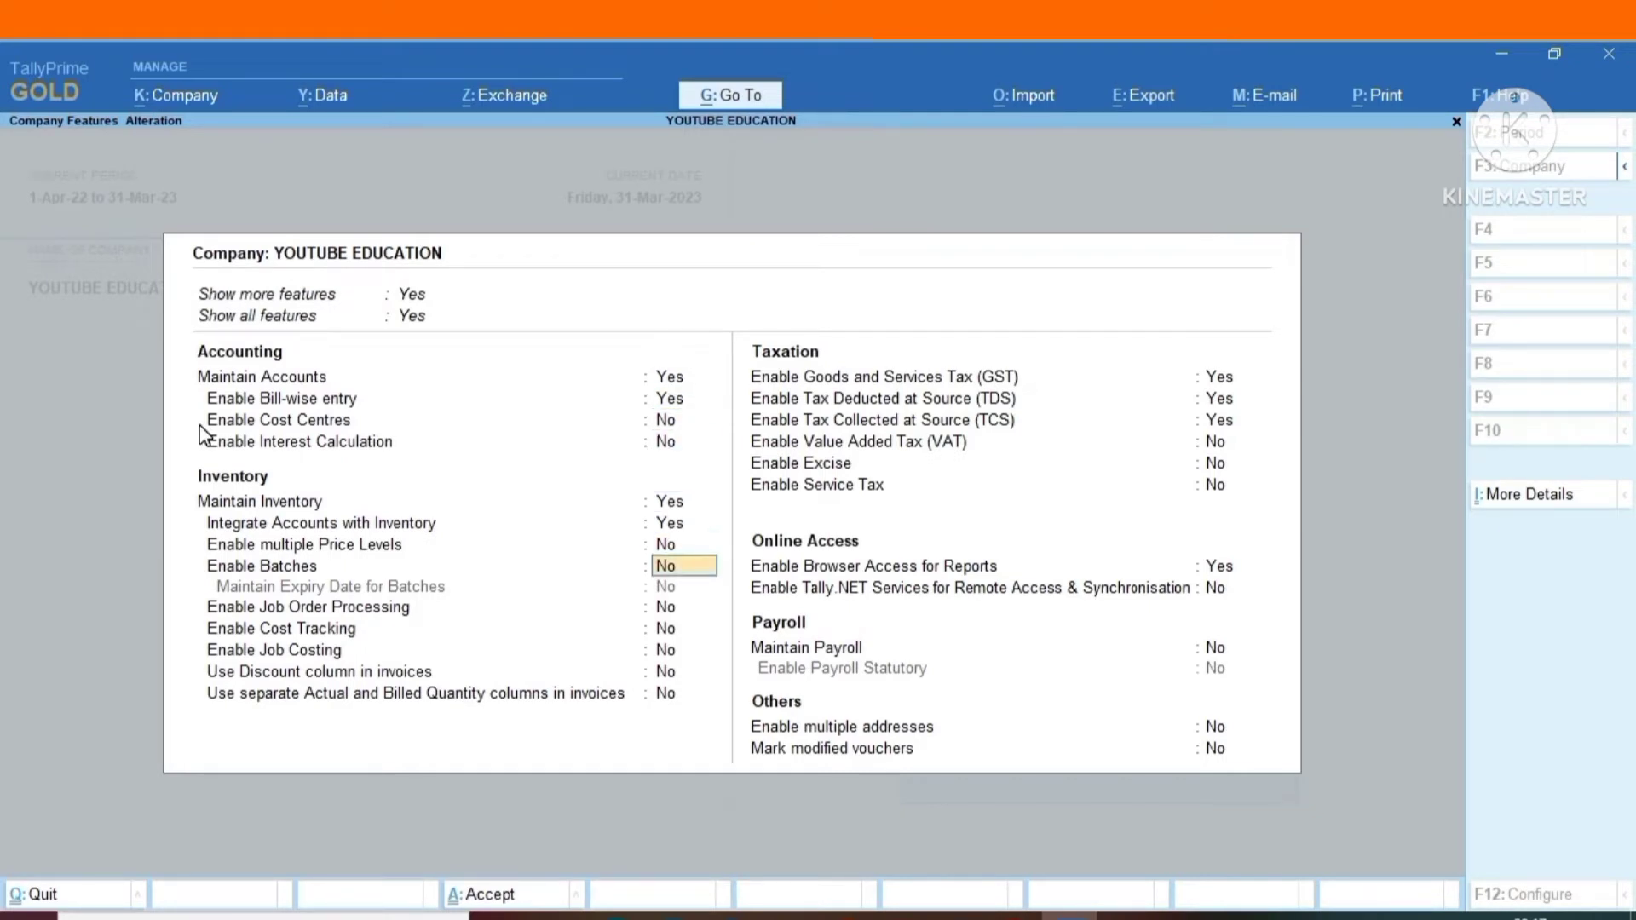
{"action": "key", "text": "Down"}
{"action": "key", "text": "Down"}
{"action": "key", "text": "Down"}
{"action": "key", "text": "Down"}
{"action": "key", "text": "Down"}
{"action": "key", "text": "Down"}
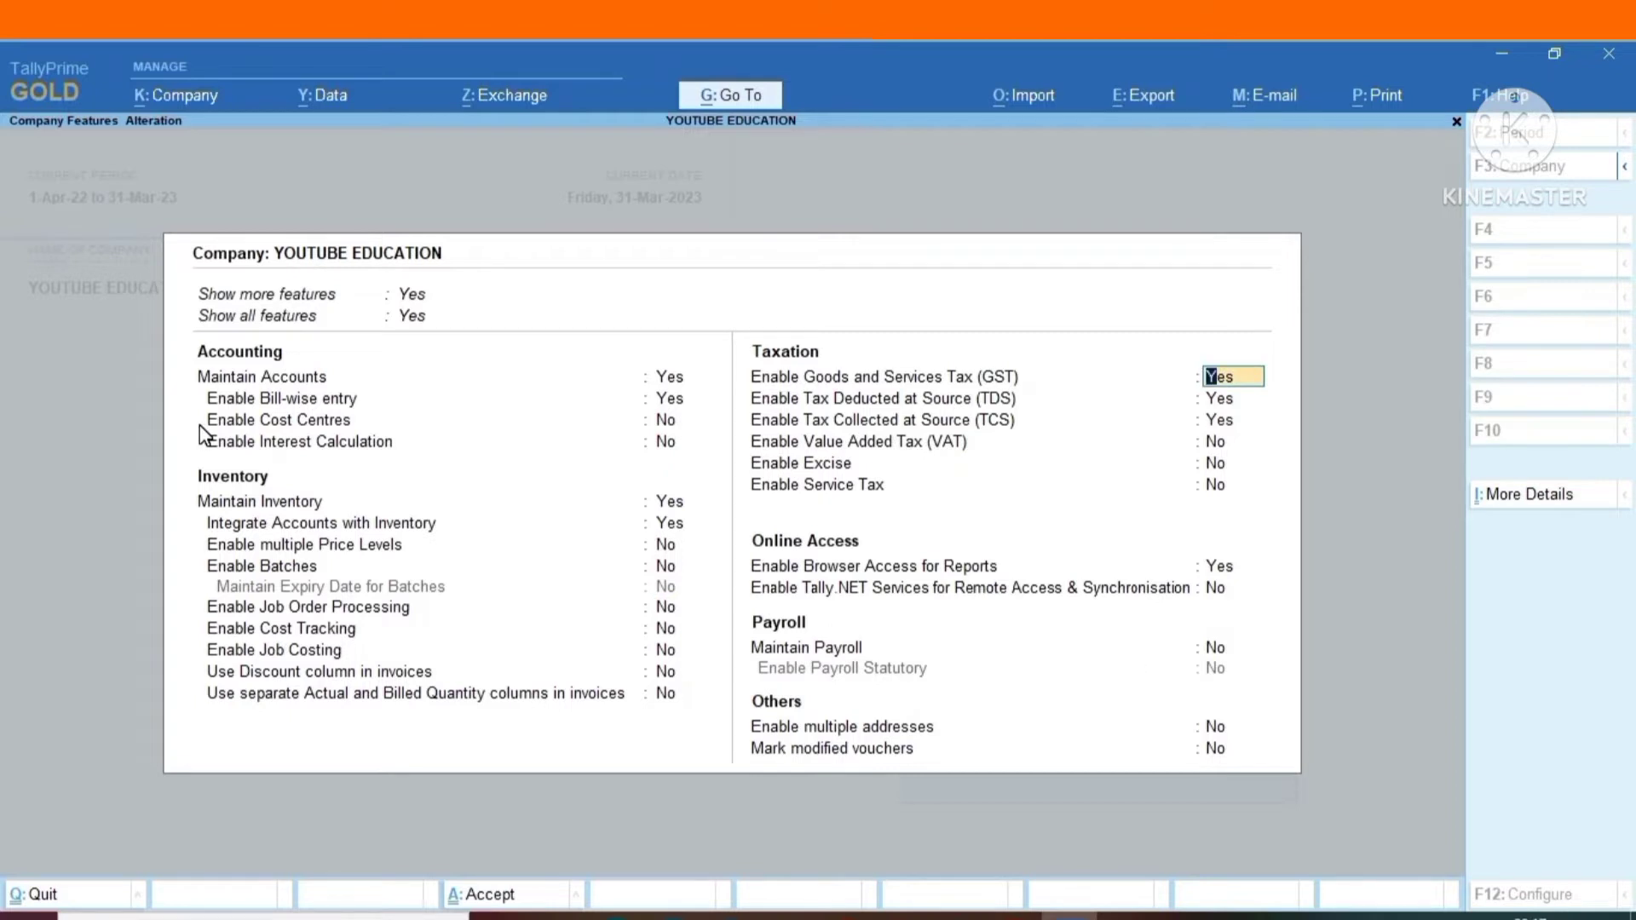
{"action": "key", "text": "Return"}
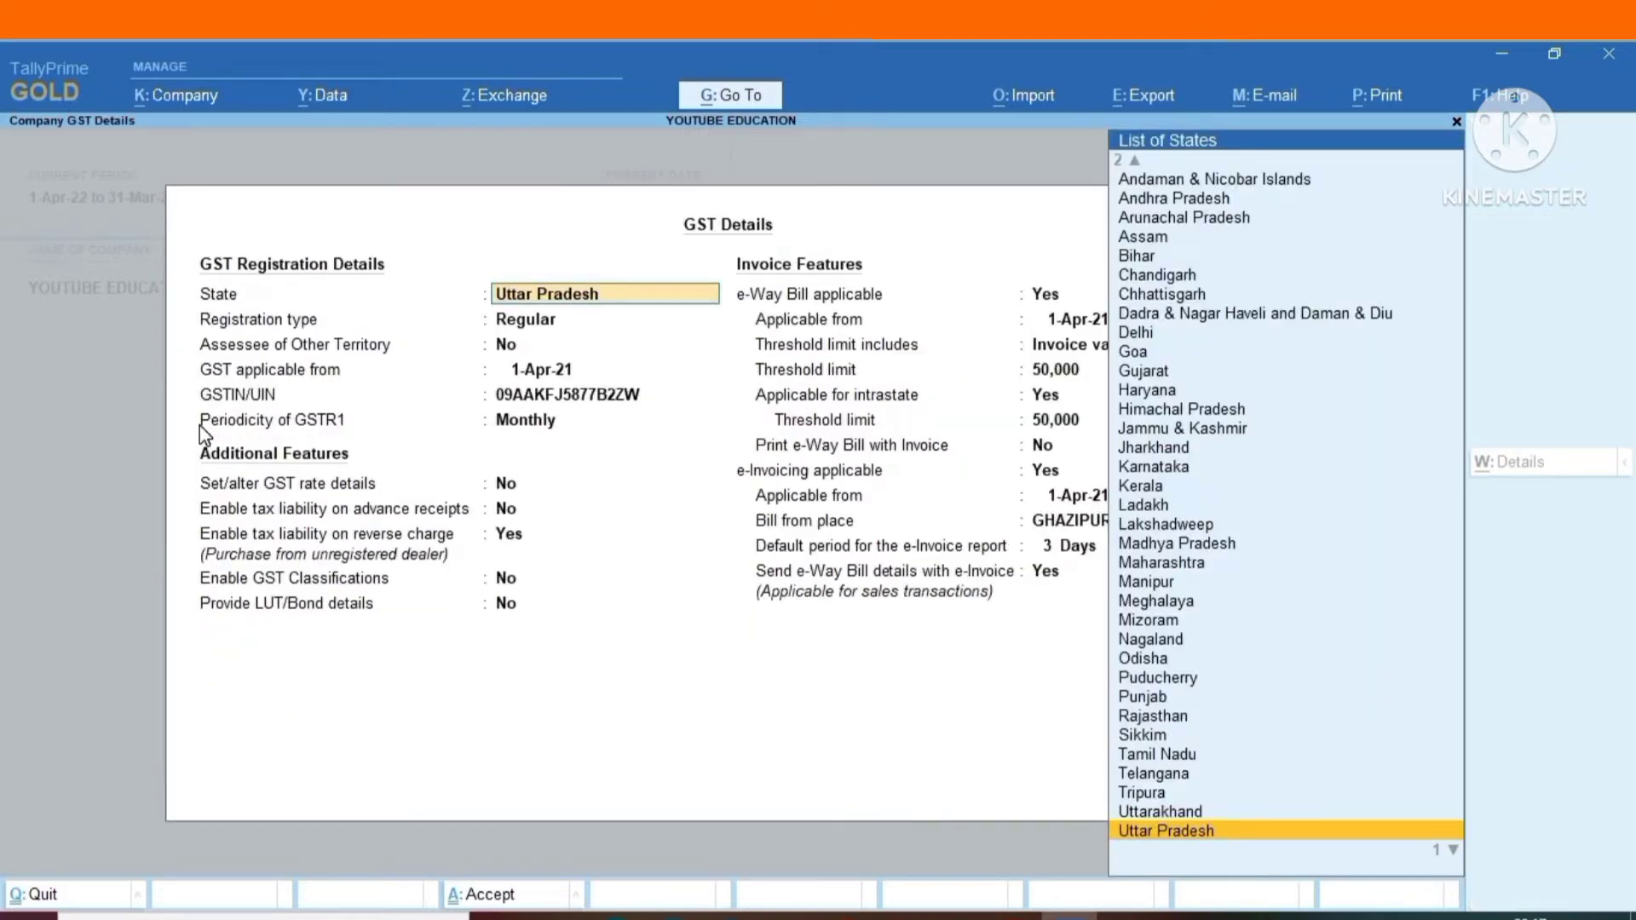
Review the company's GST registration, additional features, e-Way Bill and e-Invoicing settings, and accept the GST details.
{"action": "key", "text": "Return"}
{"action": "key", "text": "Return"}
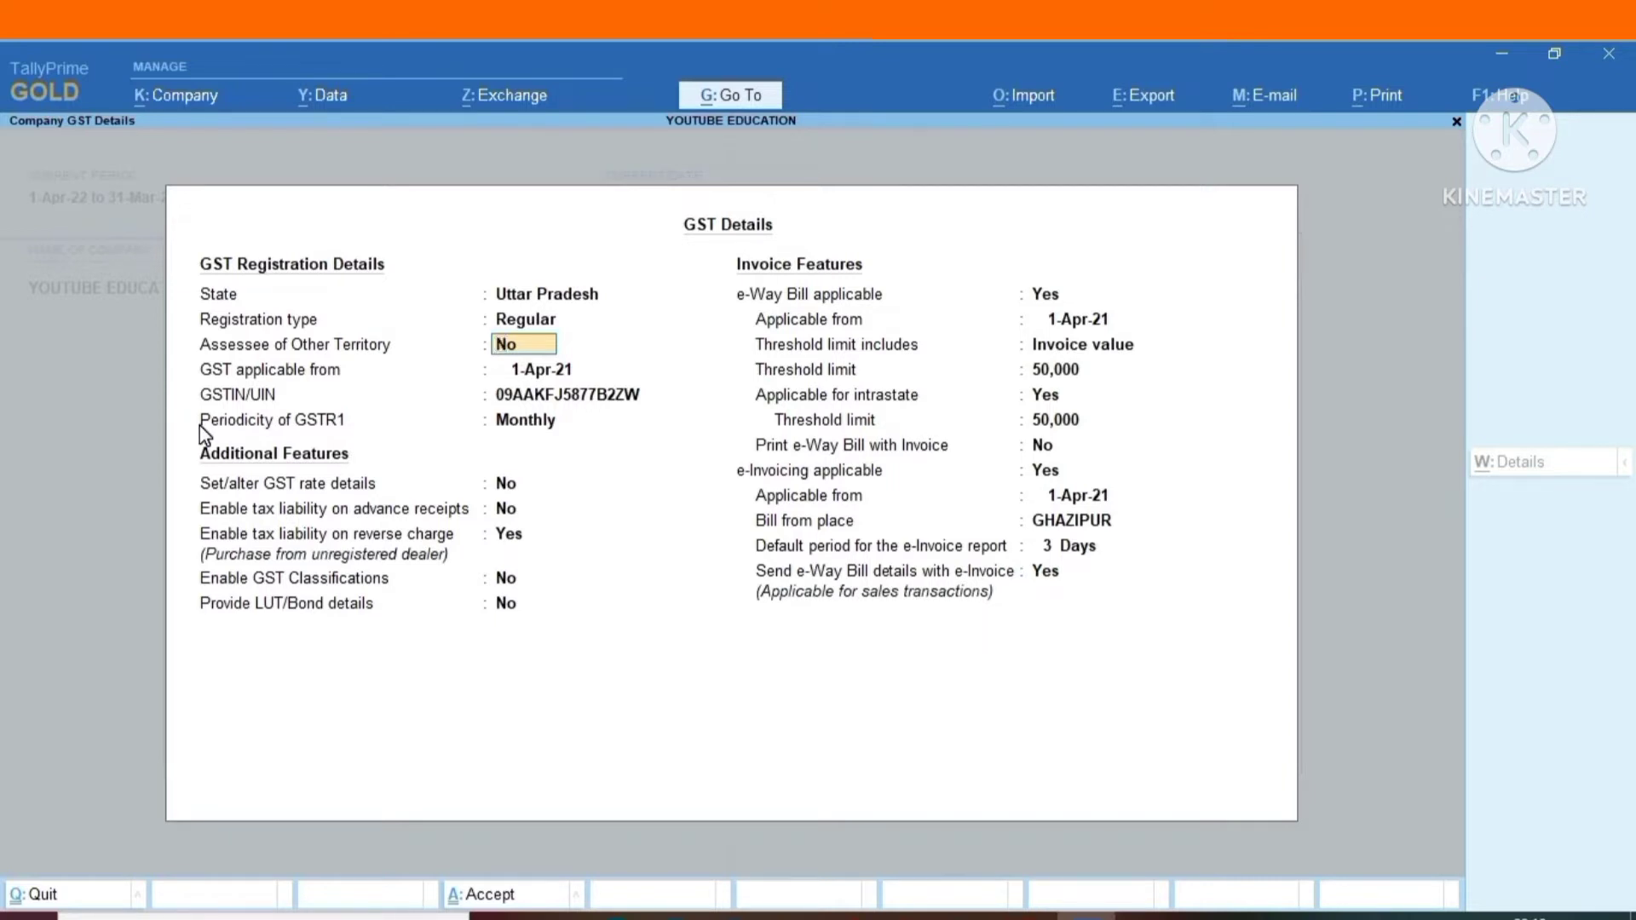
{"action": "key", "text": "Return"}
{"action": "key", "text": "Return"}
{"action": "key", "text": "Return"}
{"action": "key", "text": "Return"}
{"action": "key", "text": "Return"}
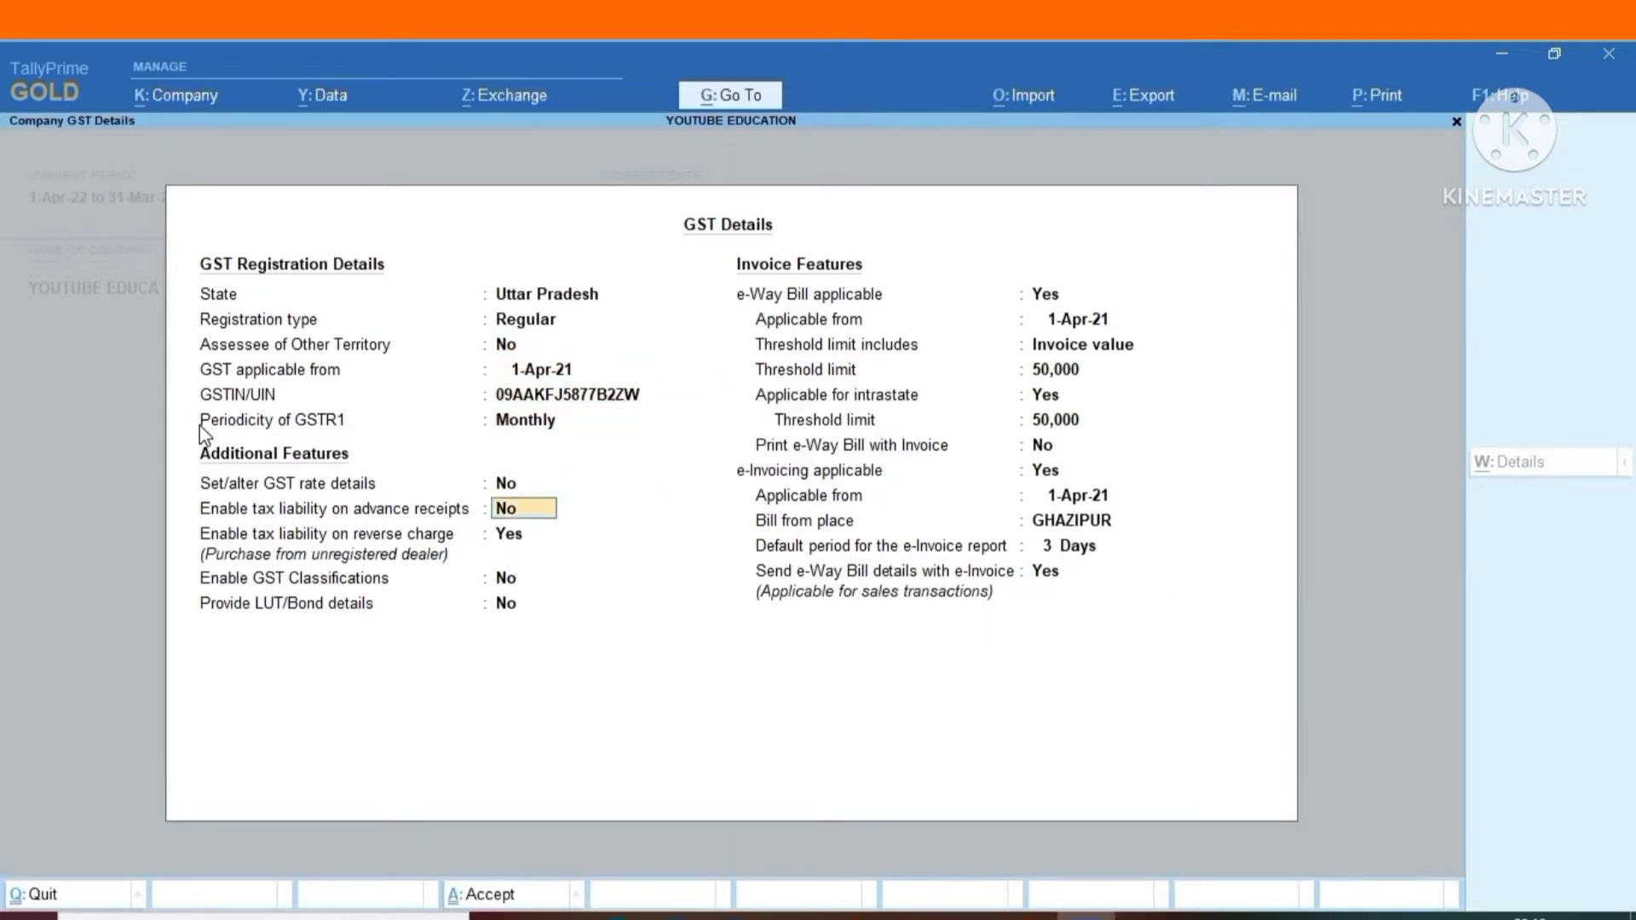
{"action": "key", "text": "Return"}
{"action": "key", "text": "Return"}
{"action": "key", "text": "Return"}
{"action": "key", "text": "Return"}
{"action": "key", "text": "Return"}
{"action": "key", "text": "Return"}
{"action": "key", "text": "Return"}
{"action": "key", "text": "Return"}
{"action": "key", "text": "Return"}
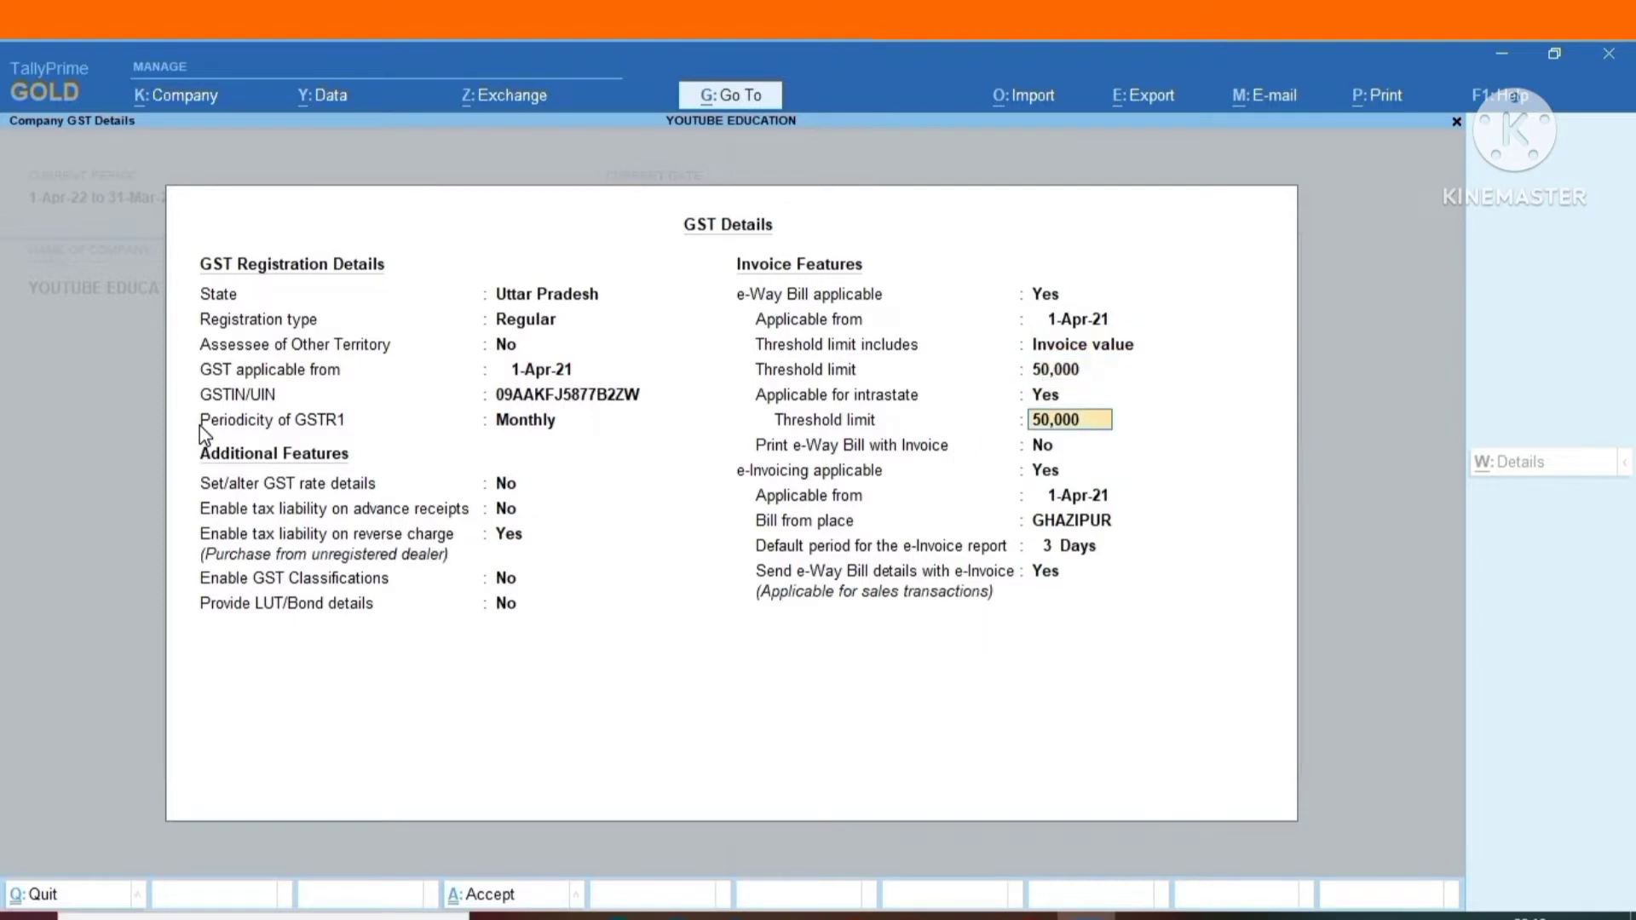
{"action": "key", "text": "Return"}
{"action": "key", "text": "Return"}
{"action": "key", "text": "Return"}
{"action": "key", "text": "Return"}
{"action": "key", "text": "Return"}
{"action": "key", "text": "Return"}
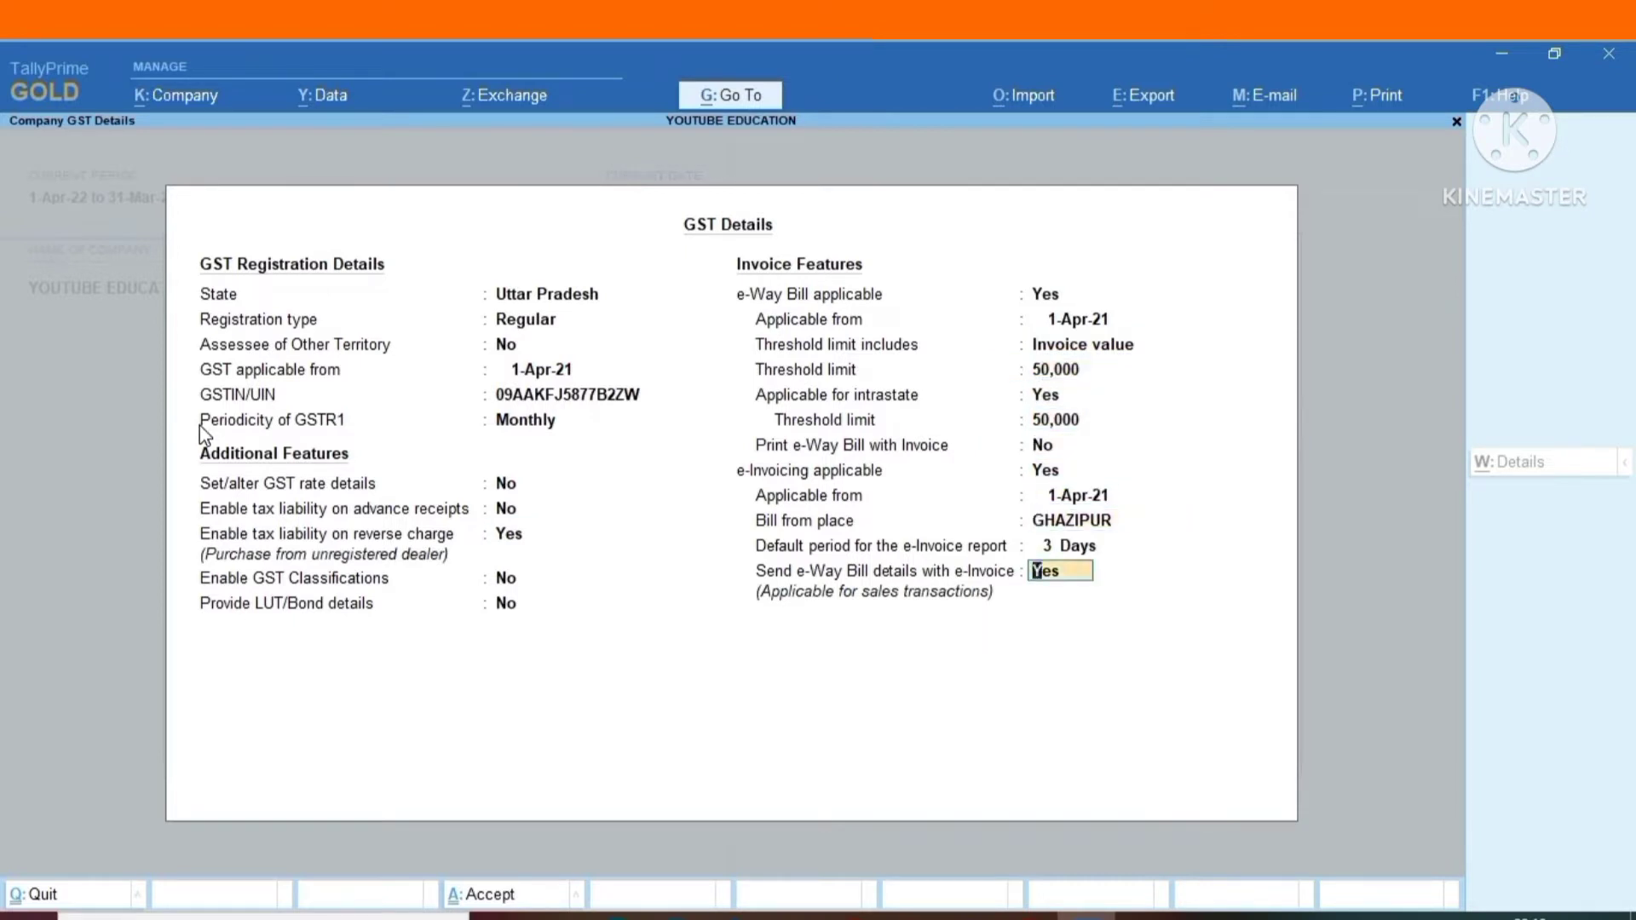
{"action": "key", "text": "Return"}
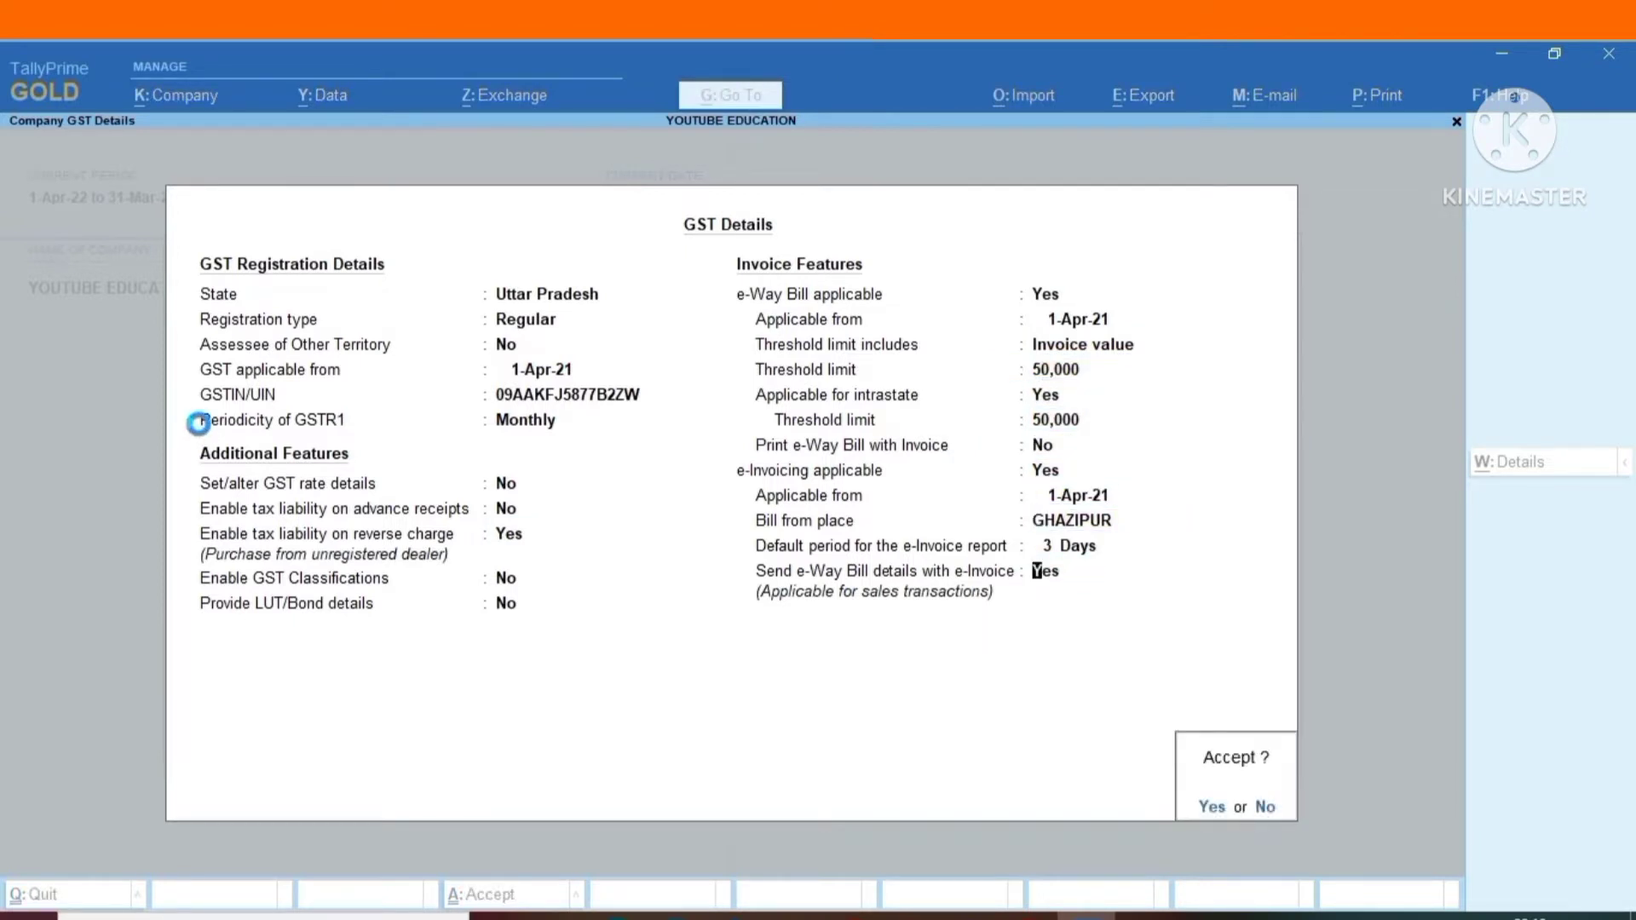
{"action": "key", "text": "Return"}
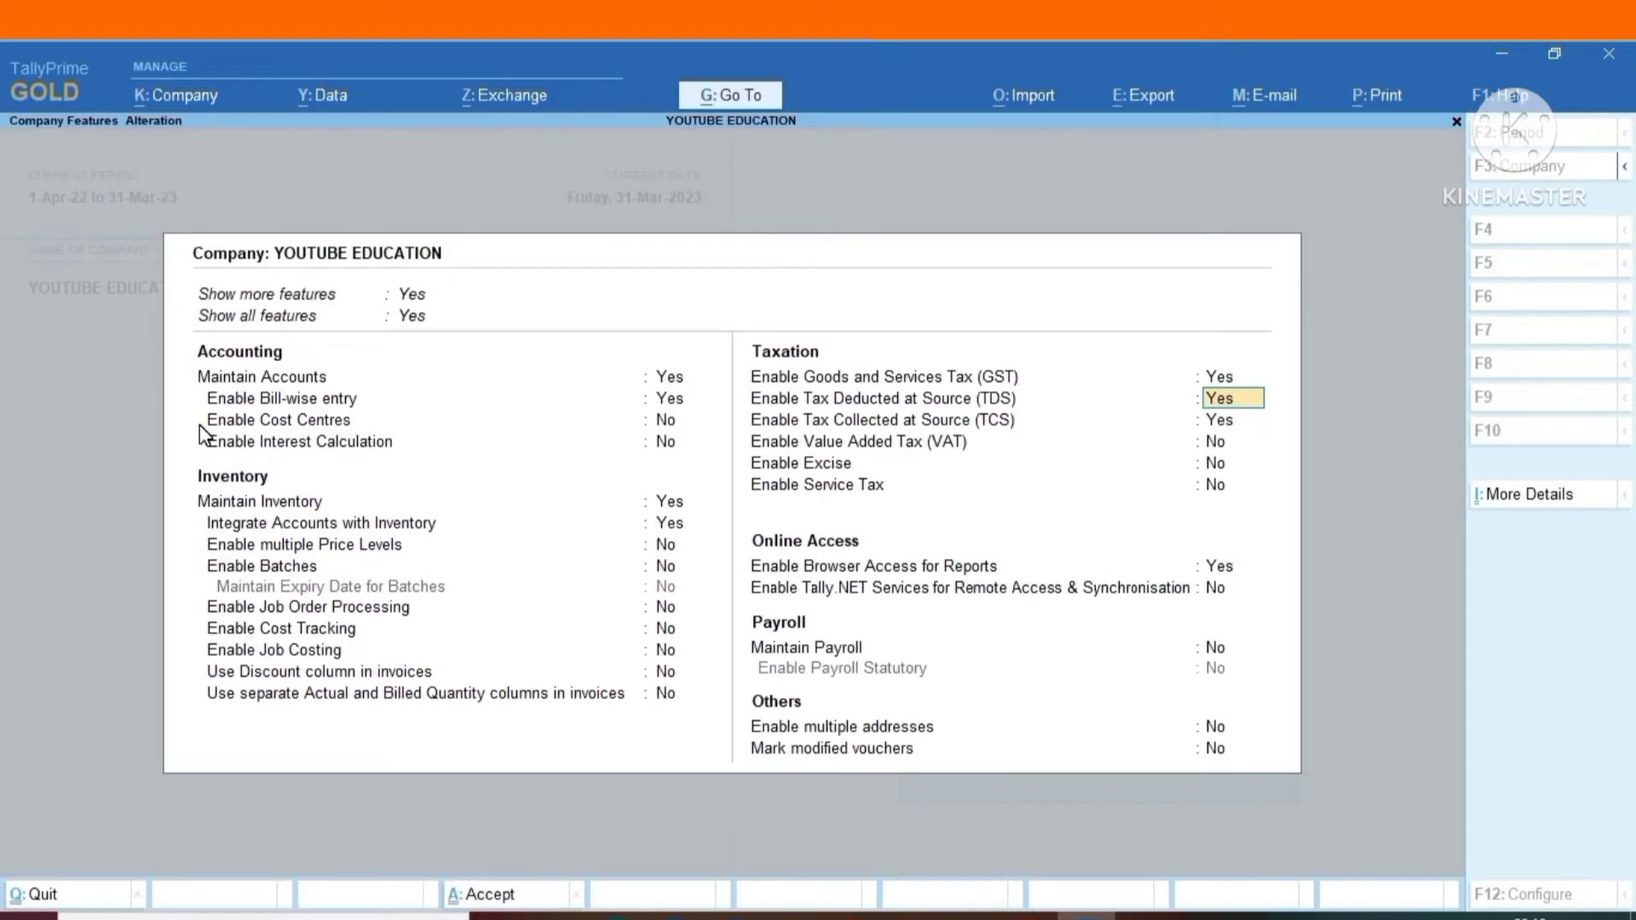
Open the company's TDS deductor details, review the registration, deductor type and exemption settings, and accept them.
{"action": "key", "text": "Return"}
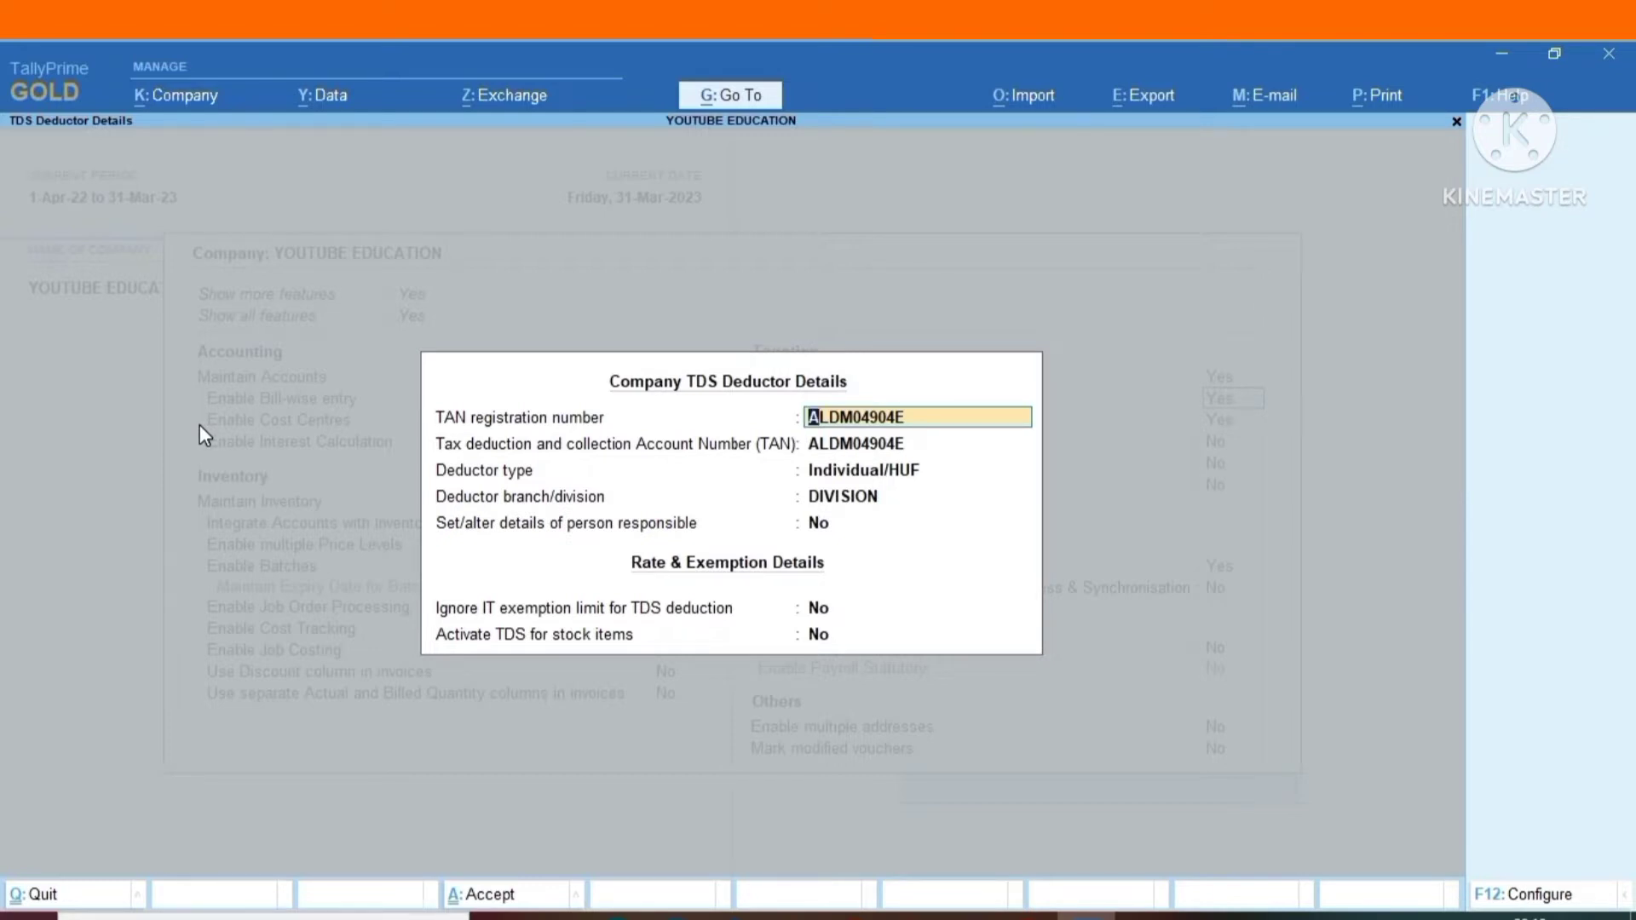
{"action": "key", "text": "Return"}
{"action": "key", "text": "Return"}
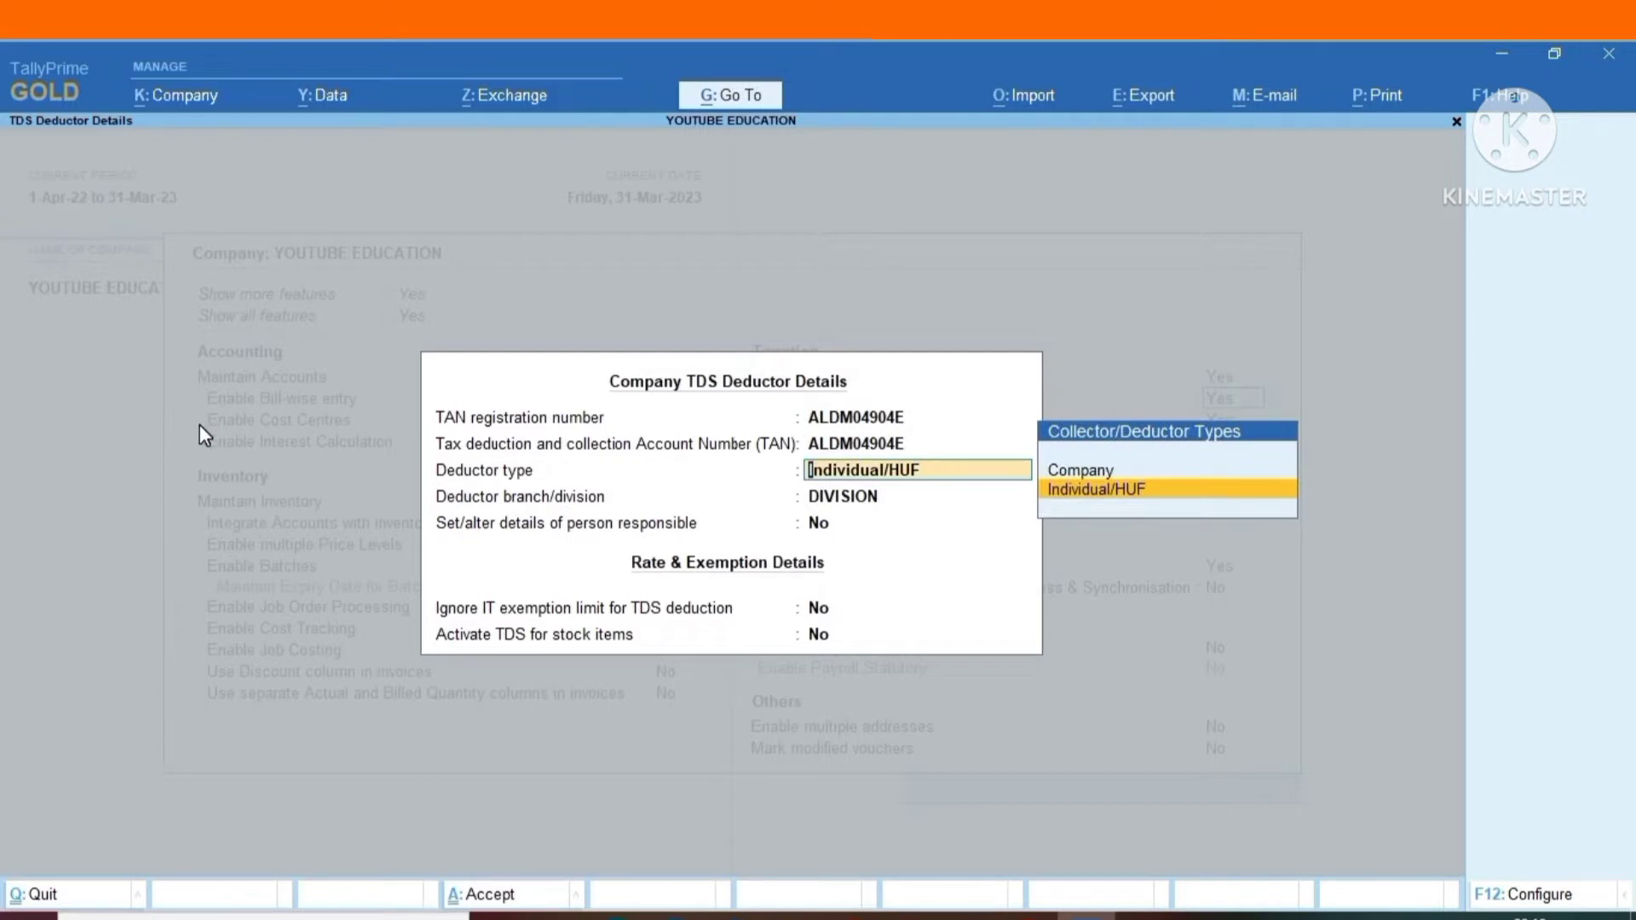
{"action": "key", "text": "Return"}
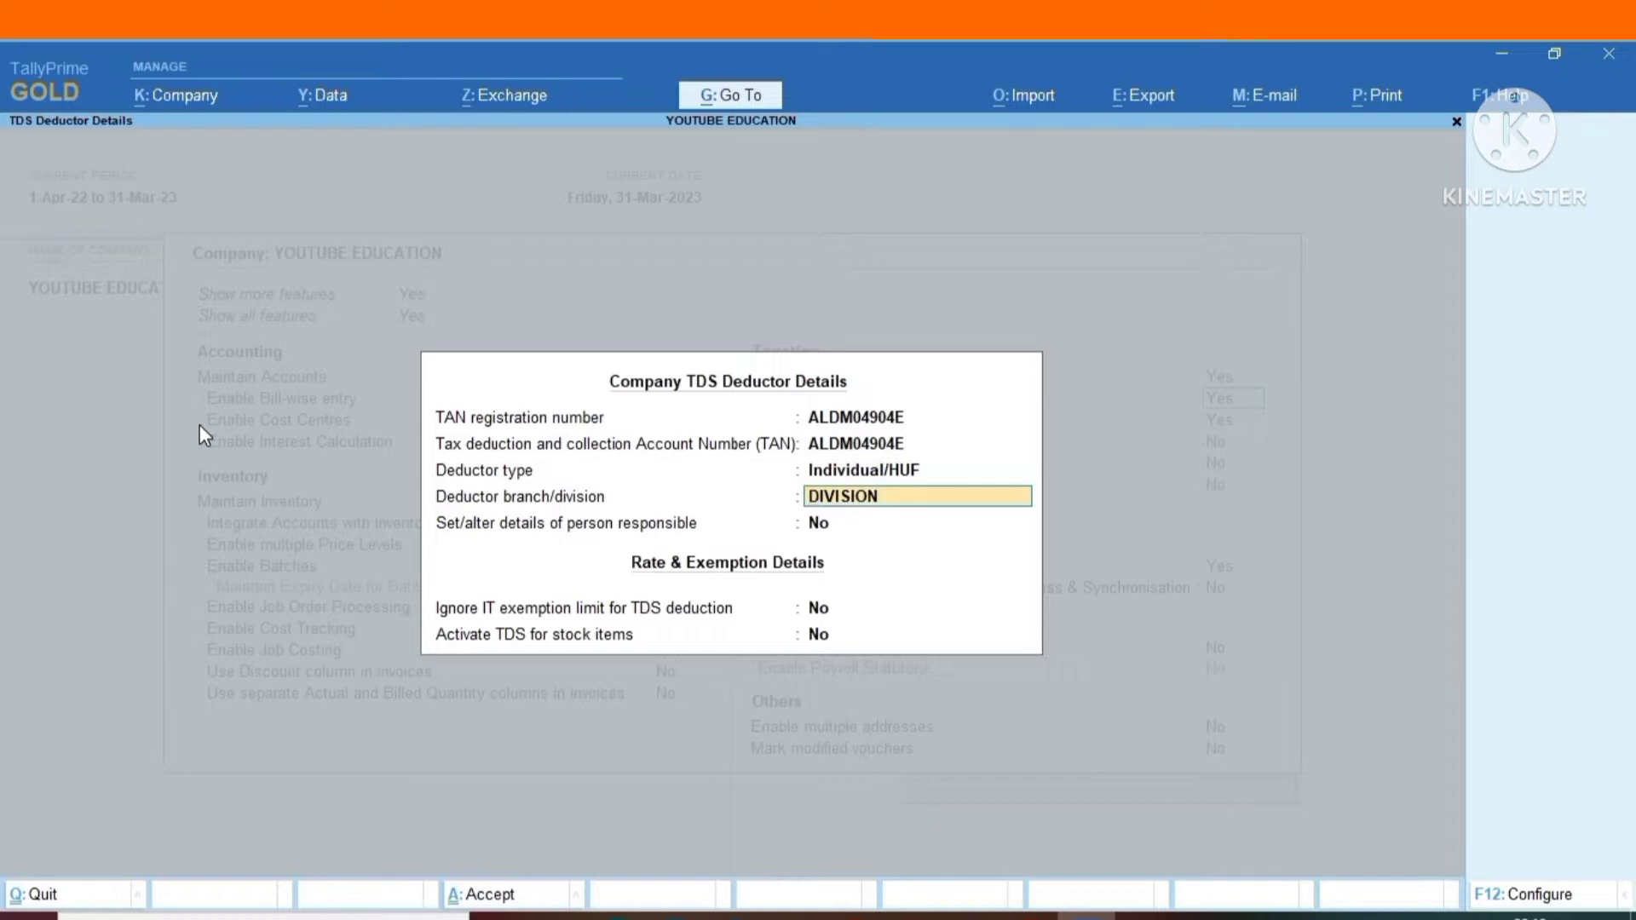
{"action": "key", "text": "Return"}
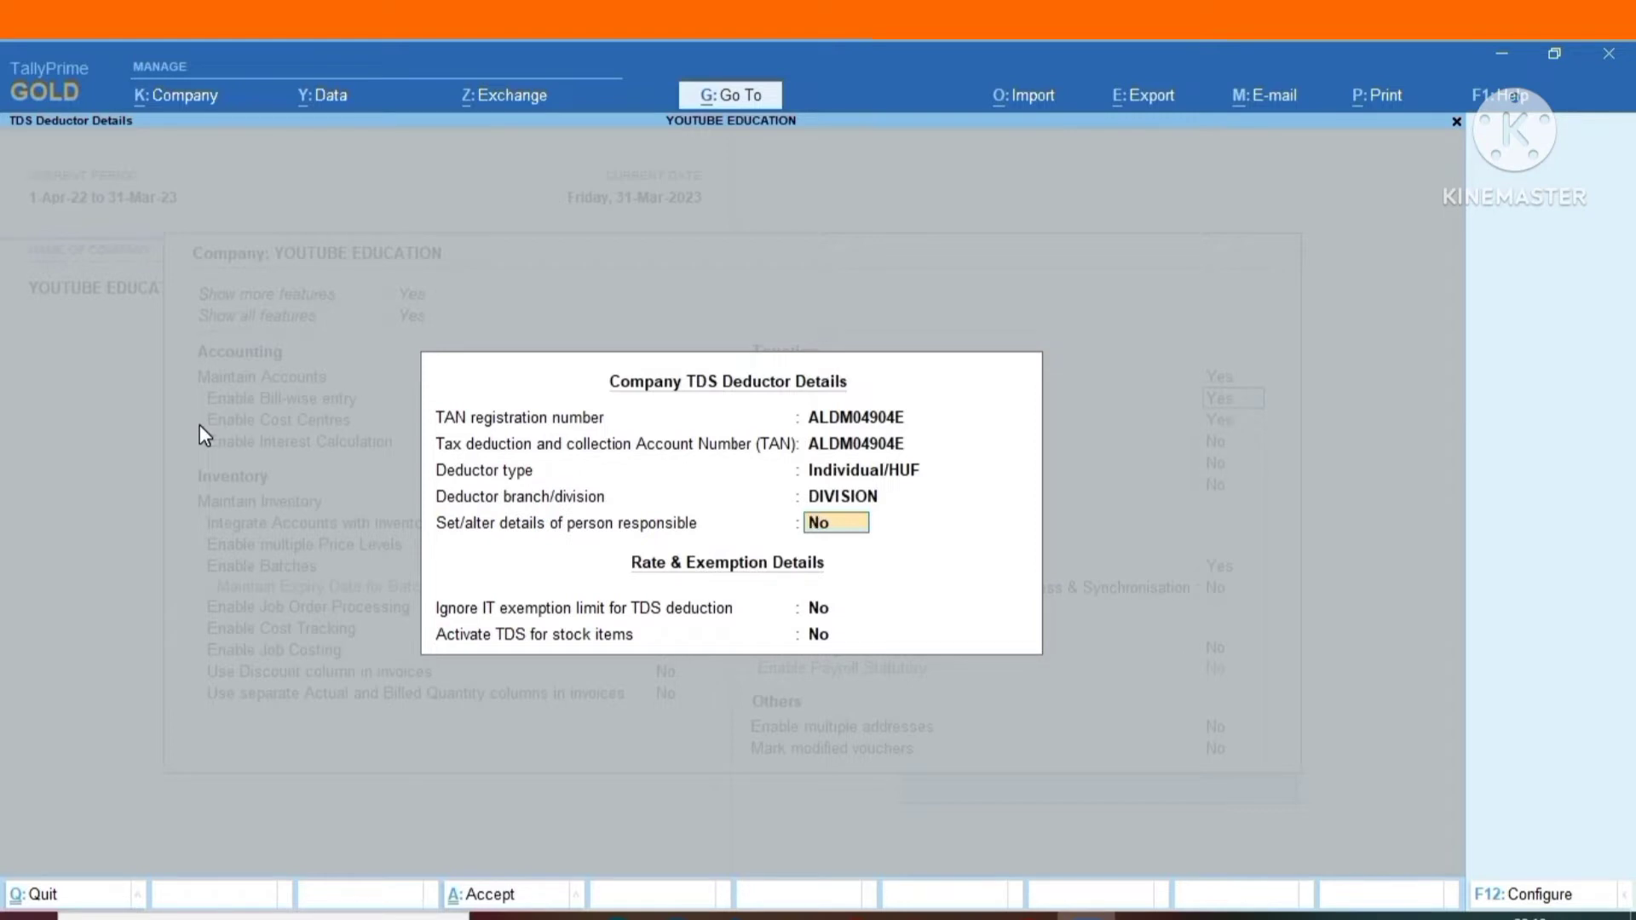
{"action": "key", "text": "Return"}
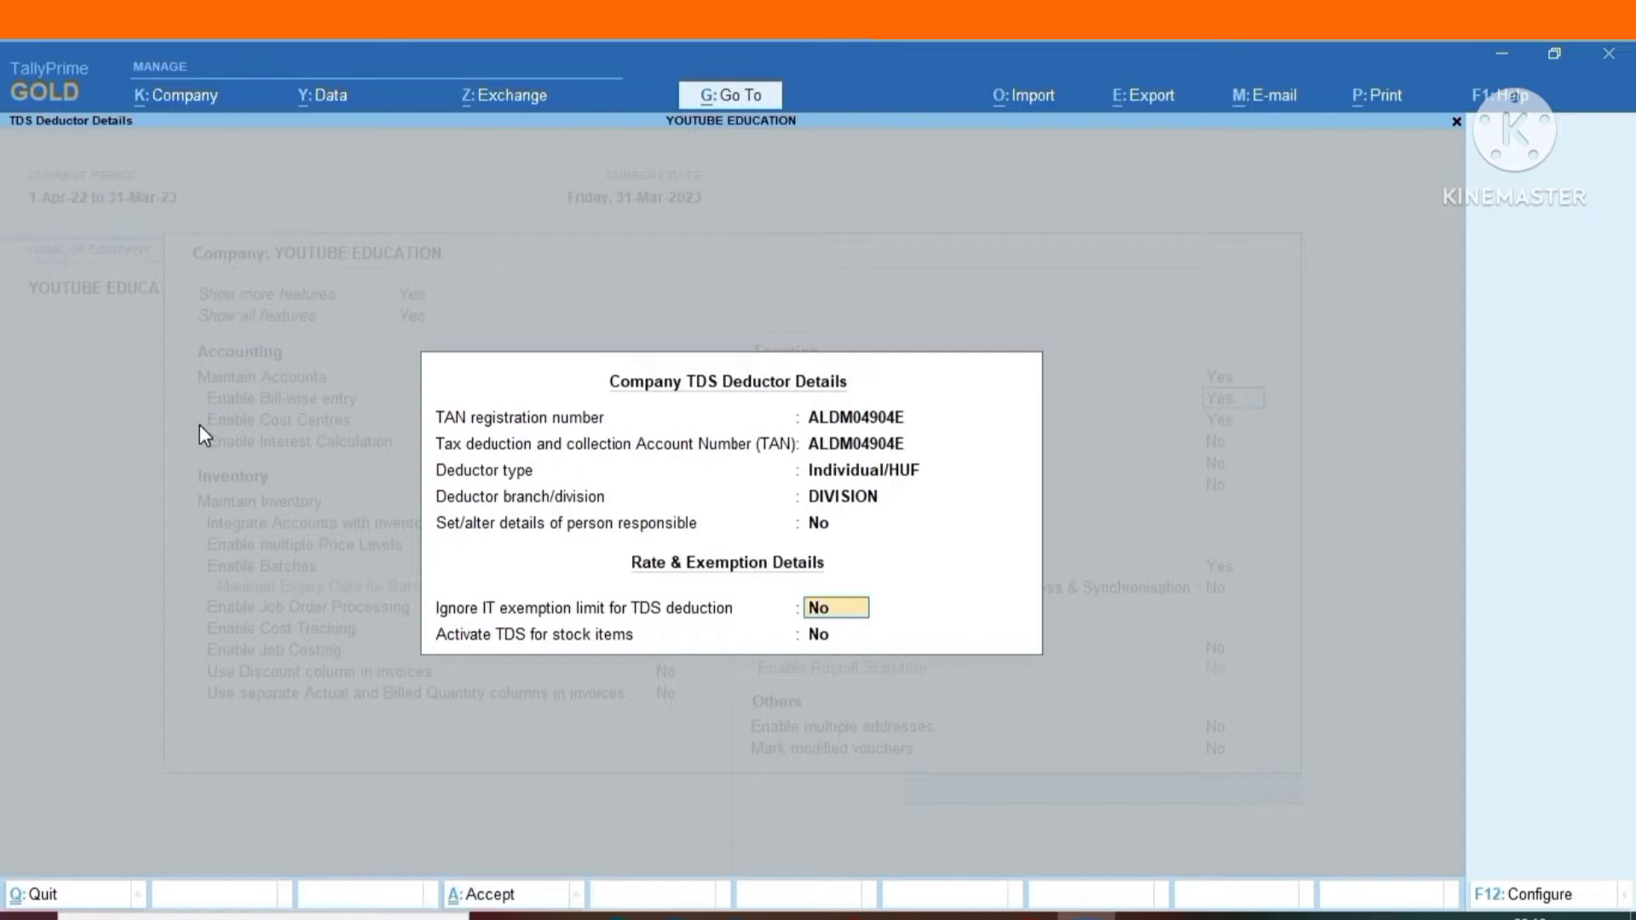
{"action": "key", "text": "Return"}
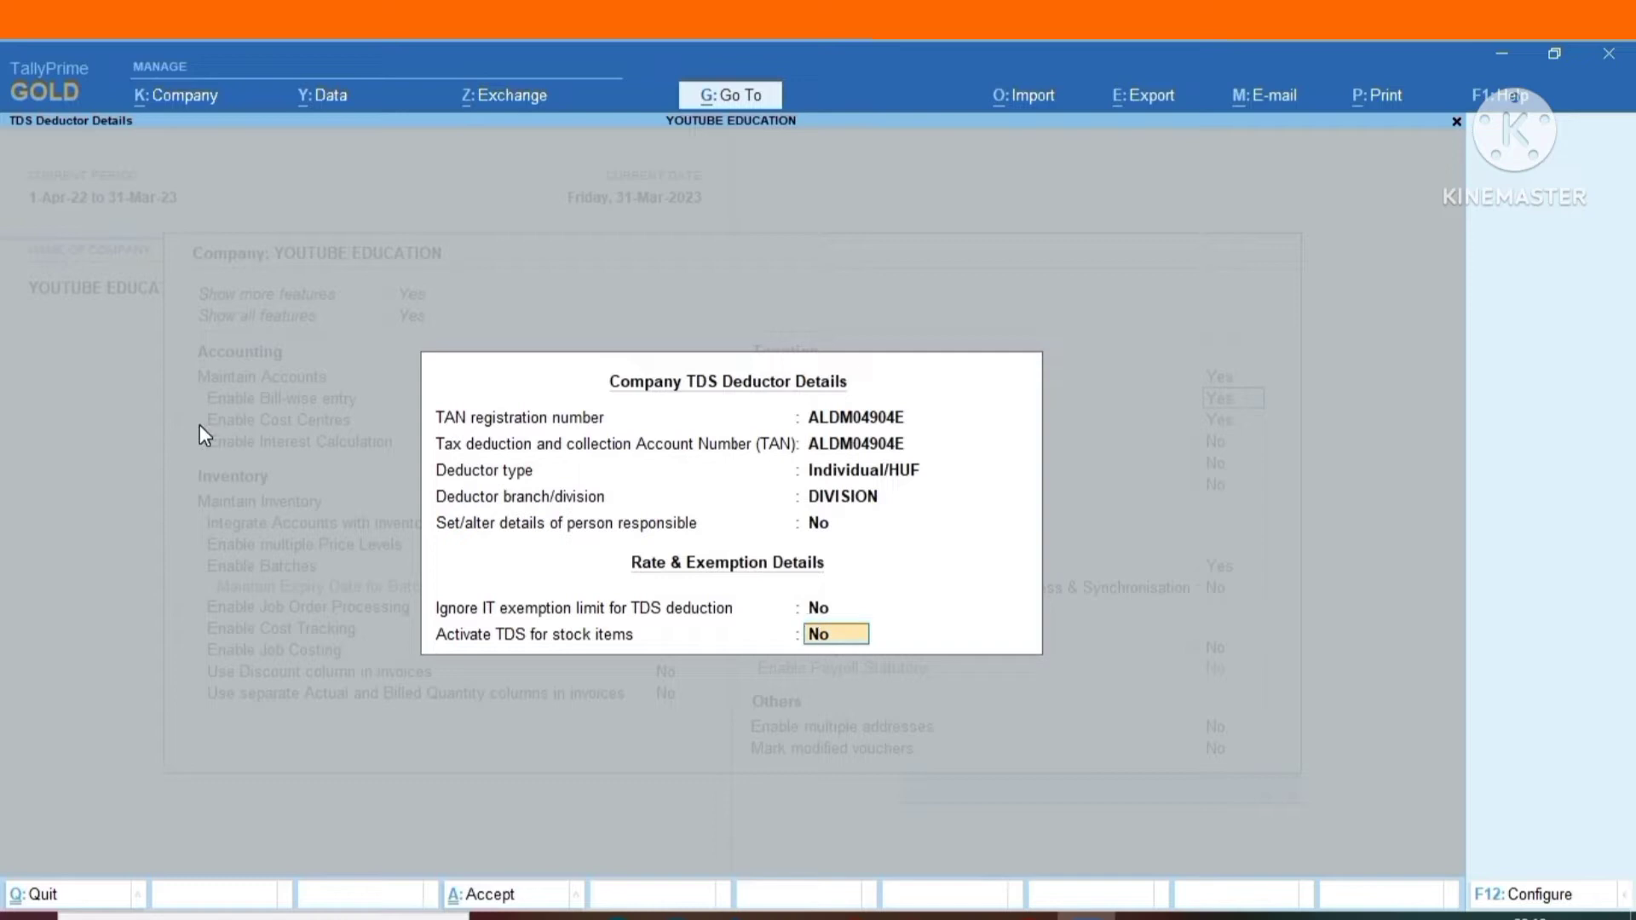
{"action": "key", "text": "Return"}
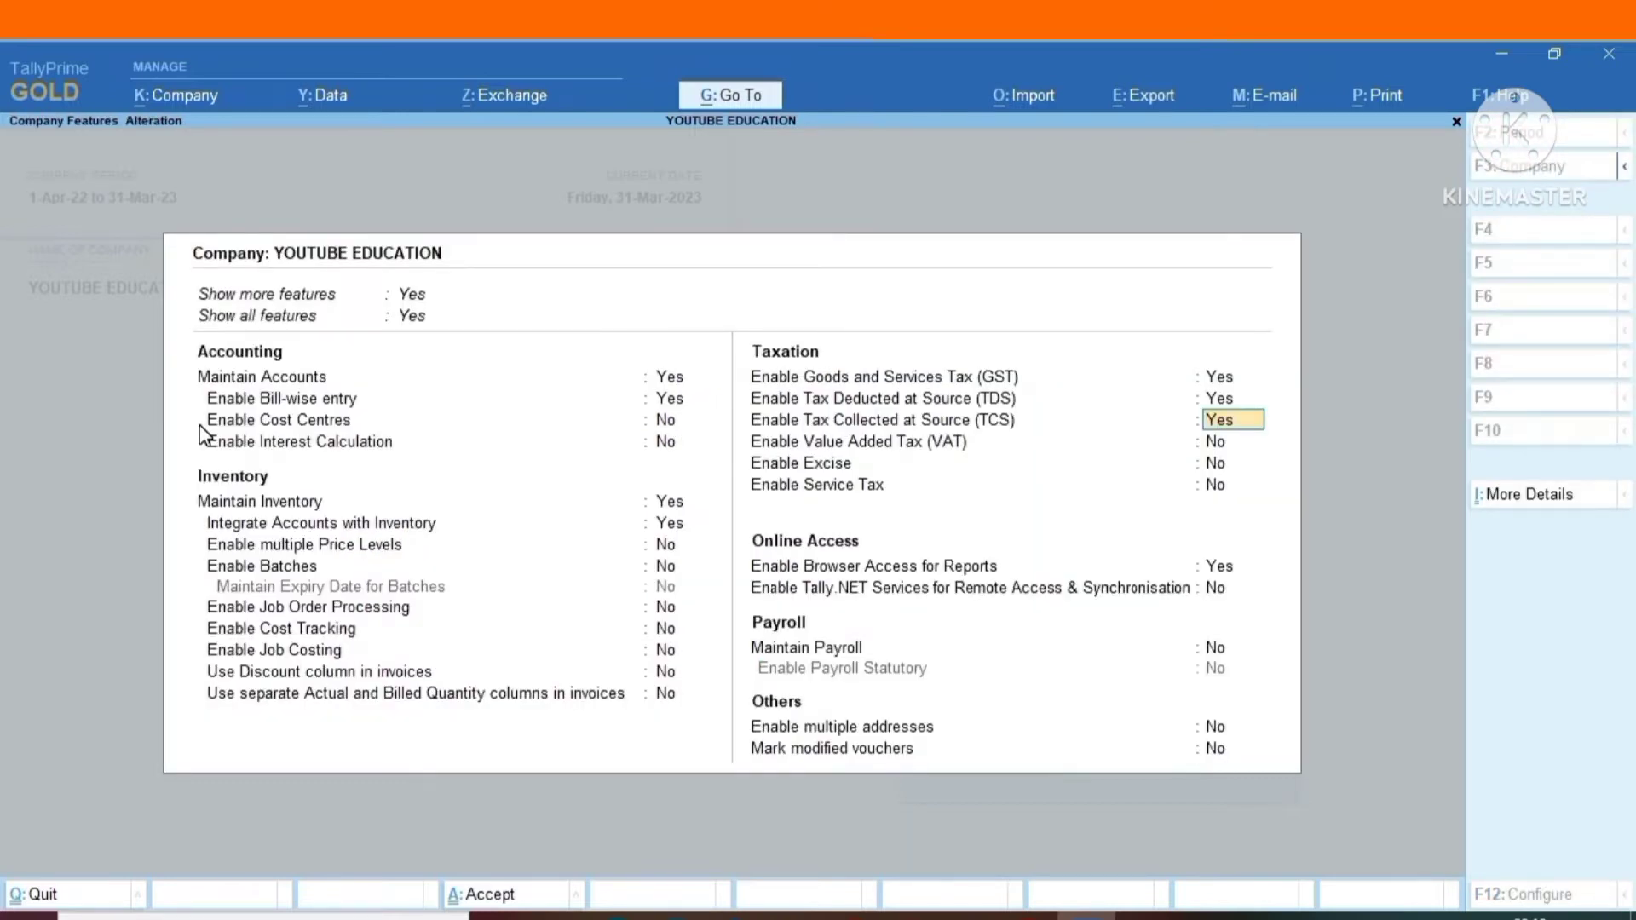
Review the company's TCS collector details and save the company features with GST, TDS and TCS enabled.
{"action": "key", "text": "Return"}
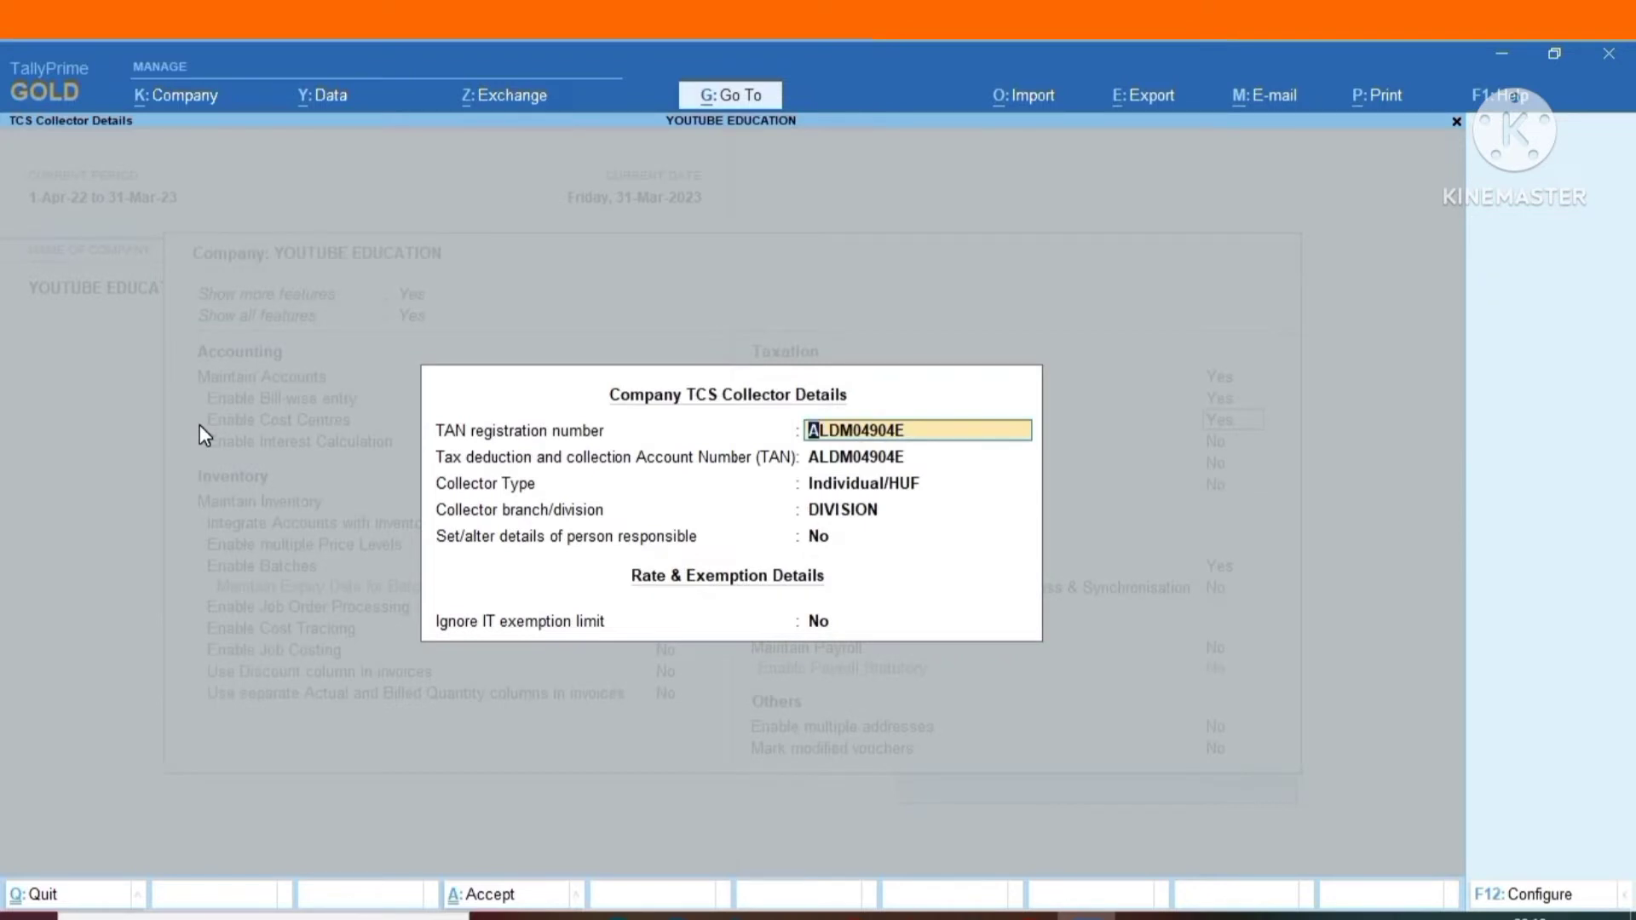
{"action": "key", "text": "Return"}
{"action": "key", "text": "Return"}
{"action": "key", "text": "Return"}
{"action": "key", "text": "Return"}
{"action": "key", "text": "Return"}
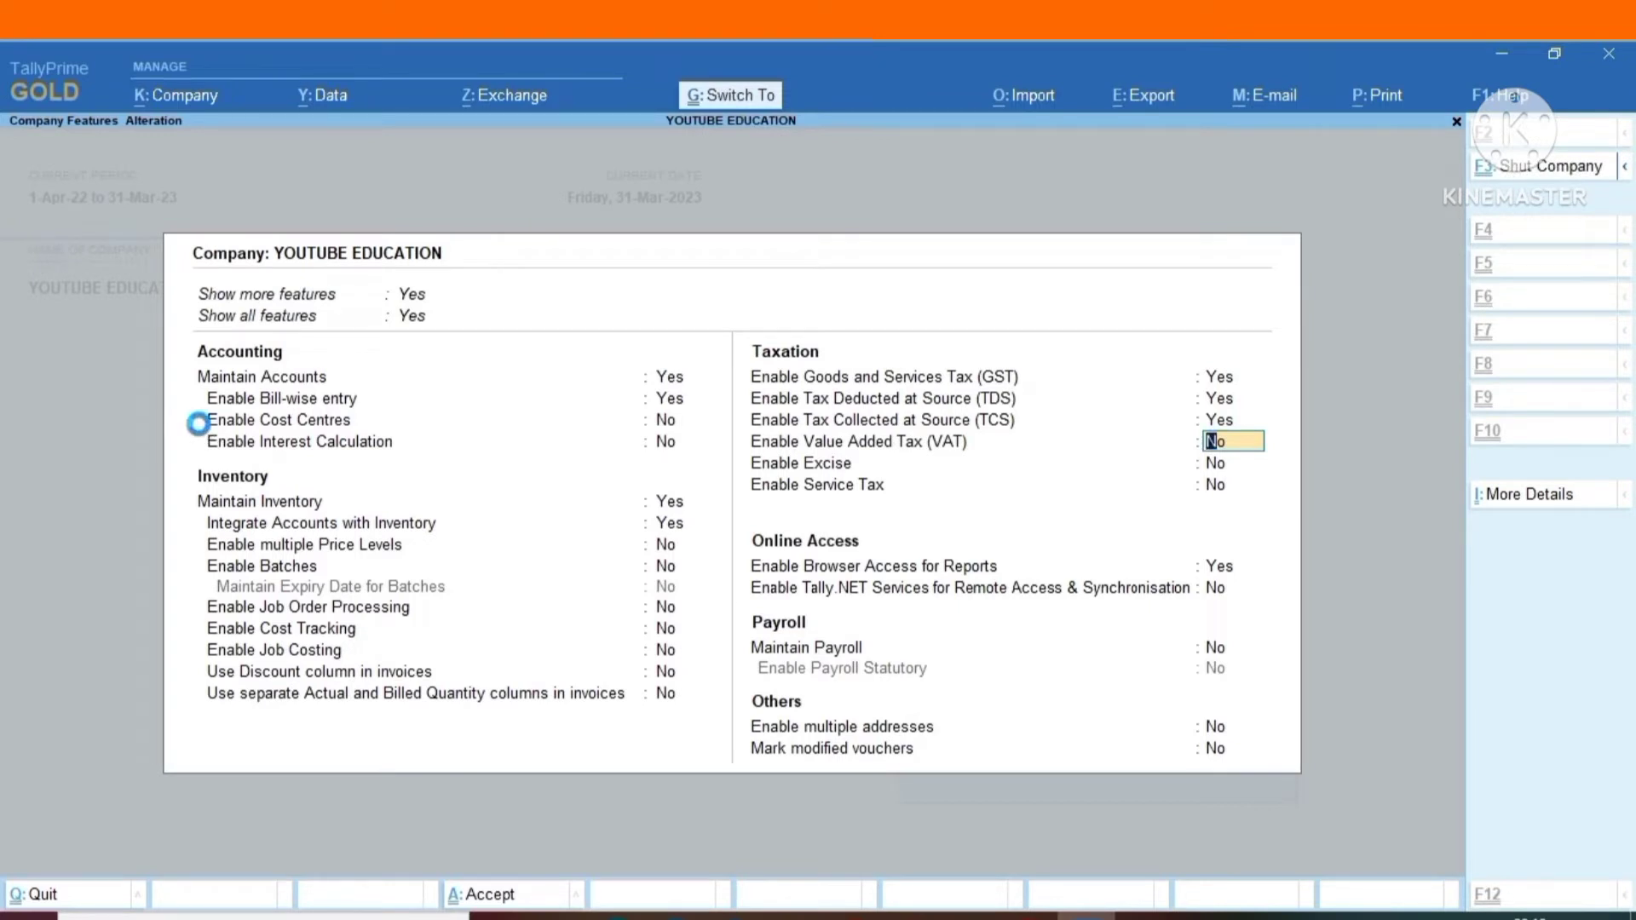
{"action": "key", "text": "ctrl+a"}
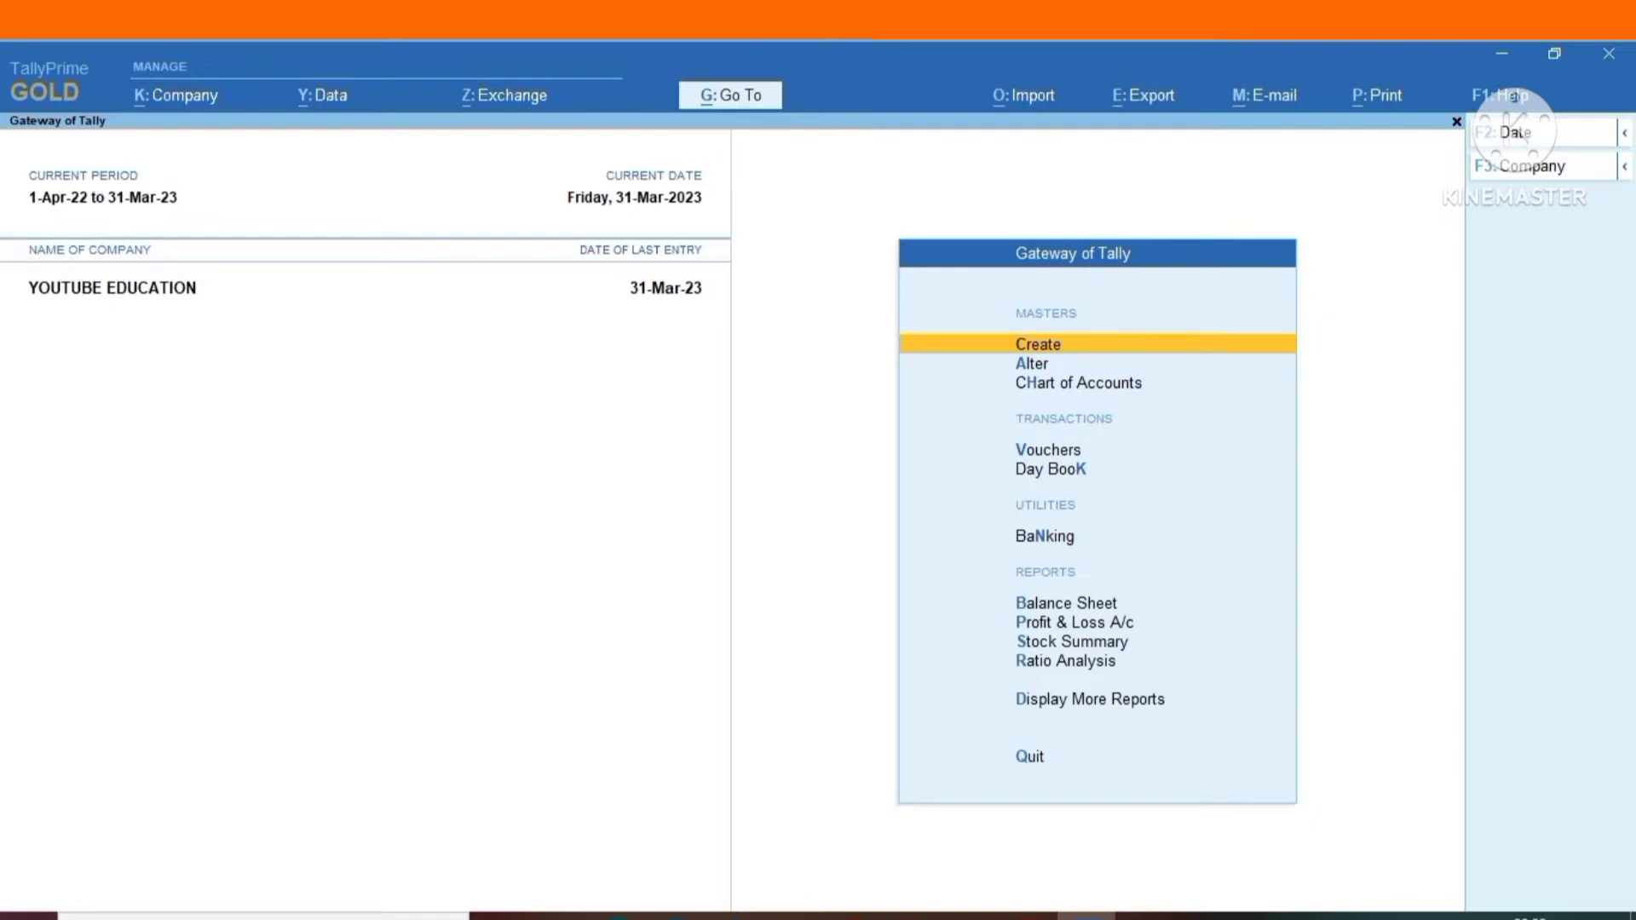
Open the AUDIT FEES ledger for alteration and keep it under Indirect Expenses with ledger type Not Applicable.
{"action": "key", "text": "Down"}
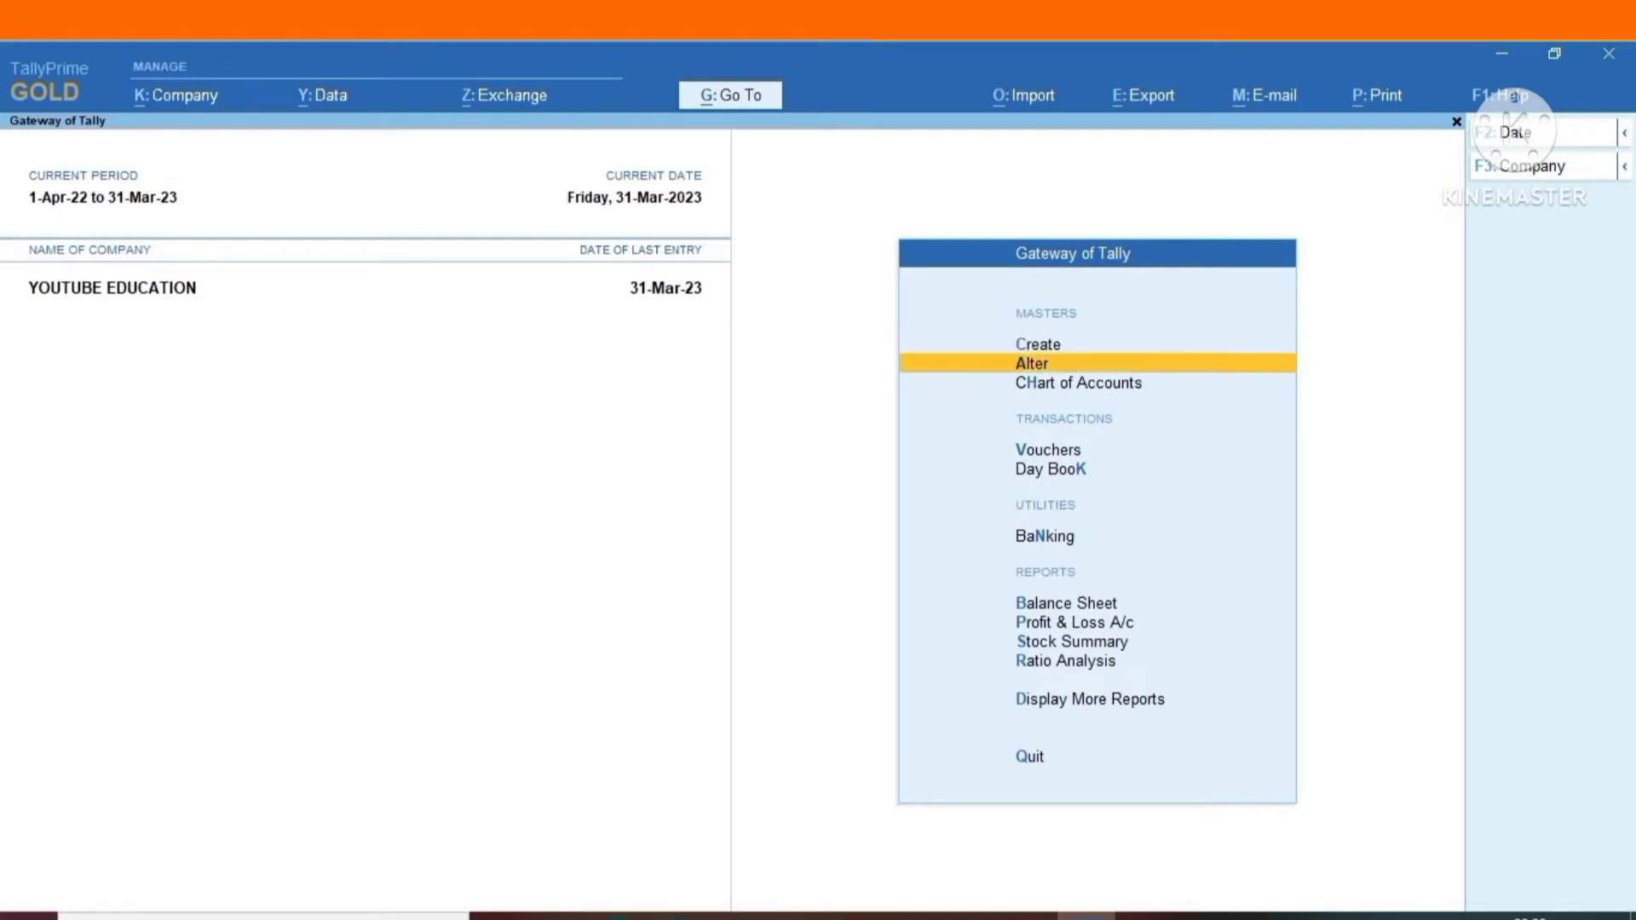
{"action": "key", "text": "Return"}
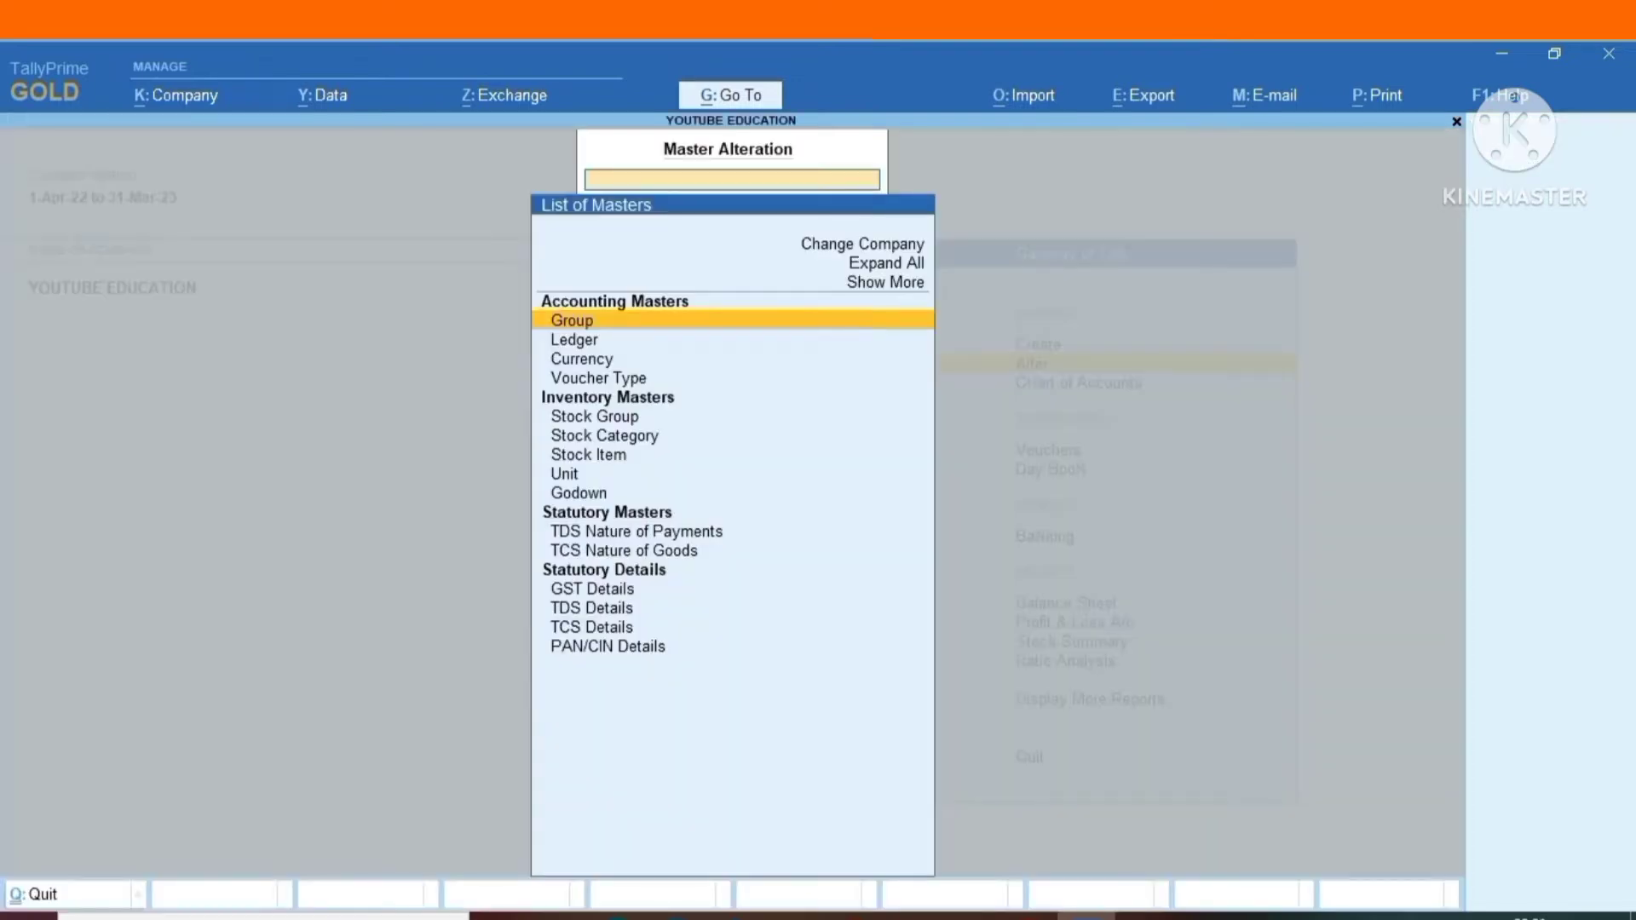
{"action": "key", "text": "Down"}
{"action": "key", "text": "Return"}
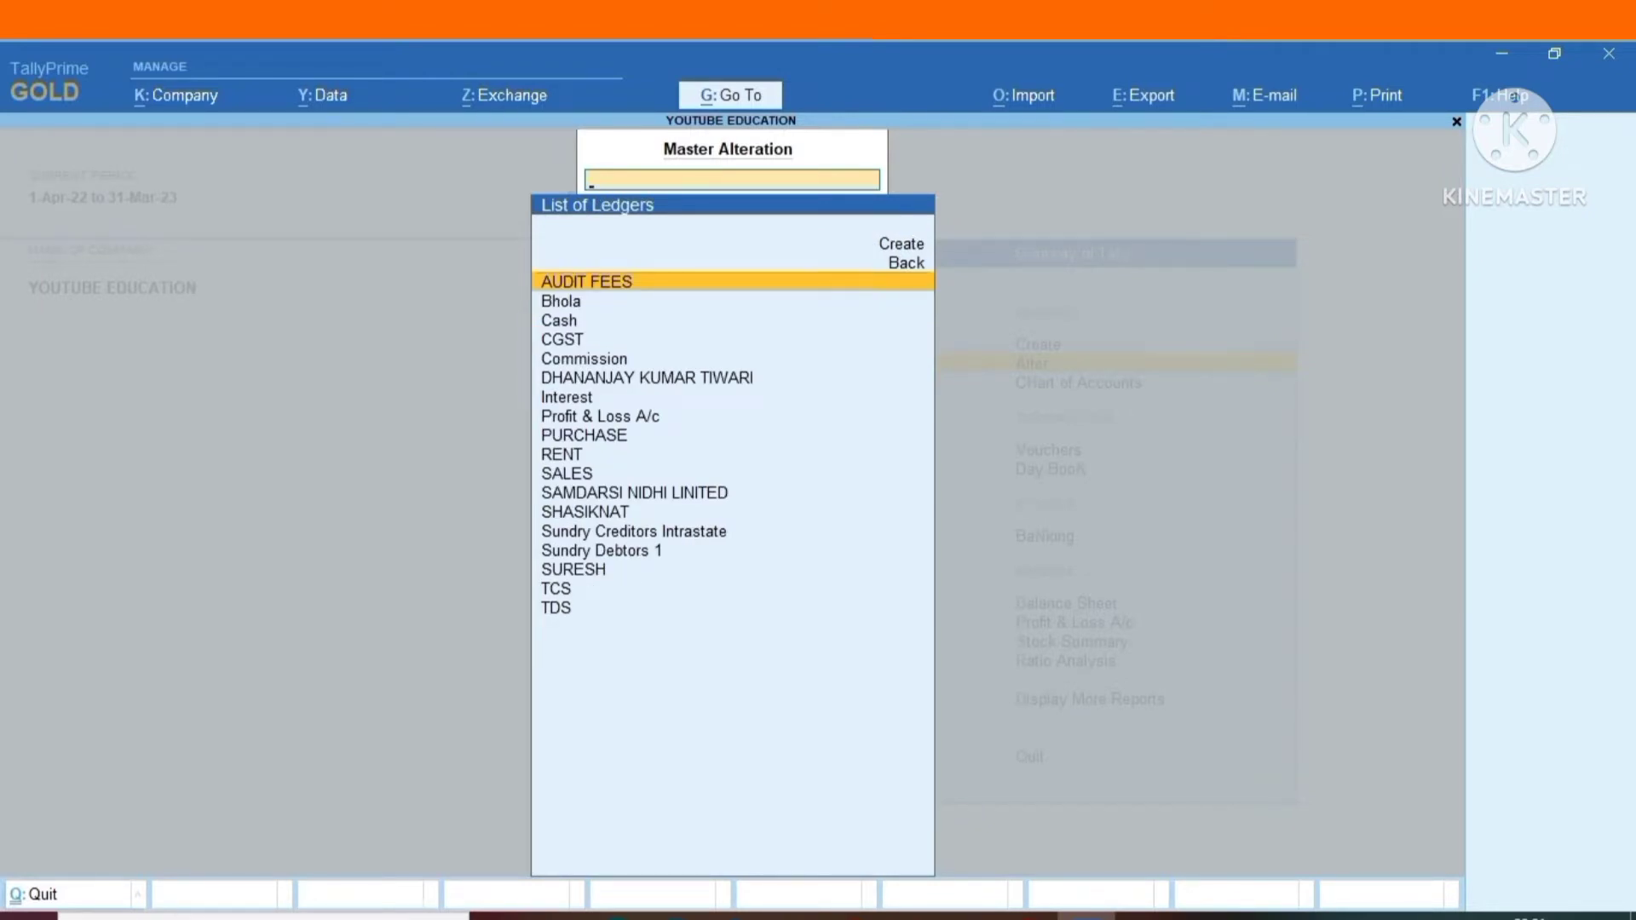
{"action": "key", "text": "Return"}
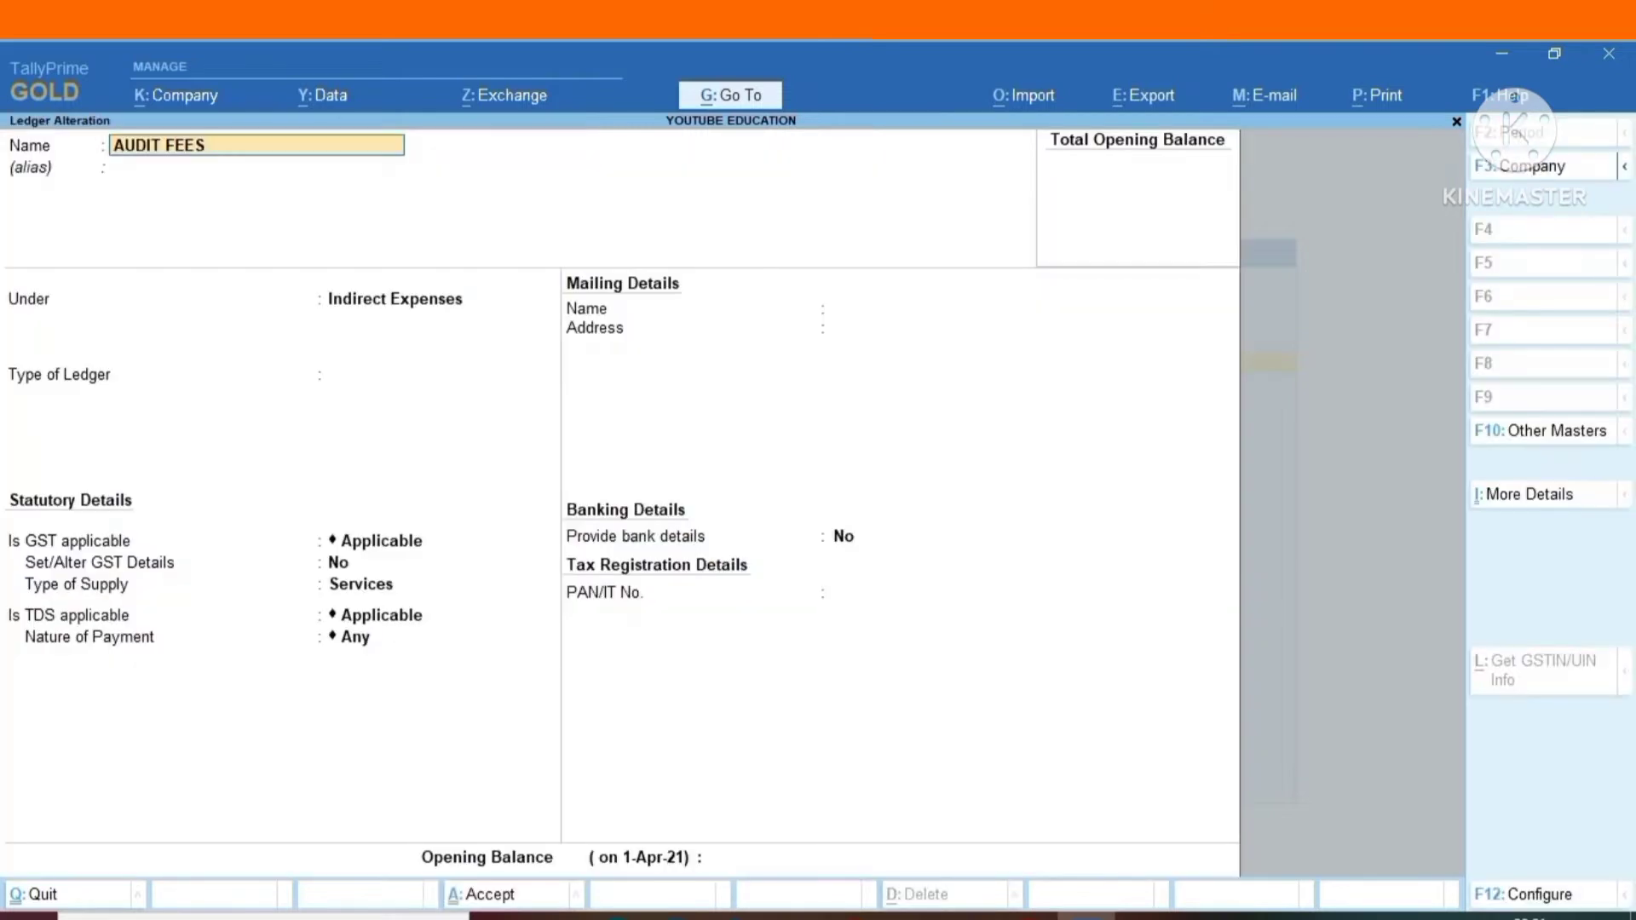
{"action": "key", "text": "Return"}
{"action": "key", "text": "Return"}
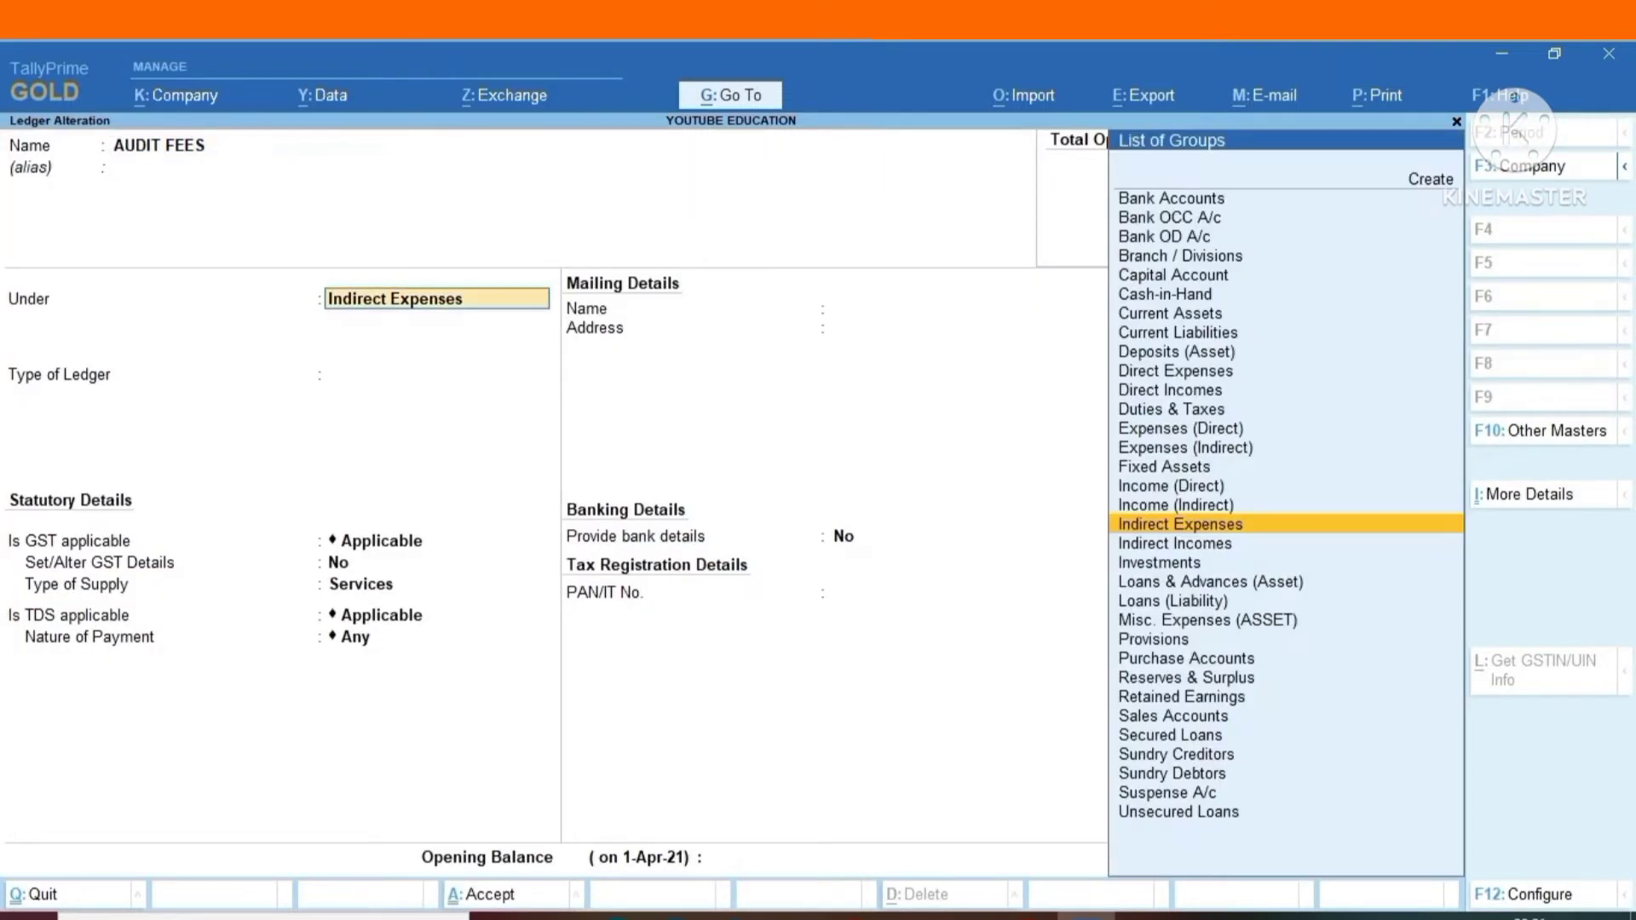
{"action": "key", "text": "Return"}
{"action": "key", "text": "Return"}
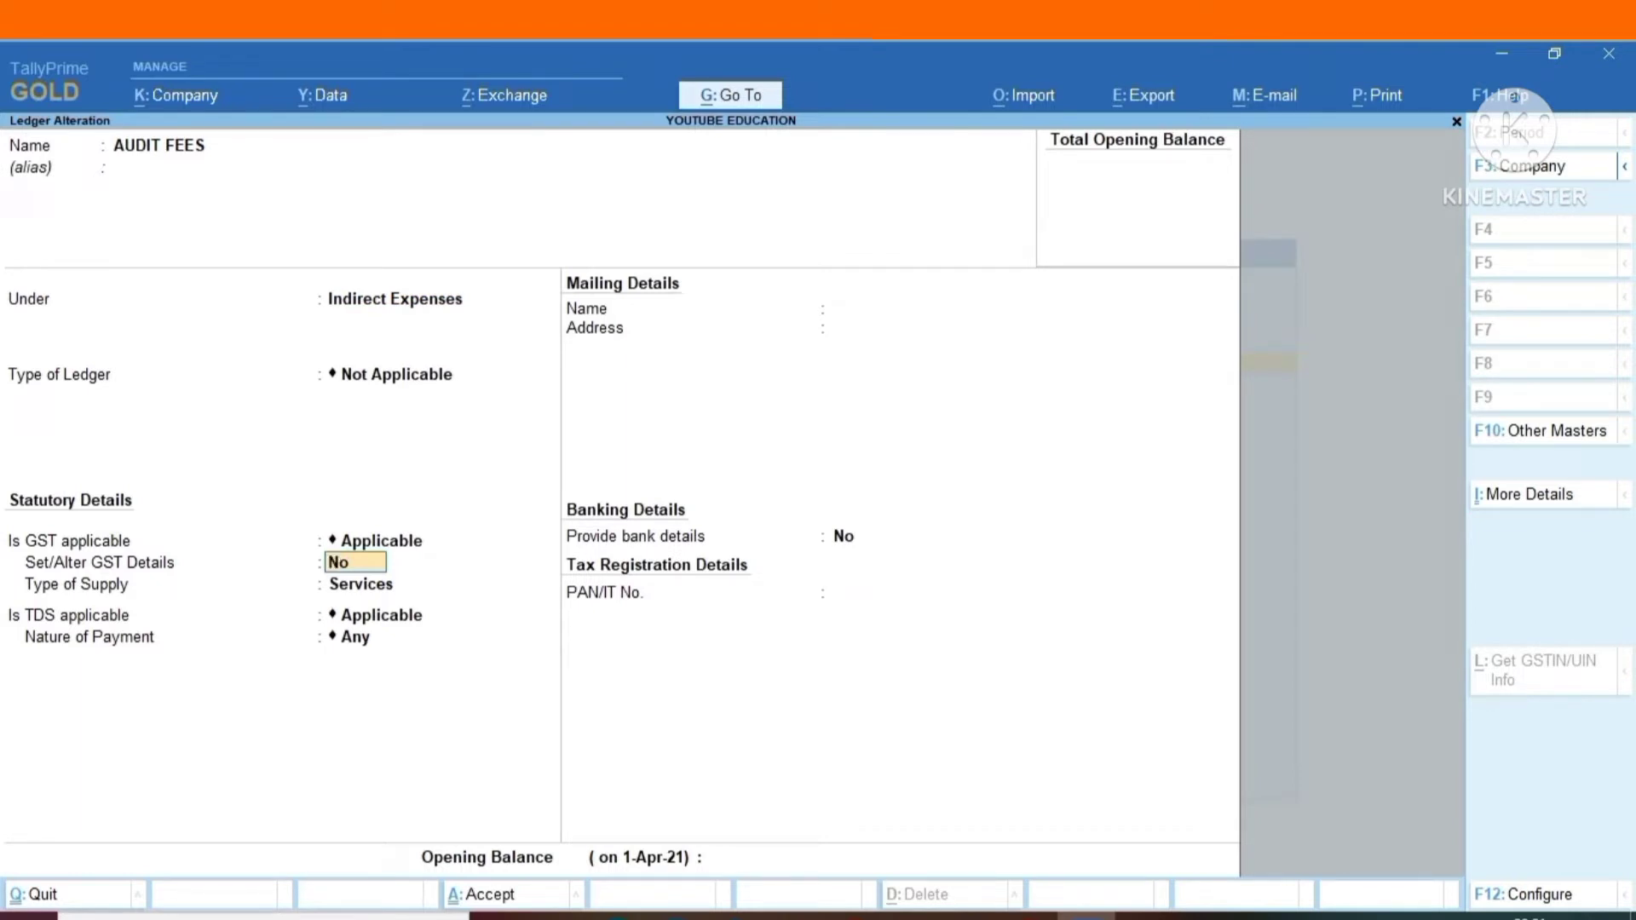
Keep GST applicable for AUDIT FEES, set Set/Alter GST Details to Yes, and accept the ledger's GST details.
{"action": "key", "text": "BackSpace"}
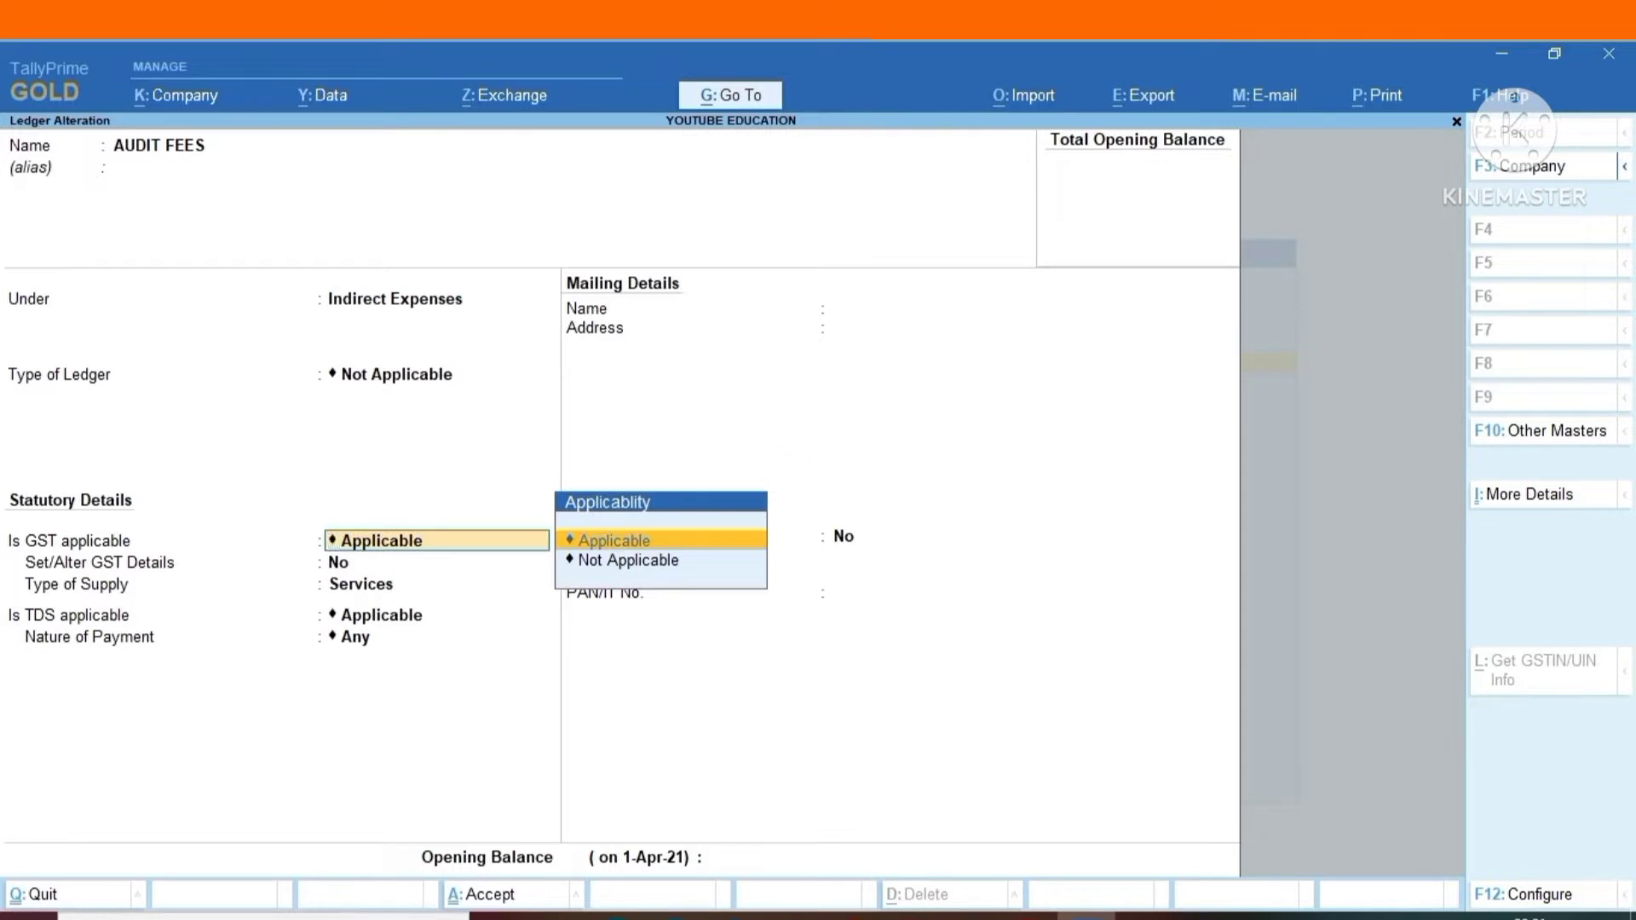
{"action": "key", "text": "Return"}
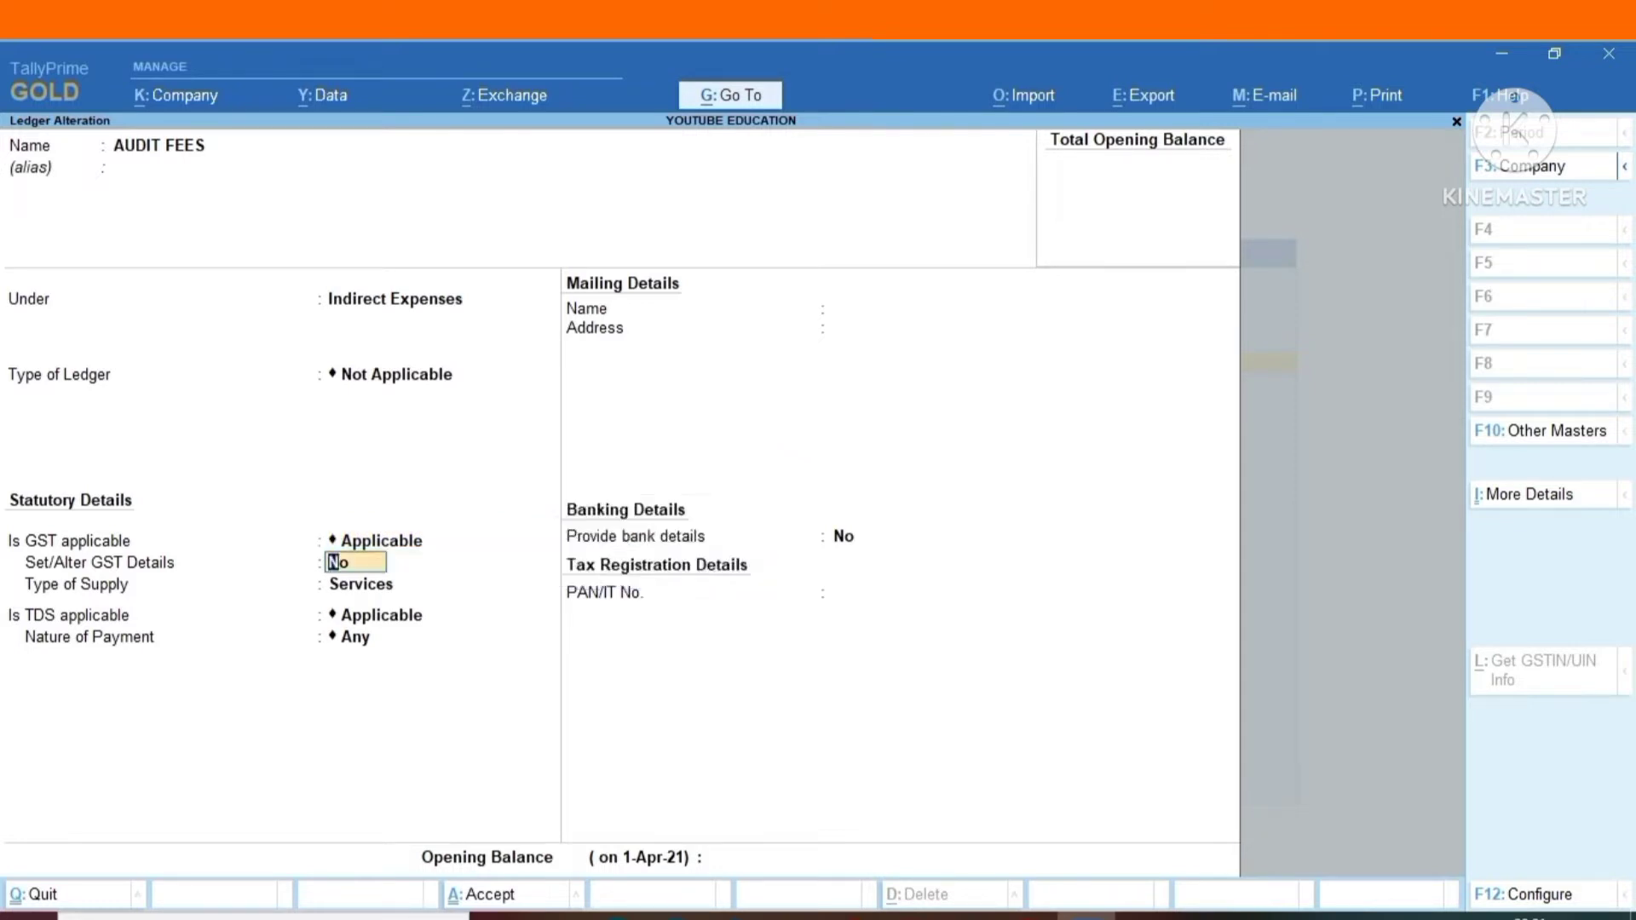
{"action": "type", "text": "y"}
{"action": "key", "text": "Return"}
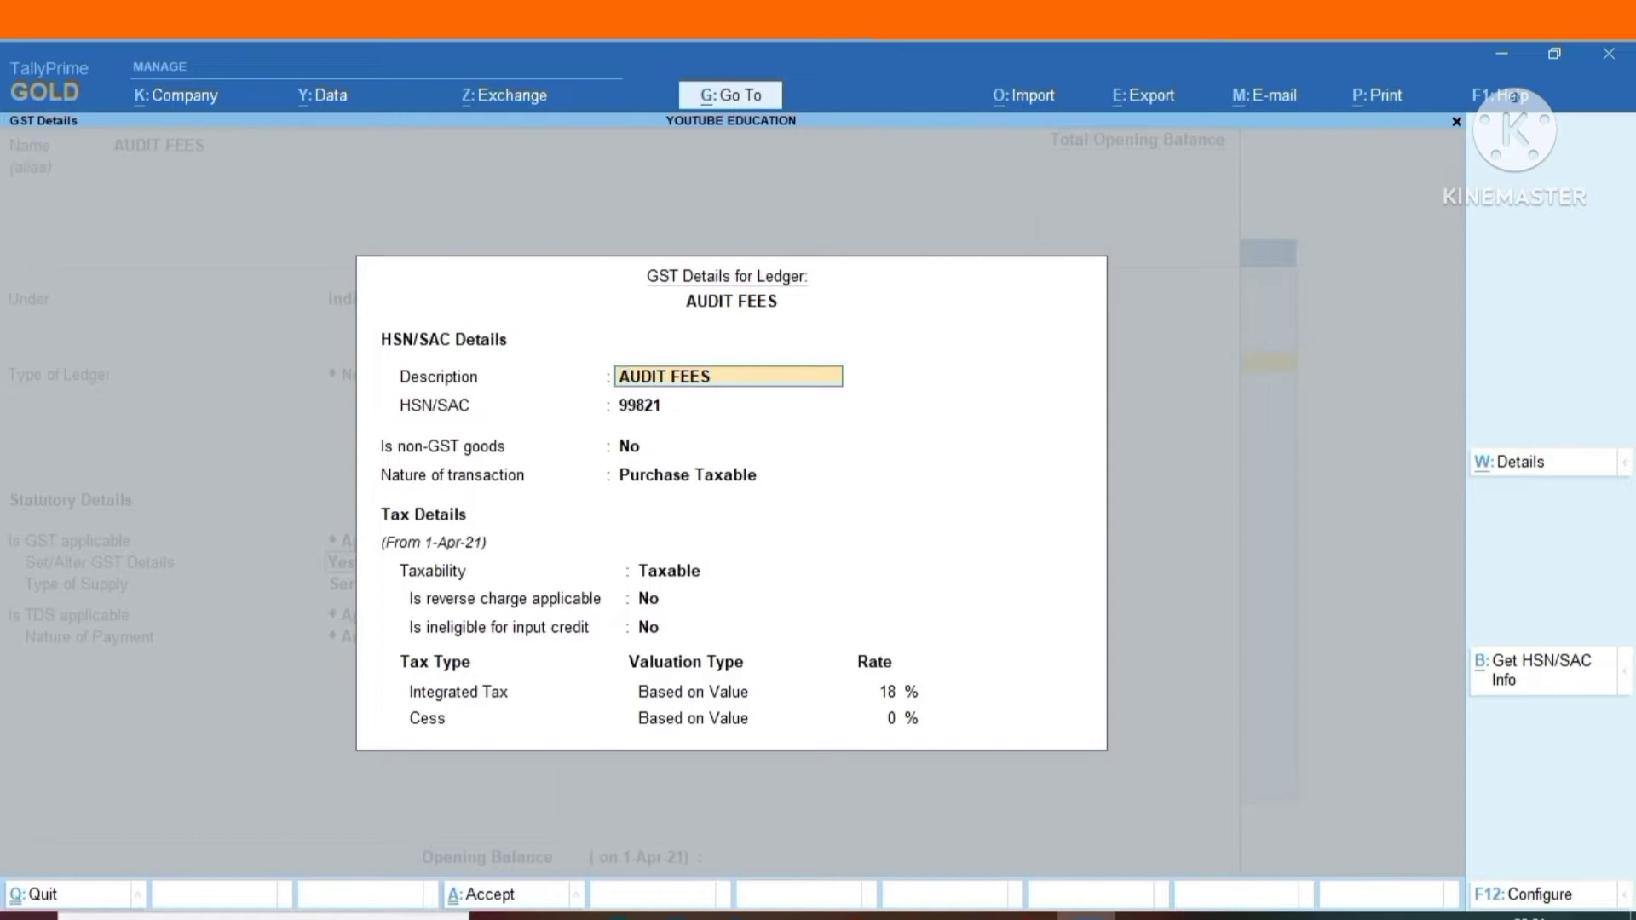
{"action": "key", "text": "ctrl"}
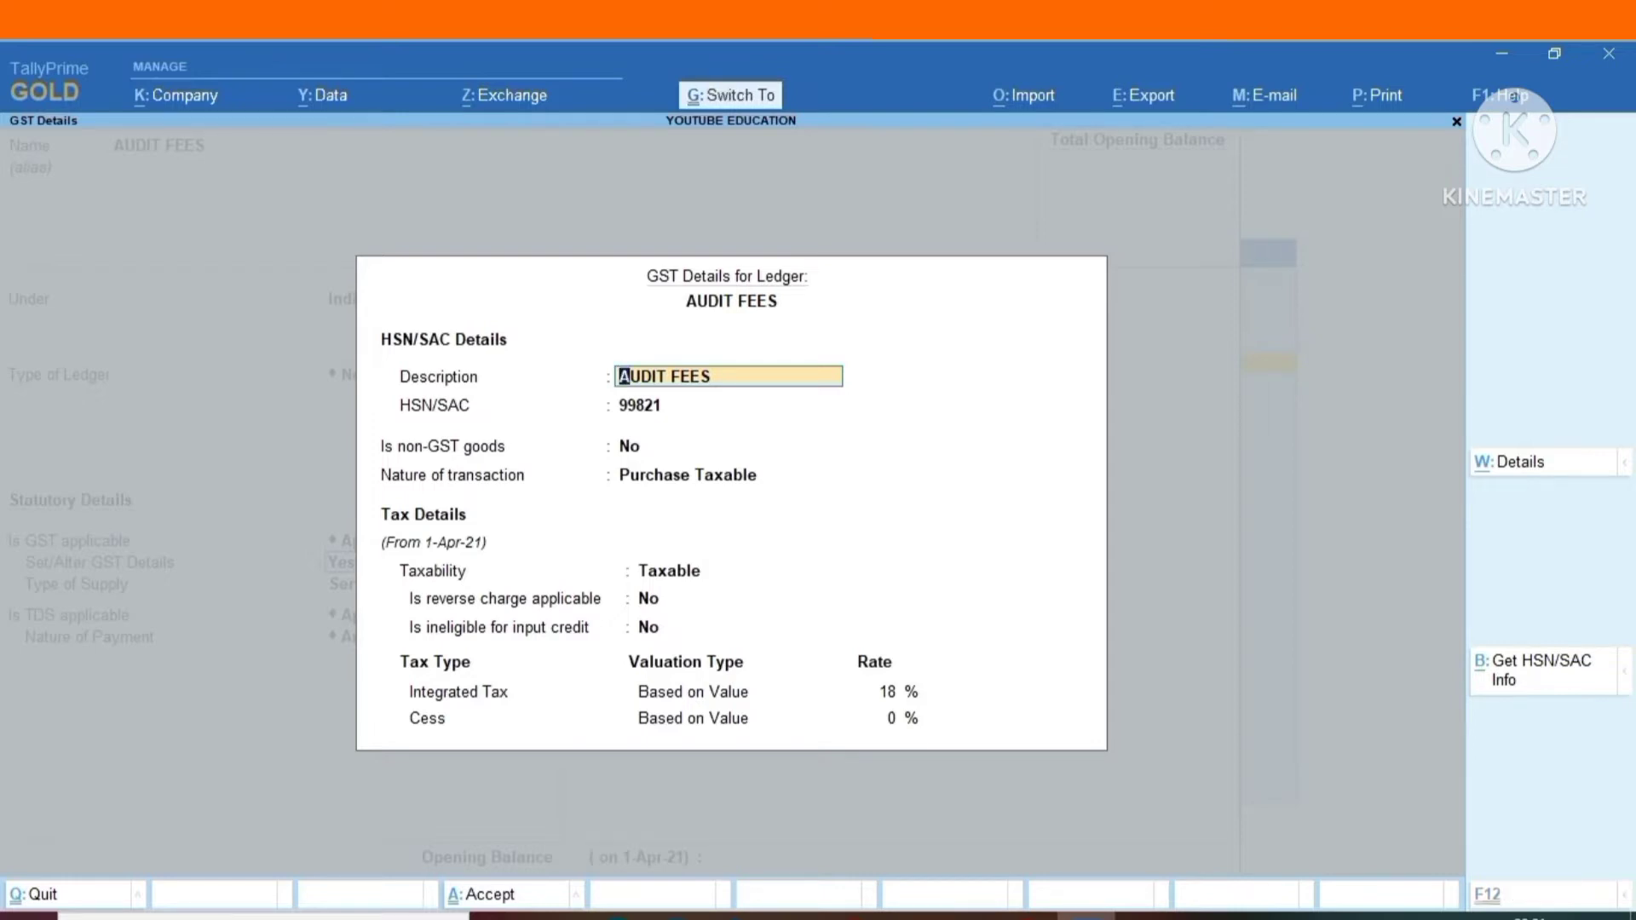
{"action": "key", "text": "ctrl+a"}
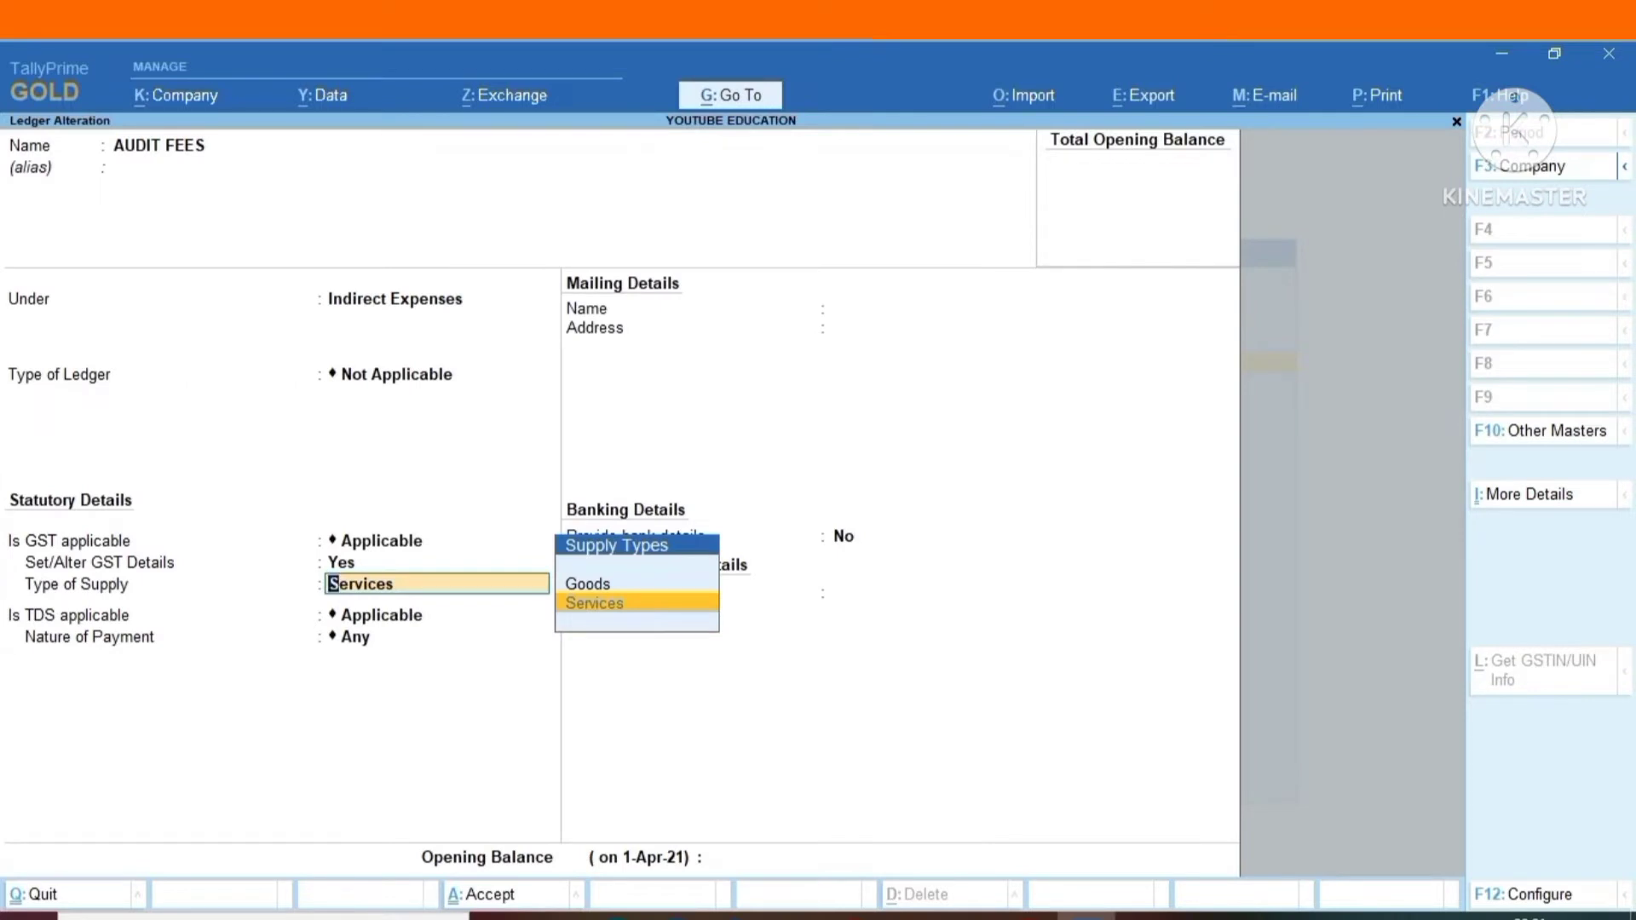
Keep the supply type as Services, TDS as Applicable and nature of payment as Any, and save the AUDIT FEES ledger.
{"action": "key", "text": "Return"}
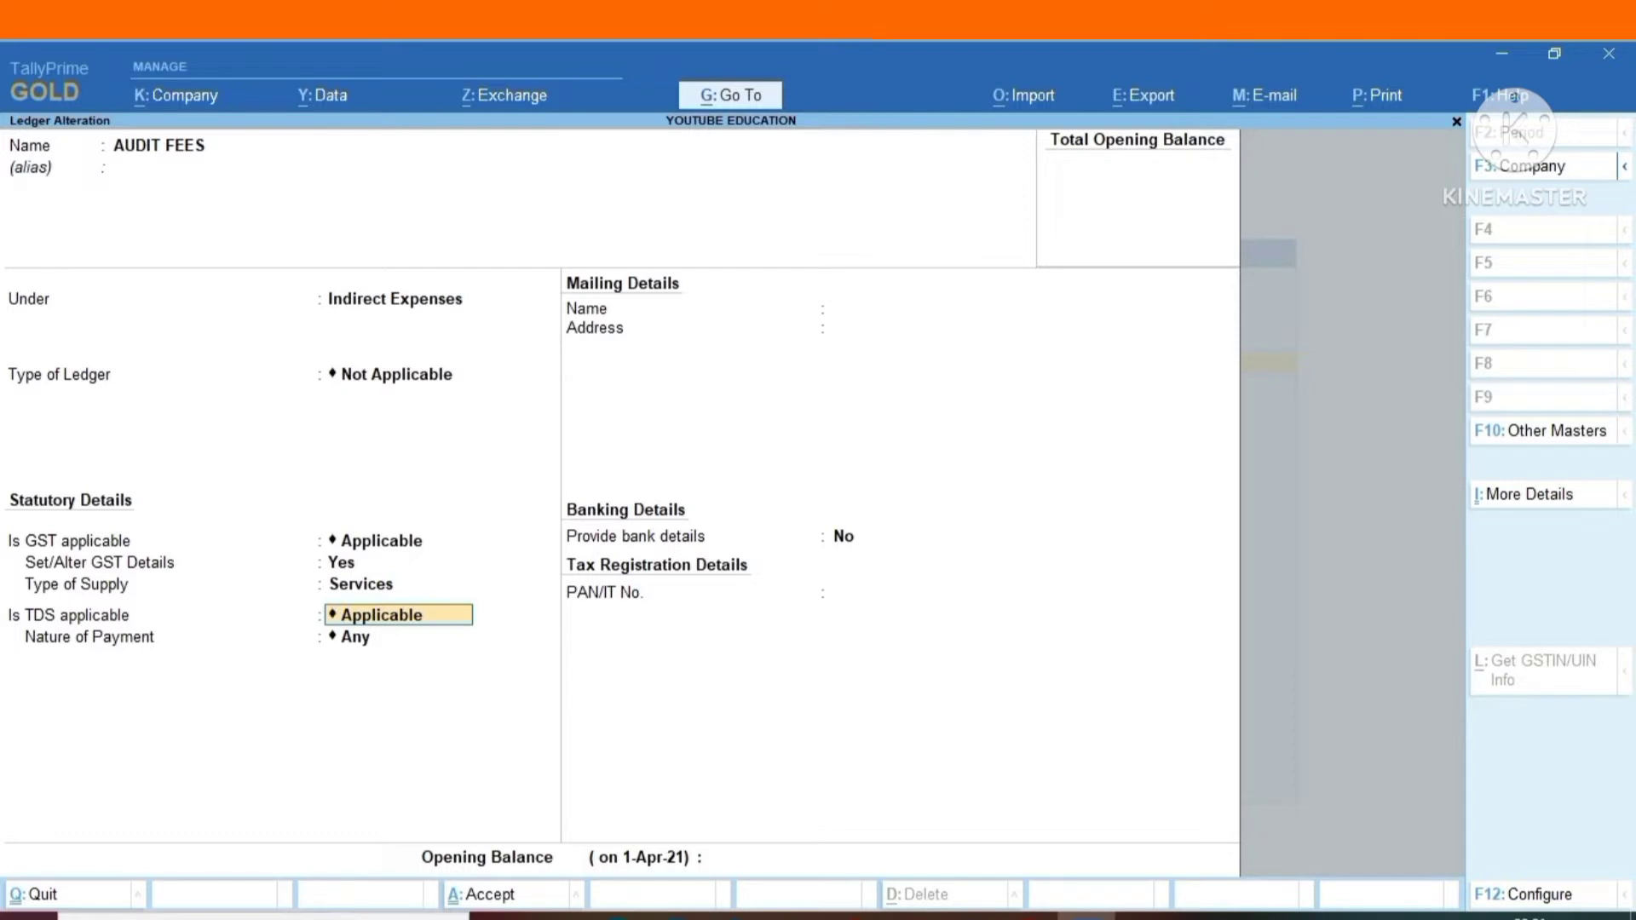
{"action": "key", "text": "Return"}
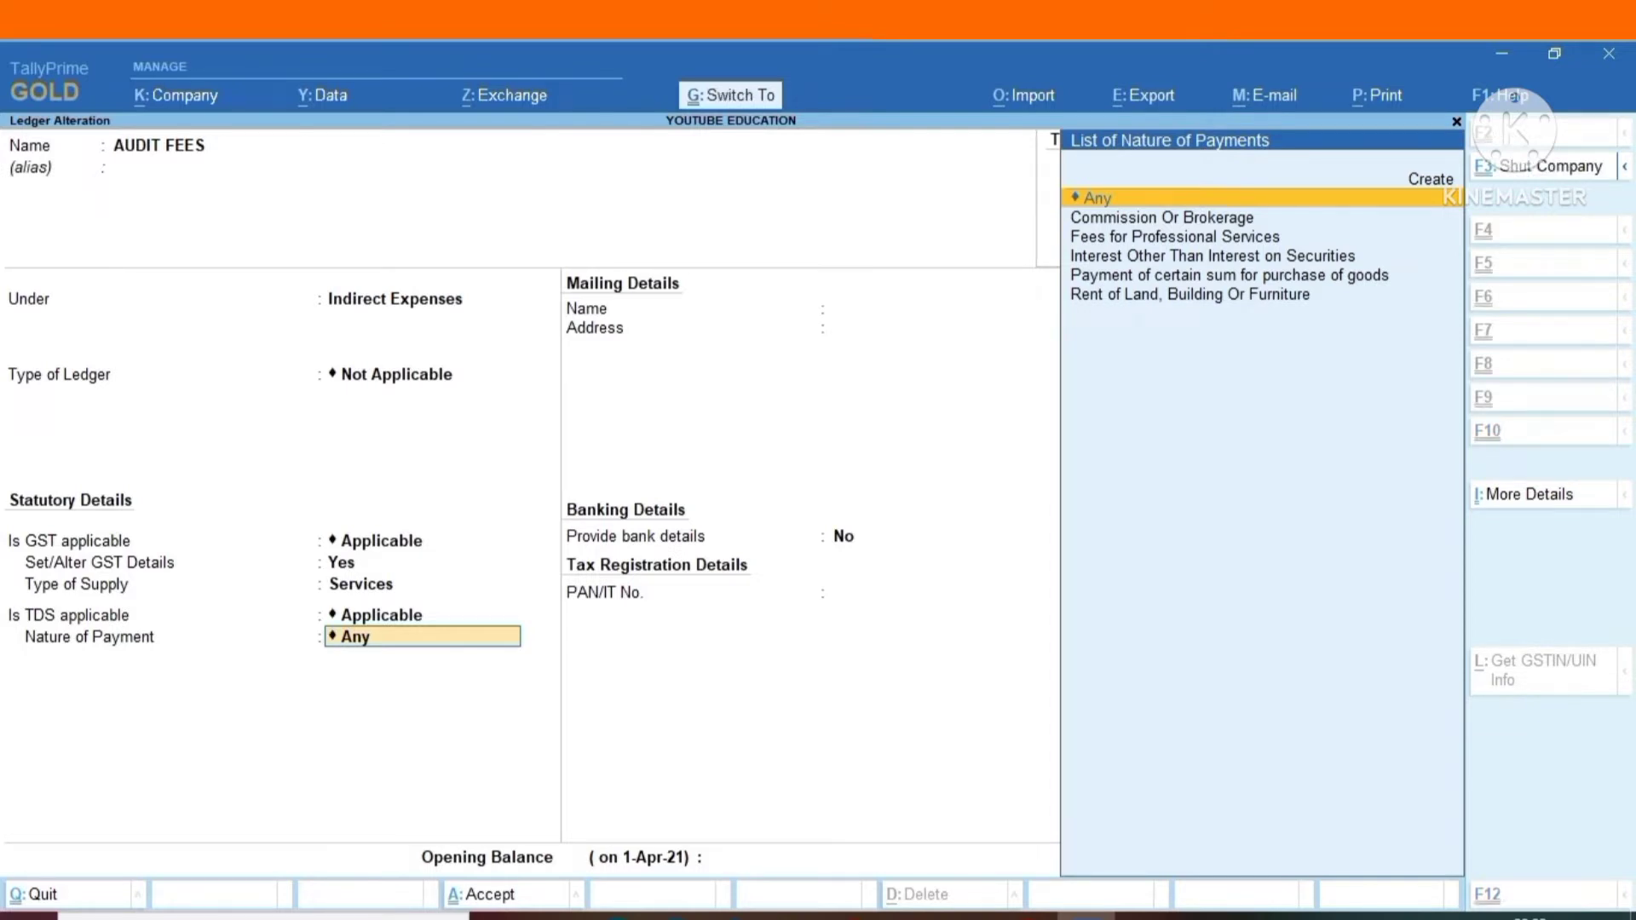
{"action": "key", "text": "ctrl+a"}
Open the individual's Unsecured Loans ledger and keep TDS deductable as Yes, Treat as TDS Expenses as No and deductee type as Individual/HUF - Resident.
{"action": "key", "text": "Return"}
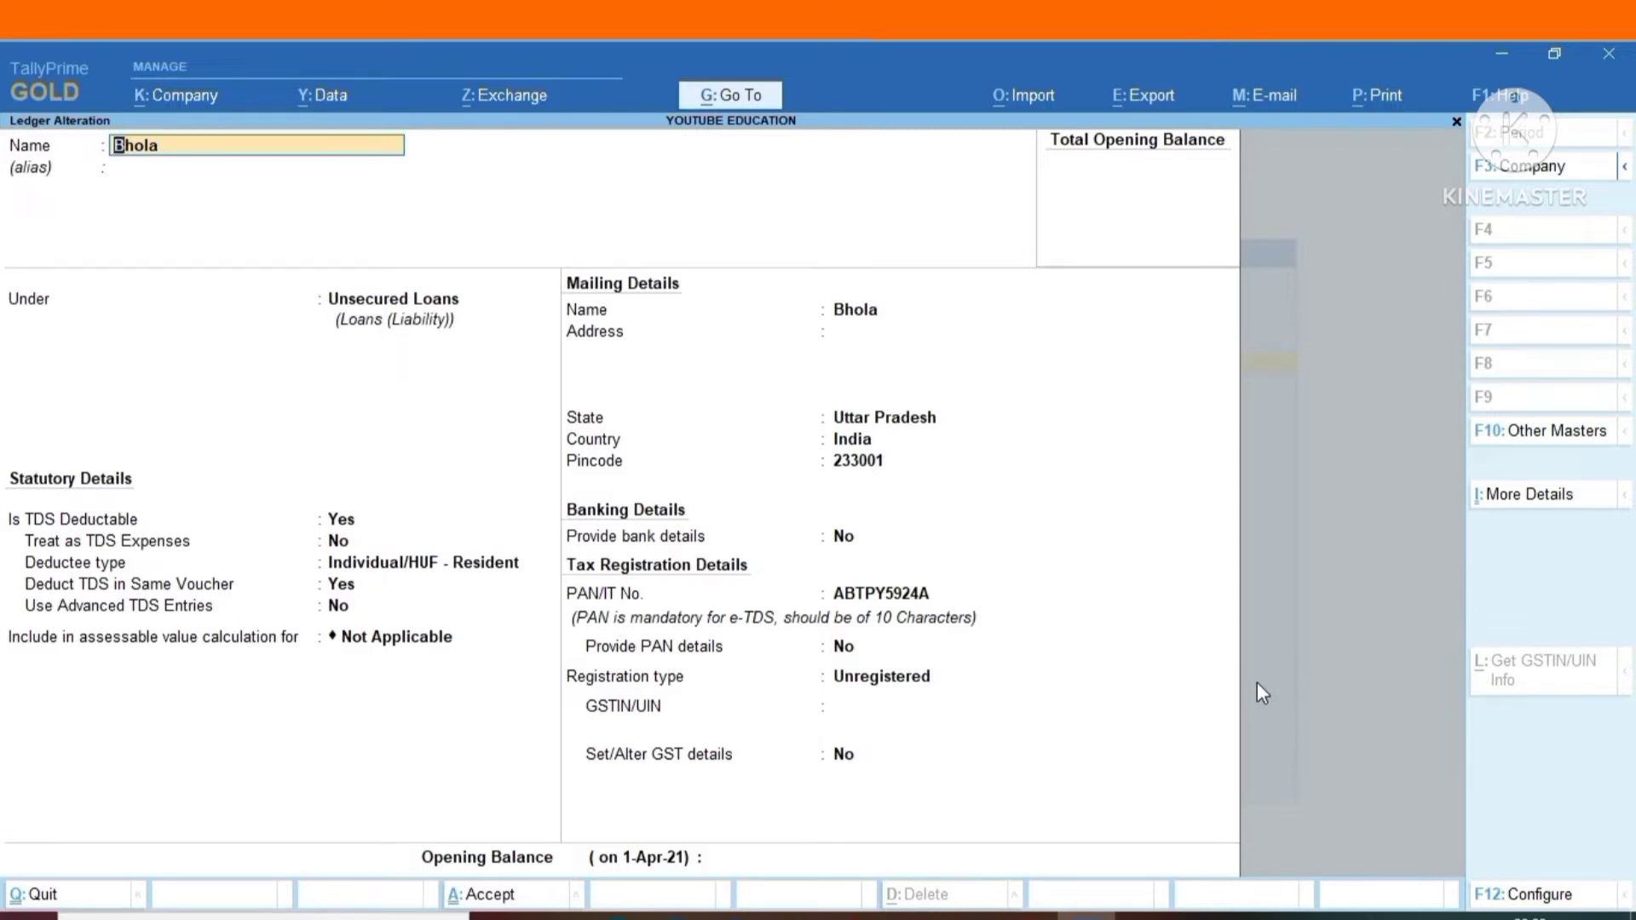
{"action": "key", "text": "Return"}
{"action": "key", "text": "Return"}
{"action": "key", "text": "Return"}
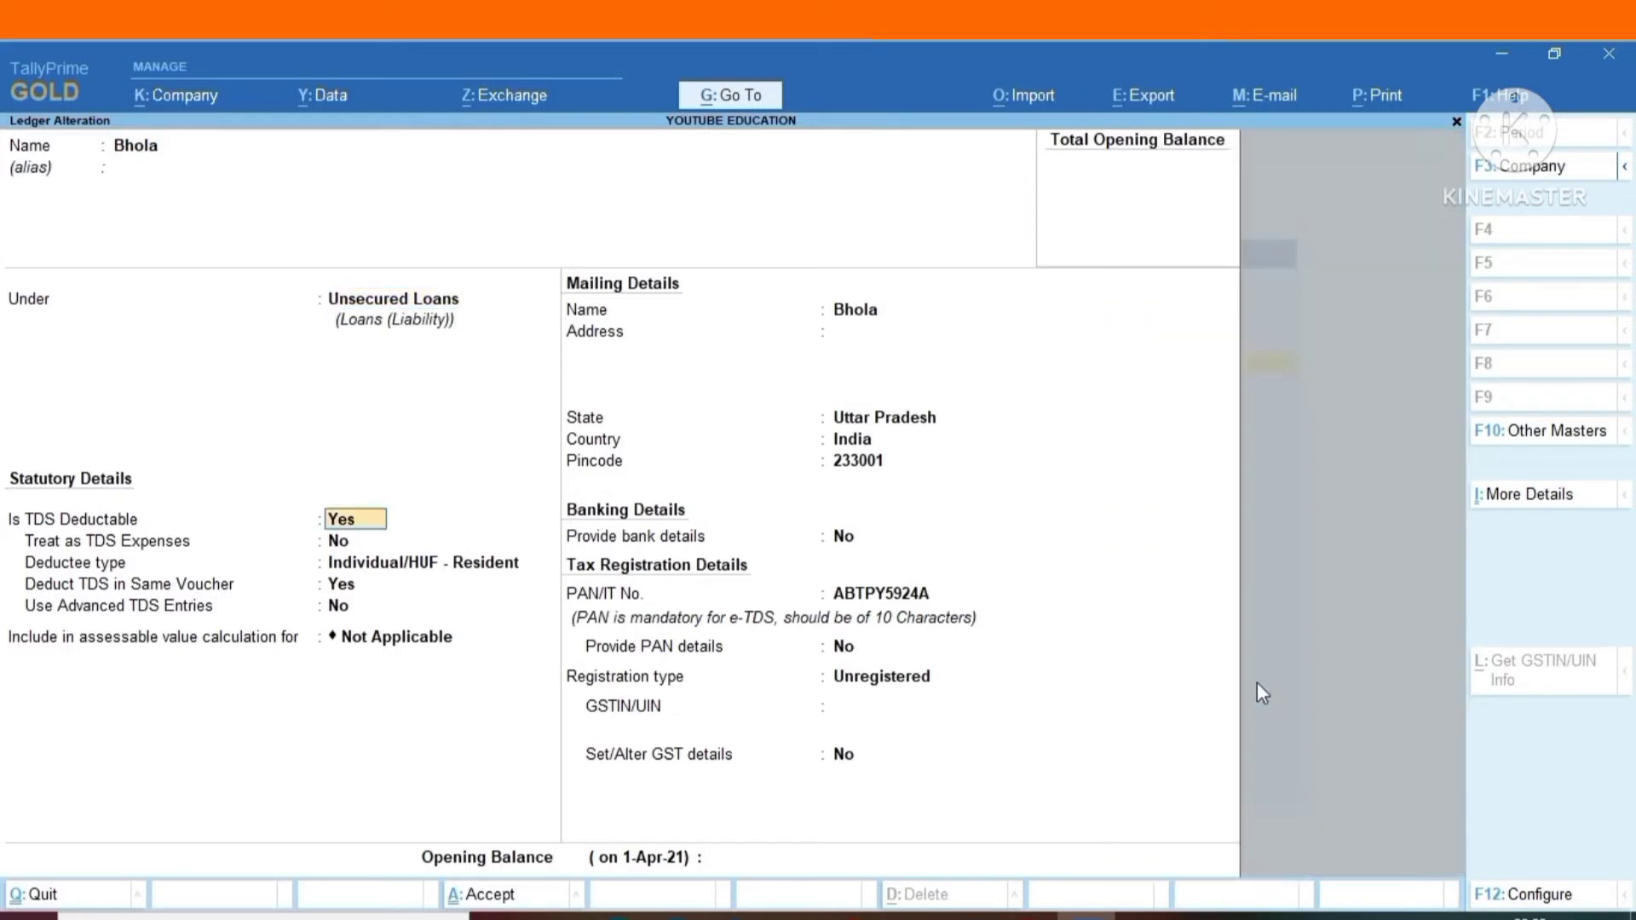
{"action": "key", "text": "Return"}
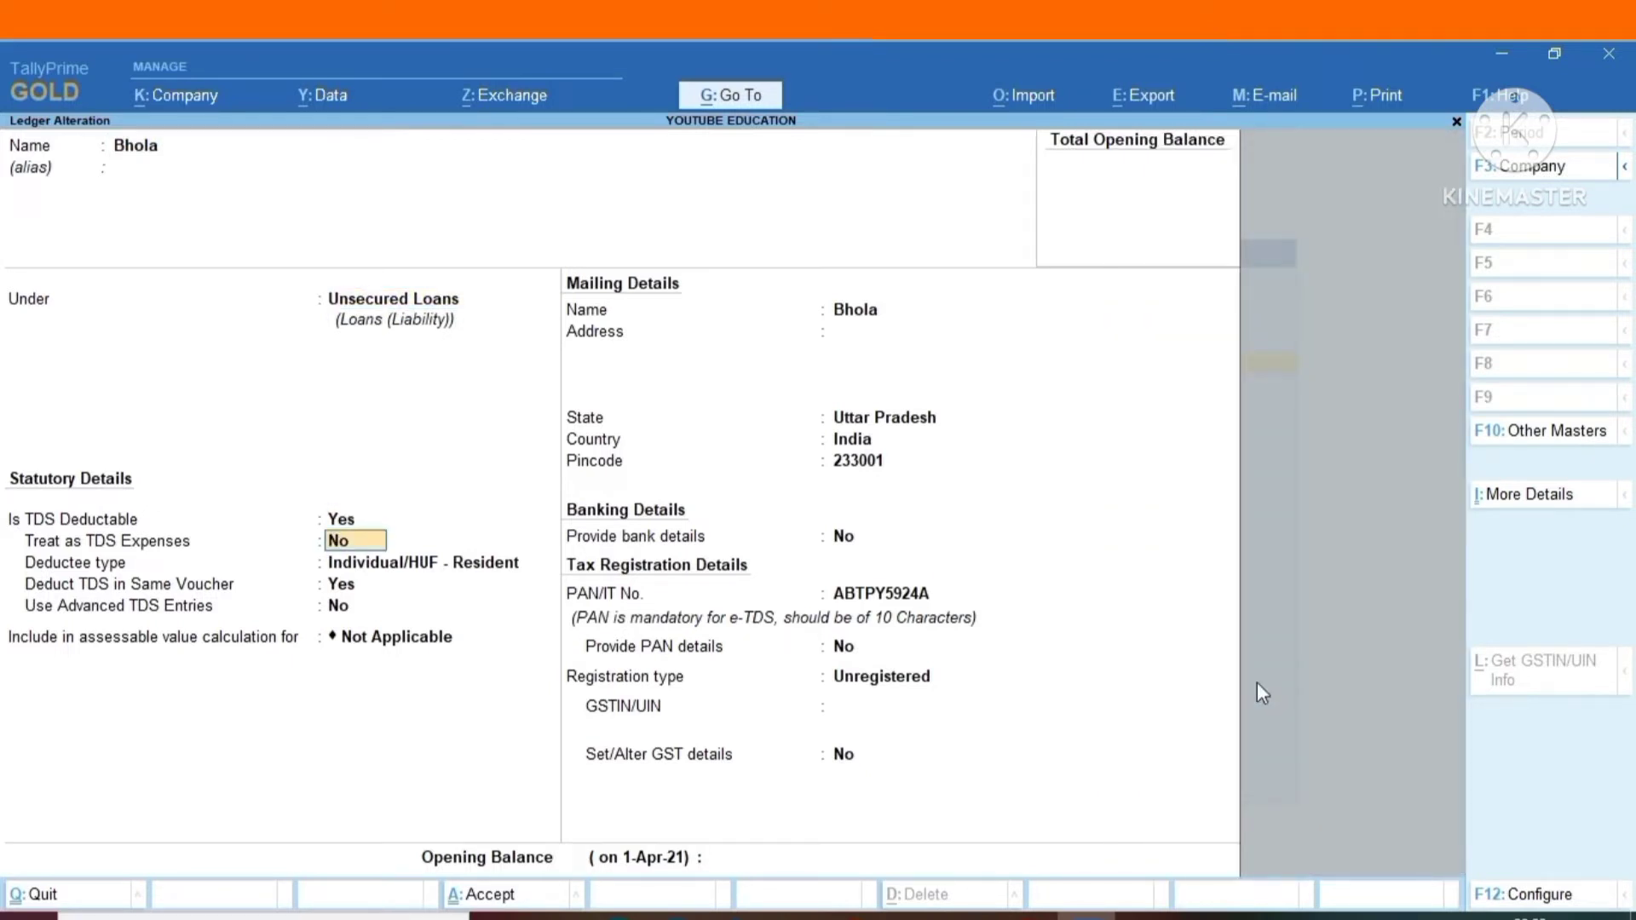
{"action": "key", "text": "Return"}
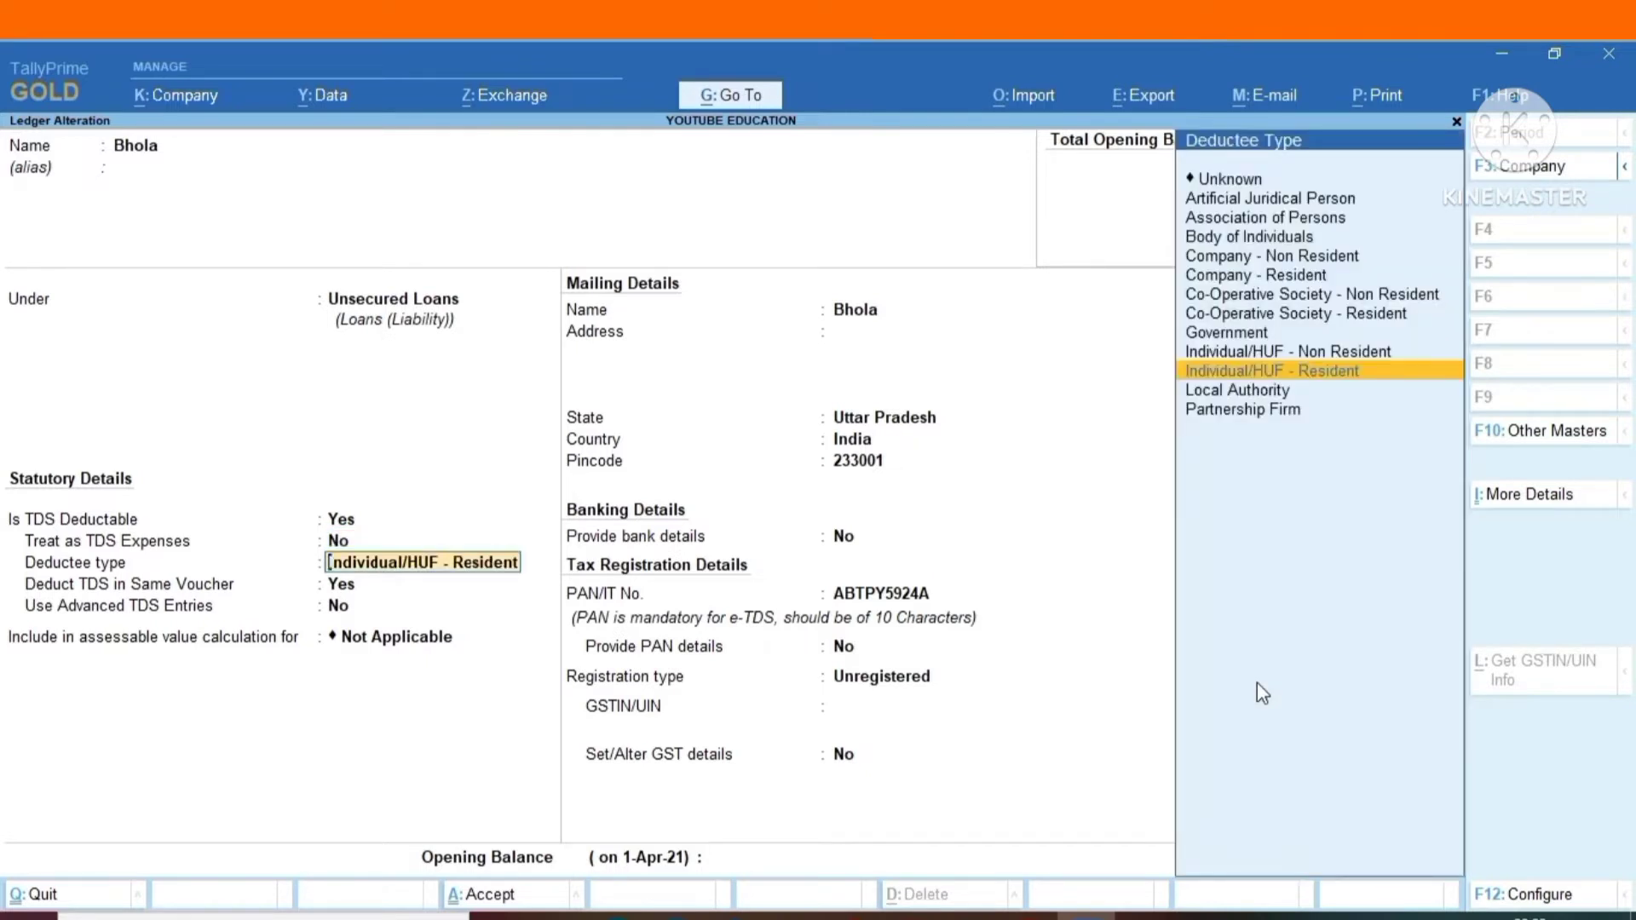
{"action": "key", "text": "Return"}
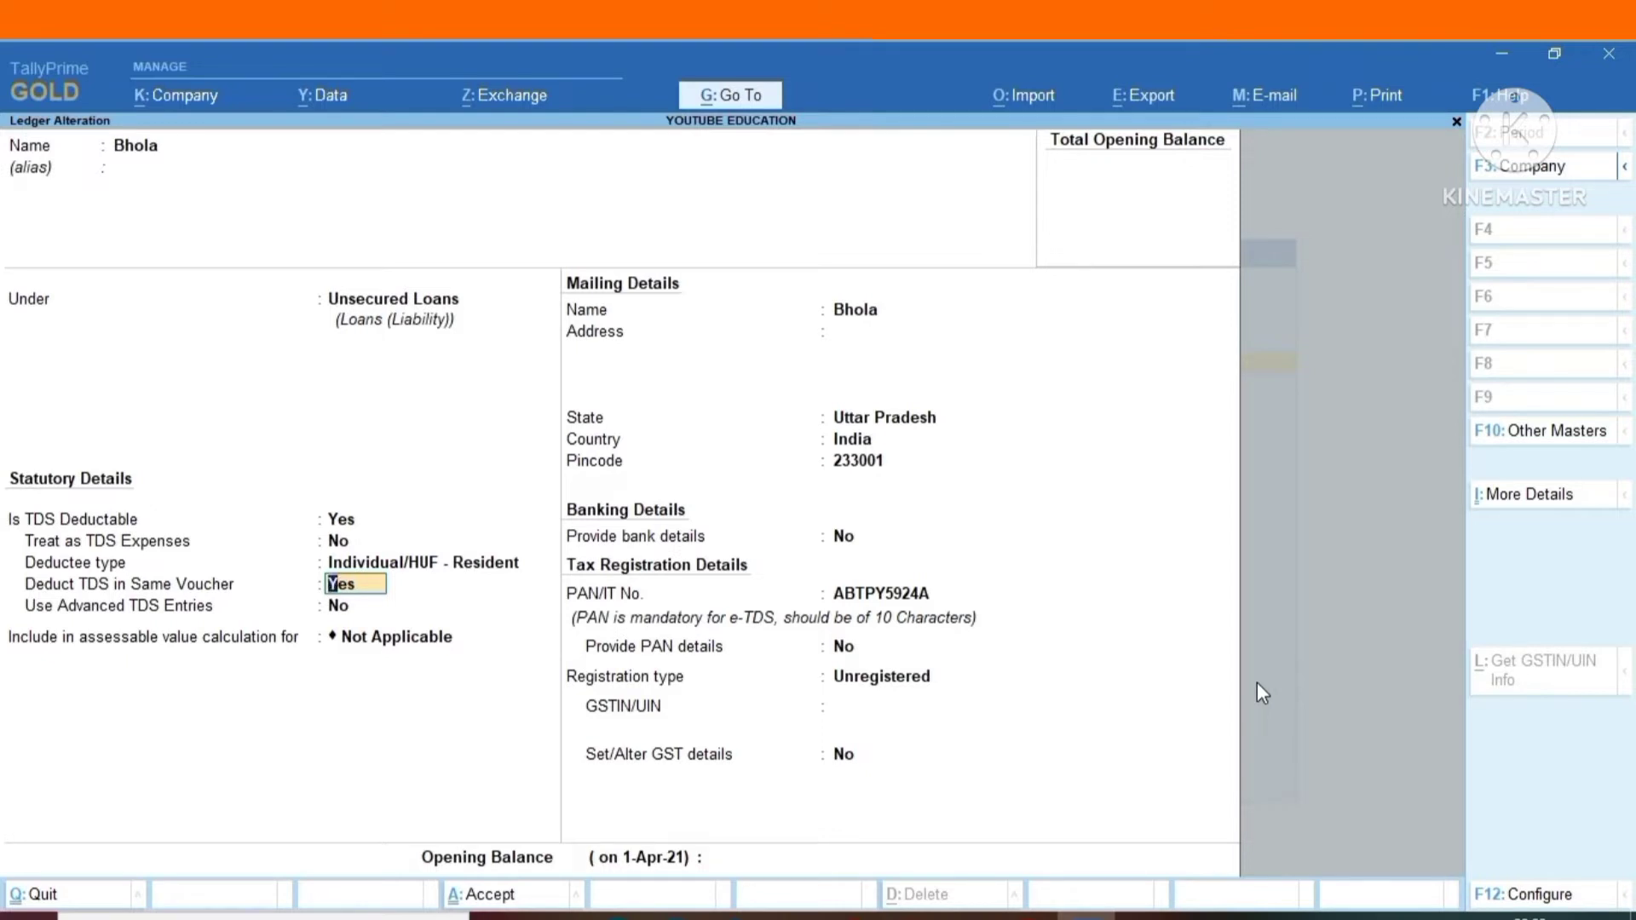
Keep TDS deducted in the same voucher for All Items, advanced TDS entries as No and assessable value inclusion as Not Applicable.
{"action": "key", "text": "Return"}
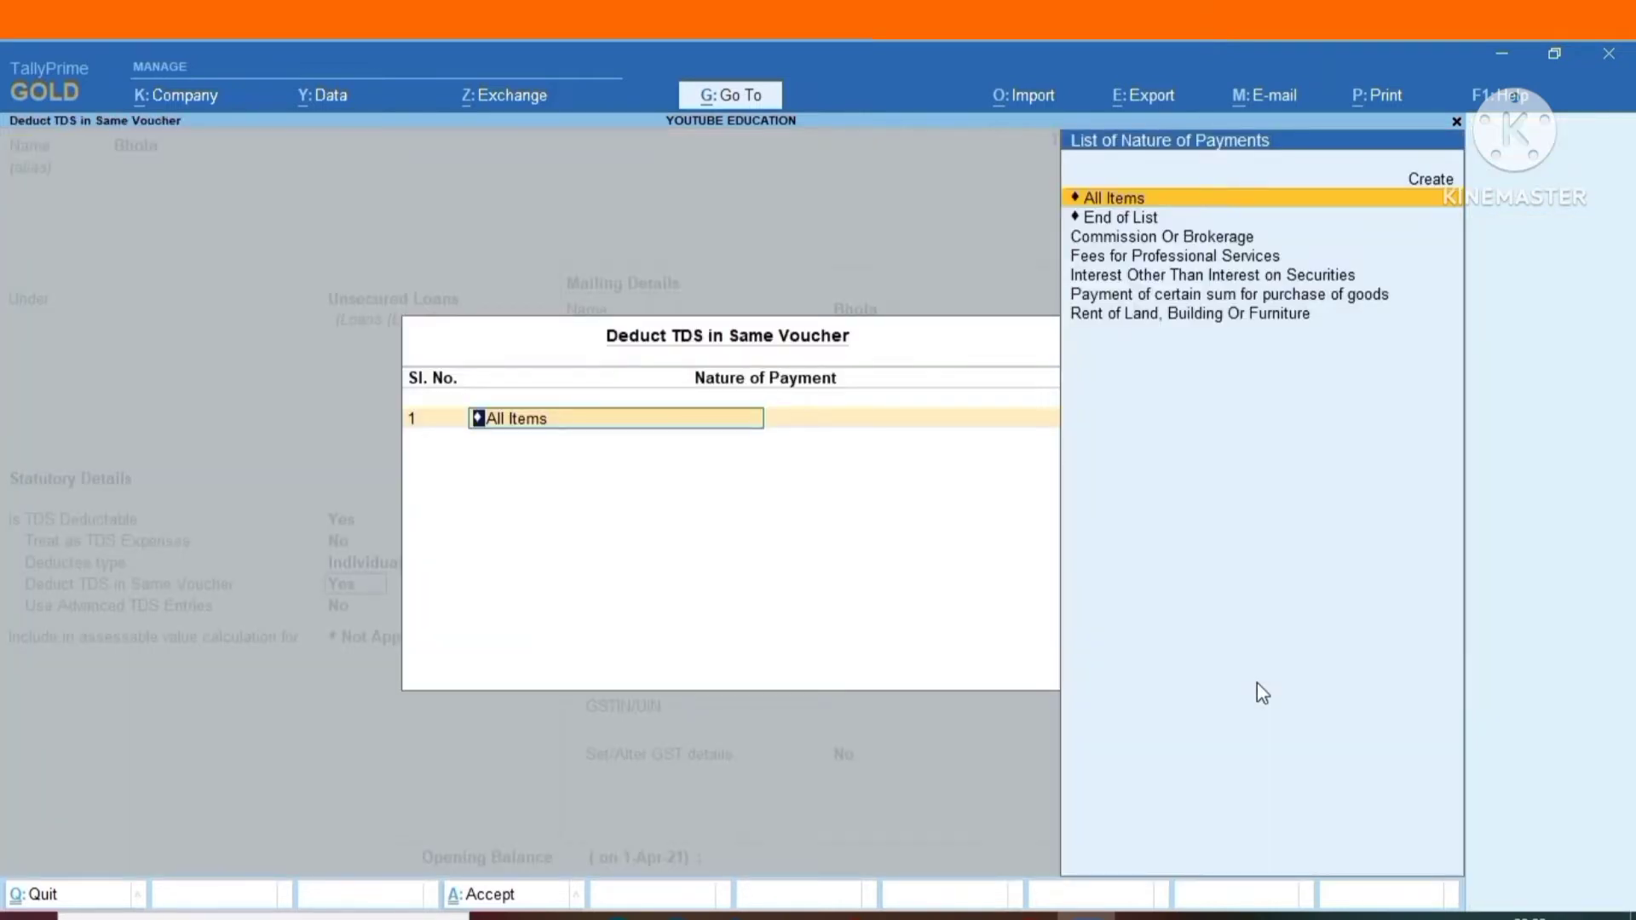
{"action": "key", "text": "Return"}
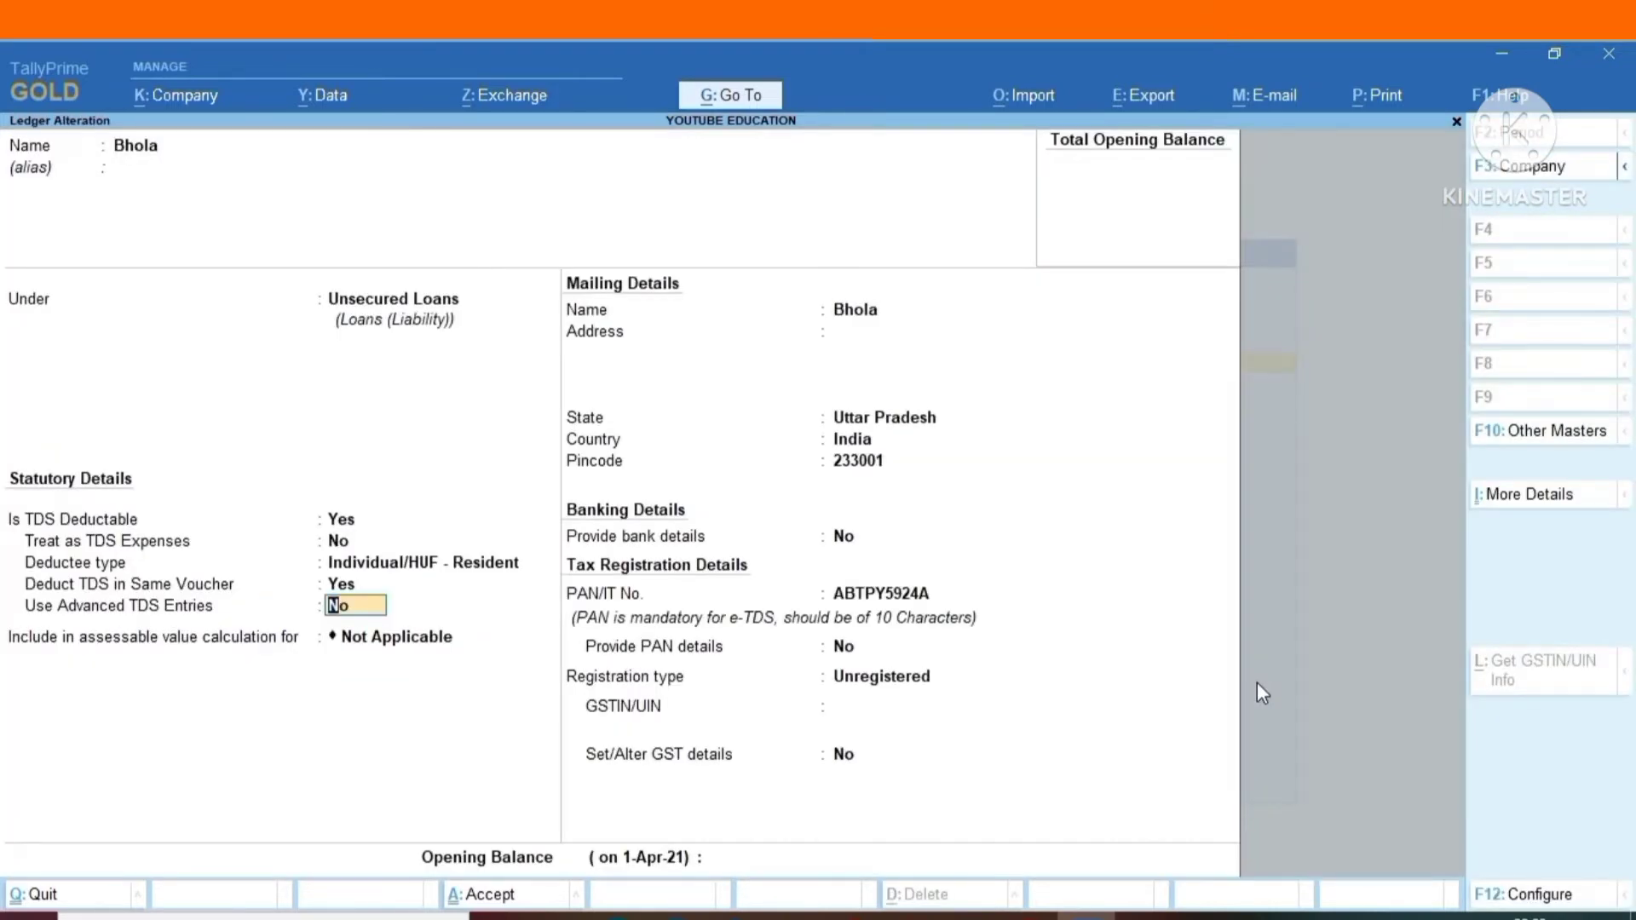
{"action": "key", "text": "Return"}
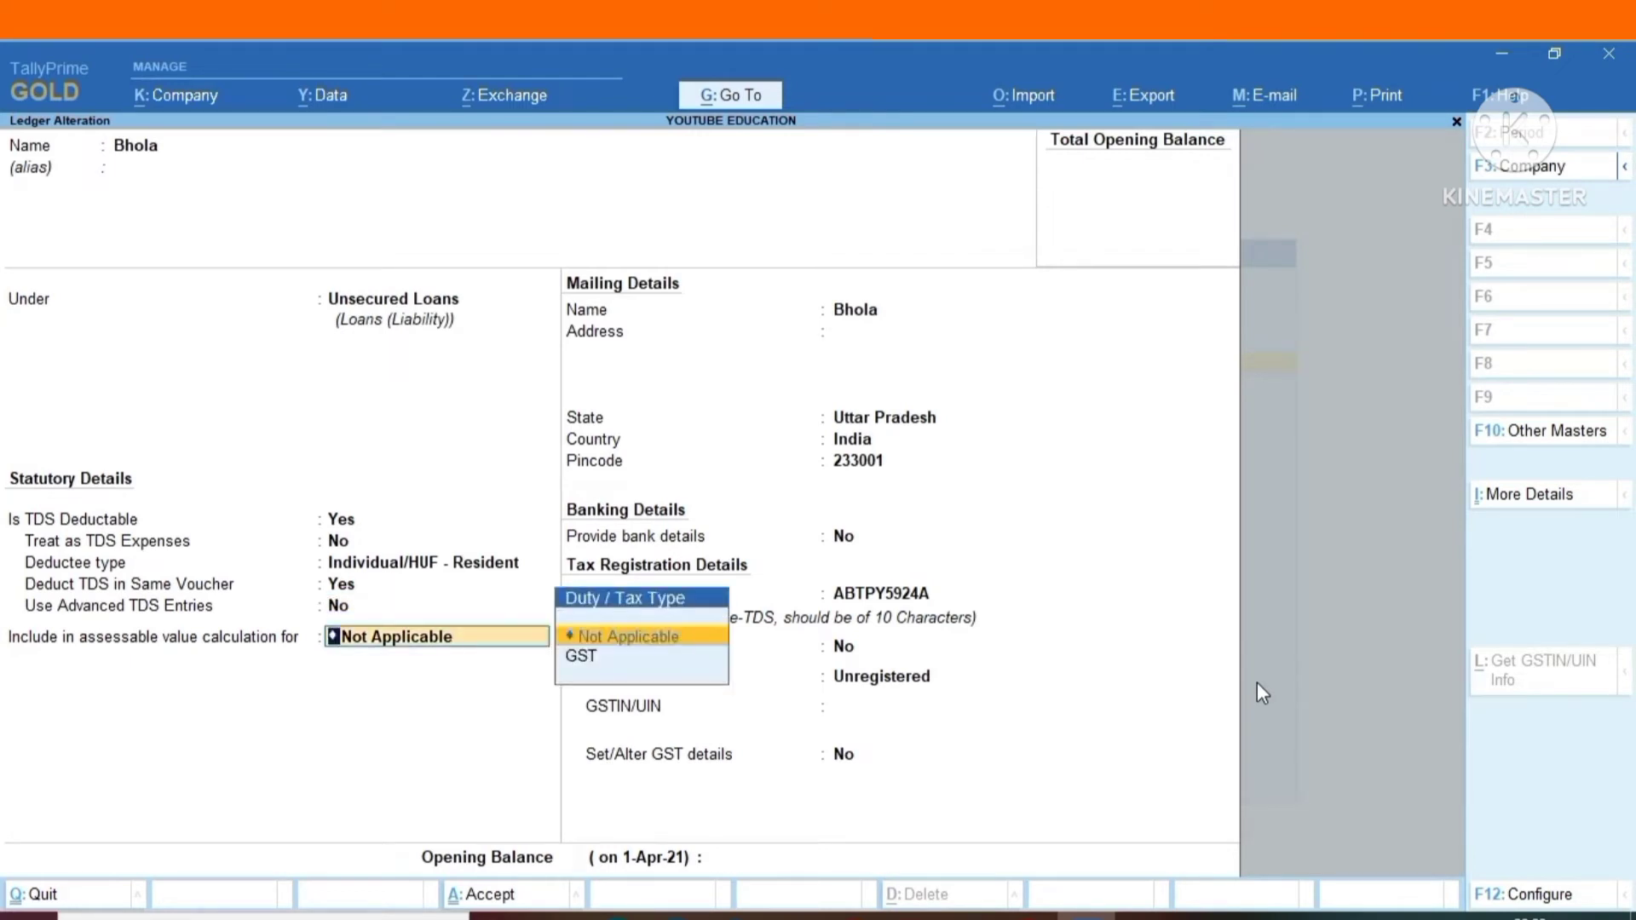
{"action": "key", "text": "Return"}
Keep the ledger's state as Uttar Pradesh and registration type as Unregistered, leave the opening balance empty, and save the ledger.
{"action": "key", "text": "Return"}
{"action": "key", "text": "Return"}
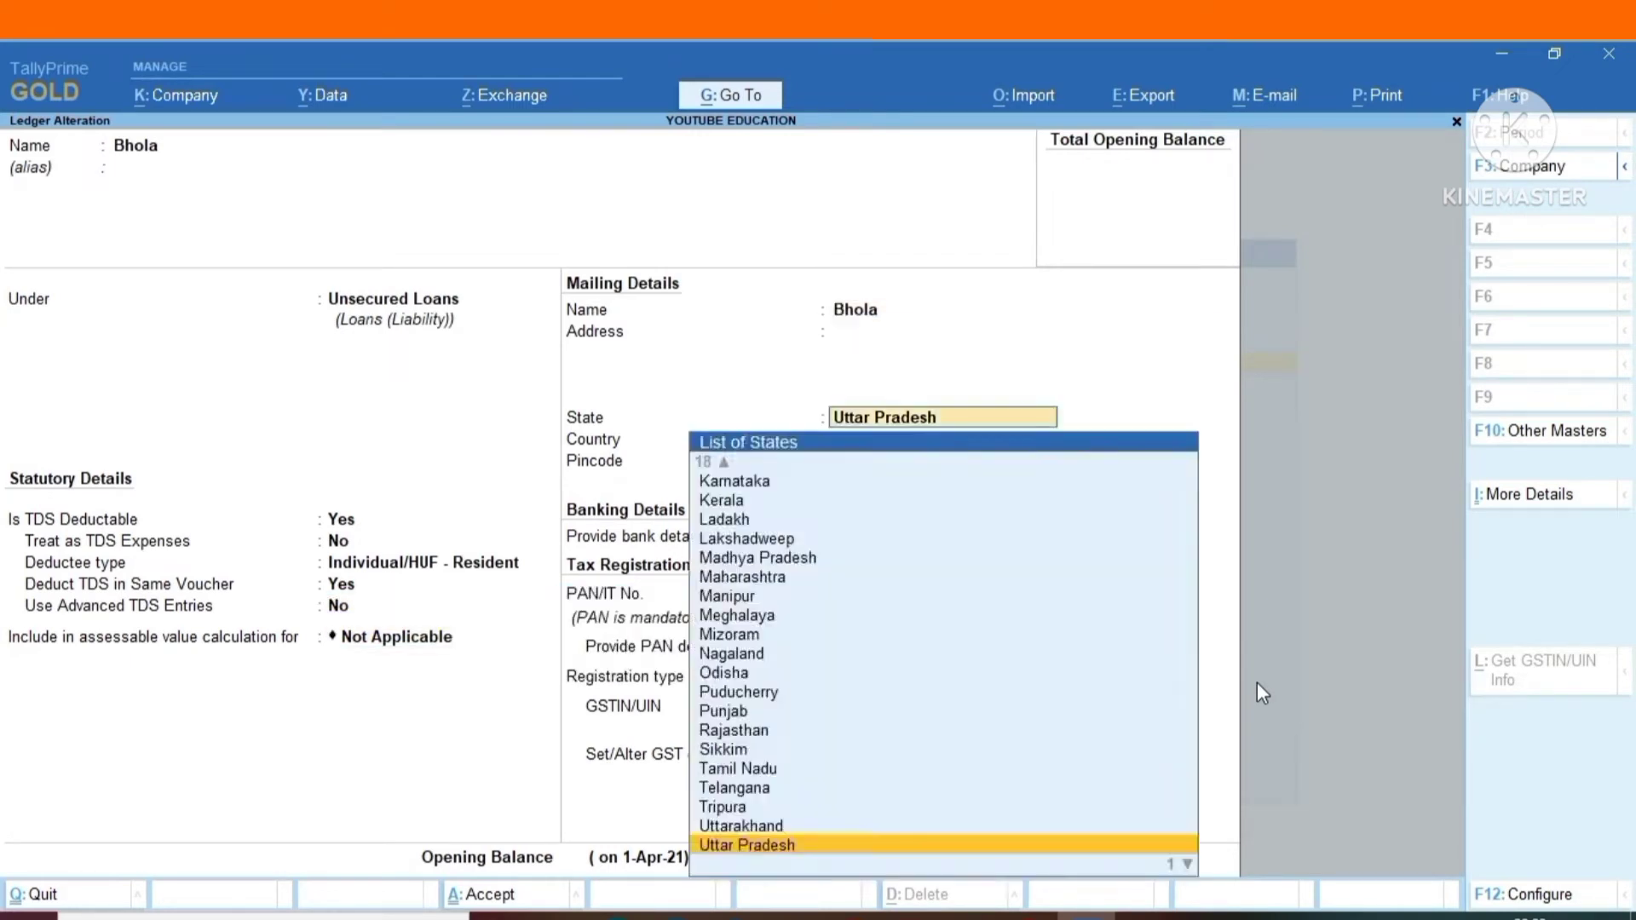
{"action": "key", "text": "Return"}
{"action": "key", "text": "Return"}
{"action": "key", "text": "Return"}
{"action": "key", "text": "Return"}
{"action": "key", "text": "Return"}
{"action": "key", "text": "Return"}
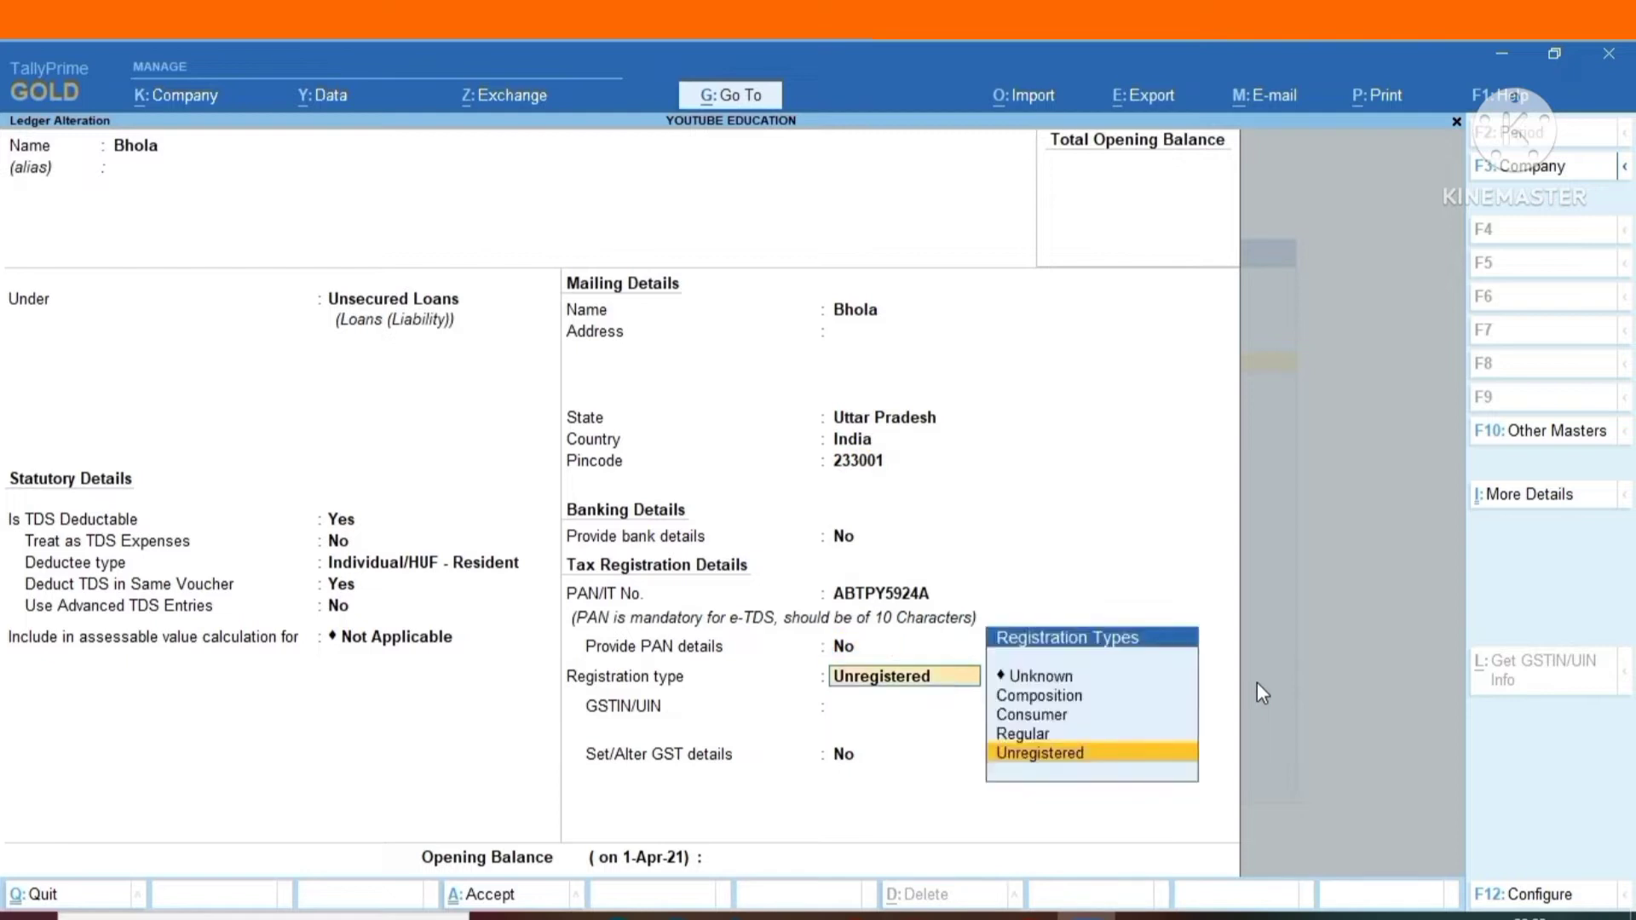
{"action": "key", "text": "Return"}
{"action": "key", "text": "Return"}
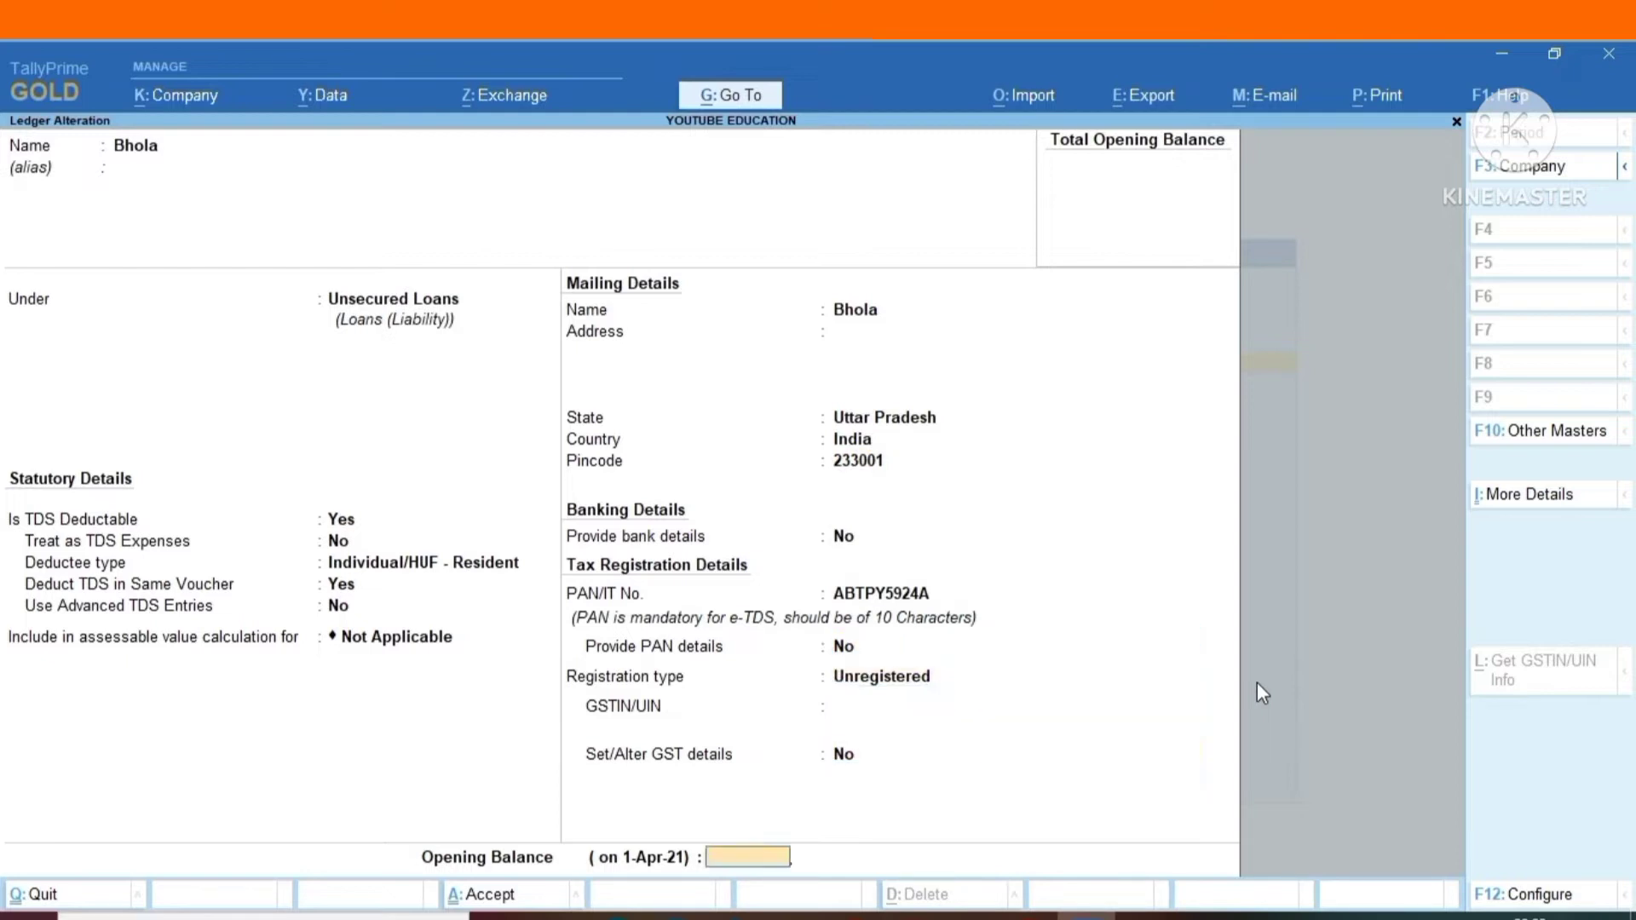
{"action": "key", "text": "Return"}
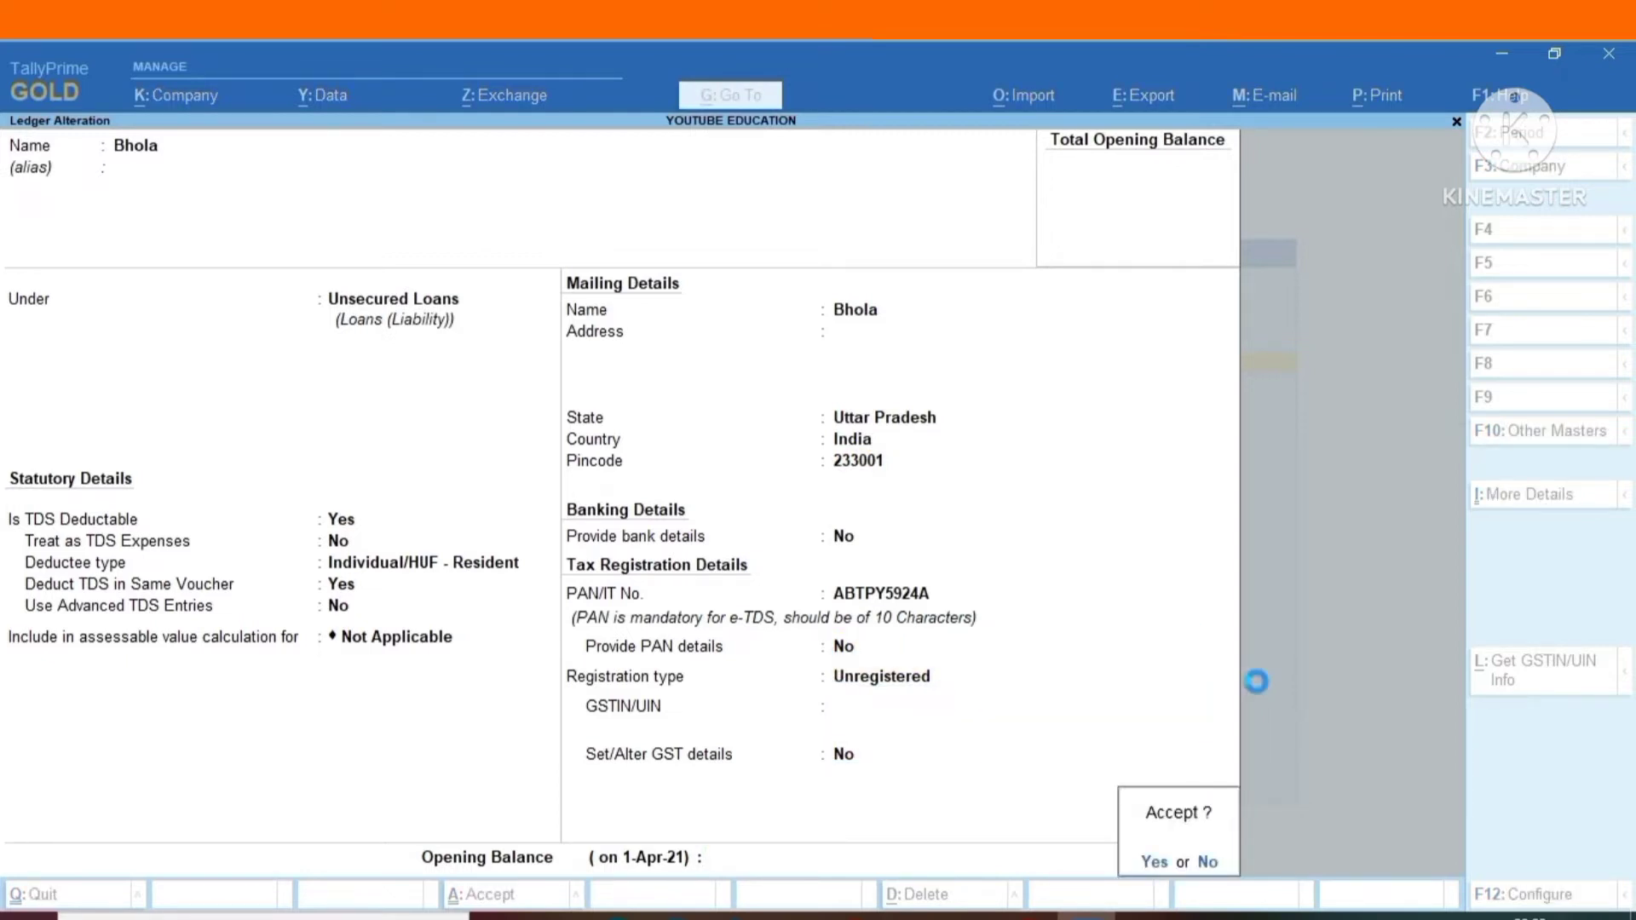
{"action": "key", "text": "Return"}
Open the CGST ledger for alteration and keep it under Duties & Taxes with GST as the type of duty/tax.
{"action": "key", "text": "Down"}
{"action": "key", "text": "Down"}
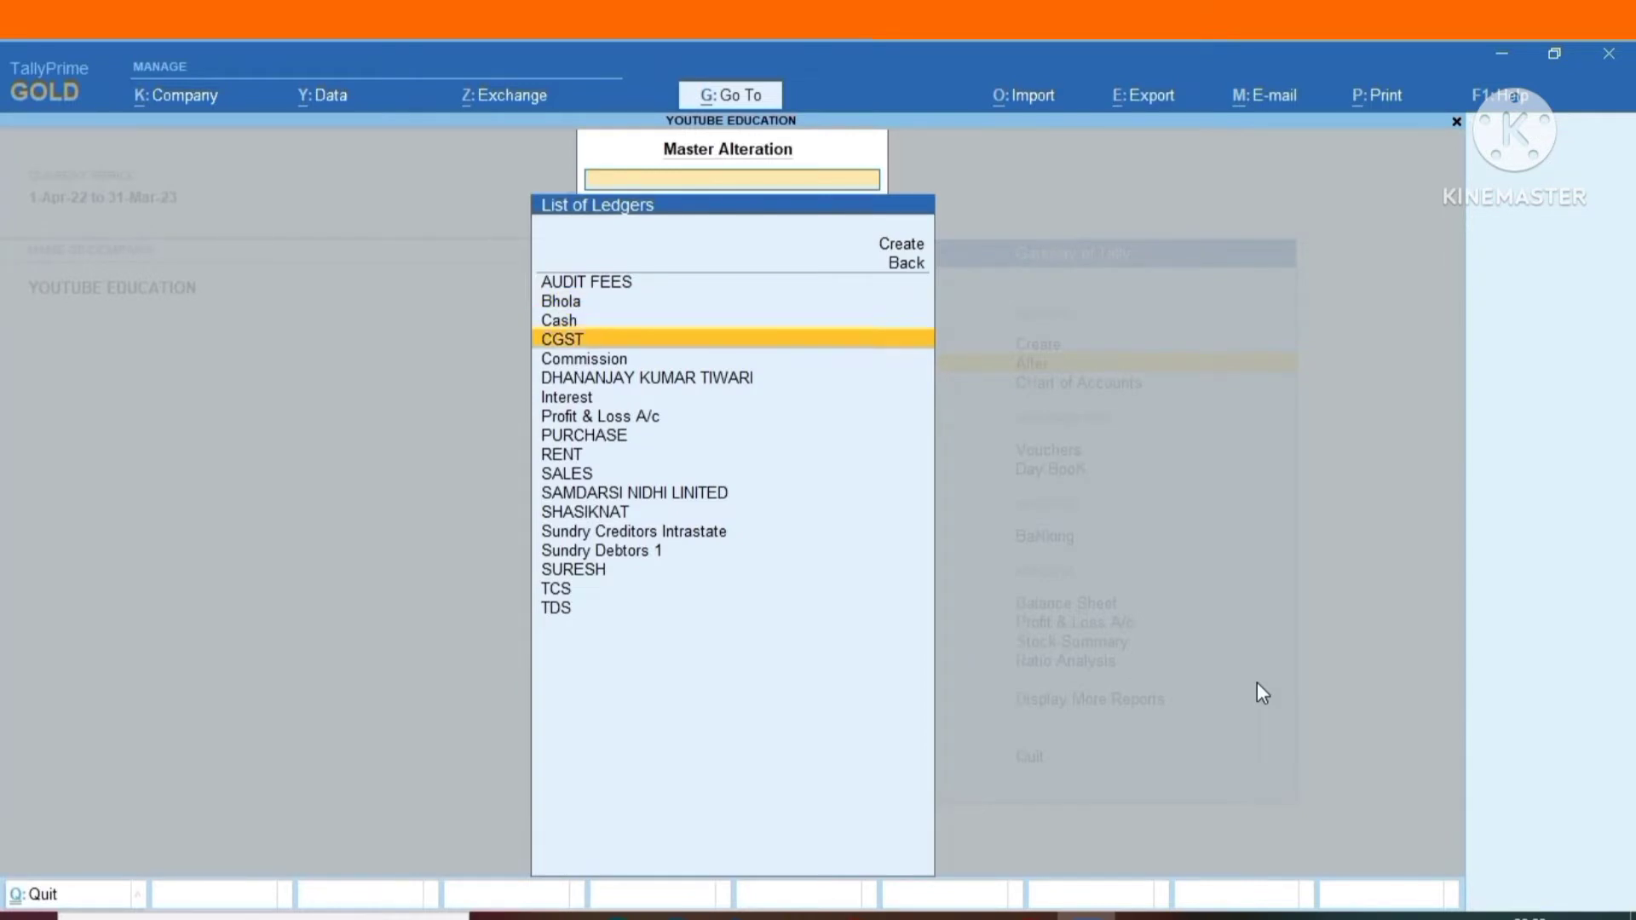
{"action": "key", "text": "Return"}
{"action": "key", "text": "Return"}
{"action": "key", "text": "Return"}
{"action": "key", "text": "Return"}
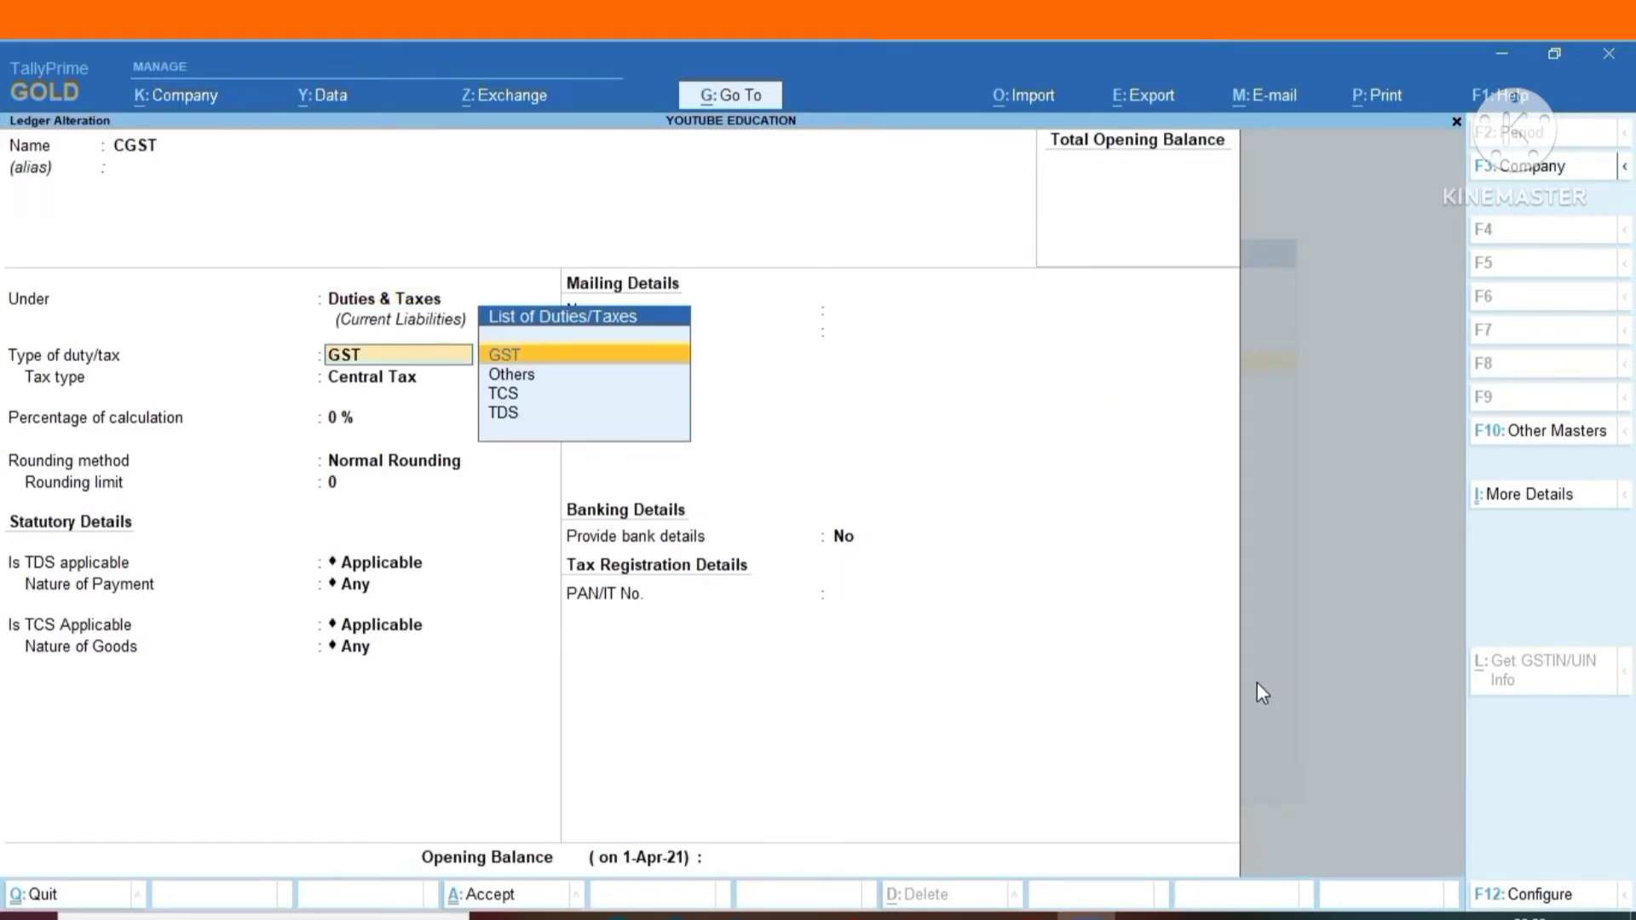
{"action": "key", "text": "Return"}
{"action": "key", "text": "Return"}
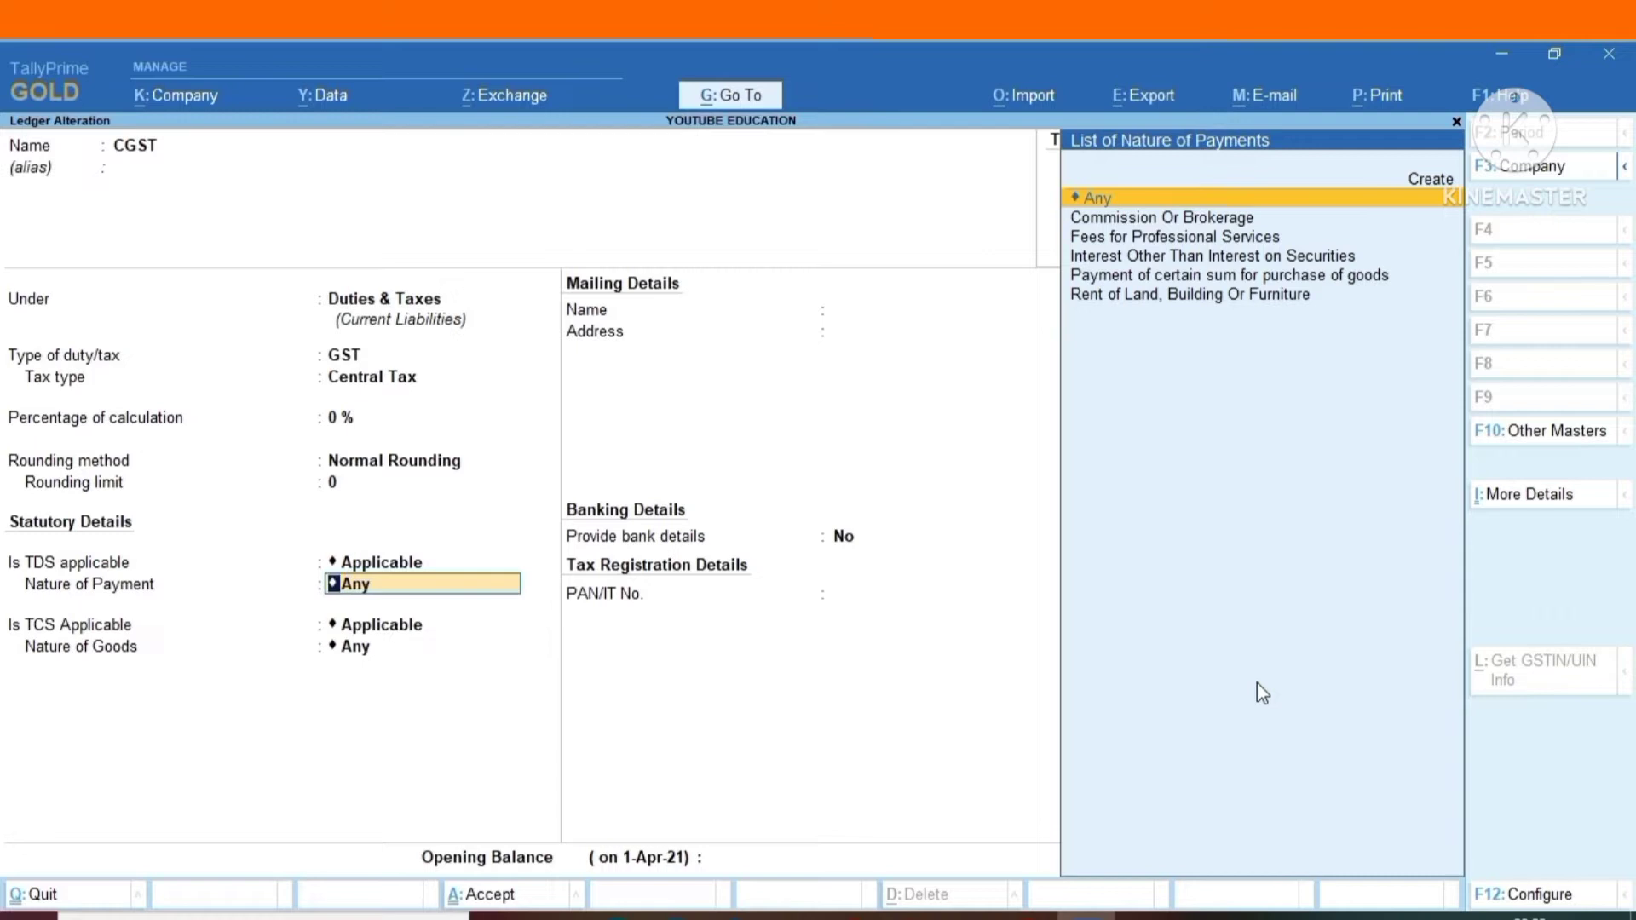
Keep TDS and TCS as Applicable for CGST, with nature of payment and nature of goods as Any, and save the ledger.
{"action": "key", "text": "Return"}
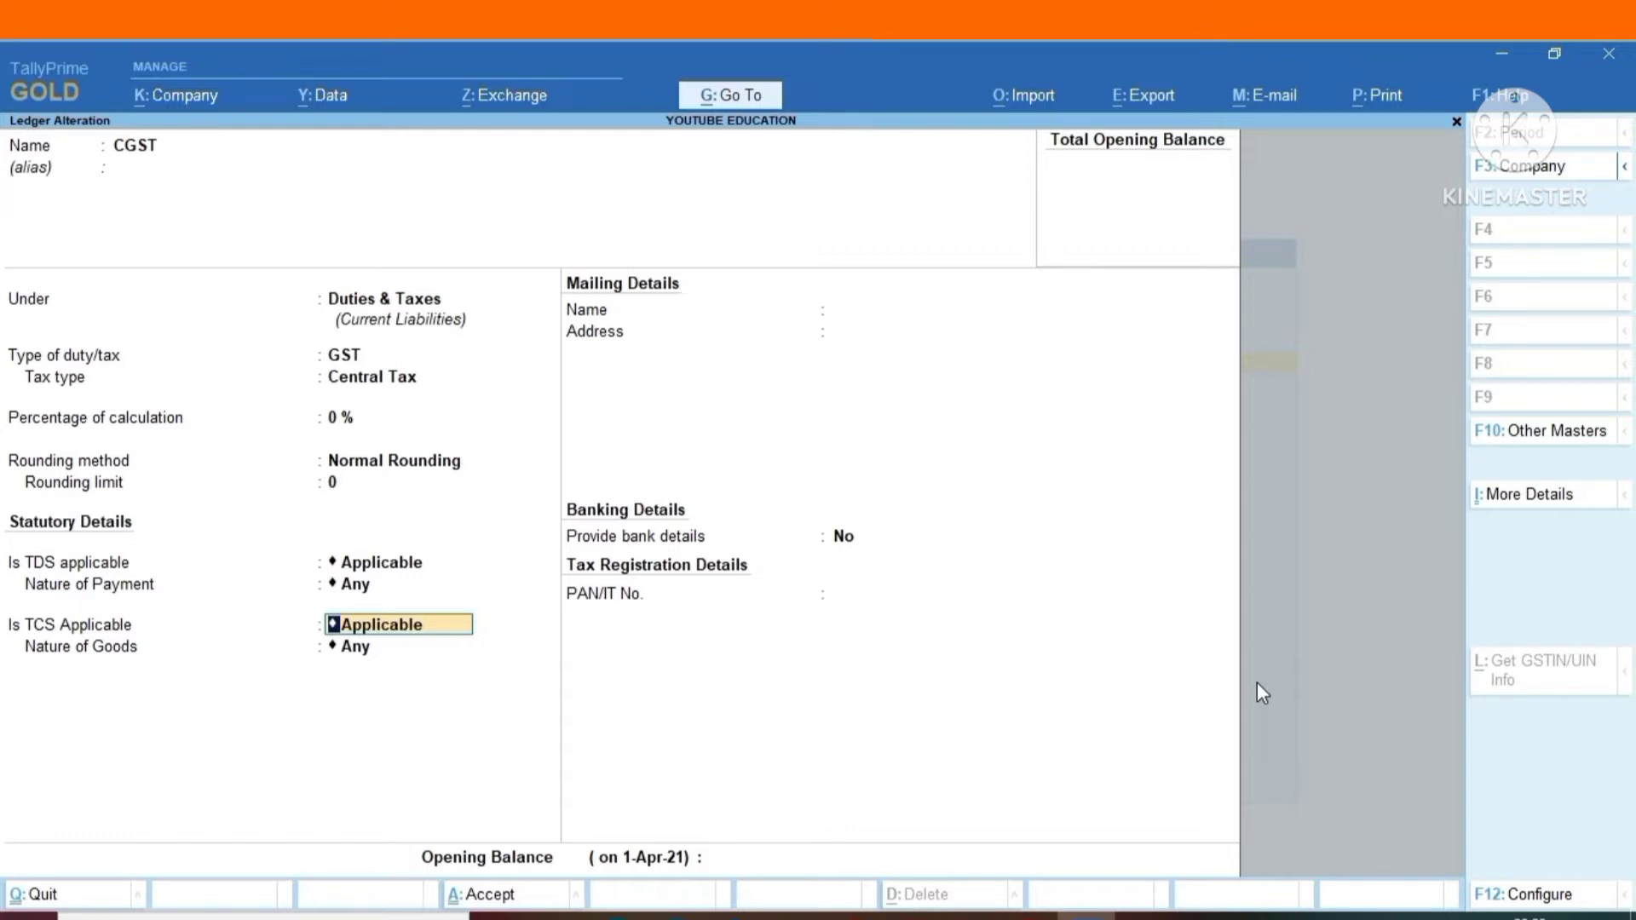
{"action": "key", "text": "Return"}
{"action": "key", "text": "Return"}
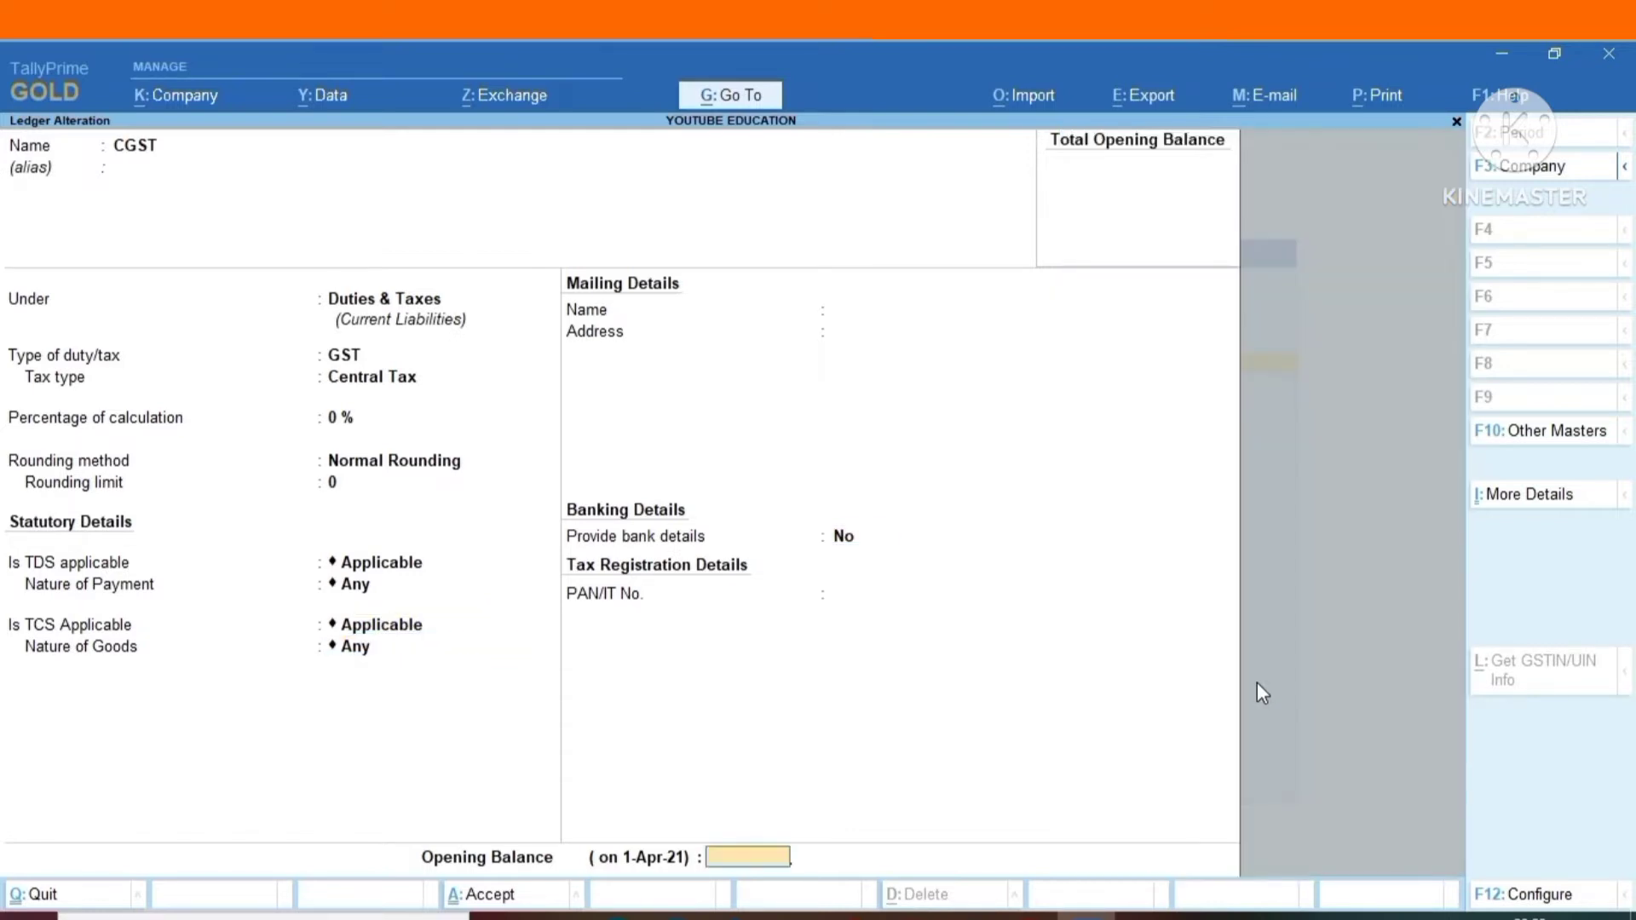
{"action": "key", "text": "Return"}
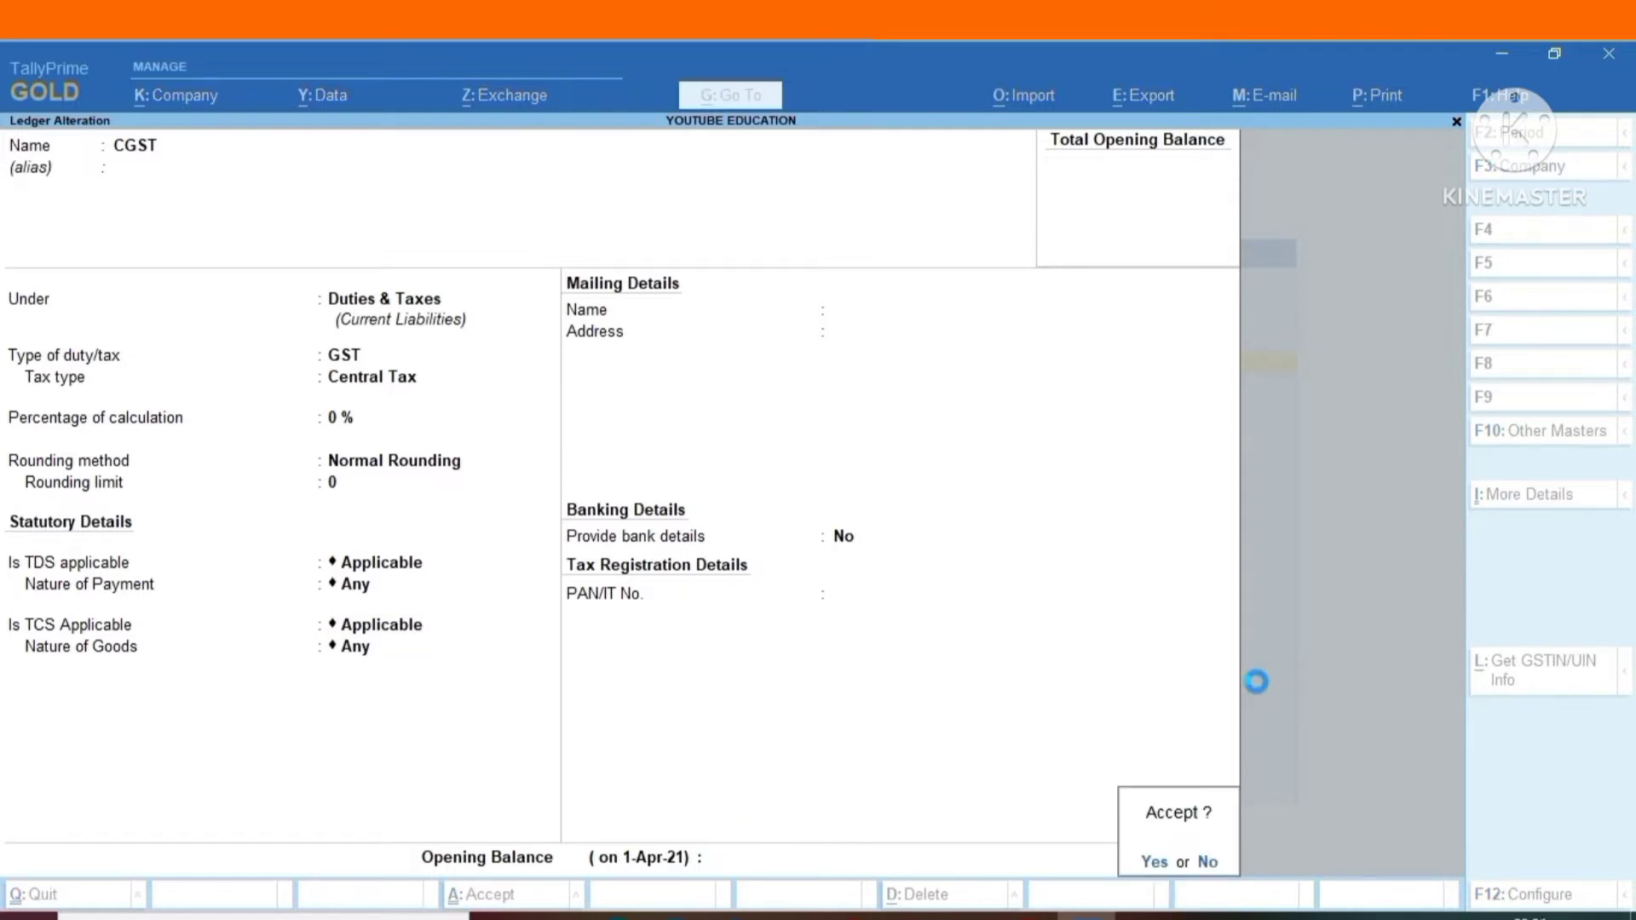
{"action": "key", "text": "Return"}
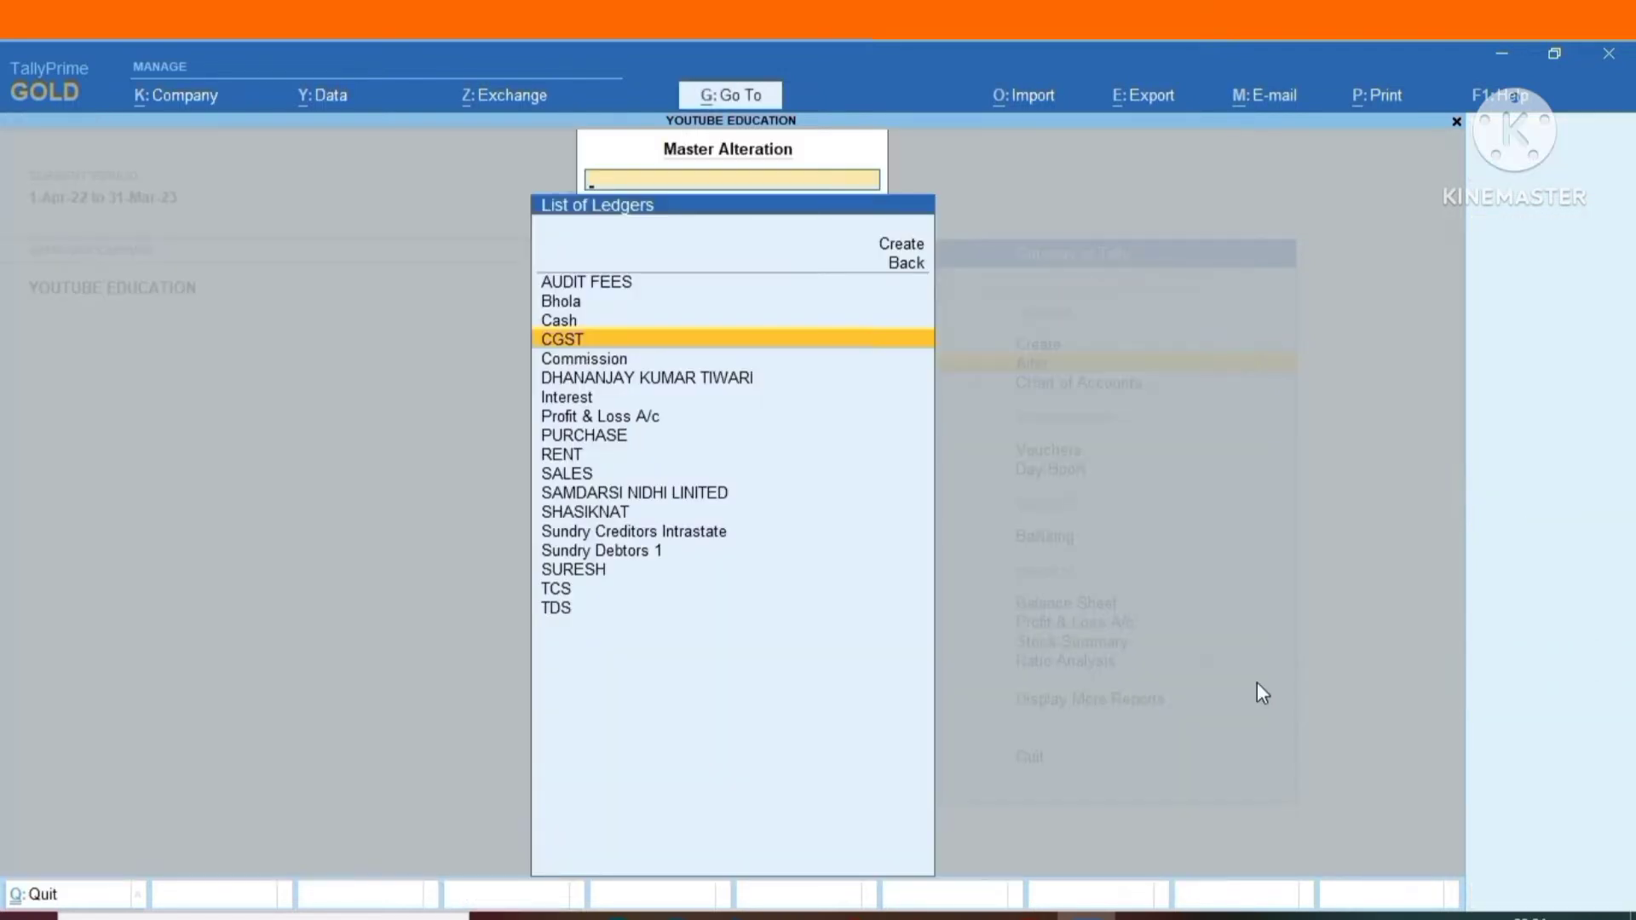
Open the Commission ledger, check its GST and TDS details, and leave it without saving.
{"action": "key", "text": "Down"}
{"action": "key", "text": "Return"}
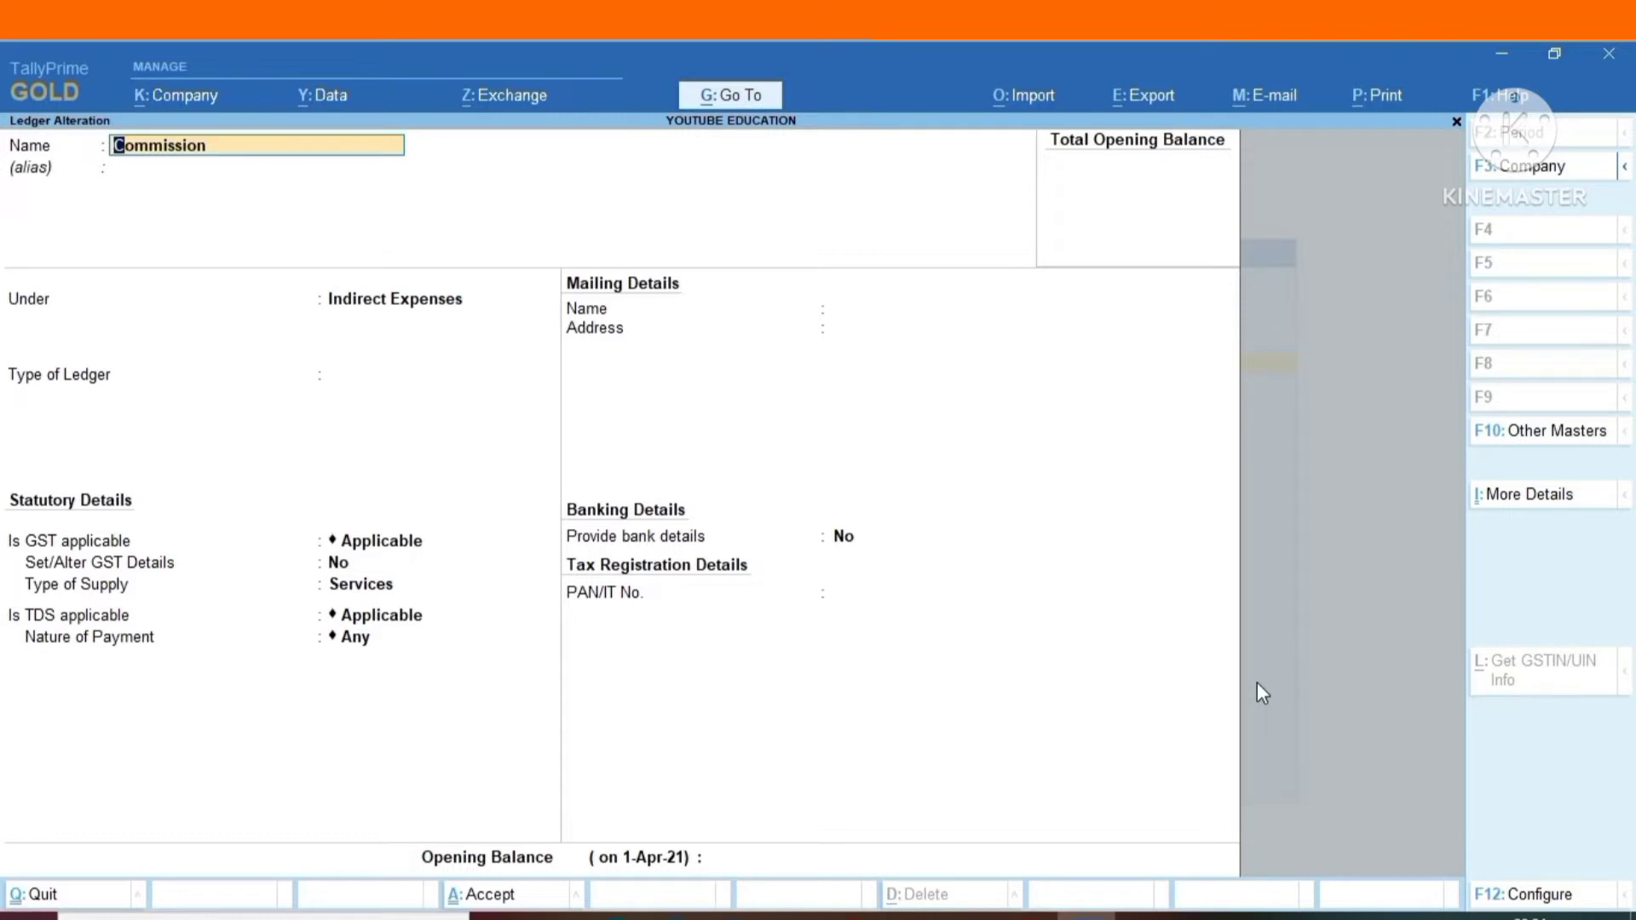
{"action": "key", "text": "BackSpace"}
{"action": "key", "text": "Escape"}
{"action": "key", "text": "y"}
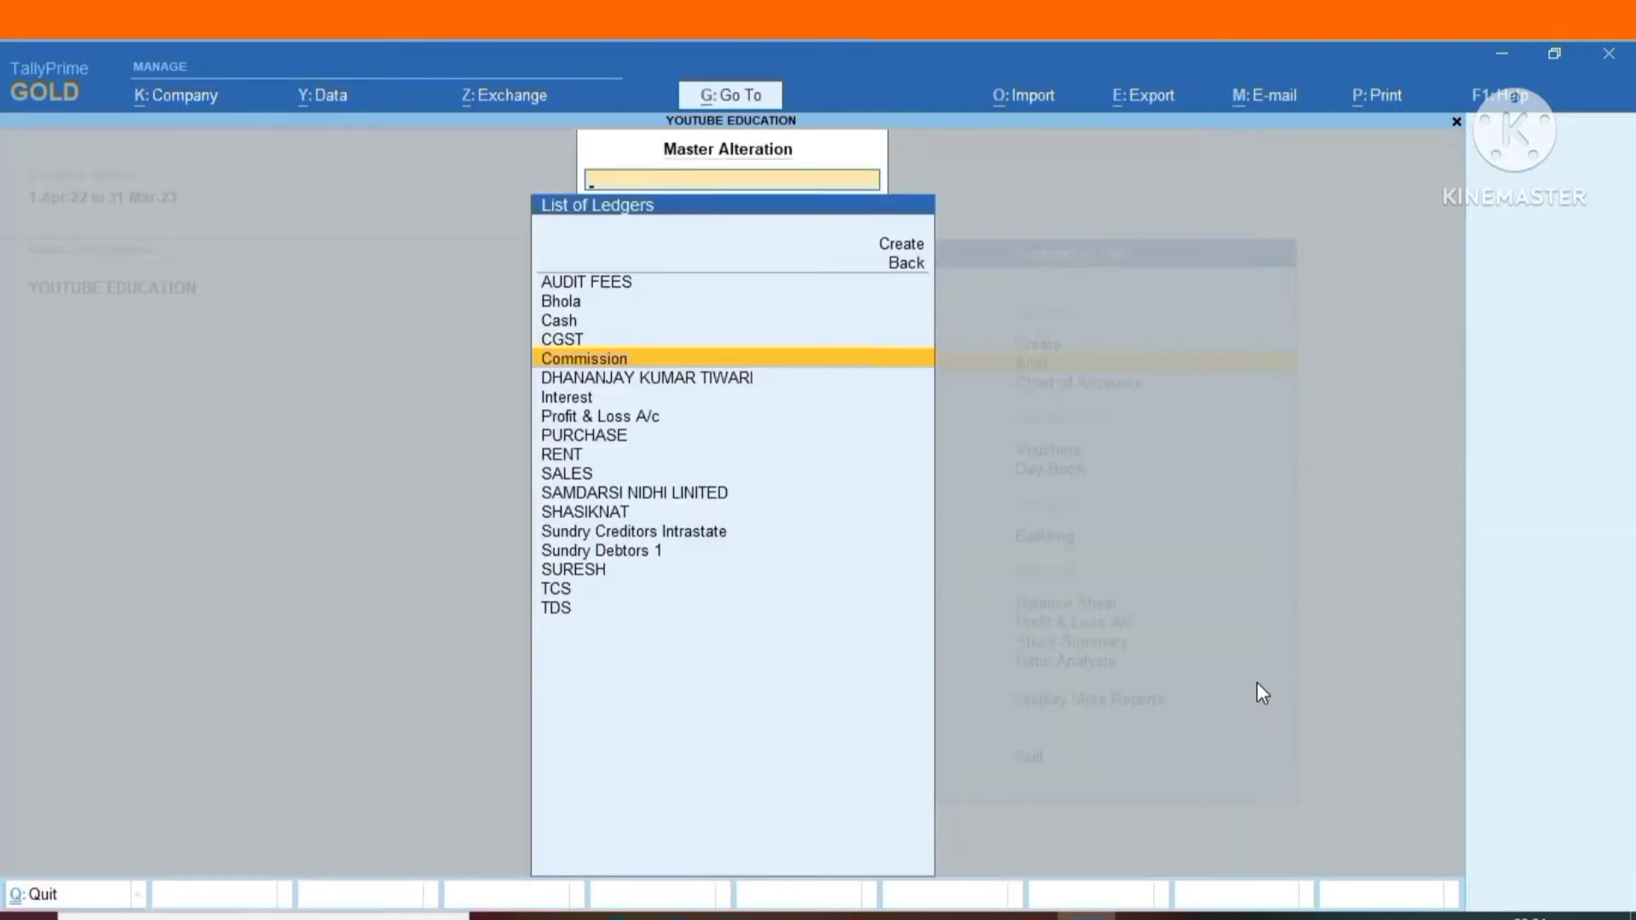
Open the PURCHASE ledger, check its GST, supply type and TDS details, and leave it without saving.
{"action": "key", "text": "Down"}
{"action": "key", "text": "Down"}
{"action": "key", "text": "Down"}
{"action": "key", "text": "Down"}
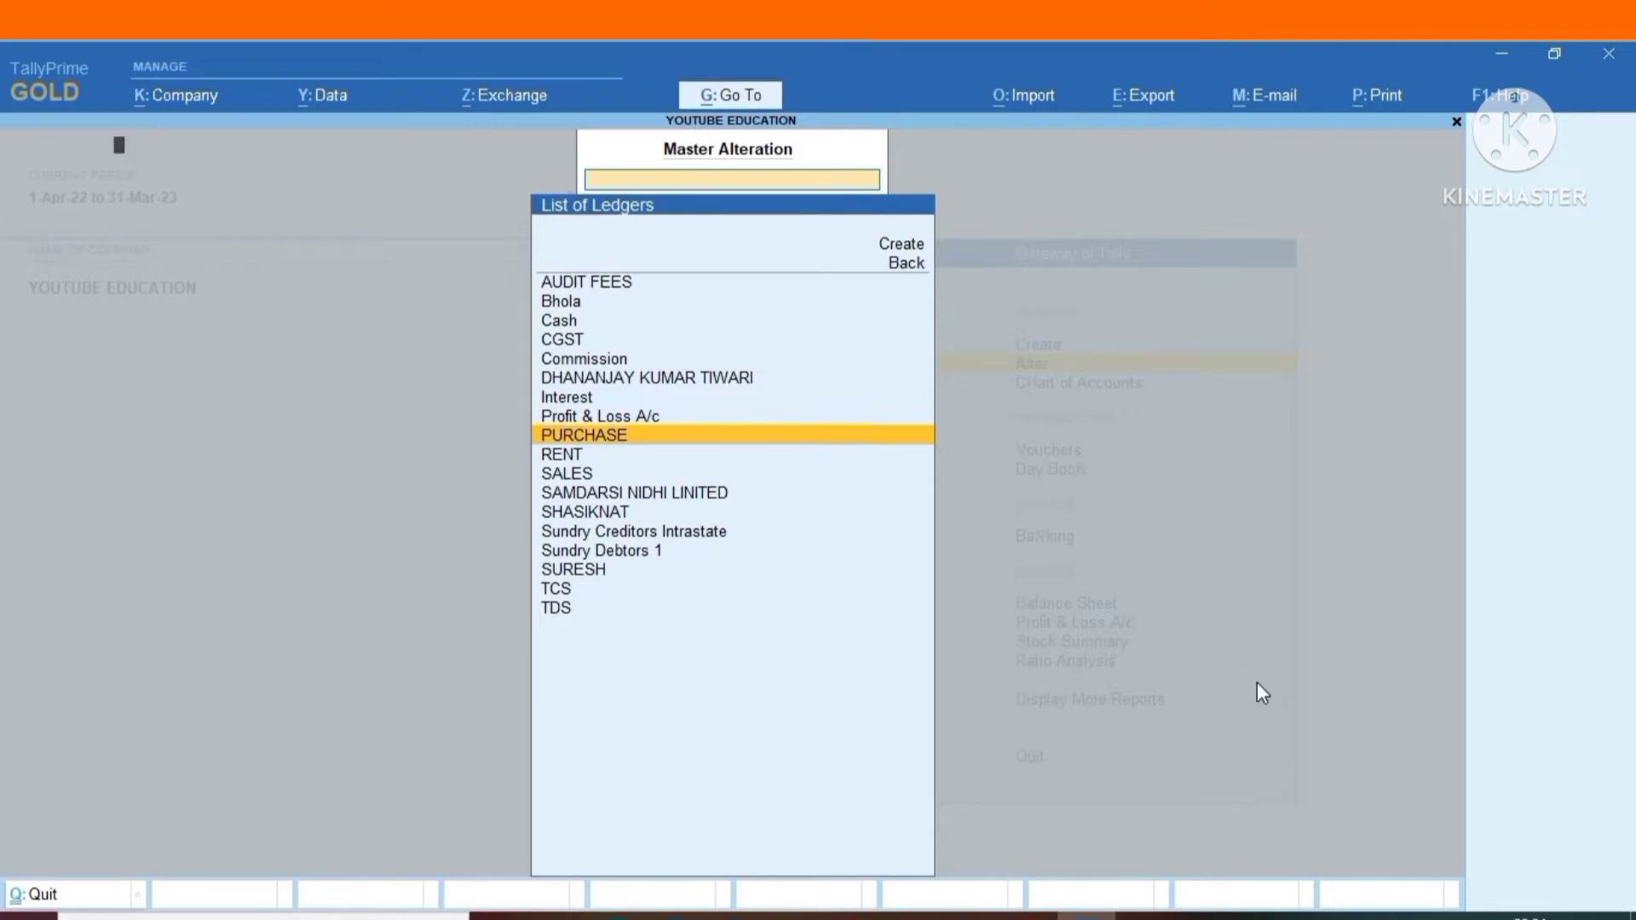
{"action": "key", "text": "Return"}
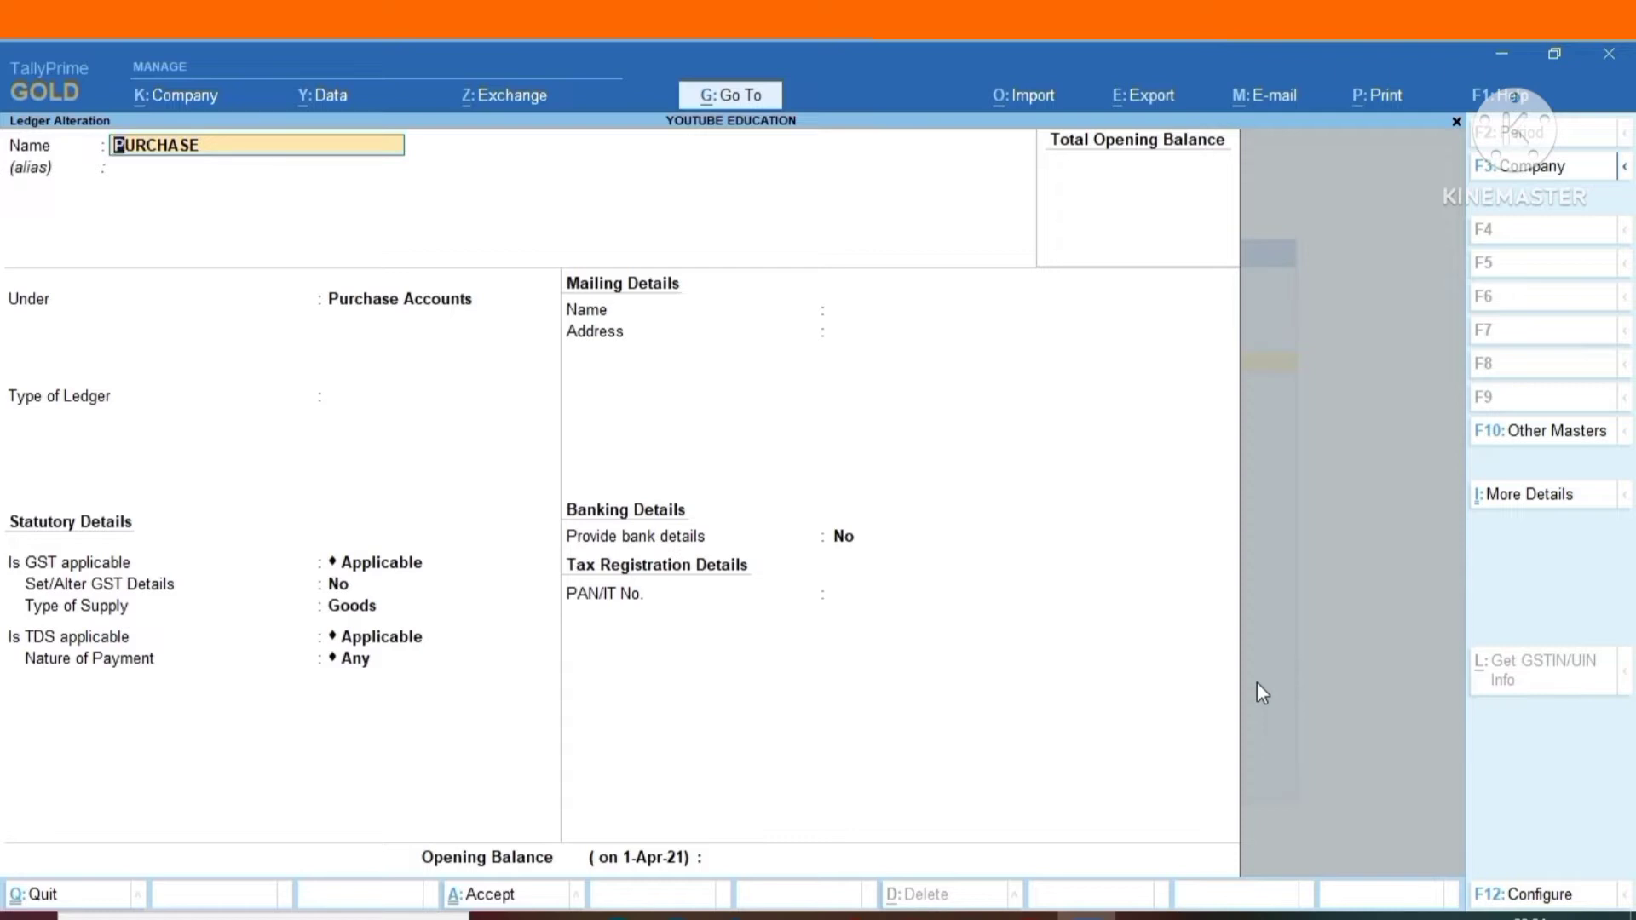
{"action": "key", "text": "Escape"}
{"action": "key", "text": "y"}
Go through the RENT ledger's ledger type, GST, supply type and TDS nature of payment fields, and quit without saving.
{"action": "key", "text": "Down"}
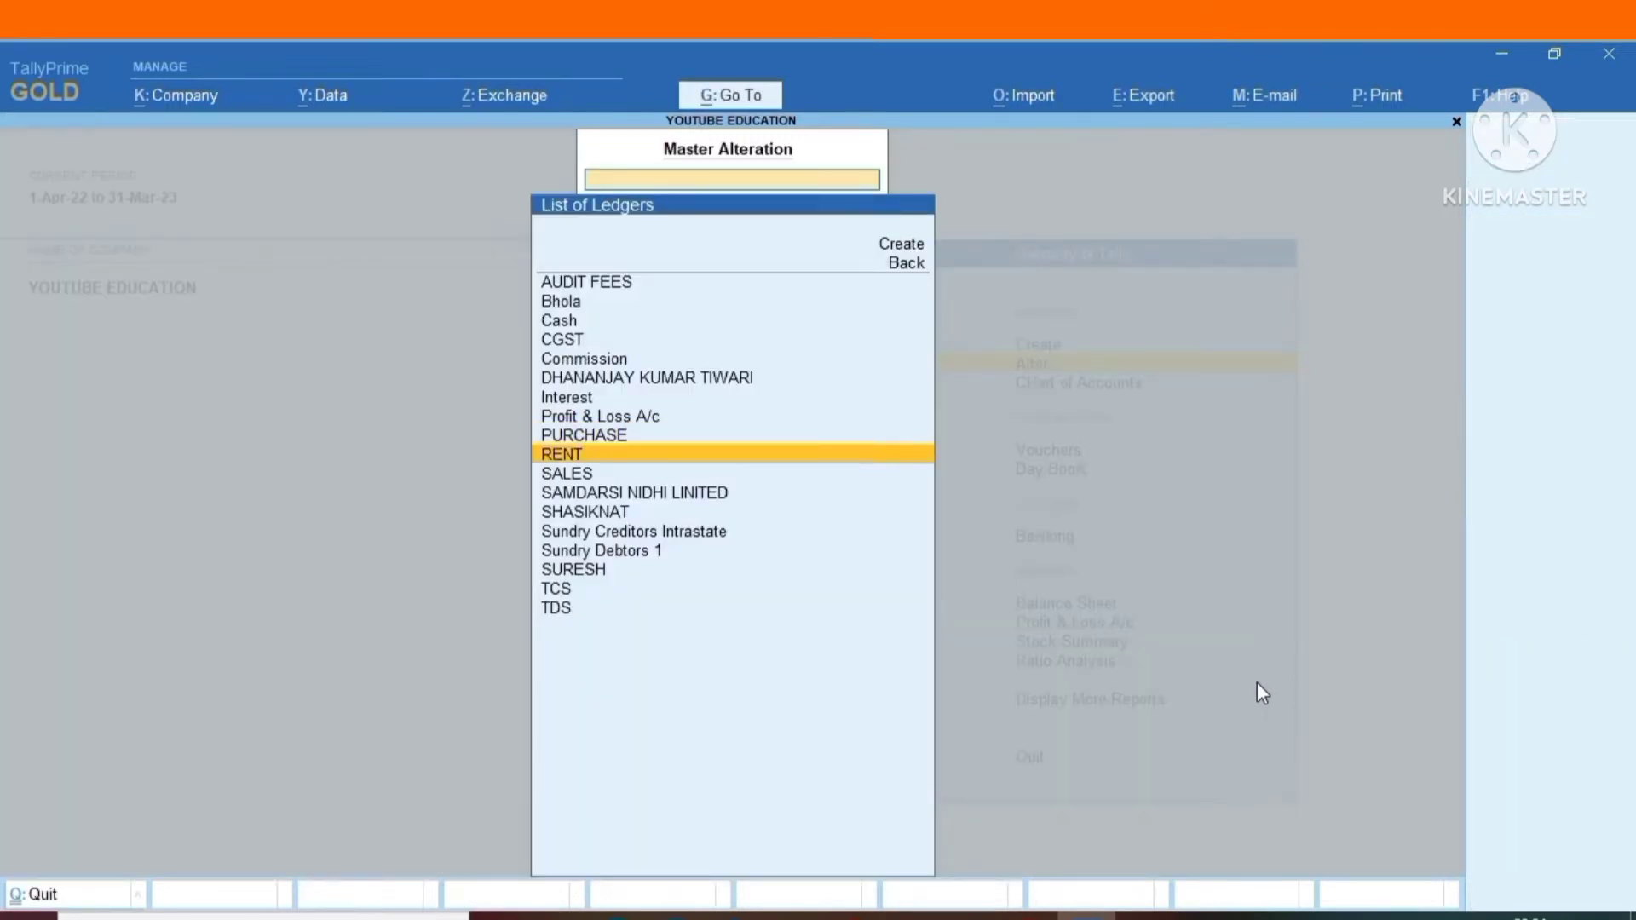
{"action": "key", "text": "Return"}
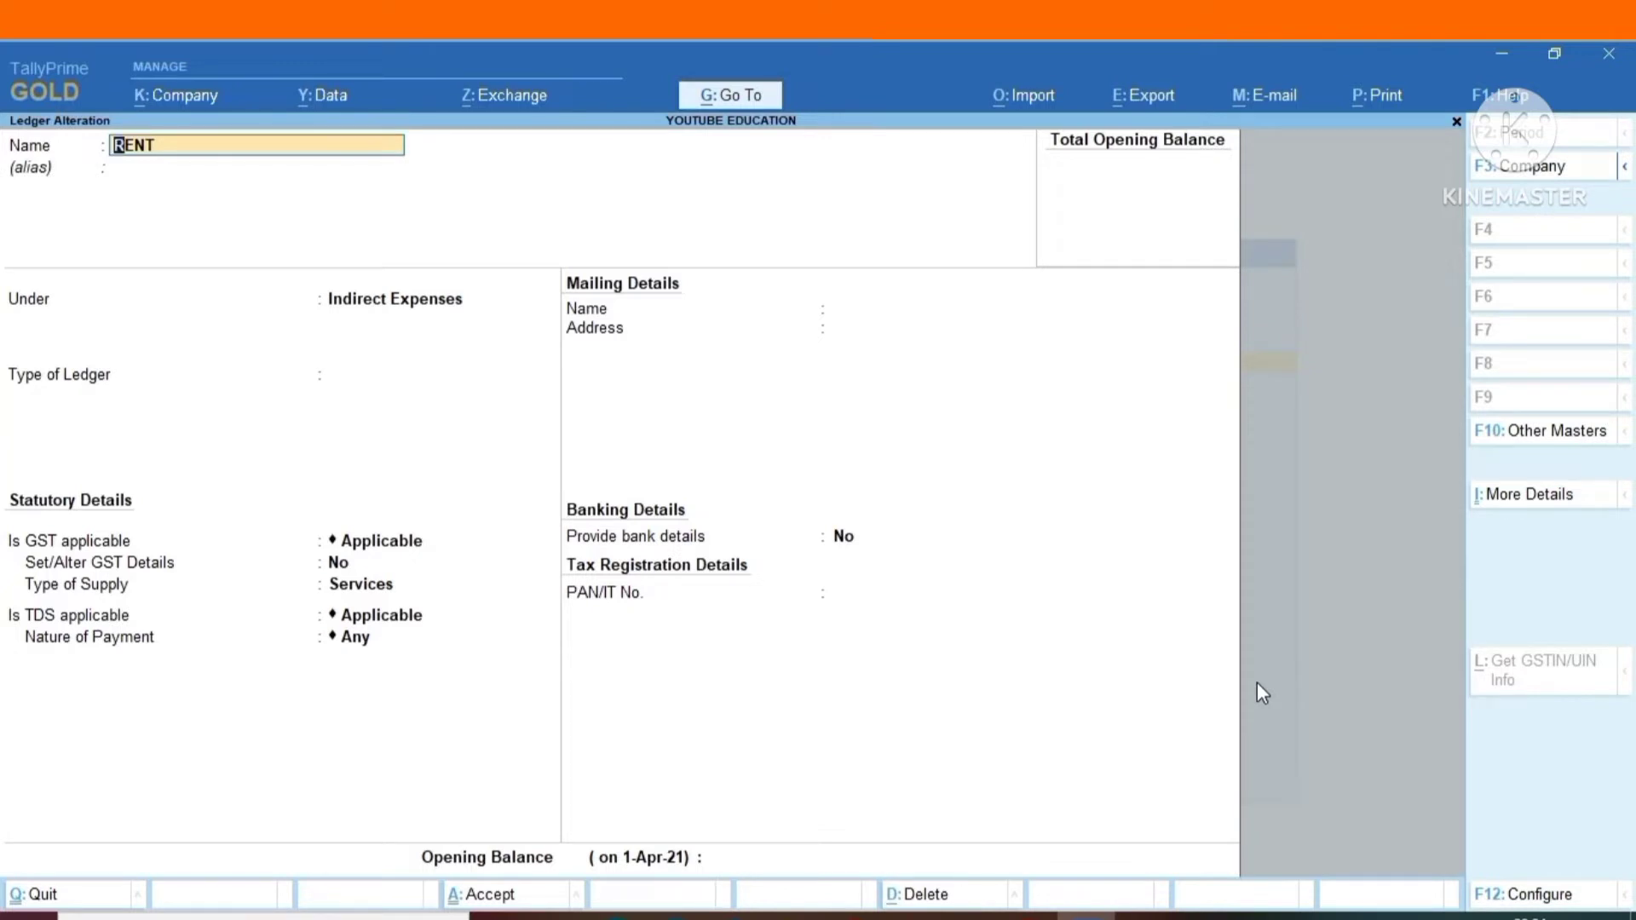
{"action": "key", "text": "Return"}
{"action": "key", "text": "Return"}
{"action": "key", "text": "Return"}
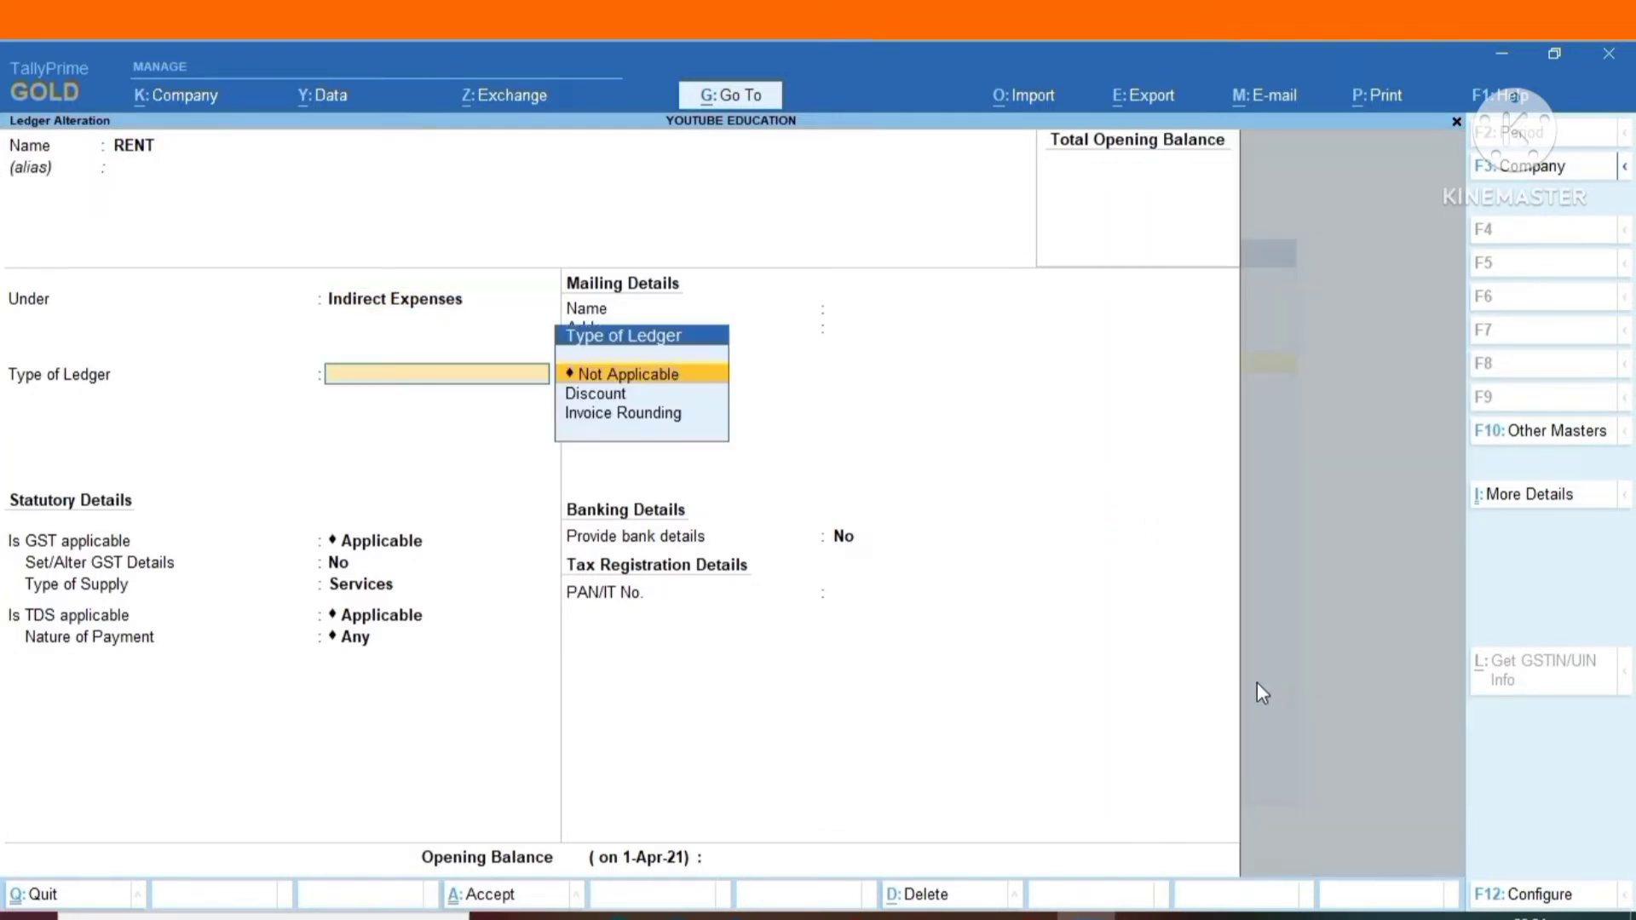
{"action": "key", "text": "Return"}
{"action": "key", "text": "Return"}
{"action": "key", "text": "Return"}
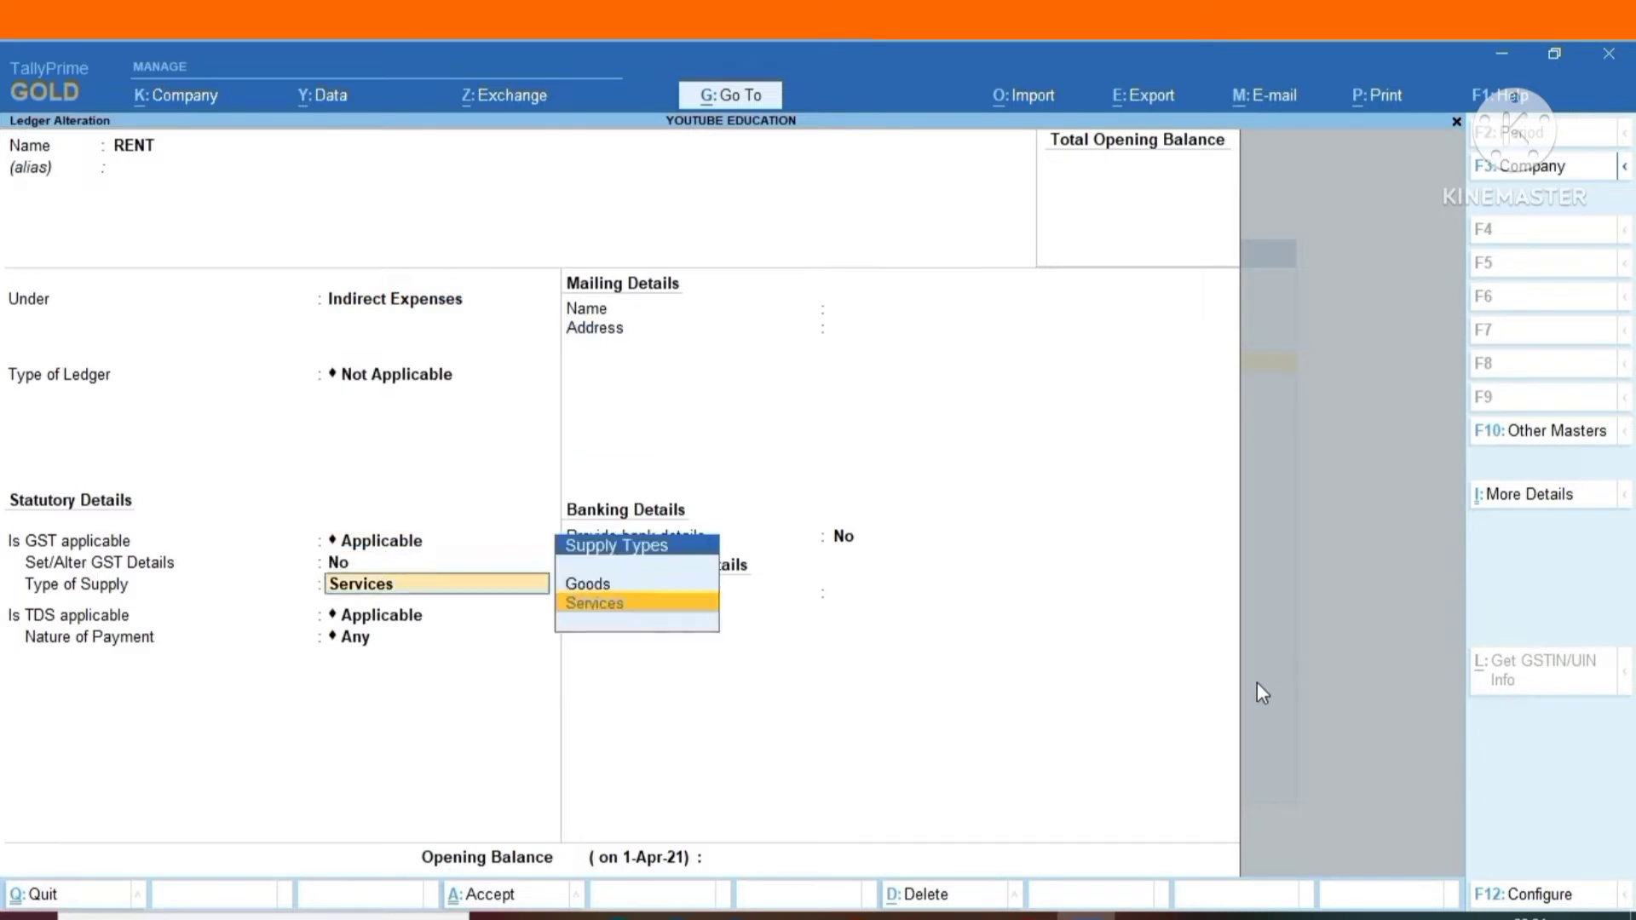
{"action": "key", "text": "Return"}
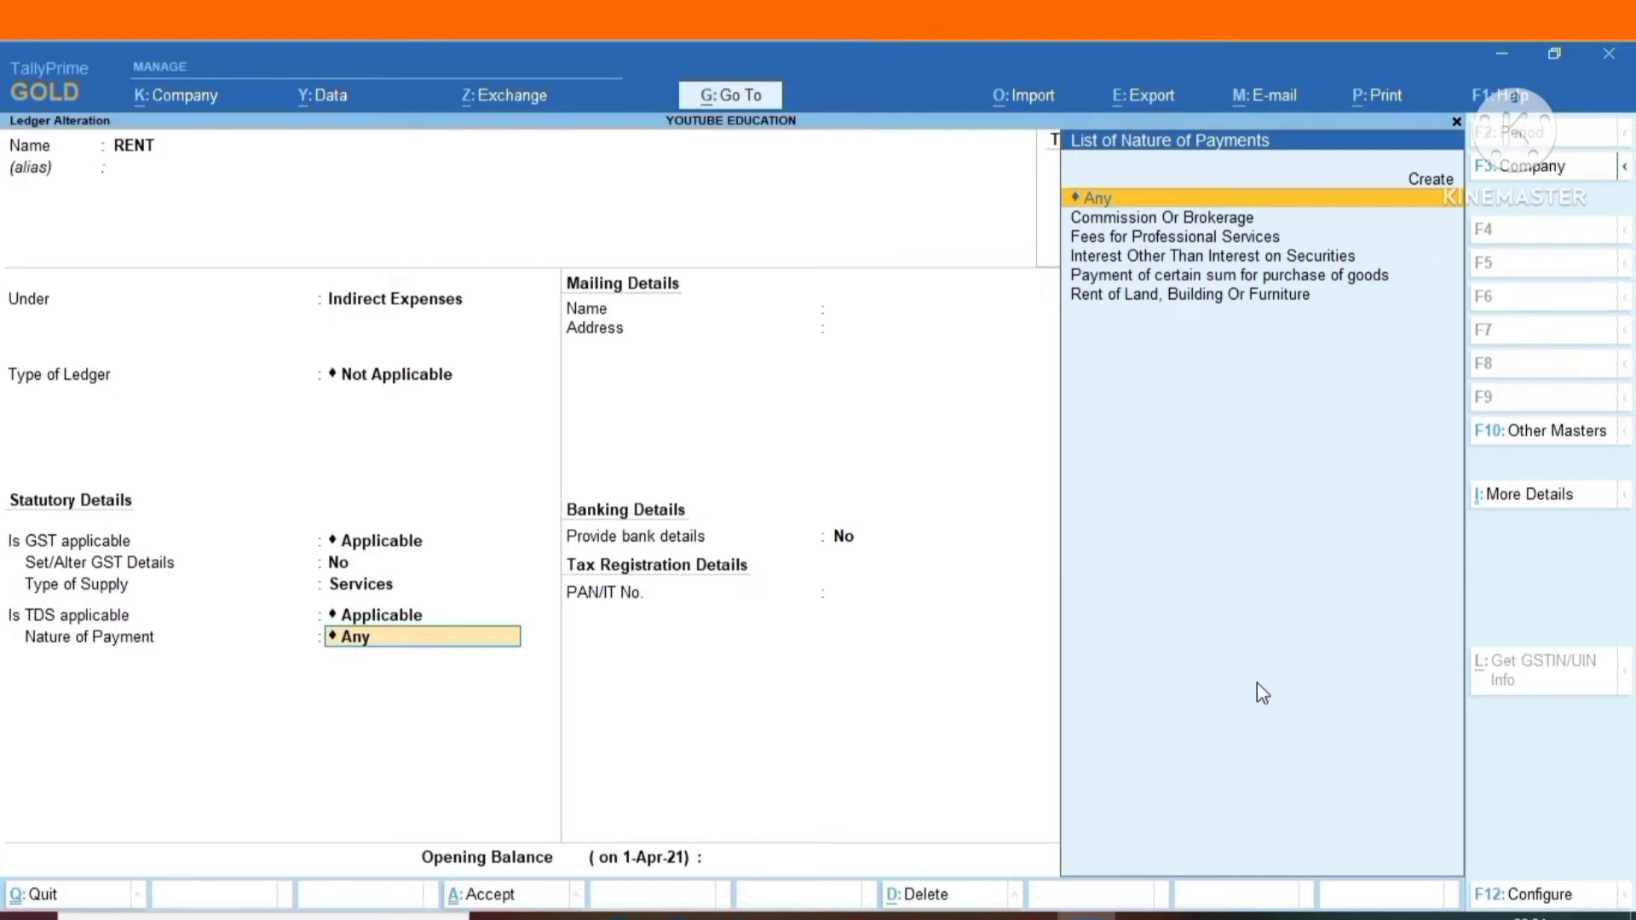
{"action": "key", "text": "BackSpace"}
{"action": "key", "text": "Escape"}
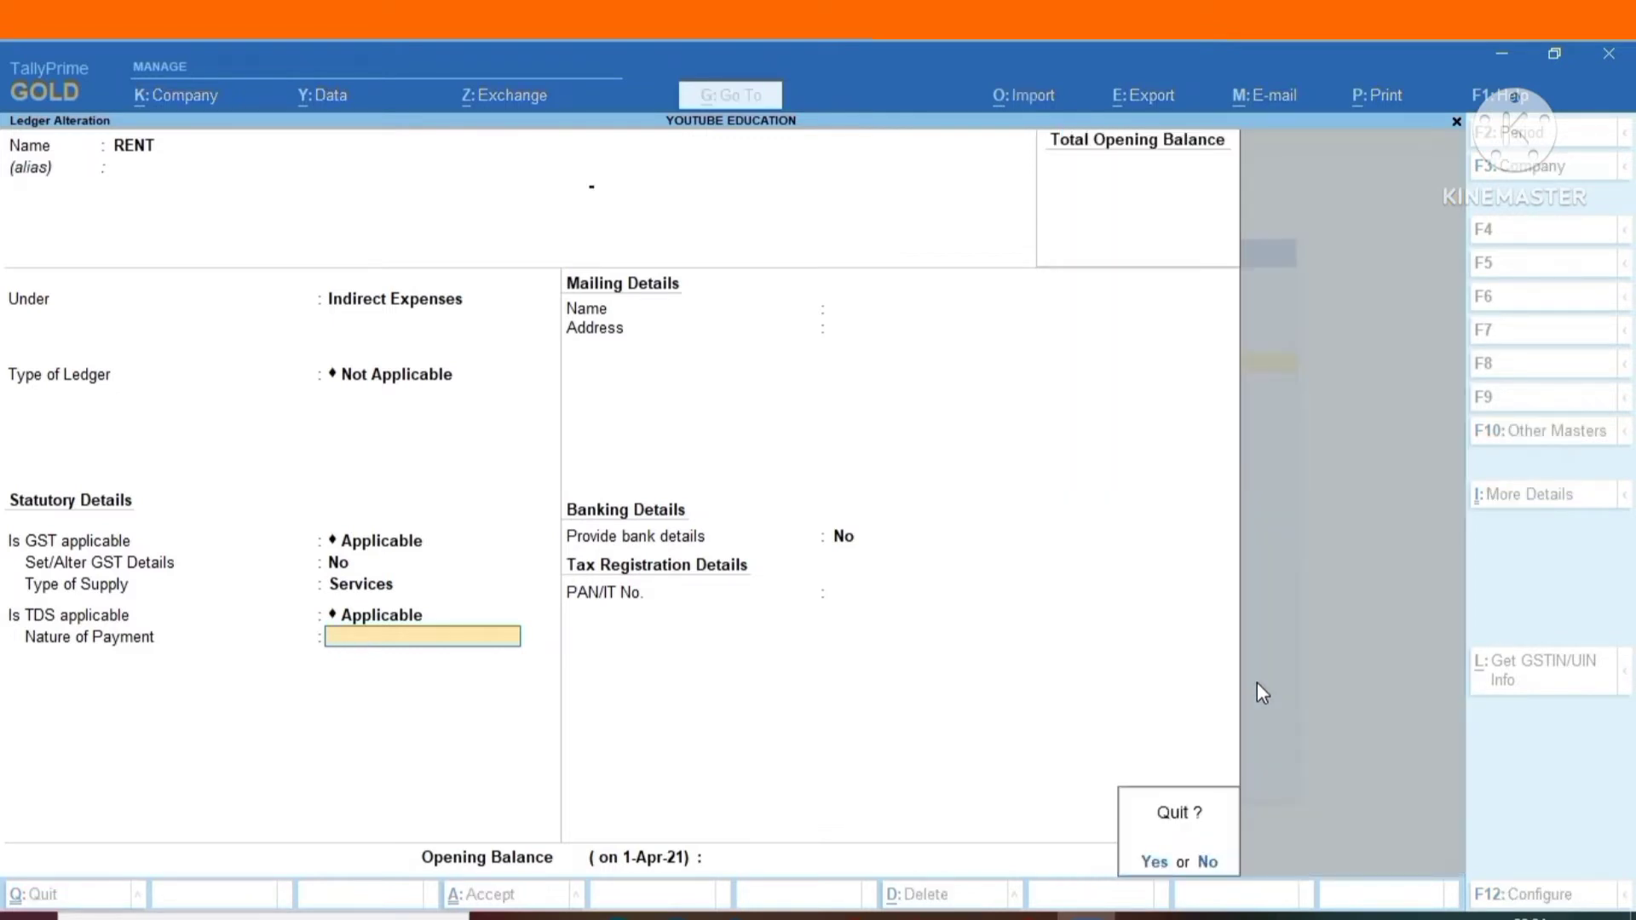
{"action": "key", "text": "y"}
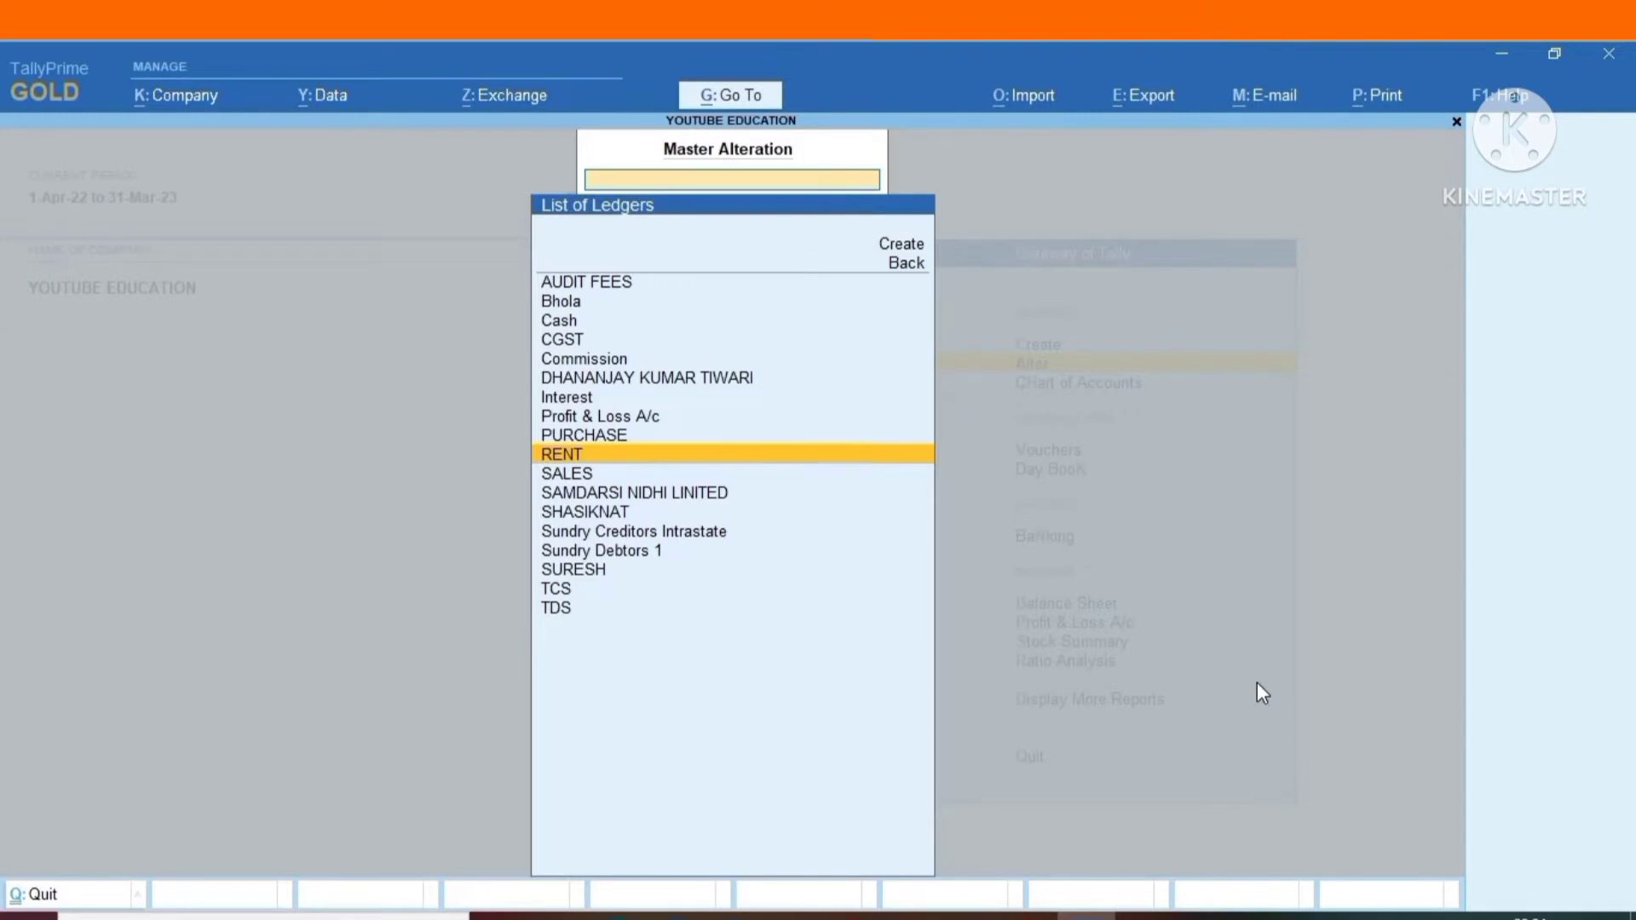
Open the SALES ledger, check its GST and TCS details, and leave it without saving.
{"action": "key", "text": "Down"}
{"action": "key", "text": "Return"}
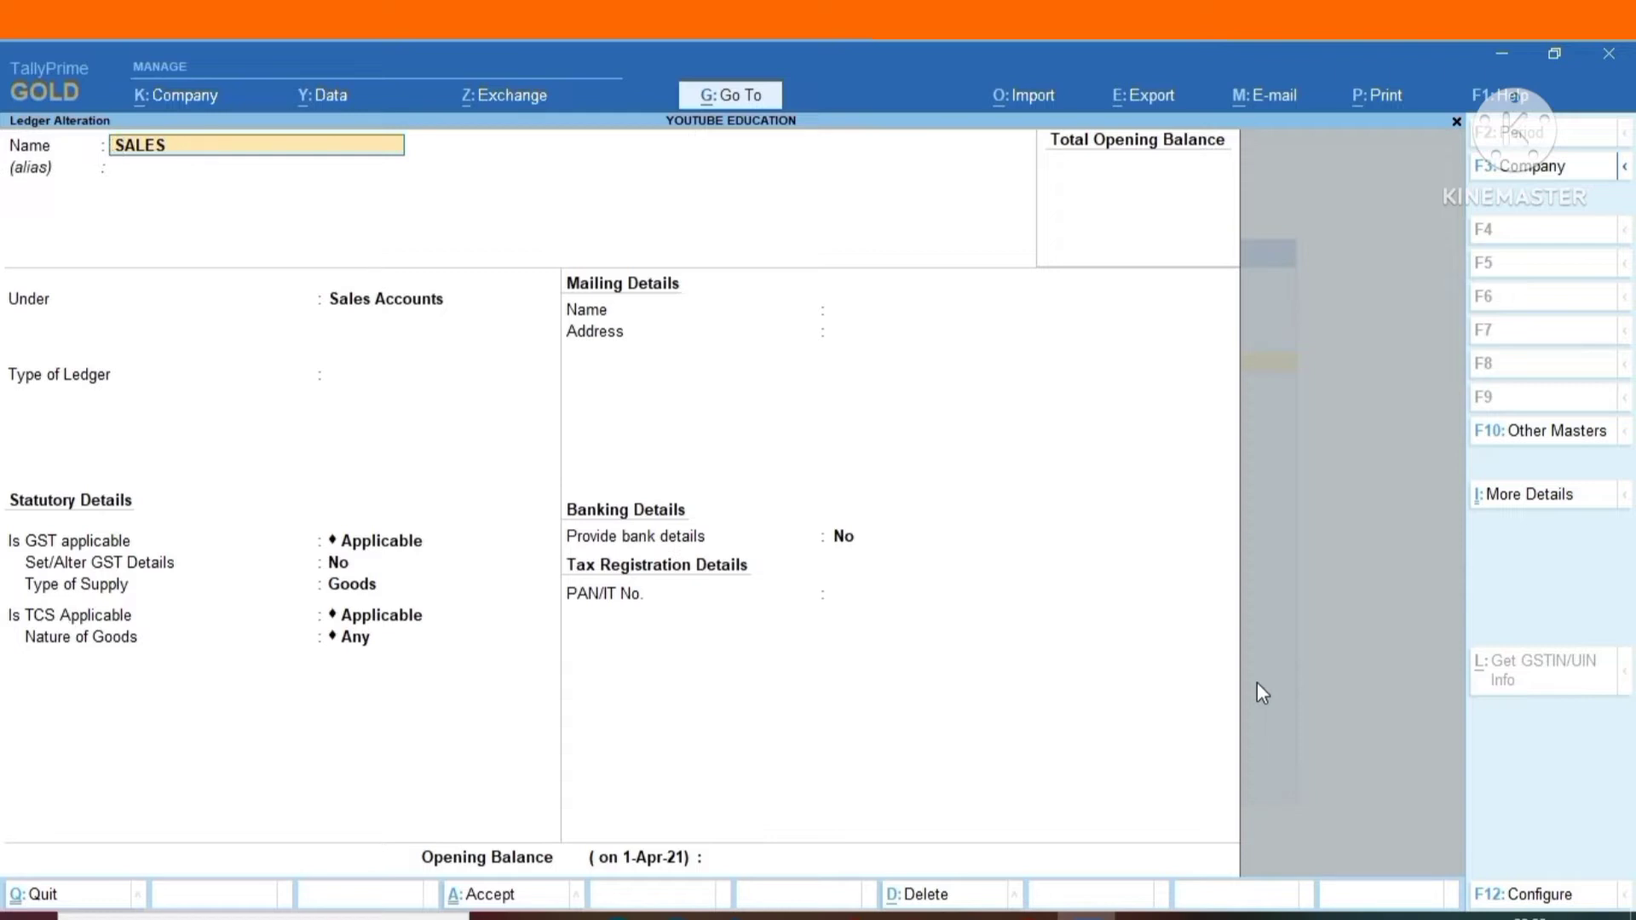
{"action": "key", "text": "BackSpace"}
{"action": "key", "text": "Escape"}
{"action": "key", "text": "y"}
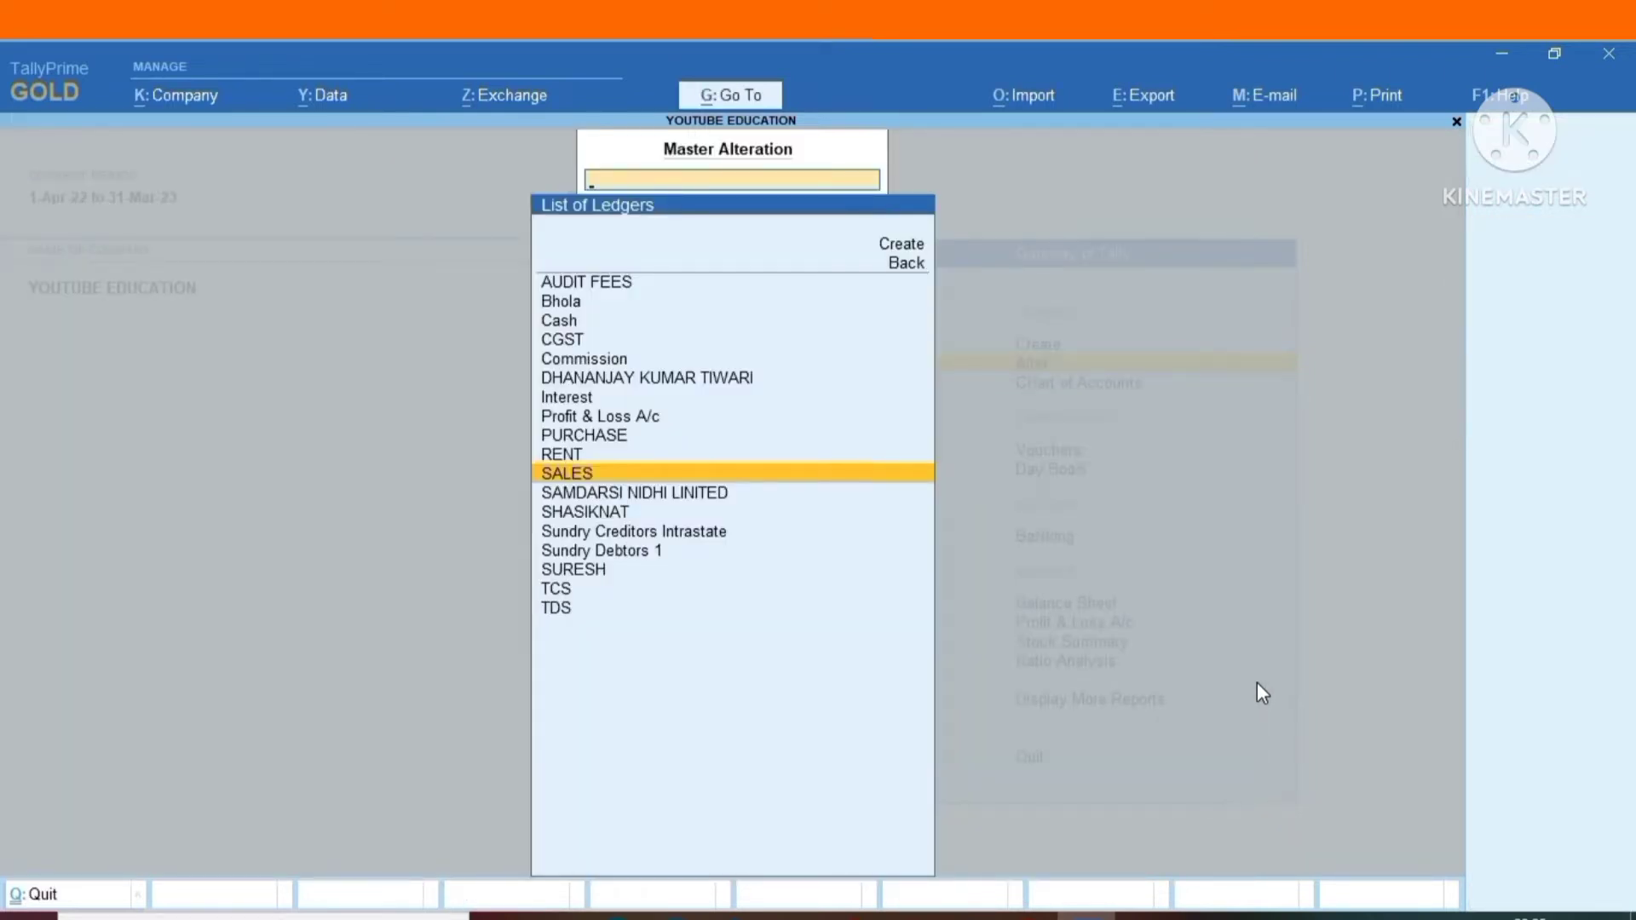
Open the SAMDARSI NIDHI LINITED ledger for alteration to check its TDS and tax registration details.
{"action": "key", "text": "Down"}
{"action": "key", "text": "Down"}
{"action": "key", "text": "Down"}
{"action": "key", "text": "Down"}
{"action": "key", "text": "Down"}
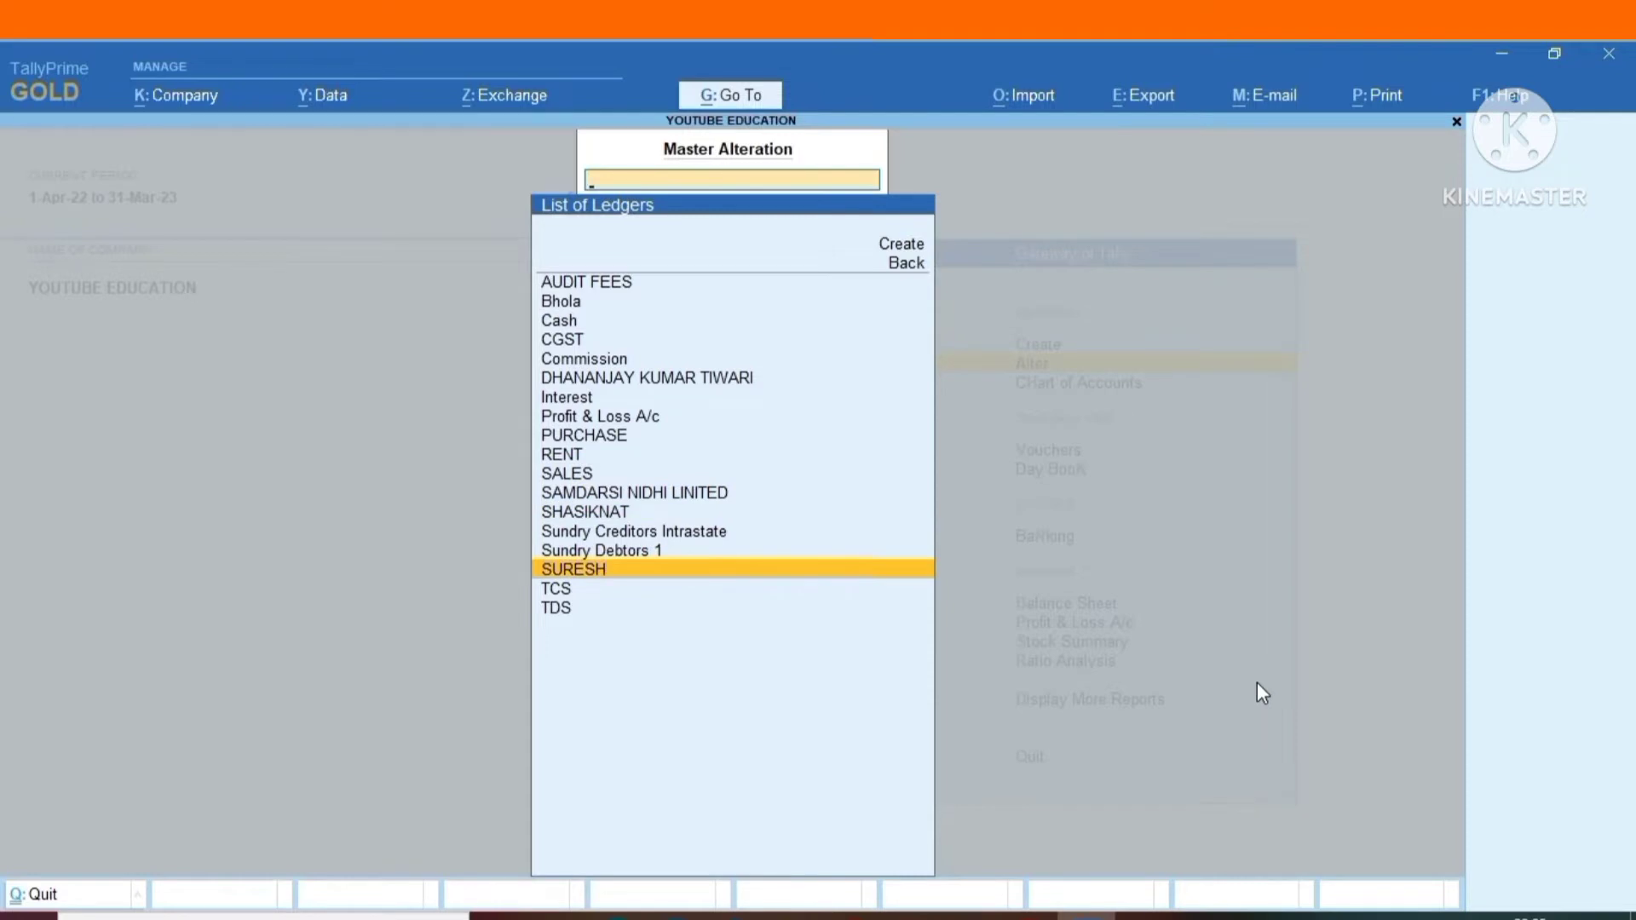
{"action": "key", "text": "Down"}
{"action": "key", "text": "Up"}
{"action": "key", "text": "Up"}
{"action": "key", "text": "Up"}
{"action": "key", "text": "Up"}
{"action": "key", "text": "Up"}
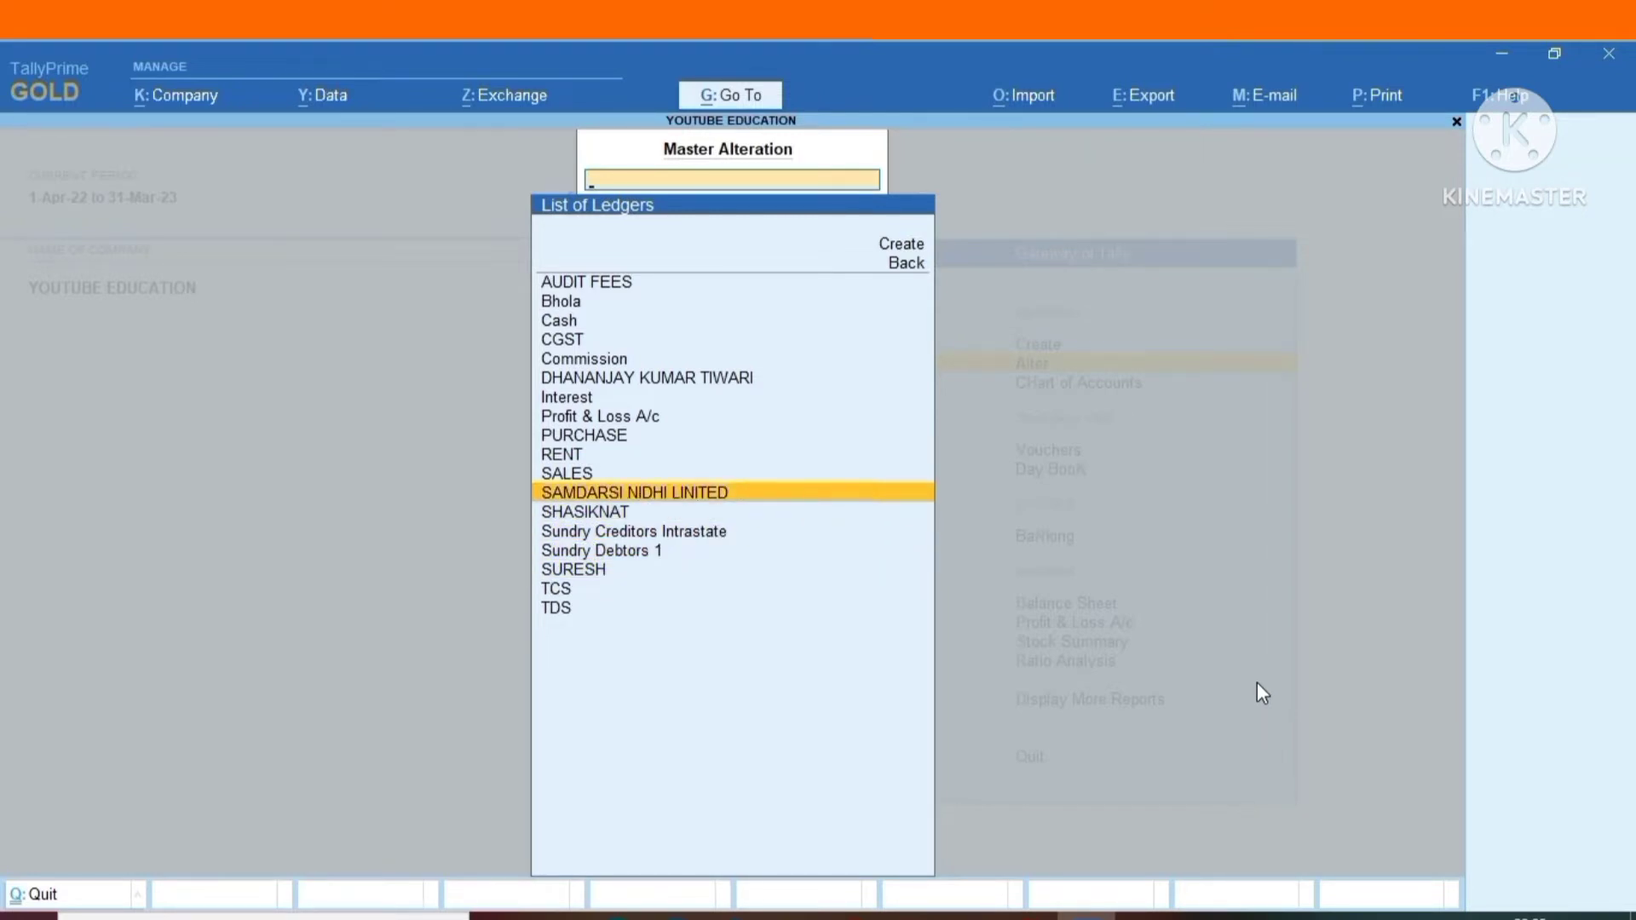
{"action": "key", "text": "Return"}
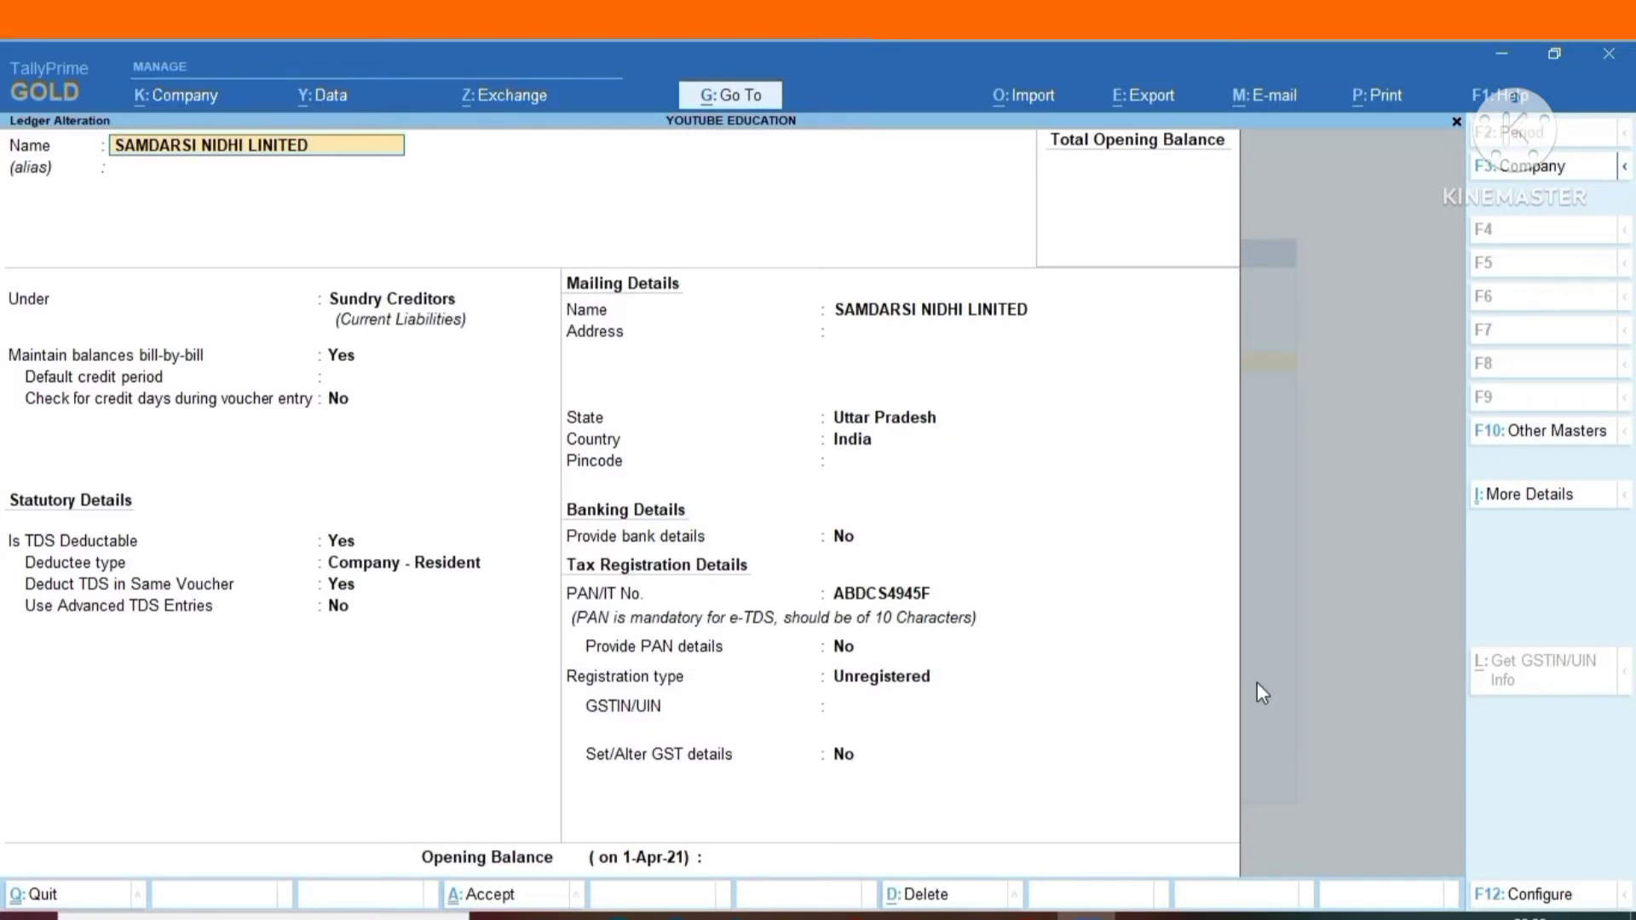
Leave the SAMDARSI NIDHI LINITED ledger unsaved, then check the TDS and tax registration details of the creditor ledger listed after it and quit.
{"action": "key", "text": "Escape"}
{"action": "key", "text": "y"}
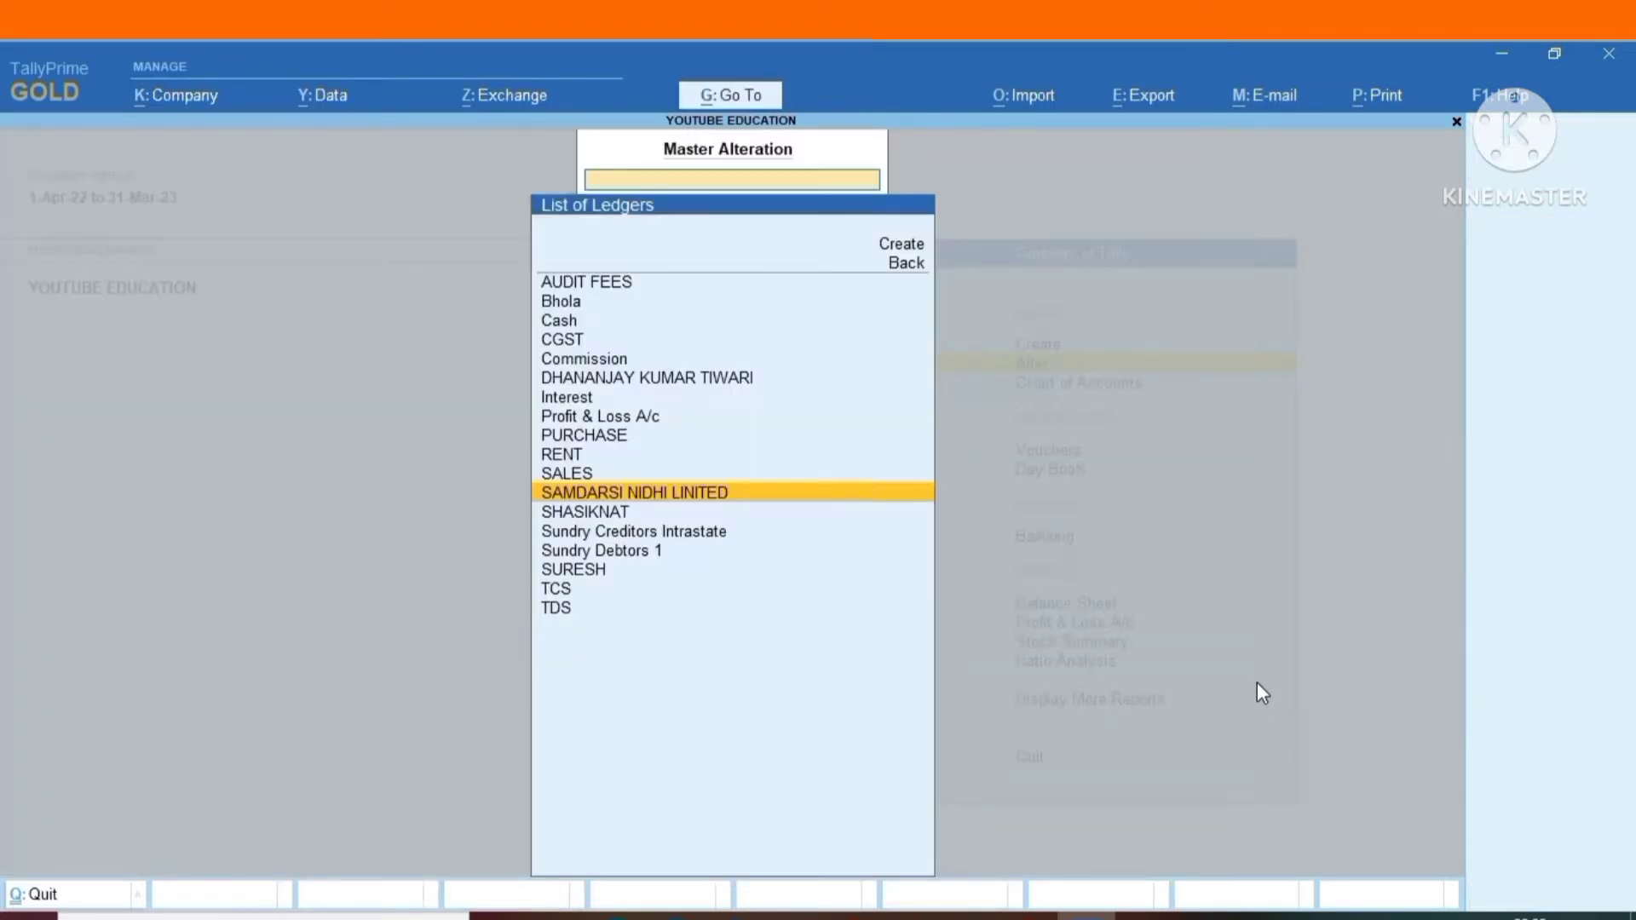
{"action": "key", "text": "Down"}
{"action": "key", "text": "Return"}
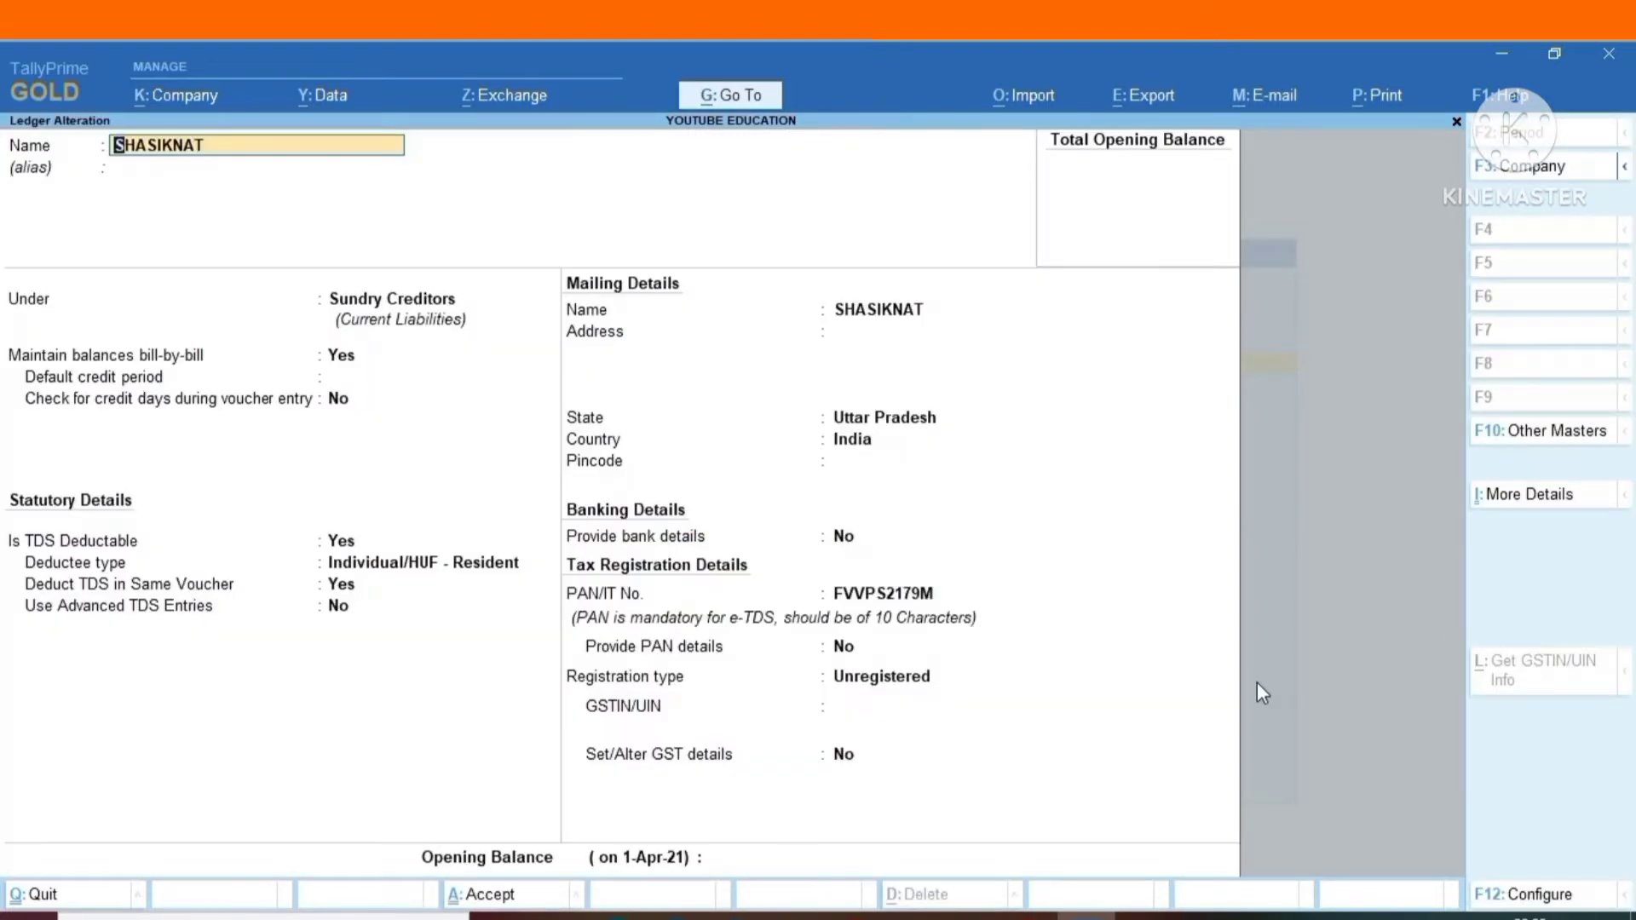
{"action": "key", "text": "Escape"}
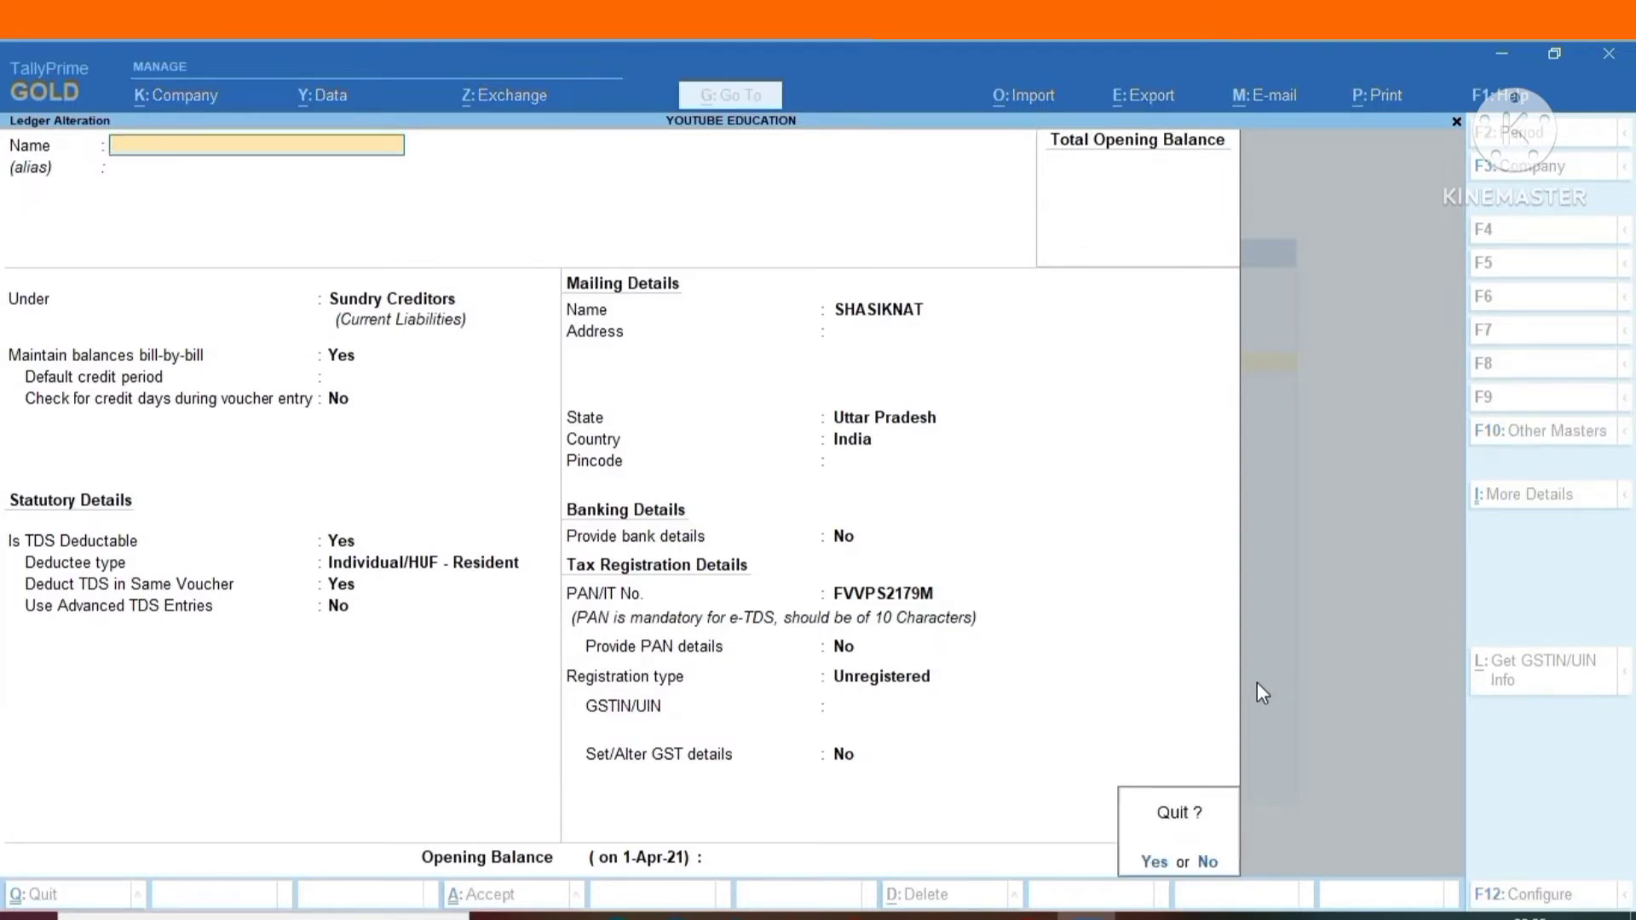
{"action": "key", "text": "y"}
Open the Sundry Creditors Intrastate ledger, check its TDS, PAN and GST registration details, and leave it without saving.
{"action": "key", "text": "Down"}
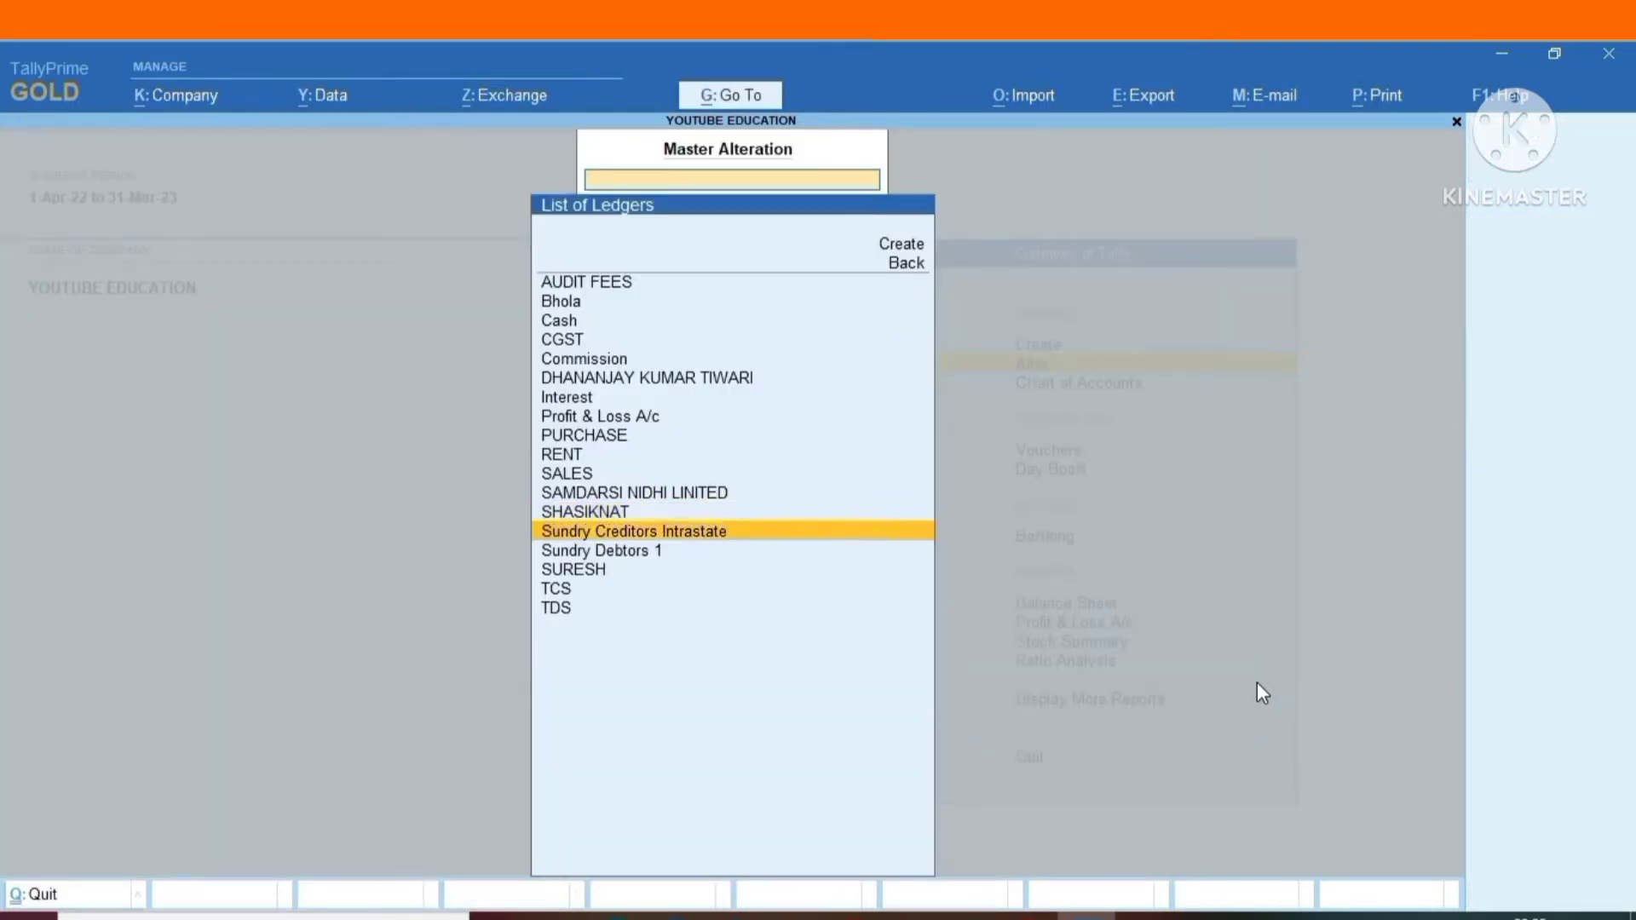
{"action": "key", "text": "Return"}
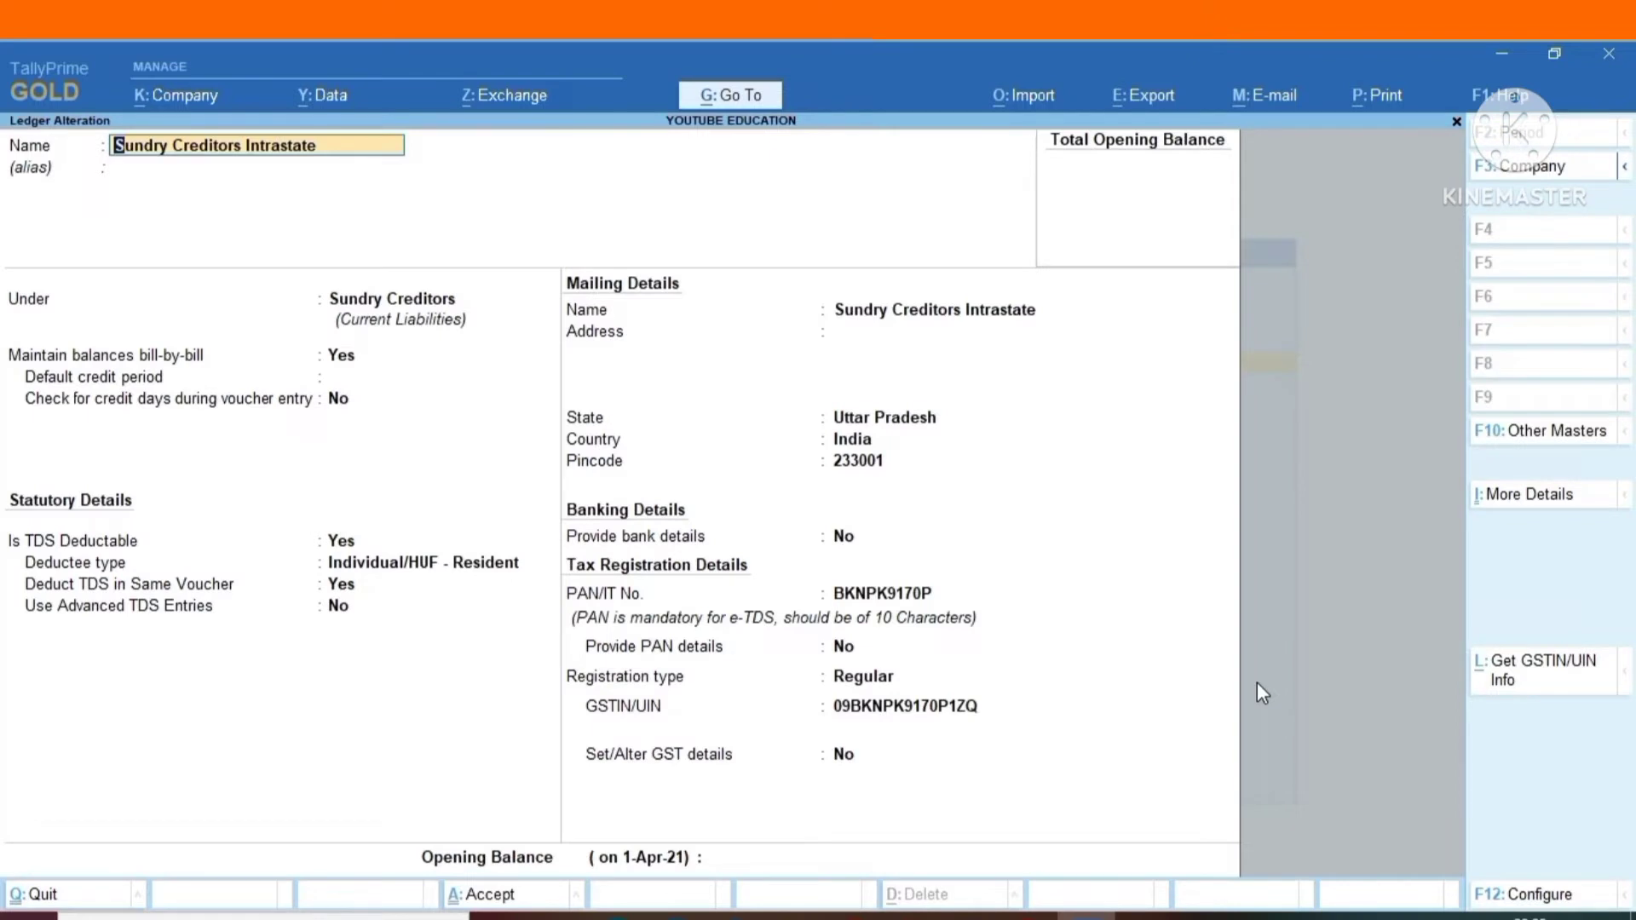
{"action": "key", "text": "BackSpace"}
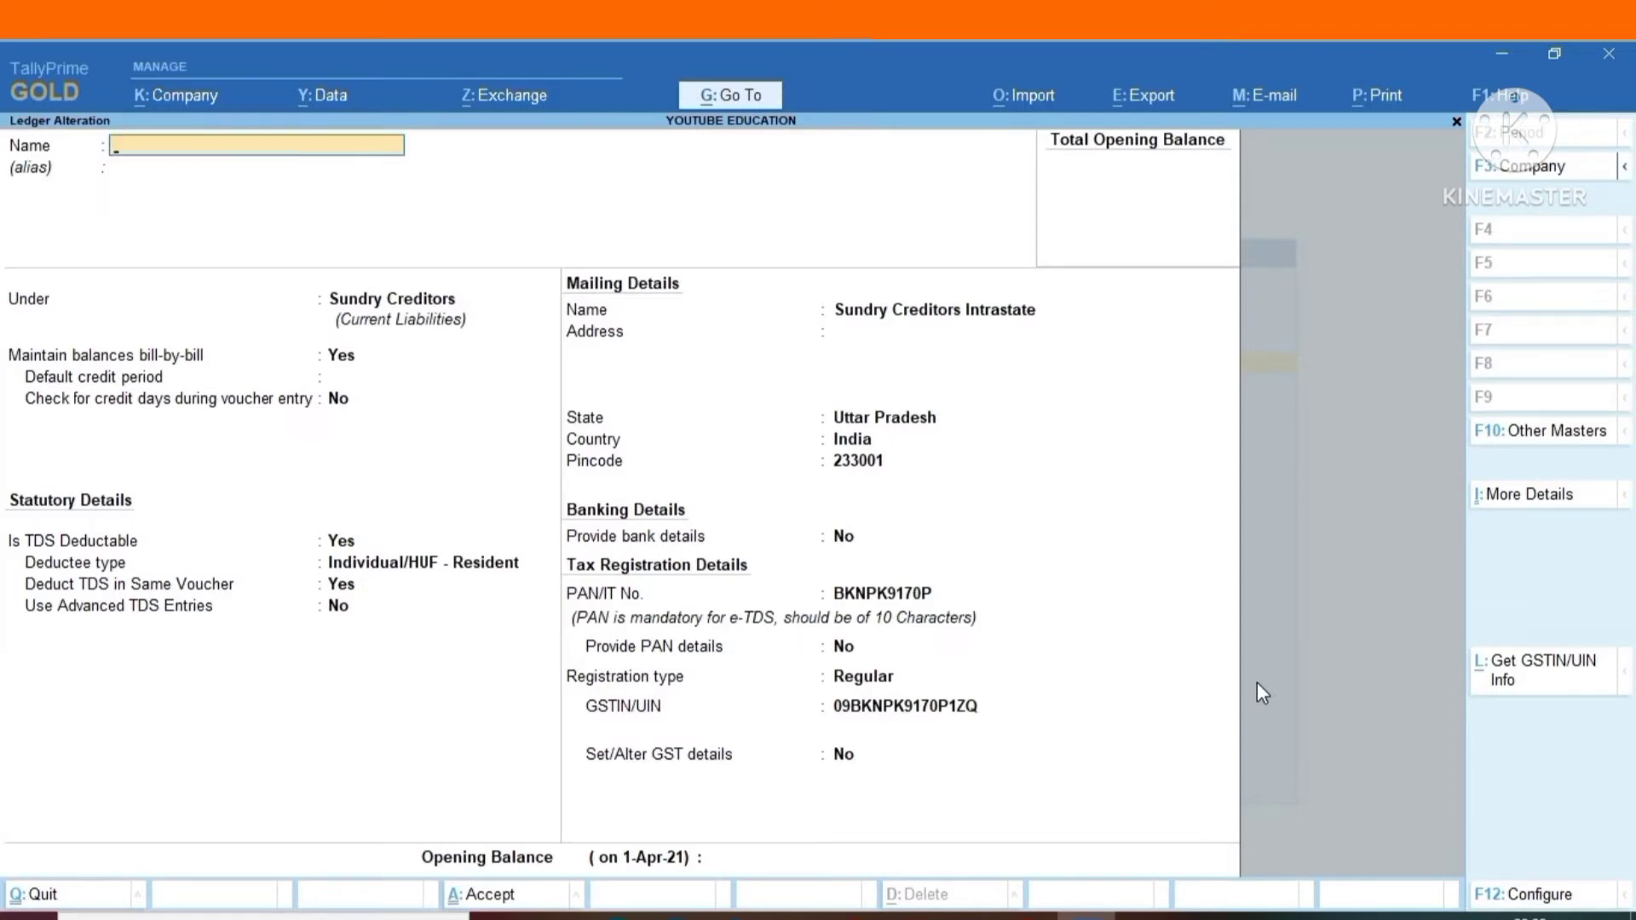
{"action": "key", "text": "Escape"}
Open the creditor ledger listed after Sundry Debtors 1, check its TDS and tax registration details, and quit without saving.
{"action": "key", "text": "Down"}
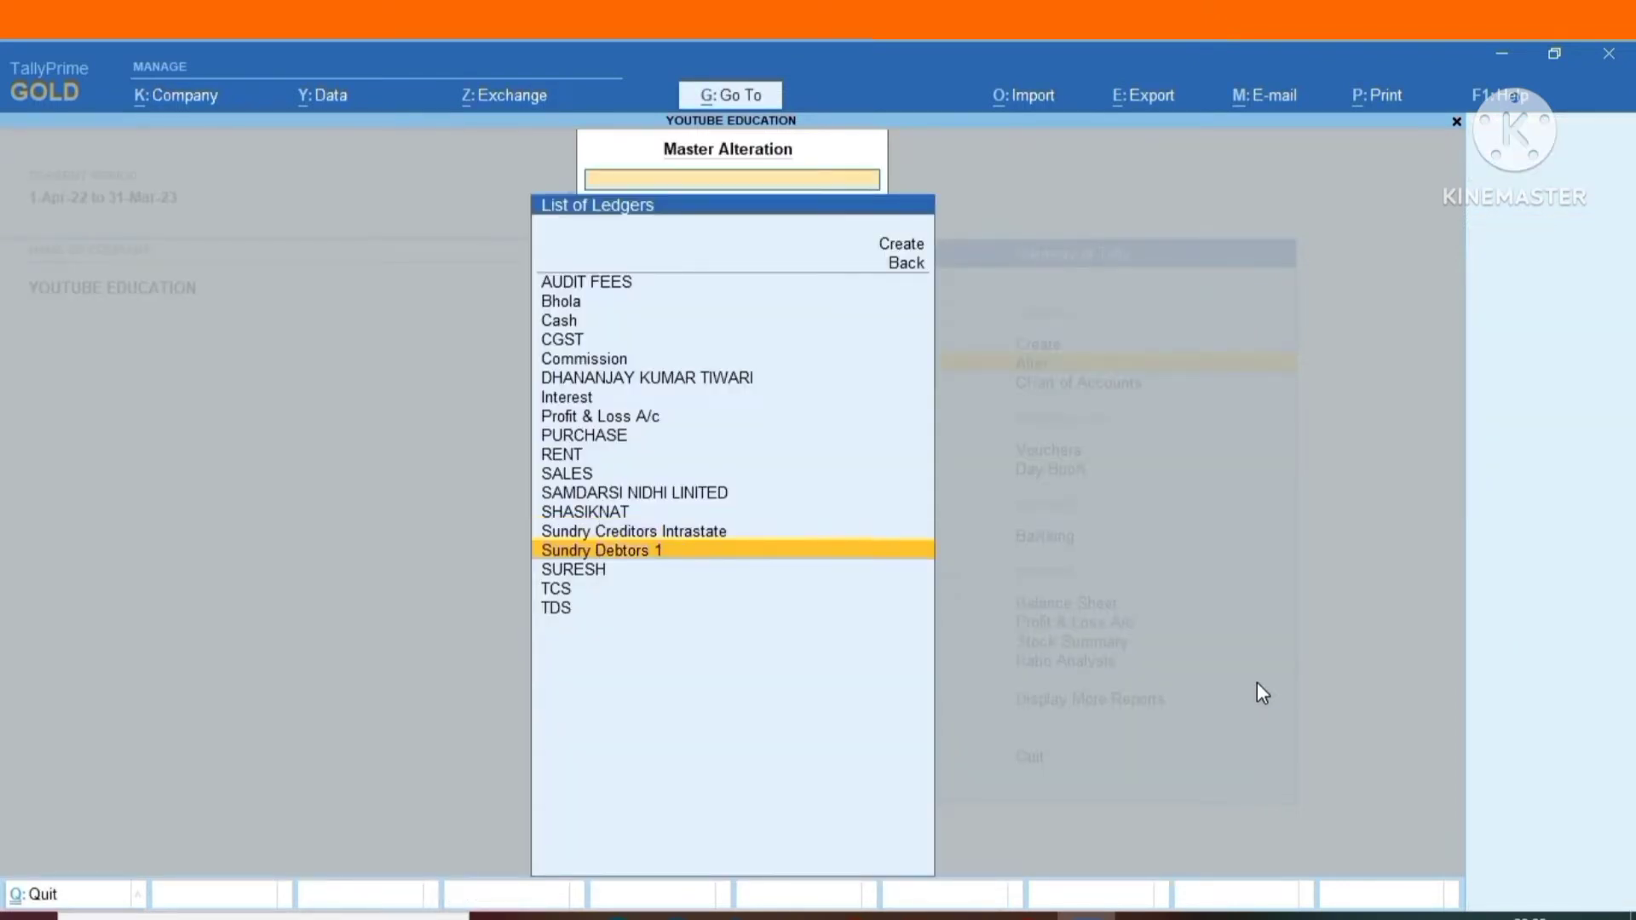
{"action": "key", "text": "Down"}
{"action": "key", "text": "Return"}
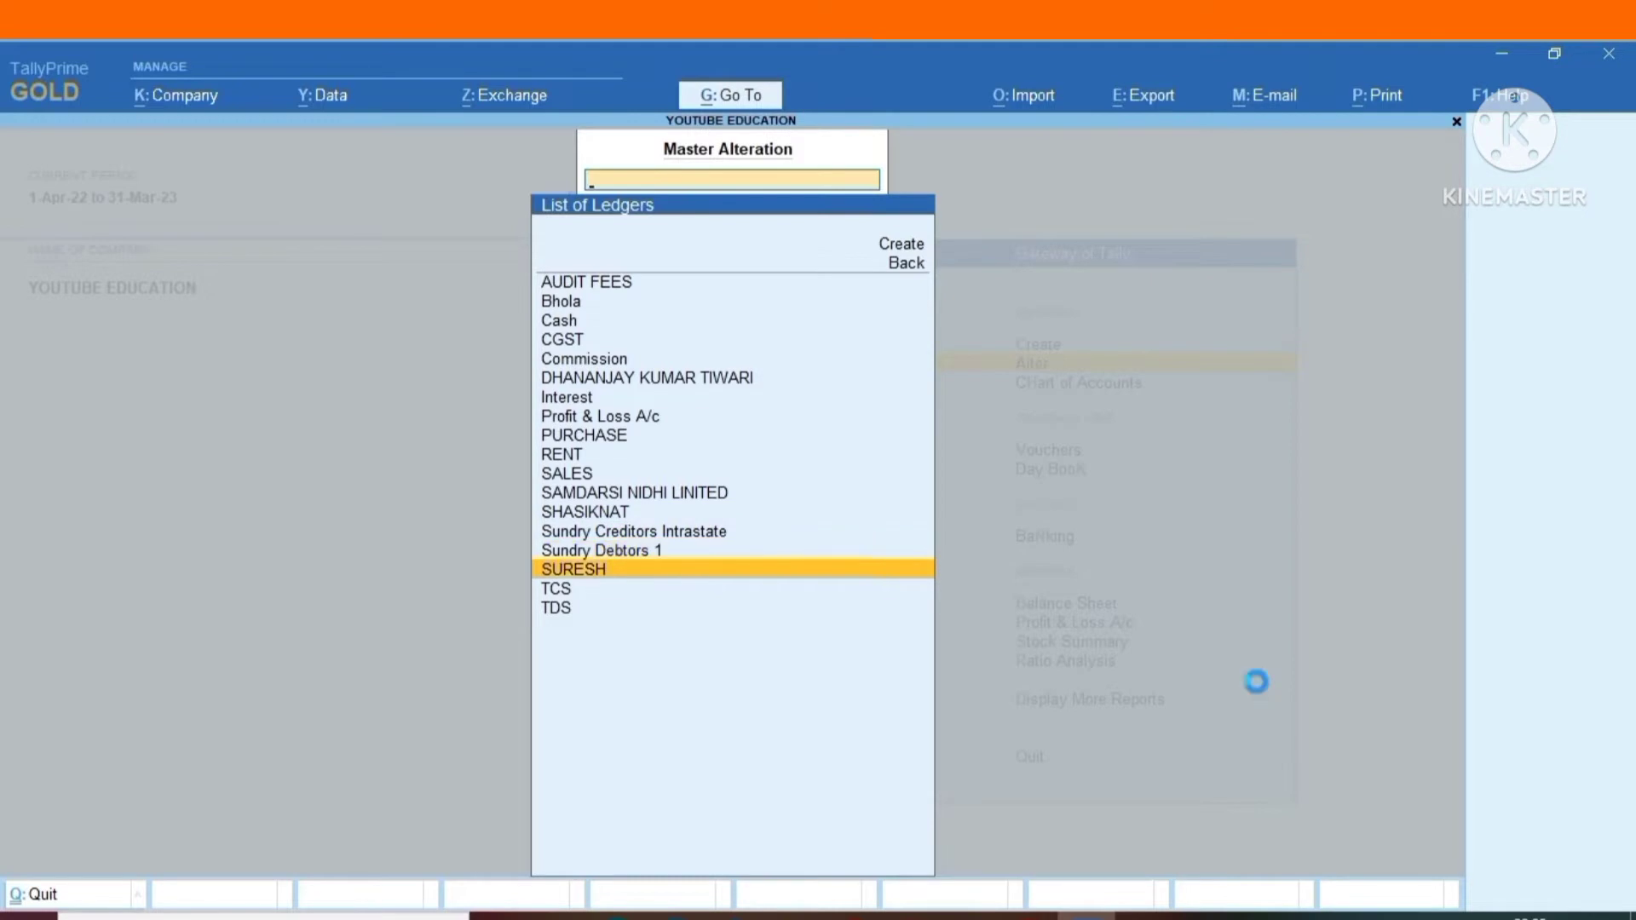
{"action": "key", "text": "Escape"}
{"action": "key", "text": "Escape"}
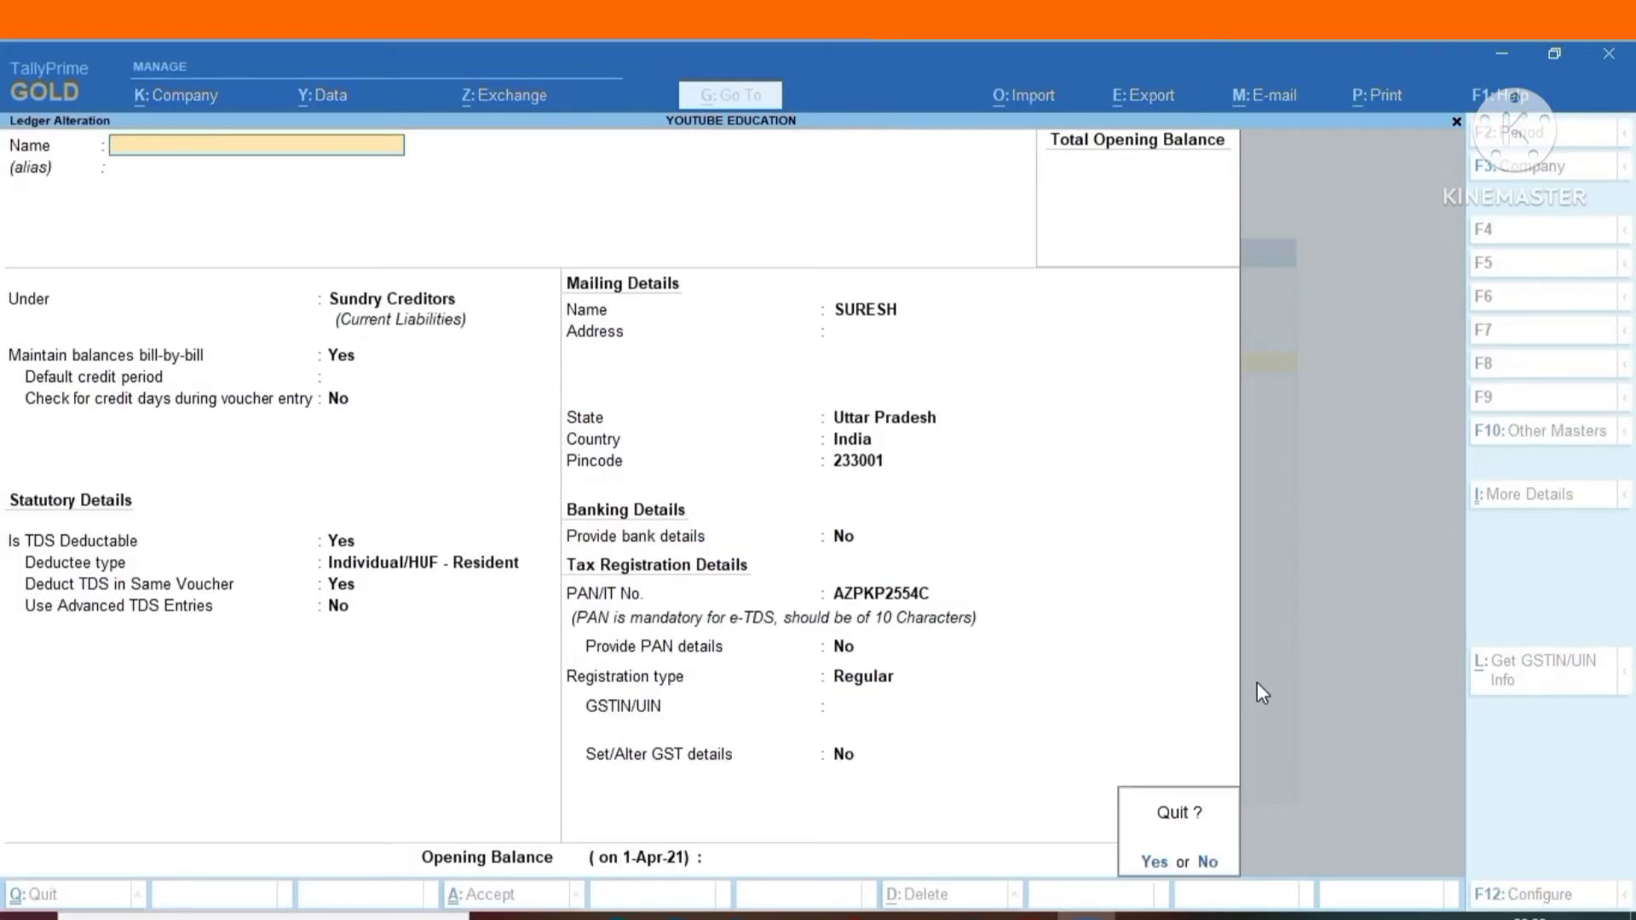
{"action": "key", "text": "y"}
Open the TCS ledger, check its group, duty type and nature of goods, and leave it without saving.
{"action": "key", "text": "Down"}
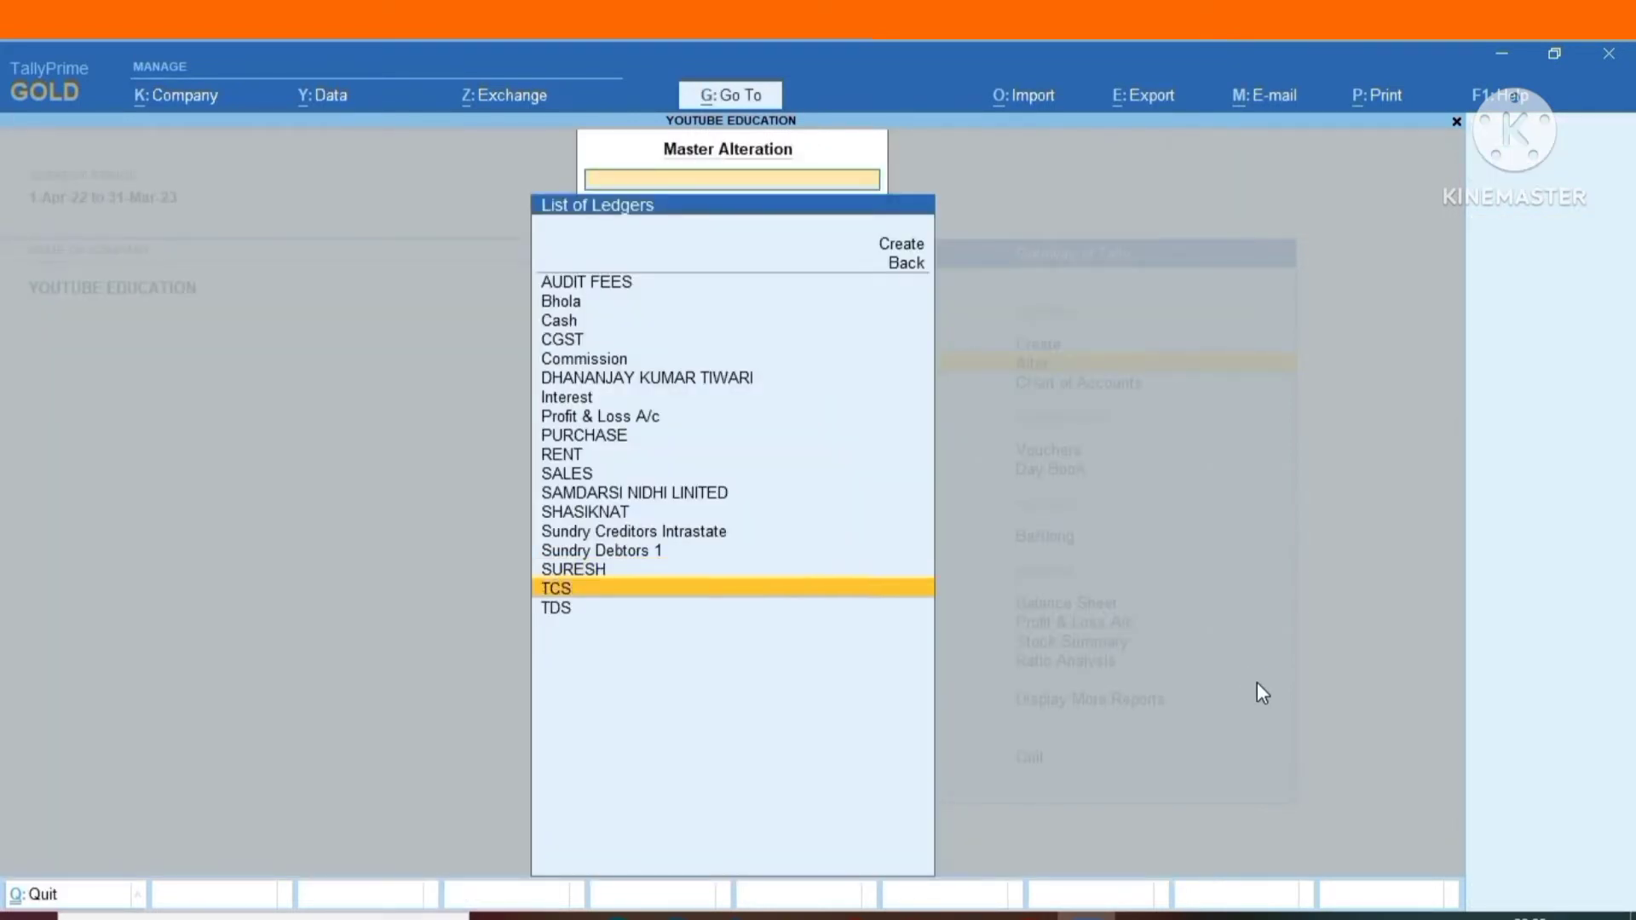
{"action": "key", "text": "Return"}
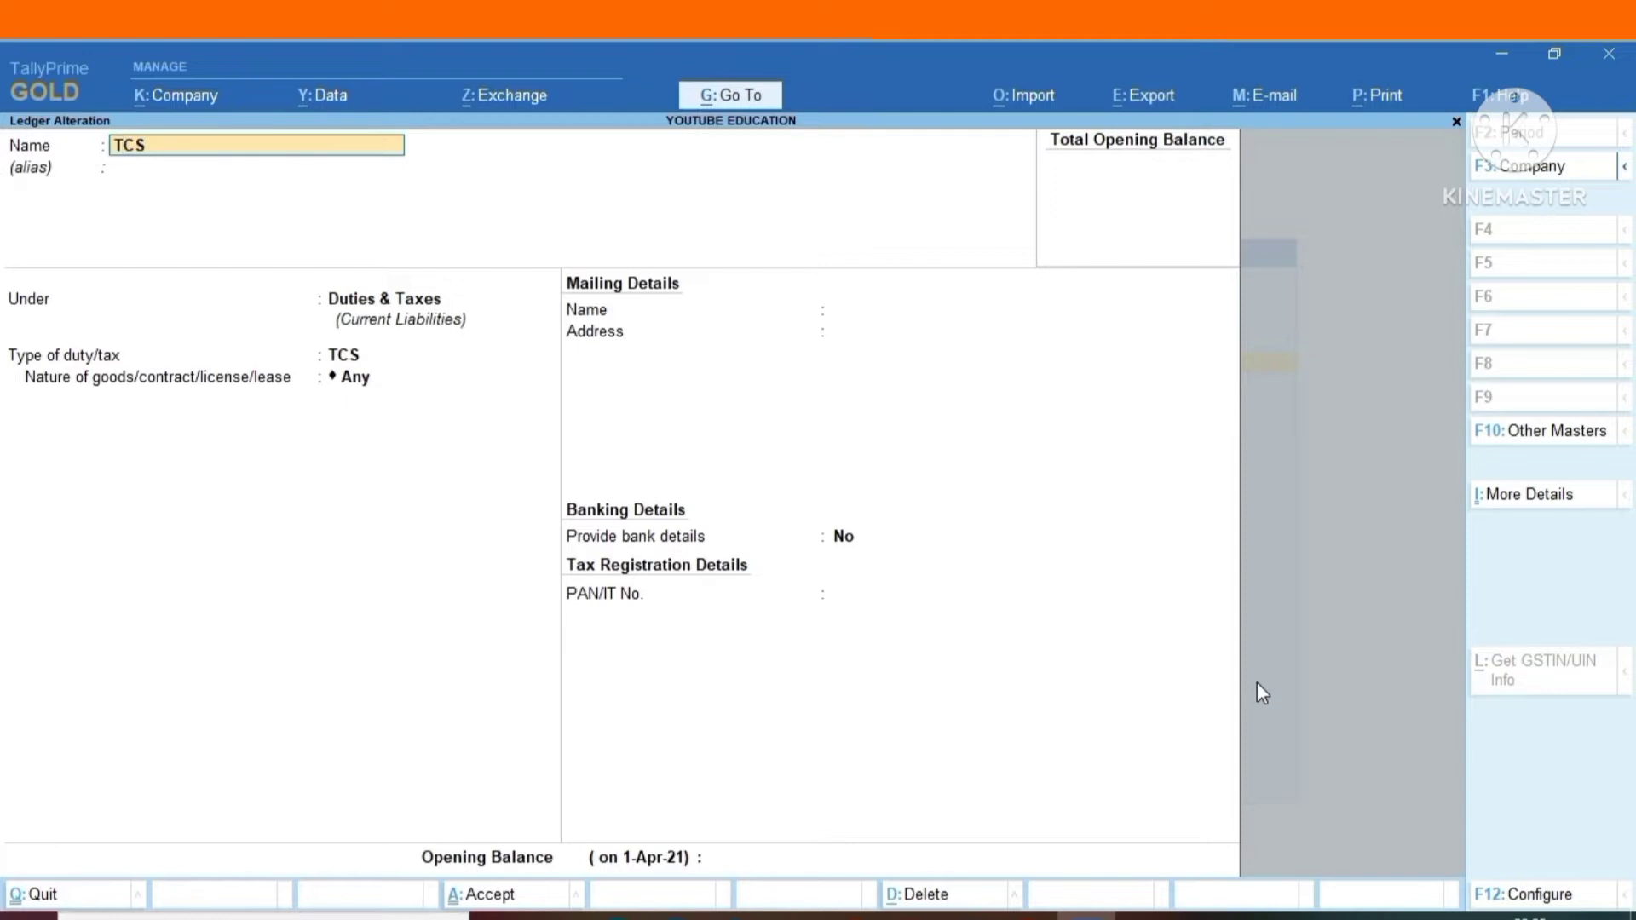
{"action": "key", "text": "BackSpace"}
{"action": "key", "text": "Escape"}
{"action": "key", "text": "y"}
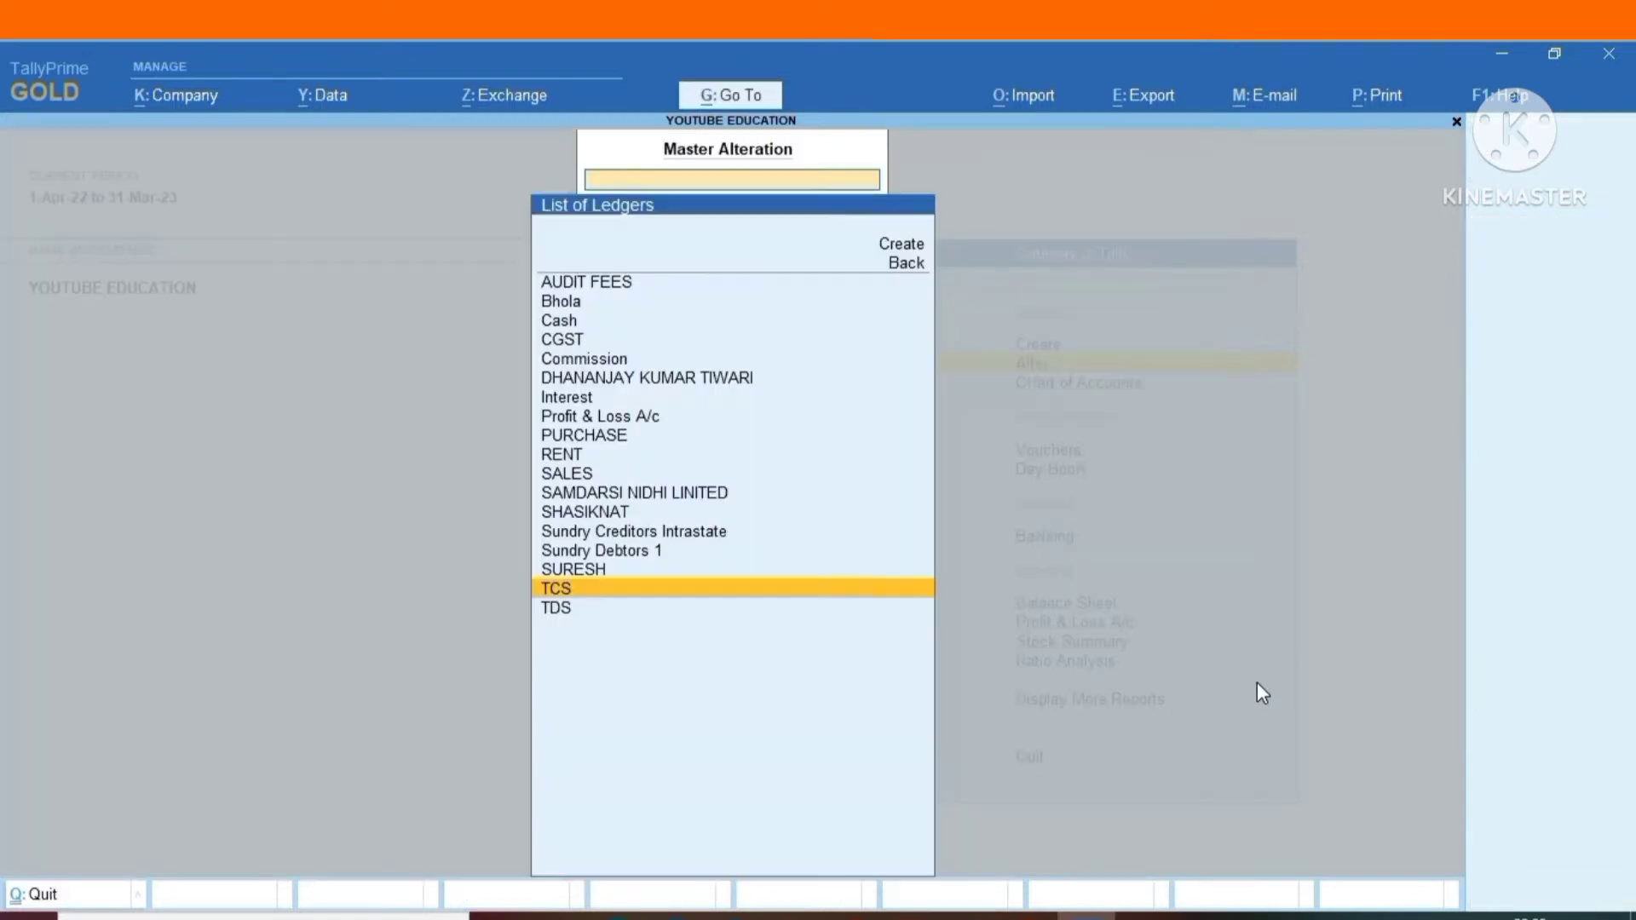
Go through the TDS ledger's group, duty type and nature of payment fields, and quit without saving.
{"action": "key", "text": "Down"}
{"action": "key", "text": "Return"}
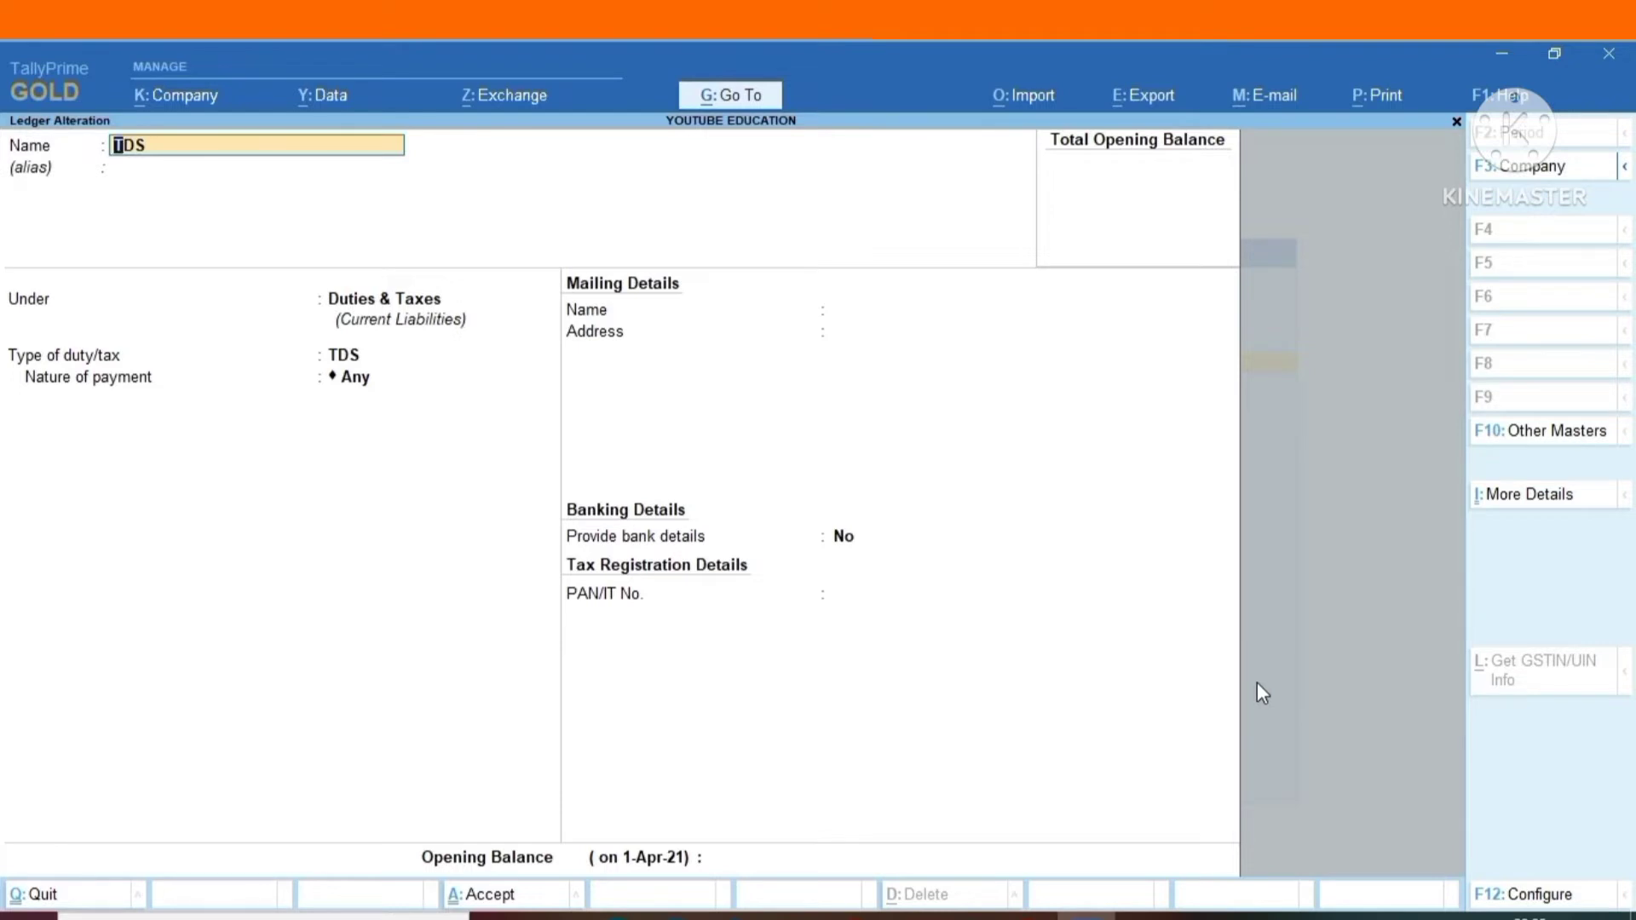
{"action": "key", "text": "Return"}
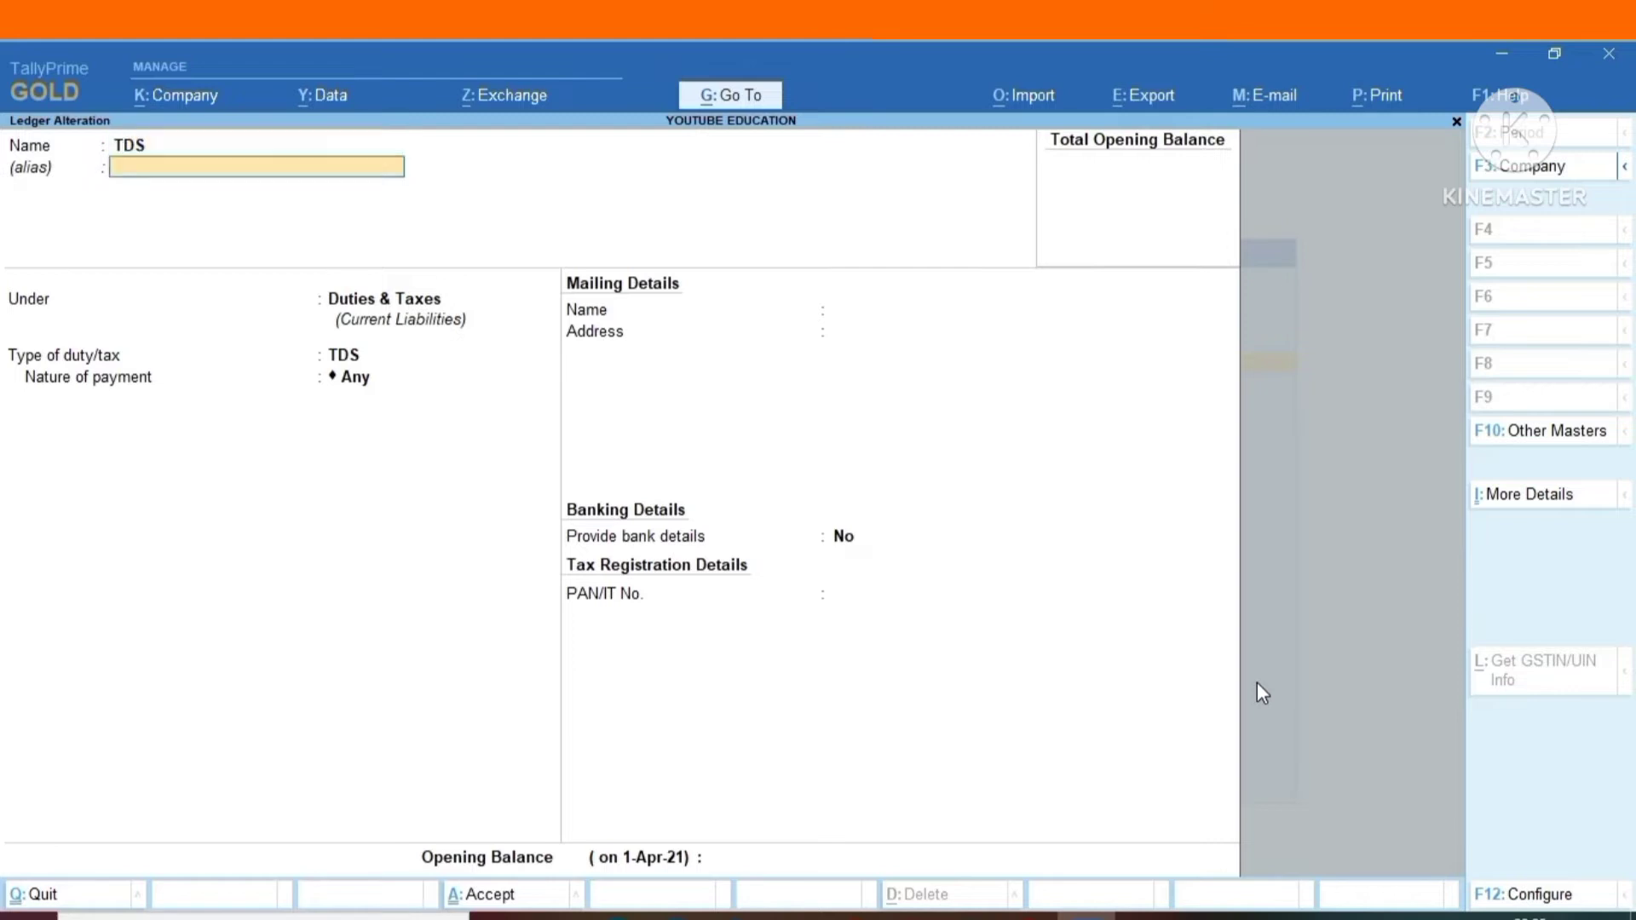
{"action": "key", "text": "Return"}
{"action": "key", "text": "Return"}
{"action": "key", "text": "Return"}
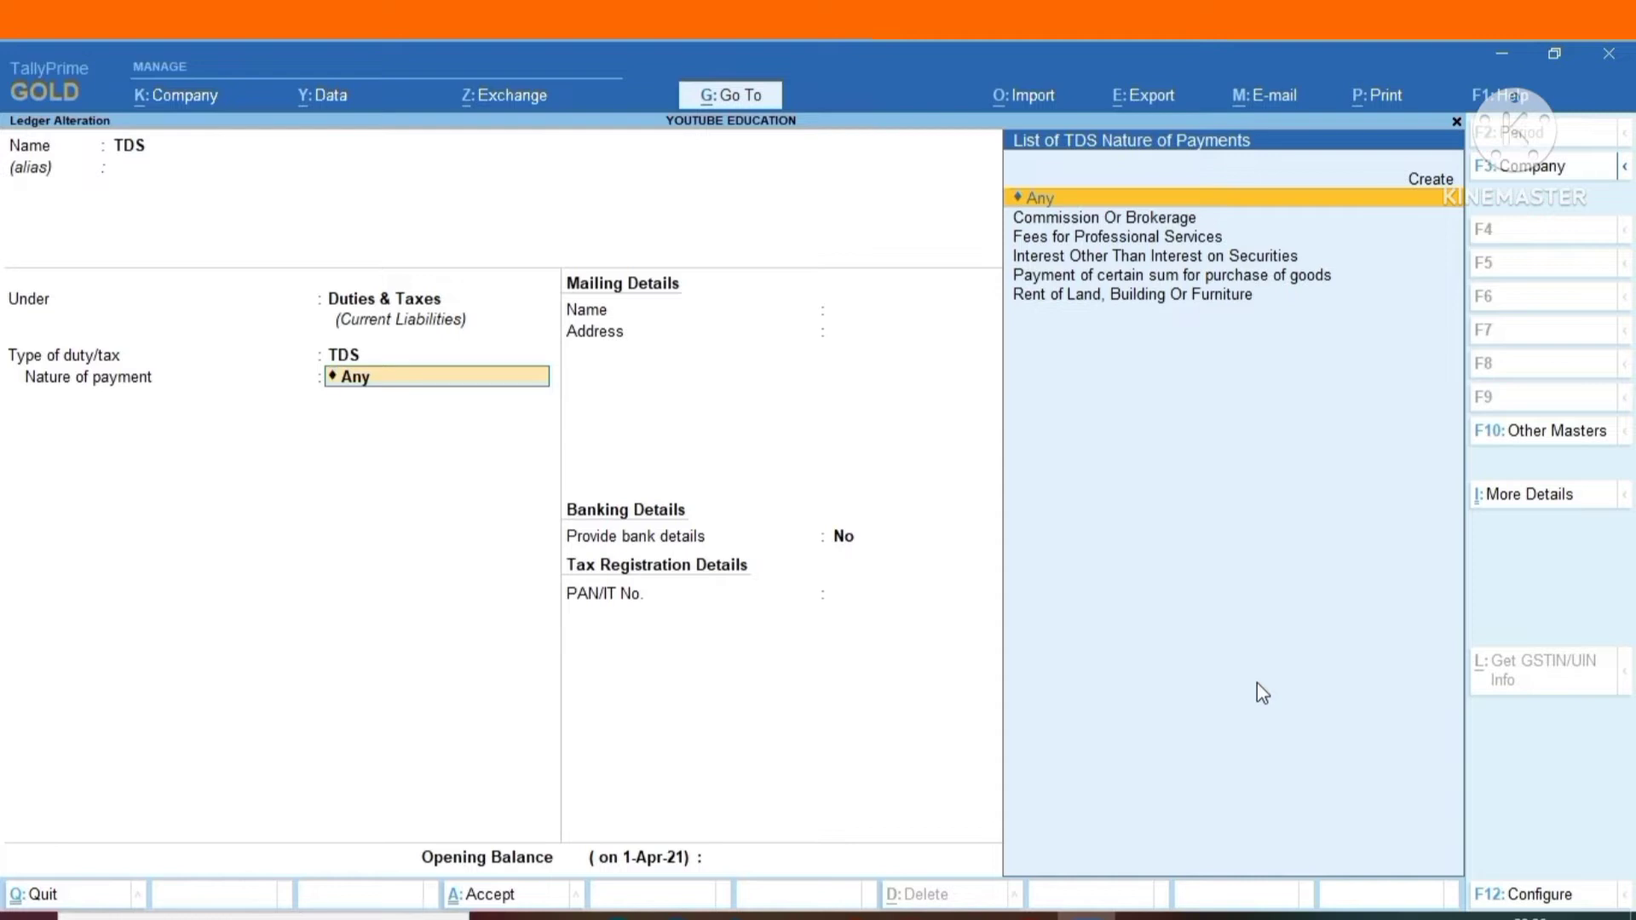
{"action": "key", "text": "BackSpace"}
{"action": "key", "text": "Escape"}
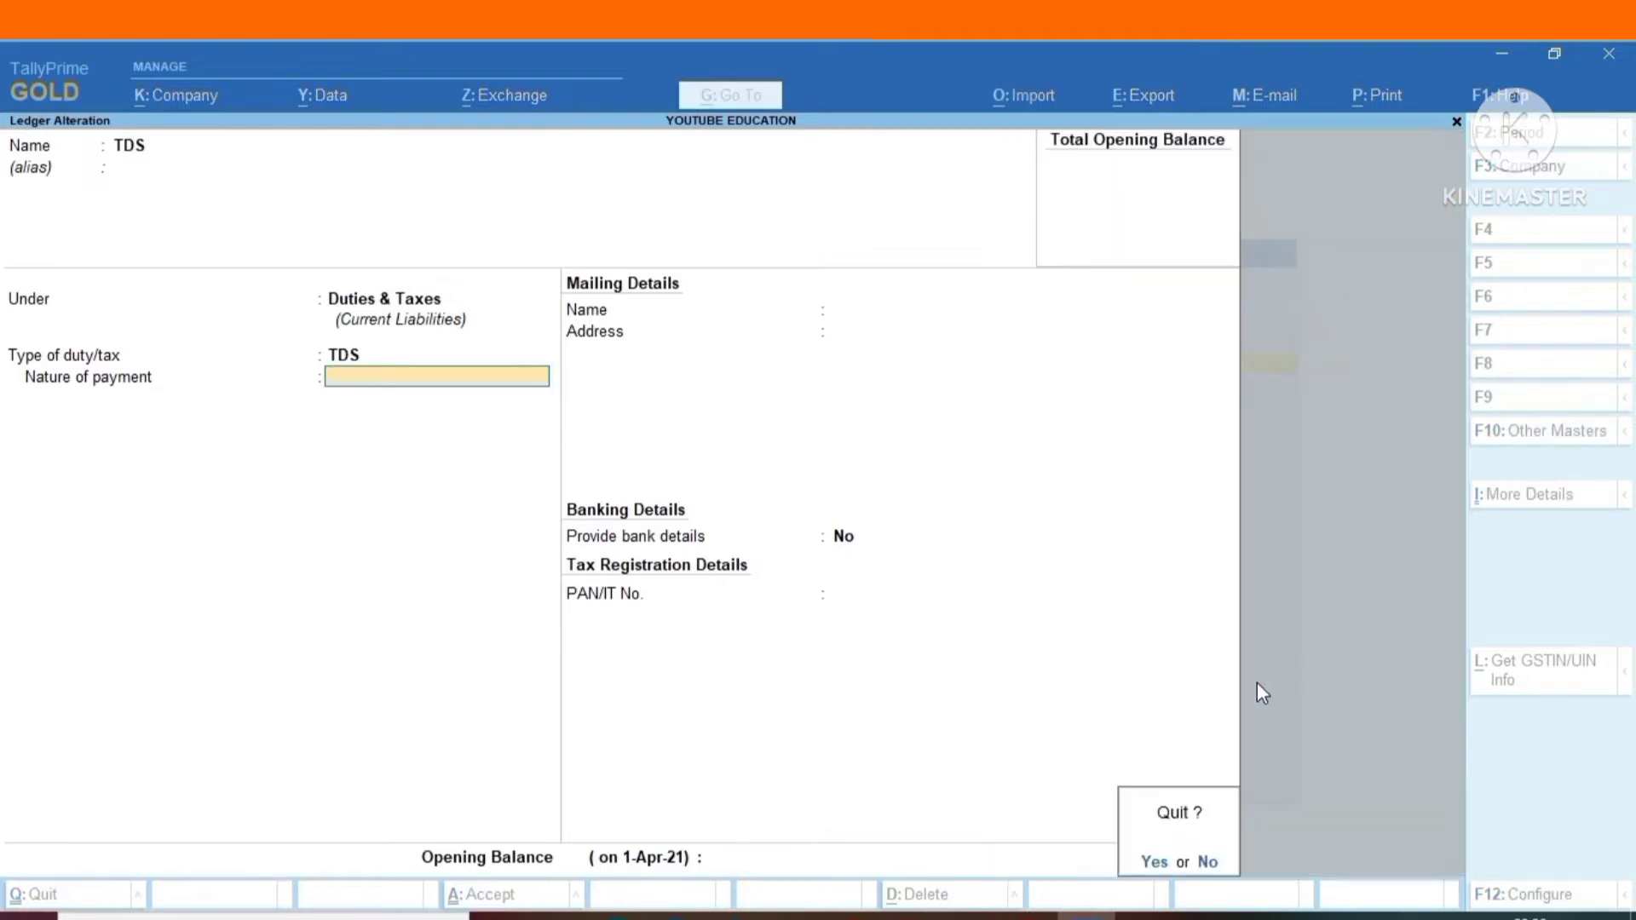
{"action": "key", "text": "y"}
Return from the ledgers to the master types and bring up the TDS Nature of Payments masters for alteration.
{"action": "key", "text": "BackSpace"}
{"action": "key", "text": "Down"}
{"action": "key", "text": "Down"}
{"action": "key", "text": "Down"}
{"action": "key", "text": "Down"}
{"action": "key", "text": "Down"}
{"action": "key", "text": "Down"}
{"action": "key", "text": "Down"}
{"action": "key", "text": "Down"}
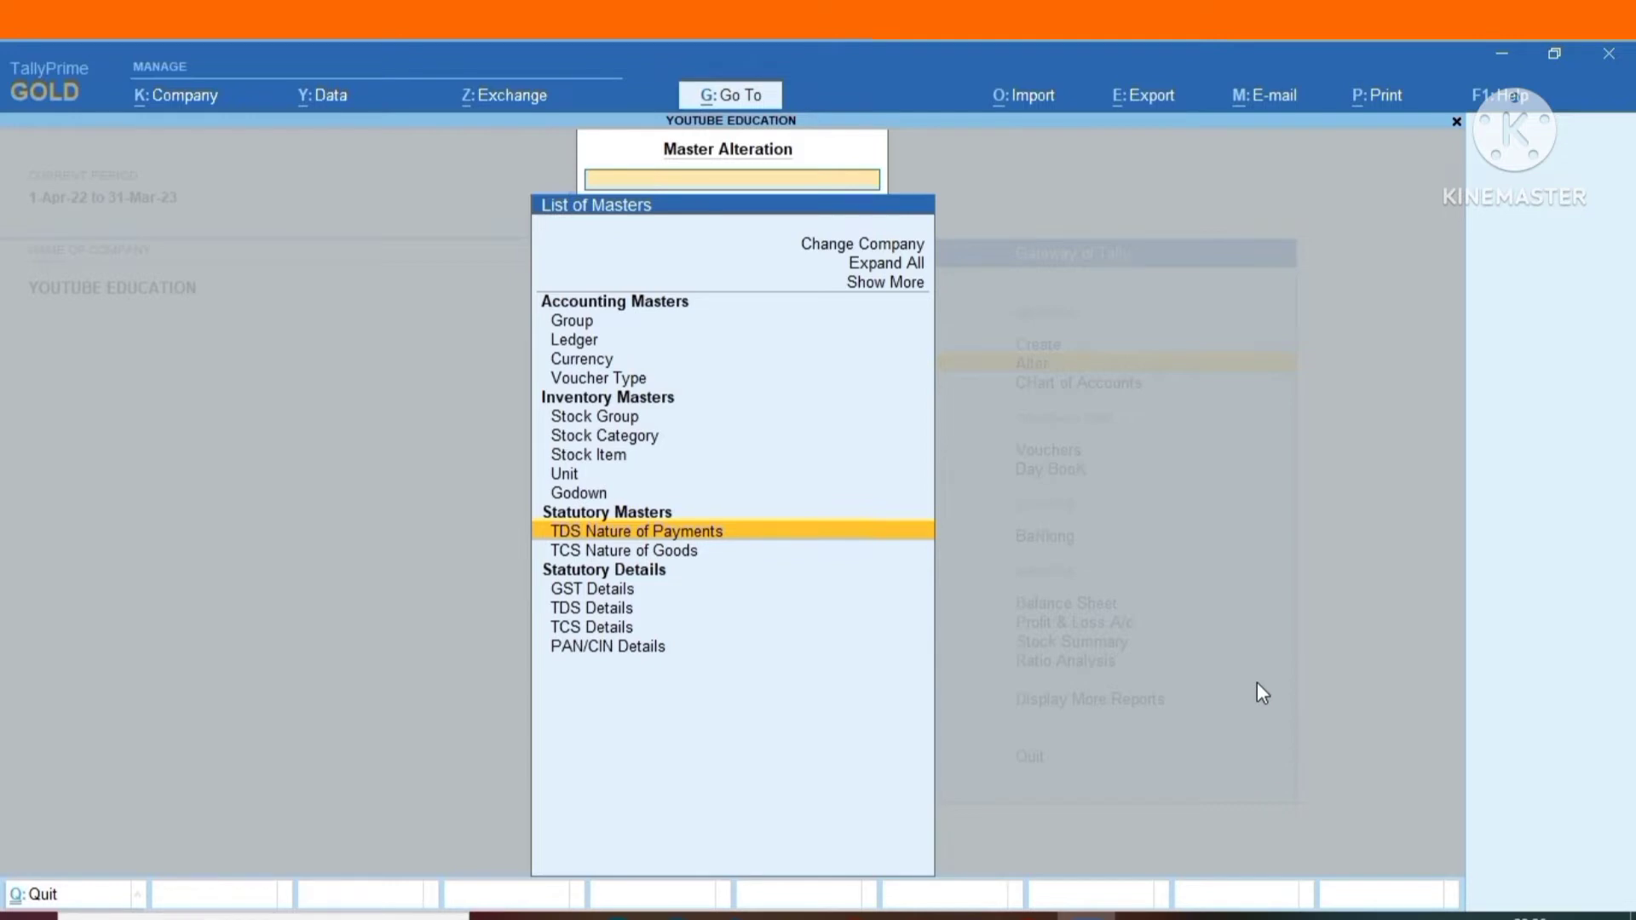
{"action": "key", "text": "Return"}
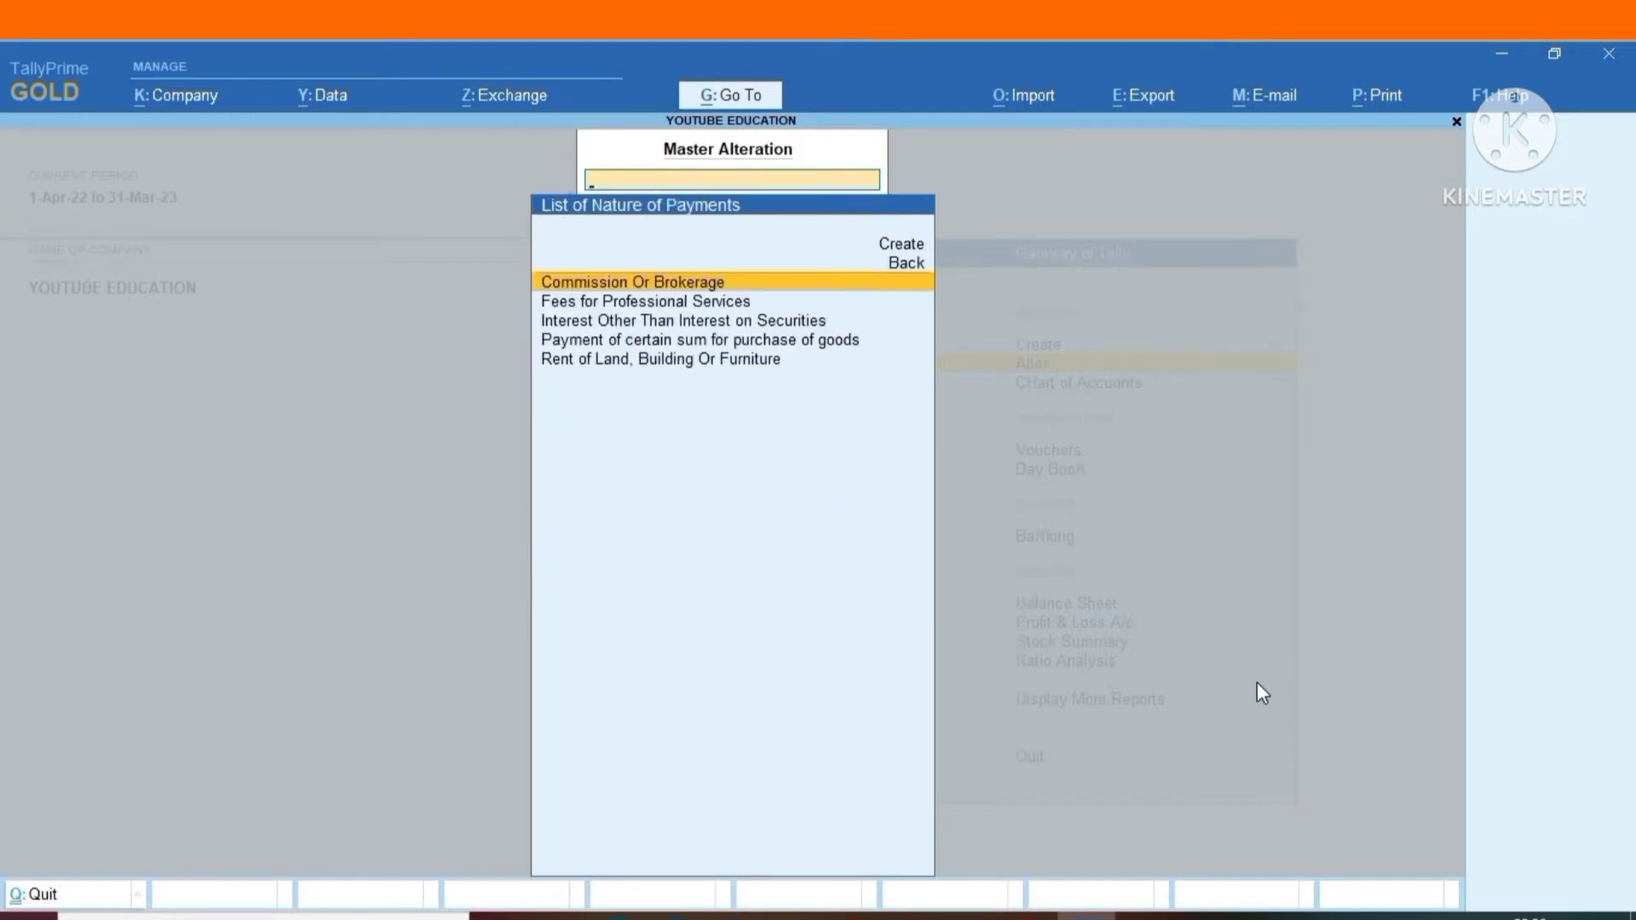
Go through the Commission Or Brokerage nature of payment's section, payment code, rates and threshold, and quit without saving.
{"action": "key", "text": "Return"}
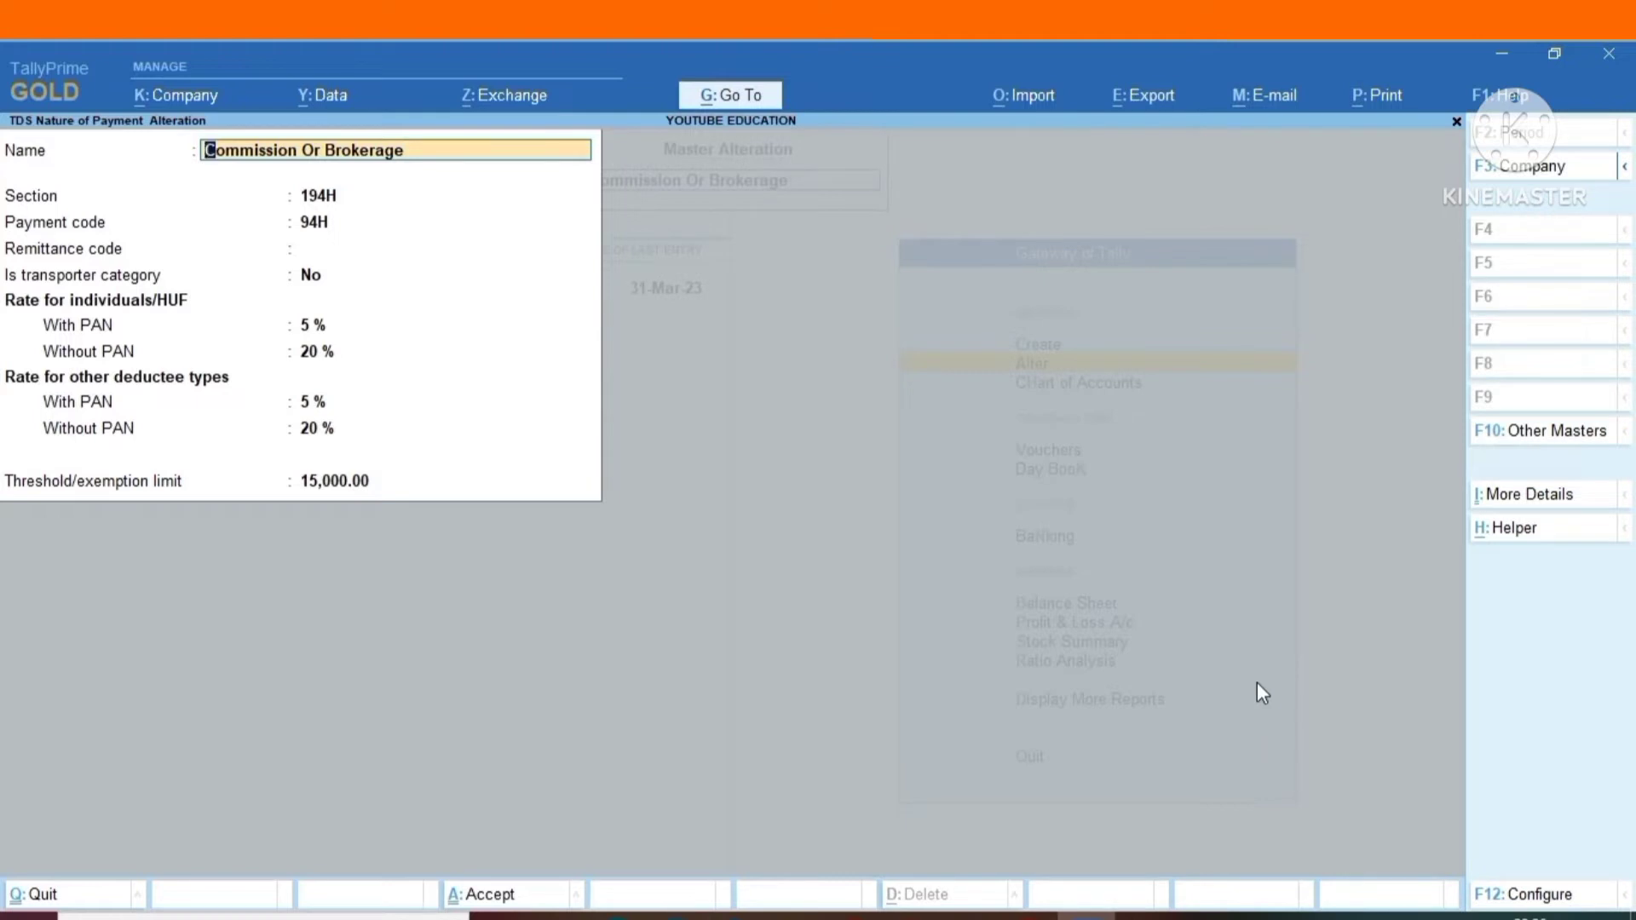
{"action": "key", "text": "Return"}
{"action": "key", "text": "Return"}
{"action": "key", "text": "Return"}
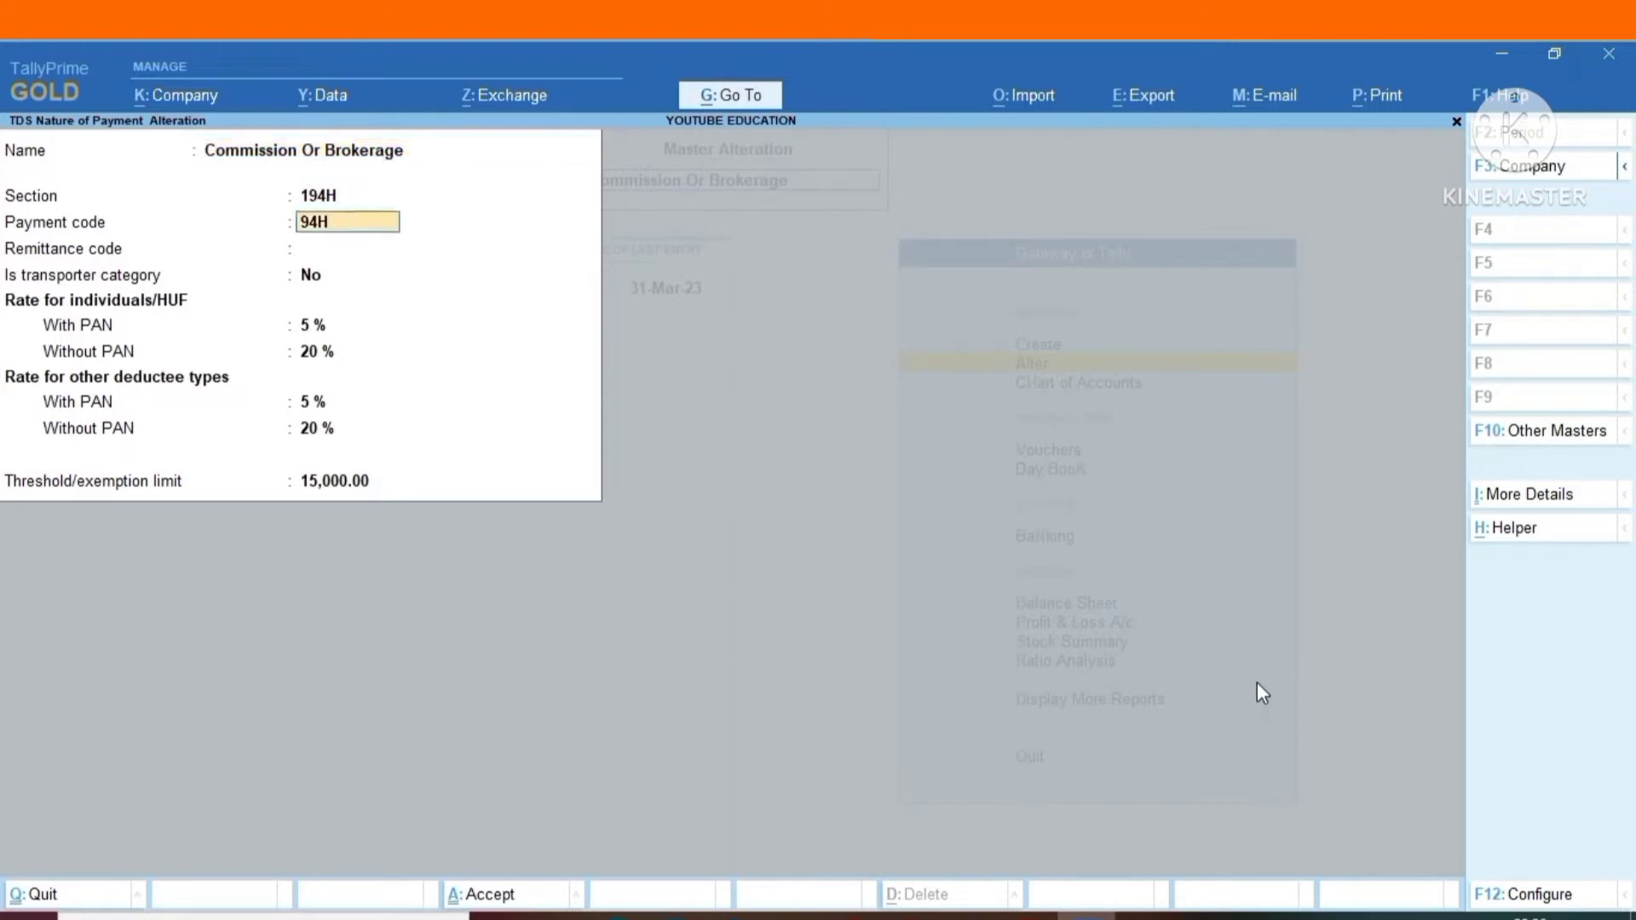
{"action": "key", "text": "Return"}
{"action": "key", "text": "Return"}
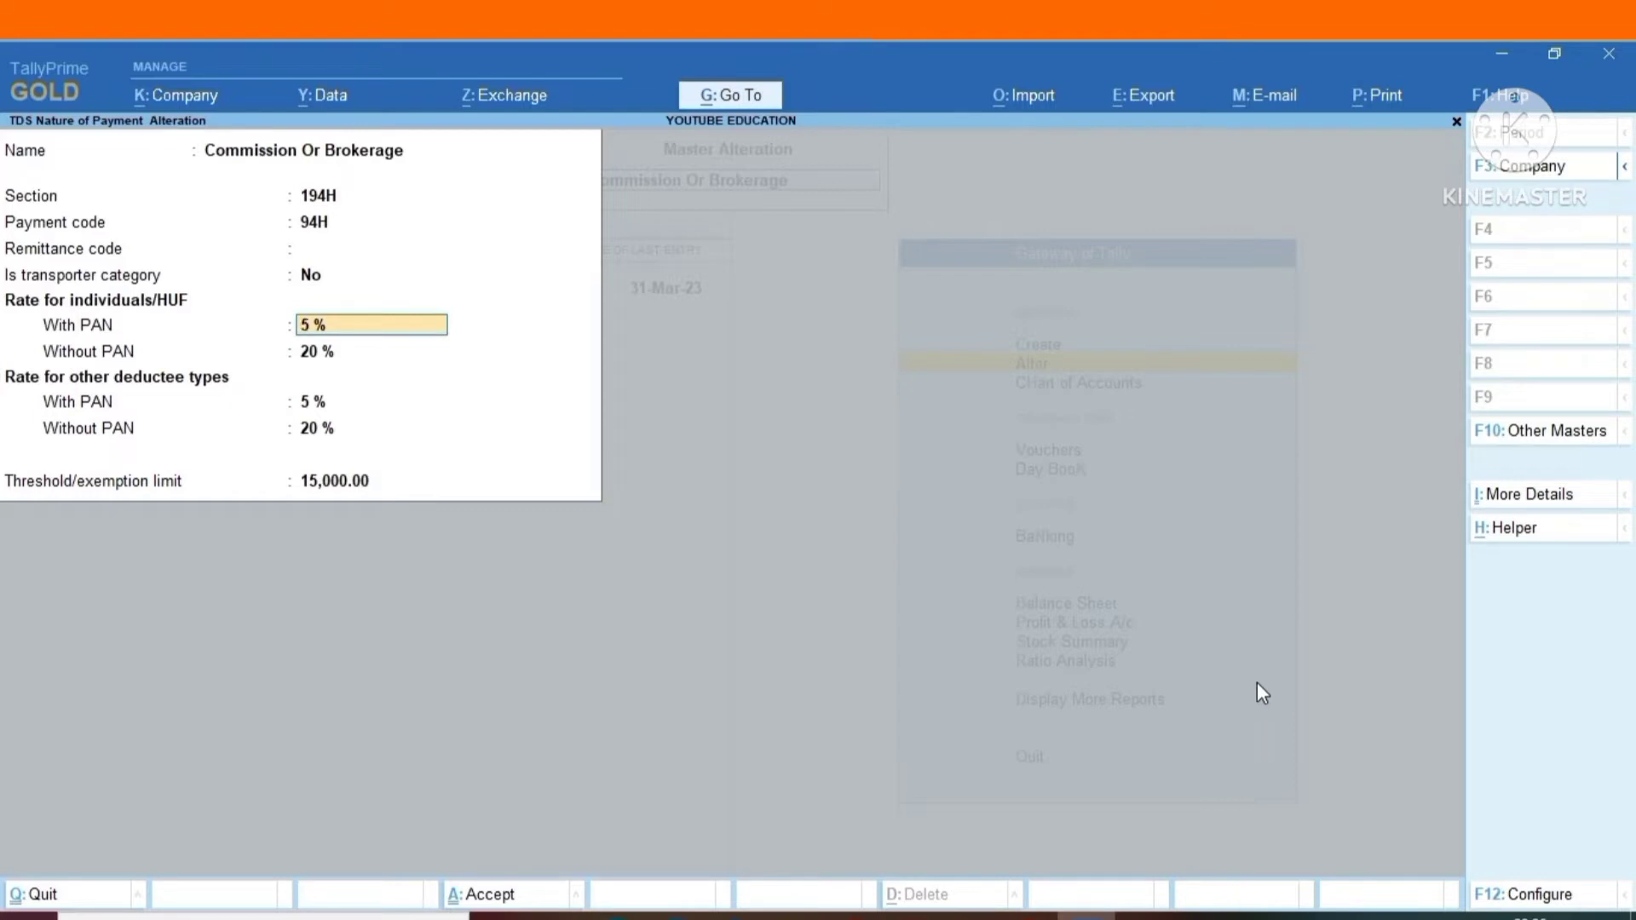
{"action": "key", "text": "BackSpace"}
{"action": "key", "text": "Escape"}
{"action": "key", "text": "Return"}
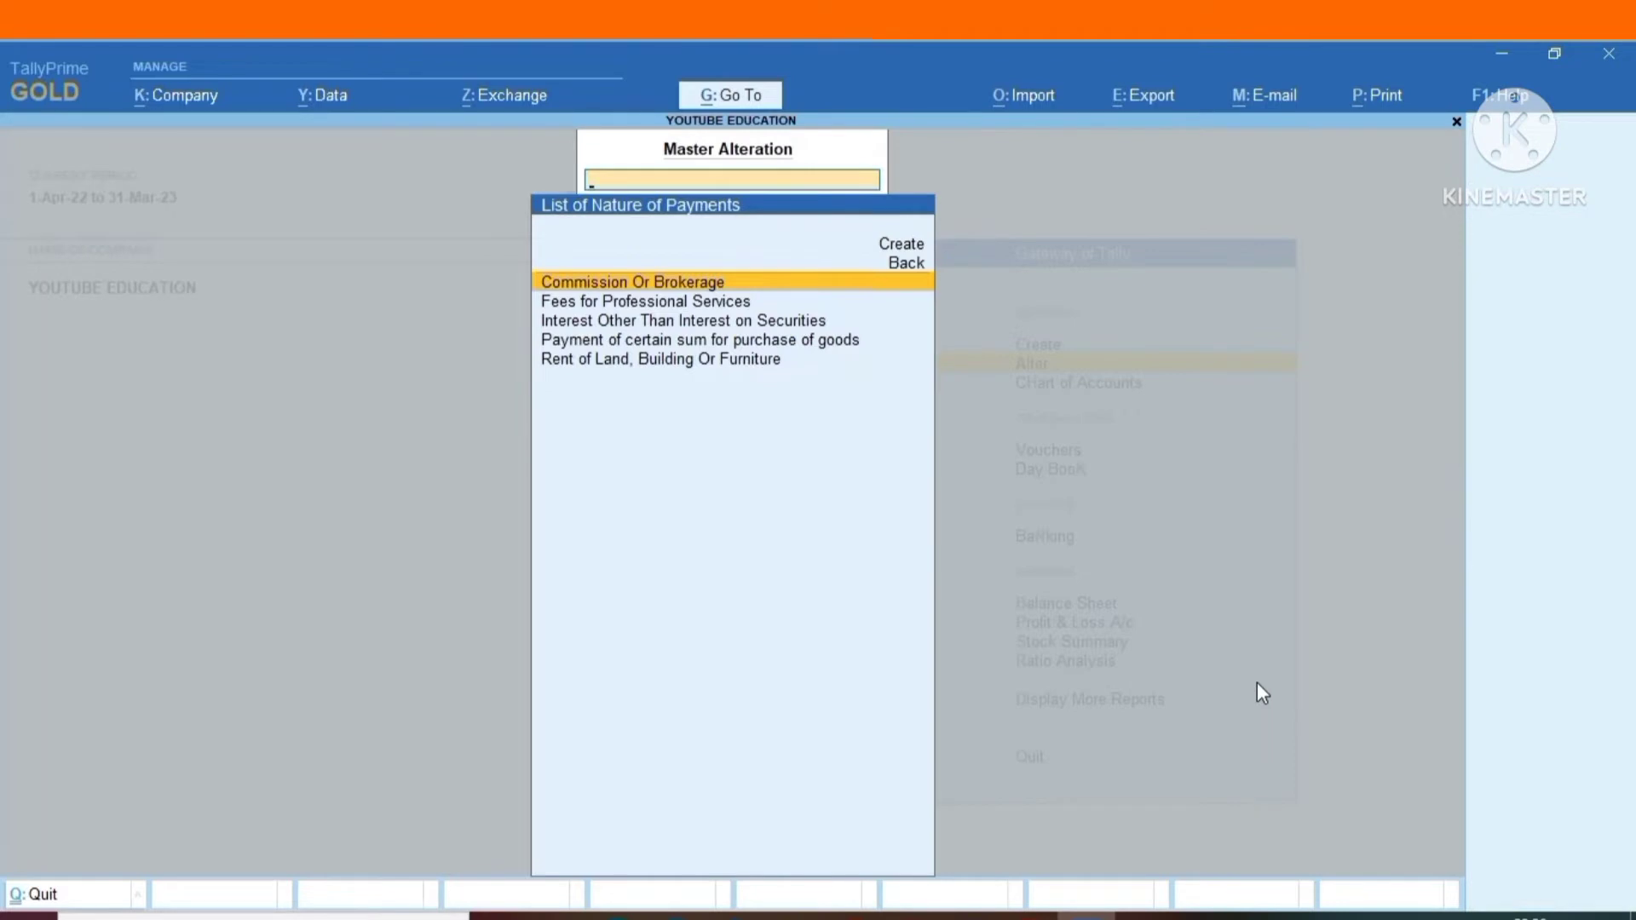
Open the Fees for Professional Services nature of payment, review its section, payment code, rates and threshold, and quit without saving.
{"action": "key", "text": "Down"}
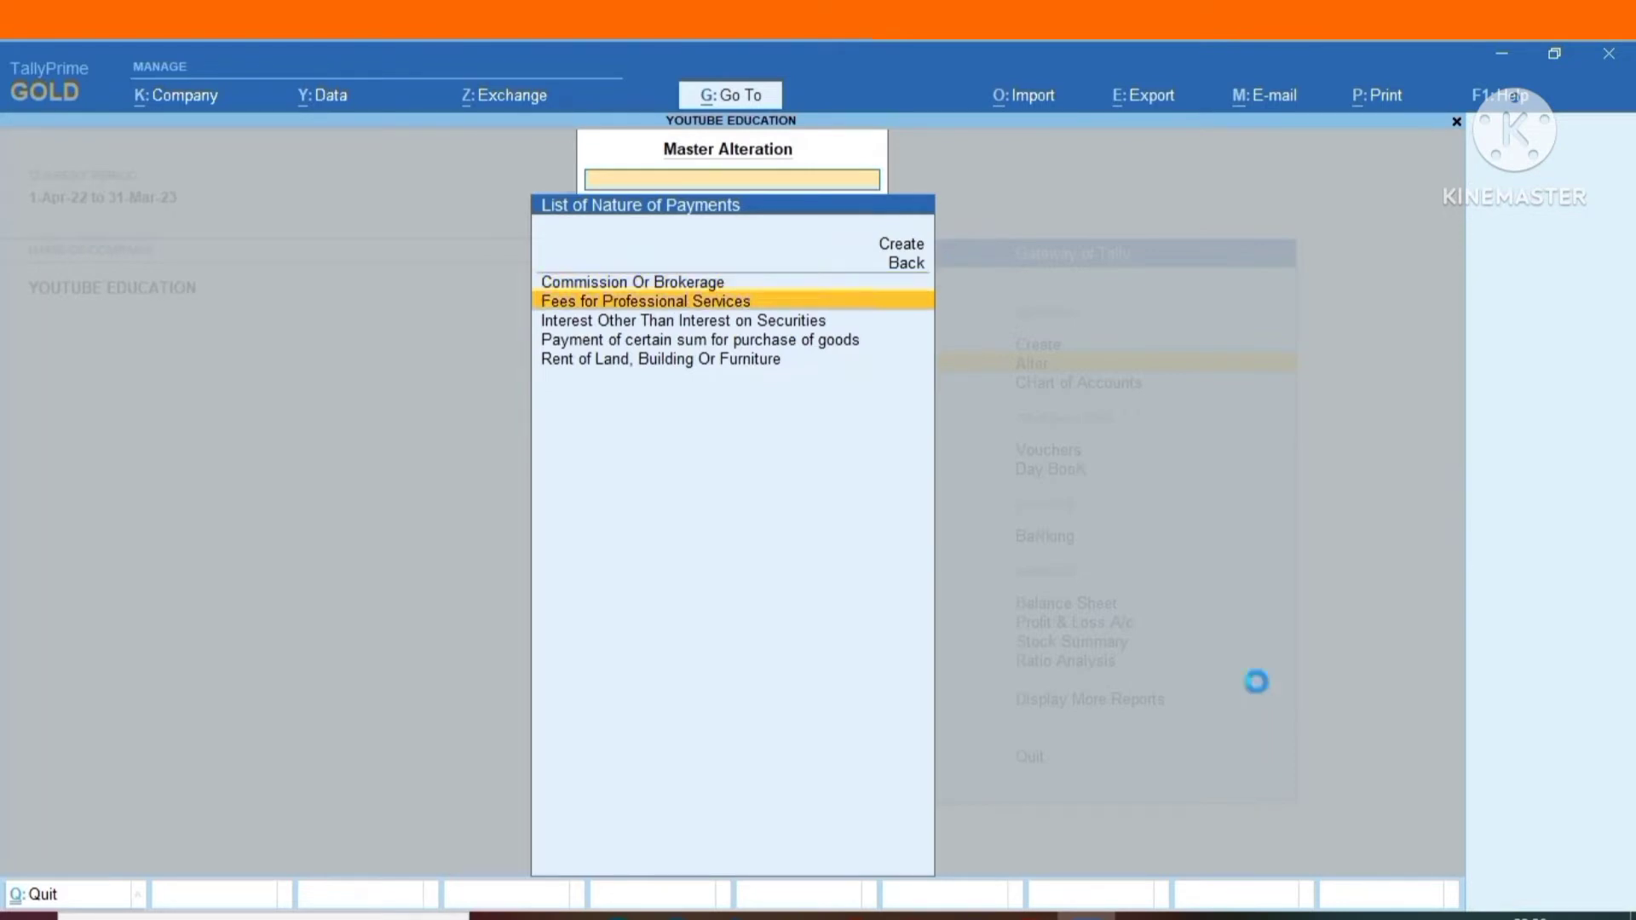
{"action": "key", "text": "Return"}
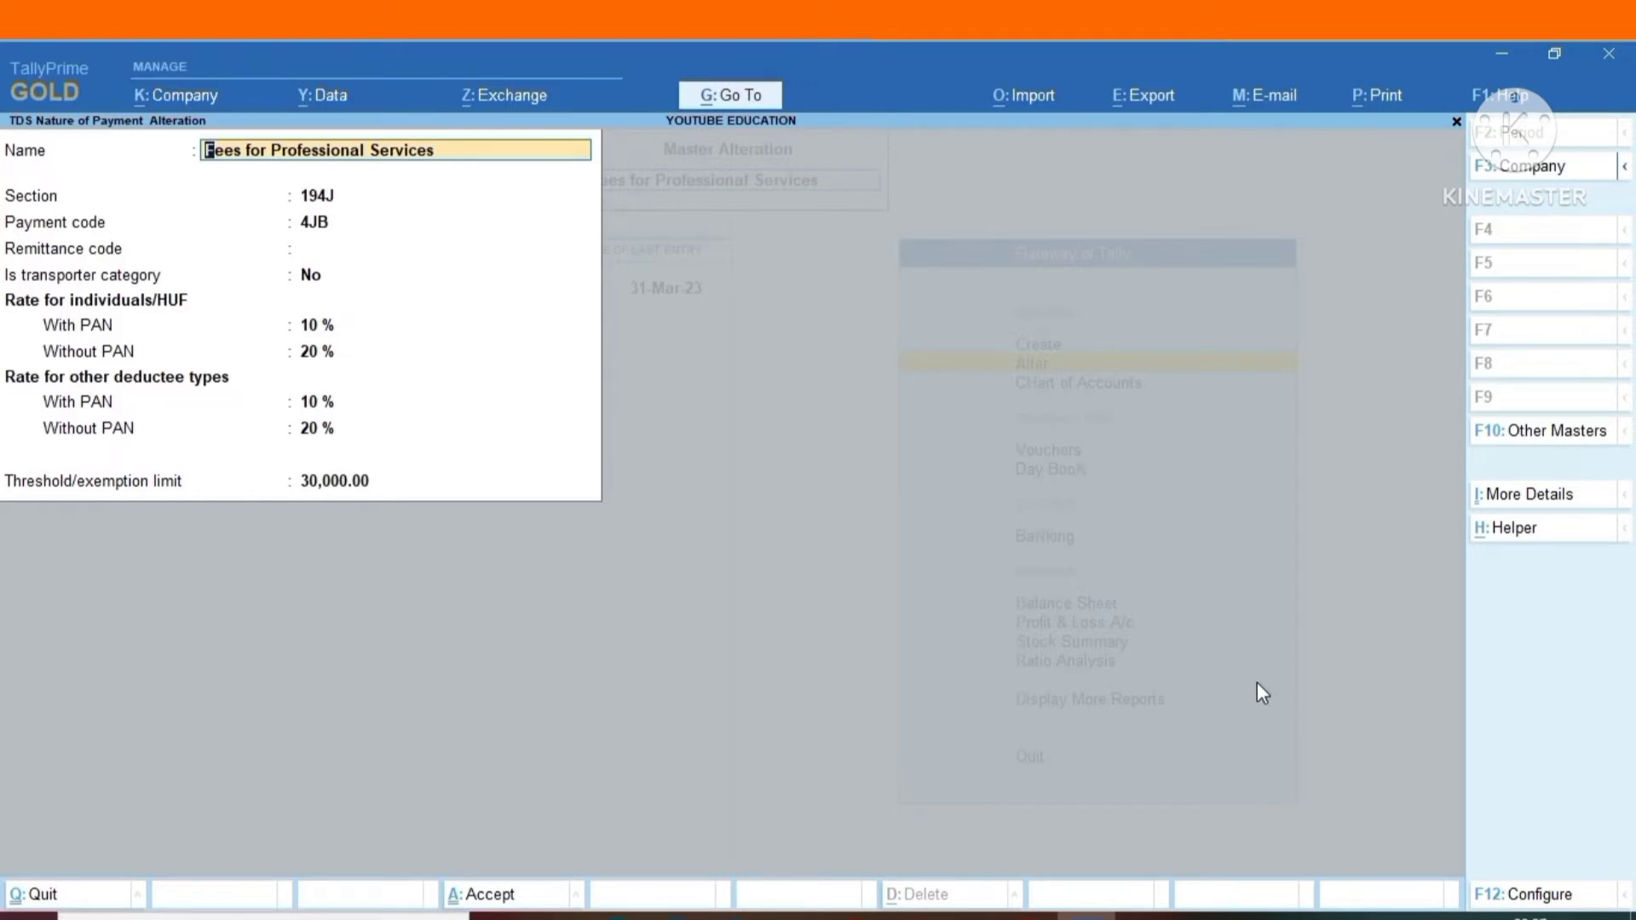
{"action": "key", "text": "Return"}
{"action": "key", "text": "Return"}
{"action": "key", "text": "Return"}
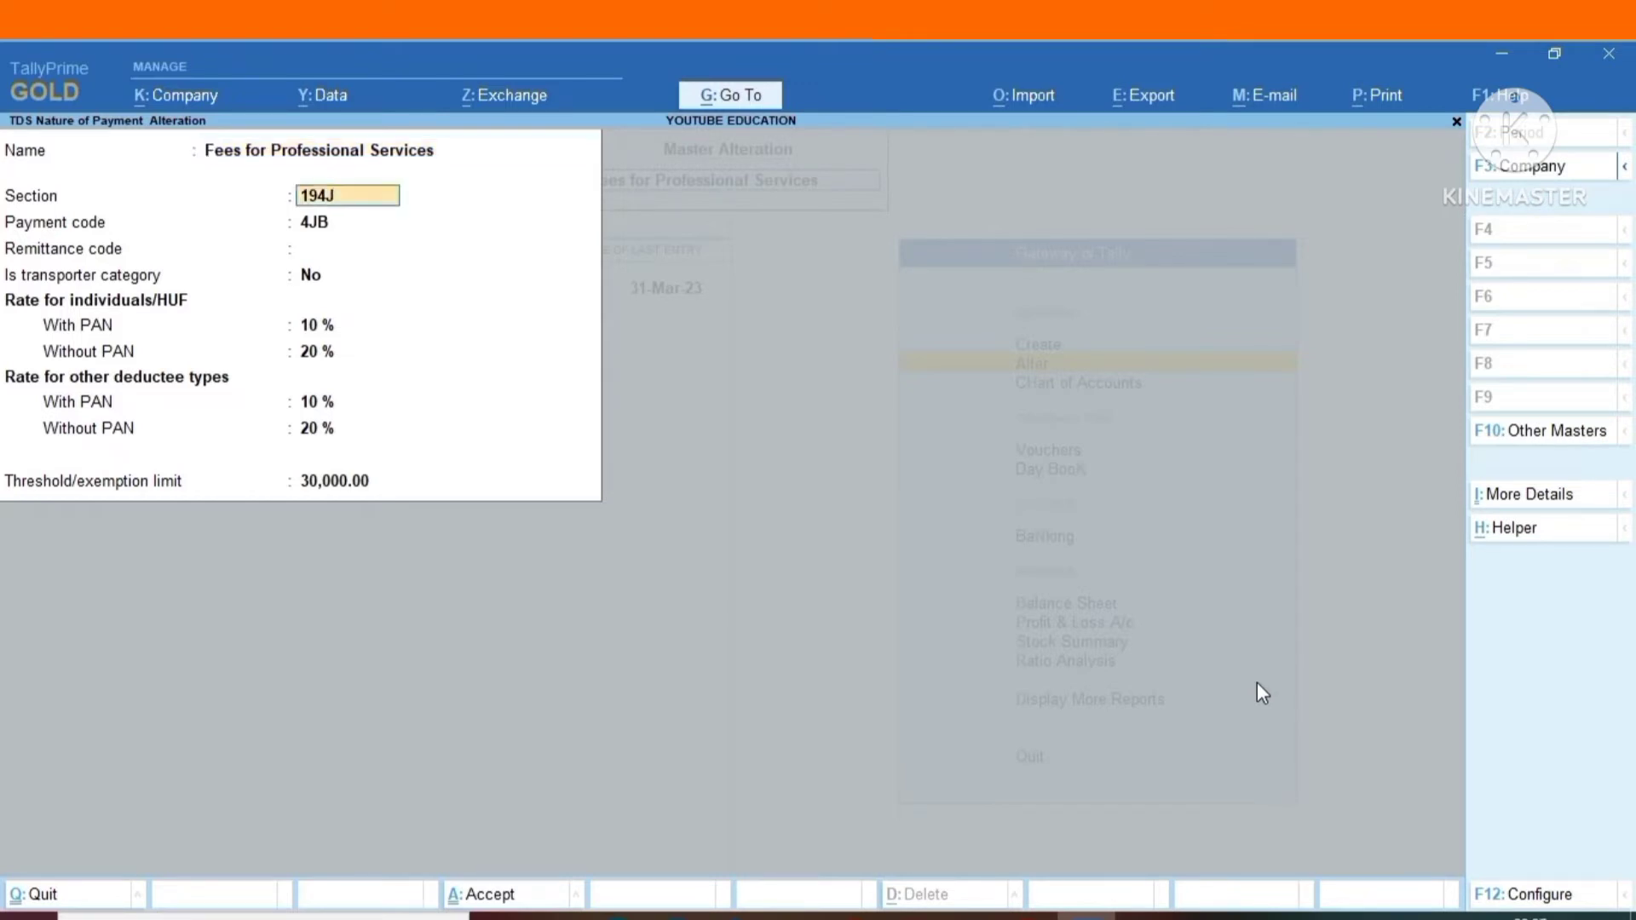
{"action": "key", "text": "Return"}
{"action": "key", "text": "Return"}
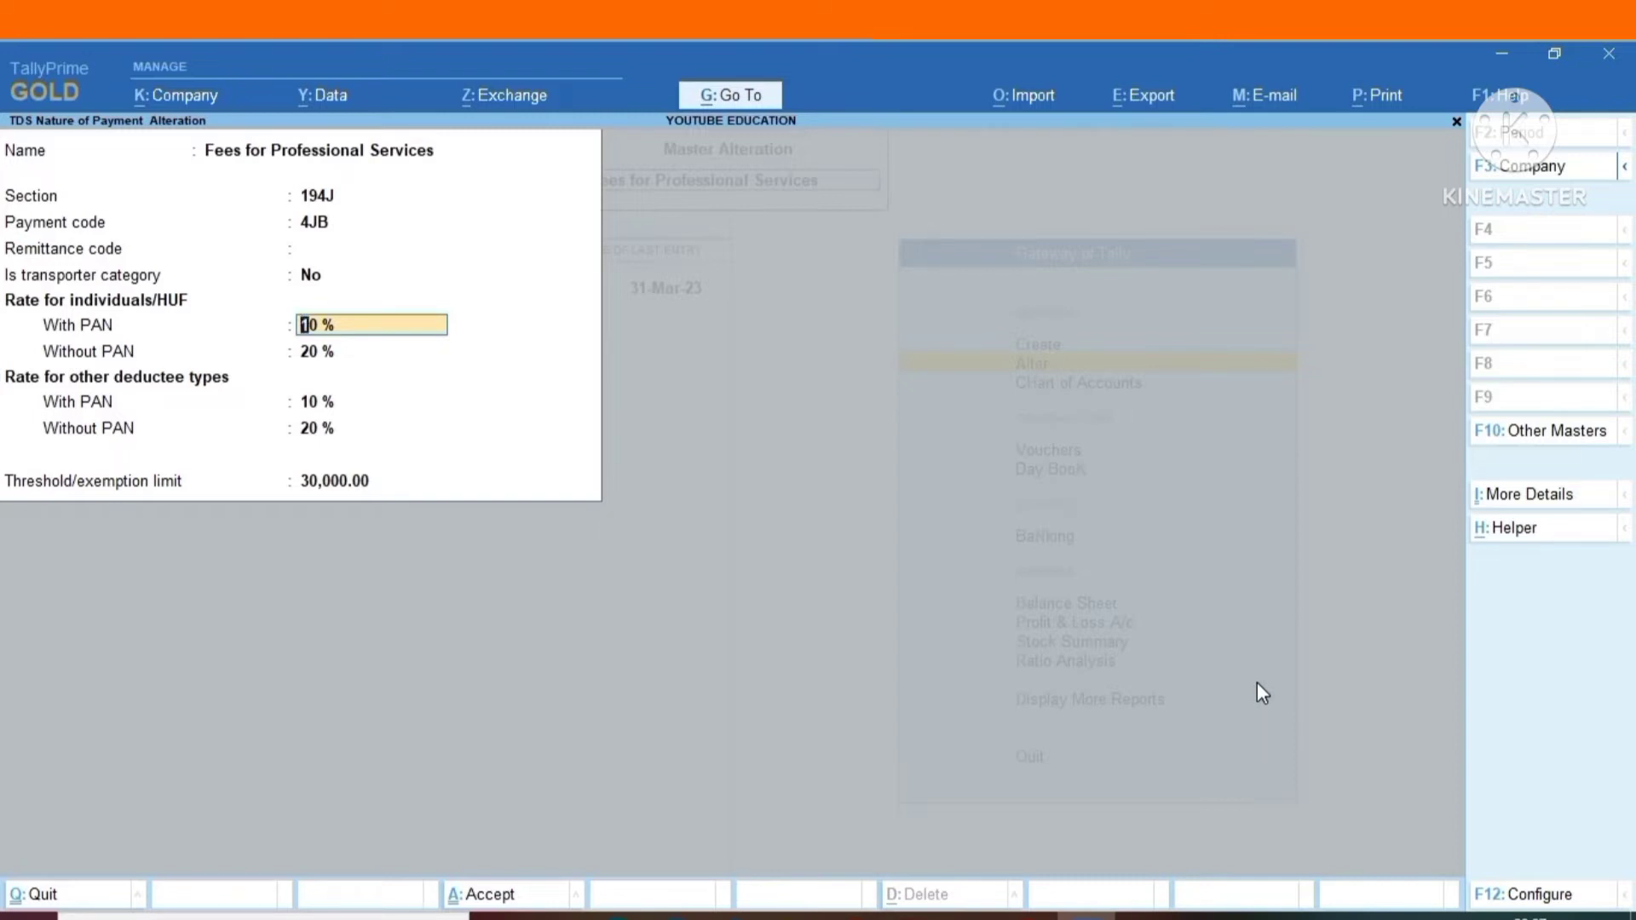
{"action": "key", "text": "BackSpace"}
{"action": "key", "text": "Escape"}
{"action": "key", "text": "y"}
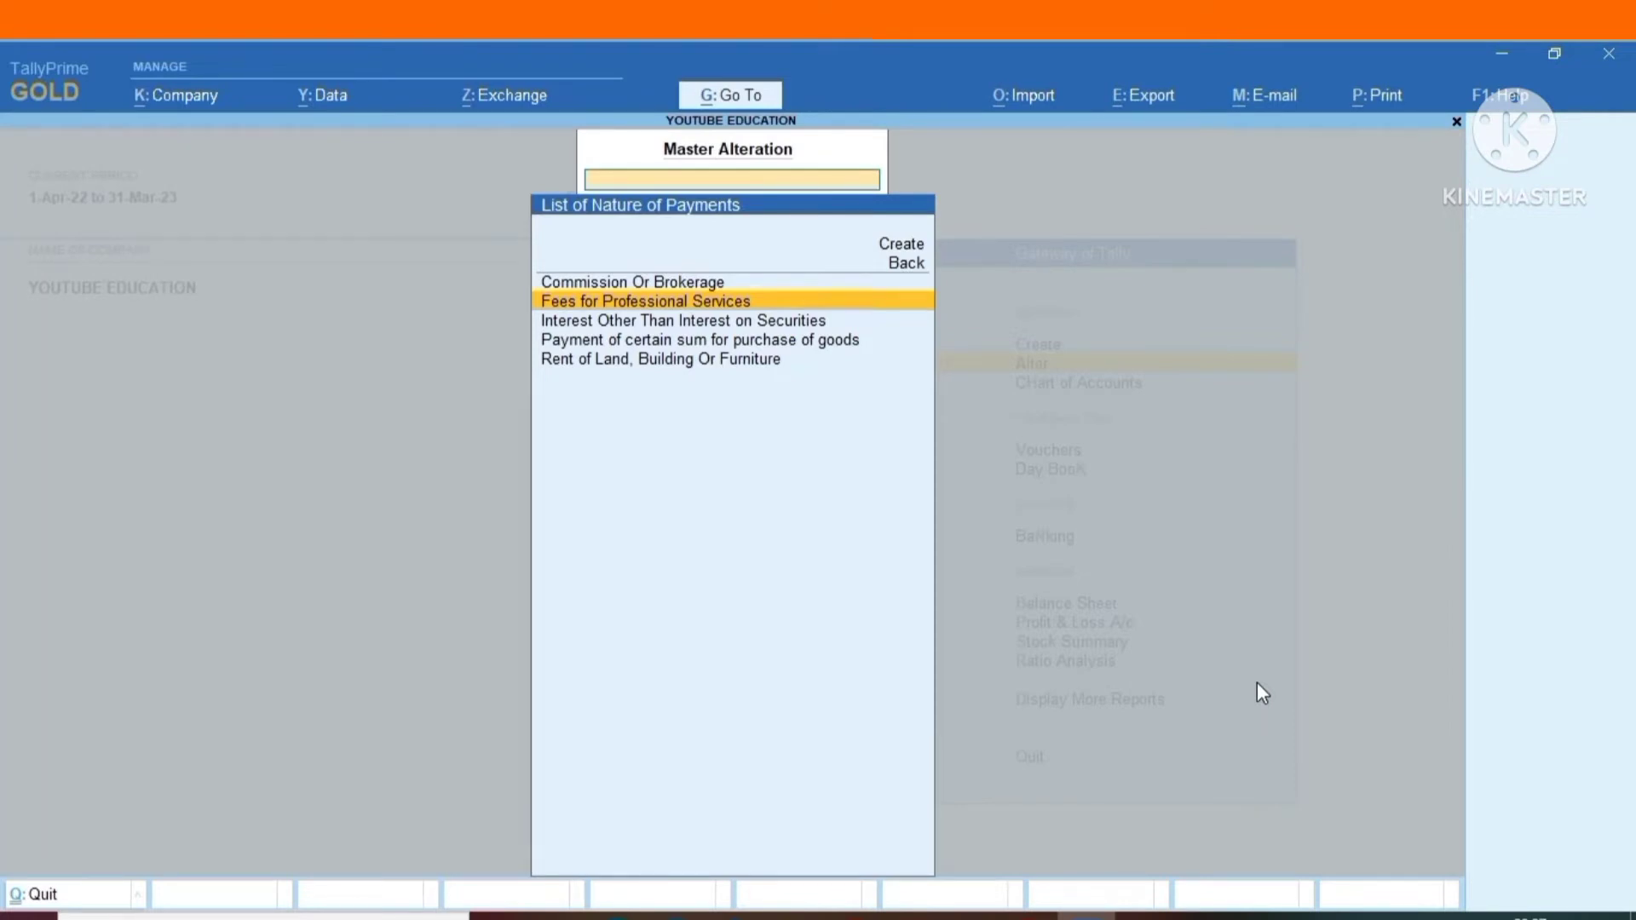
Check the section, codes, rates and threshold of Interest Other Than Interest on Securities, and leave it without saving.
{"action": "key", "text": "Down"}
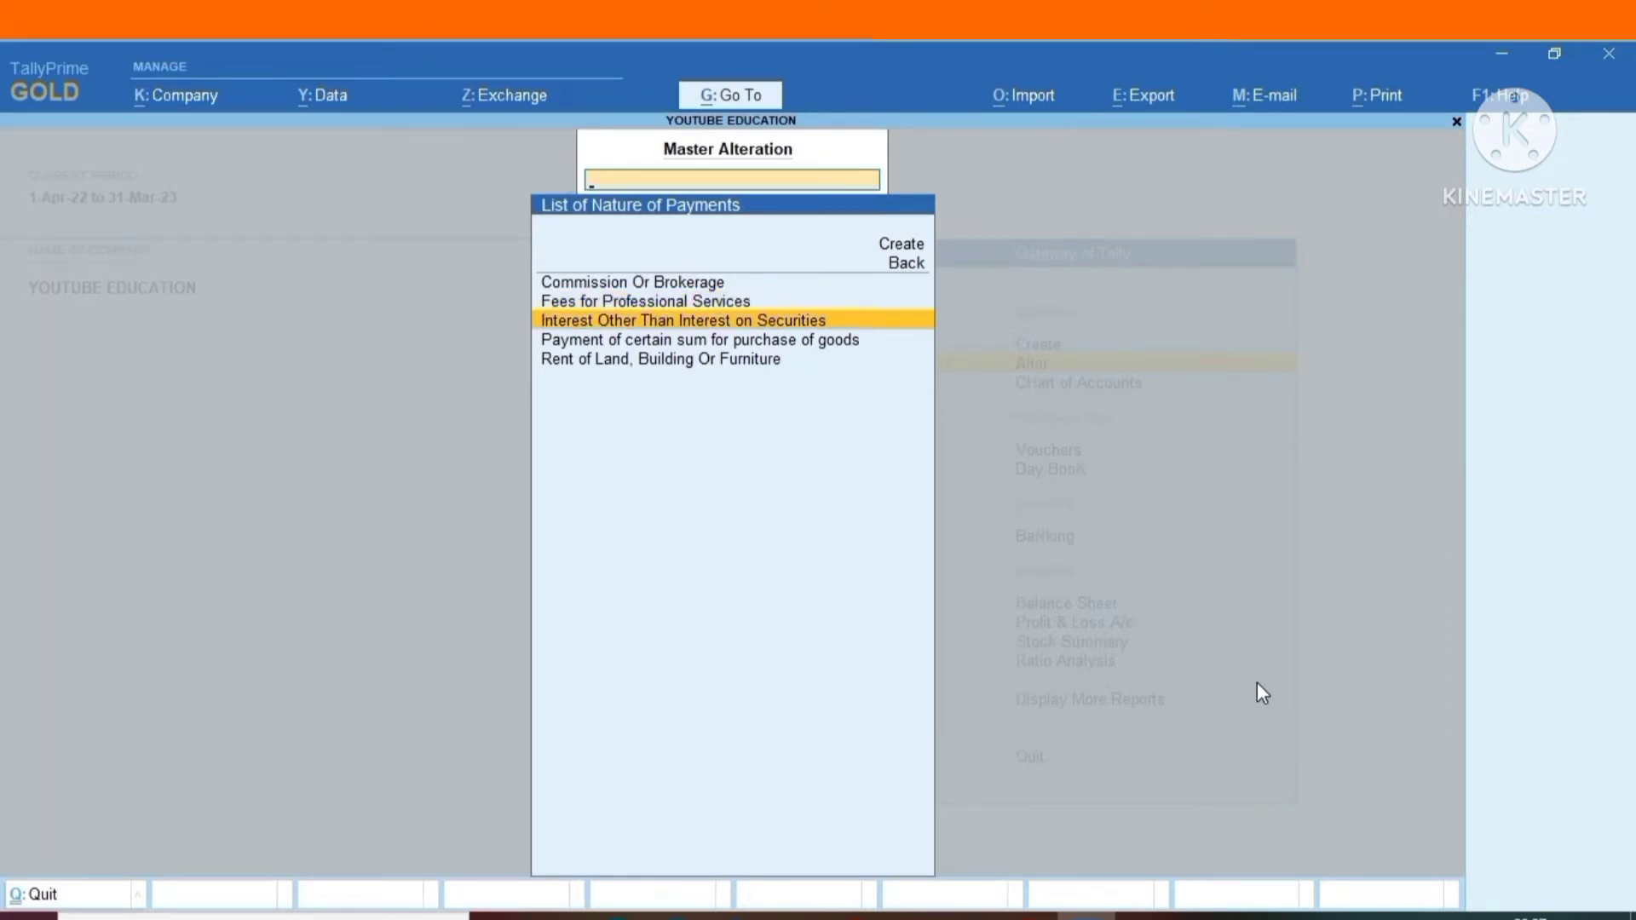
{"action": "key", "text": "Return"}
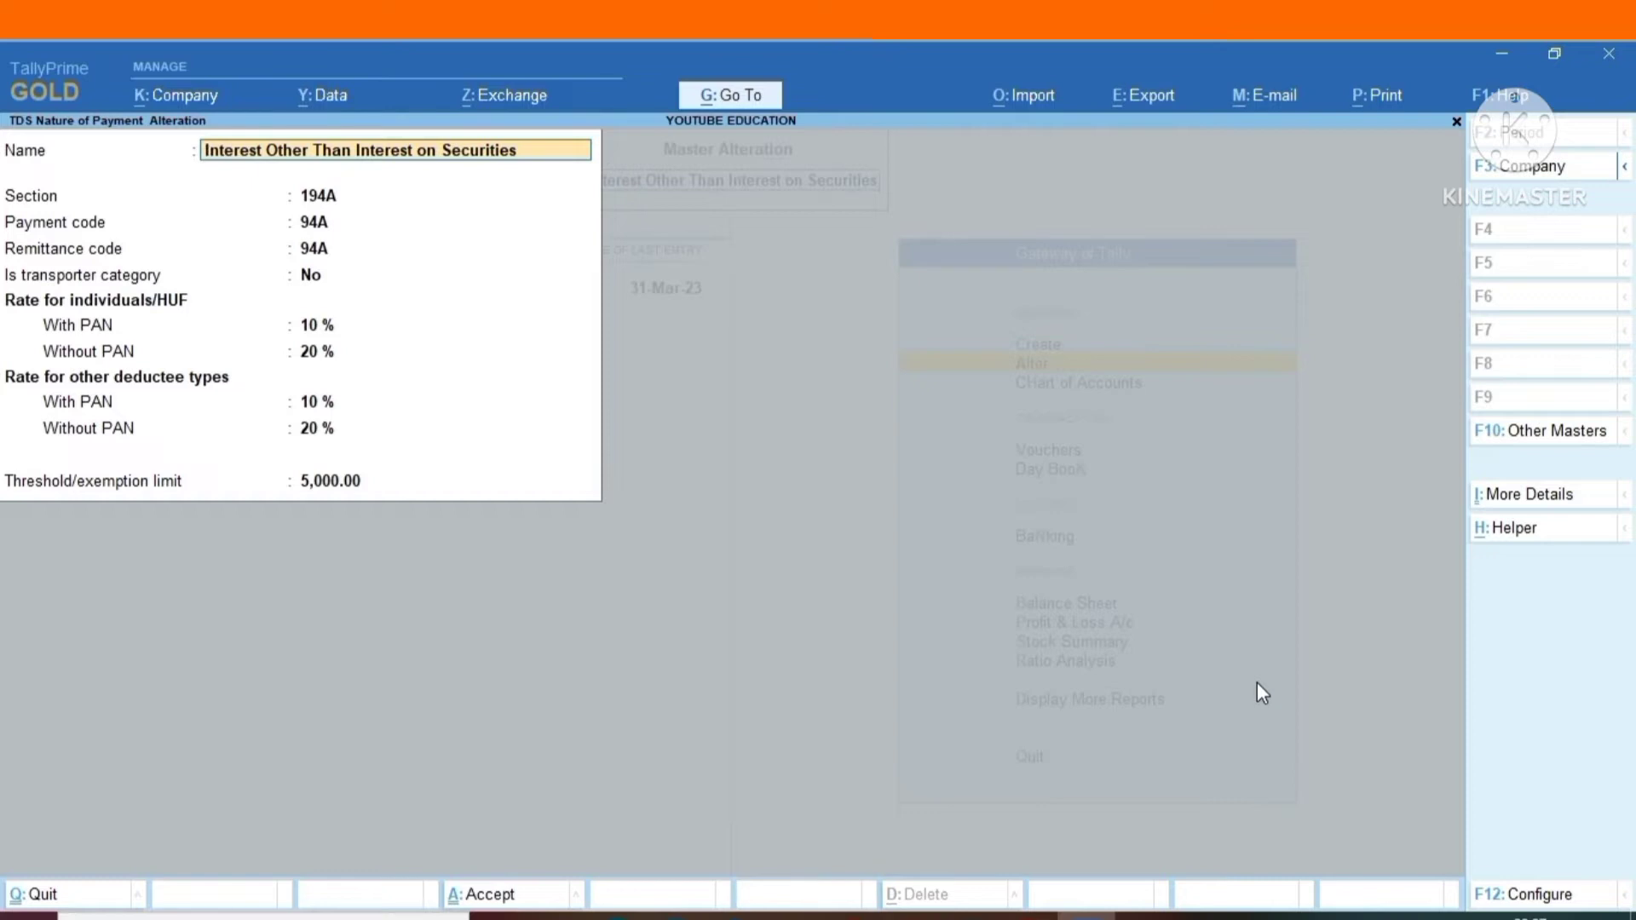
{"action": "key", "text": "BackSpace"}
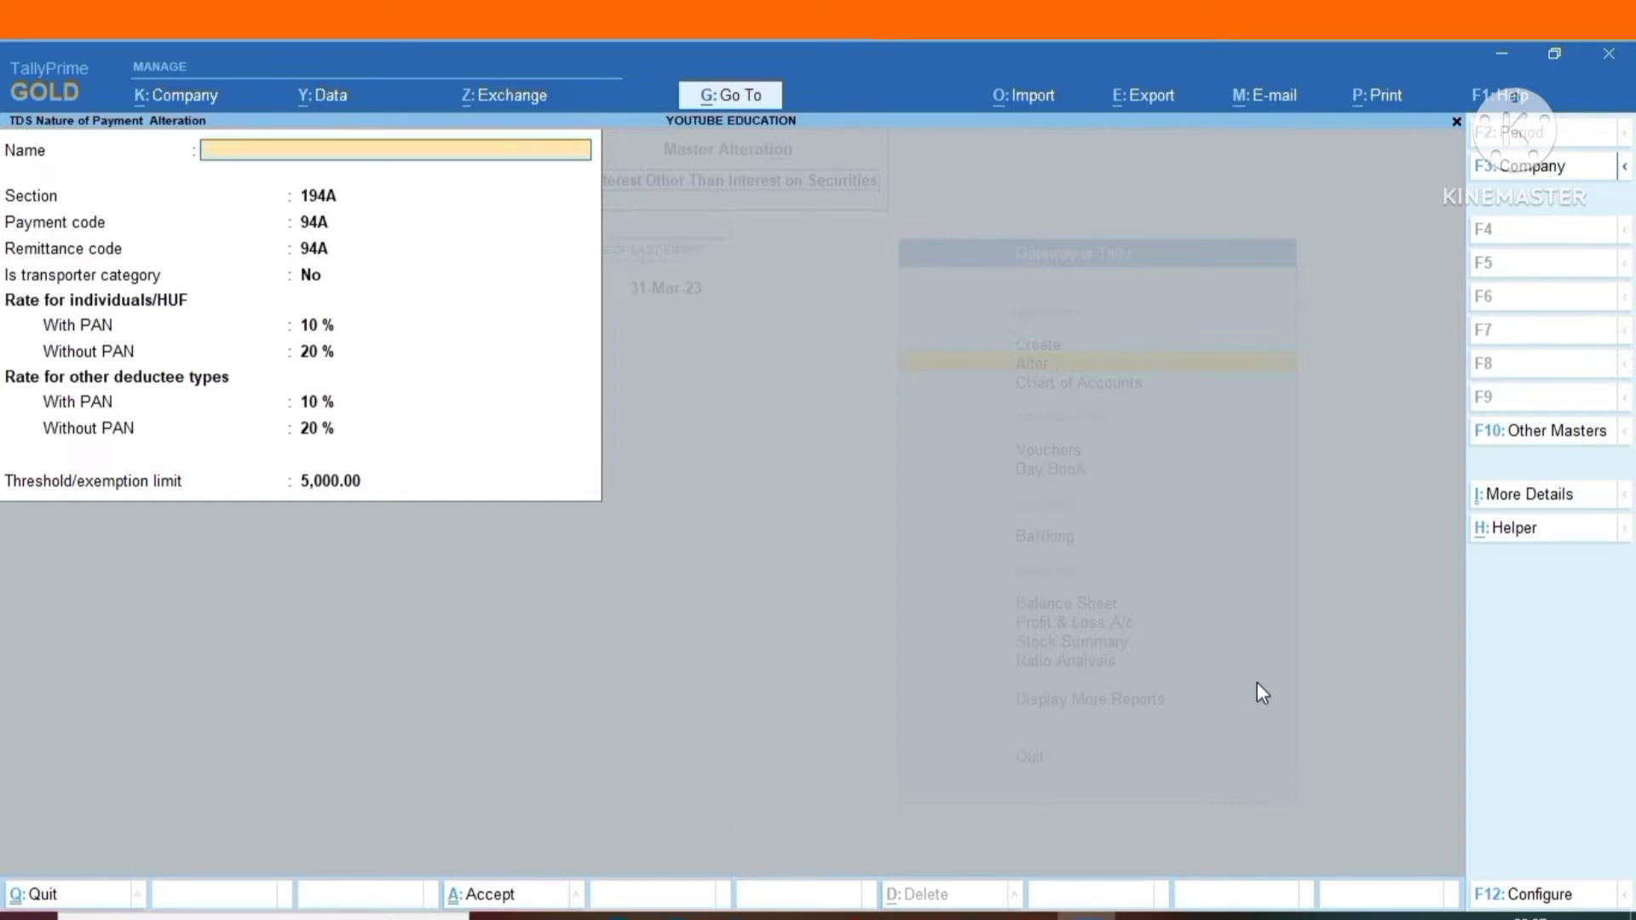
{"action": "key", "text": "Escape"}
{"action": "key", "text": "y"}
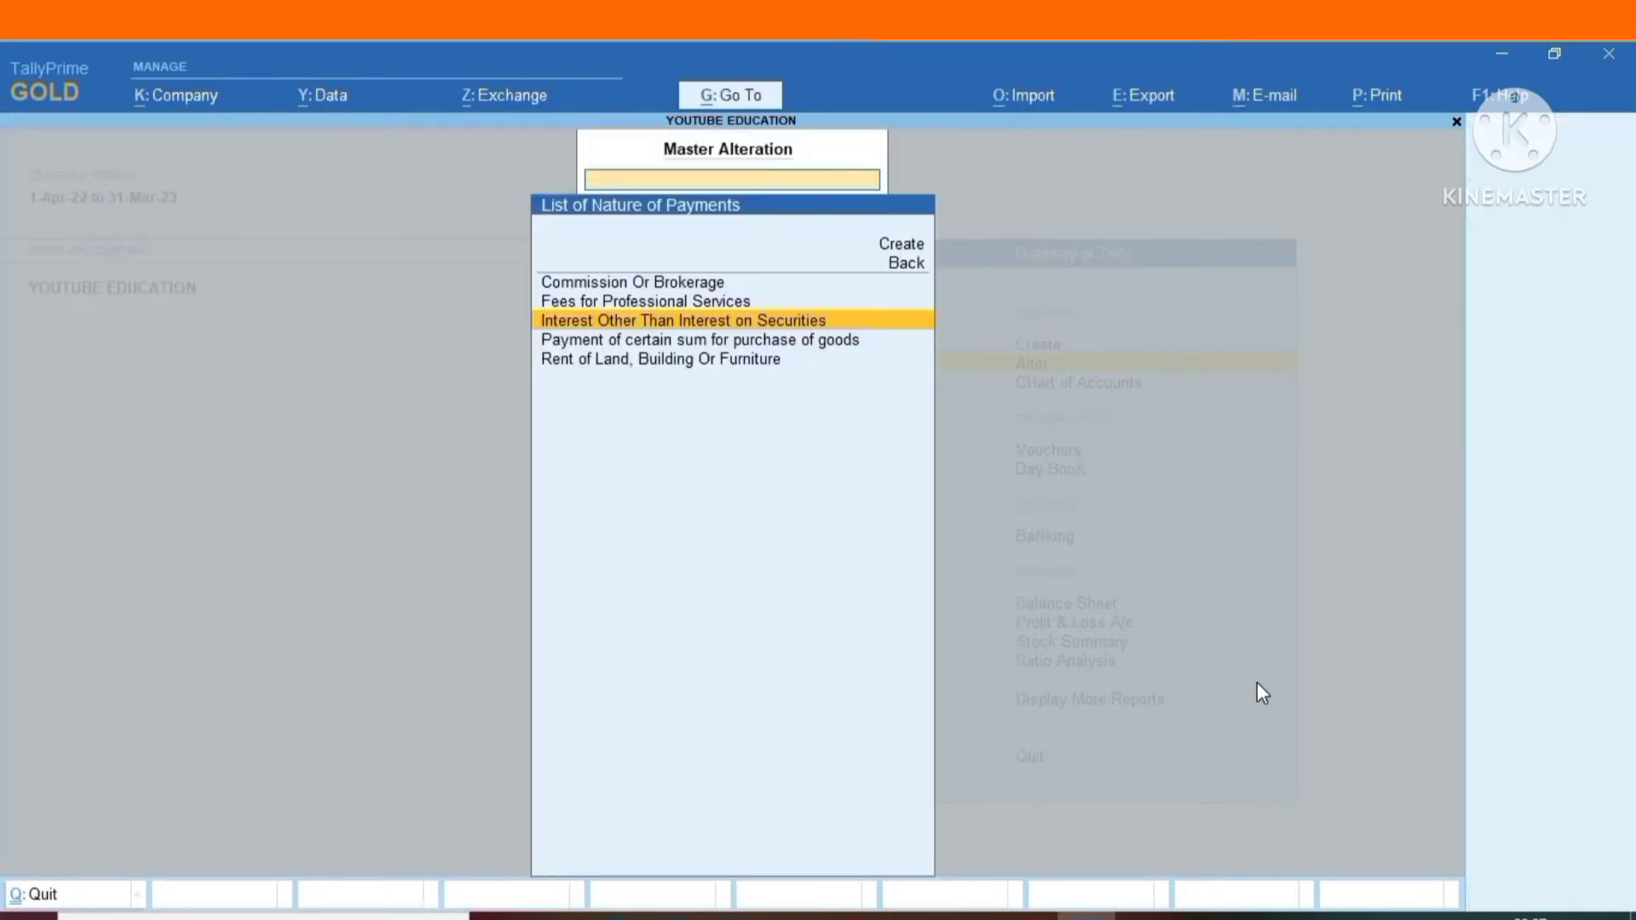
In the Payment of certain sum for purchase of goods master, set the individuals/HUF rate without PAN to 5 %.
{"action": "key", "text": "Down"}
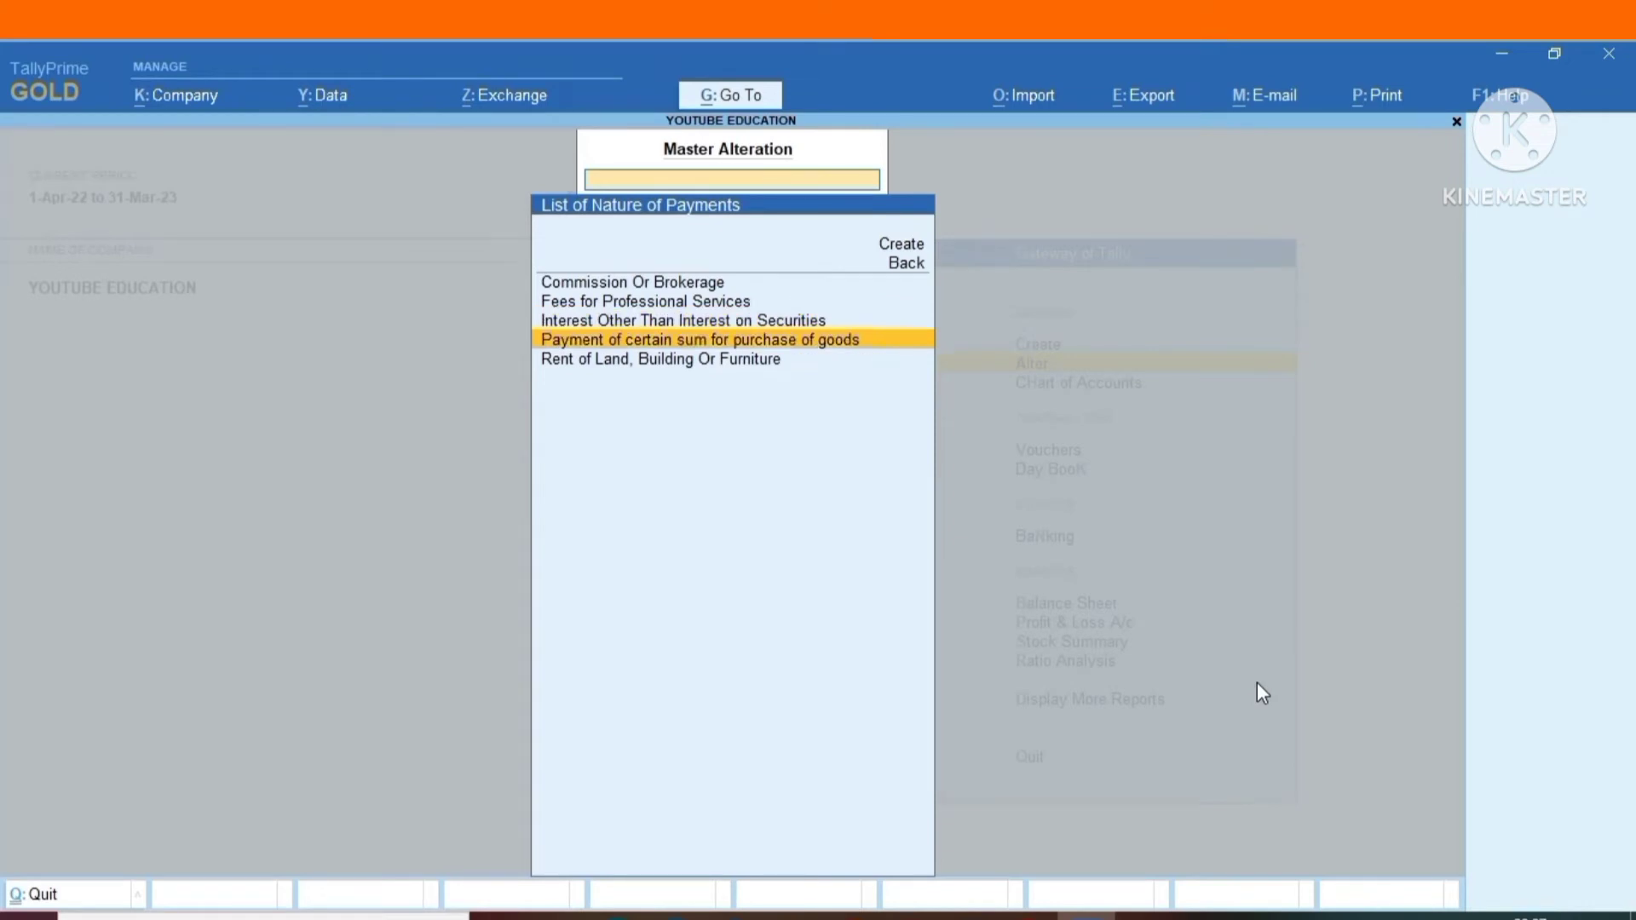
{"action": "key", "text": "Return"}
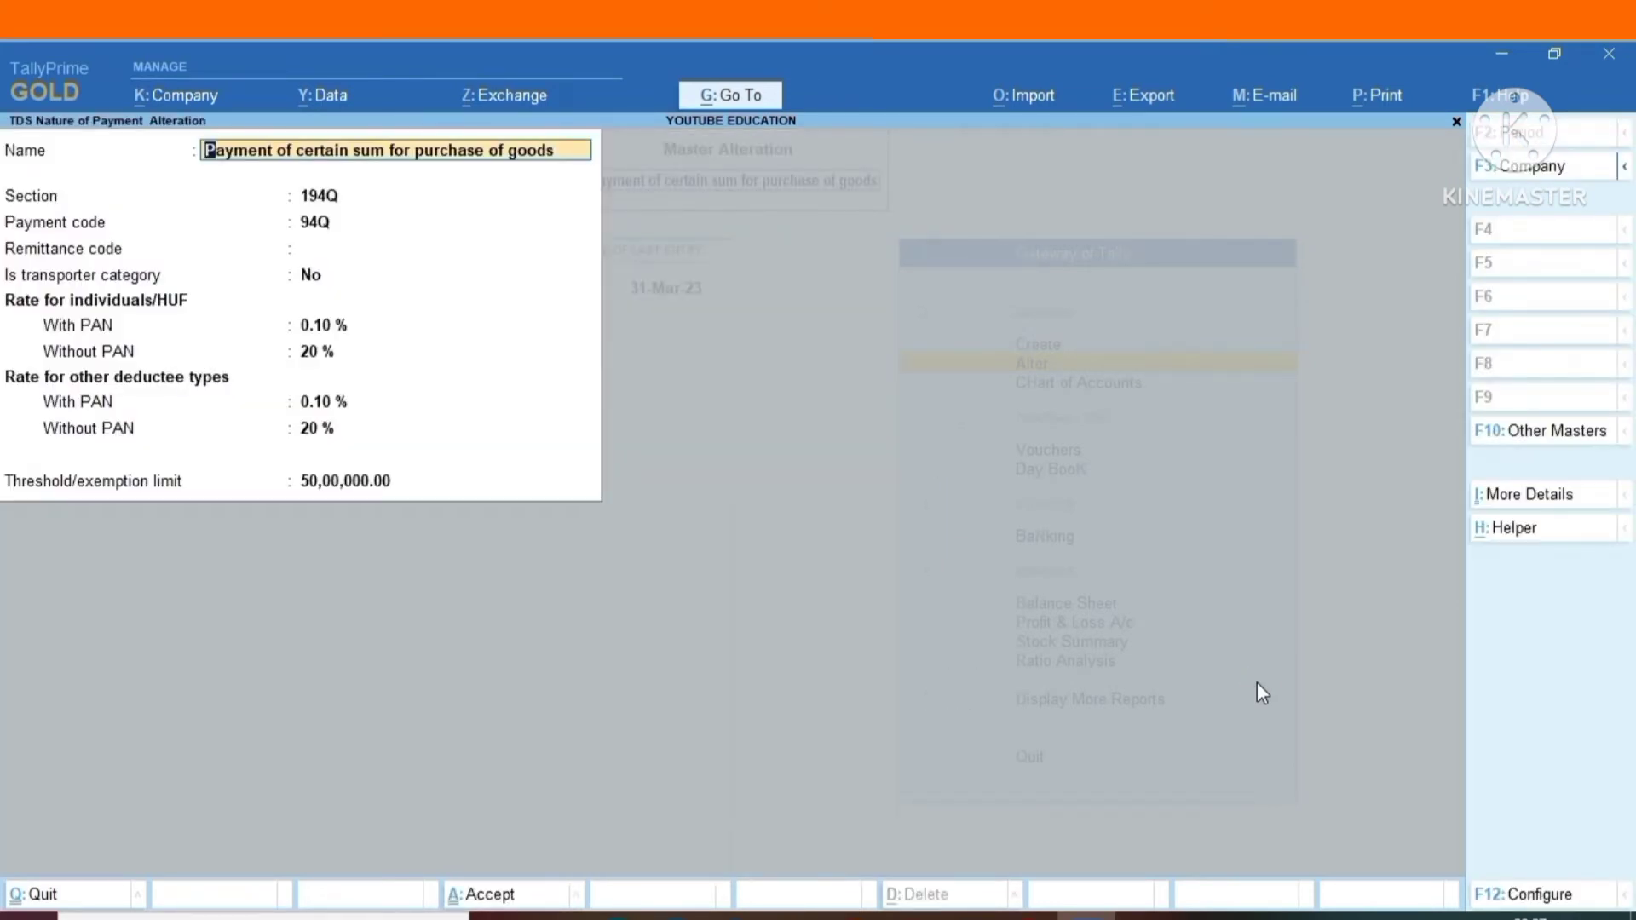
{"action": "key", "text": "Return"}
{"action": "key", "text": "Return"}
{"action": "key", "text": "Return"}
{"action": "key", "text": "Return"}
{"action": "key", "text": "Return"}
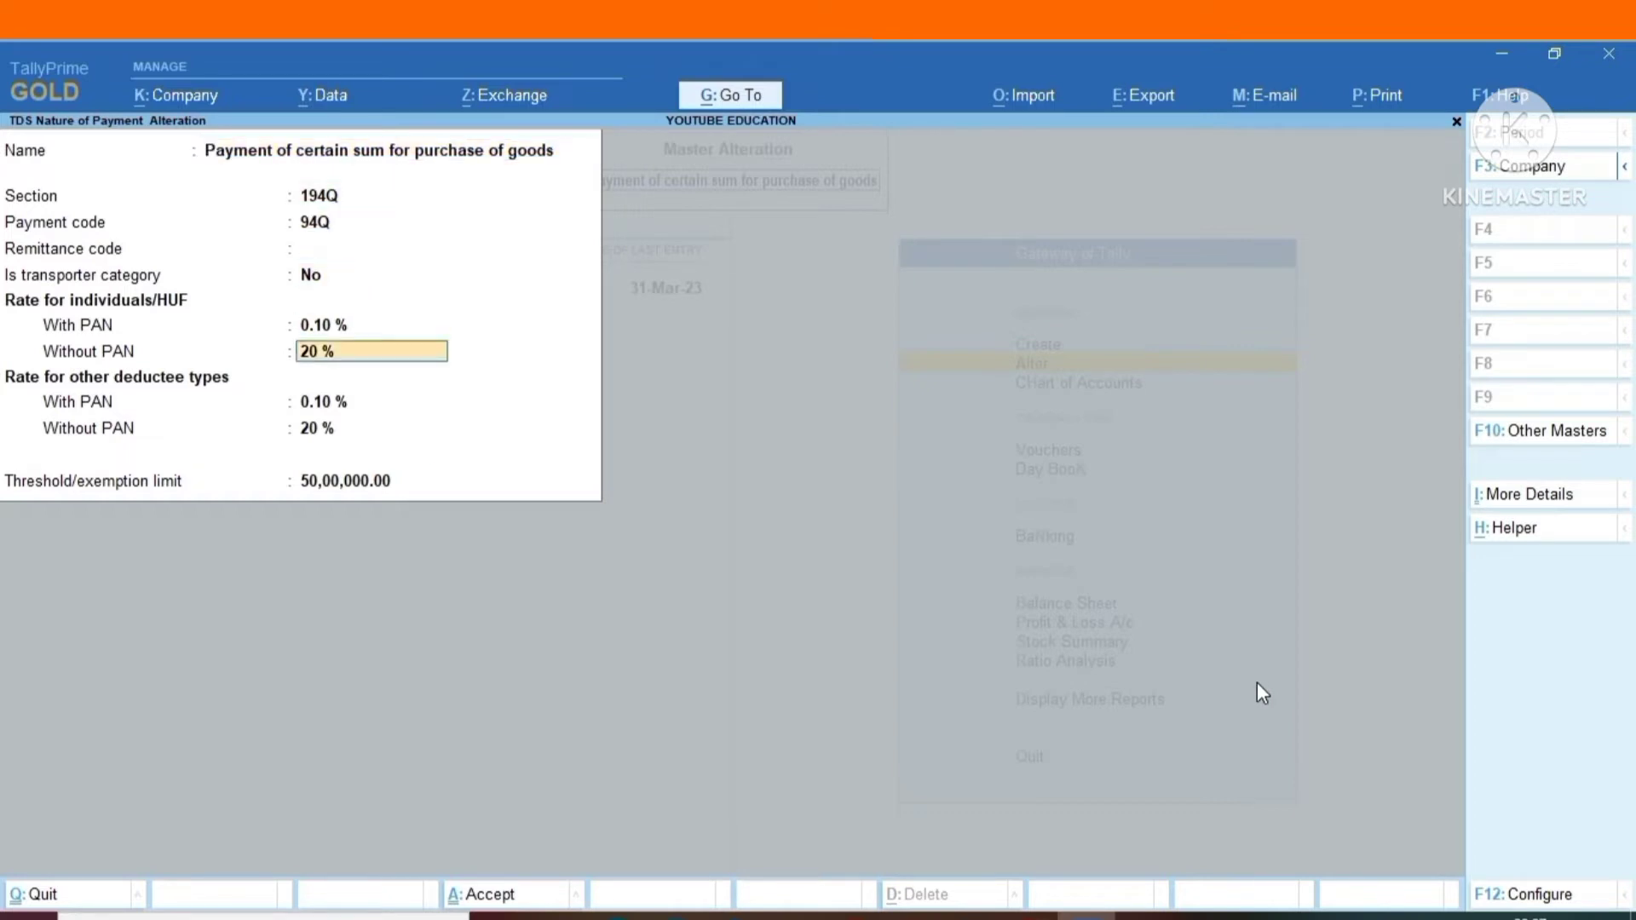
{"action": "type", "text": "5"}
Set the without-PAN rate for other deductee types to 5 % and save the purchase of goods nature of payment.
{"action": "key", "text": "Return"}
{"action": "key", "text": "Return"}
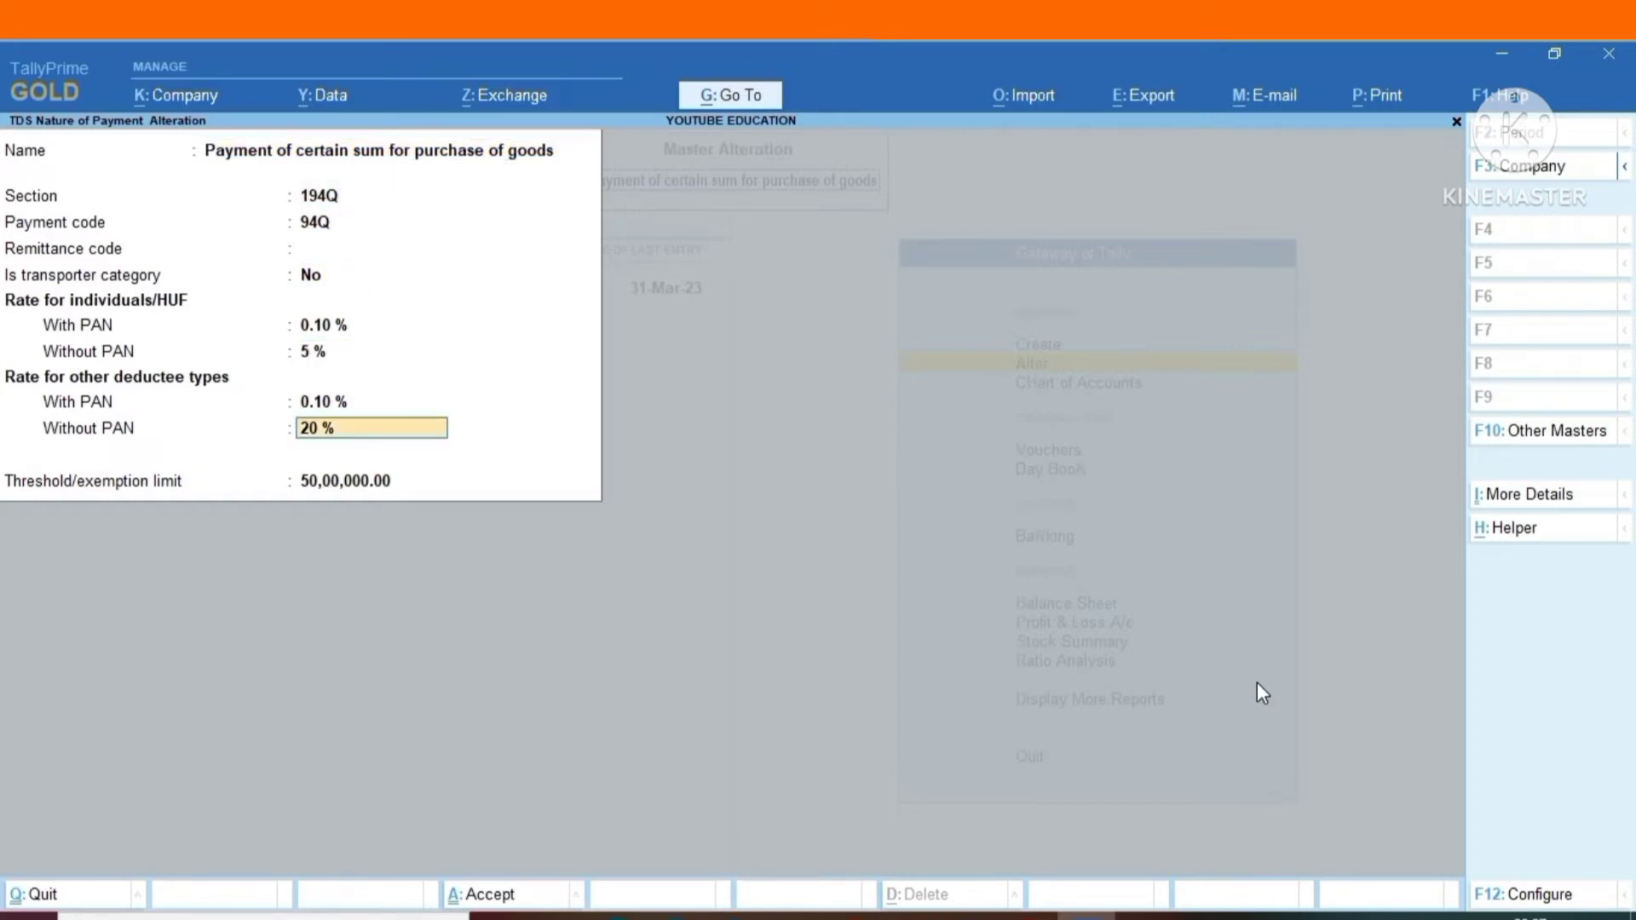
{"action": "type", "text": "5"}
{"action": "key", "text": "Return"}
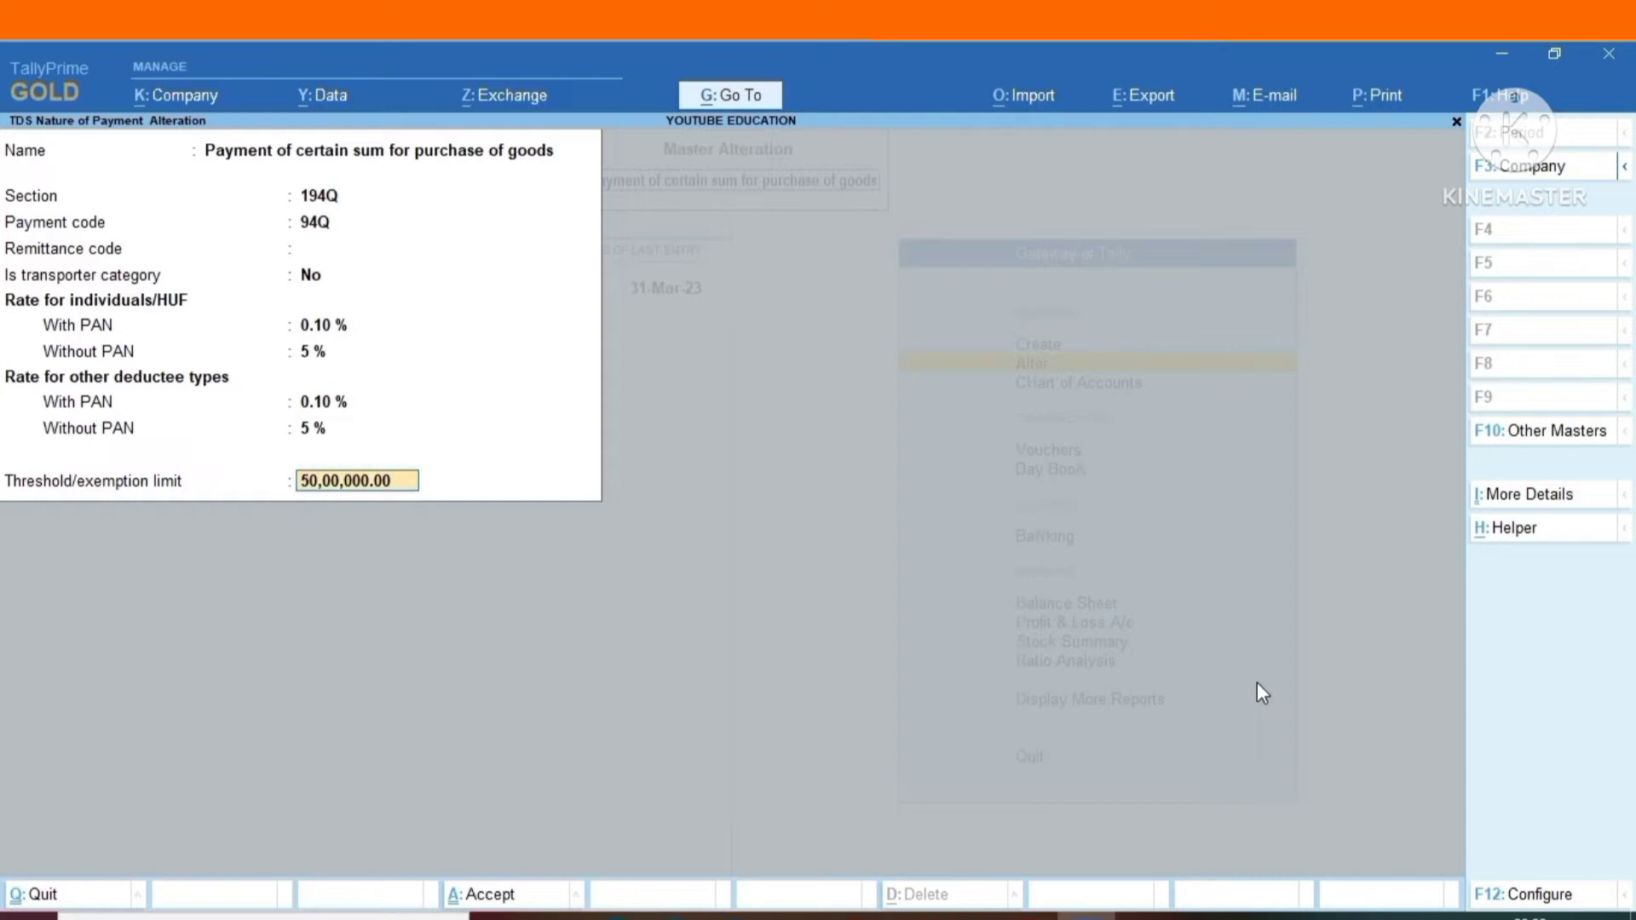
{"action": "key", "text": "ctrl"}
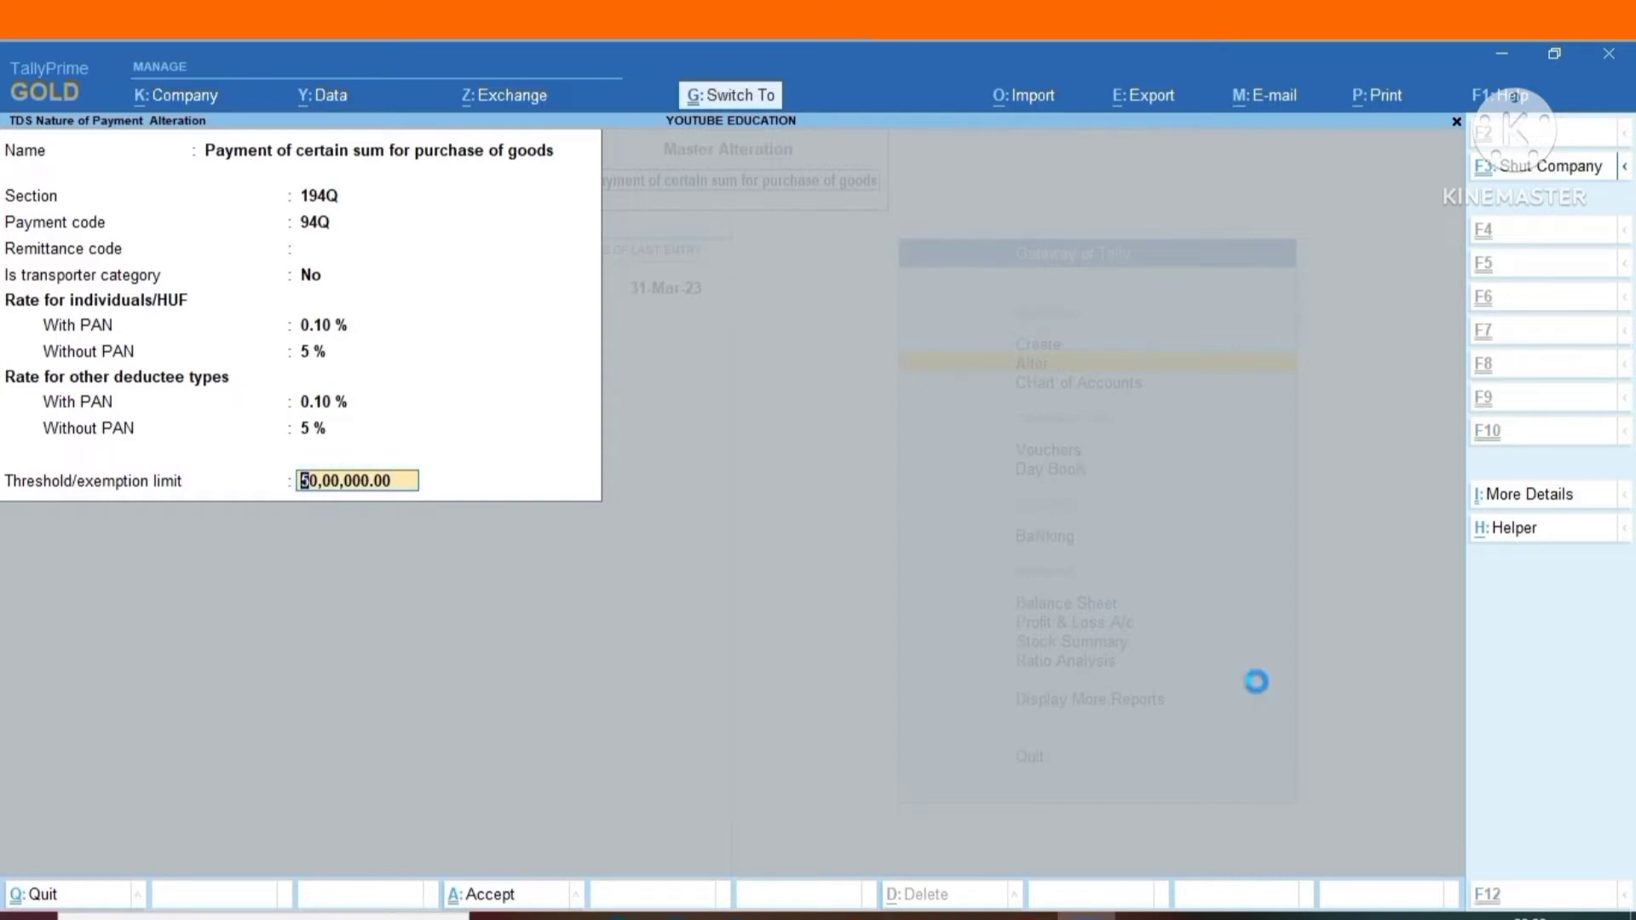
{"action": "key", "text": "ctrl+a"}
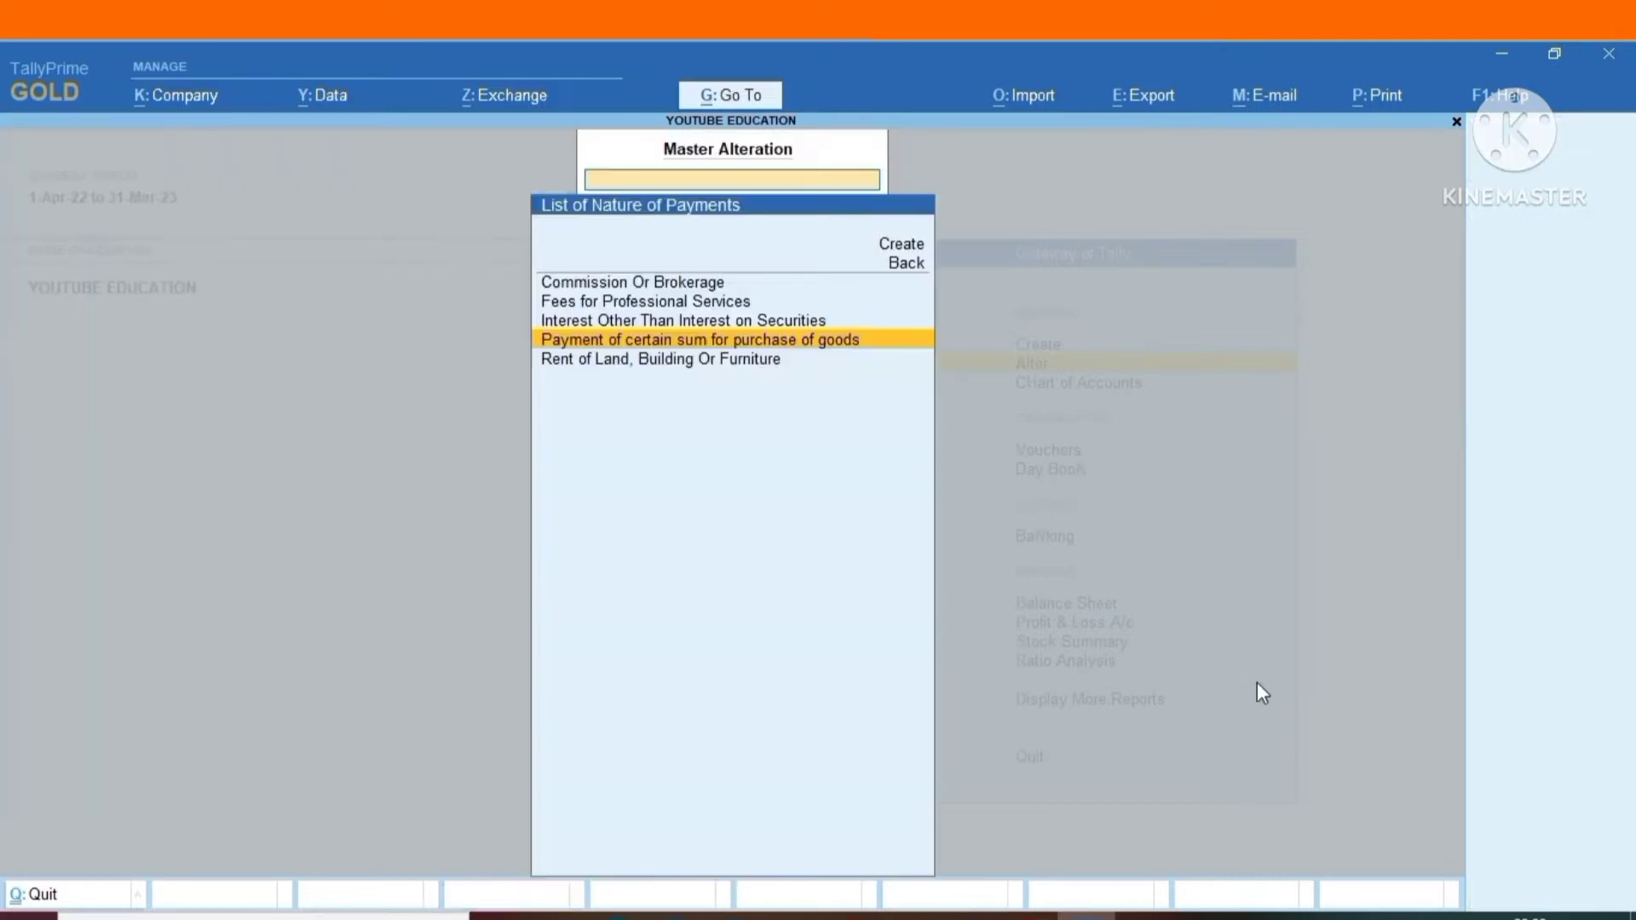
Review the section, payment code, rates and threshold of Rent of Land, Building Or Furniture, and return to the Gateway of Tally without saving.
{"action": "key", "text": "Down"}
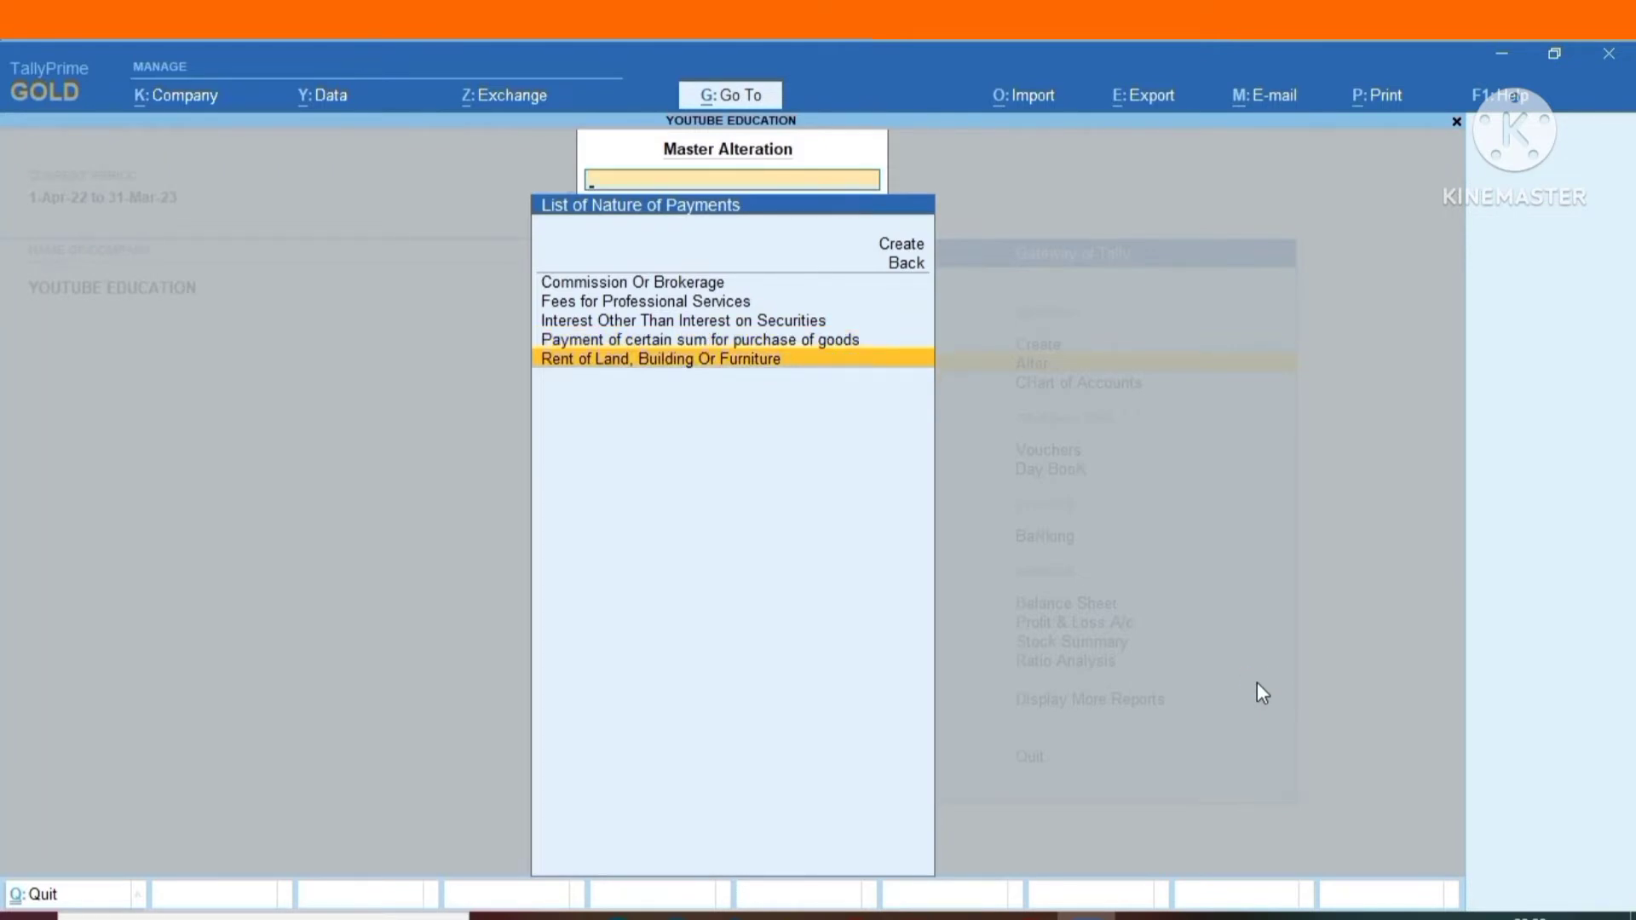
{"action": "key", "text": "Return"}
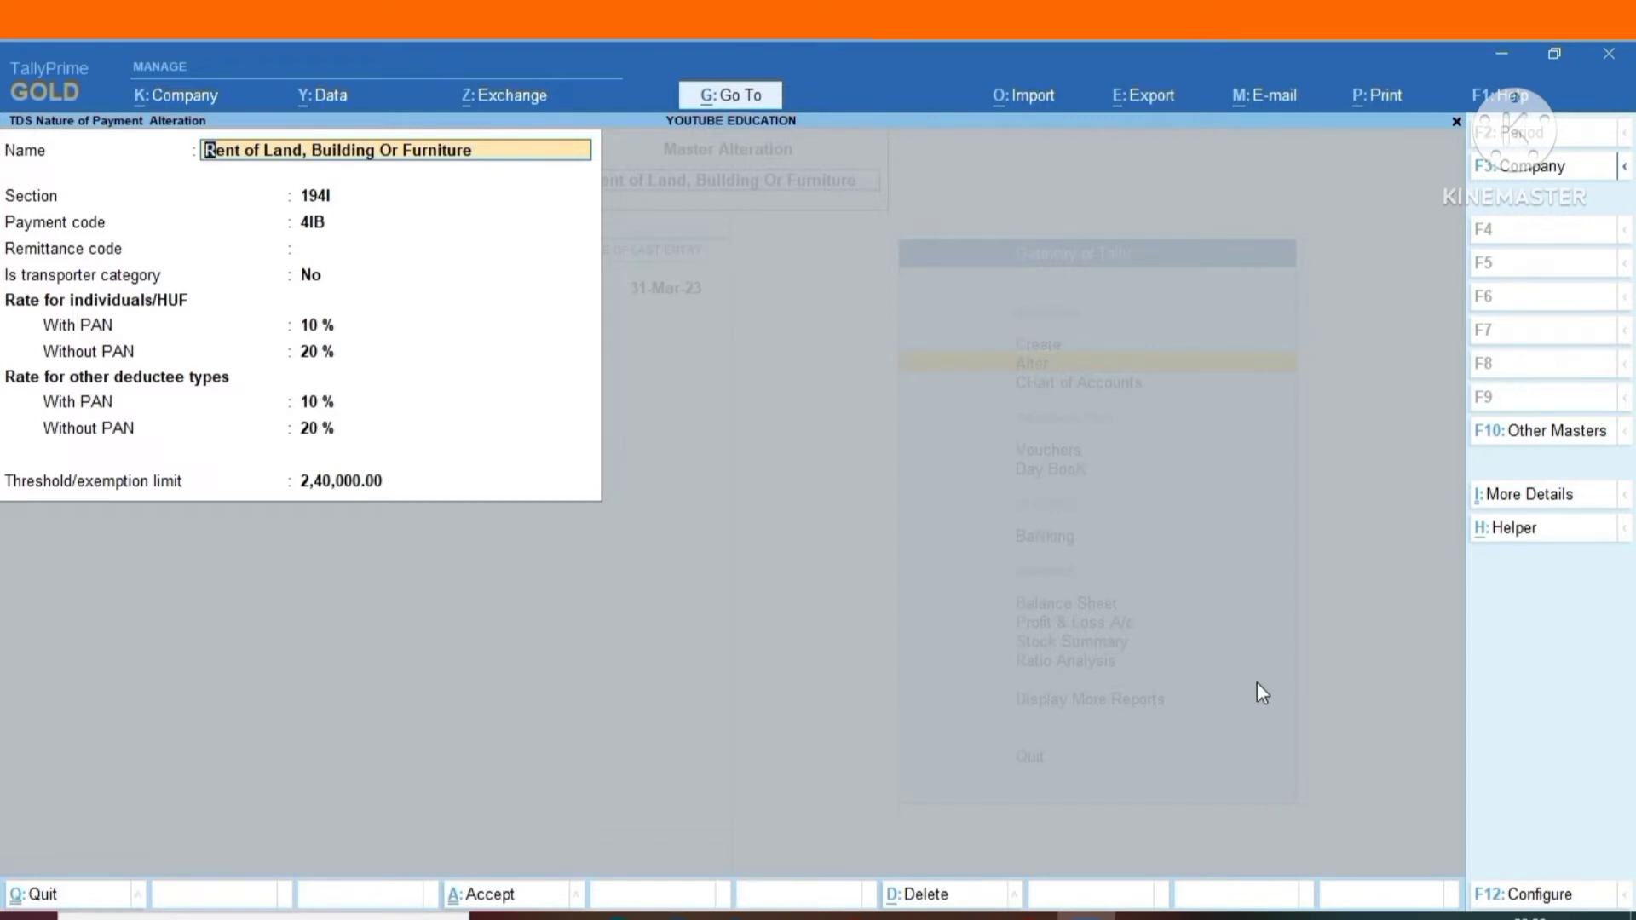
{"action": "key", "text": "BackSpace"}
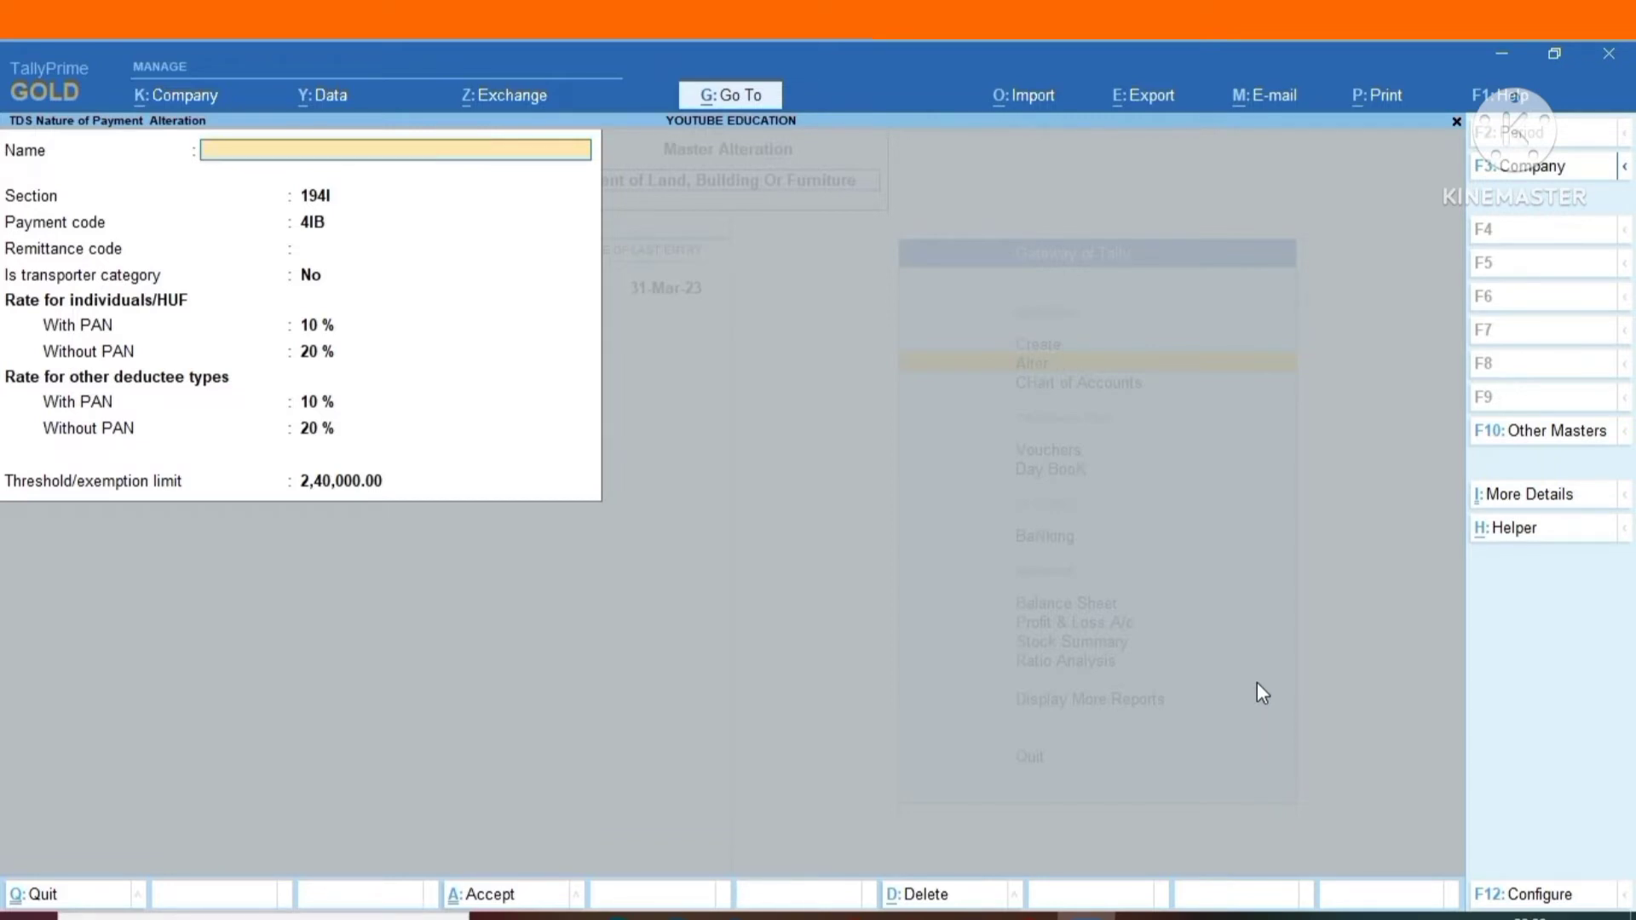
{"action": "key", "text": "Escape"}
{"action": "key", "text": "y"}
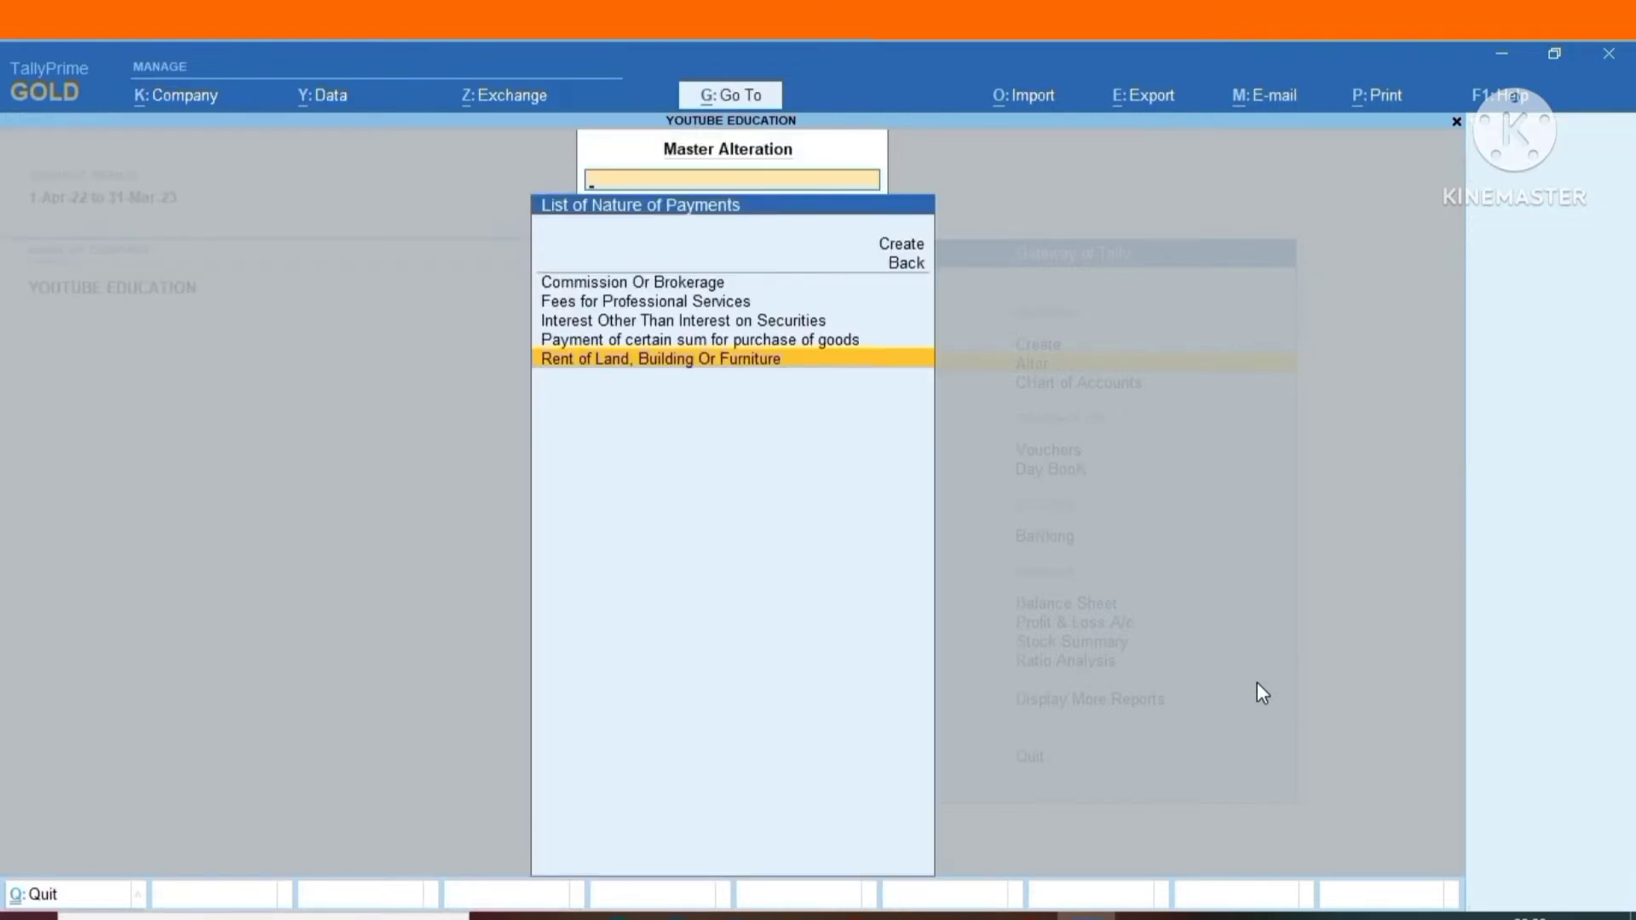
{"action": "key", "text": "Escape"}
{"action": "key", "text": "Escape"}
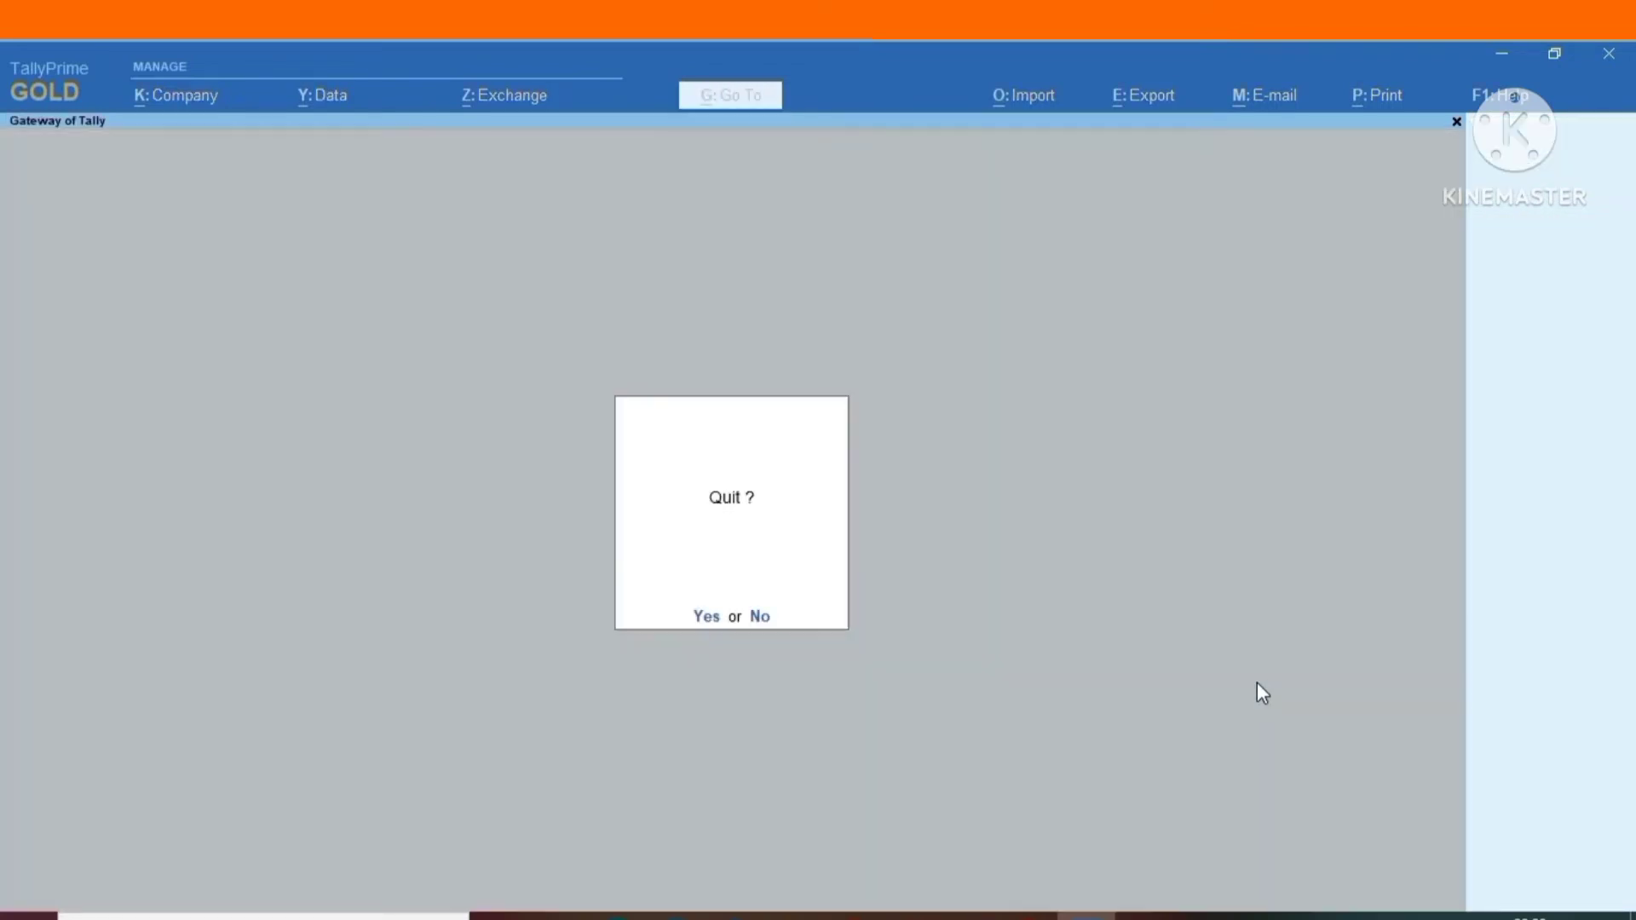
{"action": "key", "text": "Escape"}
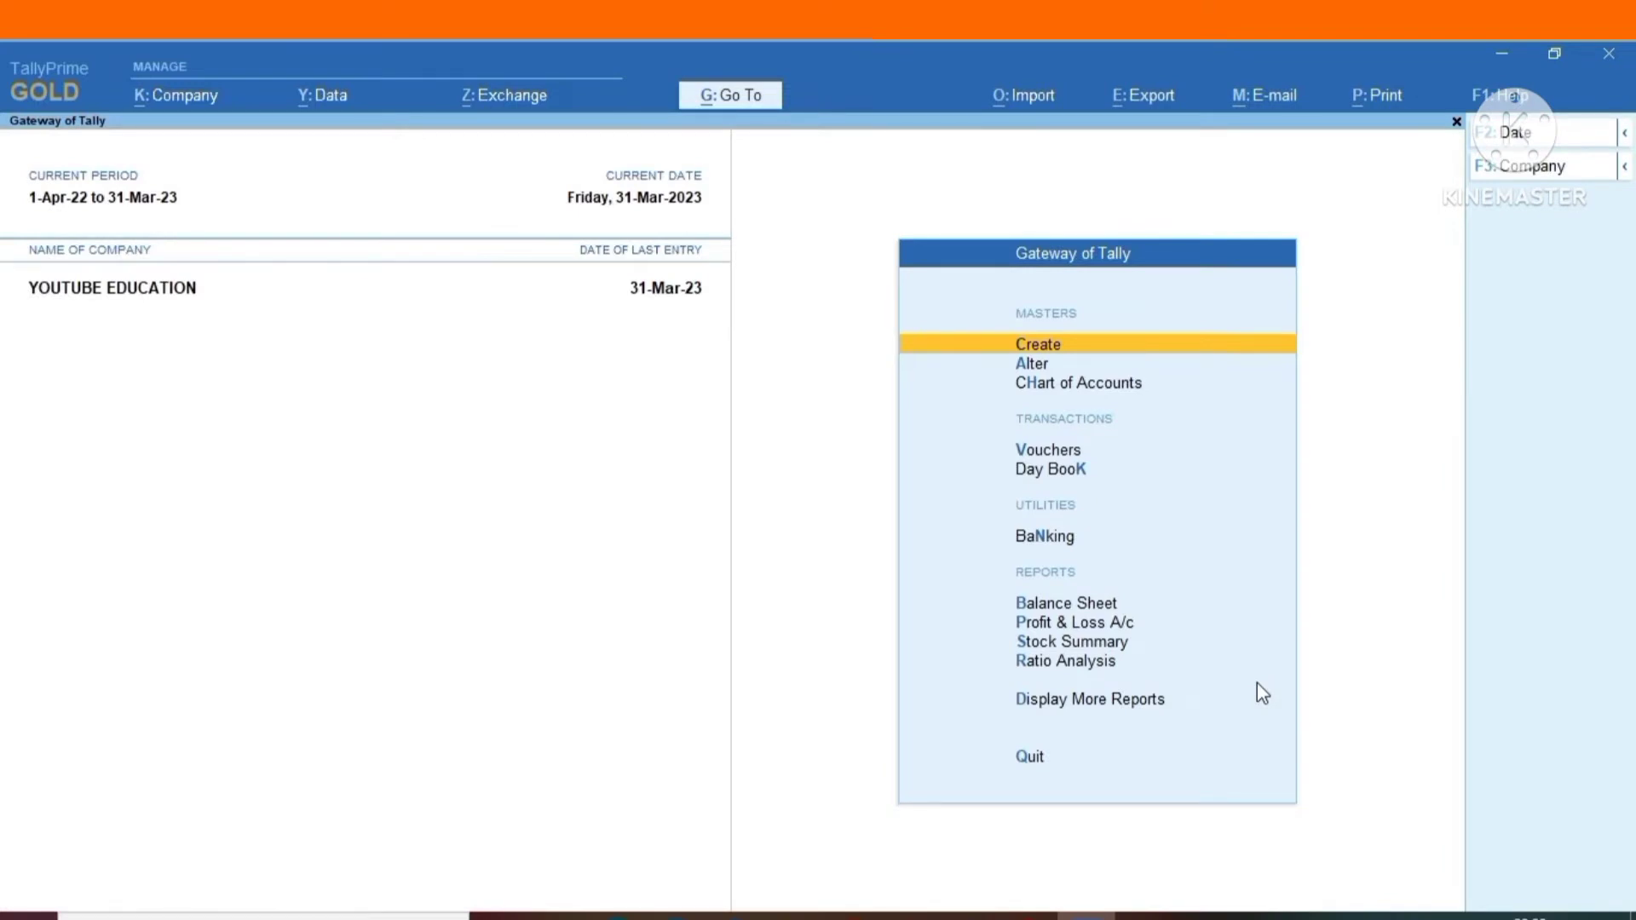
Start a new ledger named SGST without an alias, keeping it under Duties & Taxes.
{"action": "key", "text": "Return"}
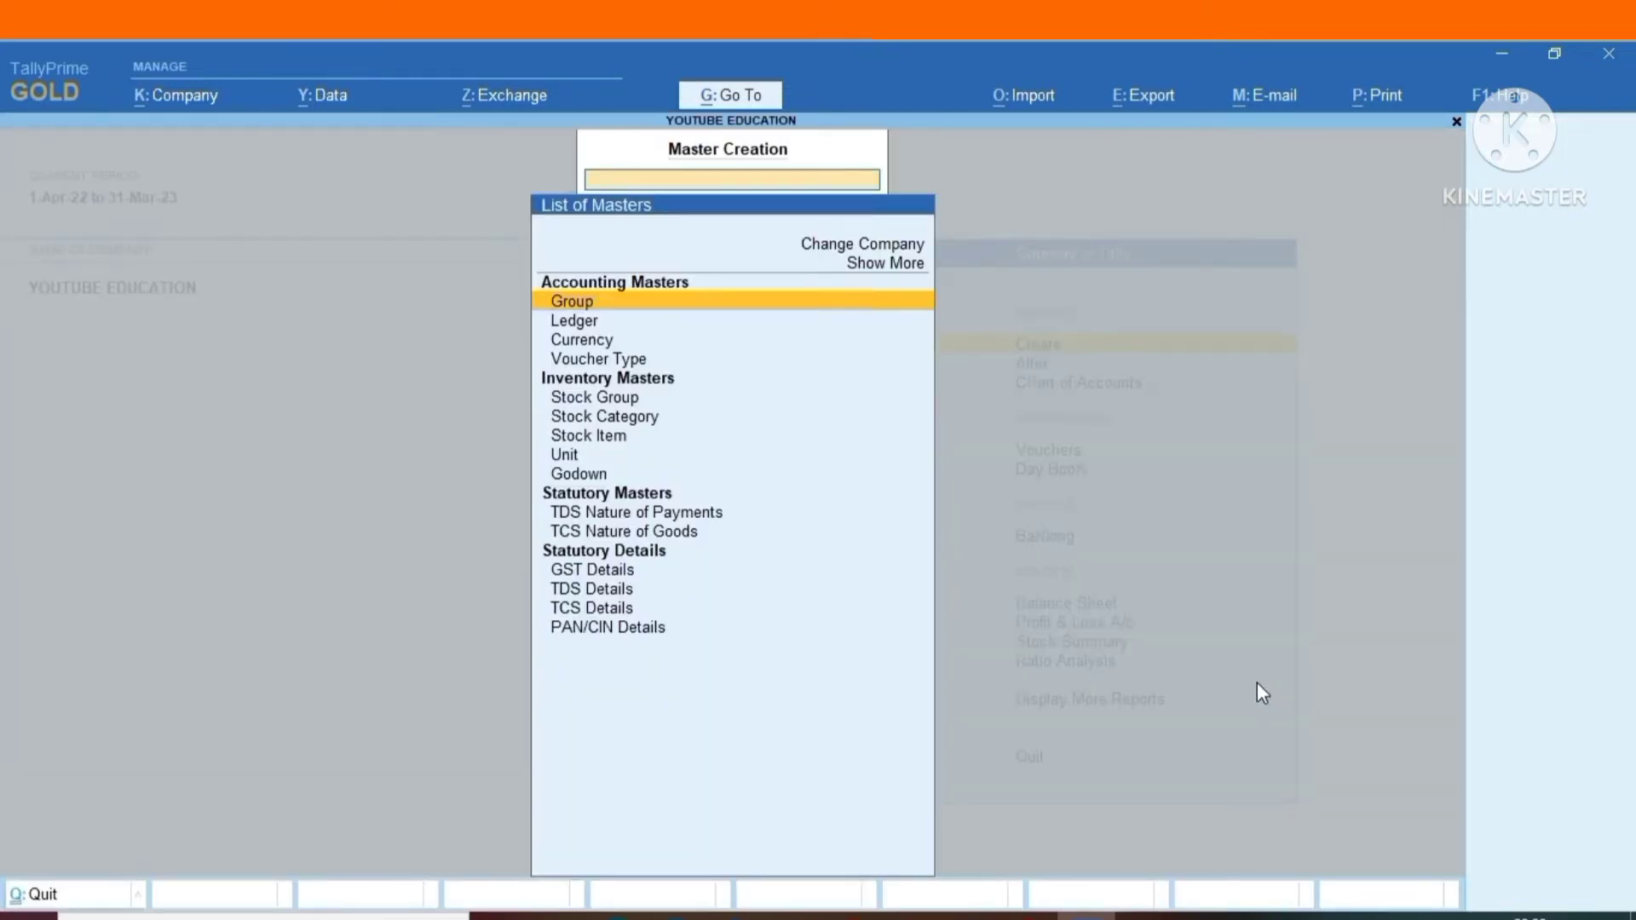
{"action": "key", "text": "Down"}
{"action": "key", "text": "Return"}
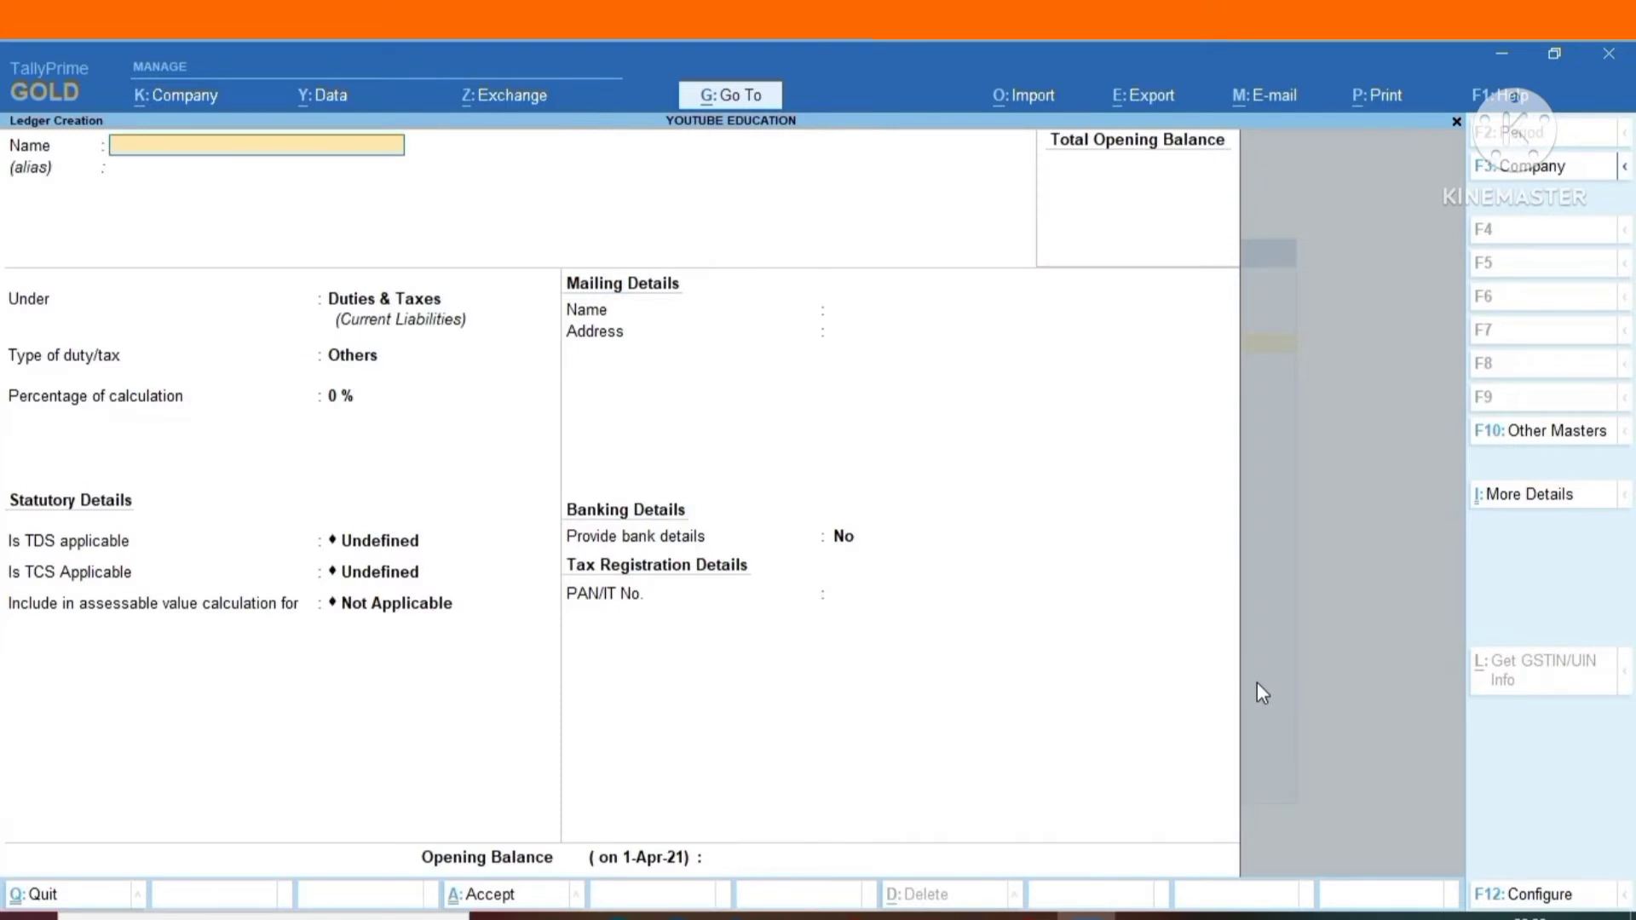
{"action": "type", "text": "SGST"}
{"action": "key", "text": "Return"}
{"action": "key", "text": "Return"}
Set the SGST ledger's duty type to GST and tax type to State Tax, keeping 0 % calculation and Not Applicable rounding.
{"action": "key", "text": "Return"}
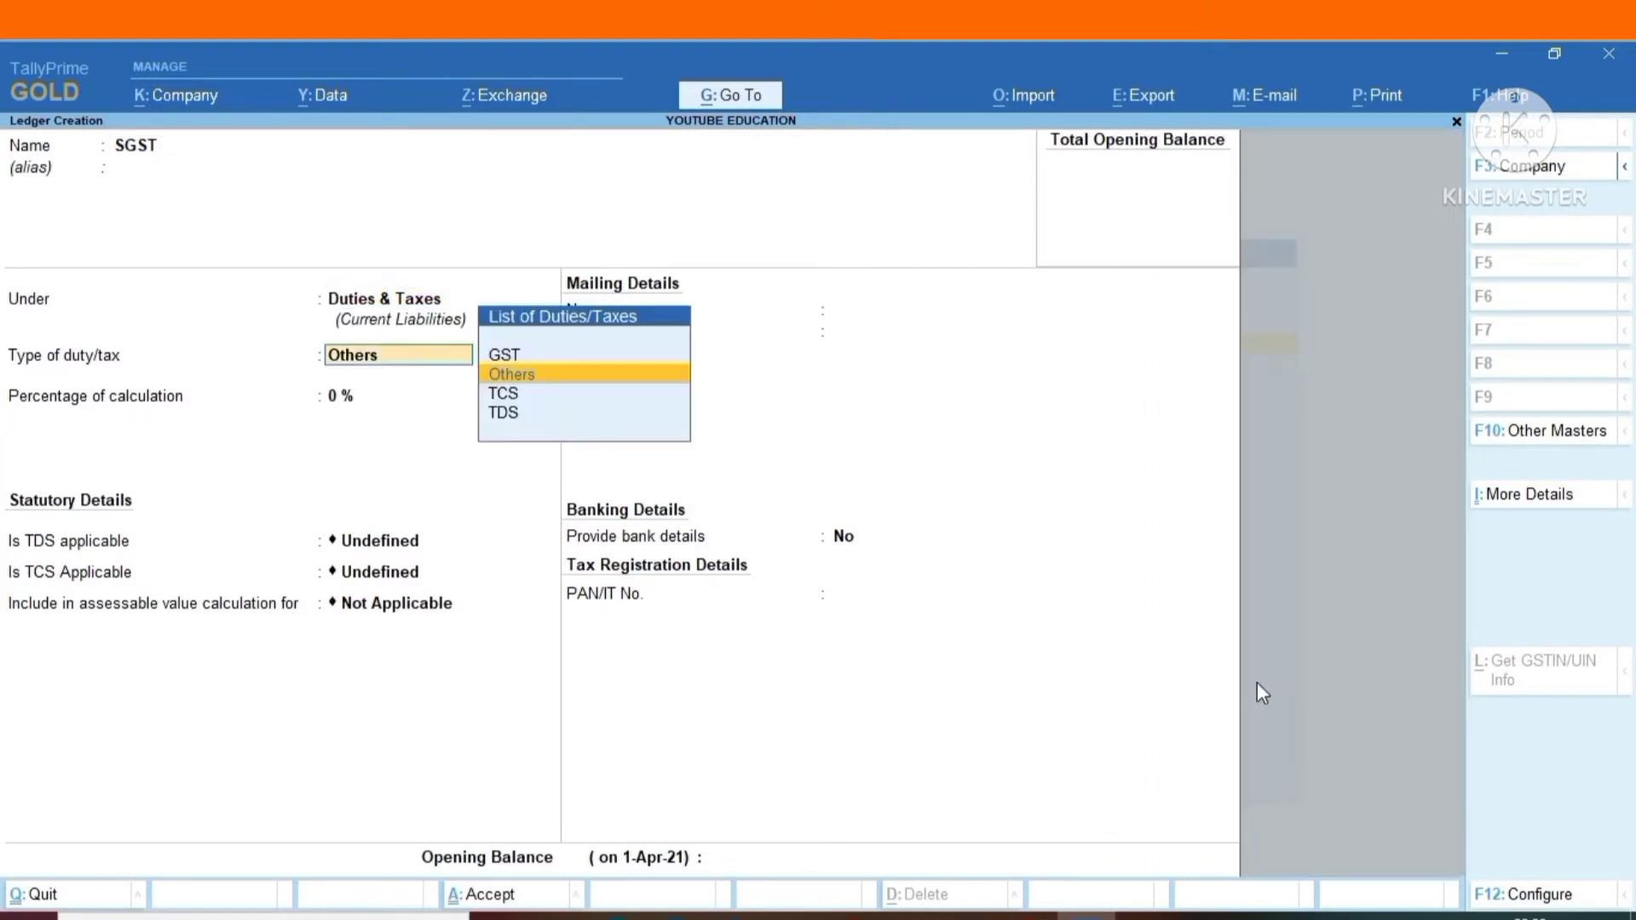
{"action": "key", "text": "Return"}
{"action": "key", "text": "BackSpace"}
{"action": "key", "text": "Up"}
{"action": "key", "text": "Return"}
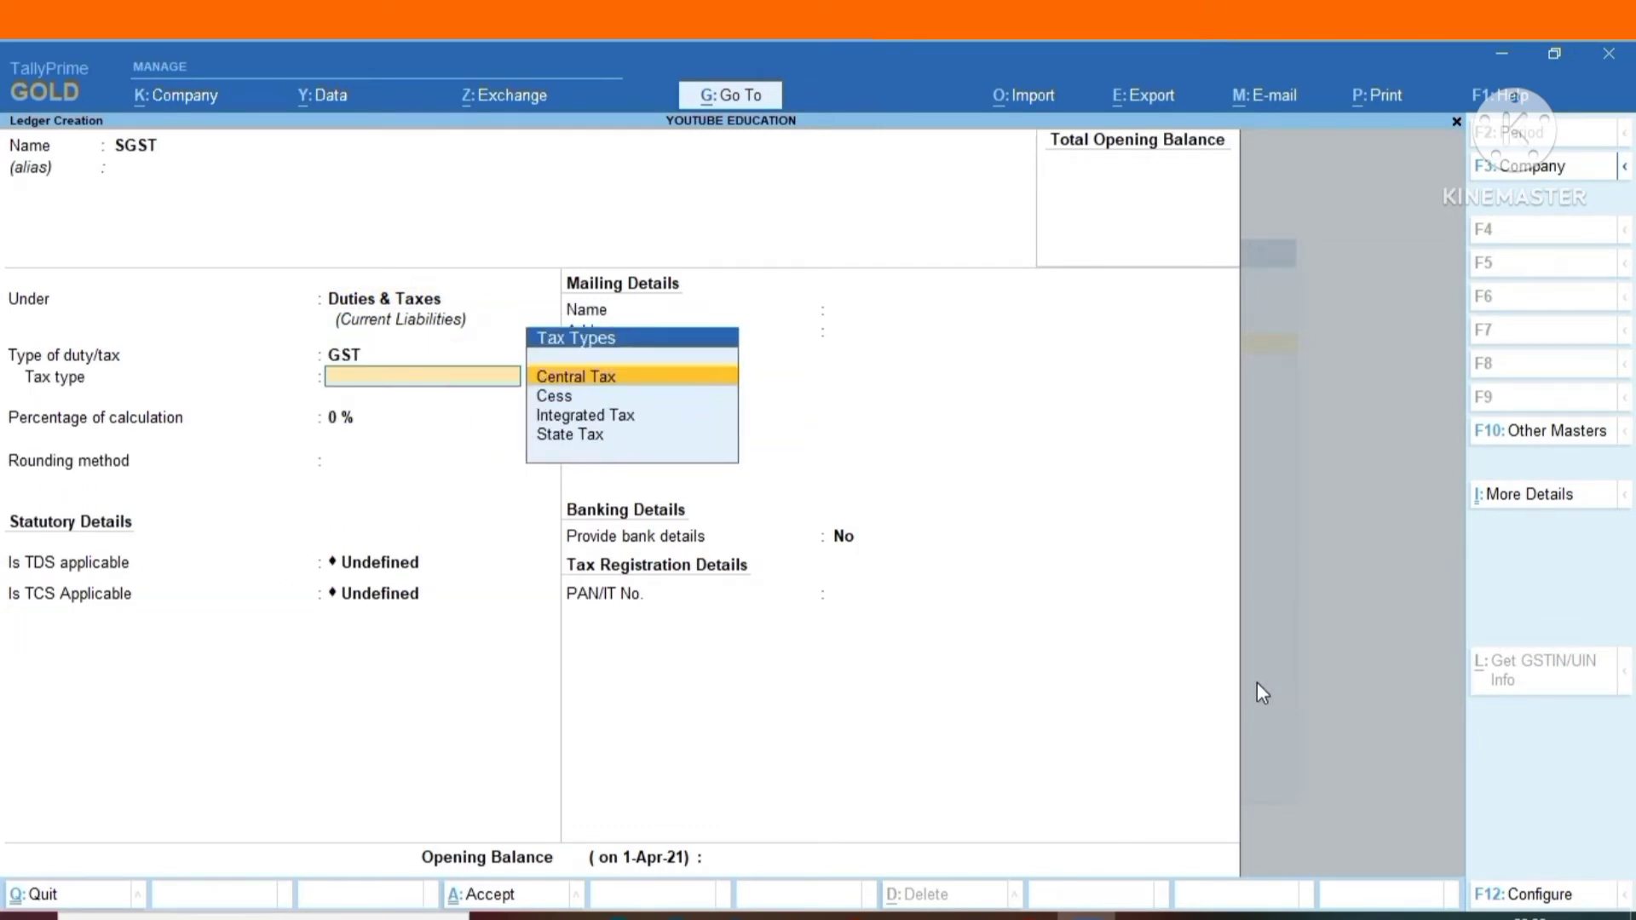
{"action": "key", "text": "Down"}
{"action": "key", "text": "Down"}
{"action": "key", "text": "Down"}
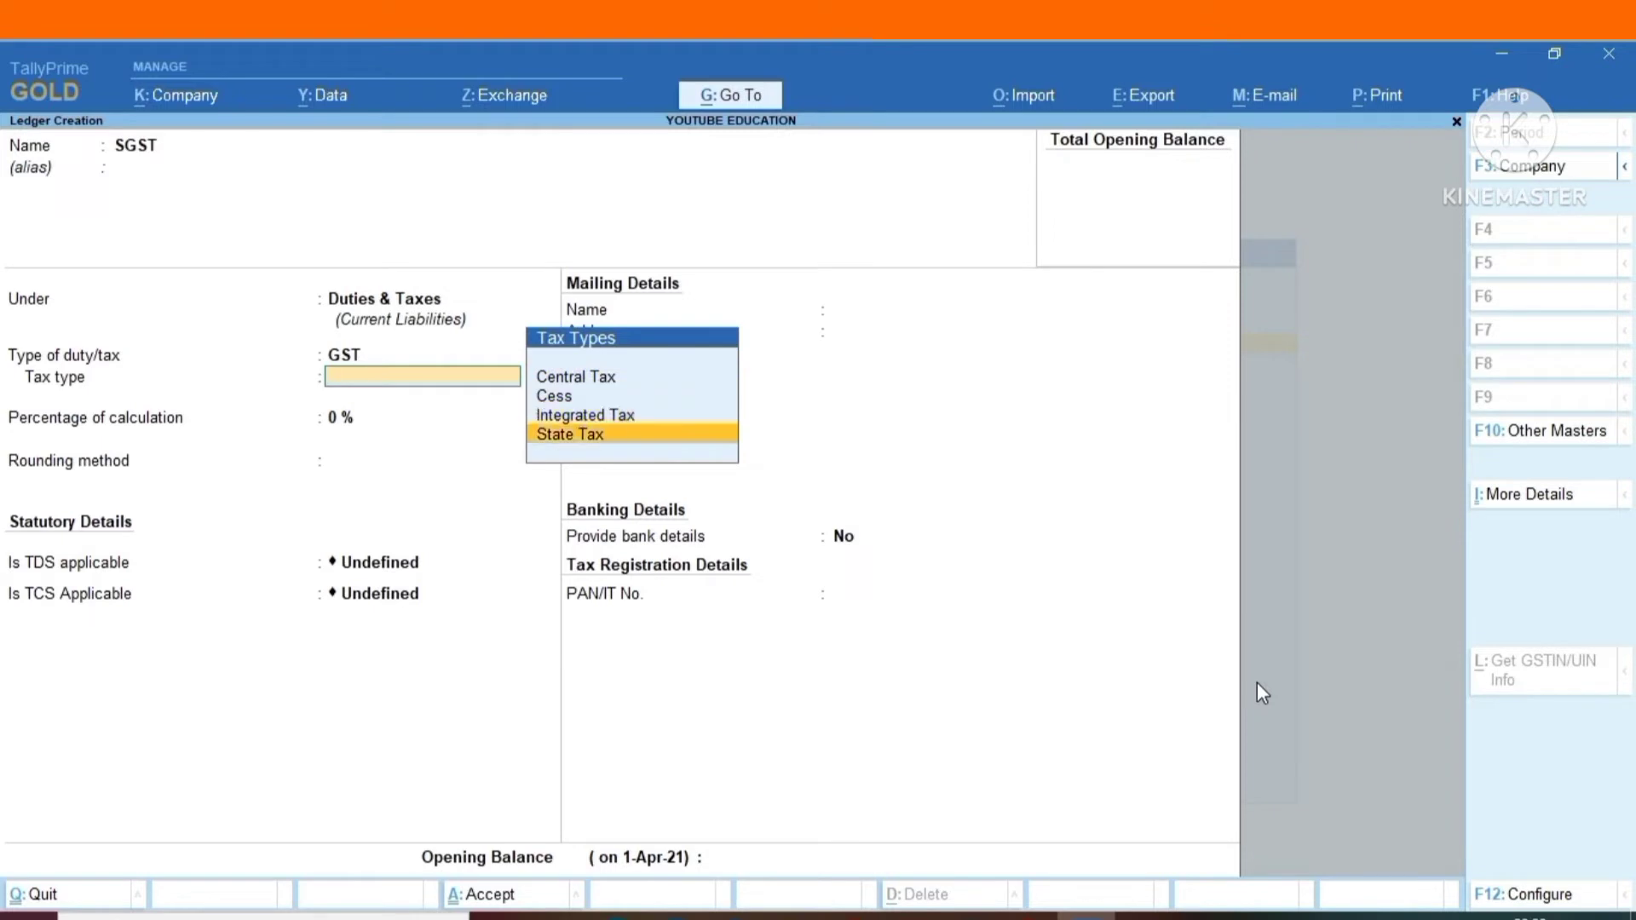
{"action": "key", "text": "Return"}
{"action": "key", "text": "Return"}
{"action": "key", "text": "Return"}
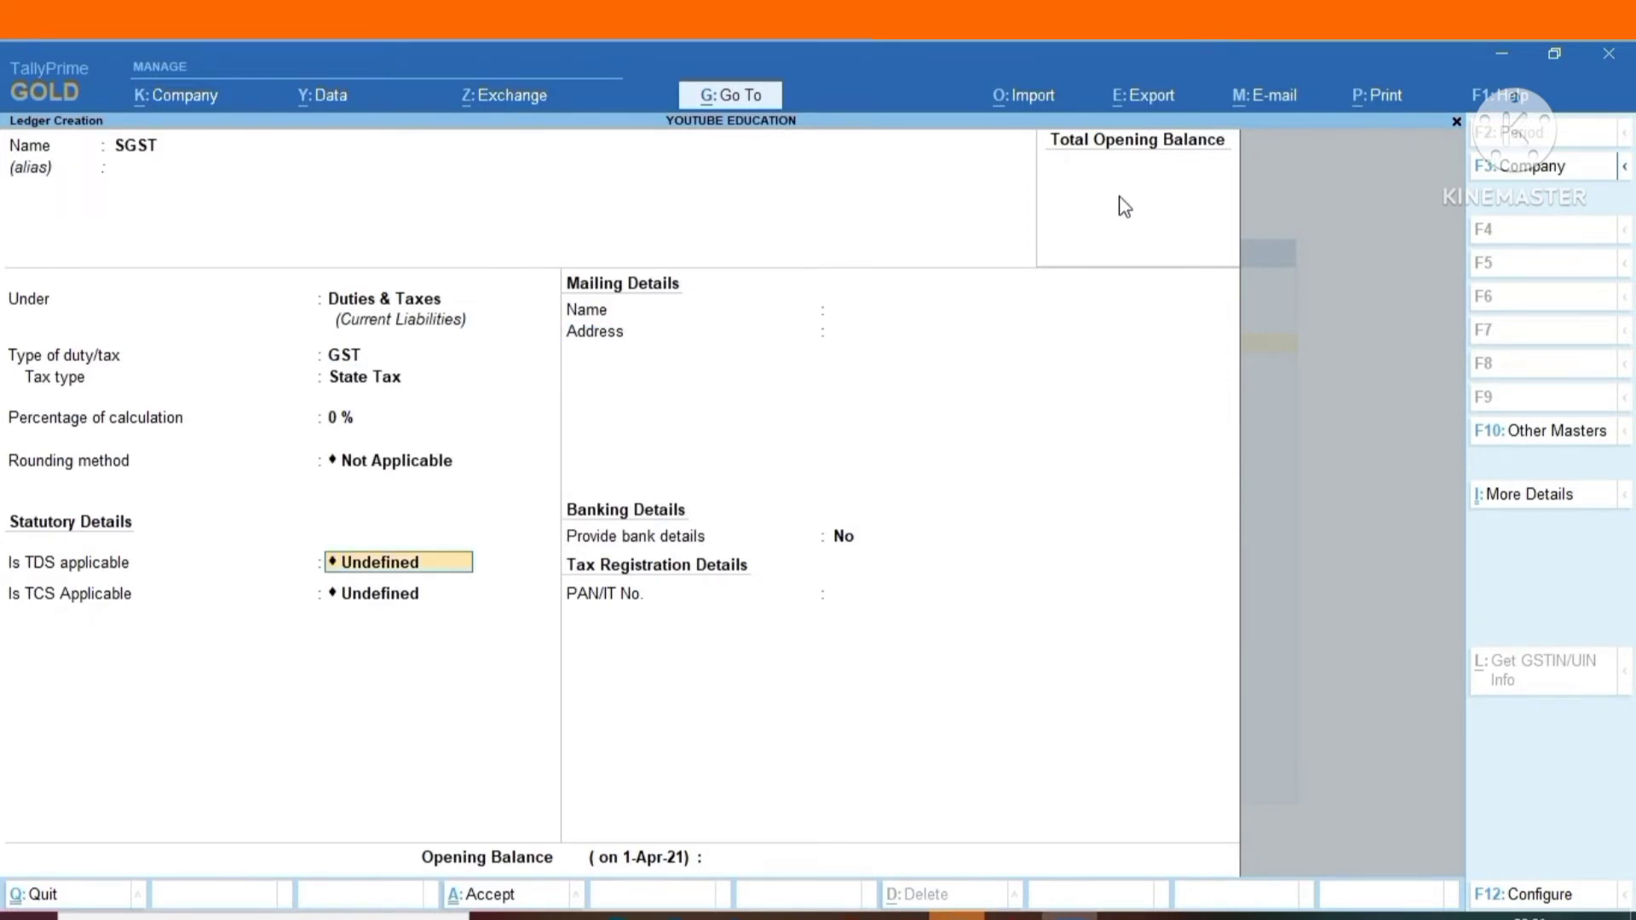
Make TDS applicable to the SGST ledger with Any nature of payment, and TCS applicable with Any nature of goods.
{"action": "type", "text": "A"}
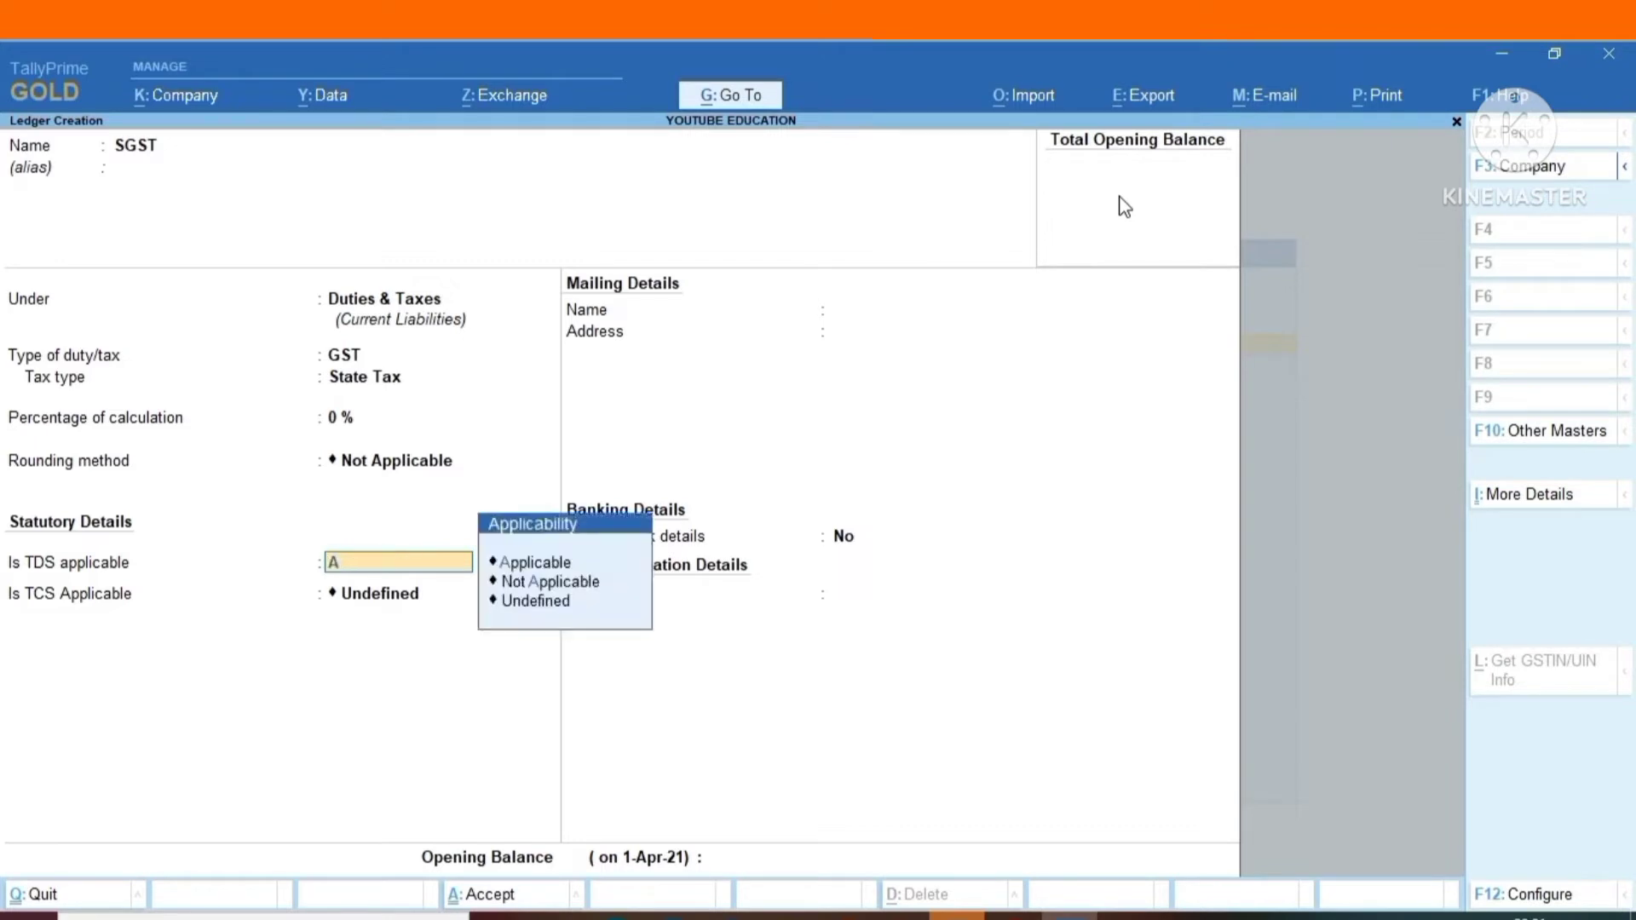
{"action": "key", "text": "Return"}
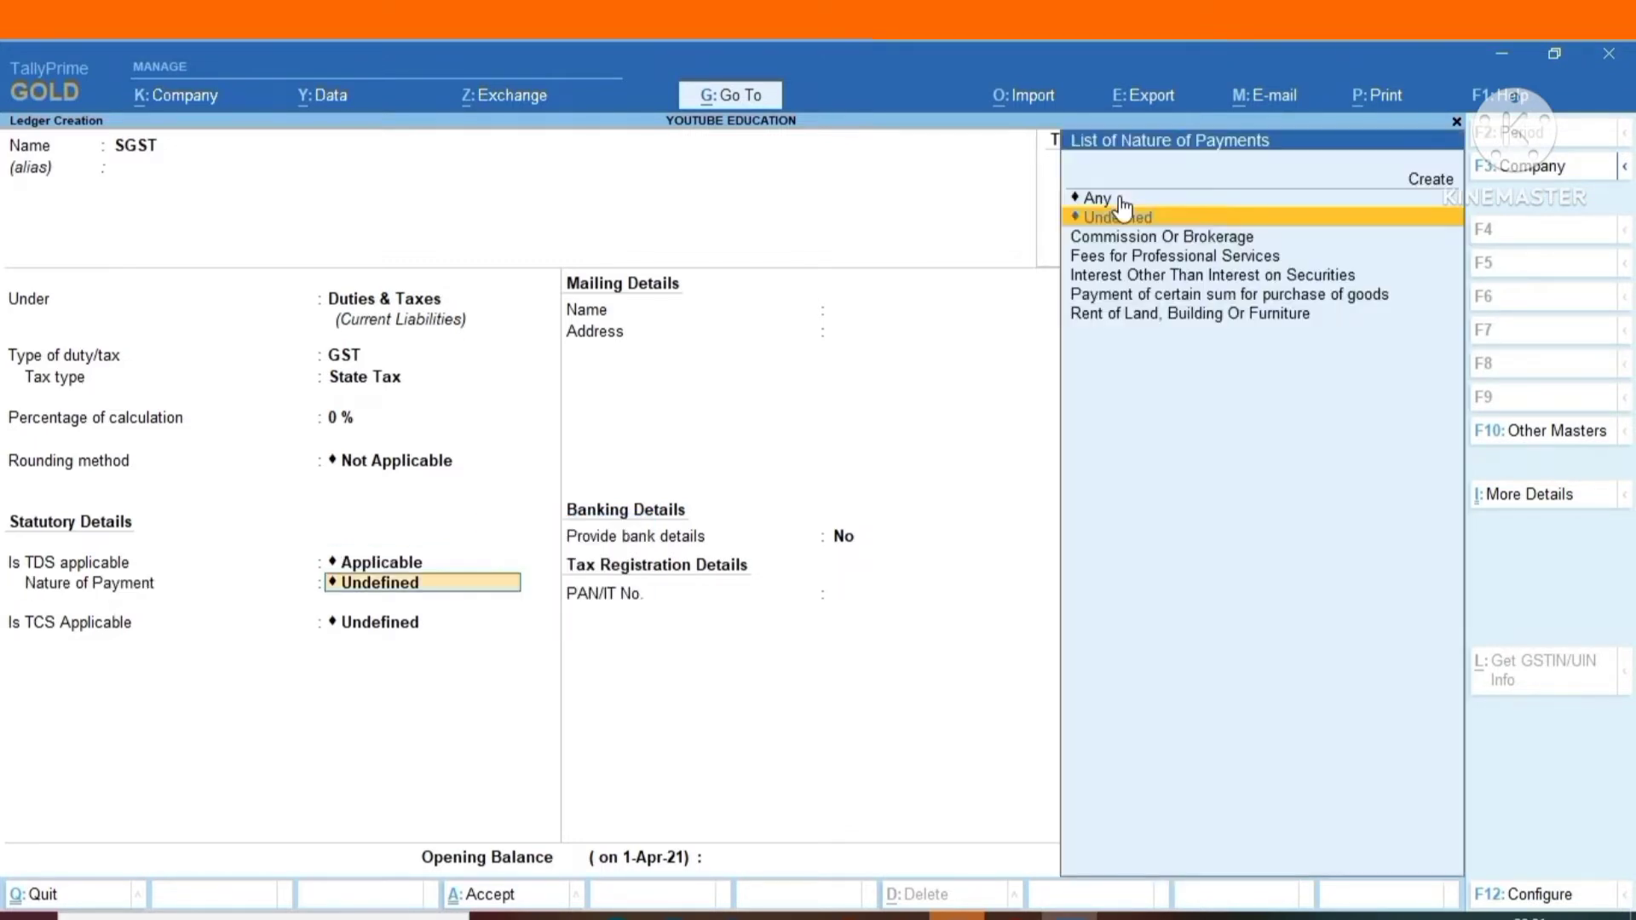
{"action": "key", "text": "Up"}
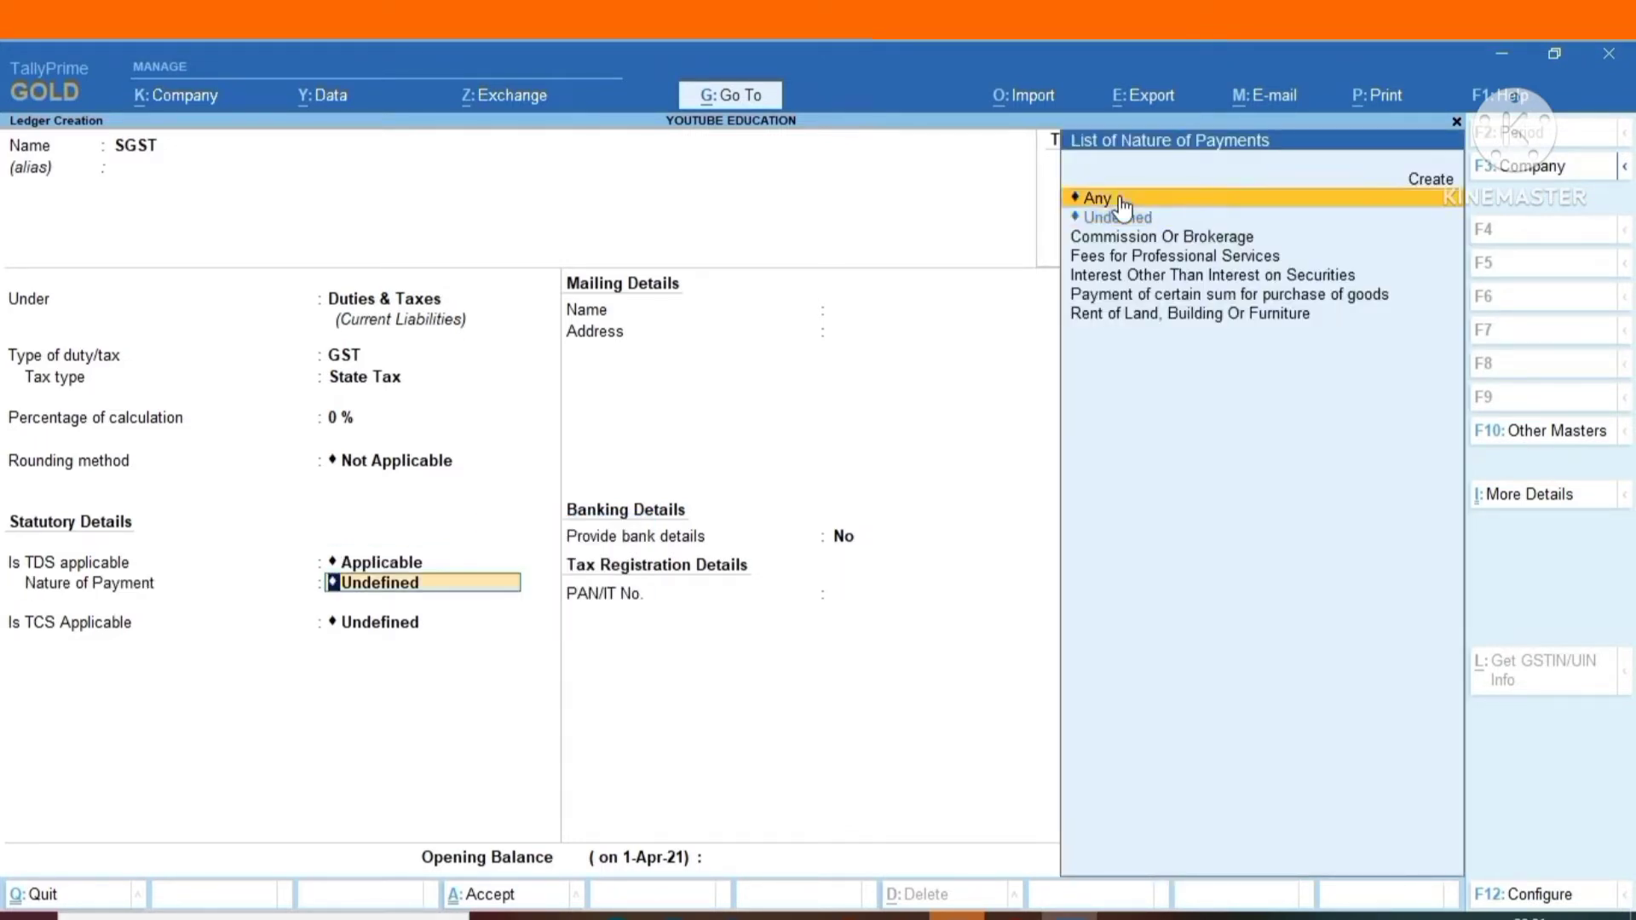
{"action": "left_click", "coordinate": [1123, 203]}
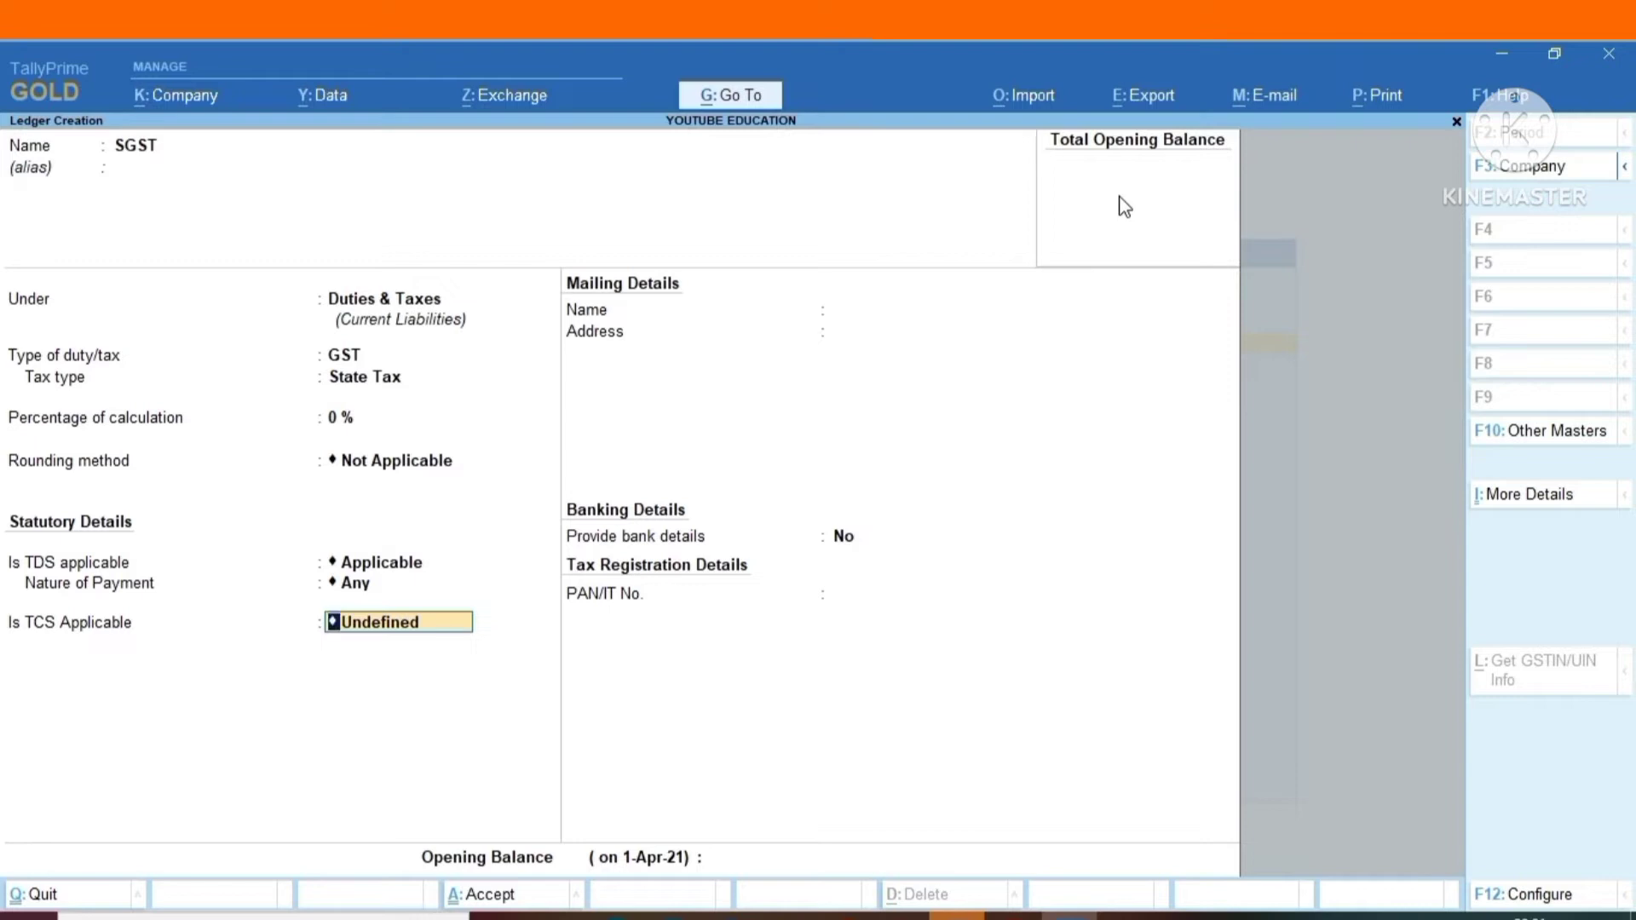
{"action": "type", "text": "A"}
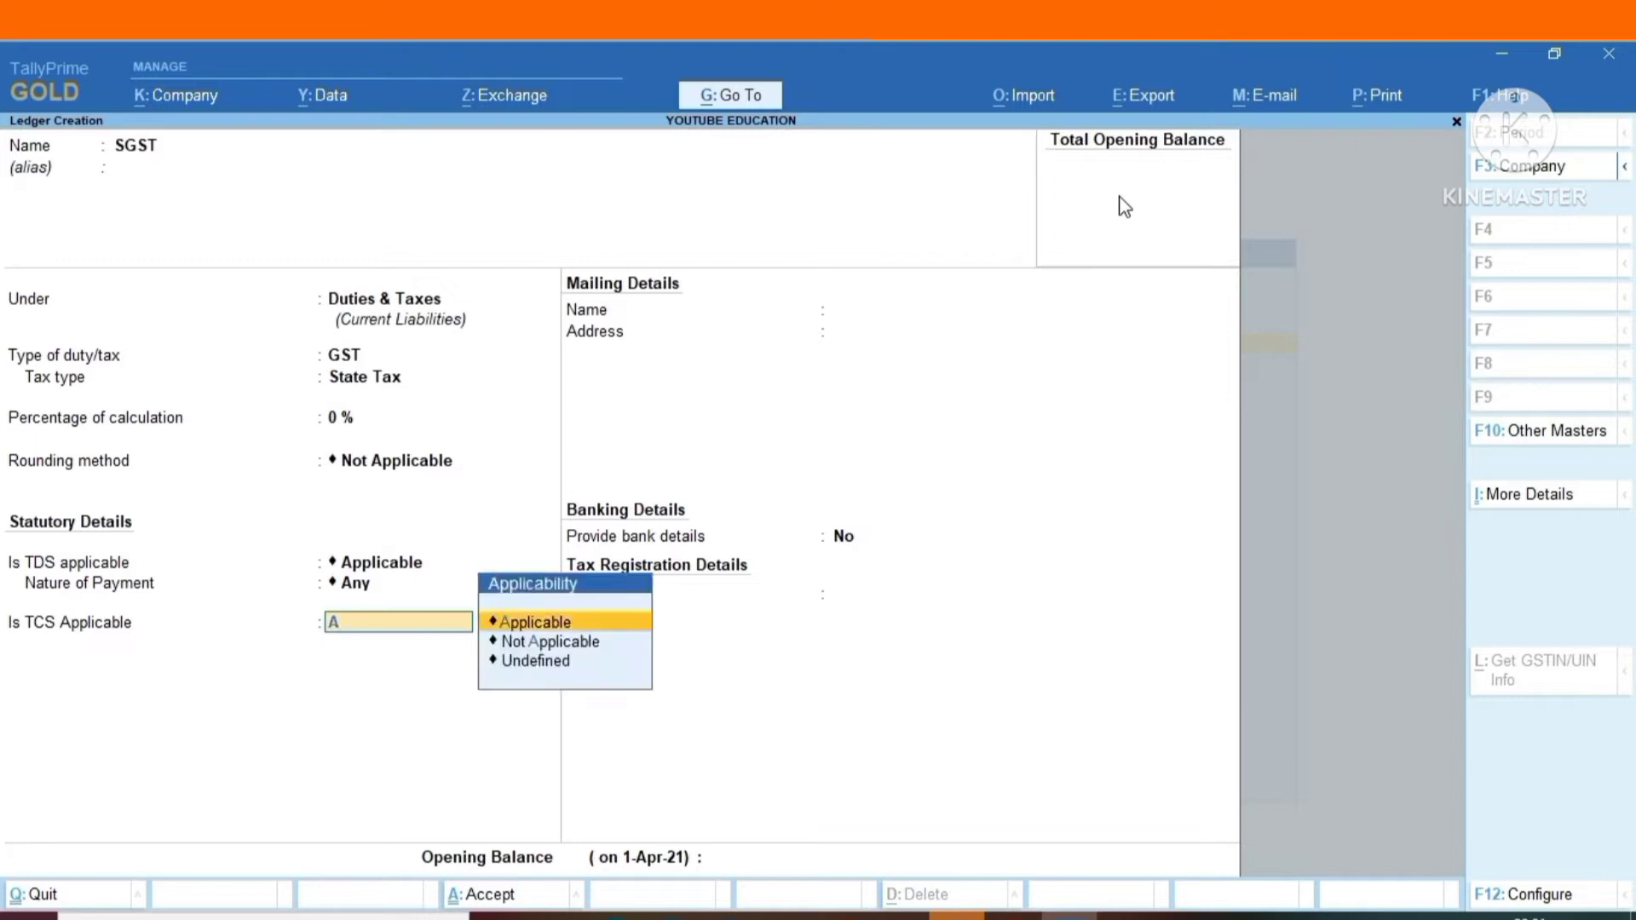
{"action": "key", "text": "Return"}
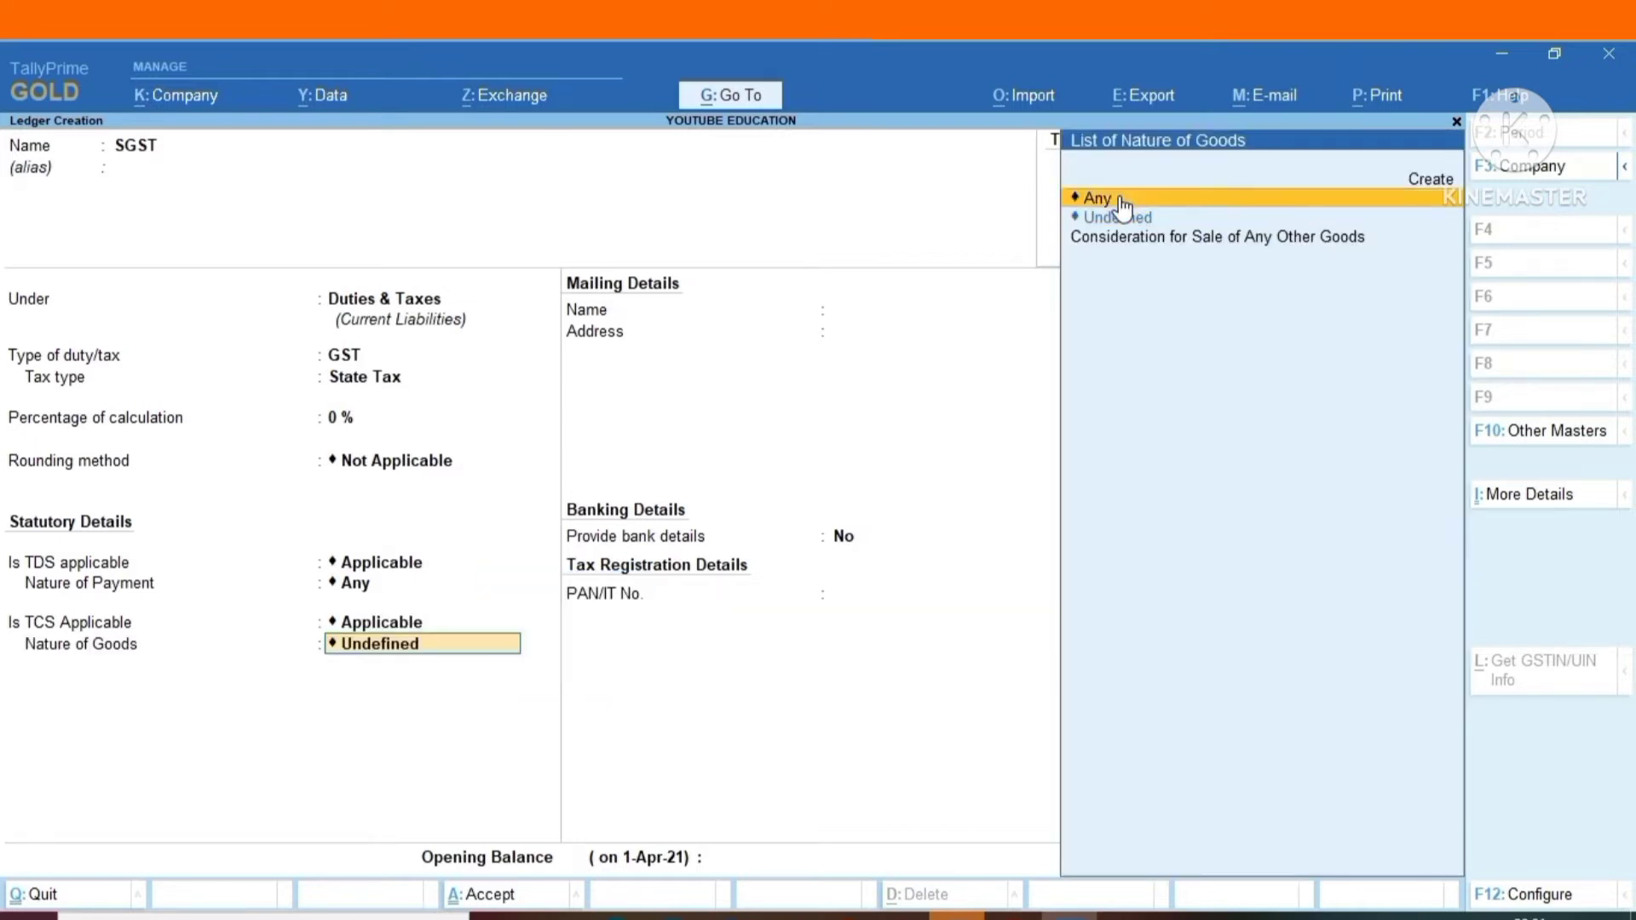
{"action": "left_click", "coordinate": [1123, 207]}
{"action": "key", "text": "Return"}
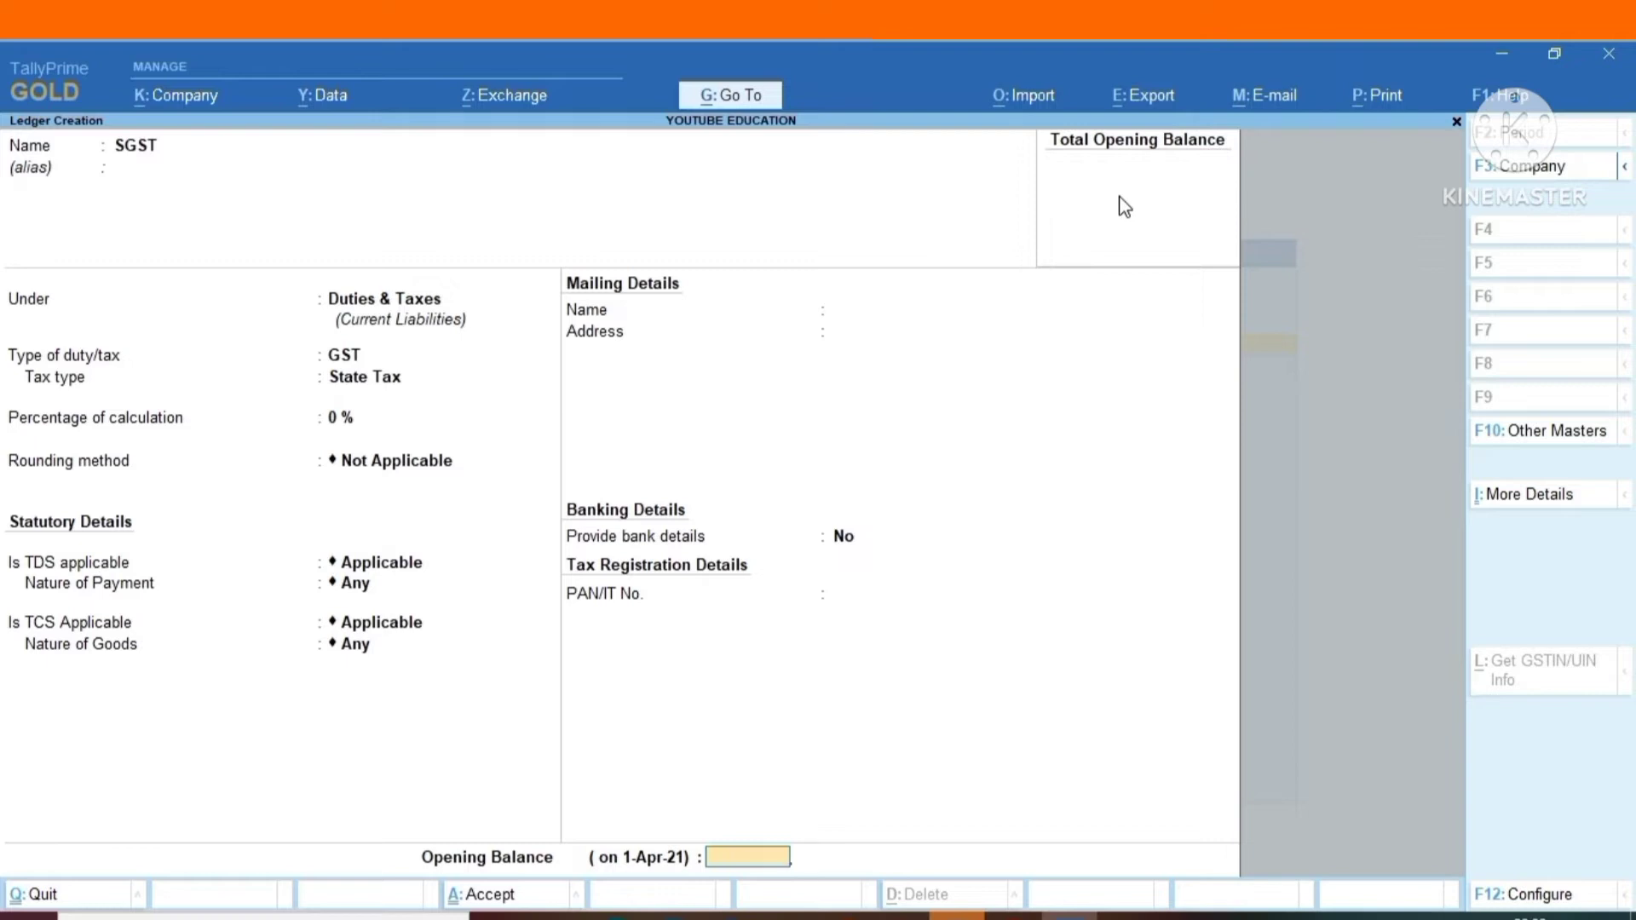
Save the SGST ledger without an opening balance and return to the Gateway of Tally.
{"action": "key", "text": "Return"}
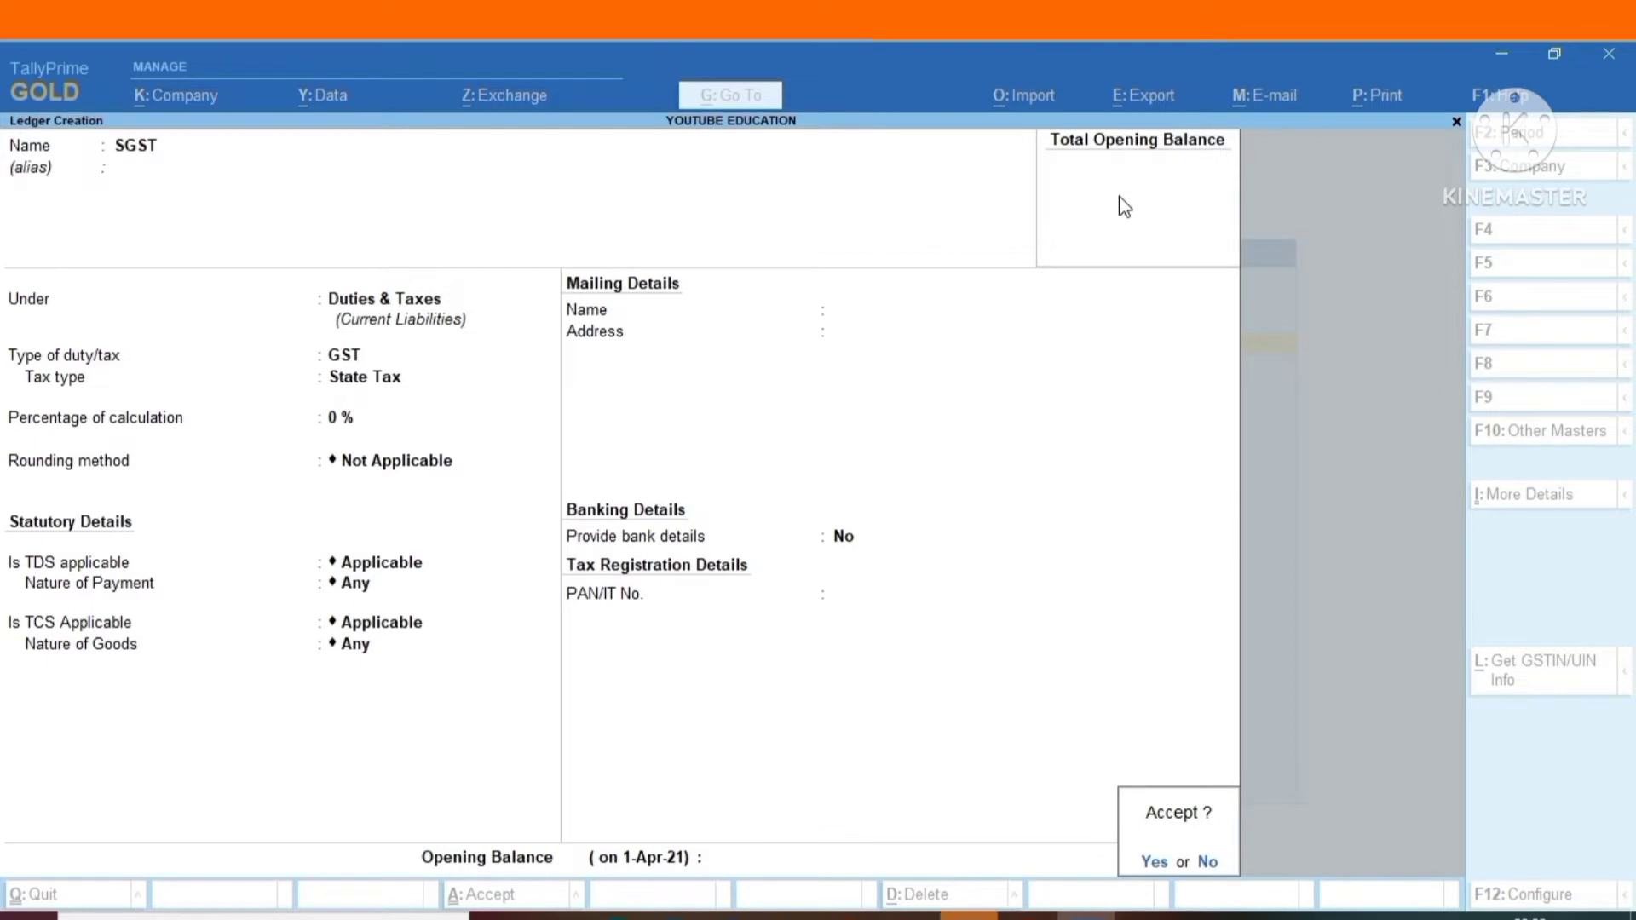
{"action": "key", "text": "Return"}
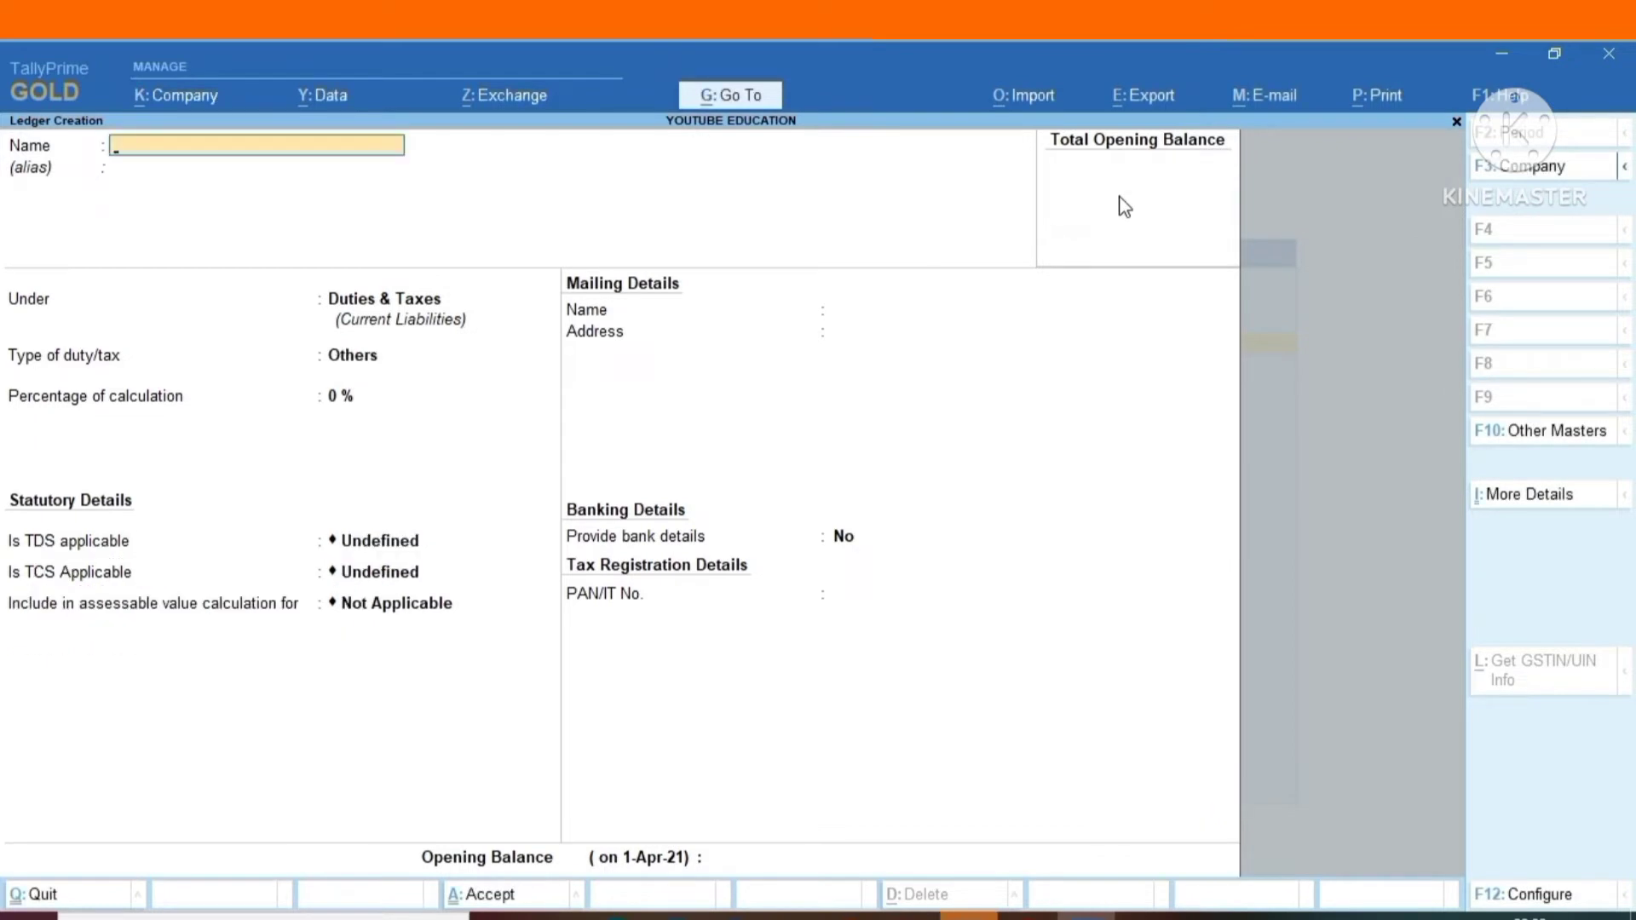
{"action": "key", "text": "Escape"}
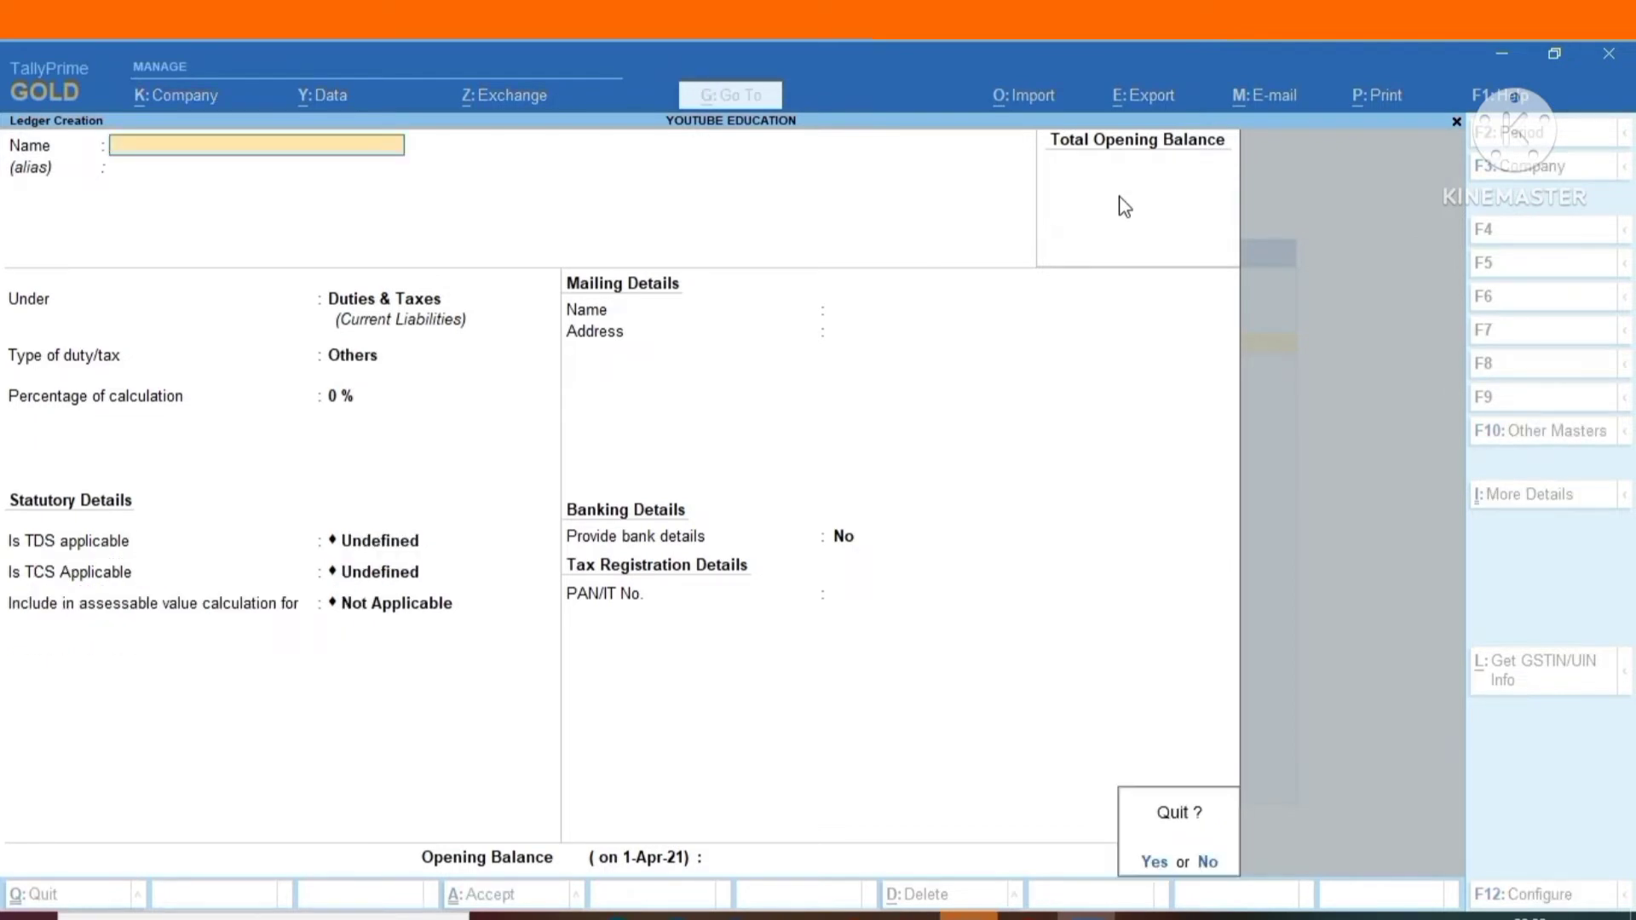
{"action": "key", "text": "Return"}
{"action": "key", "text": "Escape"}
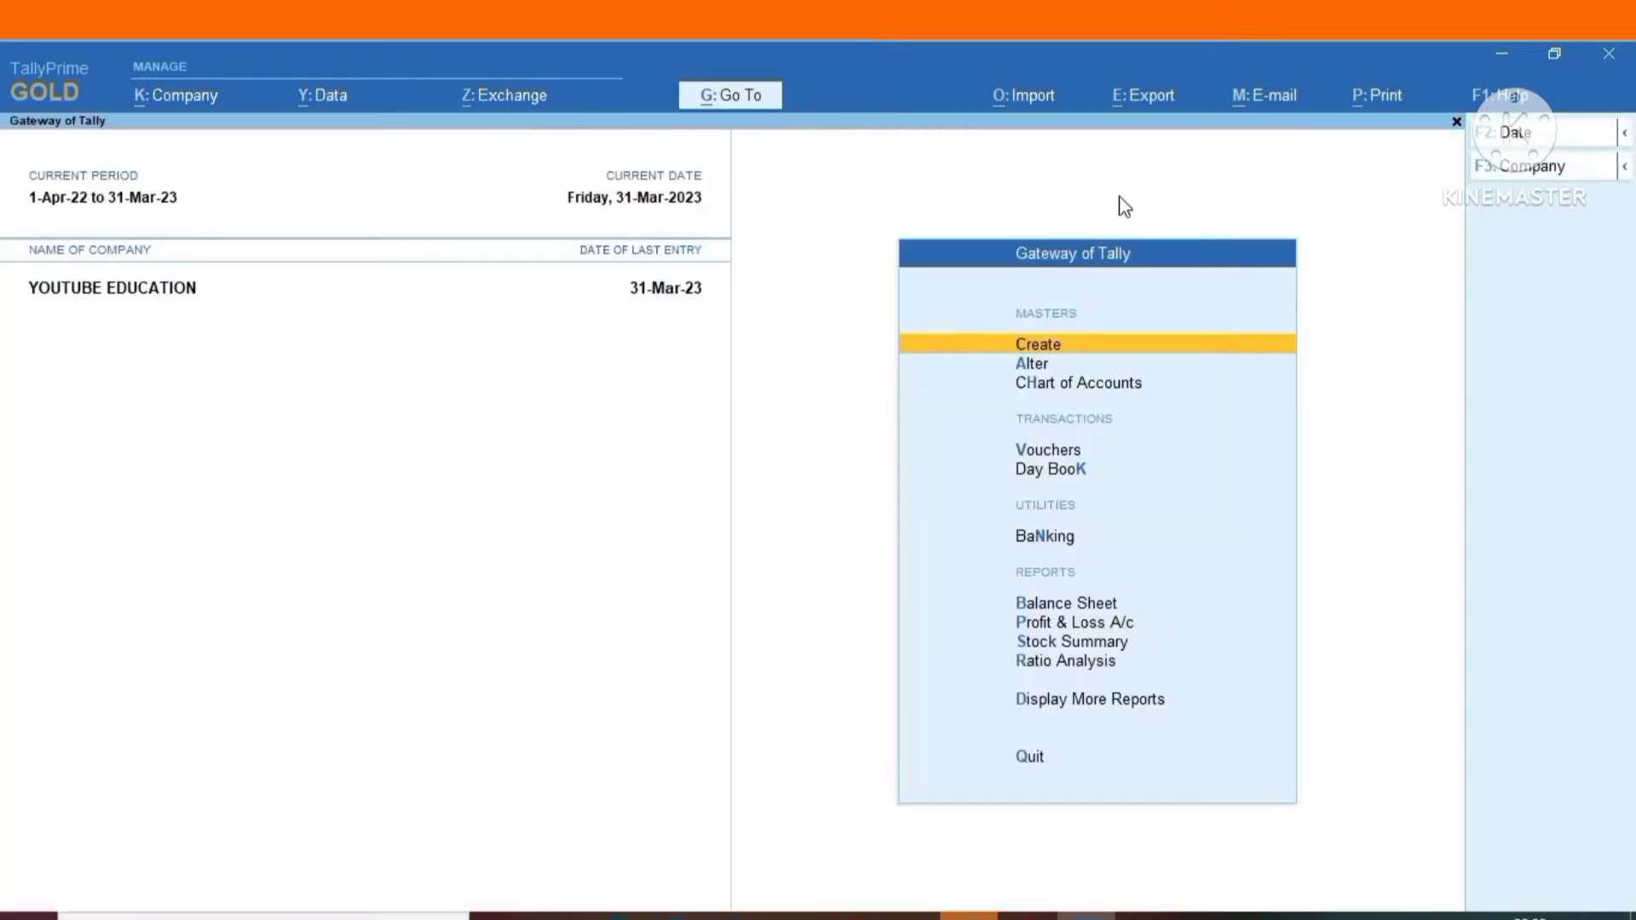
Start a purchase voucher with supplier invoice number 478 and invoice date 31-Dec-22.
{"action": "key", "text": "Down"}
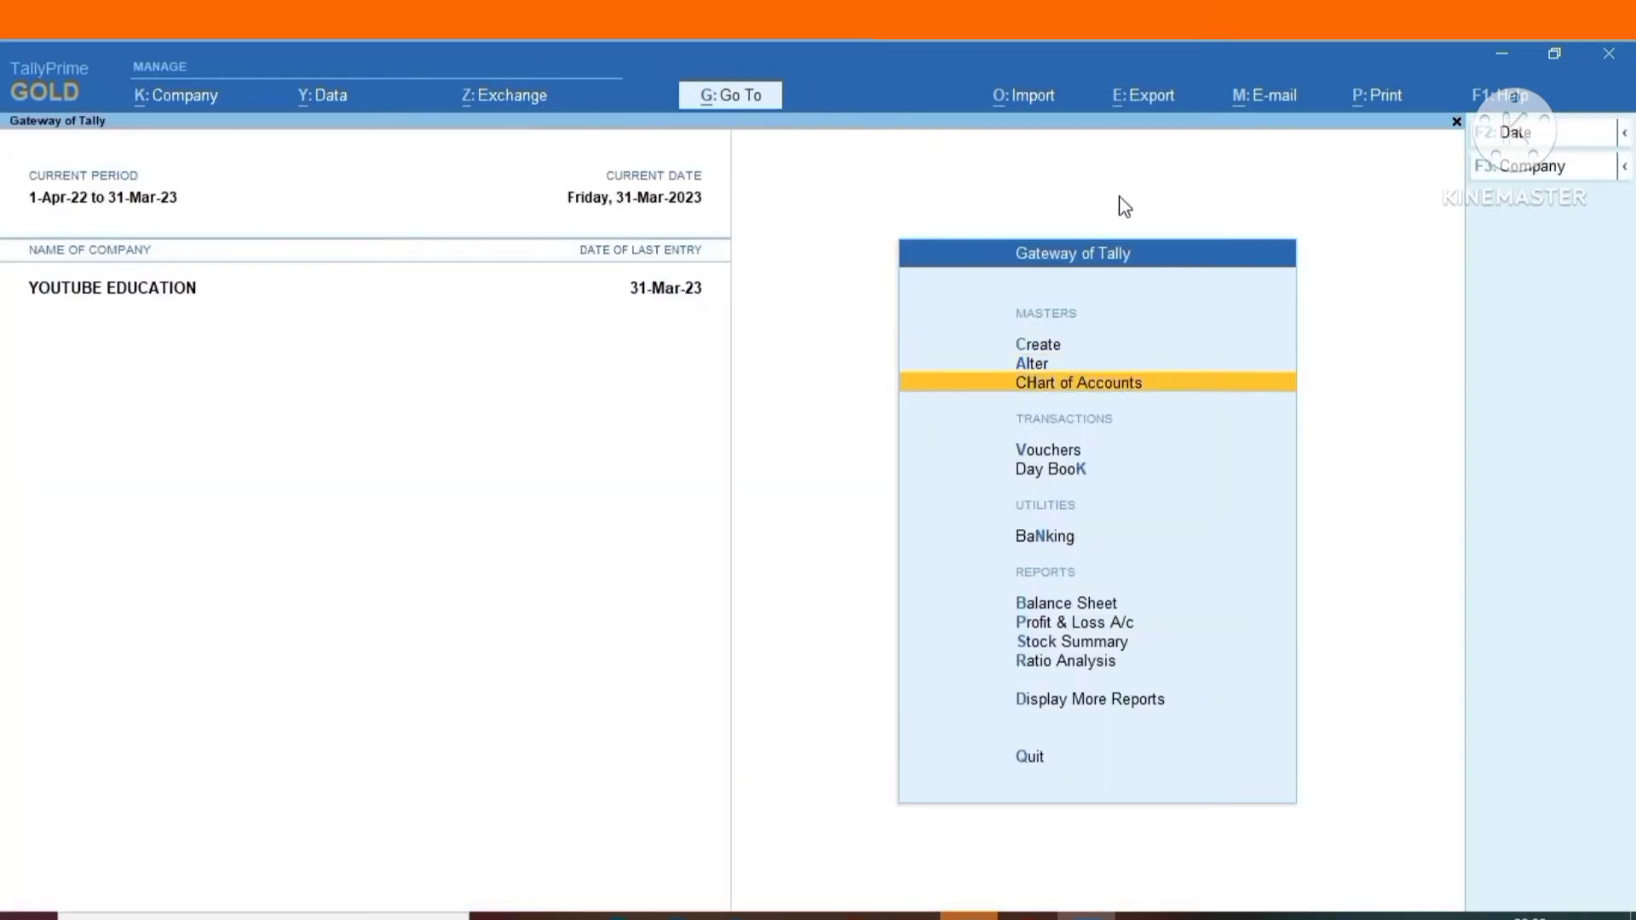
{"action": "key", "text": "alt+F2"}
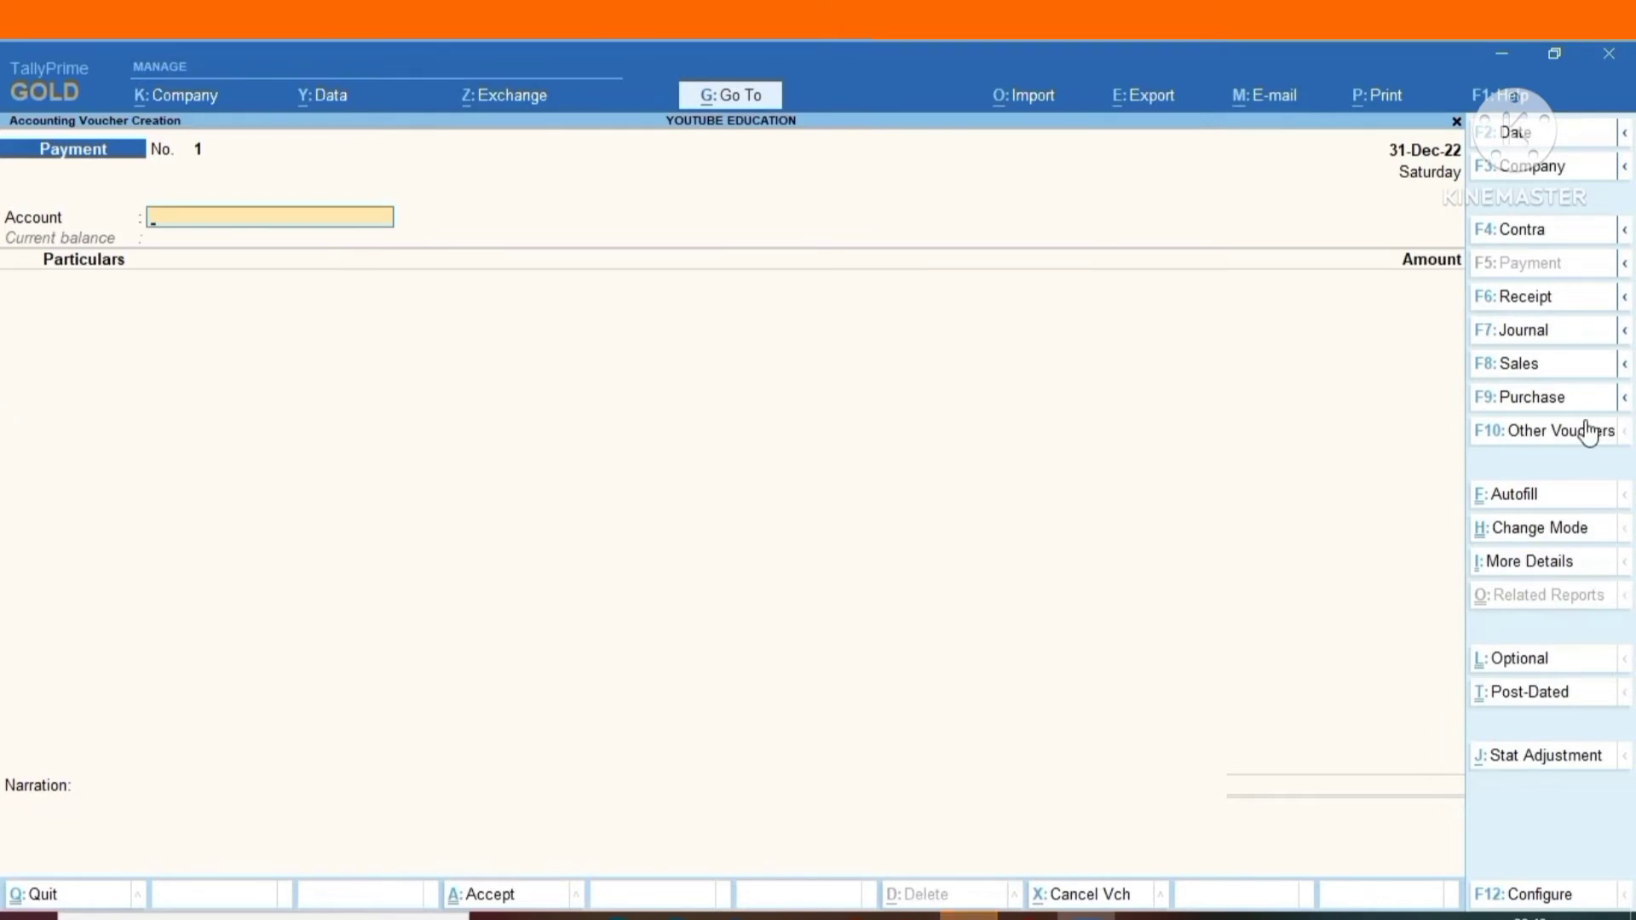
{"action": "left_click", "coordinate": [1533, 398]}
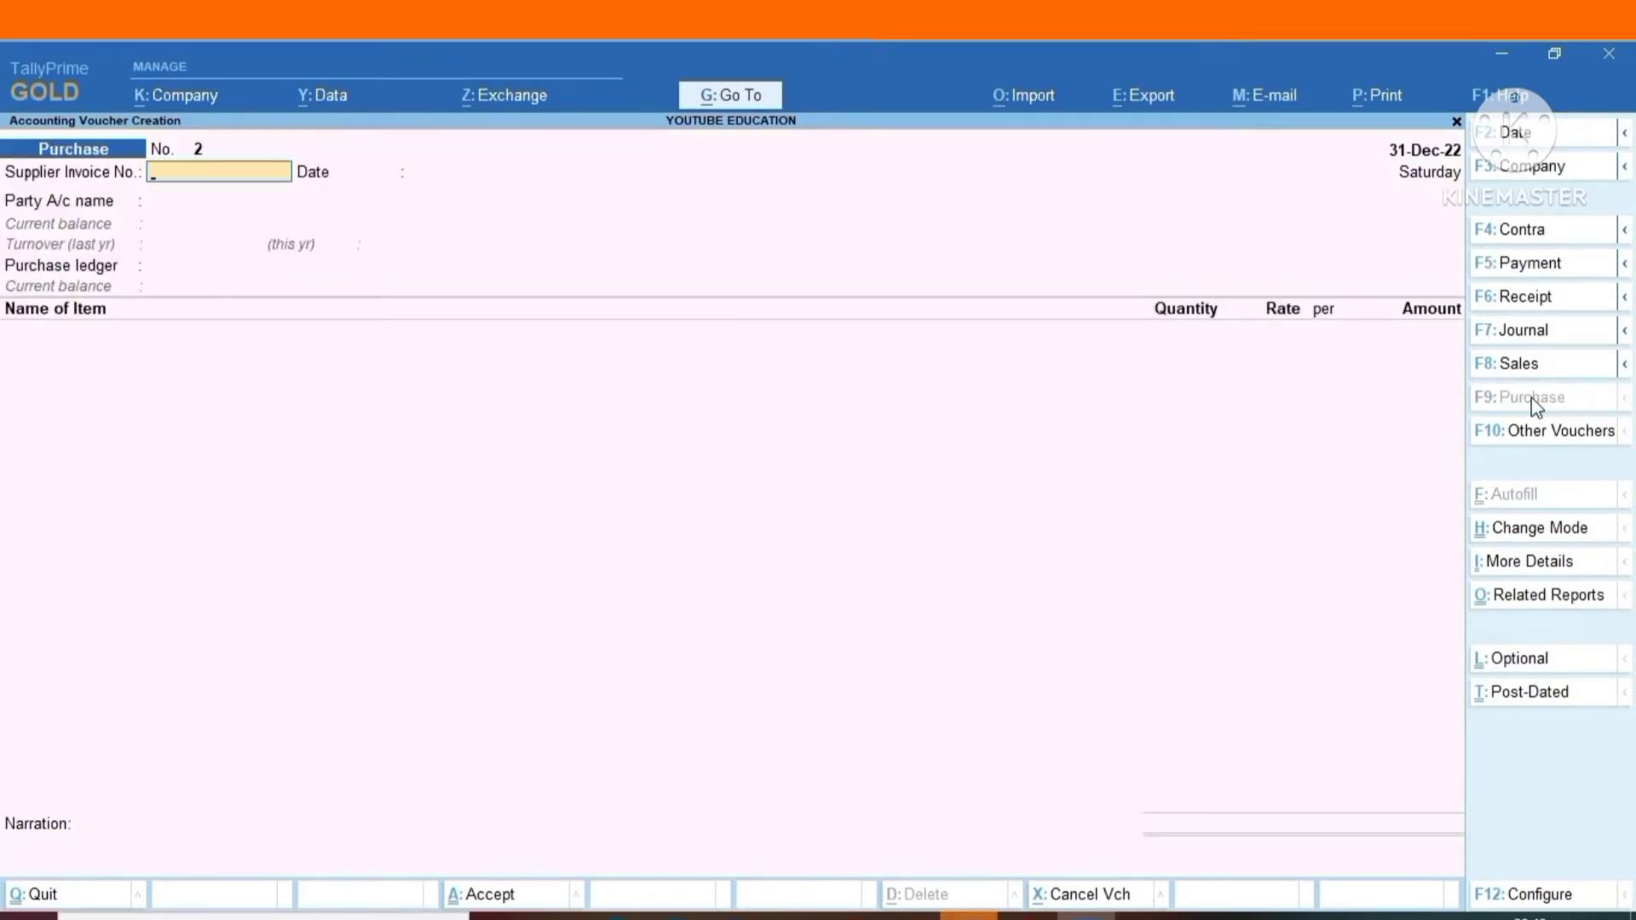
{"action": "type", "text": "478"}
{"action": "key", "text": "Return"}
{"action": "key", "text": "Return"}
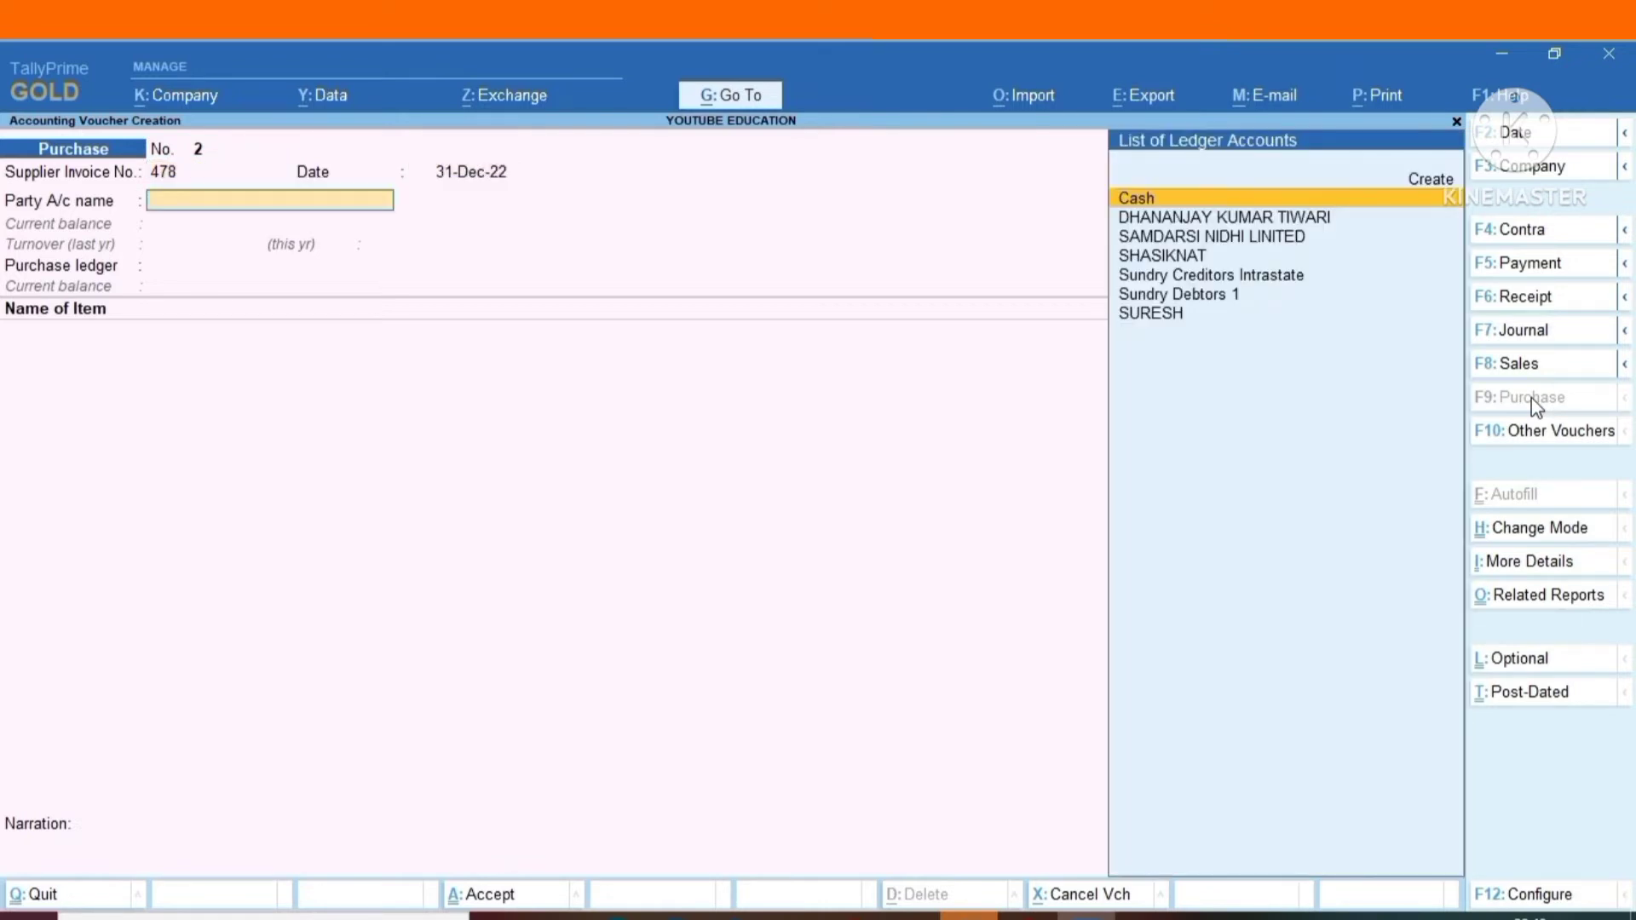
Choose Sundry Creditors Intrastate as the party account, leaving the receipt details blank and accepting the party details.
{"action": "key", "text": "Down"}
{"action": "key", "text": "Down"}
{"action": "key", "text": "Down"}
{"action": "key", "text": "Down"}
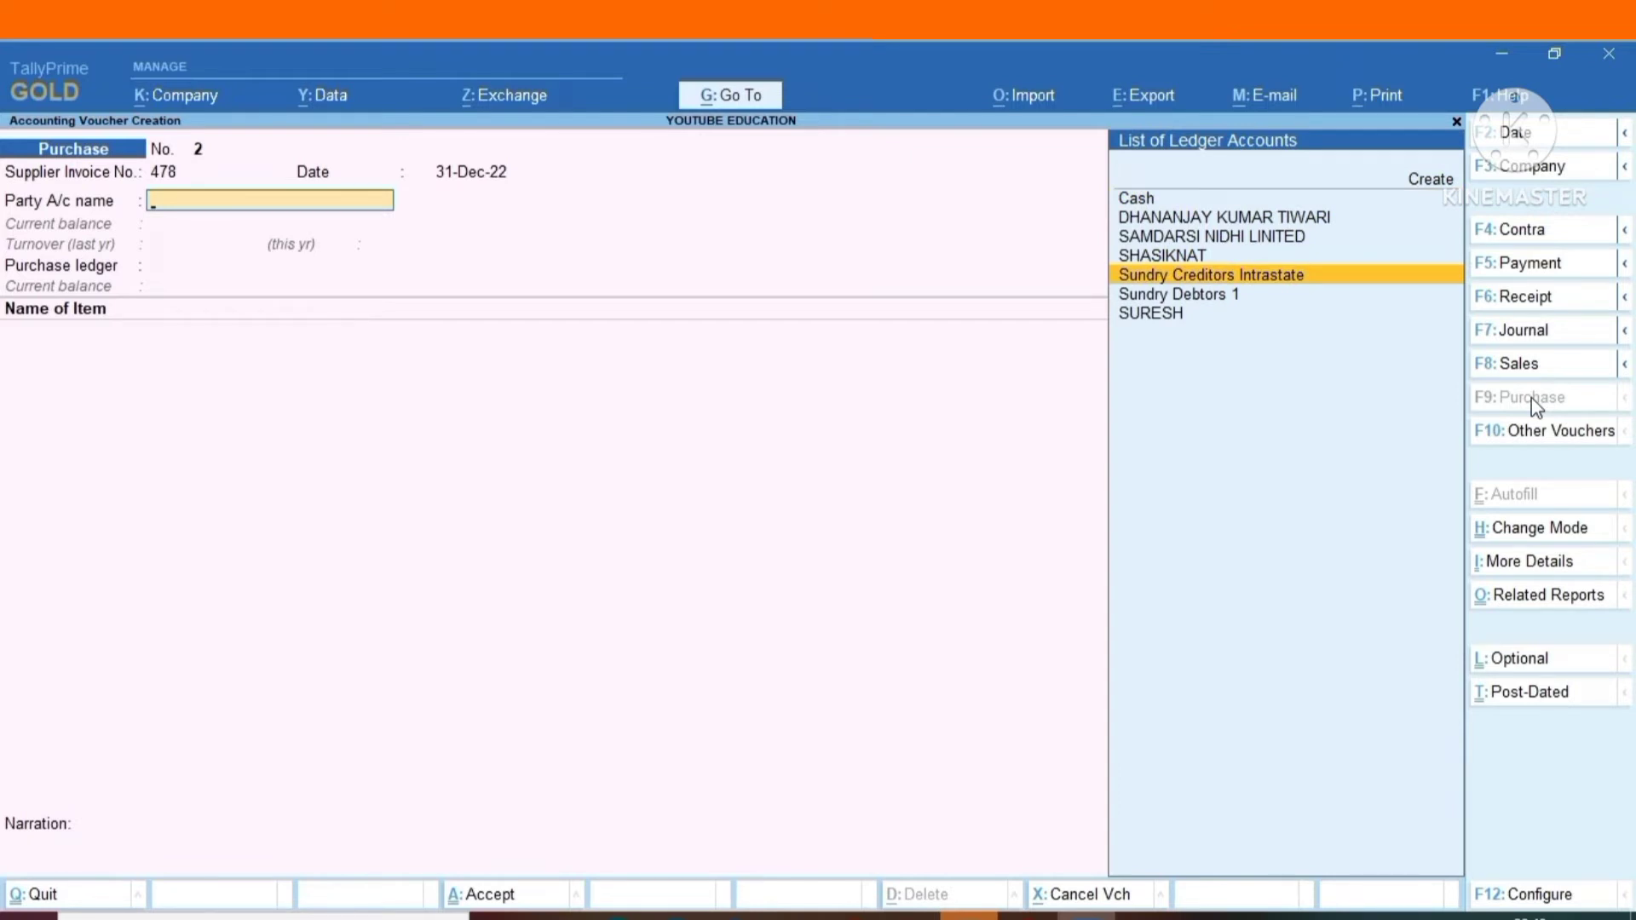
{"action": "key", "text": "Return"}
{"action": "key", "text": "Return"}
{"action": "key", "text": "Return"}
{"action": "key", "text": "Return"}
{"action": "key", "text": "Return"}
{"action": "key", "text": "Return"}
{"action": "key", "text": "Return"}
{"action": "key", "text": "Return"}
{"action": "key", "text": "Return"}
{"action": "key", "text": "Return"}
{"action": "key", "text": "Return"}
{"action": "key", "text": "Return"}
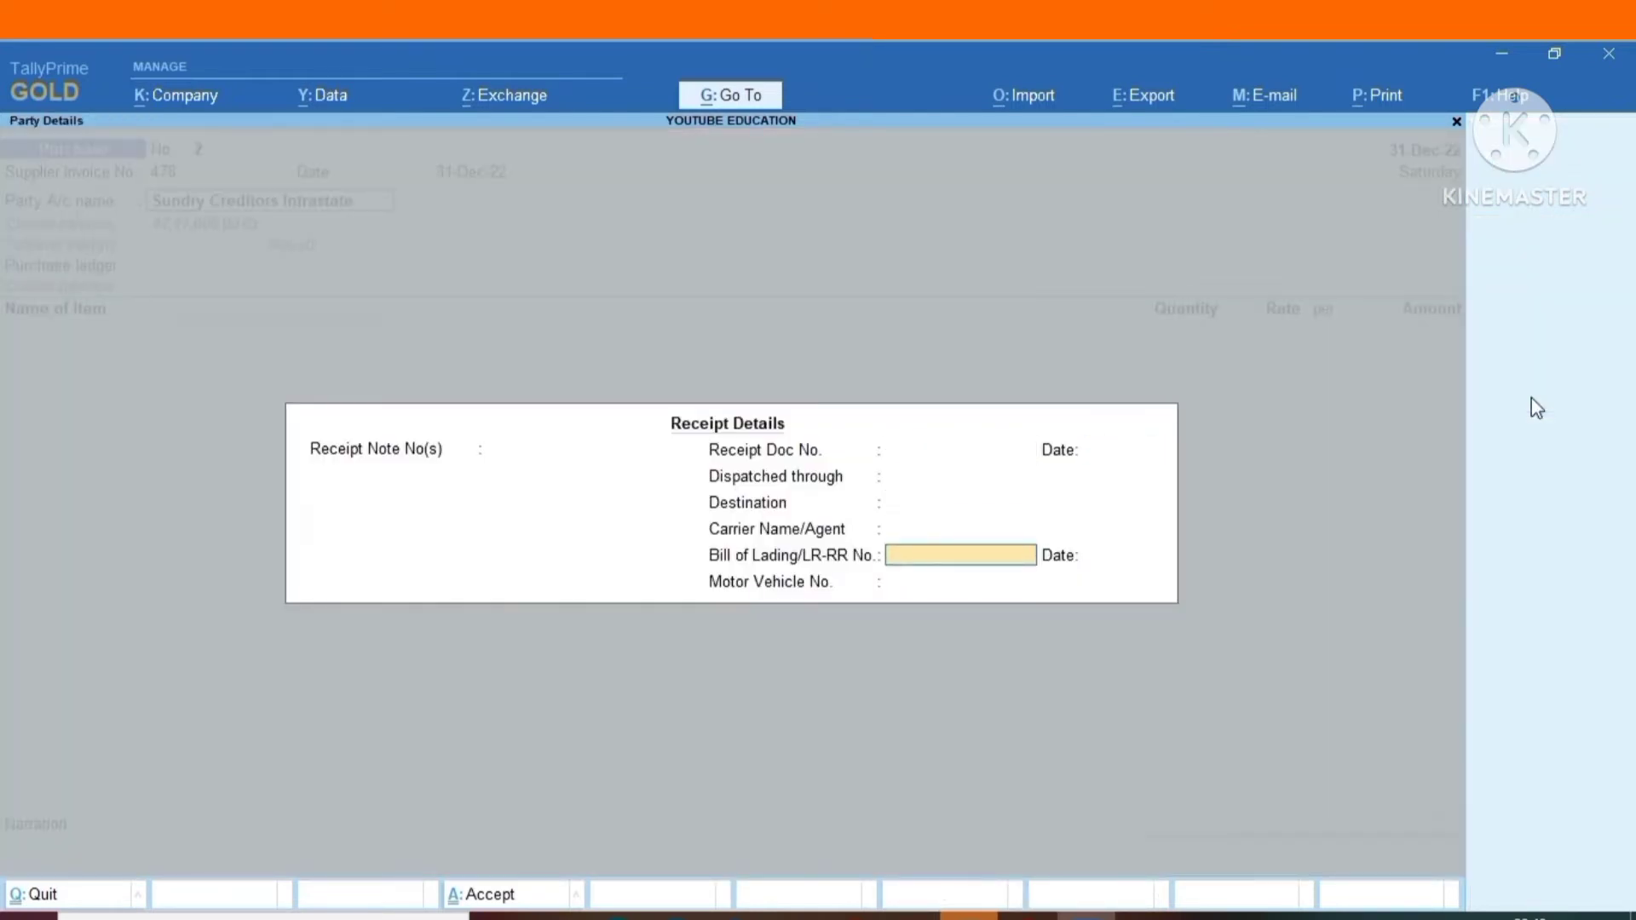
Choose PURCHASE as the purchase ledger with TDS nature of payment Payment of certain sum for purchase of goods (194Q).
{"action": "key", "text": "Return"}
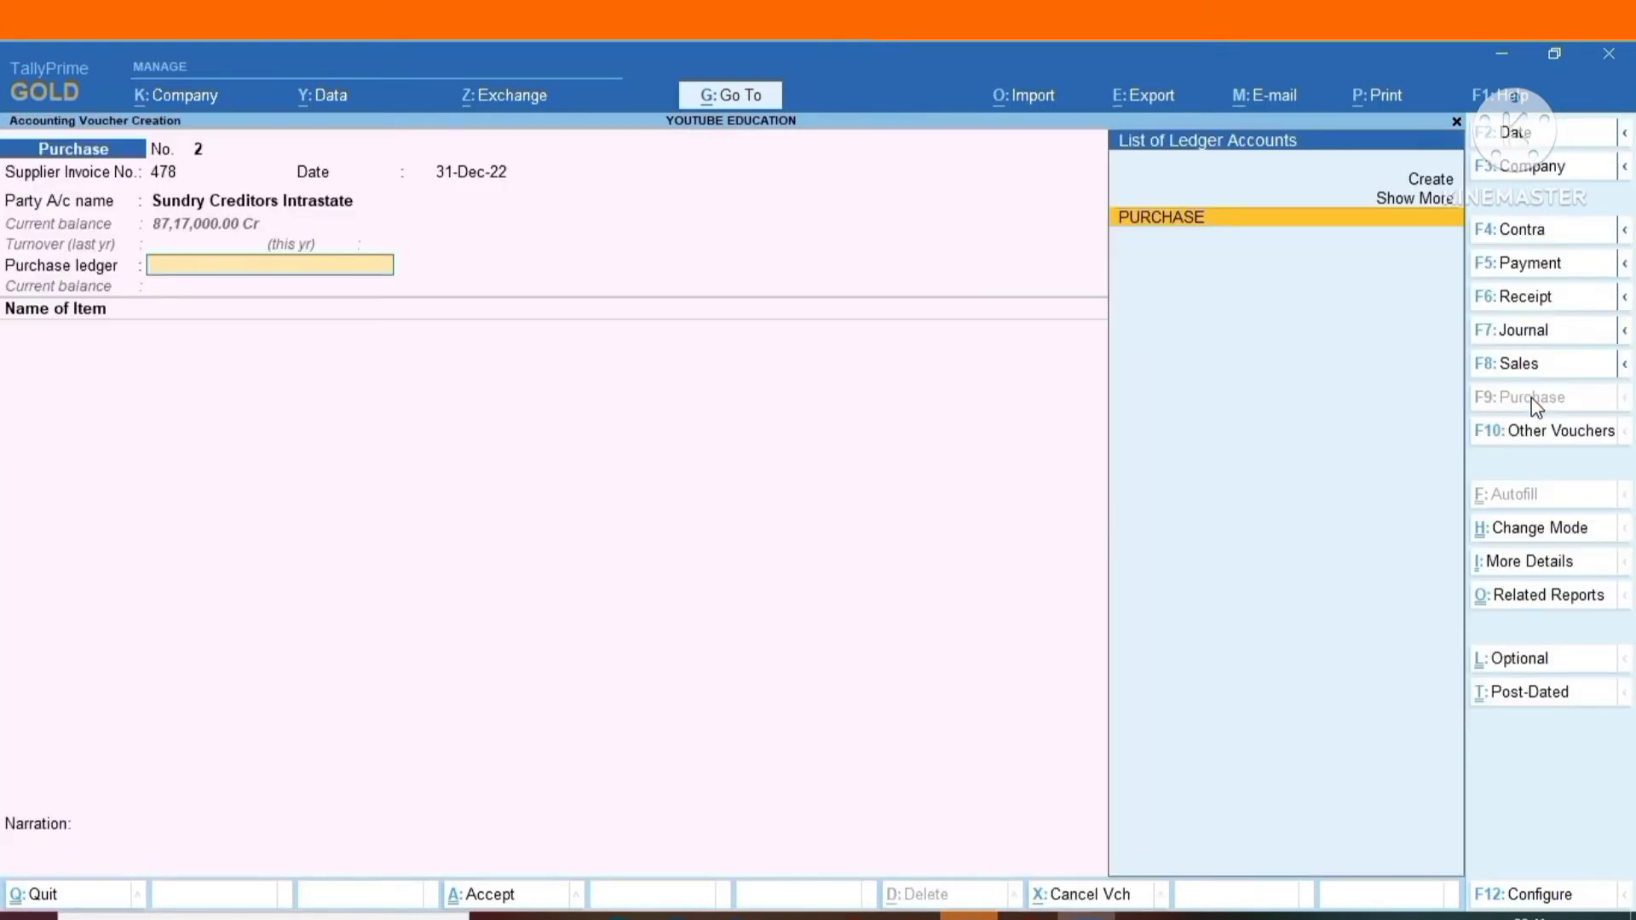
{"action": "key", "text": "Return"}
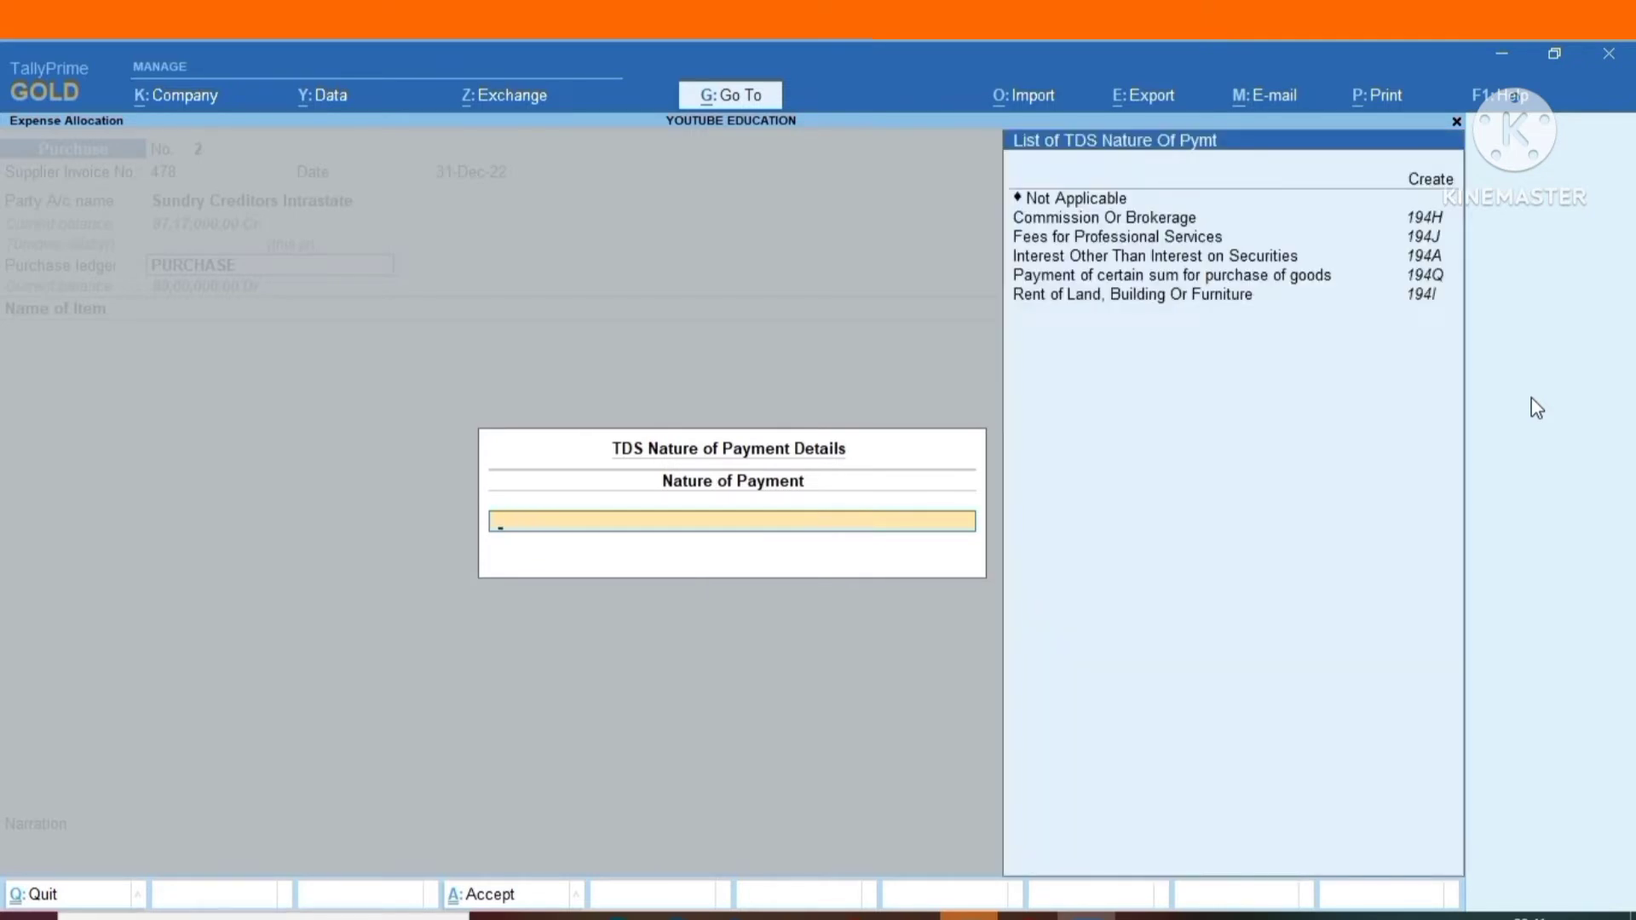
{"action": "key", "text": "Down"}
{"action": "key", "text": "Down"}
{"action": "key", "text": "Down"}
{"action": "key", "text": "Down"}
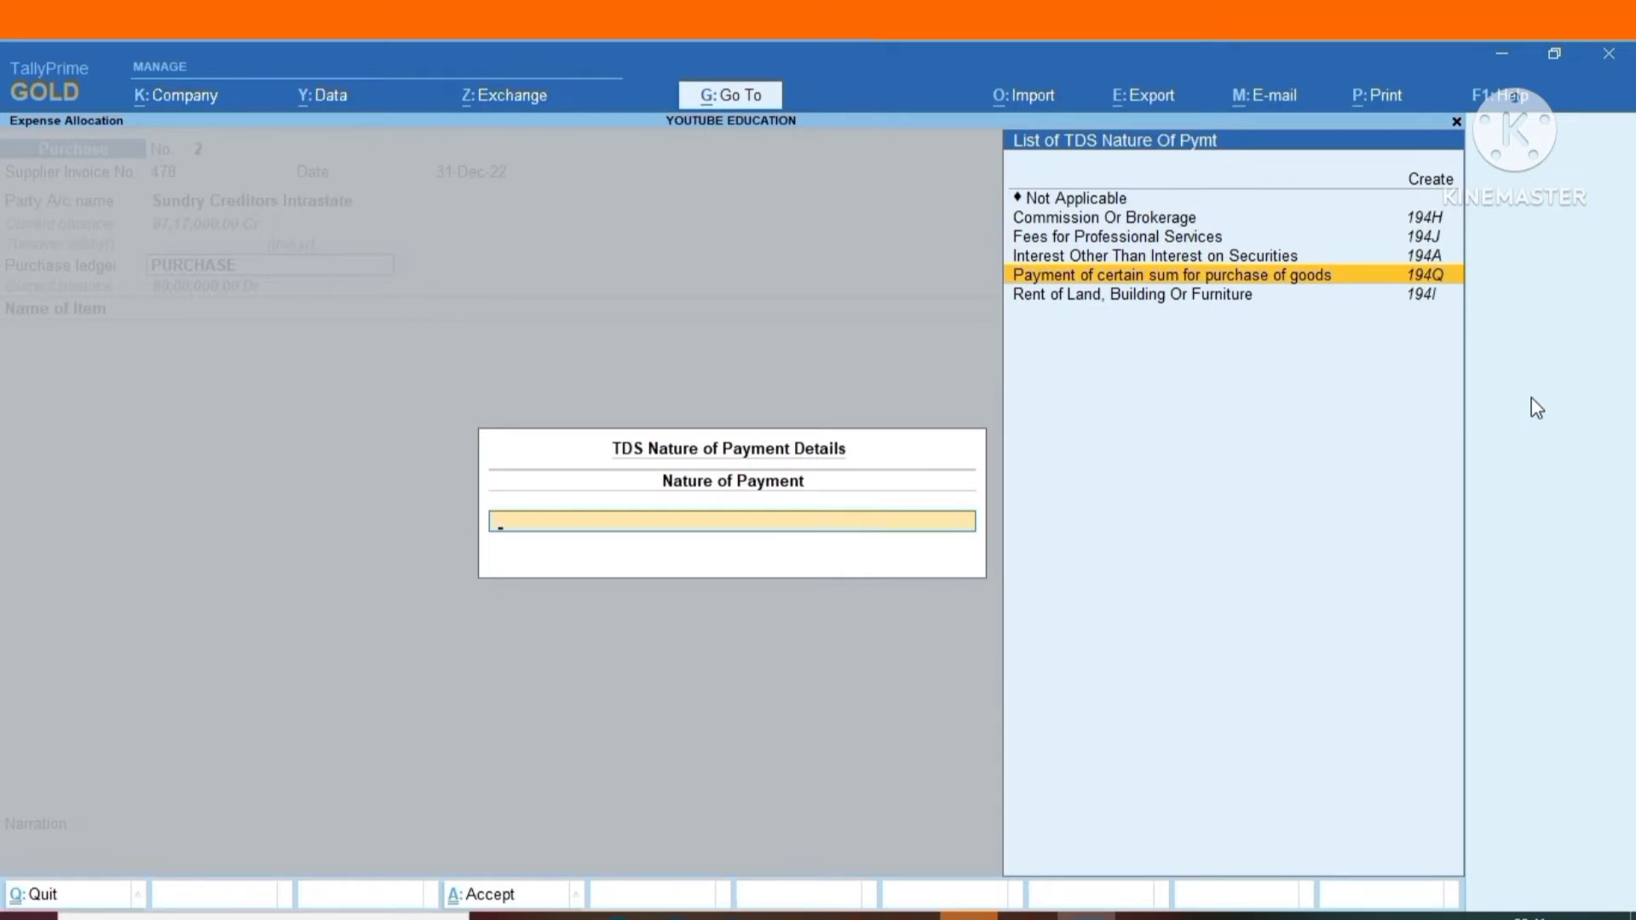
{"action": "key", "text": "Return"}
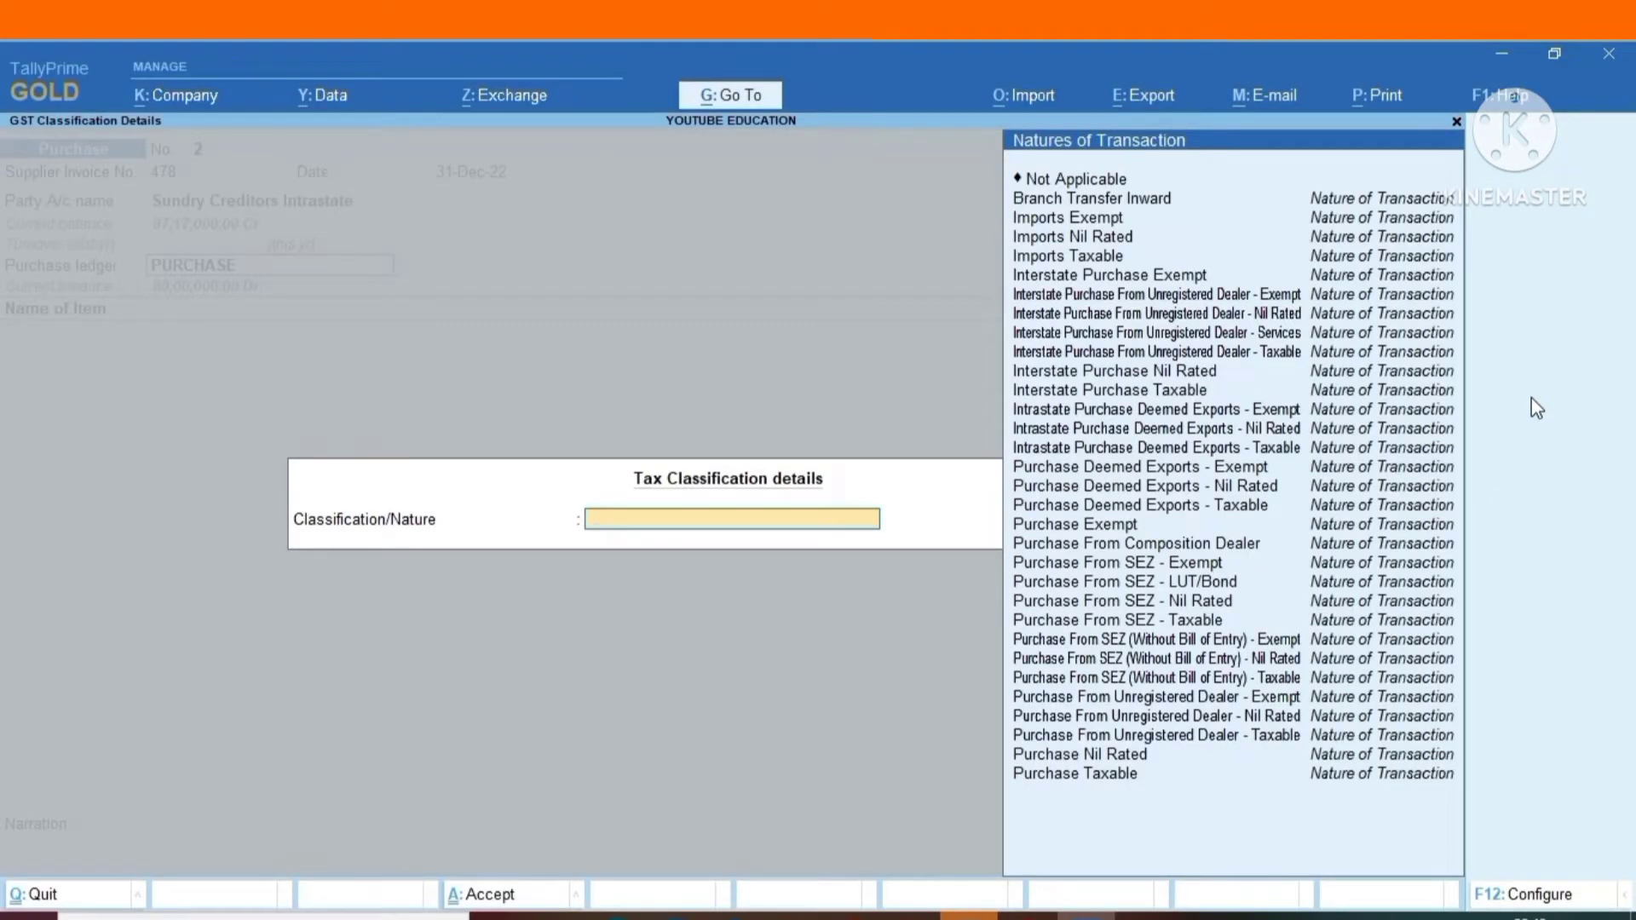
Set the purchase ledger's tax classification to Purchase Taxable.
{"action": "key", "text": "Down"}
{"action": "key", "text": "Down"}
{"action": "key", "text": "Down"}
{"action": "key", "text": "Down"}
{"action": "key", "text": "Down"}
{"action": "key", "text": "Down"}
{"action": "key", "text": "Down"}
{"action": "key", "text": "Down"}
{"action": "key", "text": "Down"}
{"action": "key", "text": "Down"}
{"action": "key", "text": "Down"}
{"action": "key", "text": "Down"}
{"action": "key", "text": "Down"}
{"action": "key", "text": "Down"}
{"action": "key", "text": "Down"}
{"action": "key", "text": "Down"}
{"action": "key", "text": "Down"}
{"action": "key", "text": "Down"}
{"action": "key", "text": "Down"}
{"action": "key", "text": "Down"}
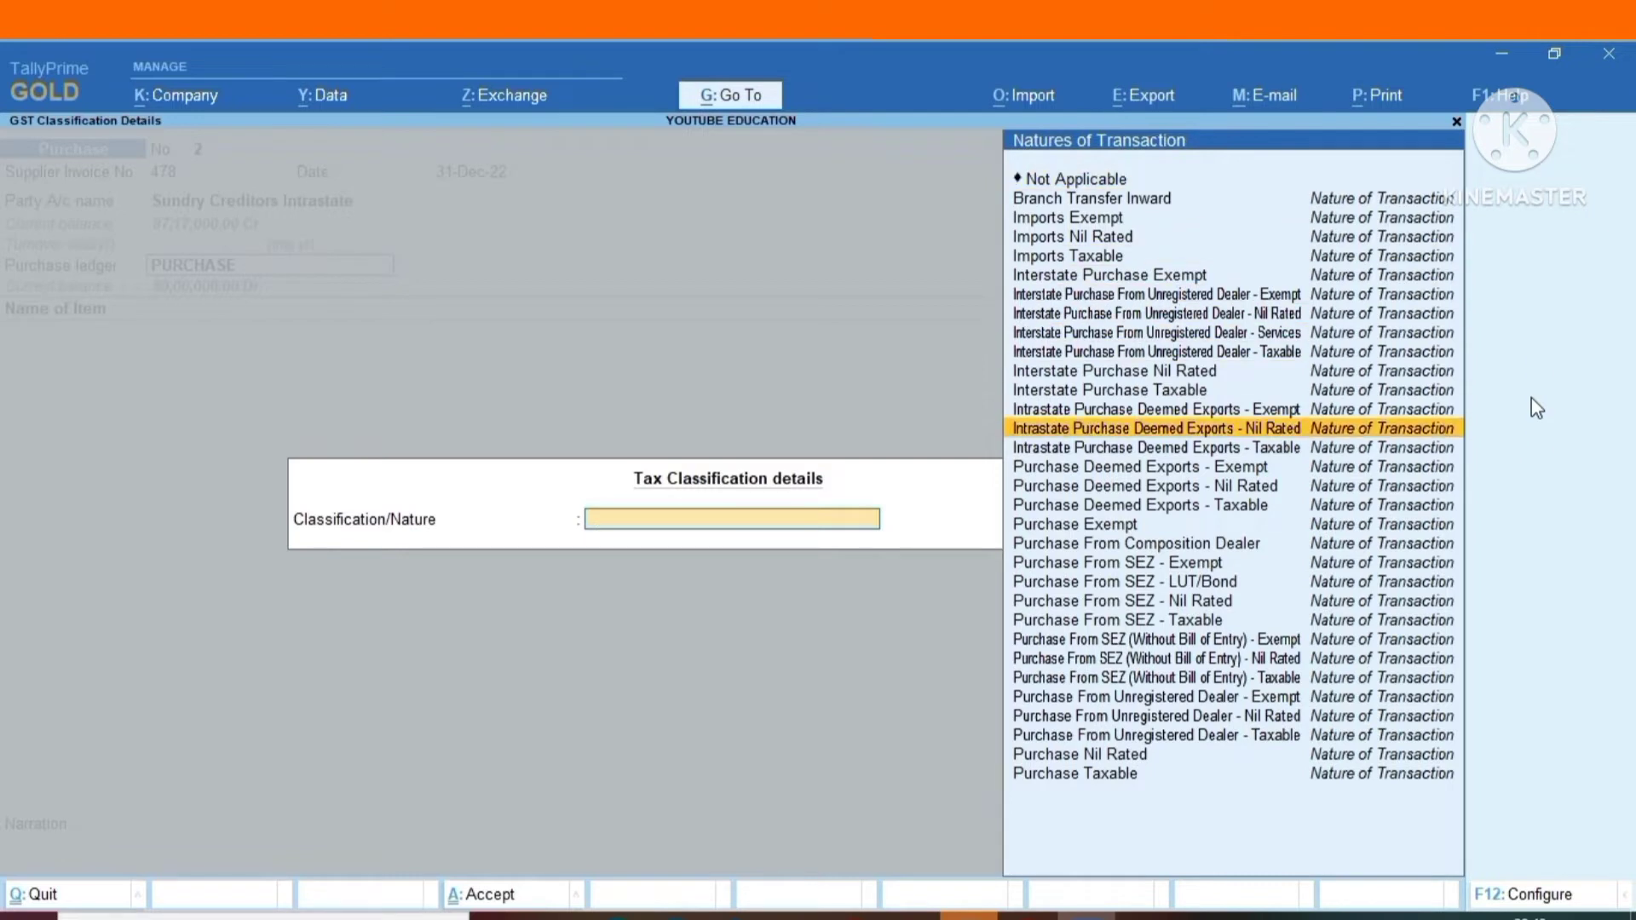
{"action": "key", "text": "Down"}
{"action": "key", "text": "Down"}
{"action": "key", "text": "Down"}
{"action": "key", "text": "Down"}
{"action": "key", "text": "Down"}
{"action": "key", "text": "Down"}
{"action": "key", "text": "Down"}
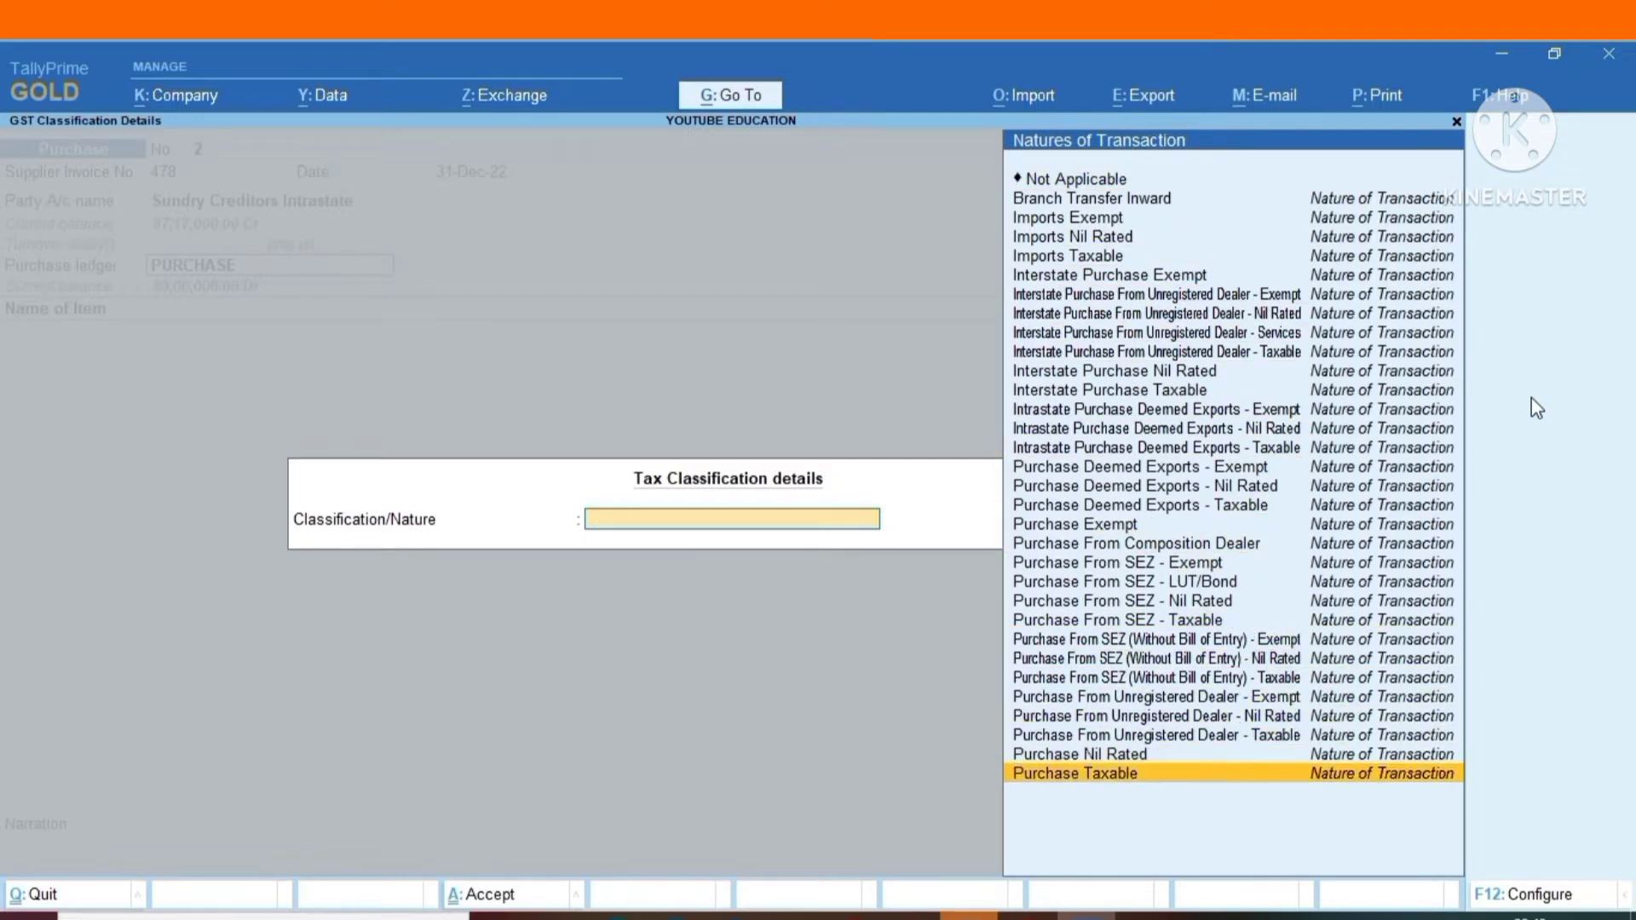
{"action": "key", "text": "Return"}
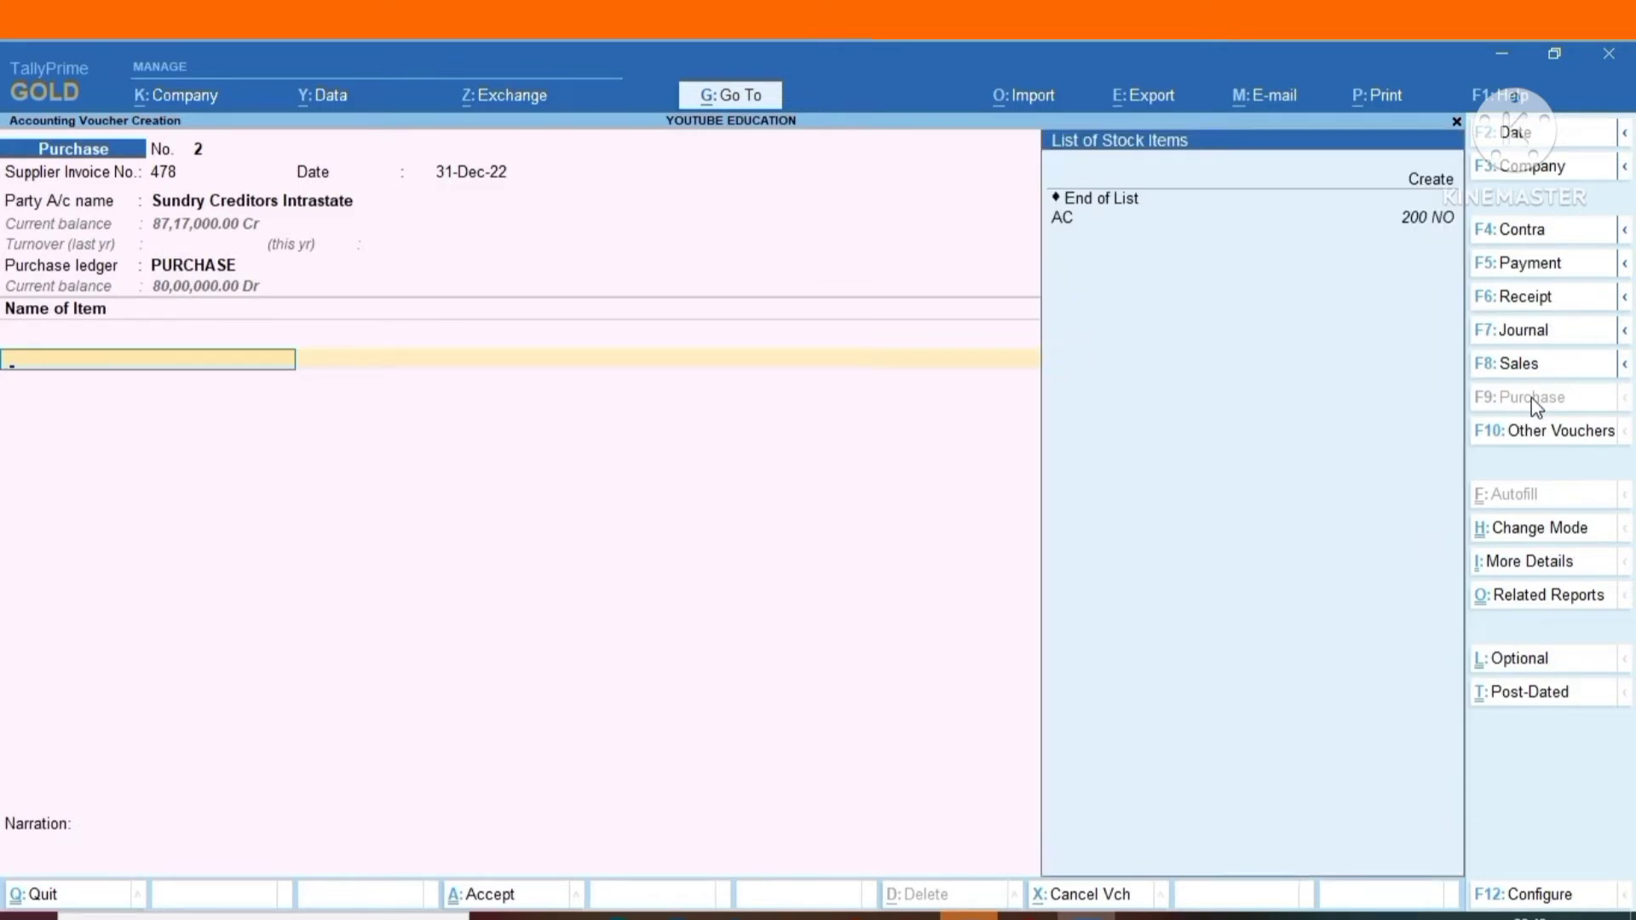
Enter stock item AC with quantity 300 NO at the rate of 40,000.00, and end the item list.
{"action": "key", "text": "Return"}
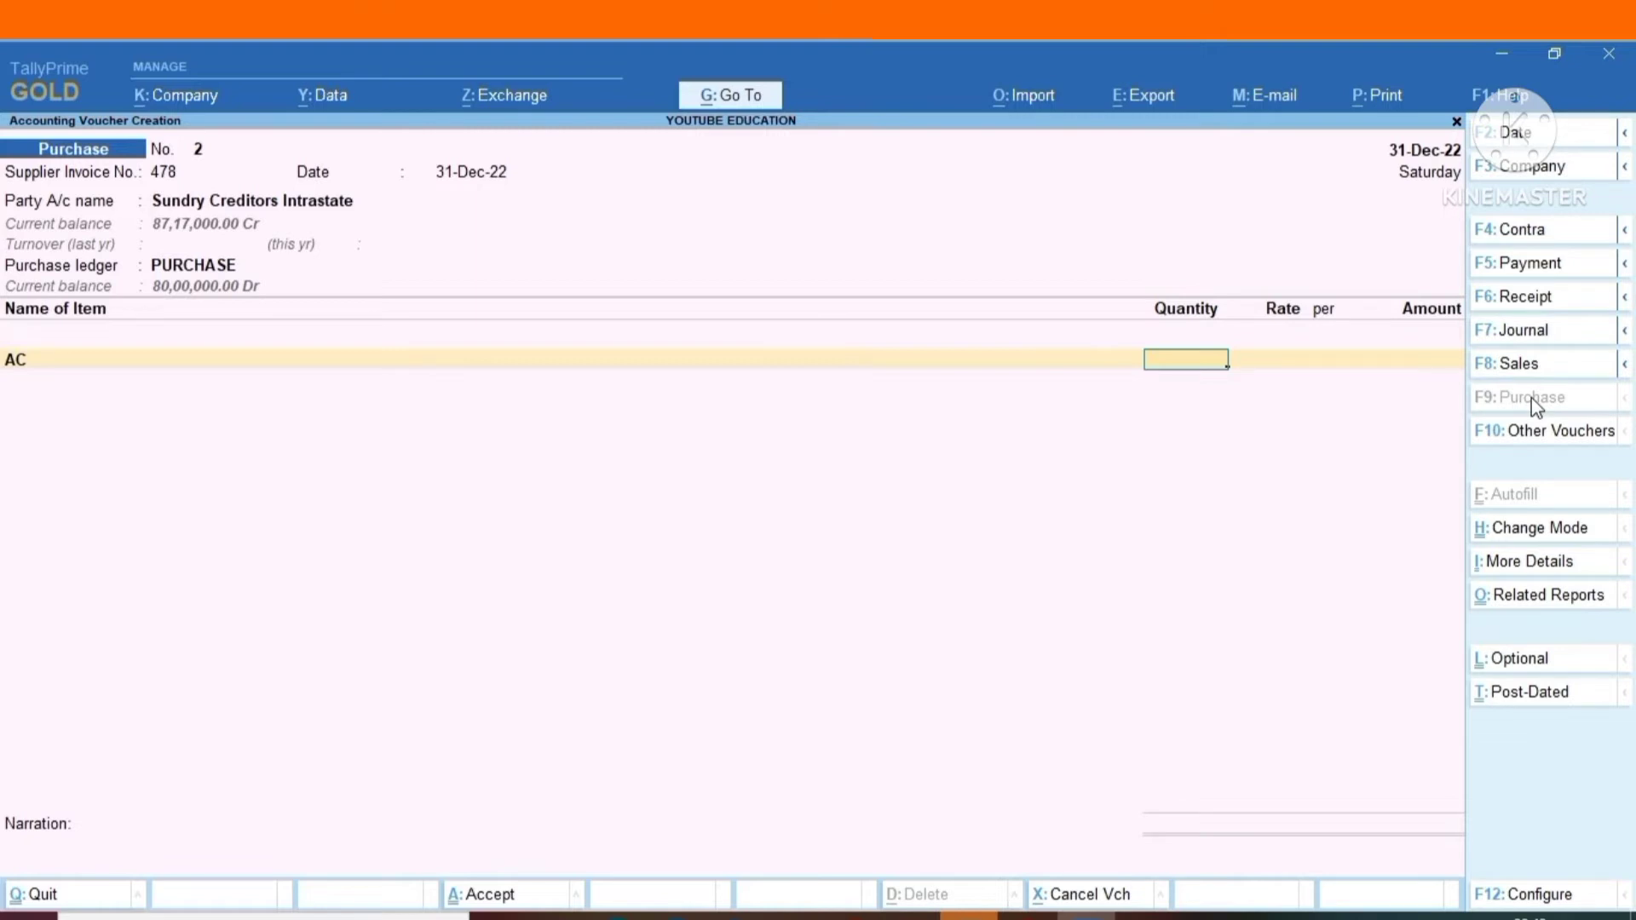
{"action": "type", "text": "300"}
{"action": "key", "text": "Return"}
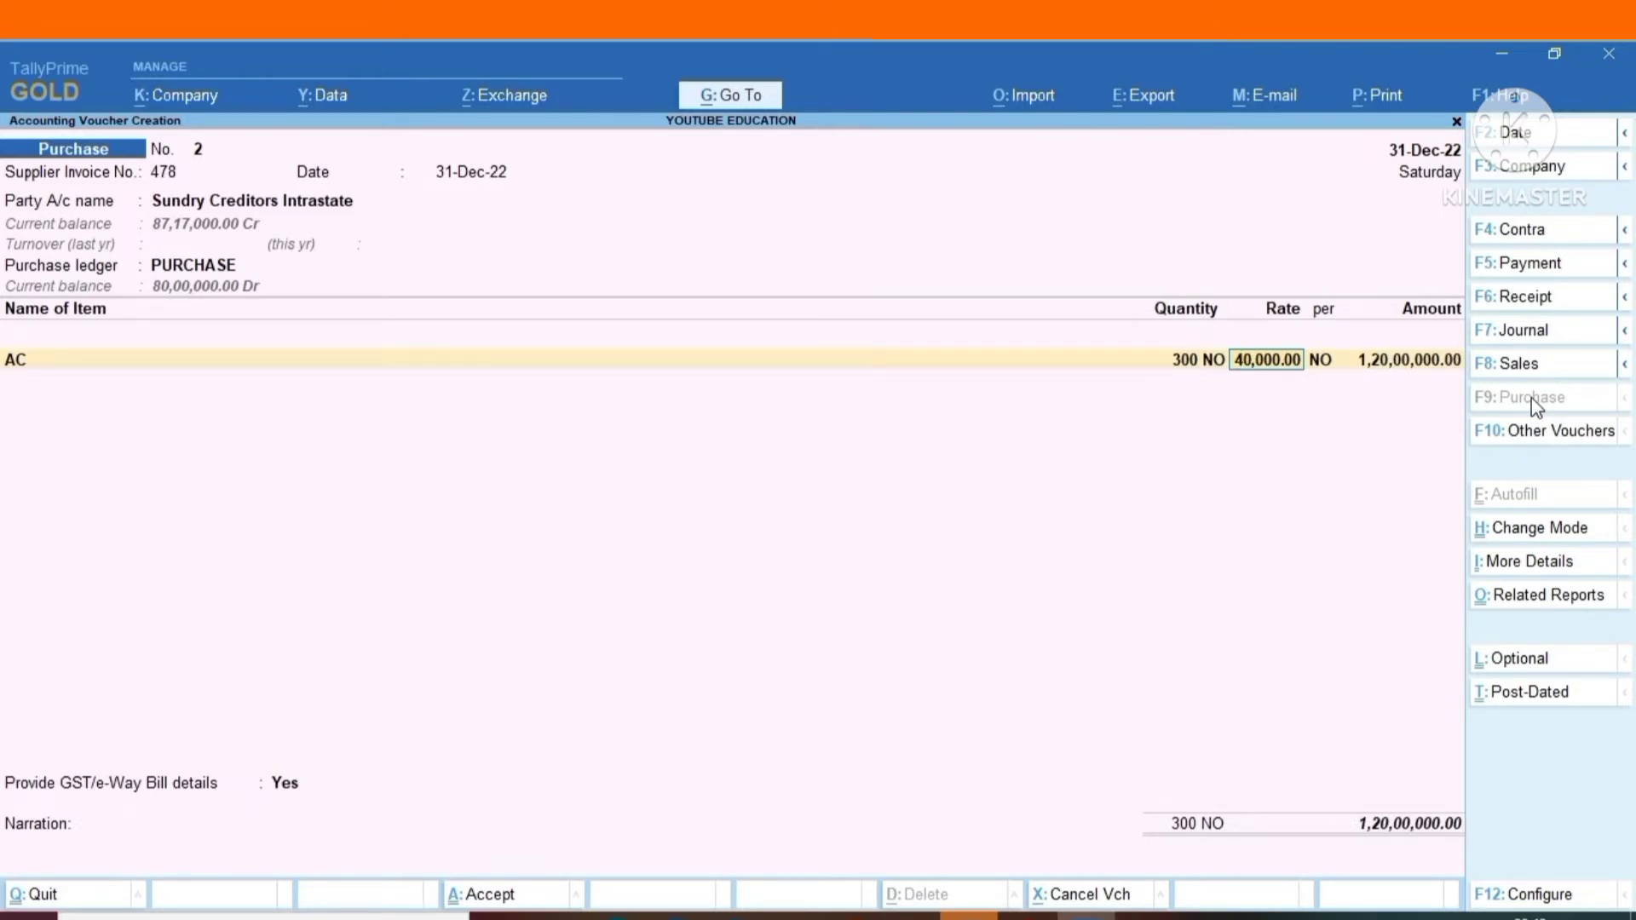
{"action": "key", "text": "Return"}
{"action": "key", "text": "Return"}
{"action": "key", "text": "Return"}
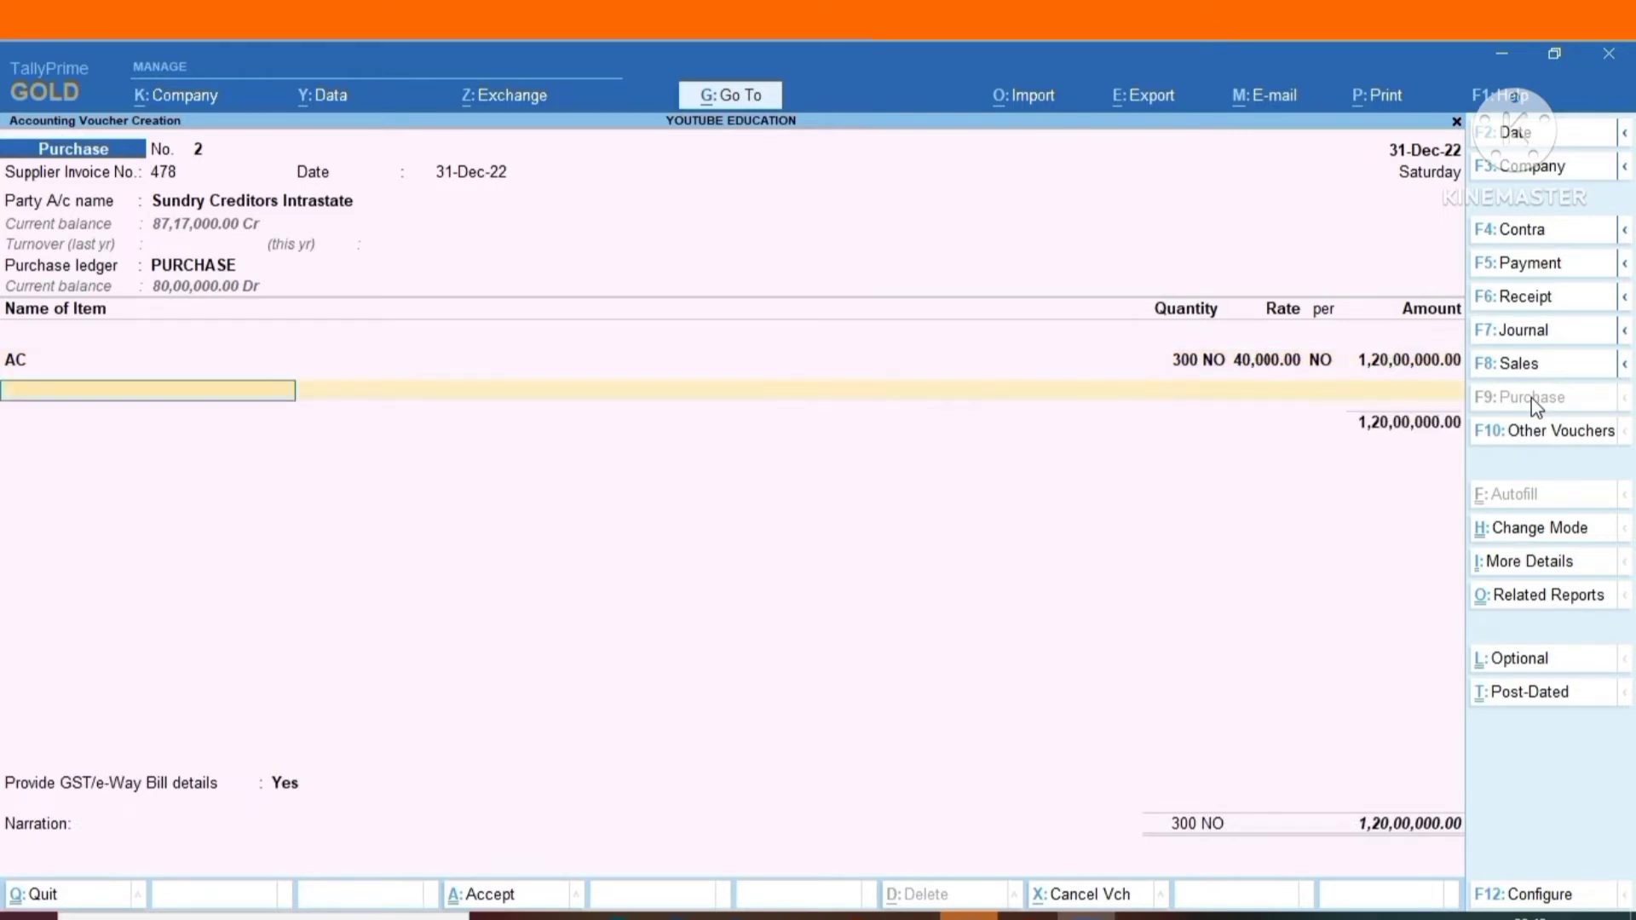
{"action": "key", "text": "Return"}
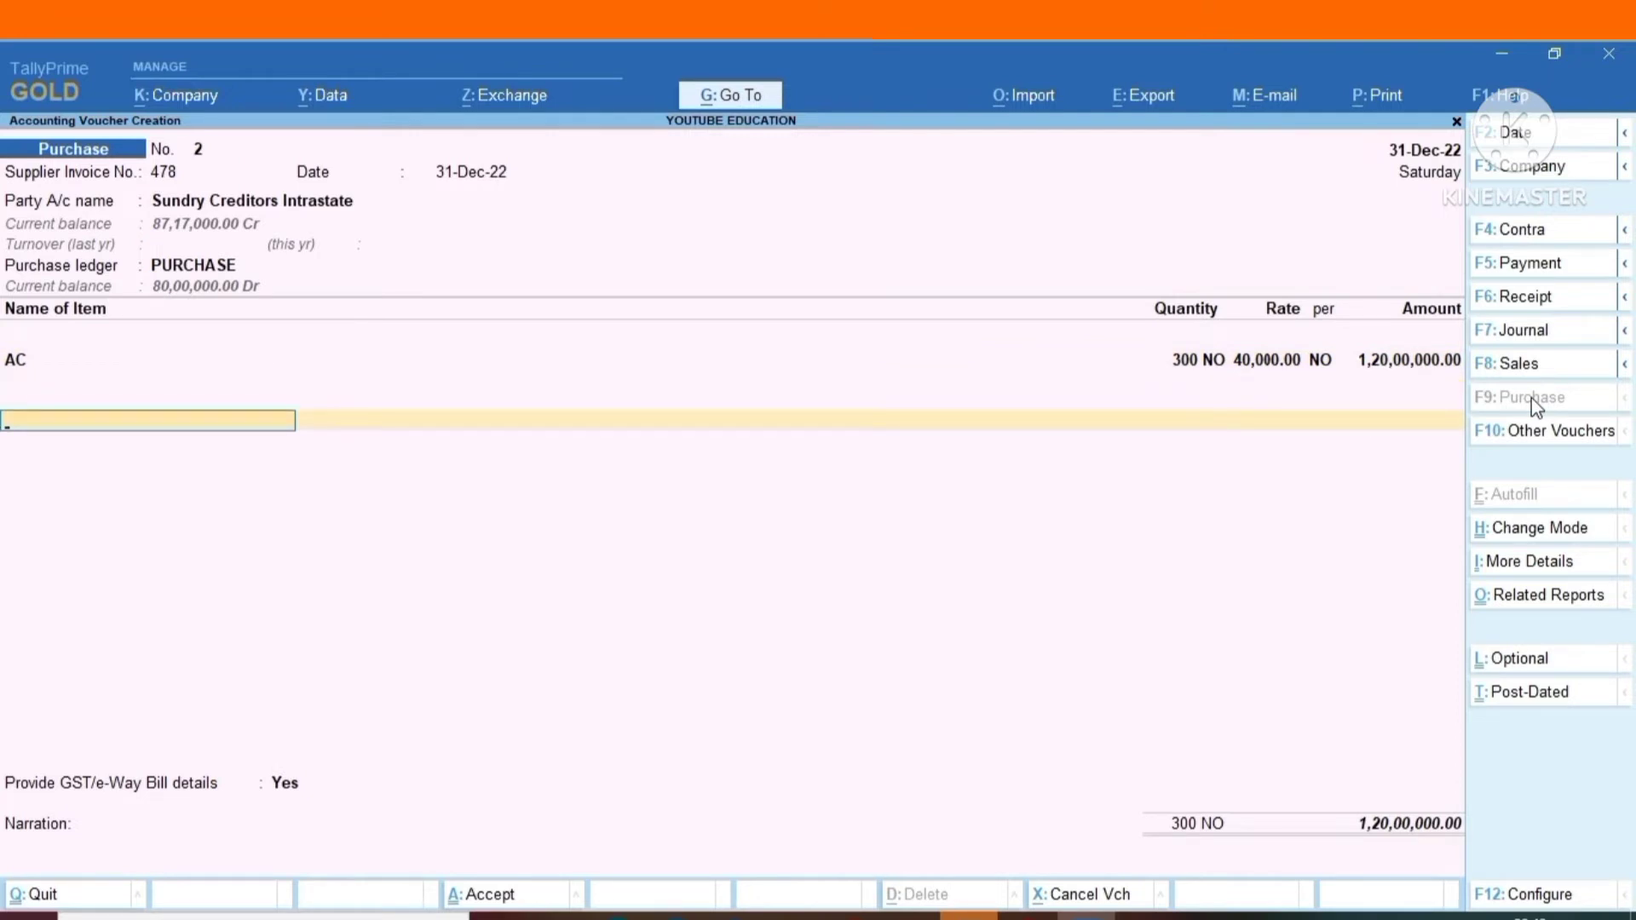
Add the CGST ledger below the item, with TDS nature of payment Not Applicable and the full amount as assessable value.
{"action": "type", "text": "CG"}
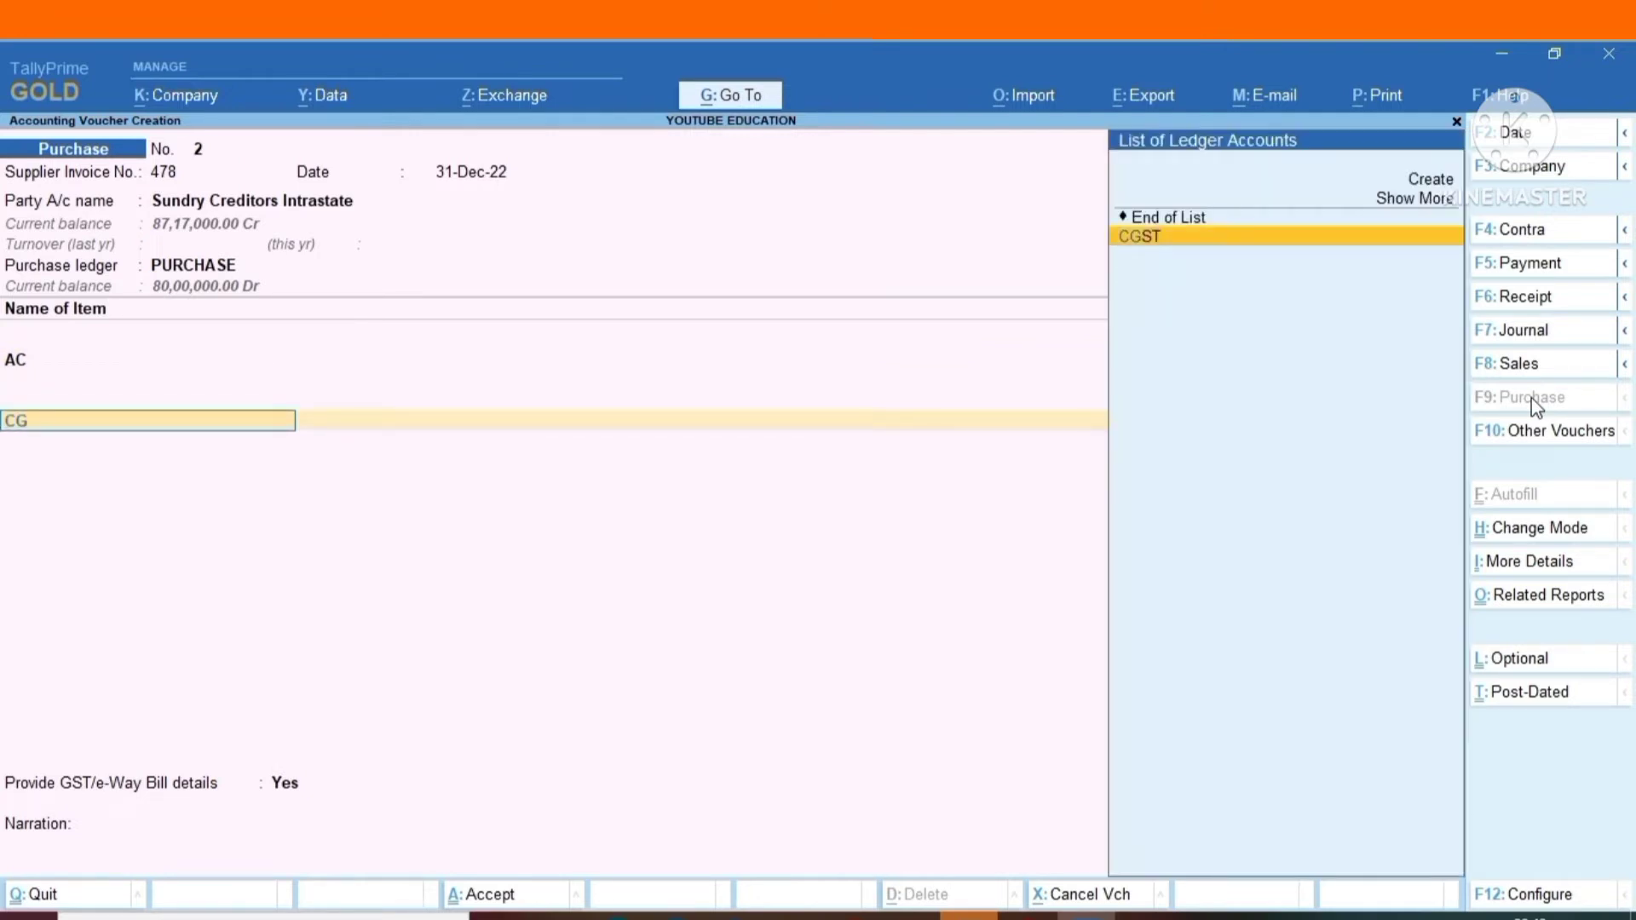
{"action": "key", "text": "Return"}
{"action": "key", "text": "Return"}
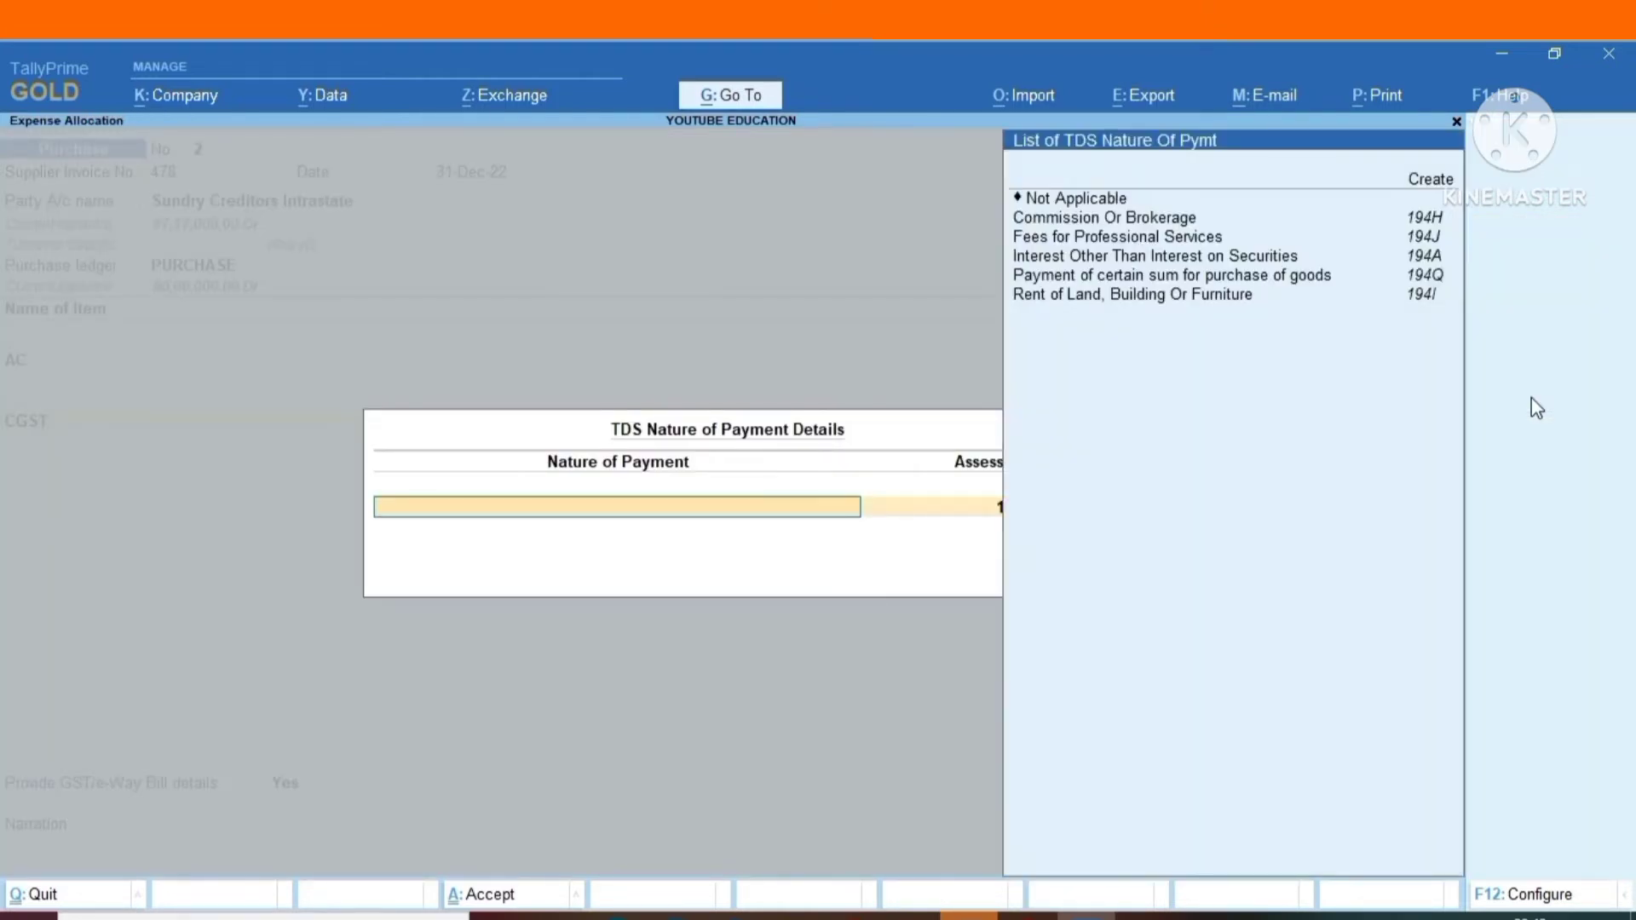
{"action": "key", "text": "Down"}
{"action": "key", "text": "Down"}
{"action": "key", "text": "Down"}
{"action": "key", "text": "Down"}
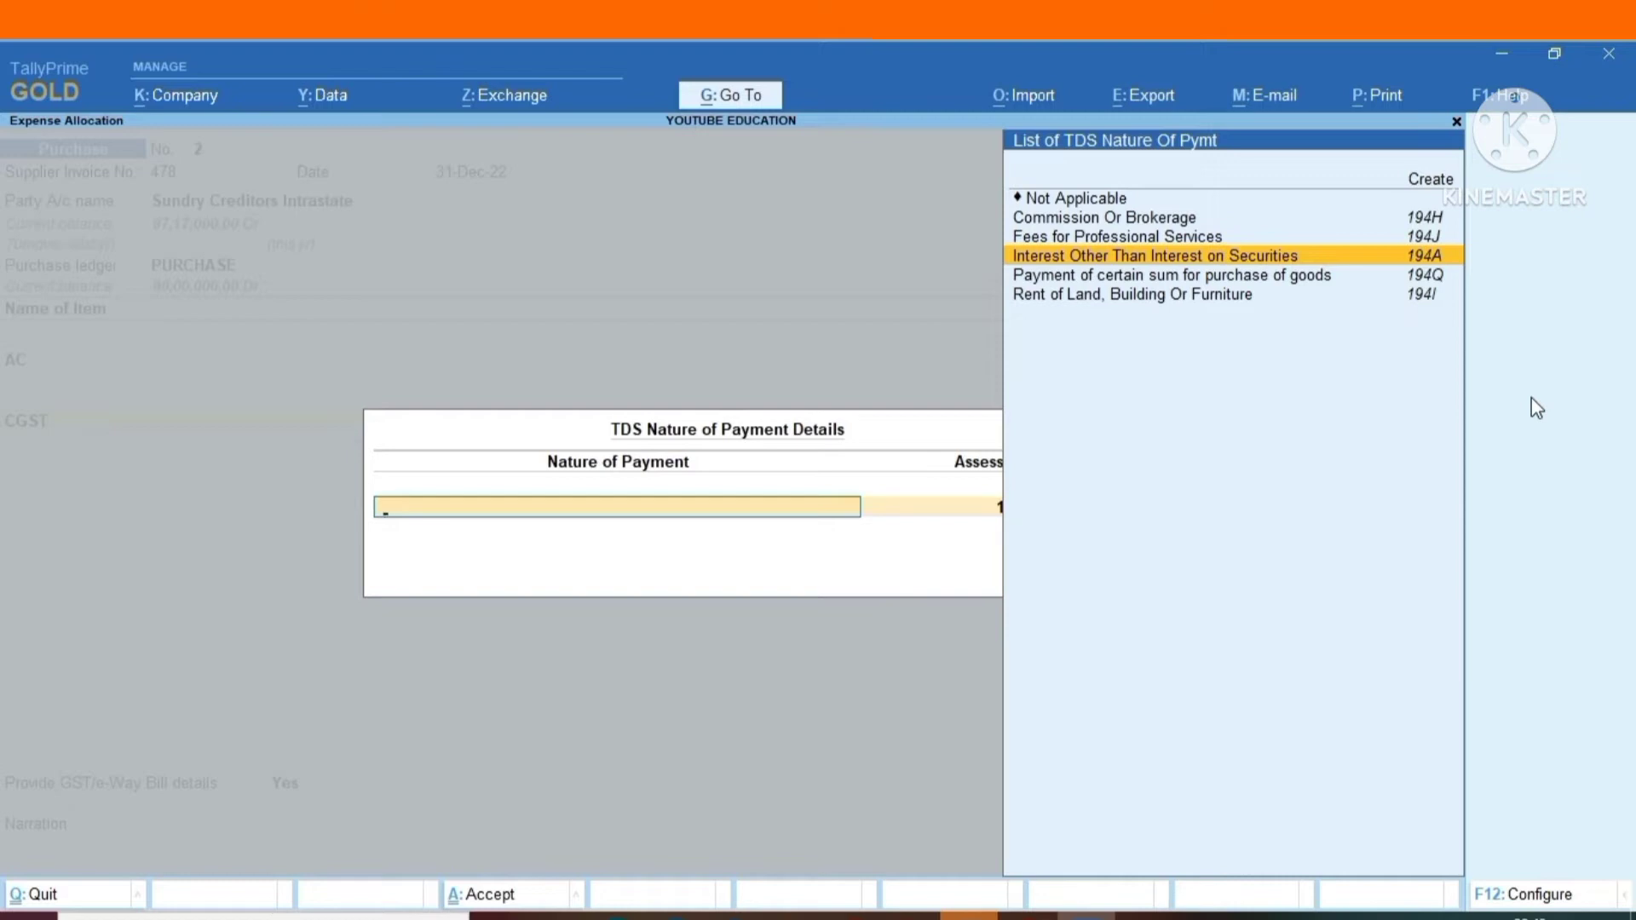
{"action": "key", "text": "Up"}
{"action": "key", "text": "Up"}
{"action": "key", "text": "Up"}
{"action": "key", "text": "Return"}
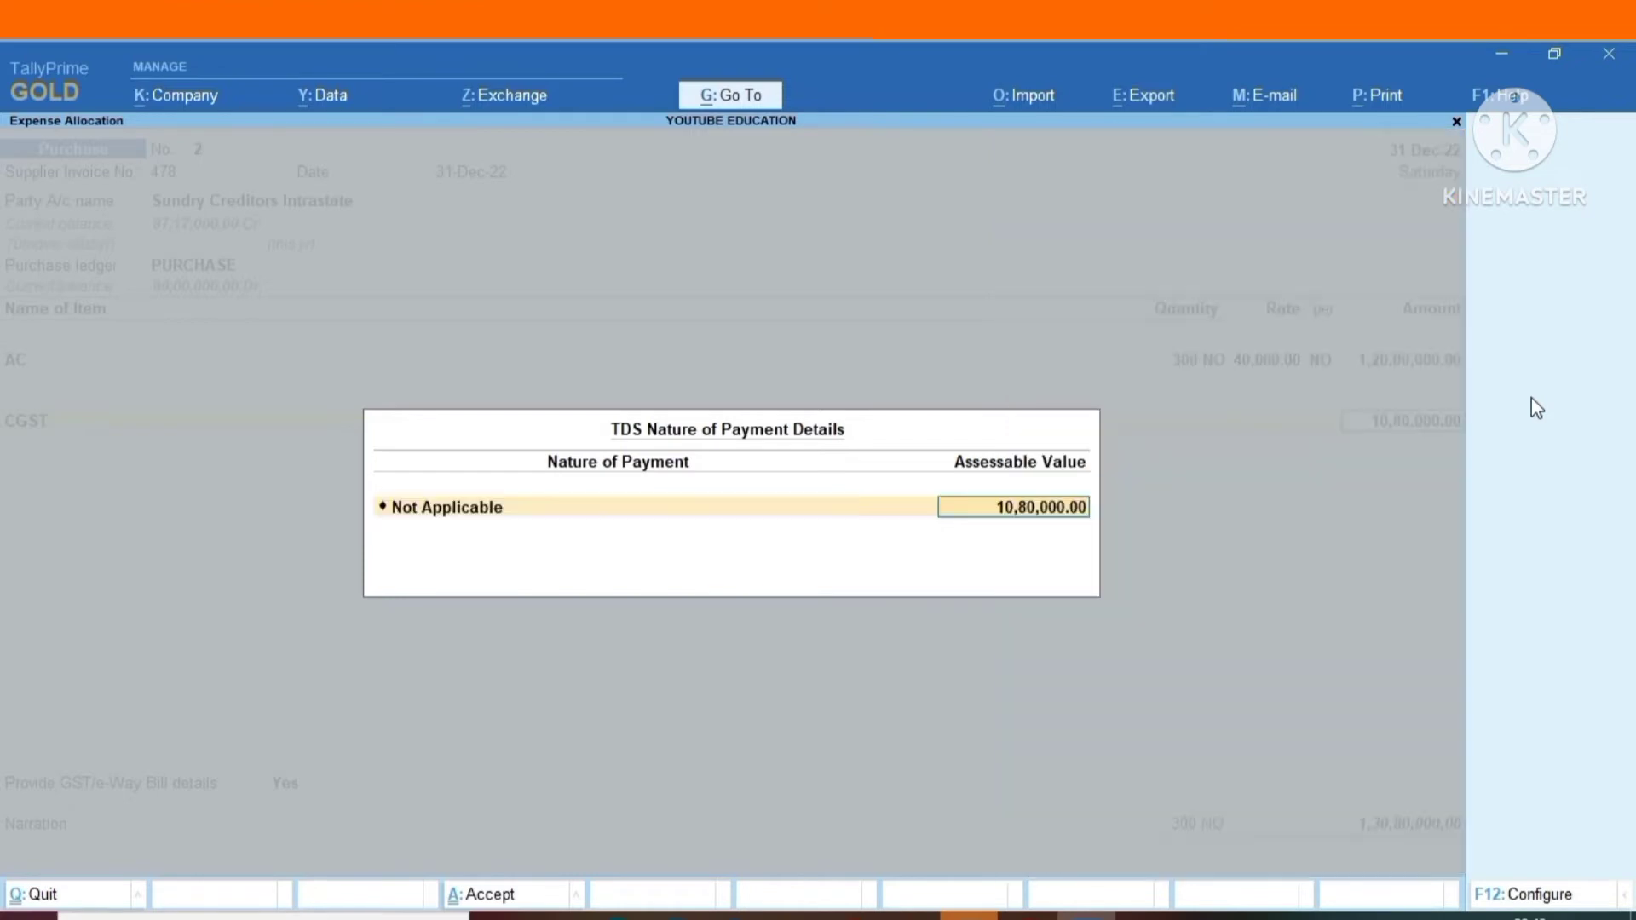
{"action": "key", "text": "Return"}
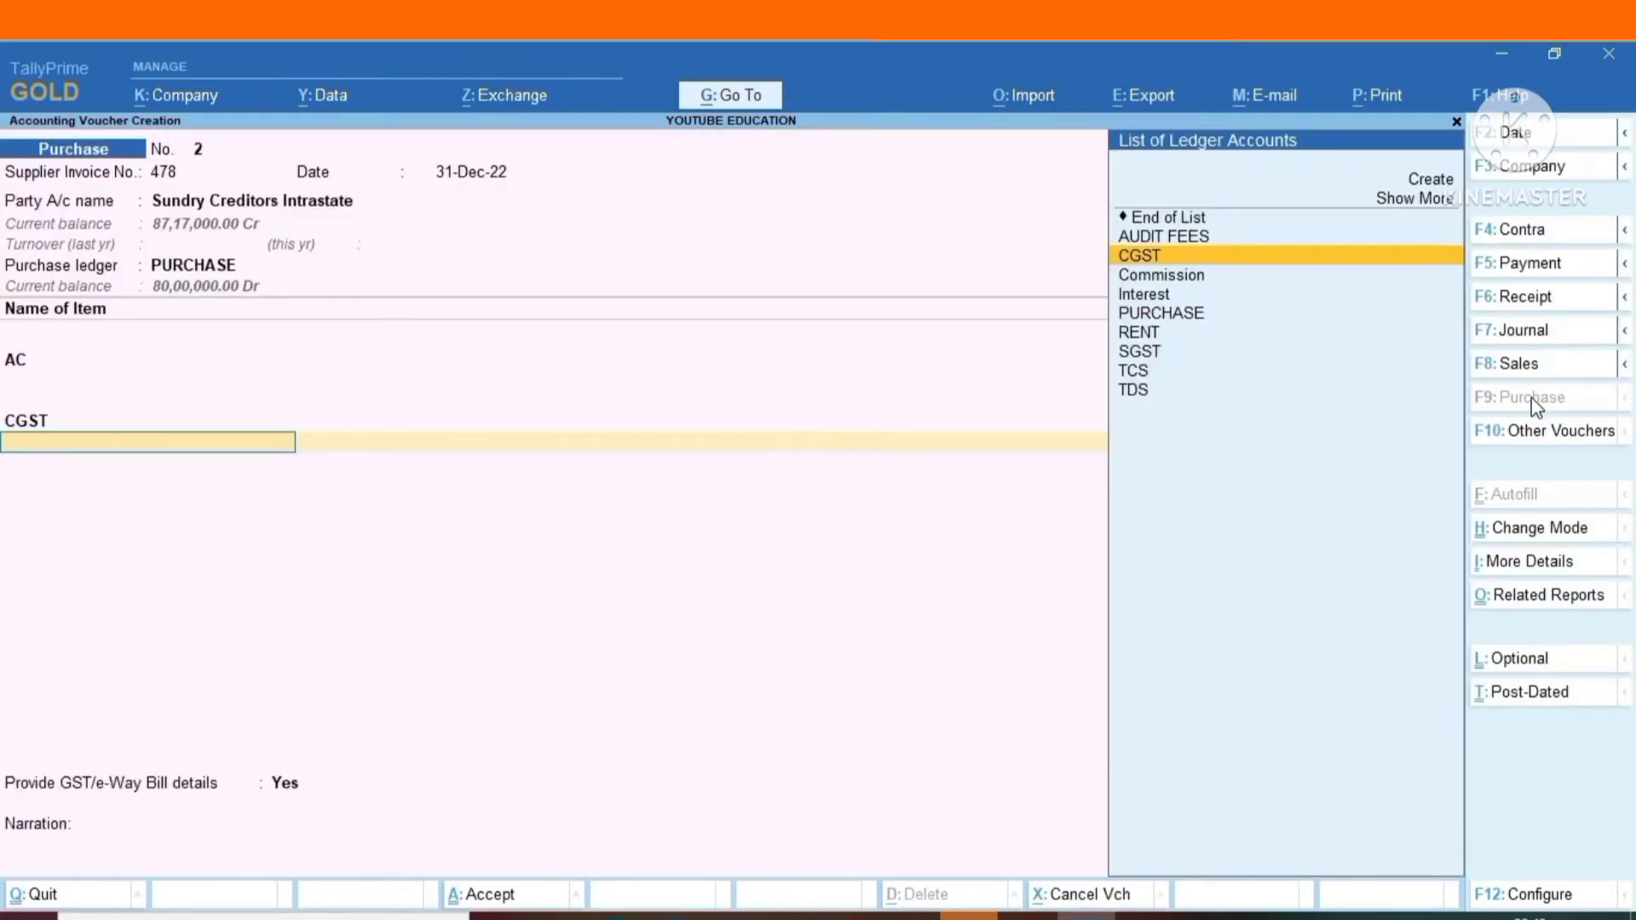
Add the SGST ledger with TDS nature of payment Not Applicable, followed by the TDS ledger.
{"action": "key", "text": "Down"}
{"action": "key", "text": "Down"}
{"action": "key", "text": "Down"}
{"action": "key", "text": "Down"}
{"action": "key", "text": "Down"}
{"action": "key", "text": "Return"}
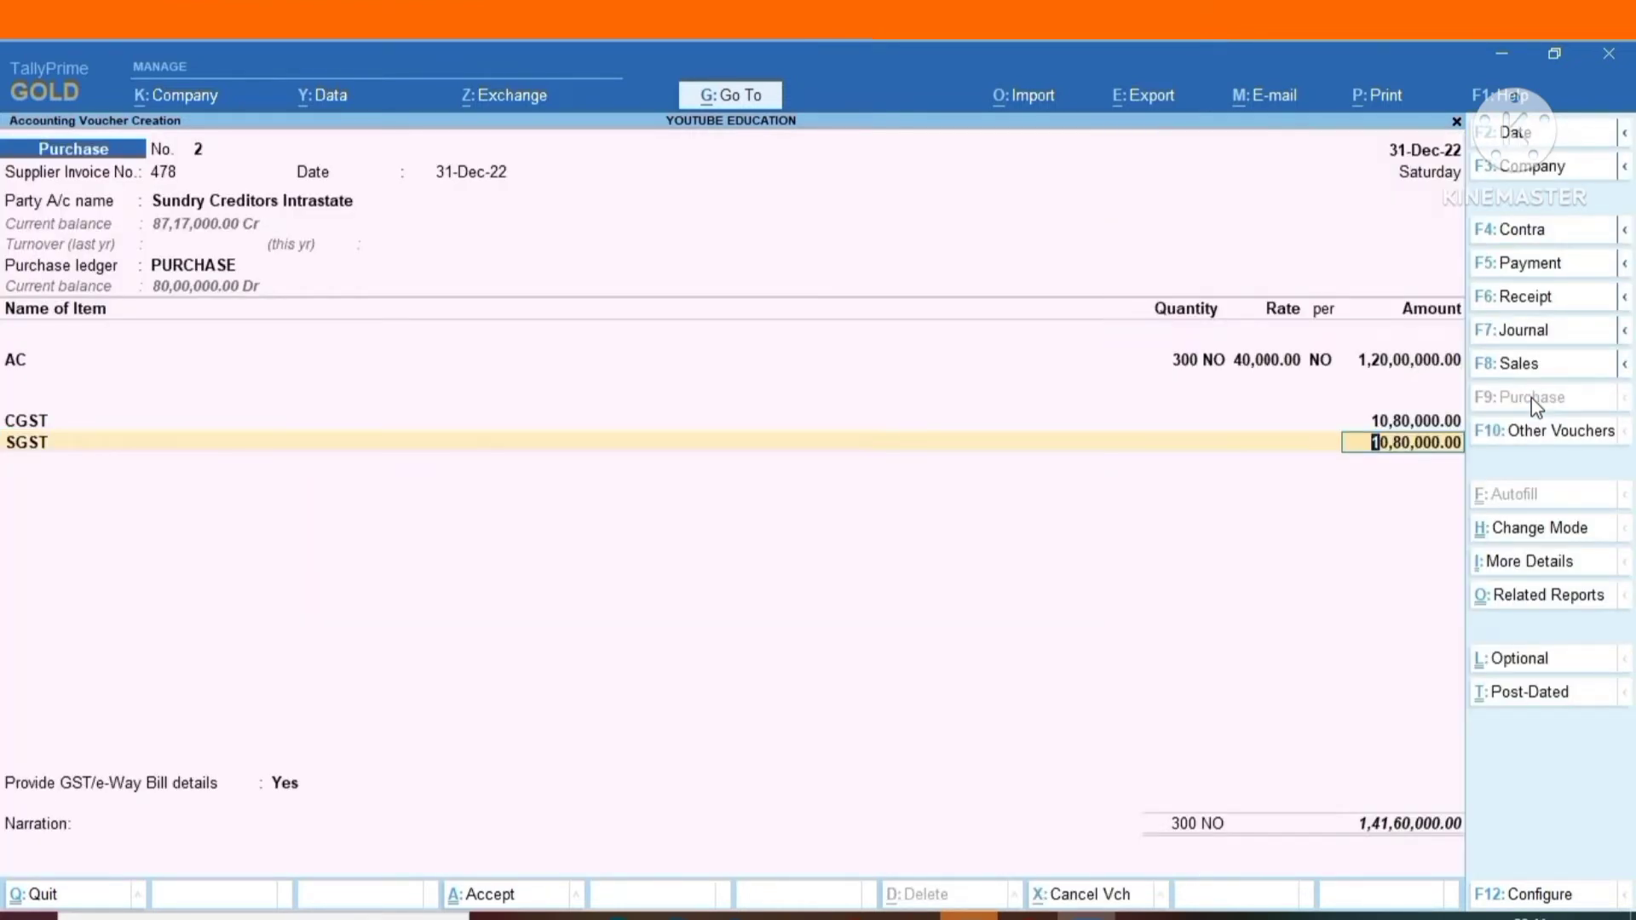
{"action": "key", "text": "Return"}
{"action": "type", "text": "N"}
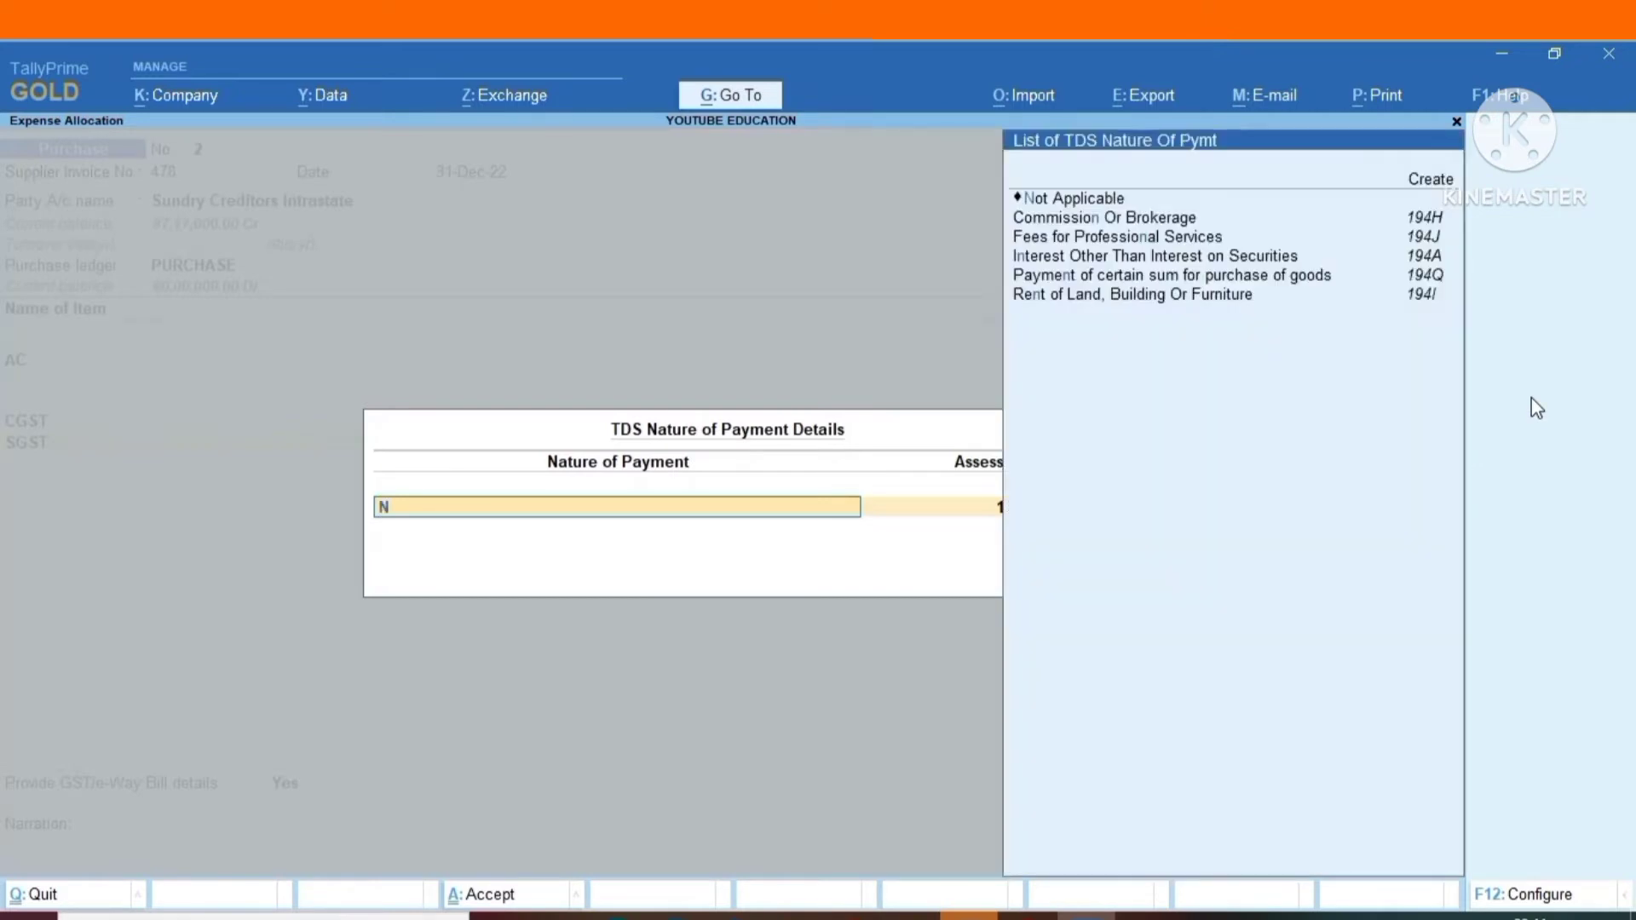
{"action": "key", "text": "Return"}
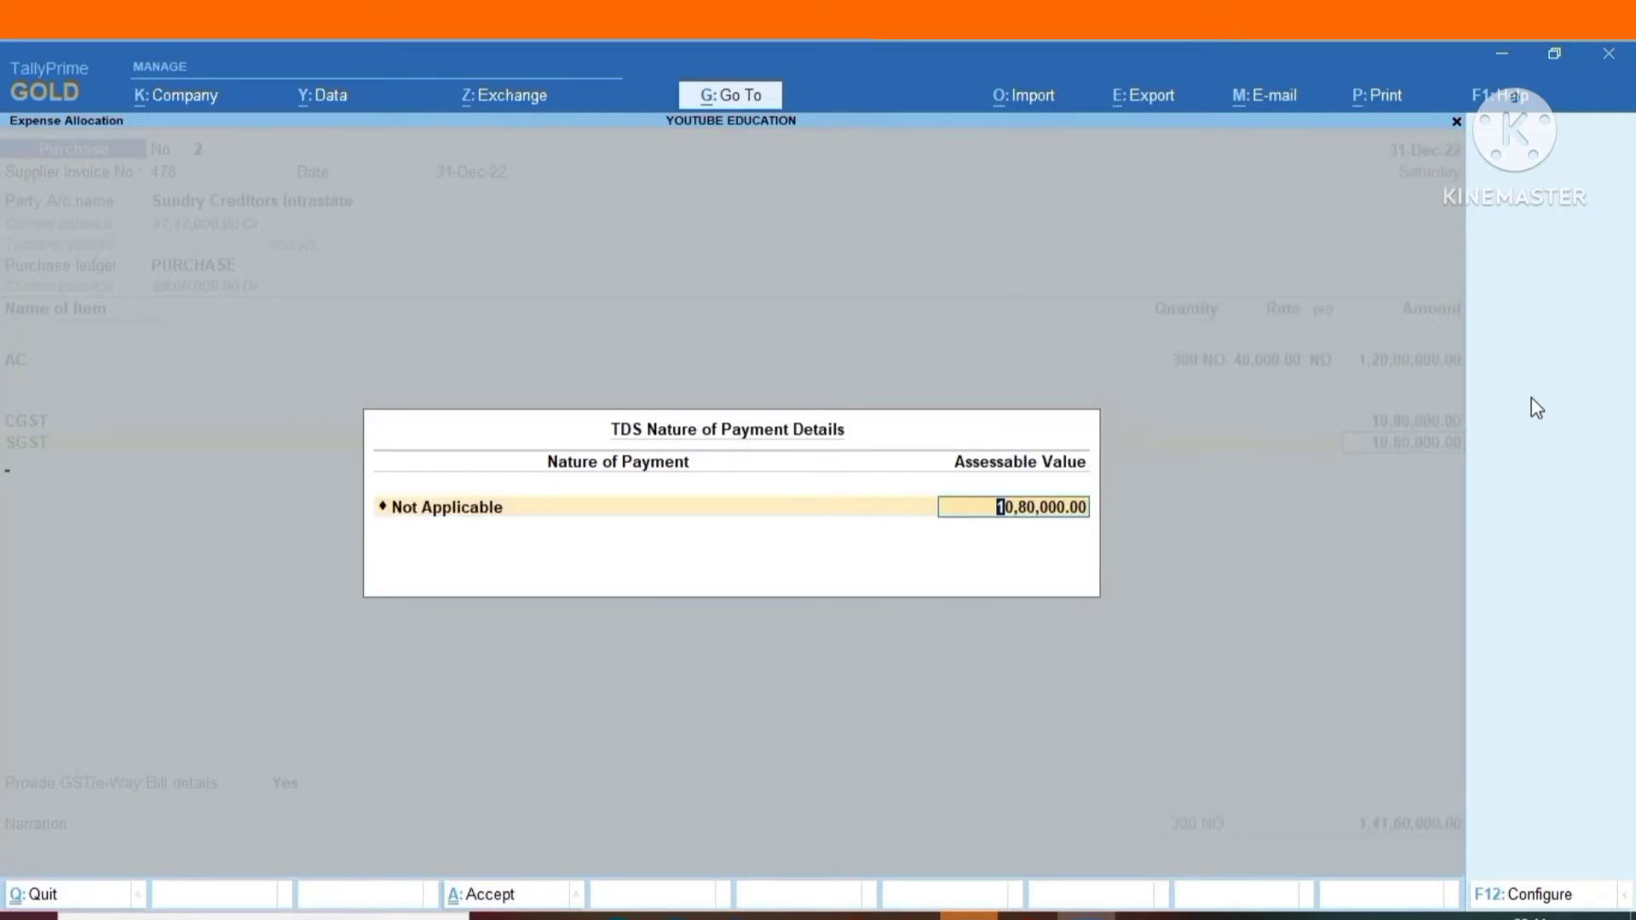
{"action": "key", "text": "Return"}
{"action": "type", "text": "TDS"}
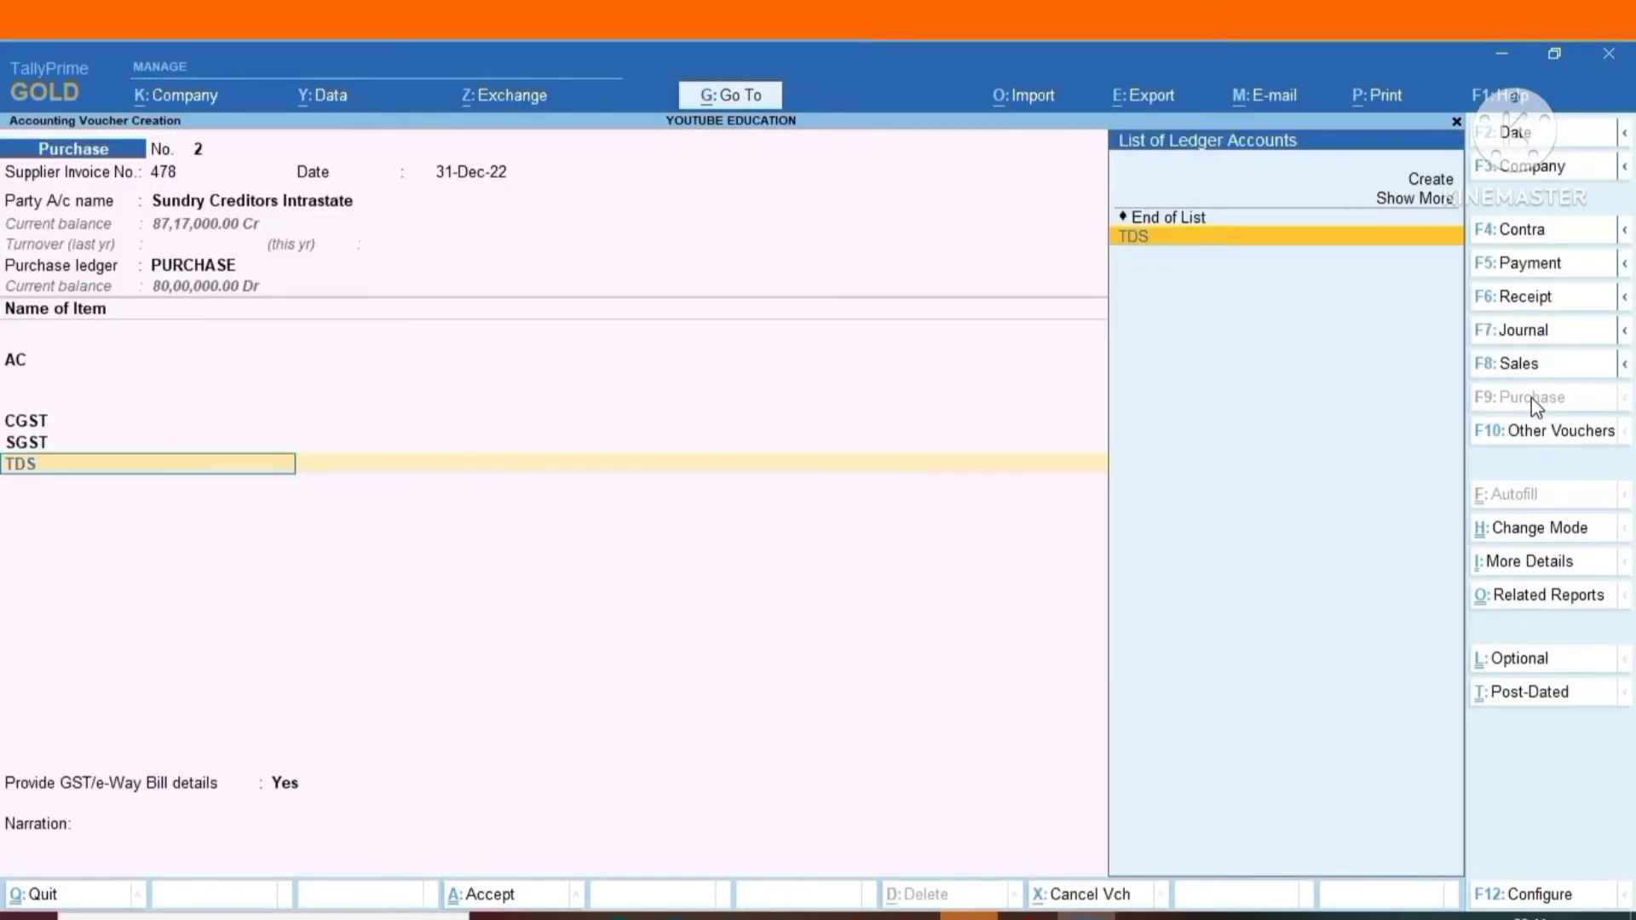
{"action": "key", "text": "Return"}
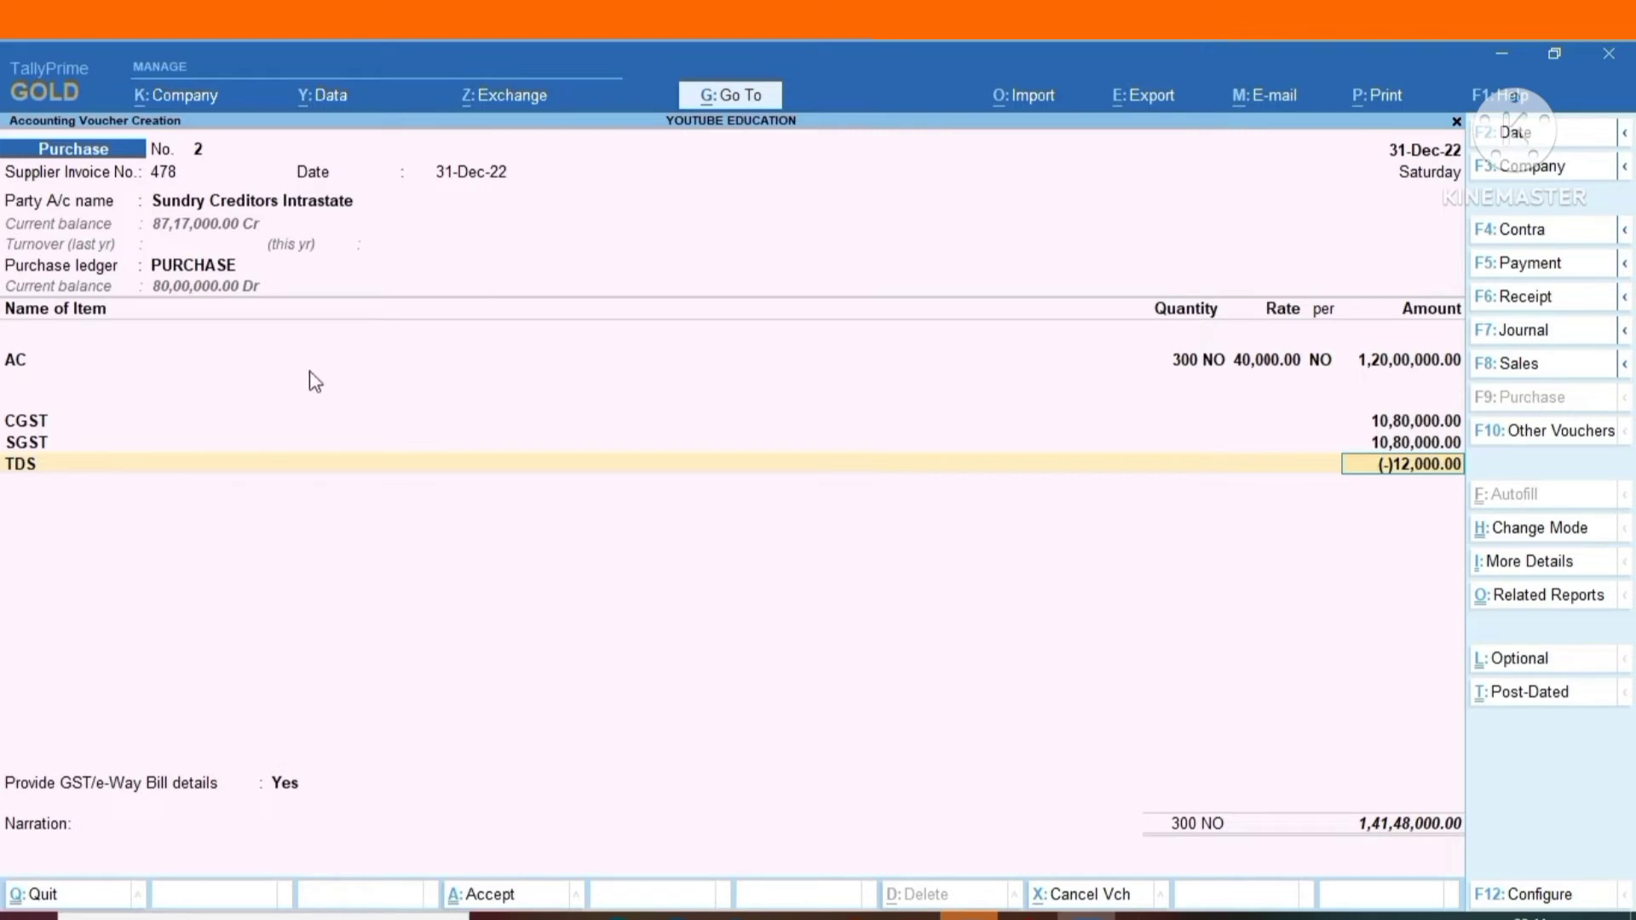
Change the CGST line's TDS nature of payment to Payment of certain sum for purchase of goods.
{"action": "left_click", "coordinate": [34, 426]}
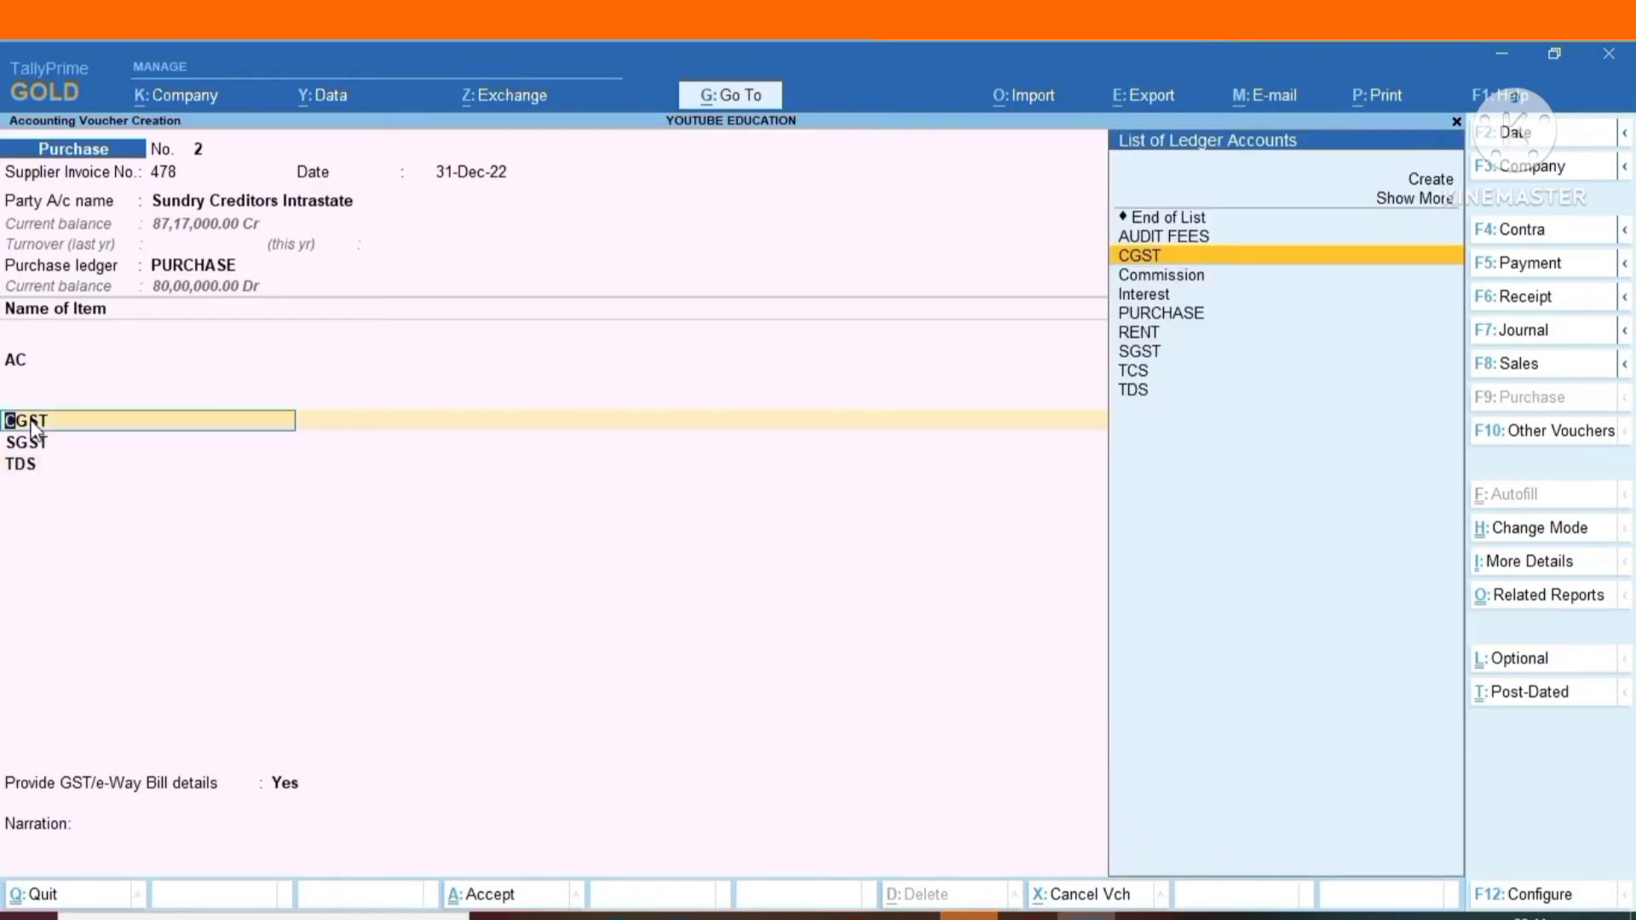
{"action": "key", "text": "Return"}
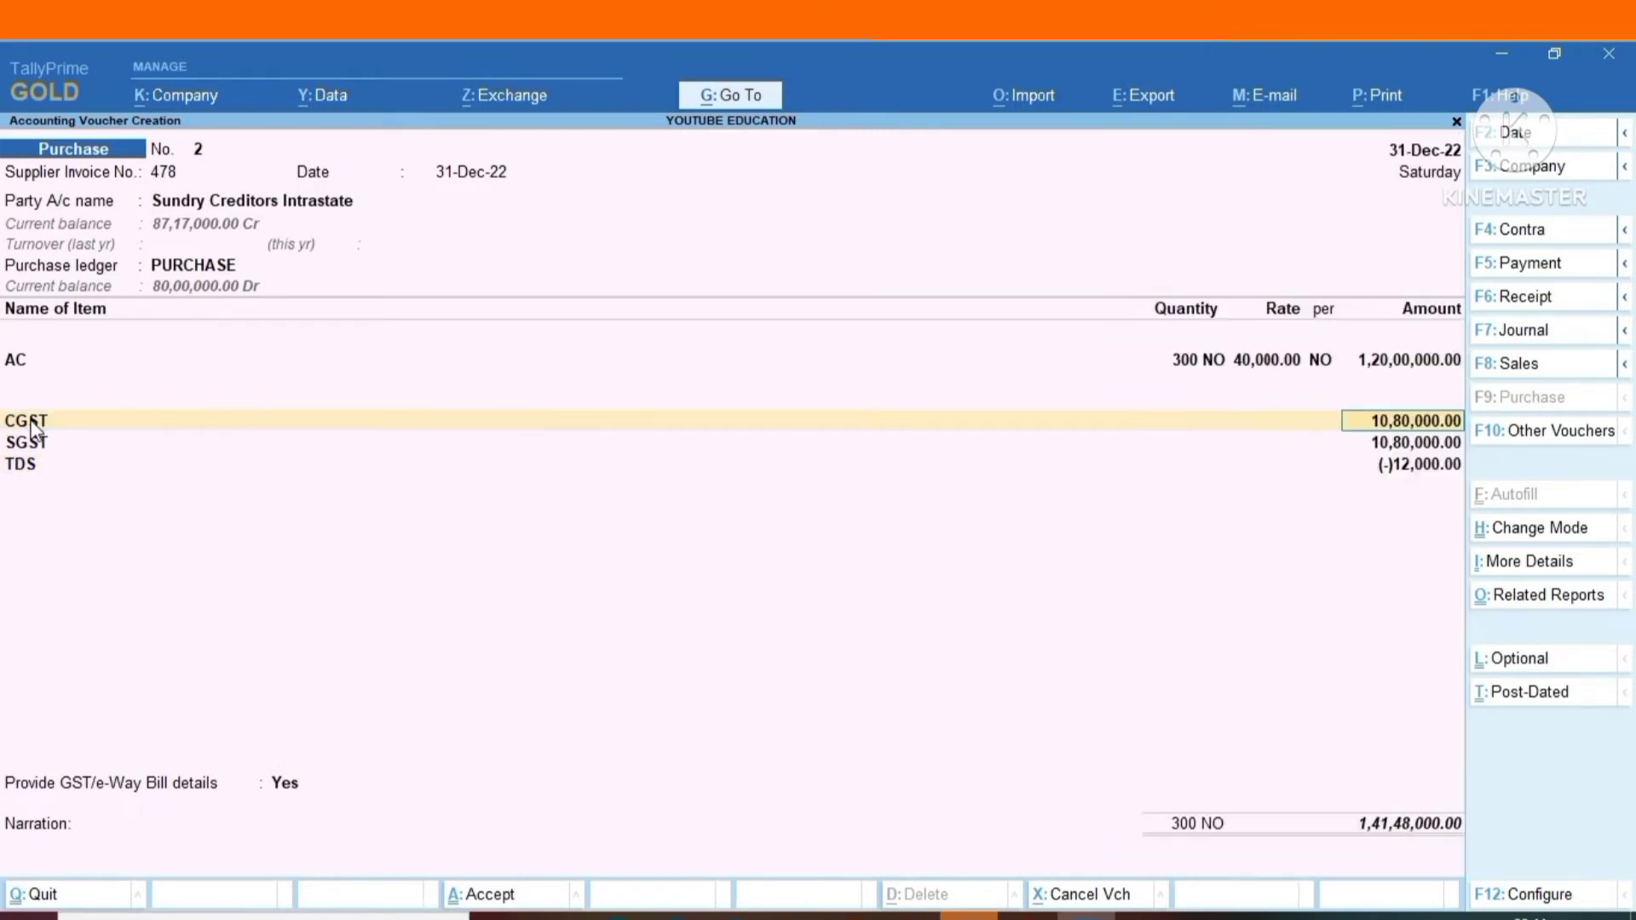
{"action": "key", "text": "Return"}
{"action": "type", "text": "T"}
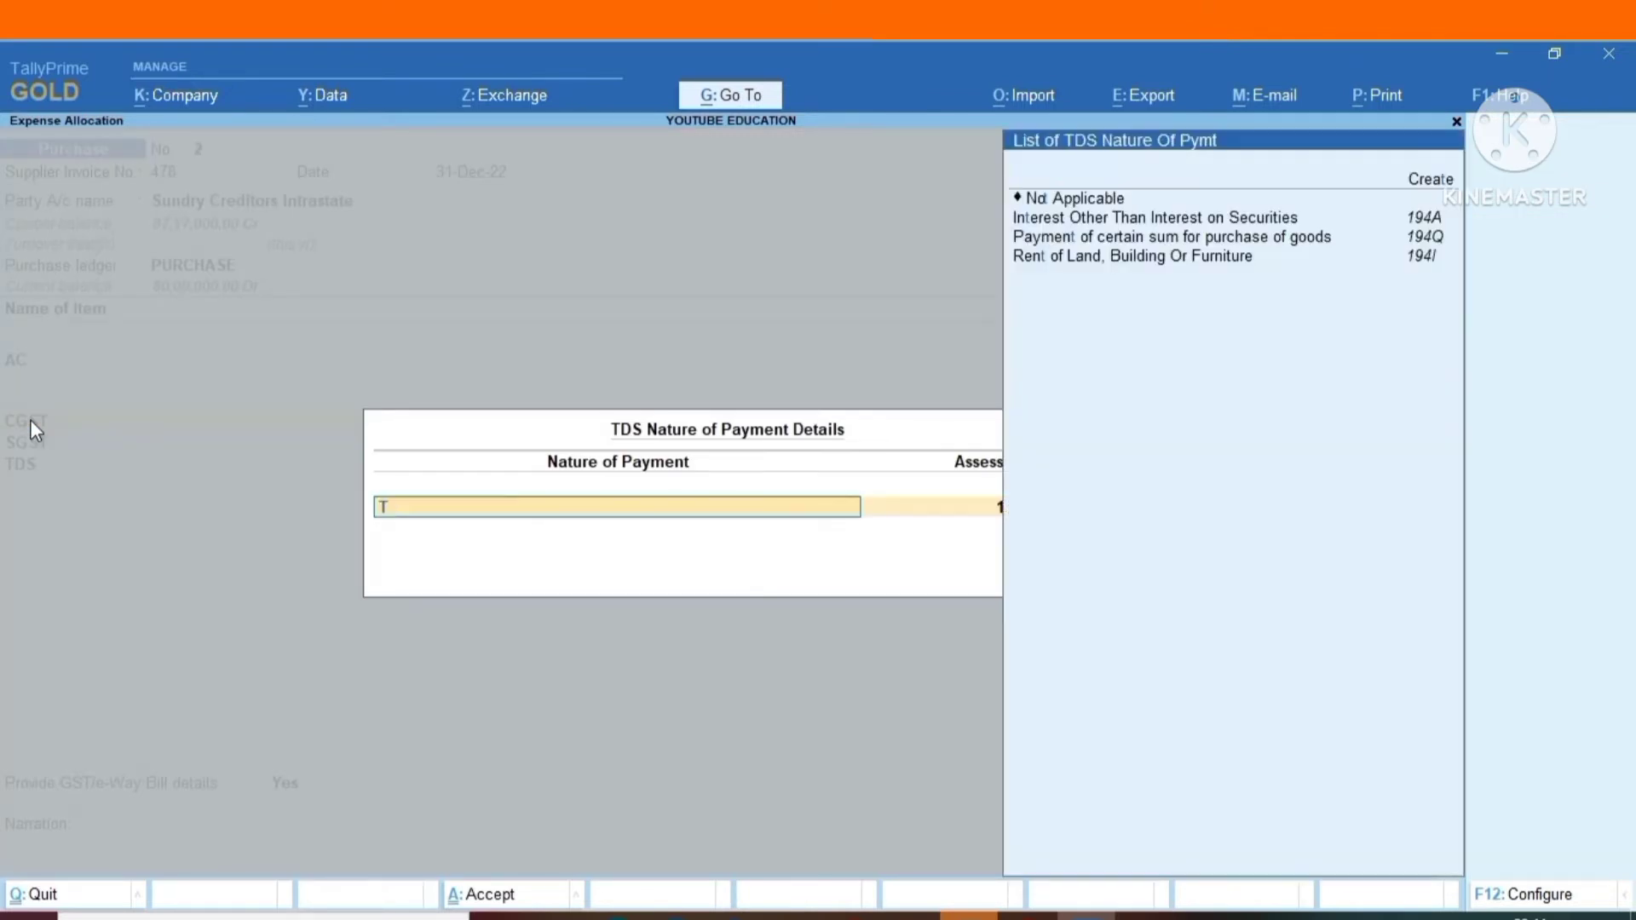
{"action": "key", "text": "Down"}
{"action": "key", "text": "Down"}
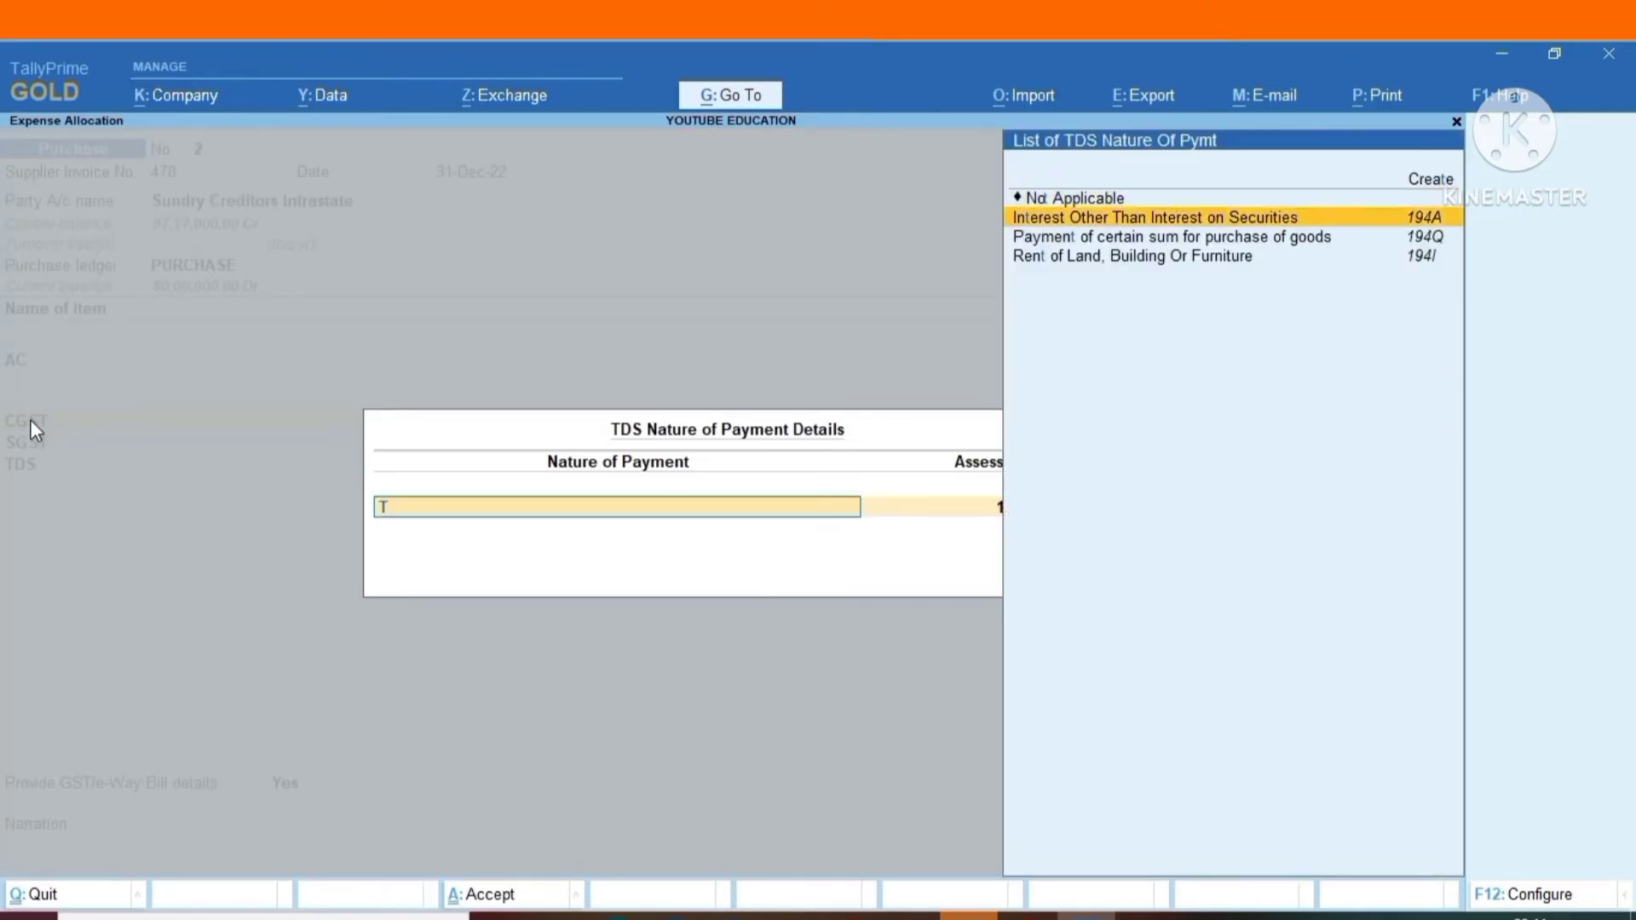
{"action": "key", "text": "Down"}
{"action": "key", "text": "Return"}
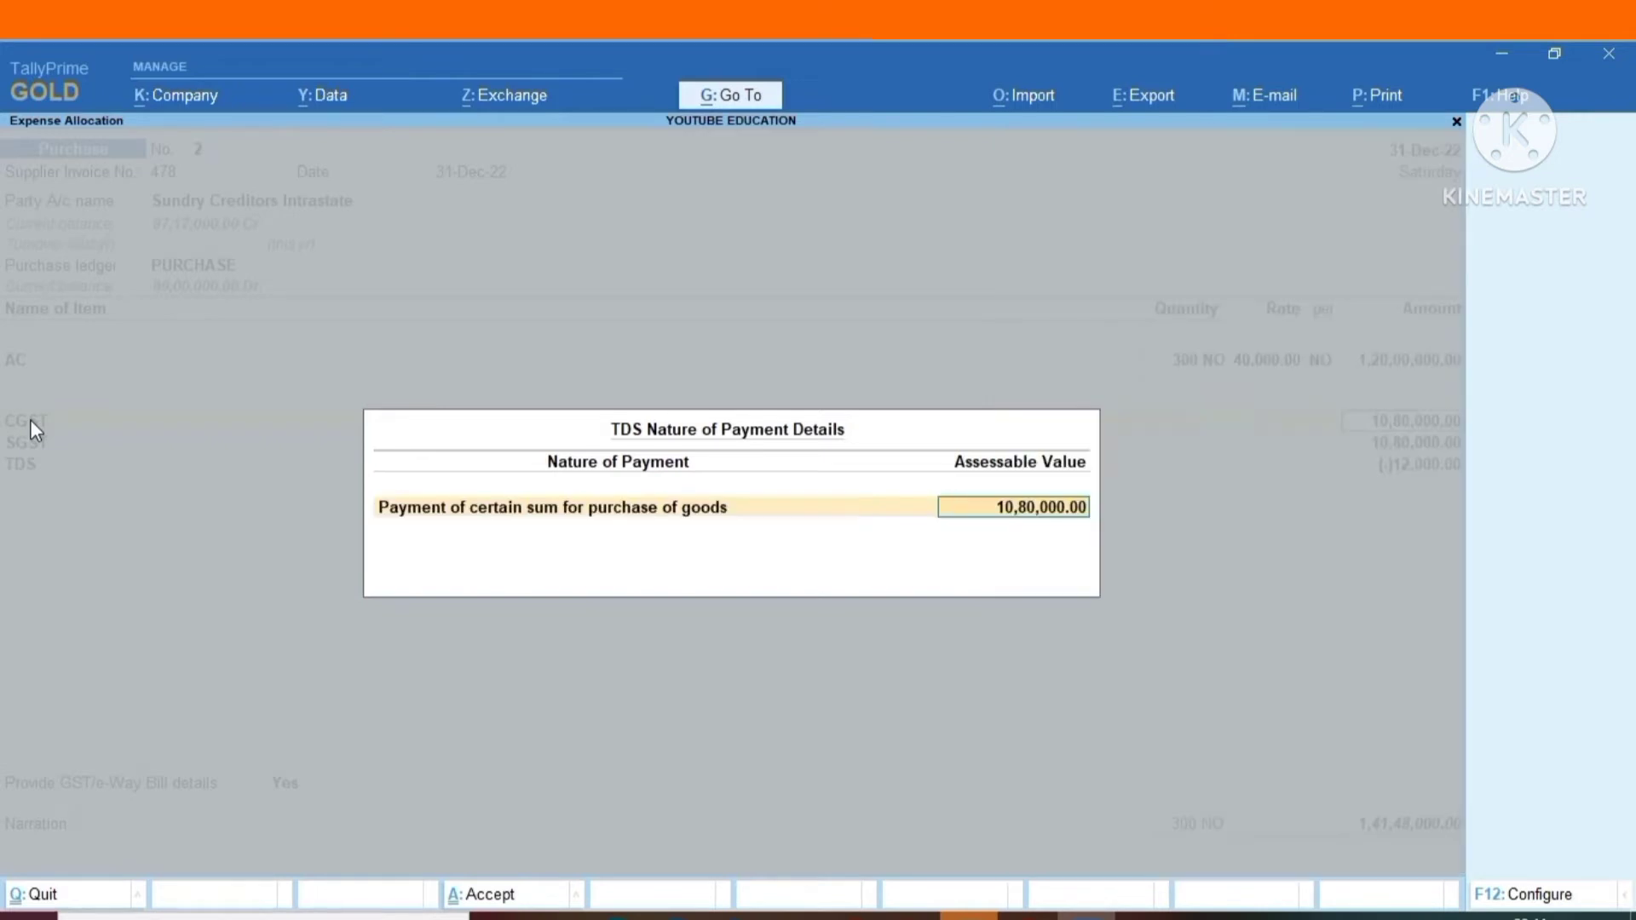
{"action": "key", "text": "Return"}
Change the SGST line's TDS nature of payment to Payment of certain sum for purchase of goods and recalculate the TDS line.
{"action": "key", "text": "Return"}
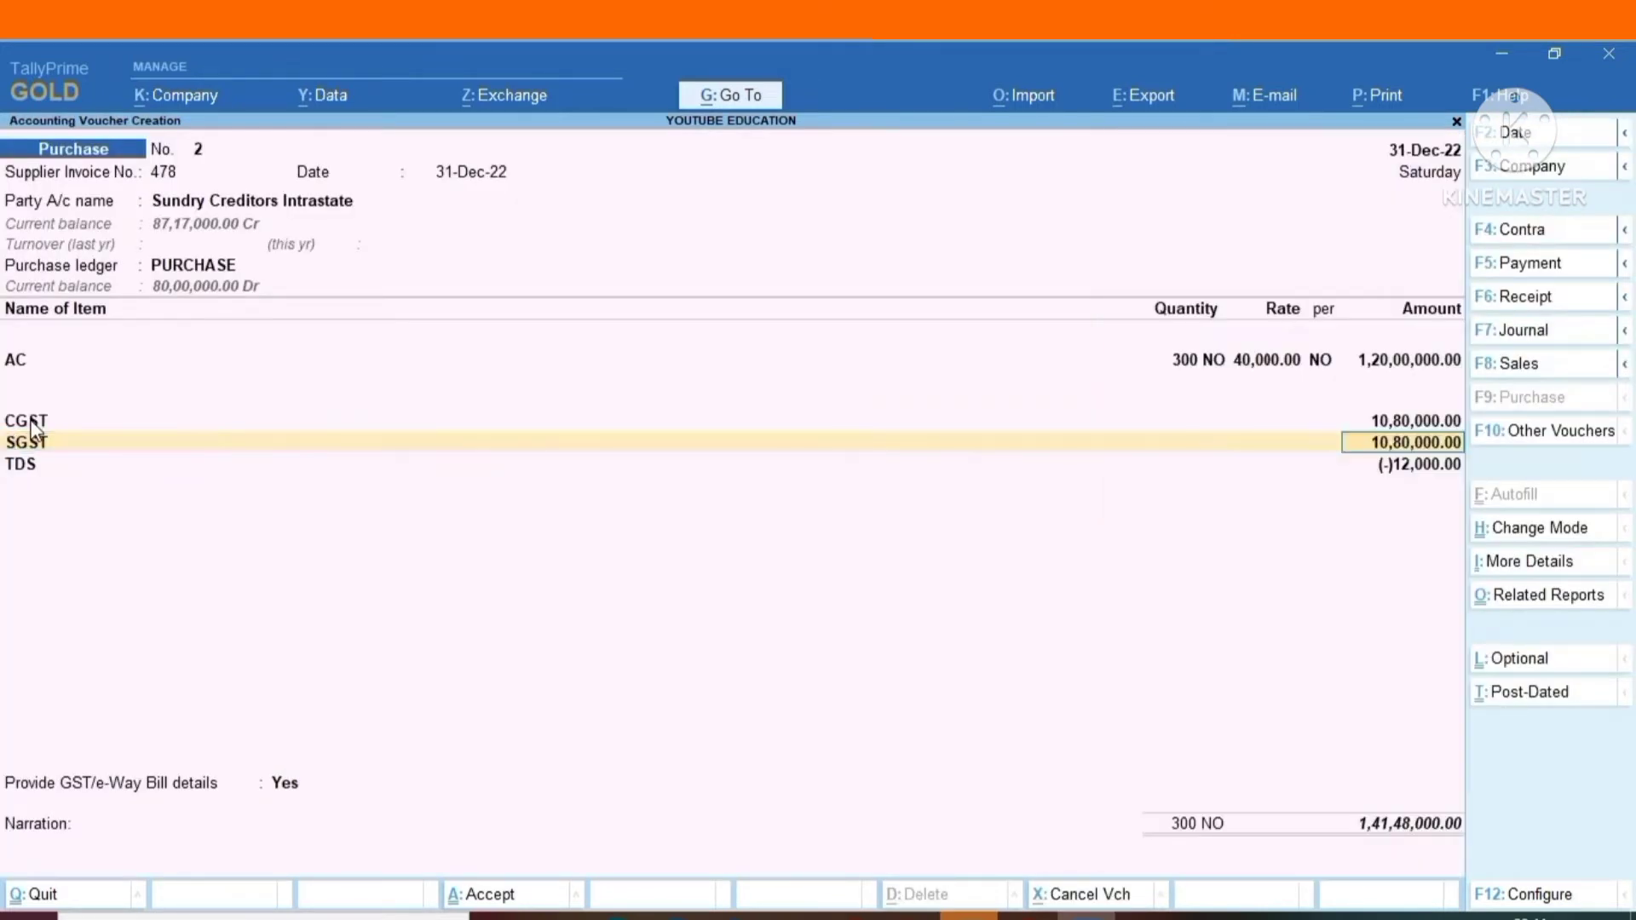
{"action": "key", "text": "Return"}
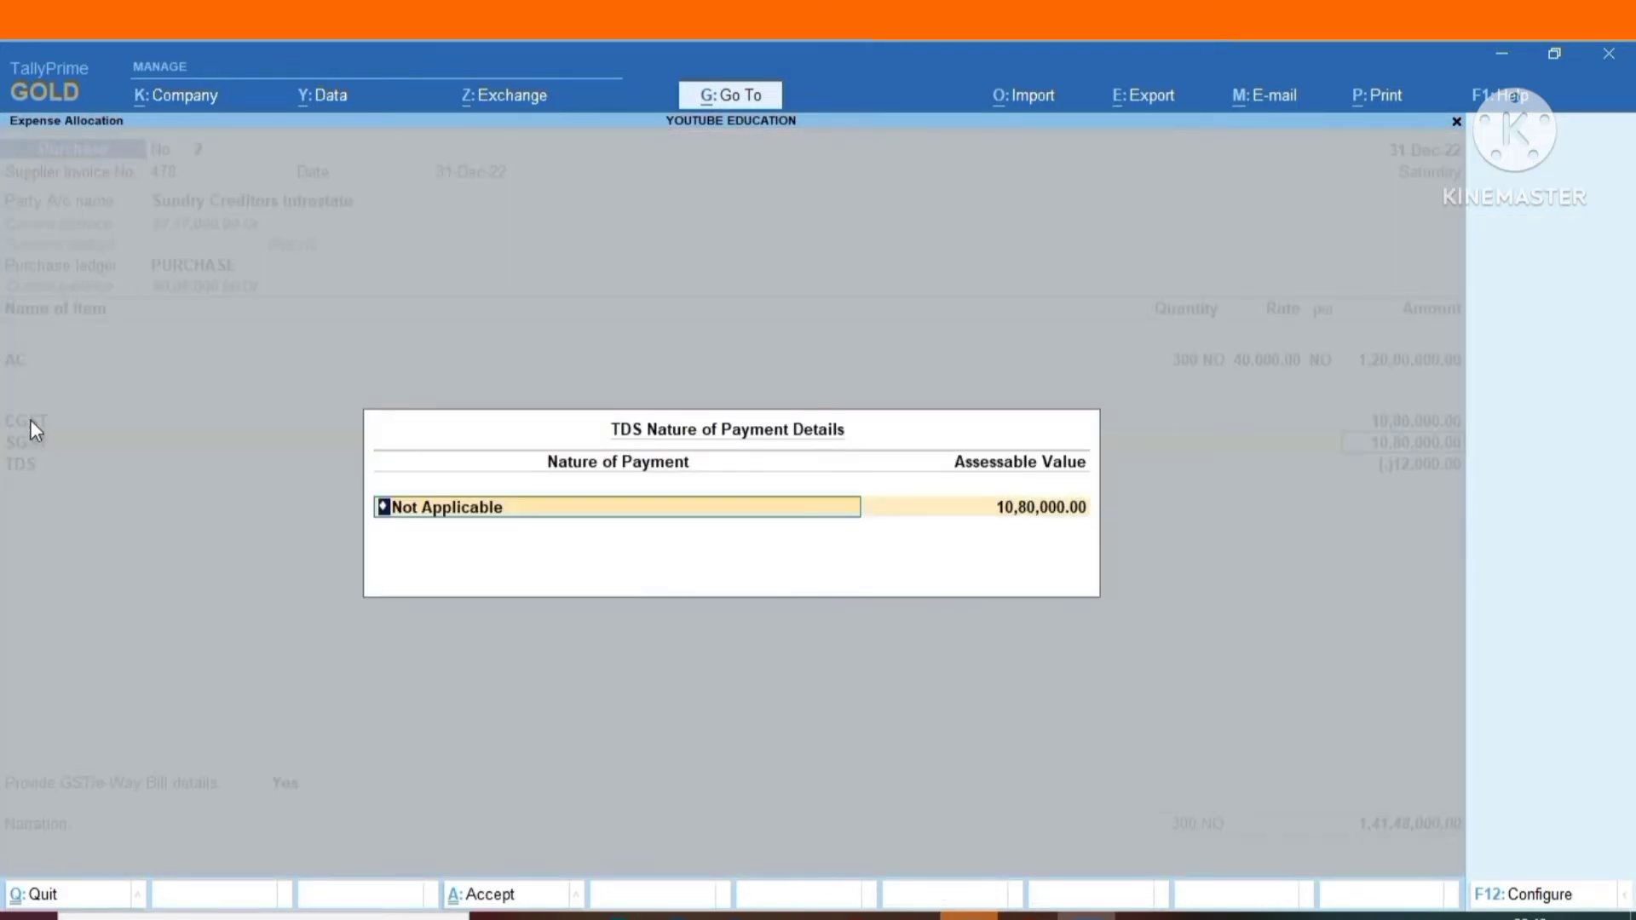
{"action": "type", "text": "A"}
{"action": "key", "text": "Down"}
{"action": "key", "text": "Down"}
{"action": "key", "text": "Down"}
{"action": "key", "text": "Down"}
{"action": "key", "text": "Down"}
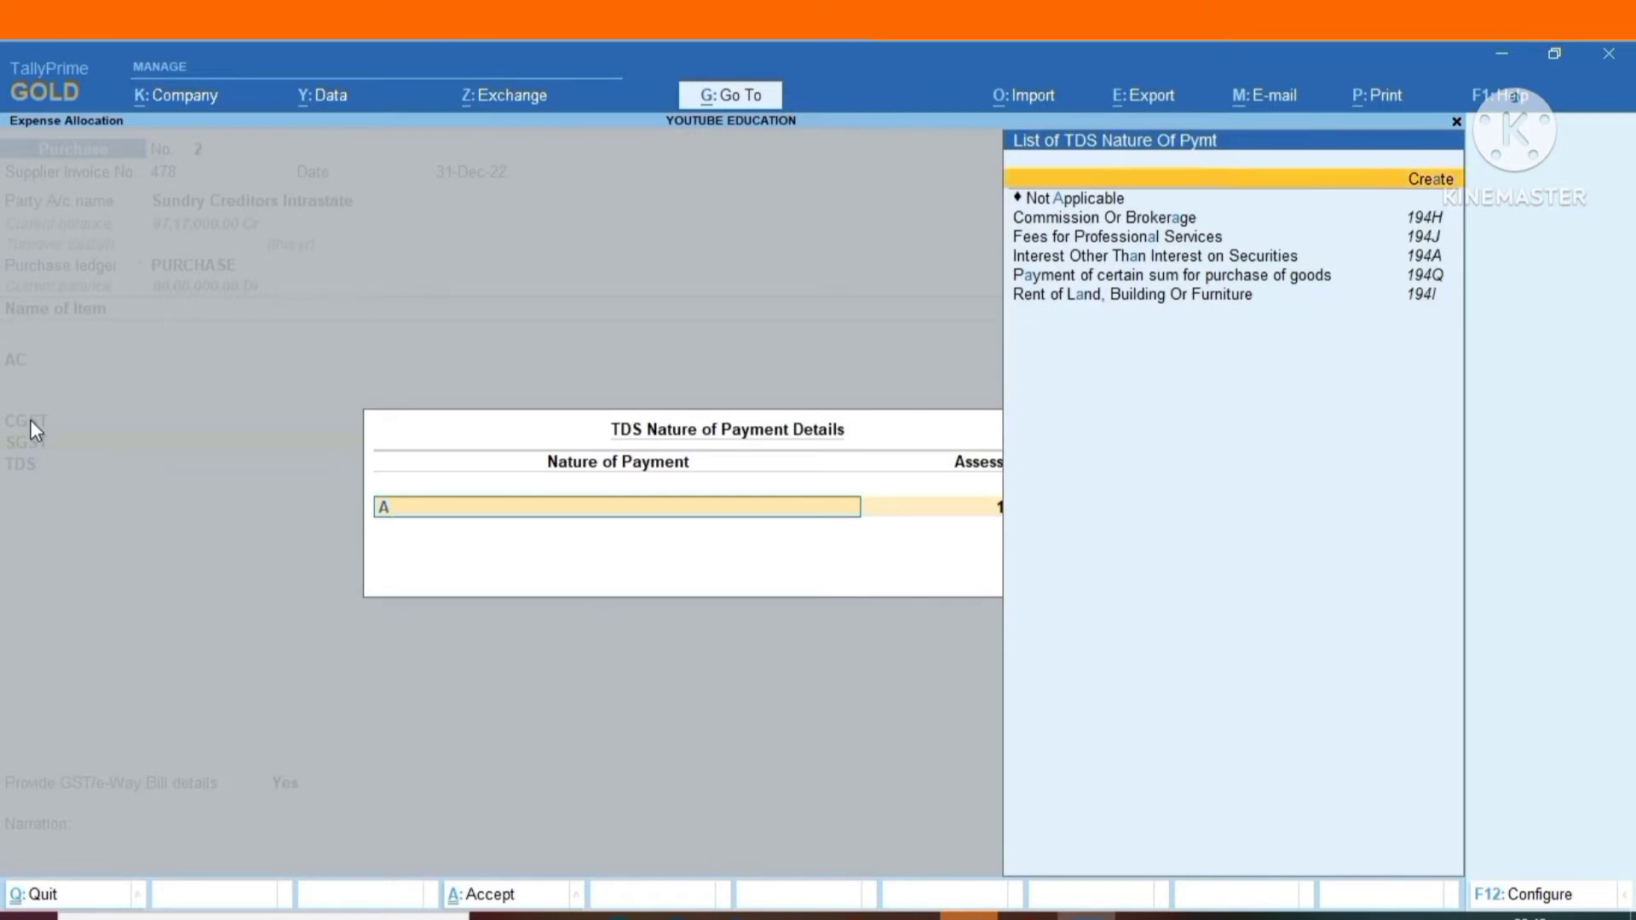
{"action": "key", "text": "Down"}
{"action": "key", "text": "Return"}
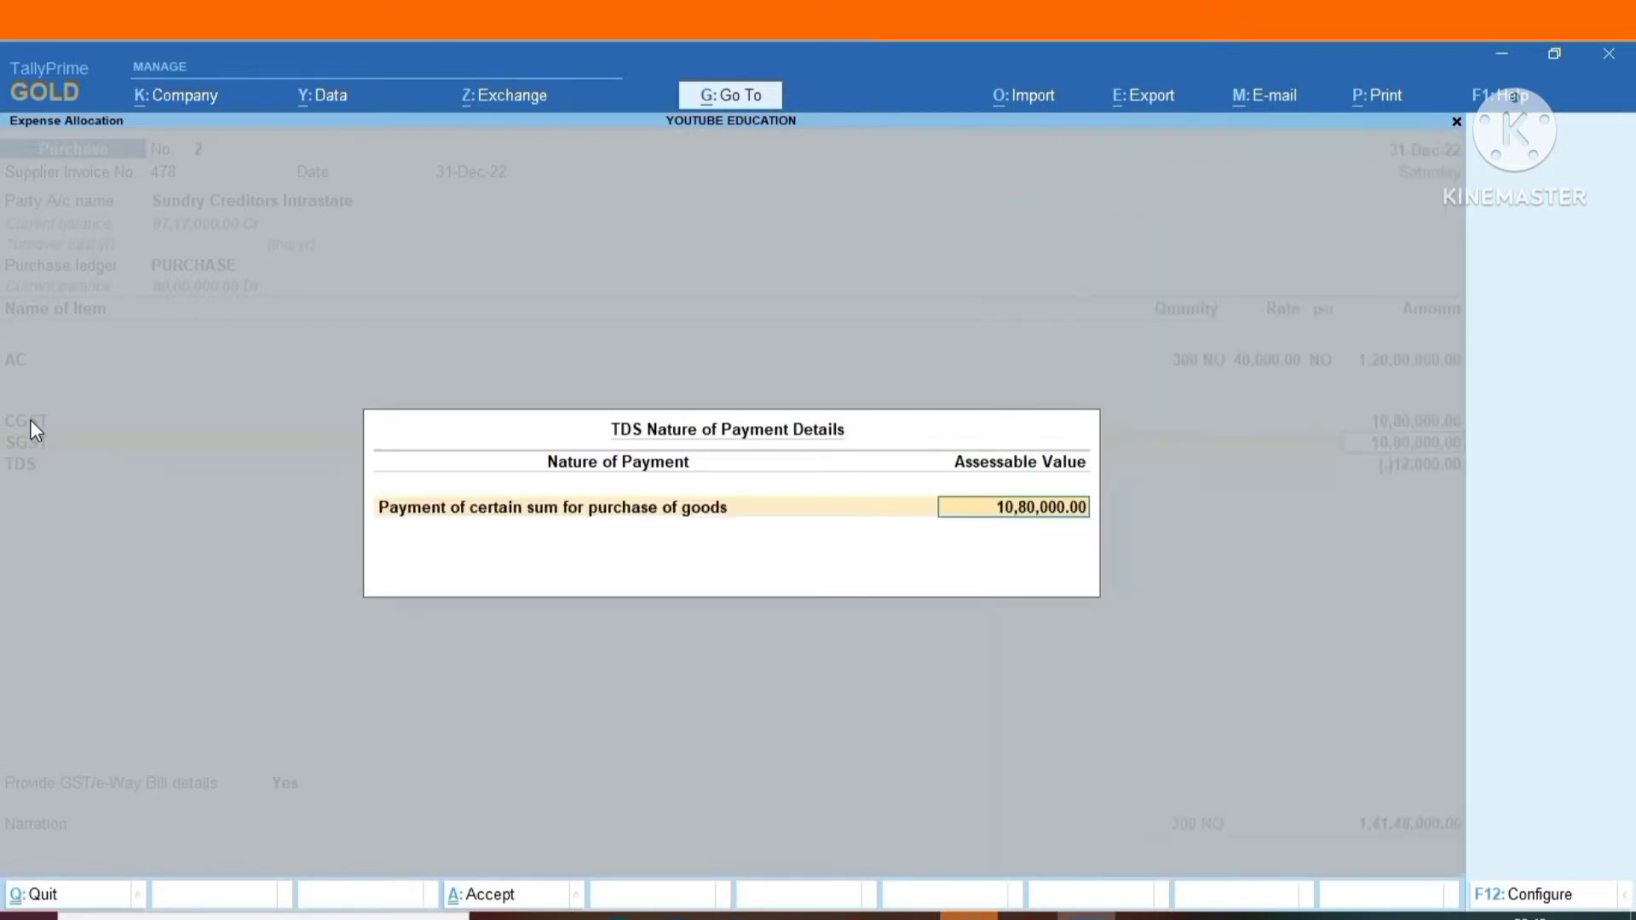
{"action": "key", "text": "Return"}
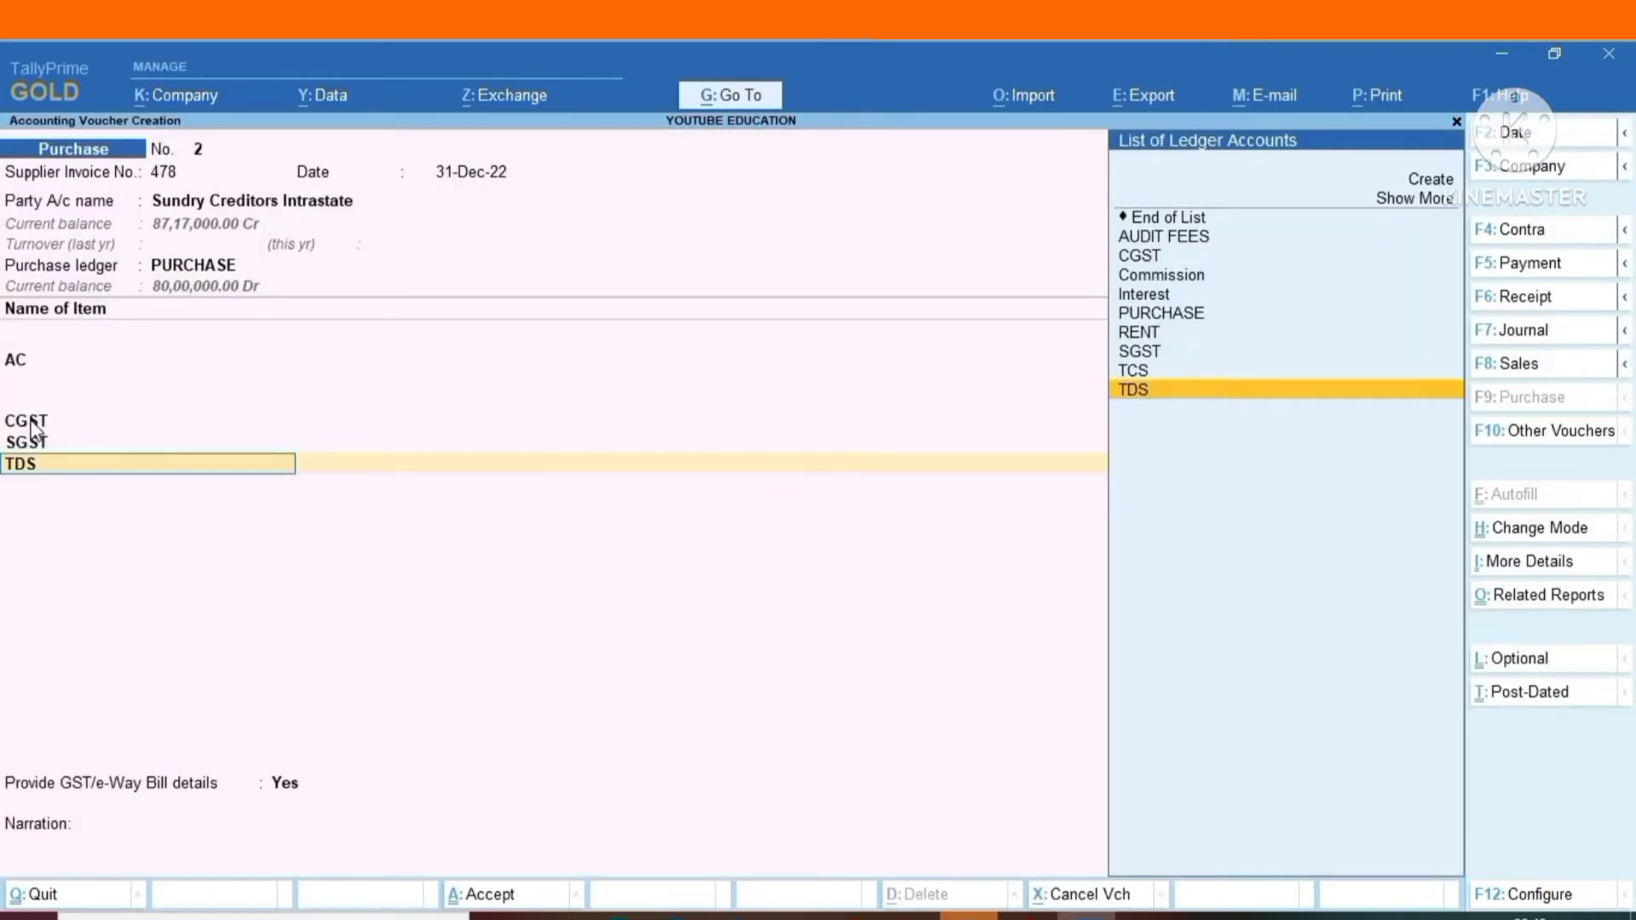
{"action": "key", "text": "Return"}
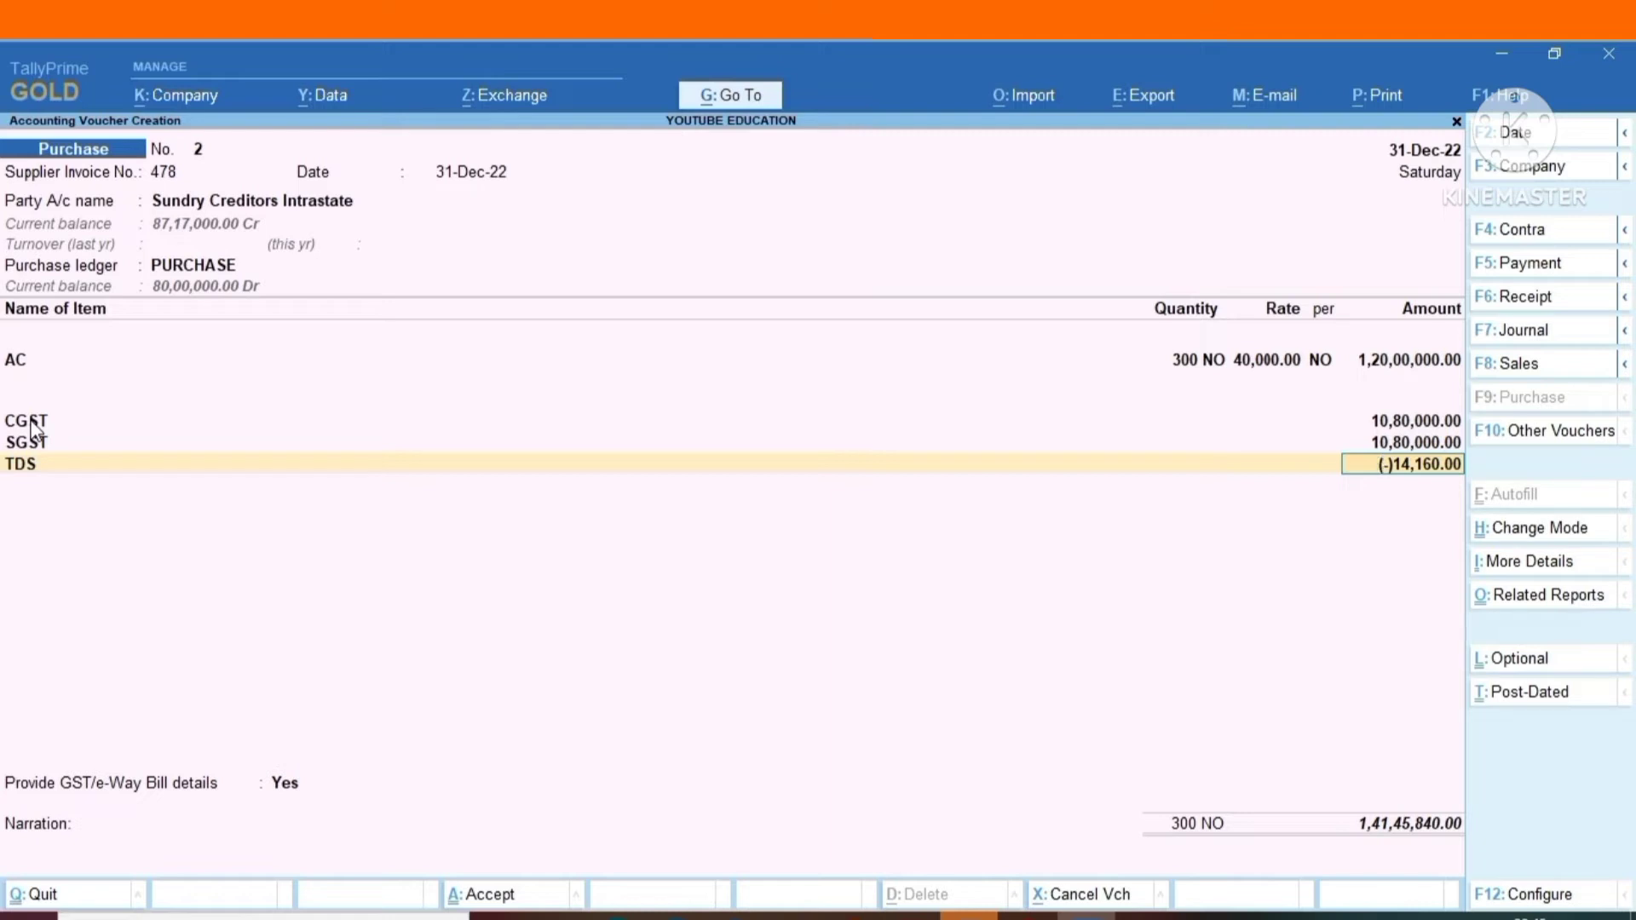
Set the CGST line's TDS nature of payment back to Not Applicable, keeping its assessable value.
{"action": "left_click", "coordinate": [32, 422]}
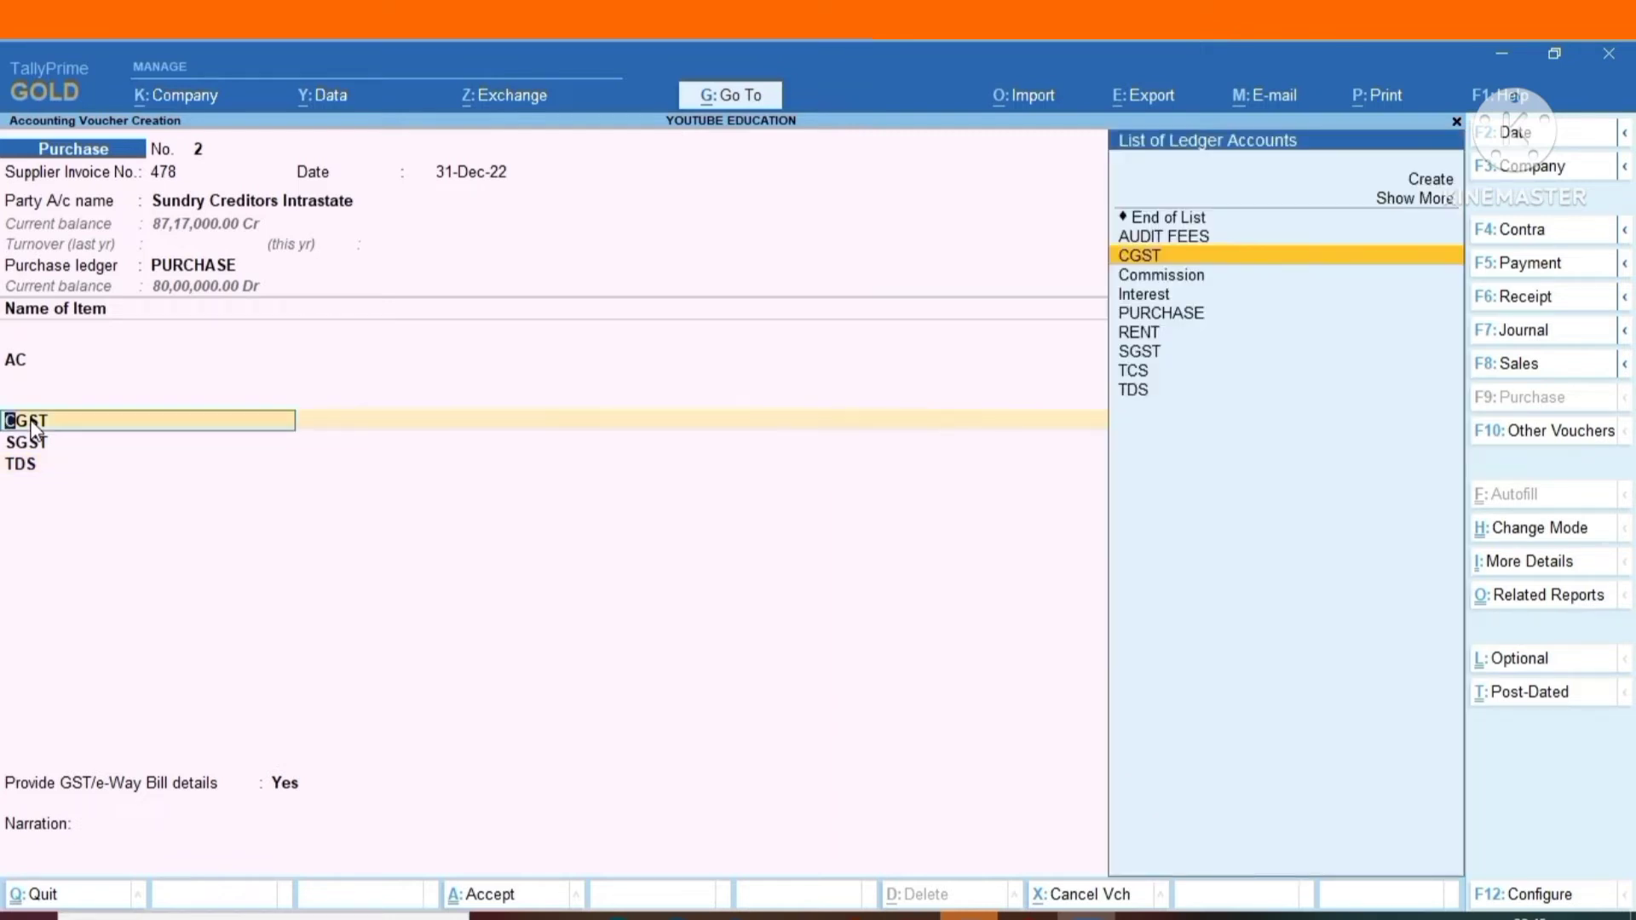
{"action": "key", "text": "Return"}
{"action": "key", "text": "Return"}
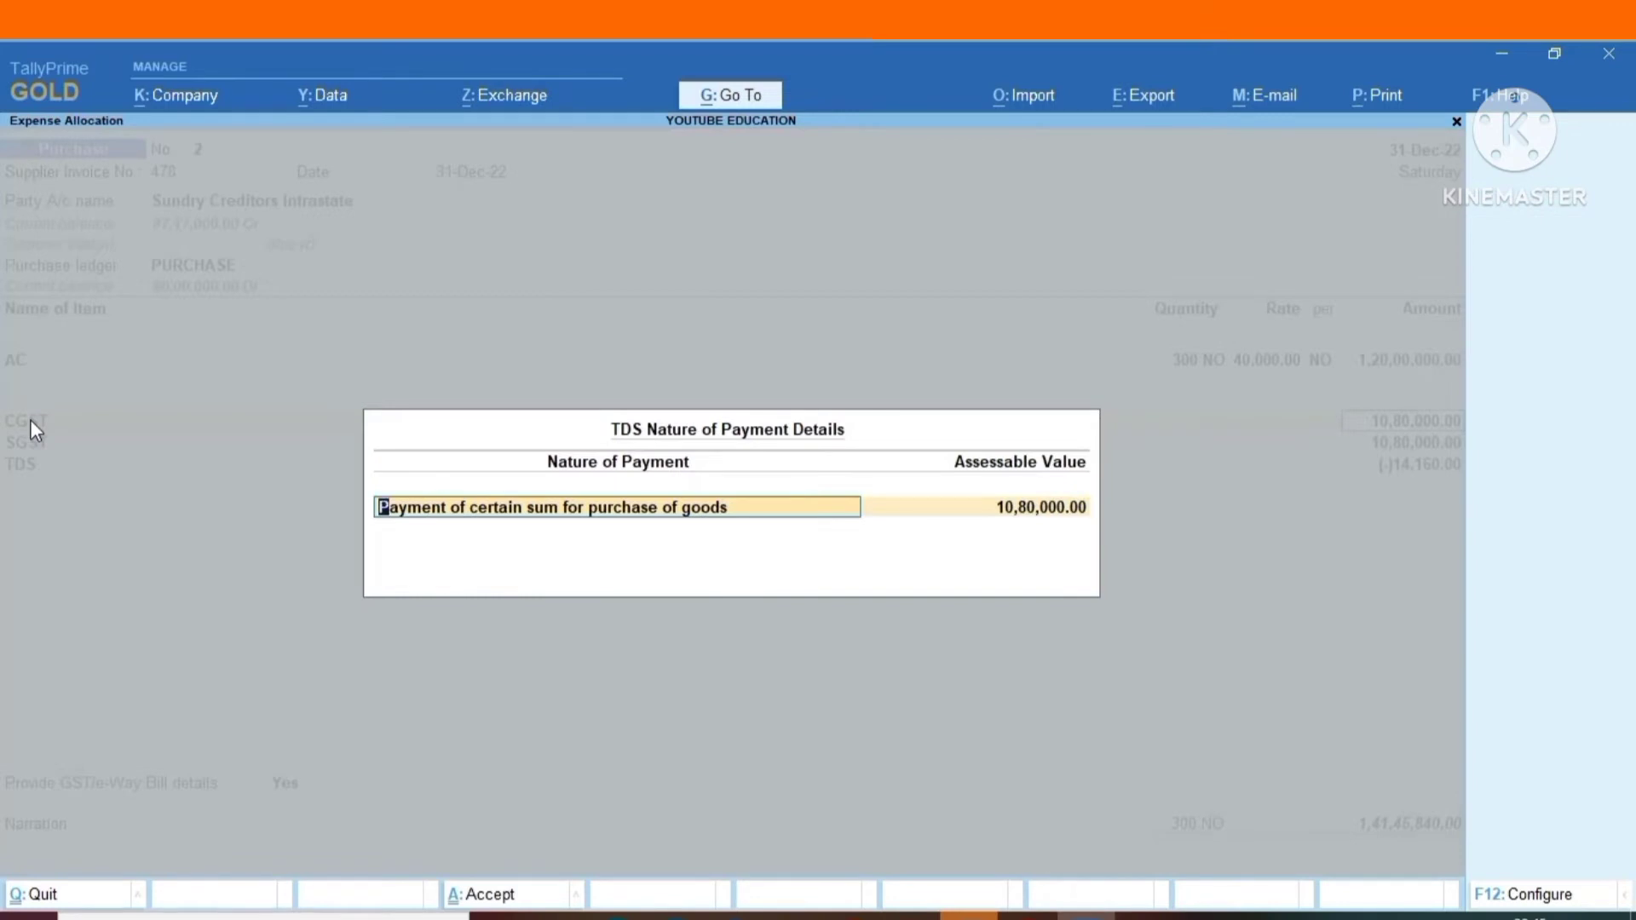
{"action": "type", "text": "NI"}
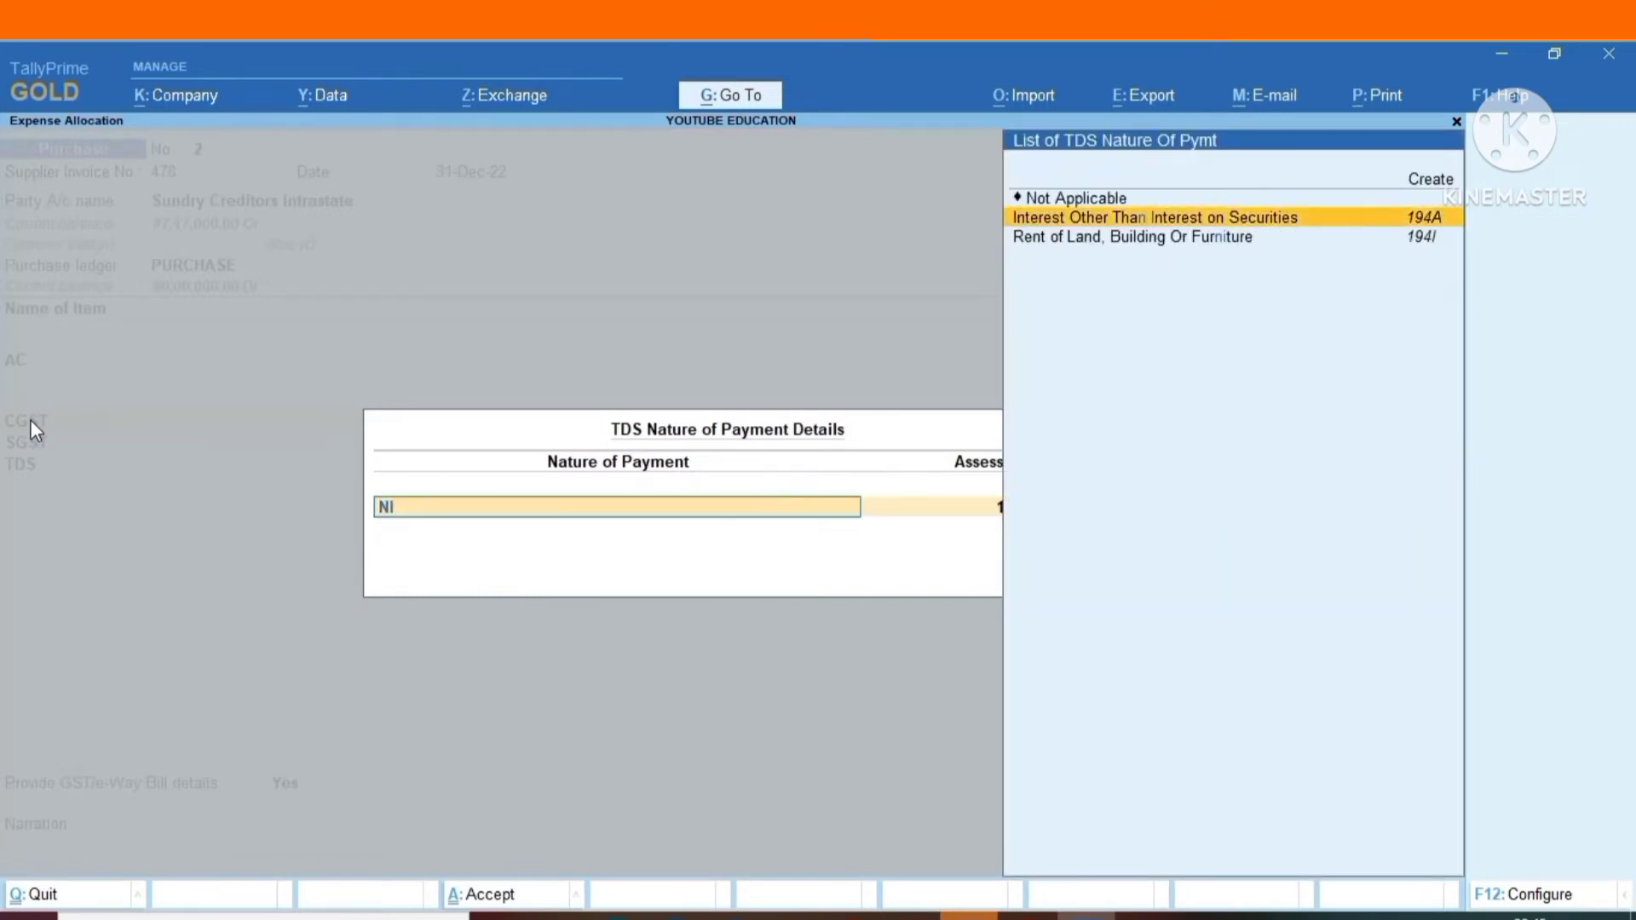
{"action": "key", "text": "Up"}
{"action": "key", "text": "Return"}
Set the SGST line's TDS nature of payment back to Not Applicable, keeping its assessable value, and recalculate the TDS line.
{"action": "key", "text": "Return"}
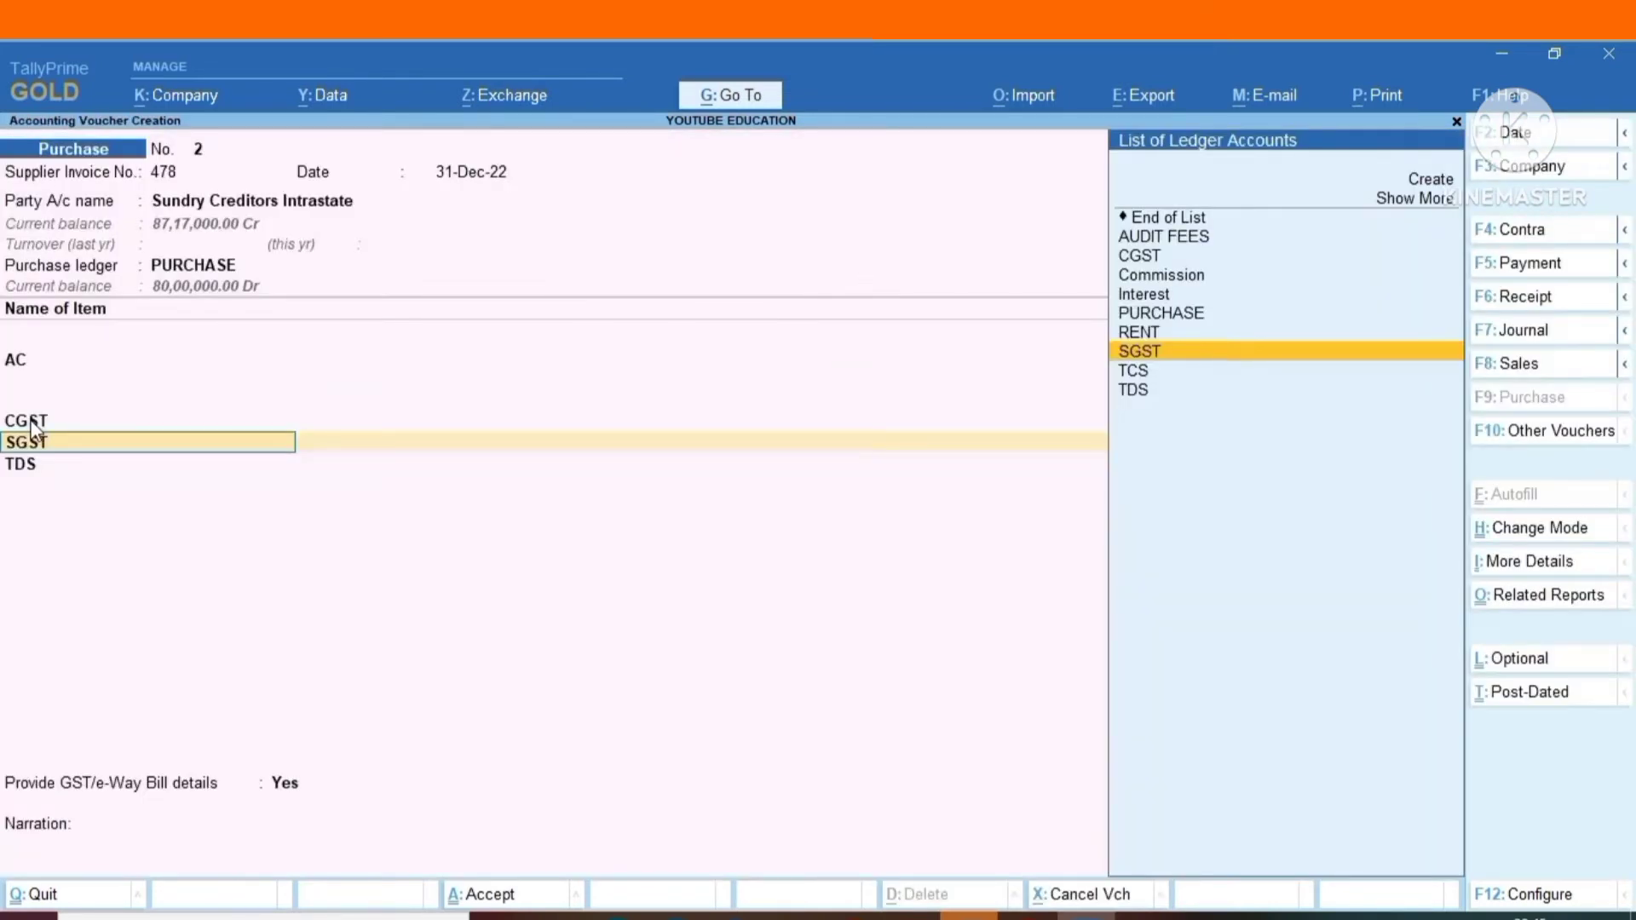
{"action": "key", "text": "Return"}
{"action": "key", "text": "Return"}
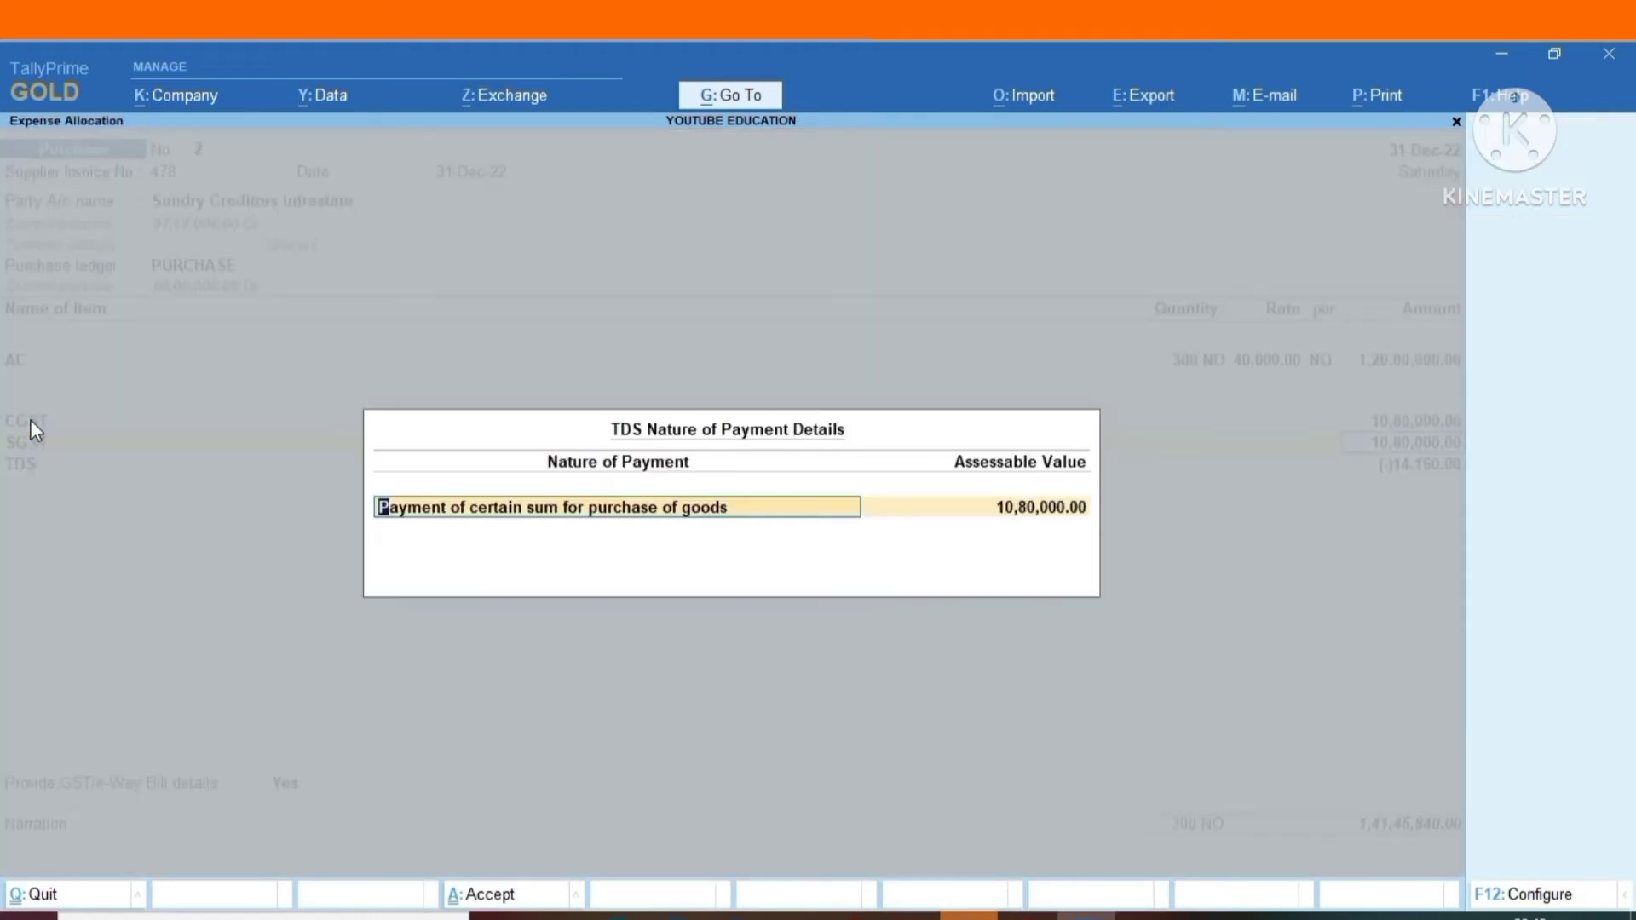
{"action": "type", "text": "NO"}
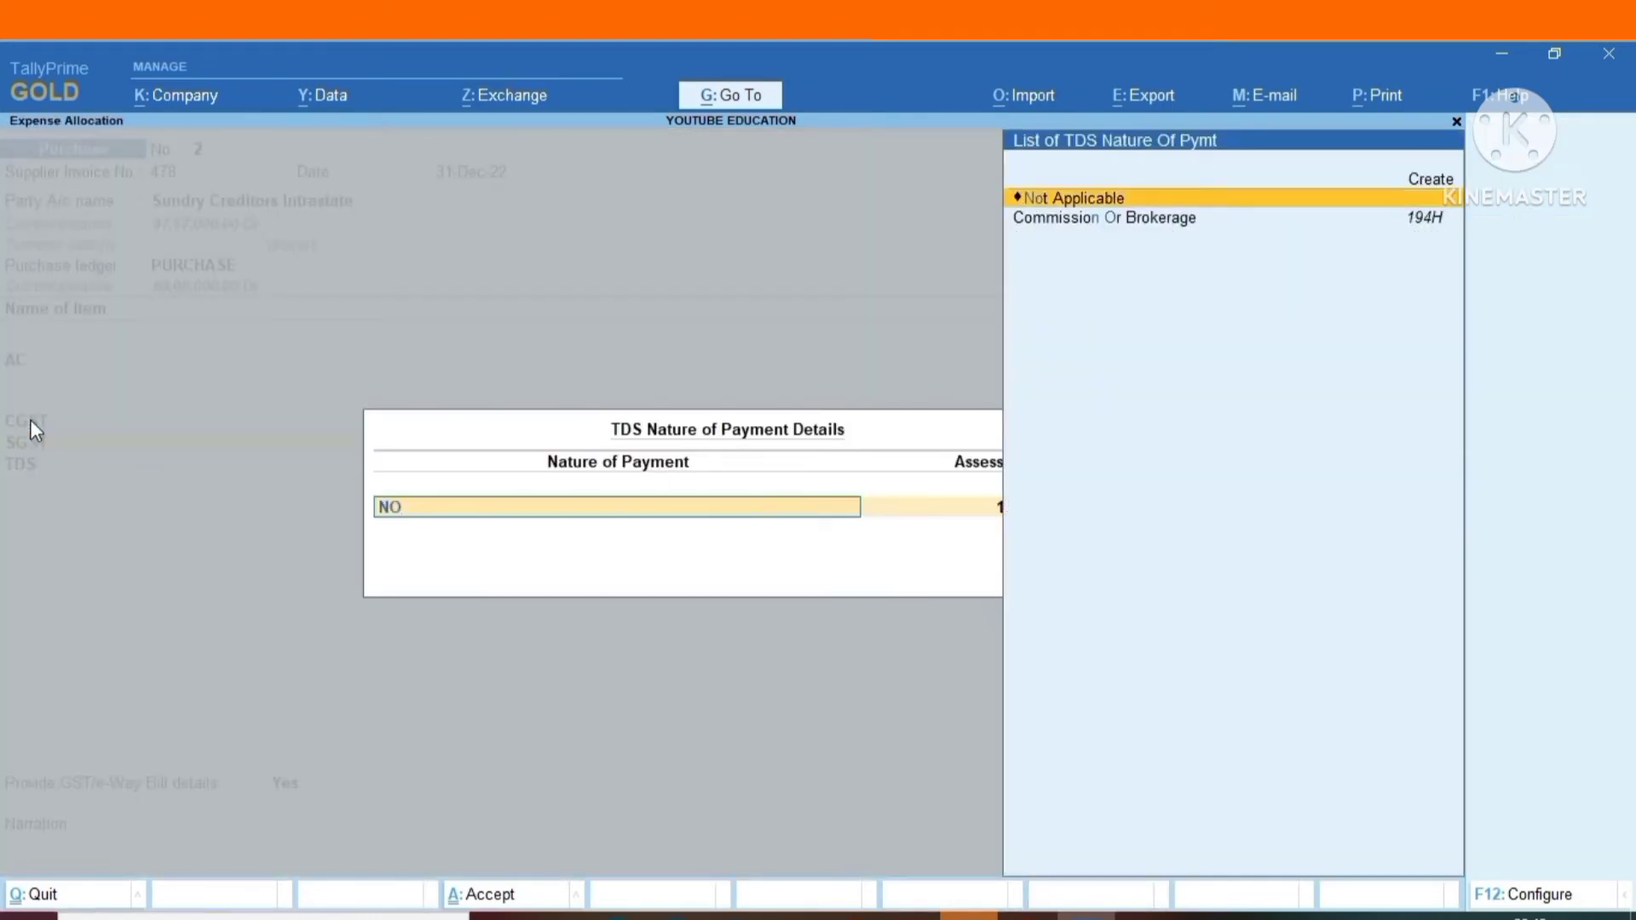
{"action": "key", "text": "Return"}
{"action": "key", "text": "Return"}
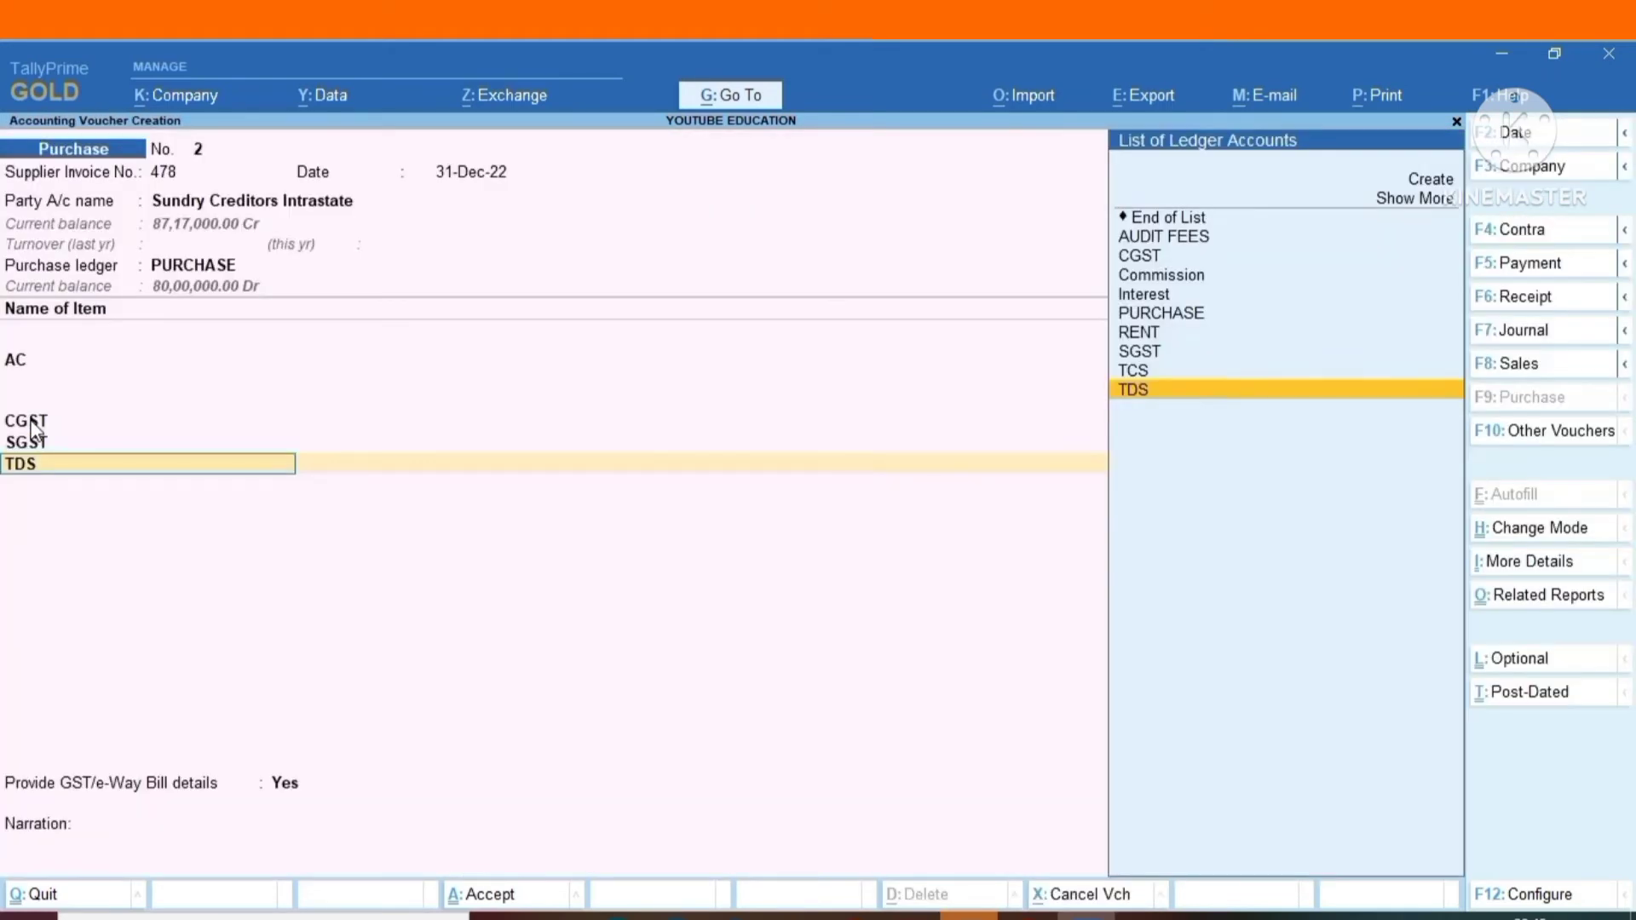
{"action": "key", "text": "Return"}
{"action": "key", "text": "Return"}
{"action": "key", "text": "Return"}
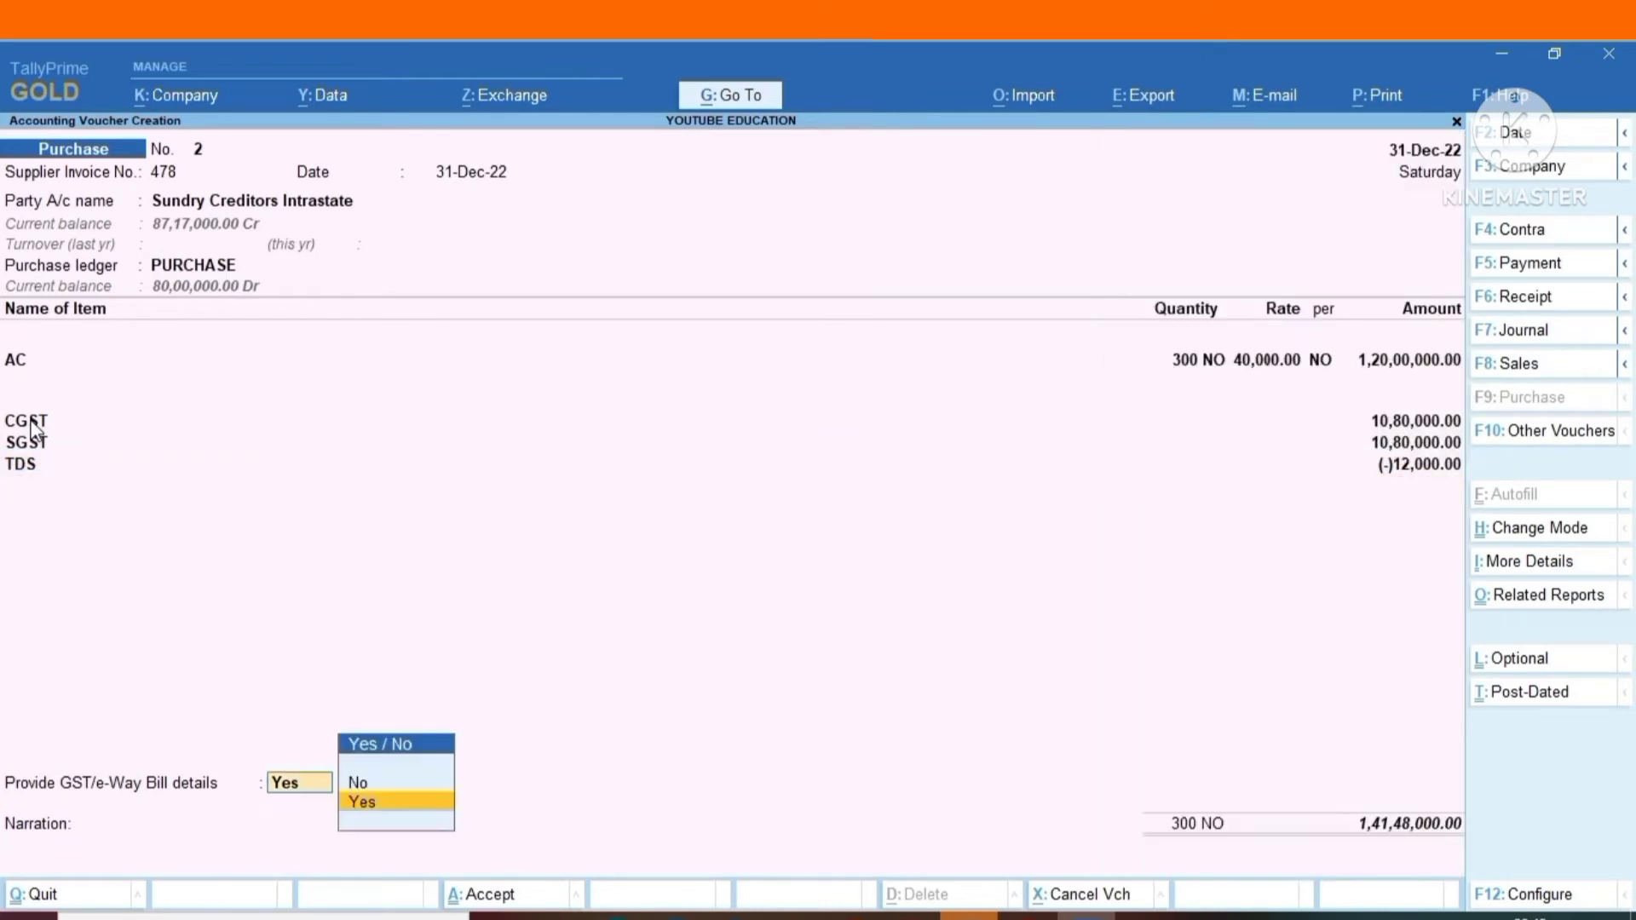
Set Provide GST/e-Way Bill details to No and go through the supplier's bill-wise details with New Ref 478.
{"action": "key", "text": "Up"}
{"action": "key", "text": "Return"}
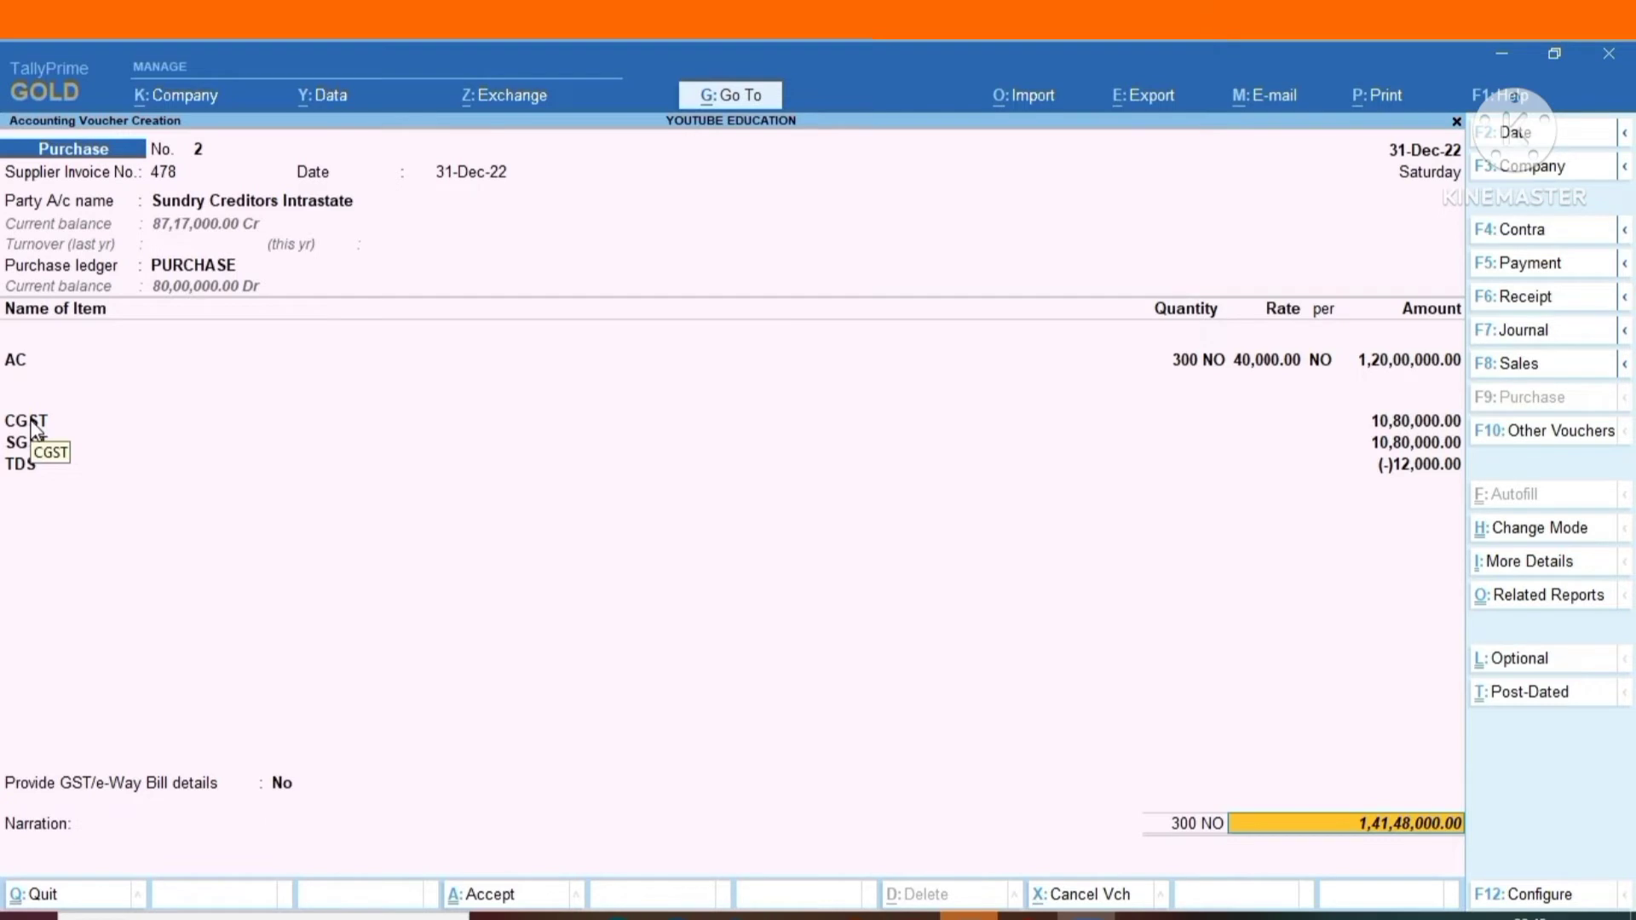
{"action": "key", "text": "Return"}
Complete the bill-wise details and save the purchase voucher.
{"action": "key", "text": "Return"}
{"action": "key", "text": "Return"}
{"action": "key", "text": "Return"}
{"action": "key", "text": "Return"}
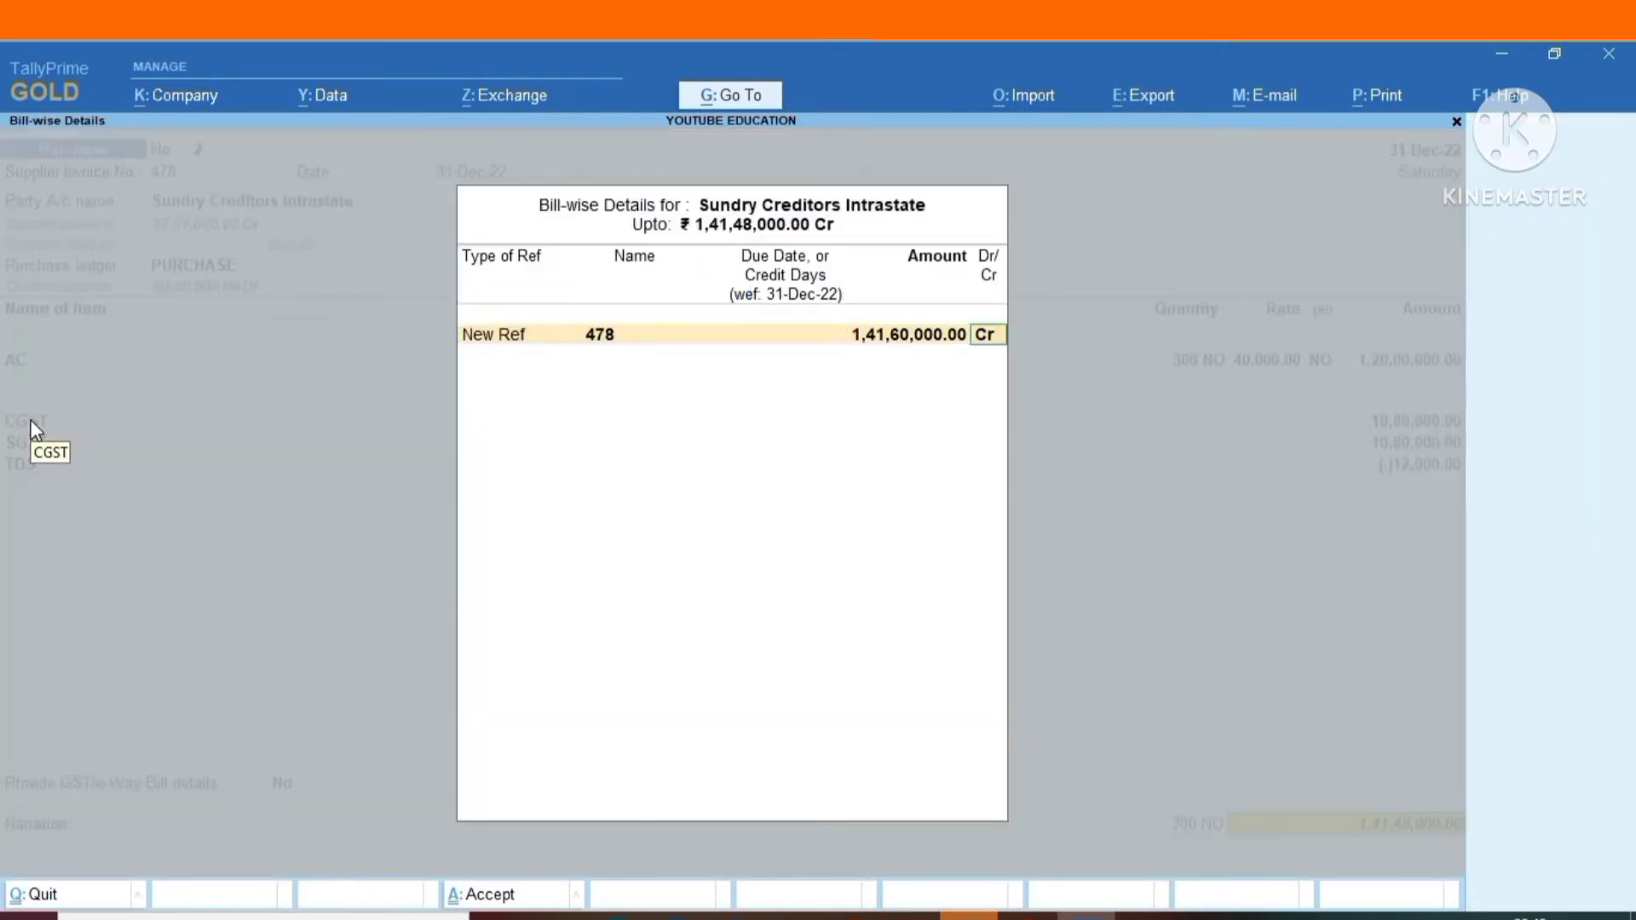
{"action": "key", "text": "Return"}
{"action": "key", "text": "Return"}
{"action": "key", "text": "Return"}
{"action": "key", "text": "Return"}
{"action": "key", "text": "Return"}
{"action": "key", "text": "Return"}
{"action": "key", "text": "Return"}
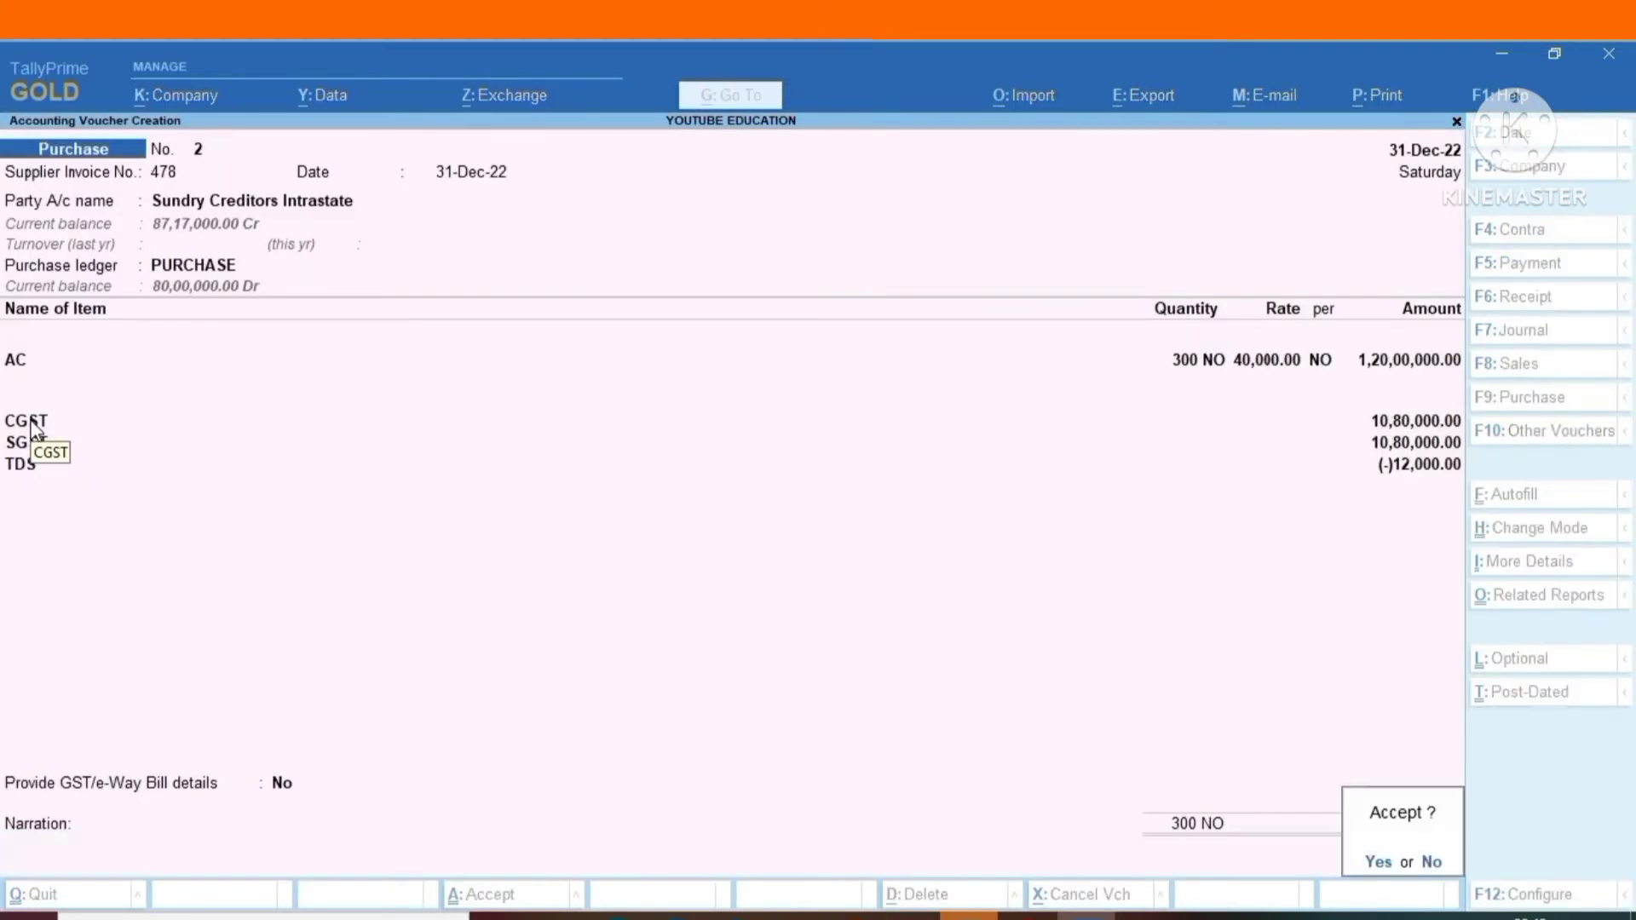
{"action": "left_click", "coordinate": [30, 419]}
{"action": "key", "text": "Return"}
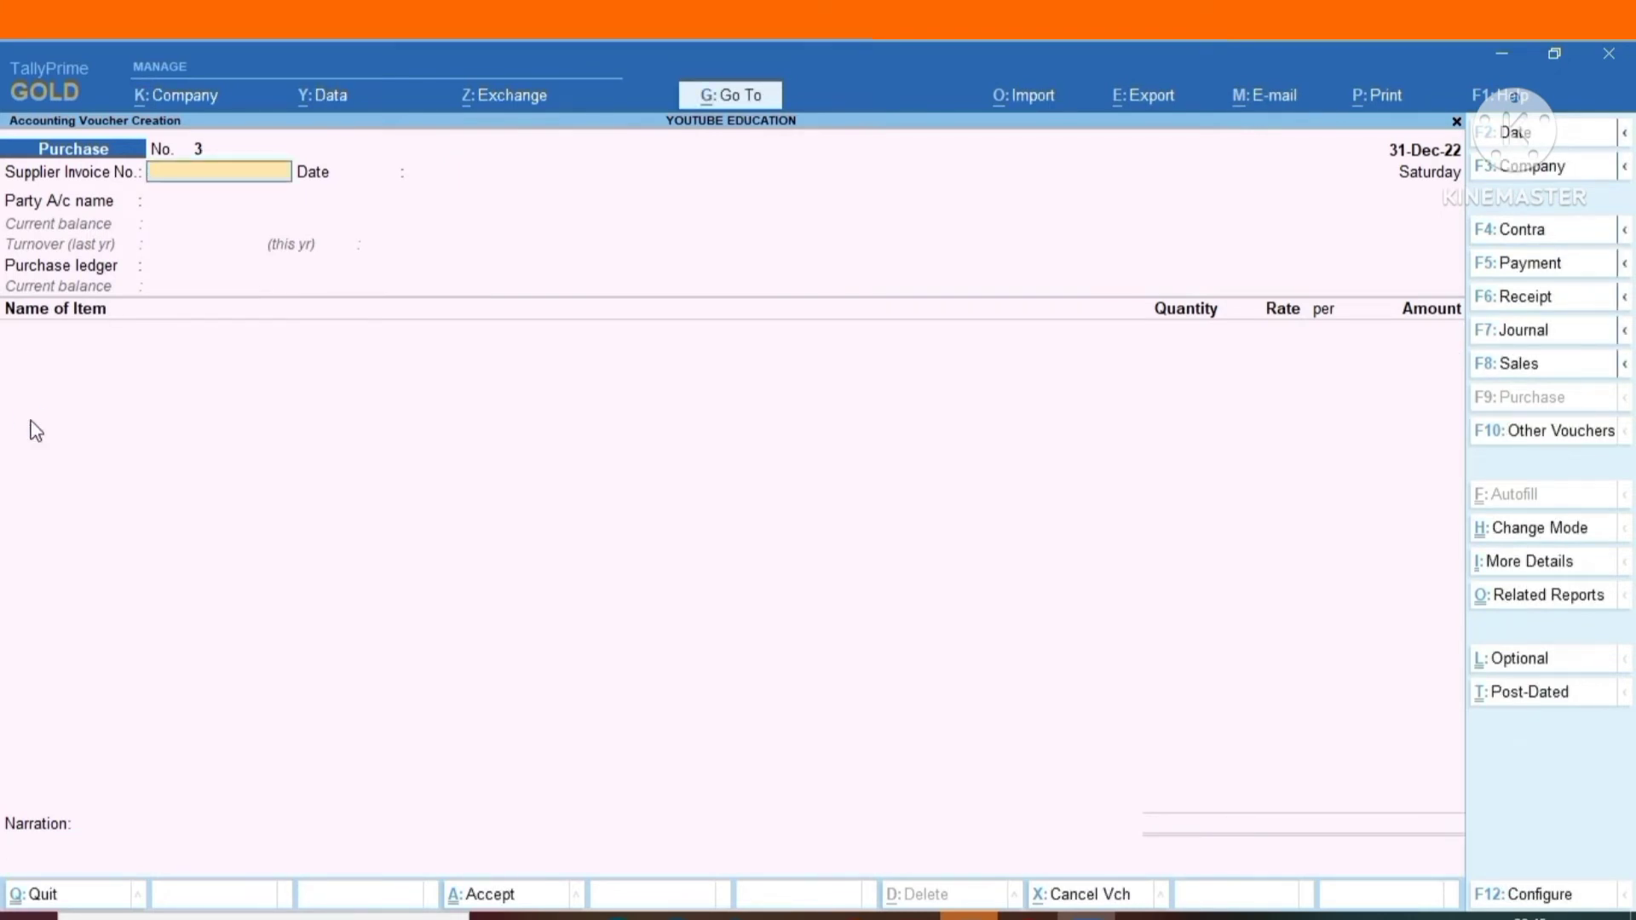
Start a sales voucher with Sundry Debtors 1 as the party account.
{"action": "key", "text": "F8"}
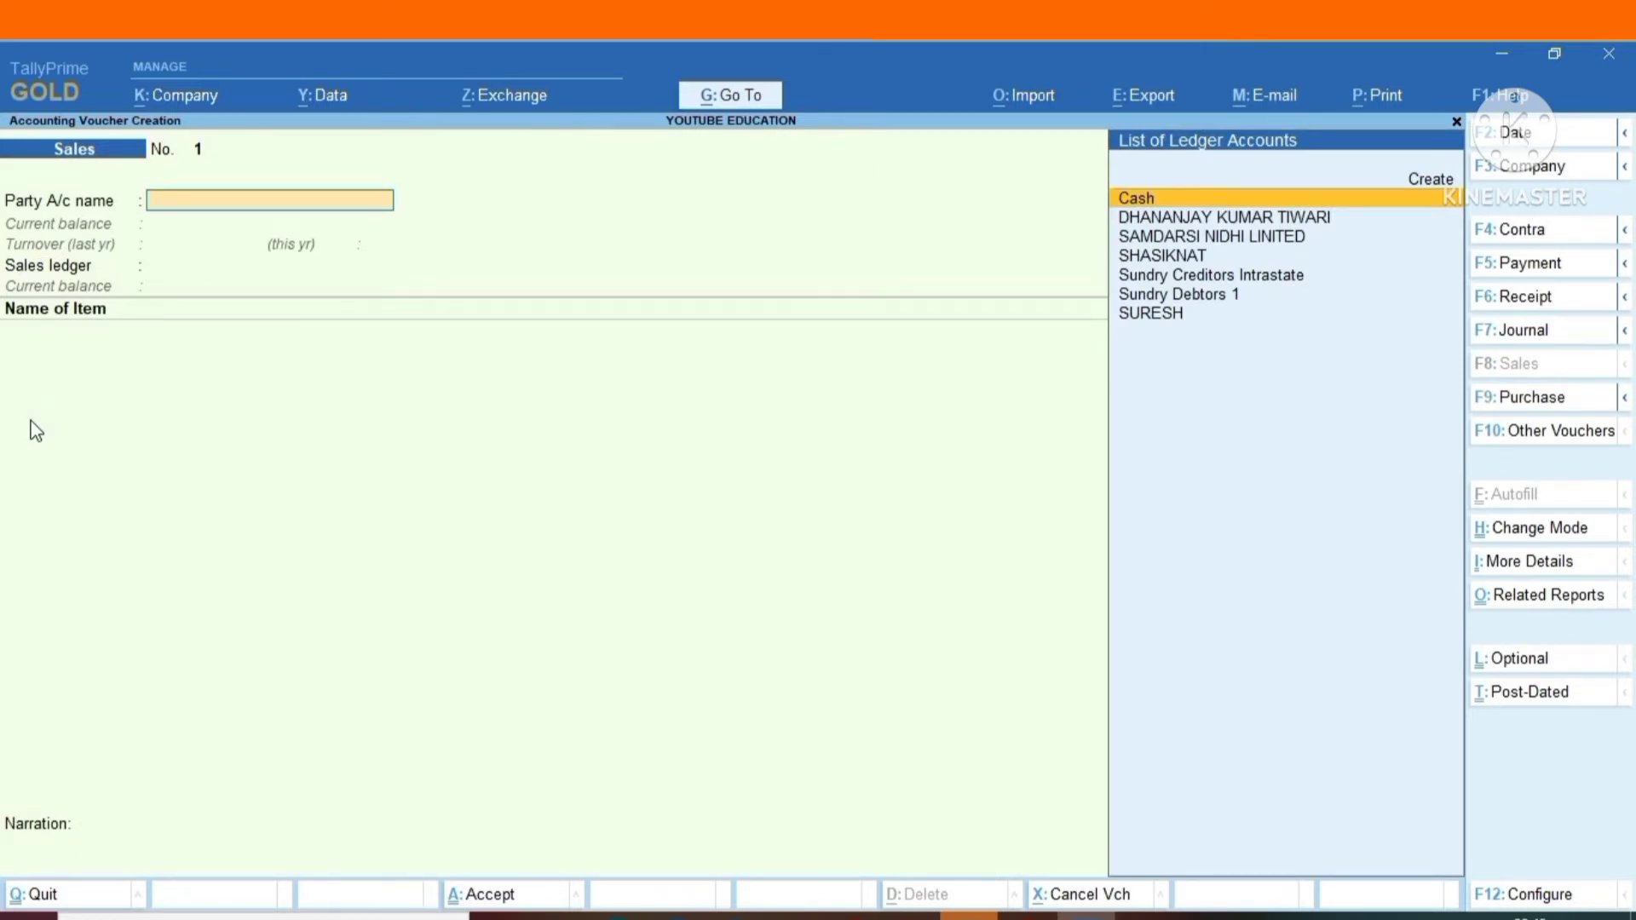
{"action": "key", "text": "Down"}
{"action": "key", "text": "Down"}
{"action": "key", "text": "Down"}
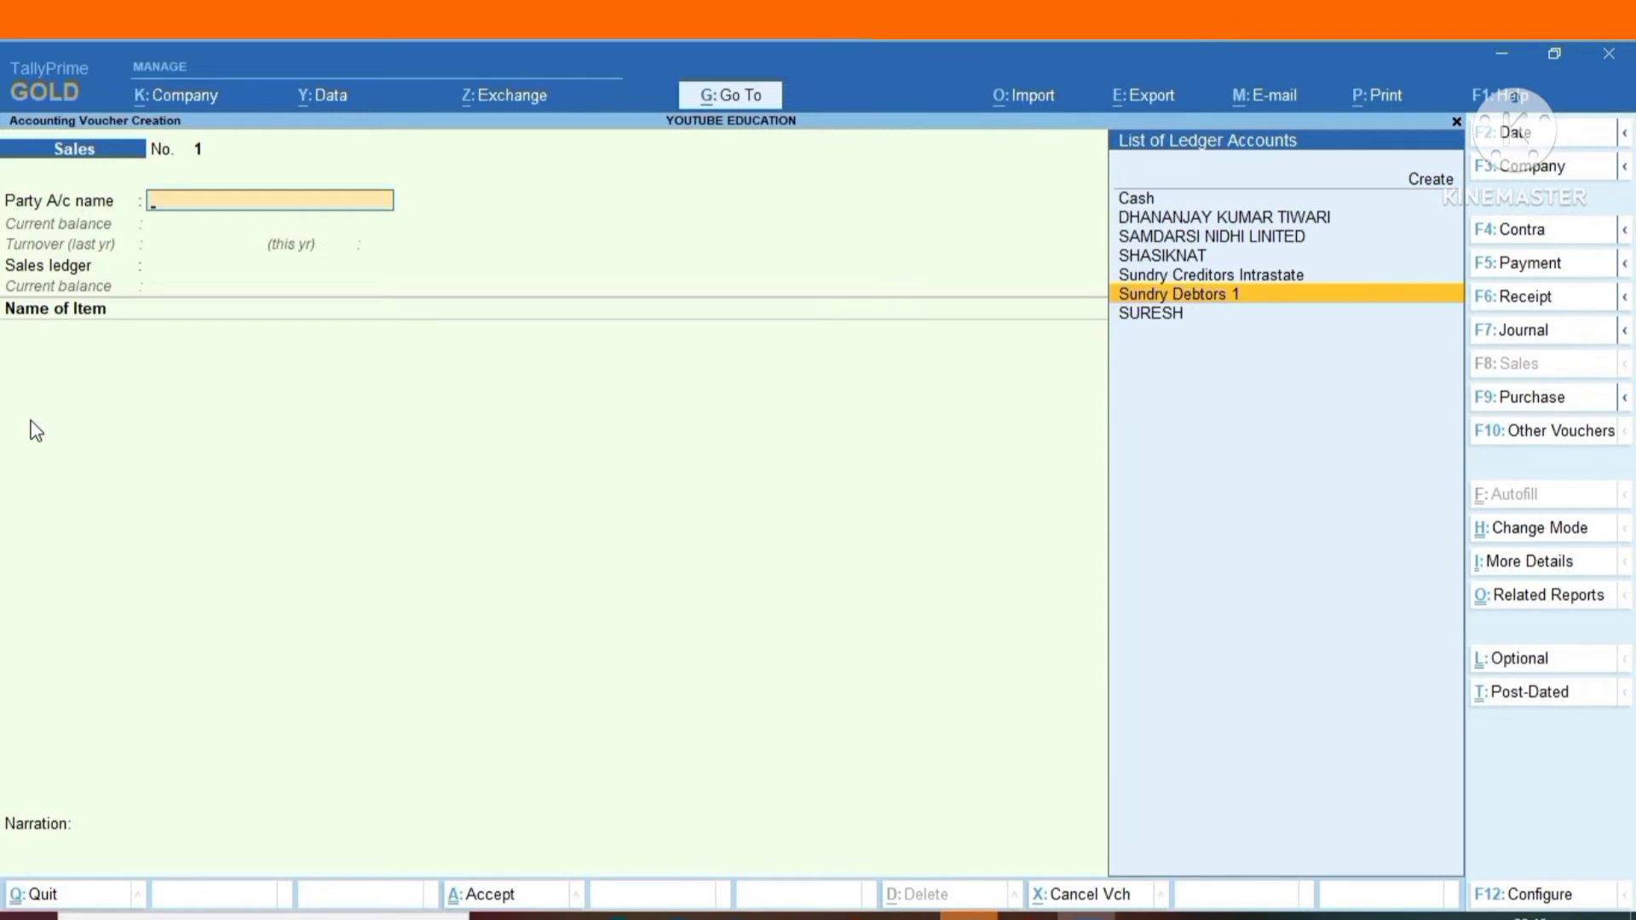
{"action": "key", "text": "Return"}
Leave the dispatch details blank and accept the party details for Sundry Debtors 1 unchanged.
{"action": "key", "text": "Return"}
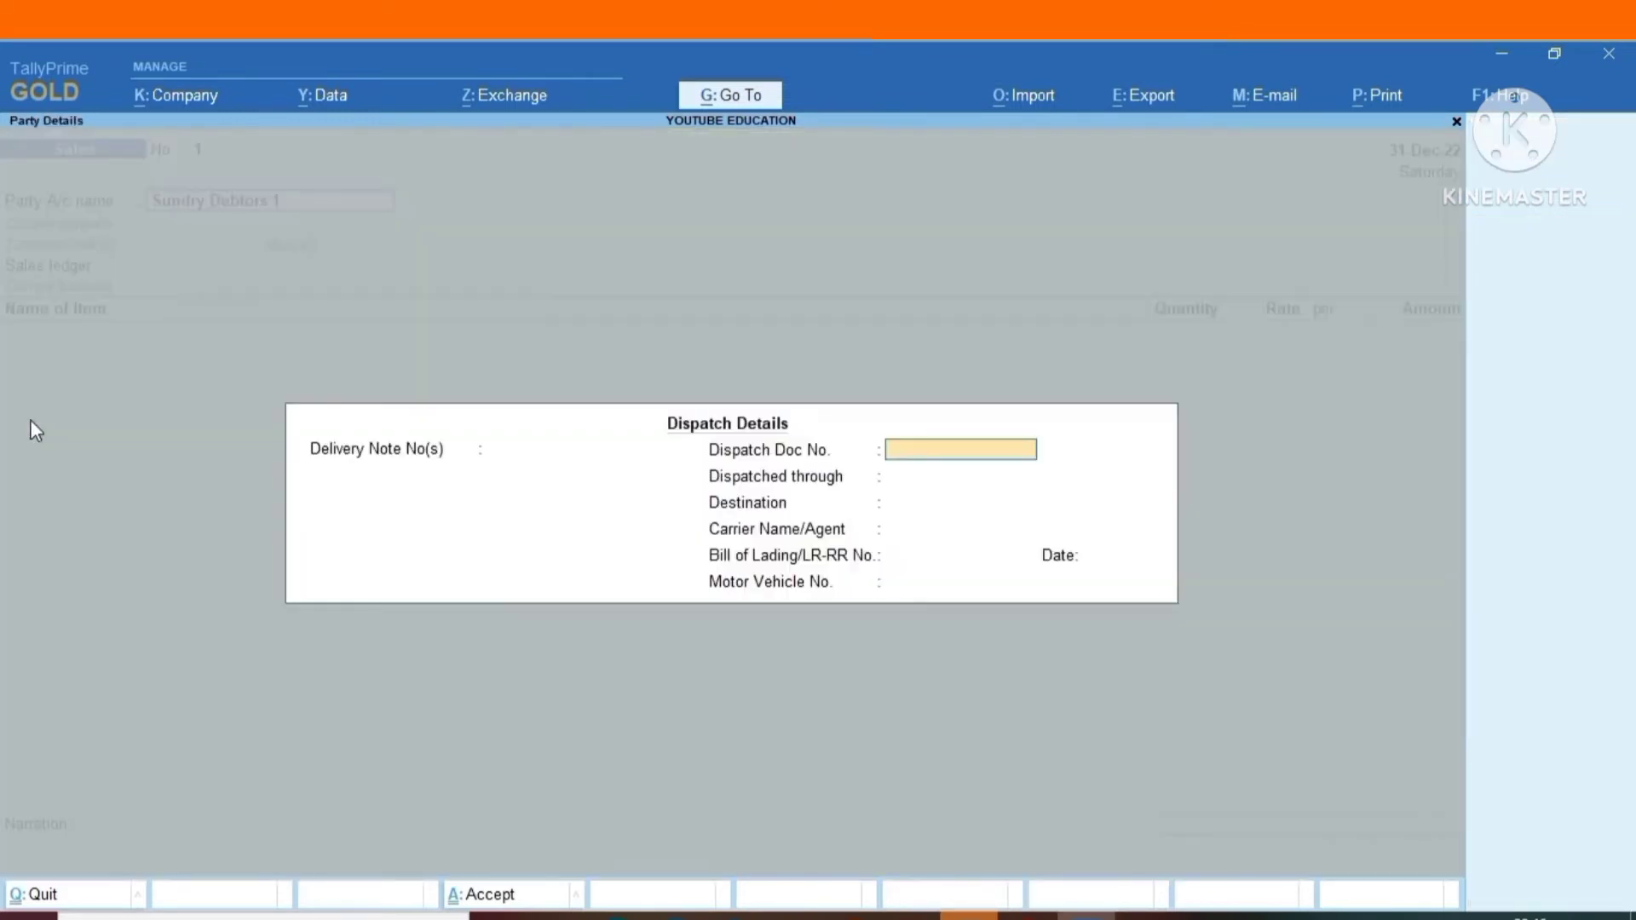
{"action": "key", "text": "Return"}
{"action": "key", "text": "Return"}
{"action": "key", "text": "Return"}
{"action": "key", "text": "Return"}
{"action": "key", "text": "Return"}
{"action": "key", "text": "Return"}
{"action": "key", "text": "Return"}
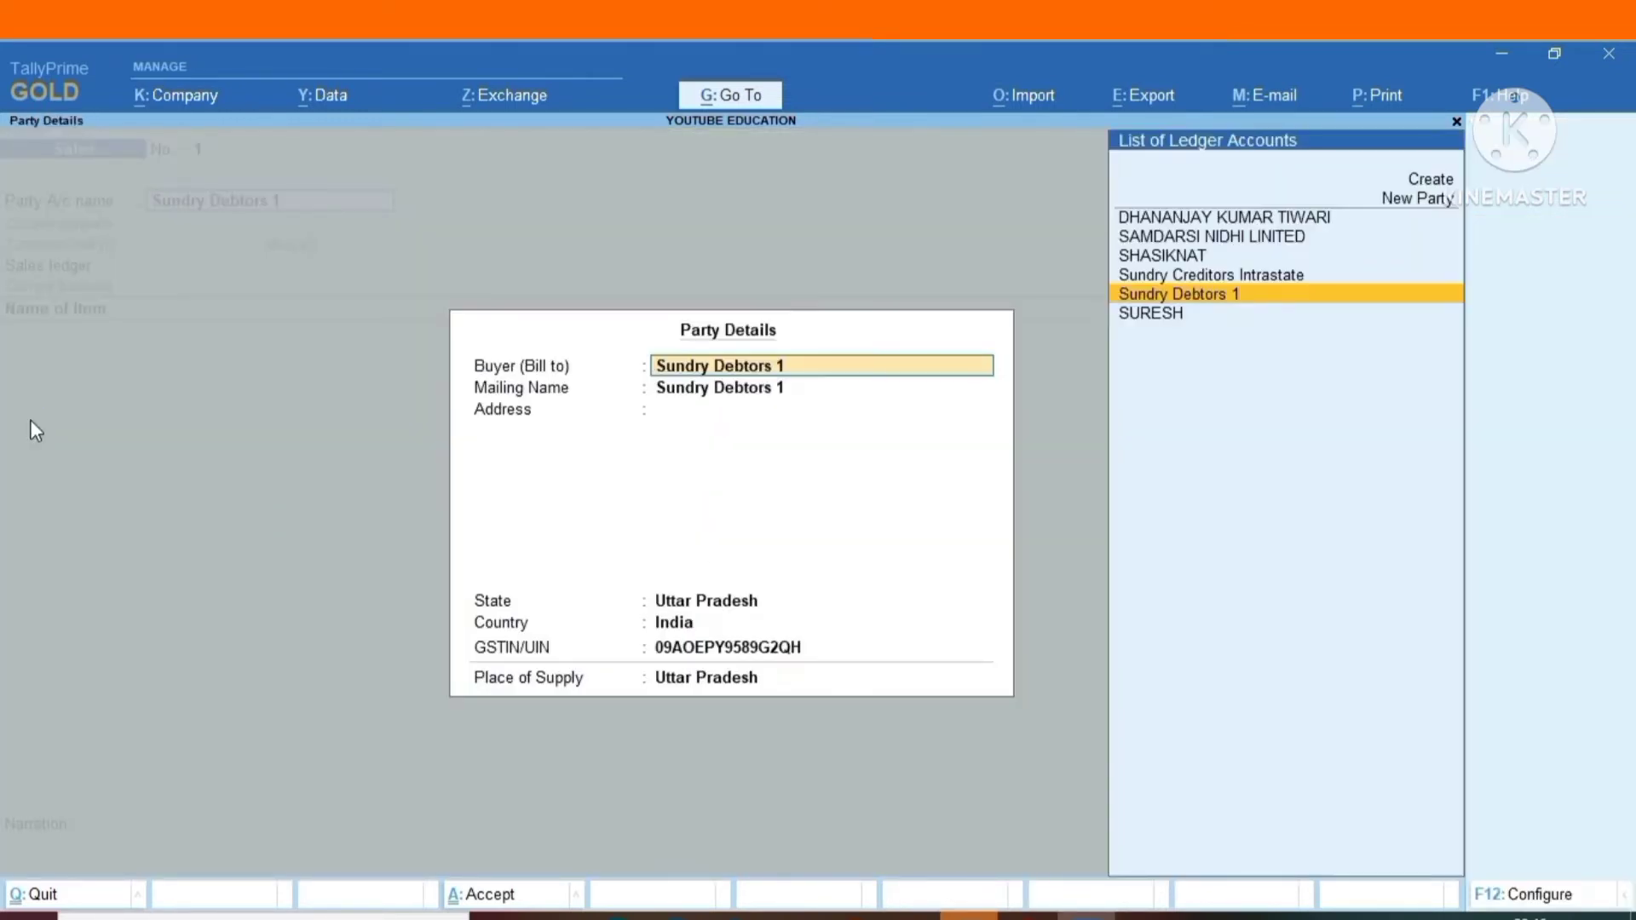
{"action": "key", "text": "Return"}
{"action": "key", "text": "Return"}
{"action": "key", "text": "Return"}
{"action": "key", "text": "Return"}
Choose the SALES ledger with TCS nature of goods Consideration for Sale of Any Other Goods.
{"action": "key", "text": "Return"}
{"action": "key", "text": "Return"}
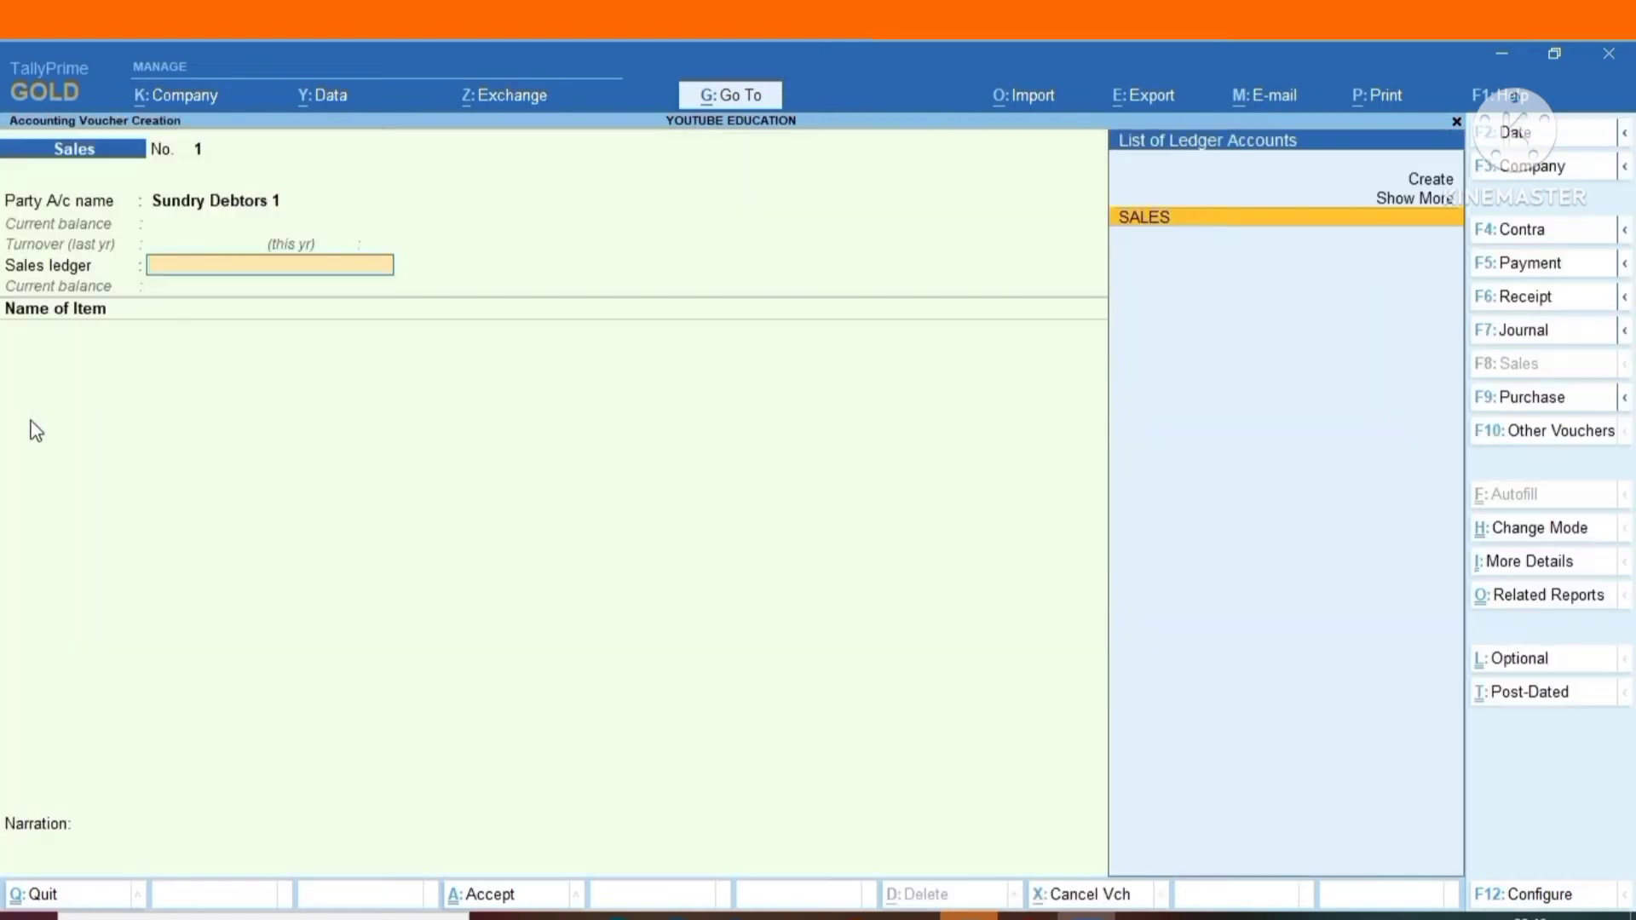
{"action": "key", "text": "Return"}
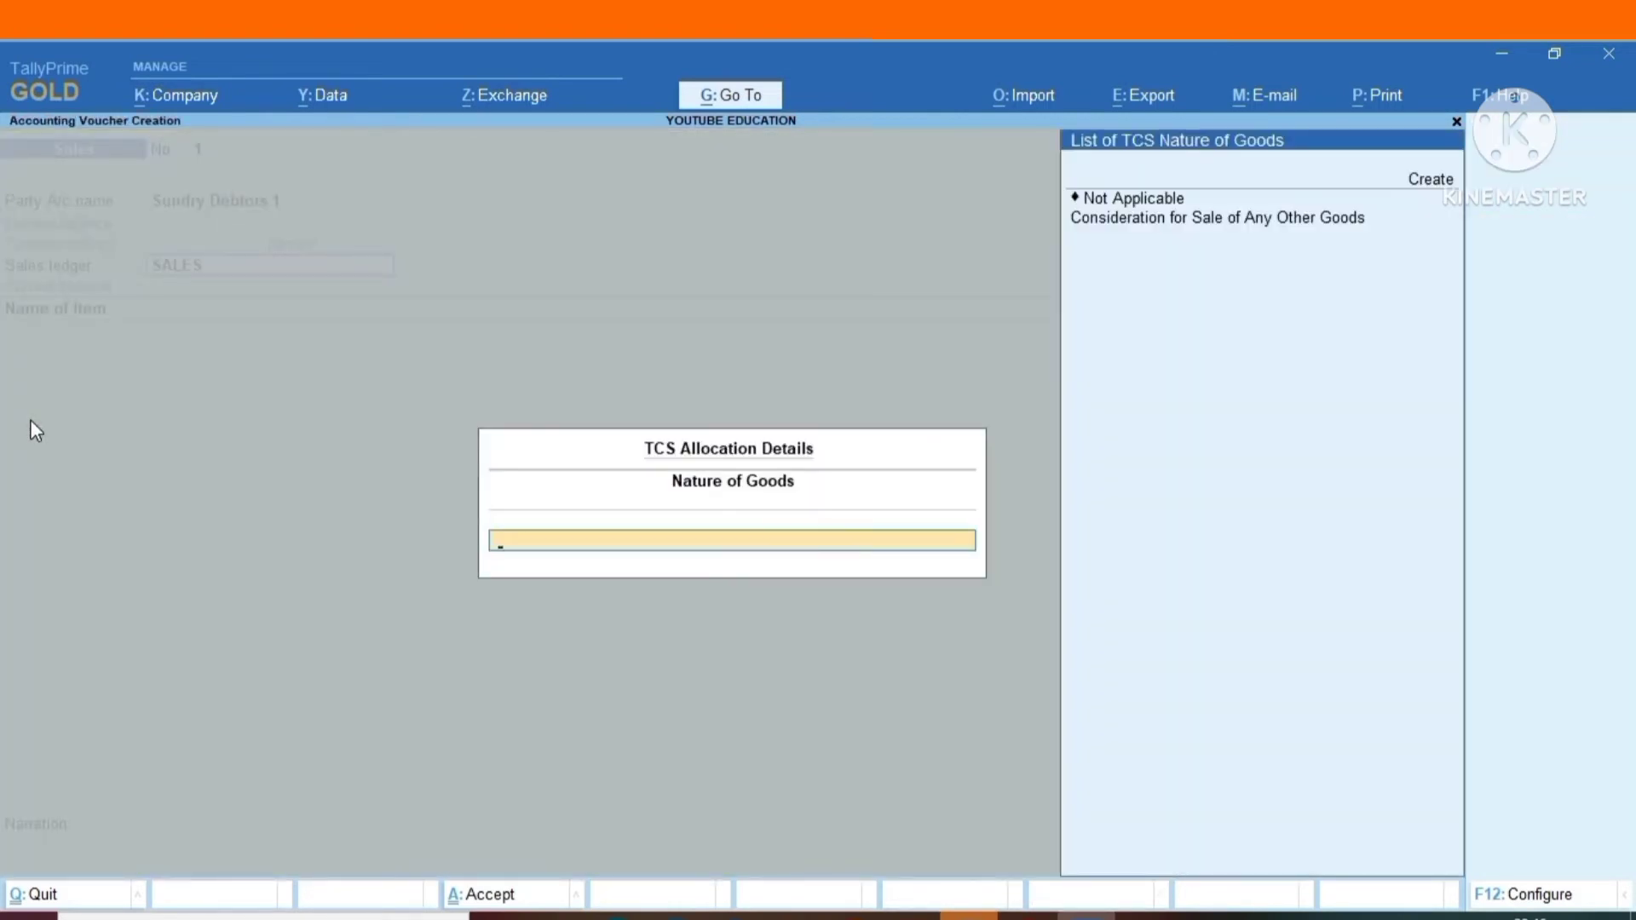
{"action": "key", "text": "Down"}
{"action": "key", "text": "Down"}
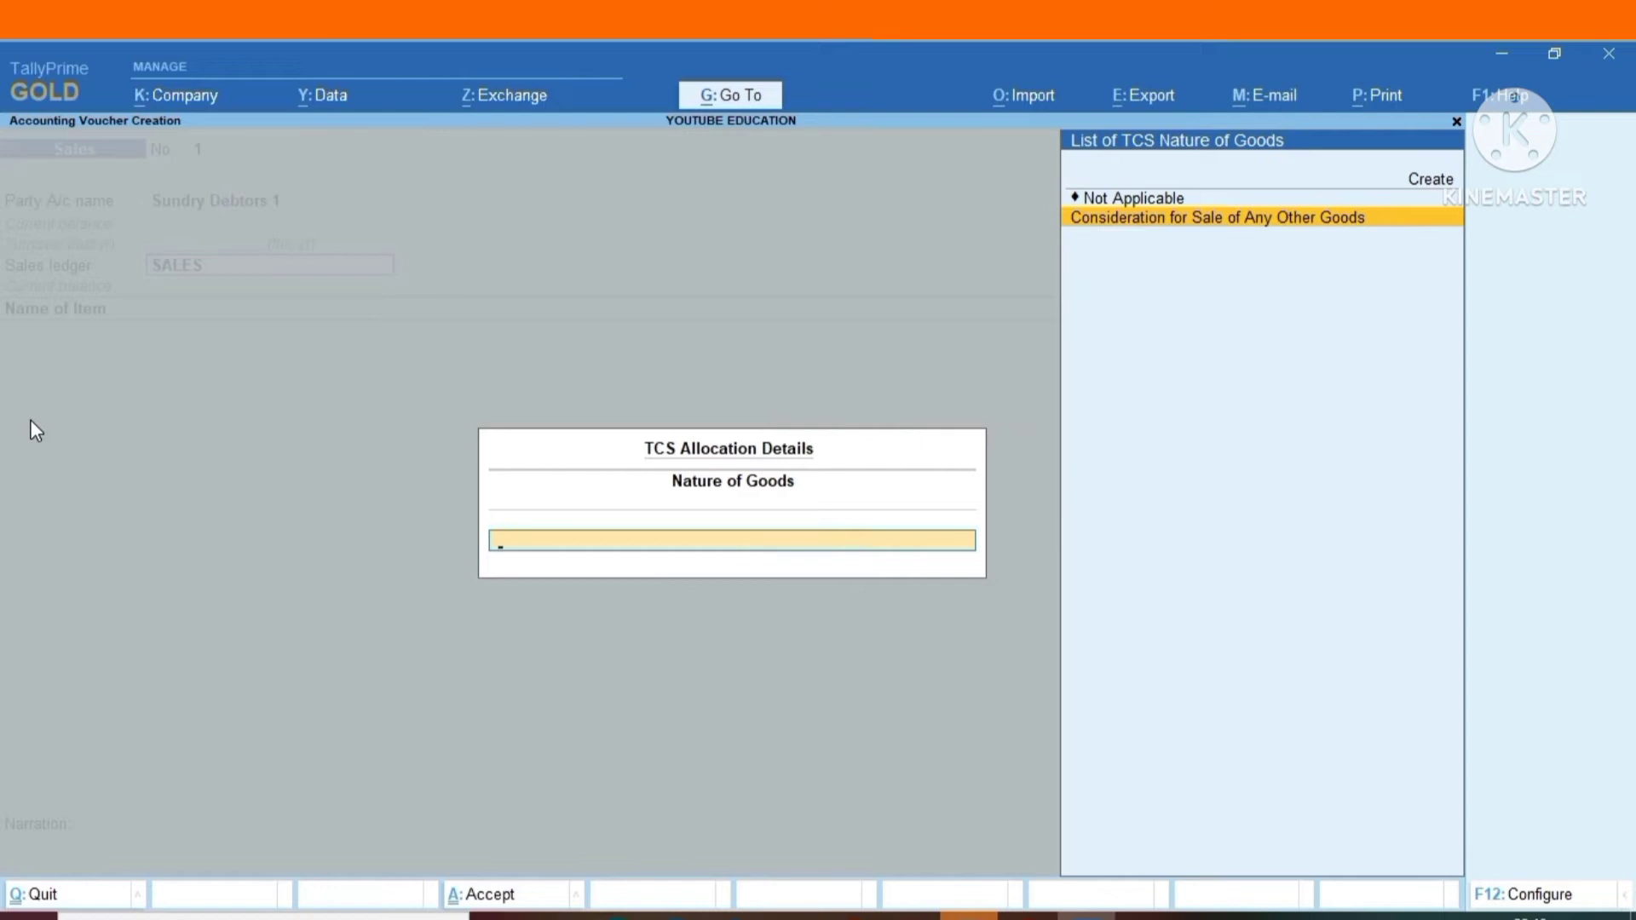
{"action": "key", "text": "Return"}
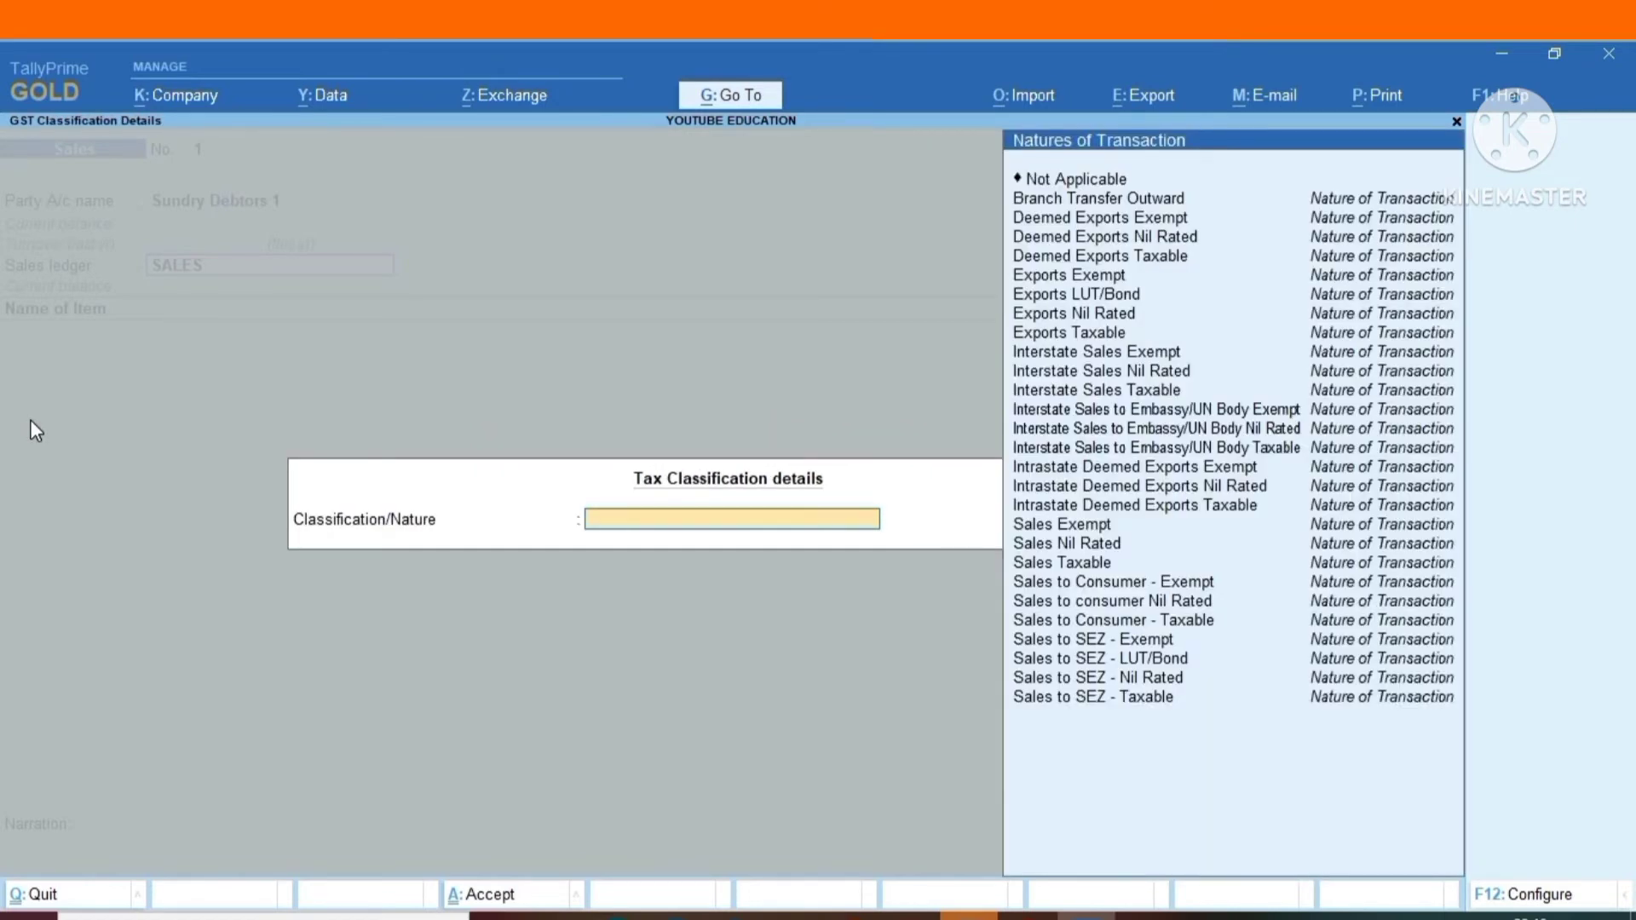
Set the sales ledger's tax classification to Sales Taxable.
{"action": "key", "text": "Up"}
{"action": "key", "text": "Up"}
{"action": "key", "text": "Up"}
{"action": "key", "text": "Up"}
{"action": "key", "text": "Up"}
{"action": "key", "text": "Up"}
{"action": "key", "text": "Up"}
{"action": "key", "text": "Up"}
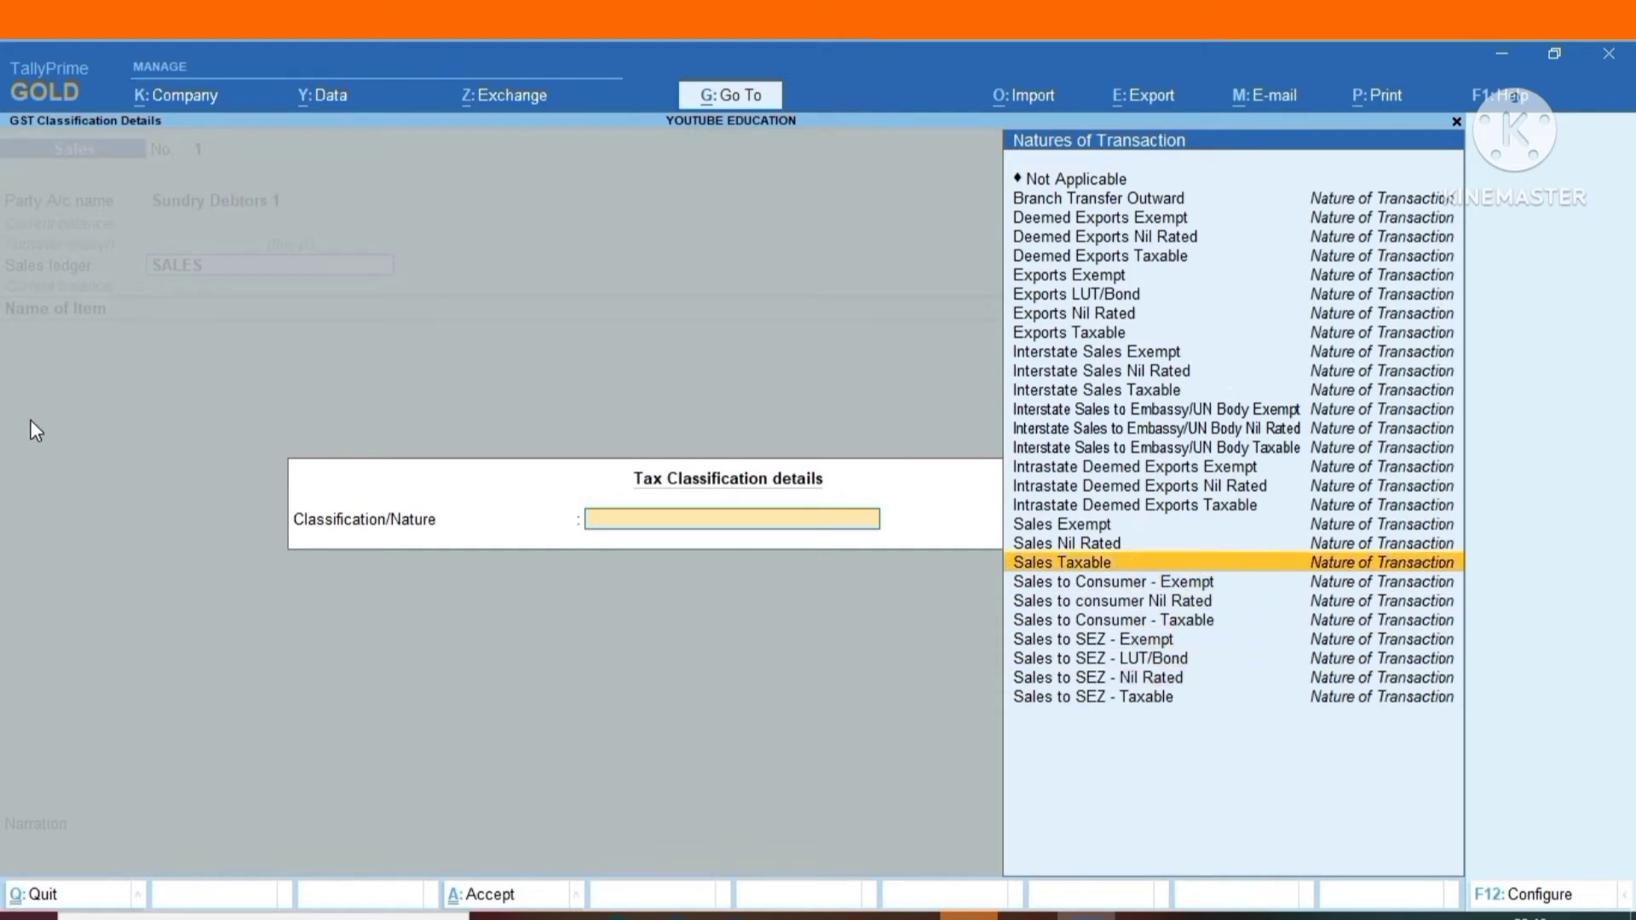
{"action": "key", "text": "Return"}
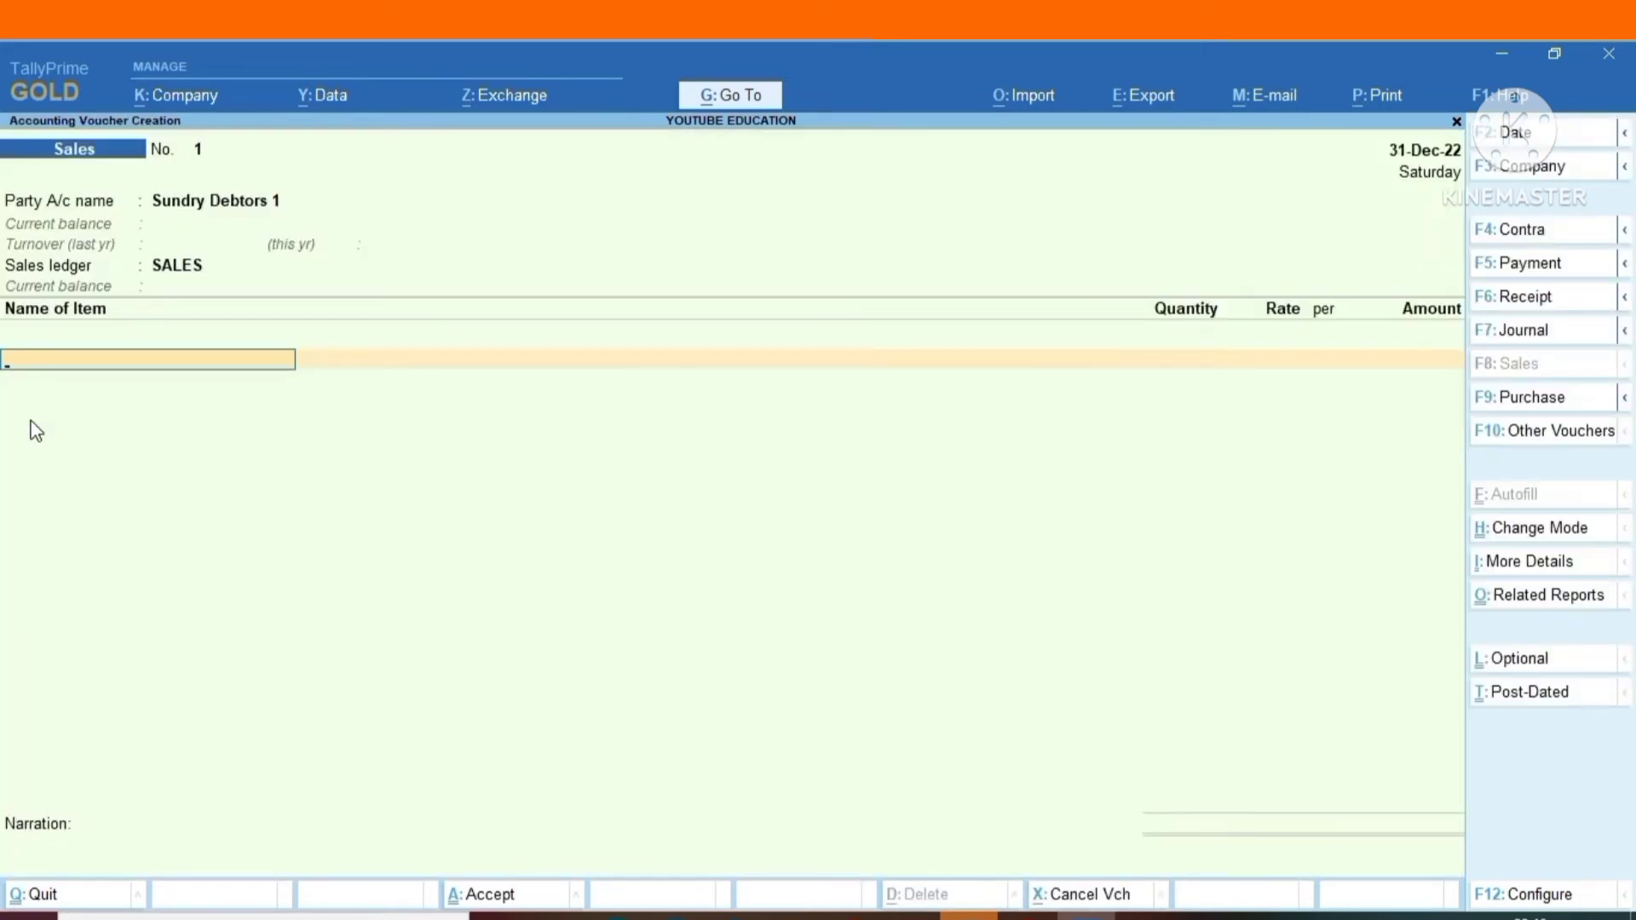
Add the stock item AC with quantity 300 and rate 50,000 to the sales voucher.
{"action": "type", "text": "AC"}
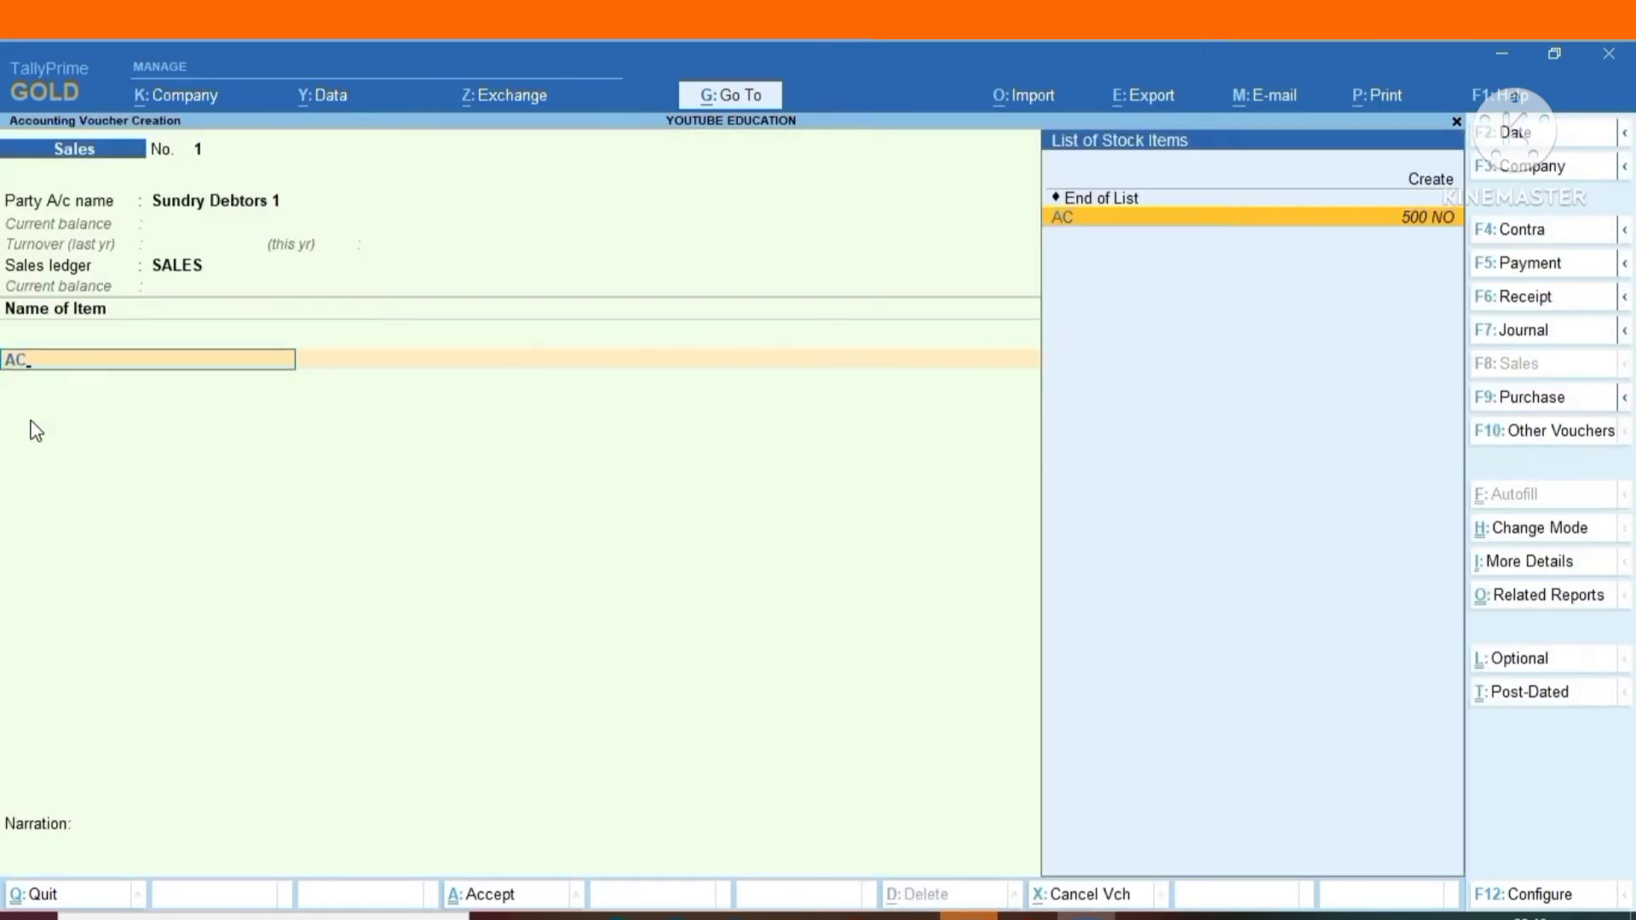
{"action": "key", "text": "Return"}
{"action": "type", "text": "300"}
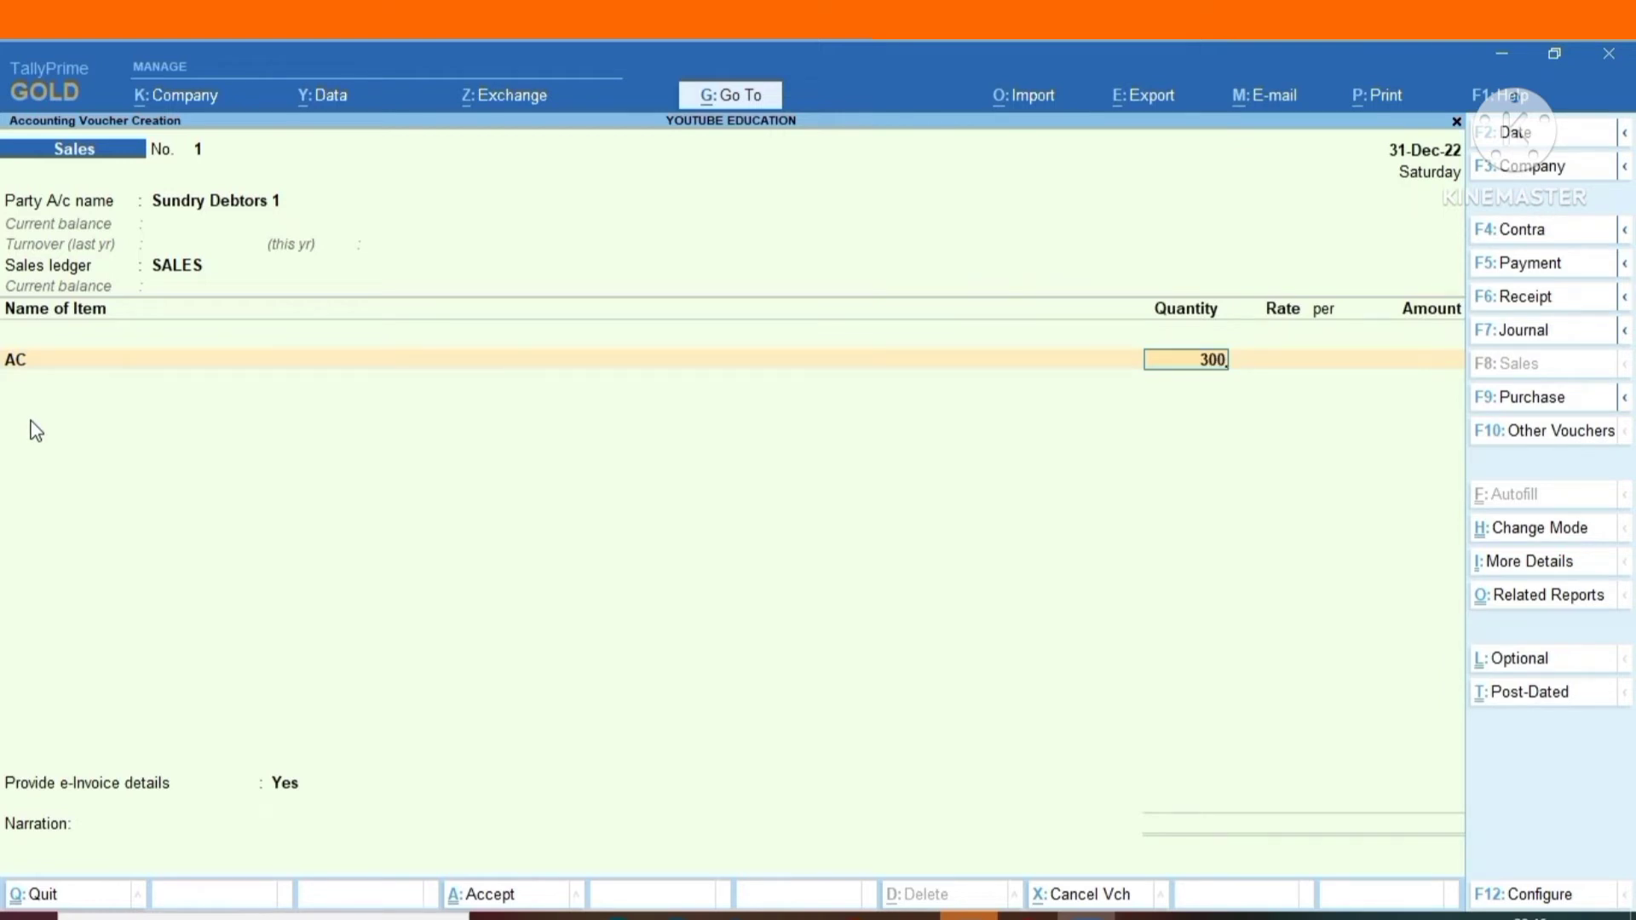
{"action": "key", "text": "Return"}
{"action": "type", "text": "50,00"}
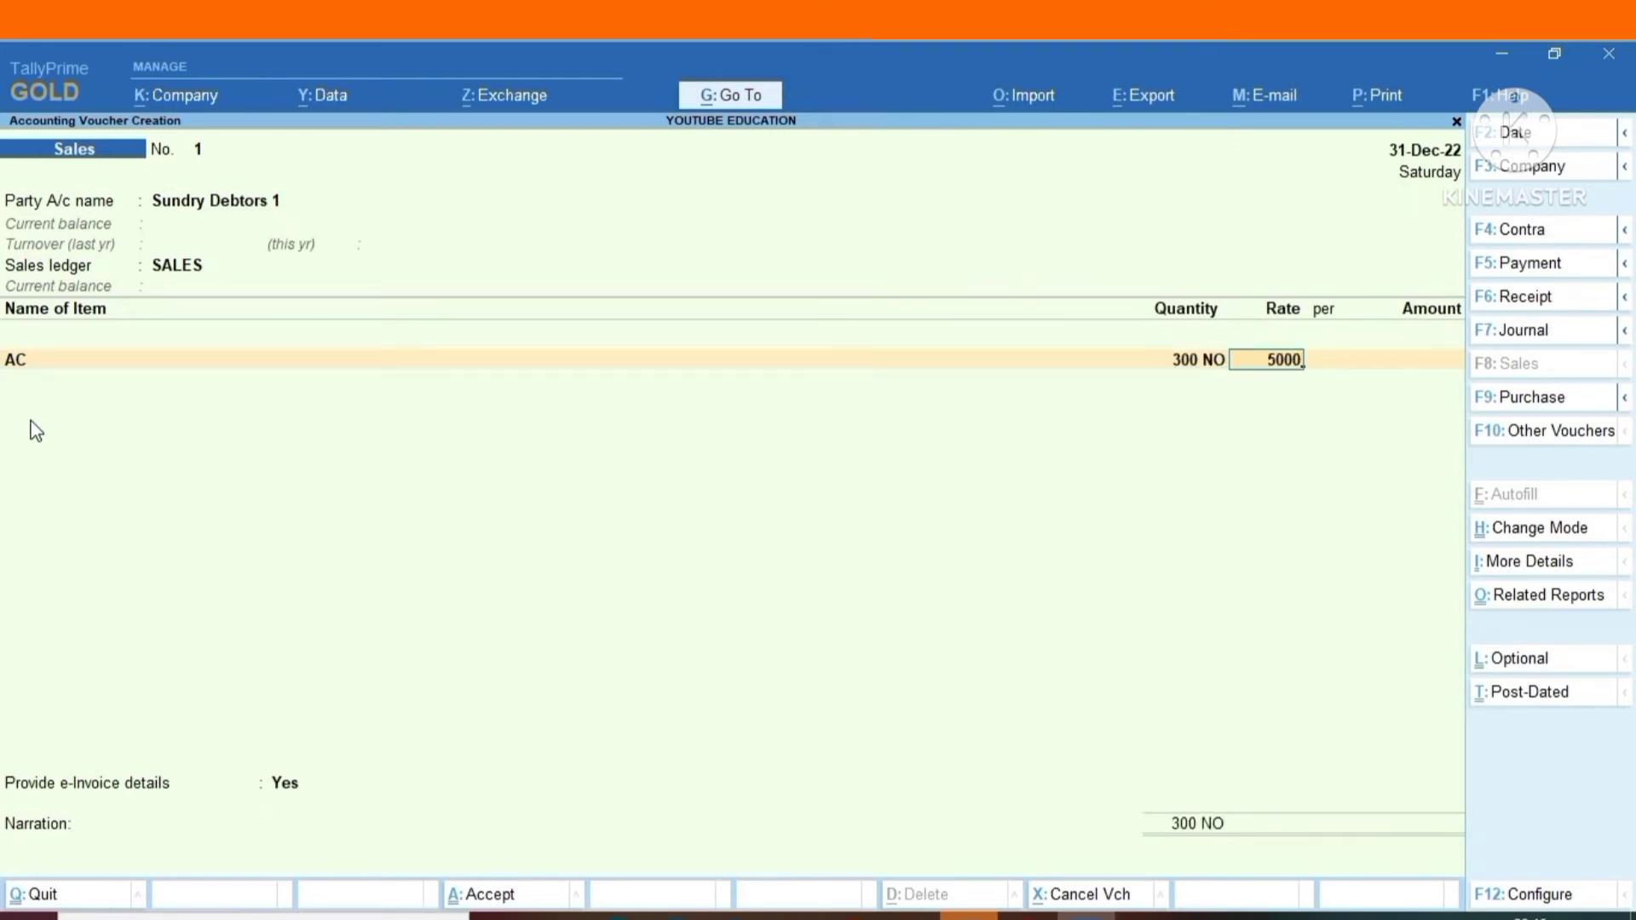
{"action": "type", "text": "0"}
{"action": "key", "text": "Return"}
{"action": "key", "text": "Return"}
{"action": "key", "text": "Return"}
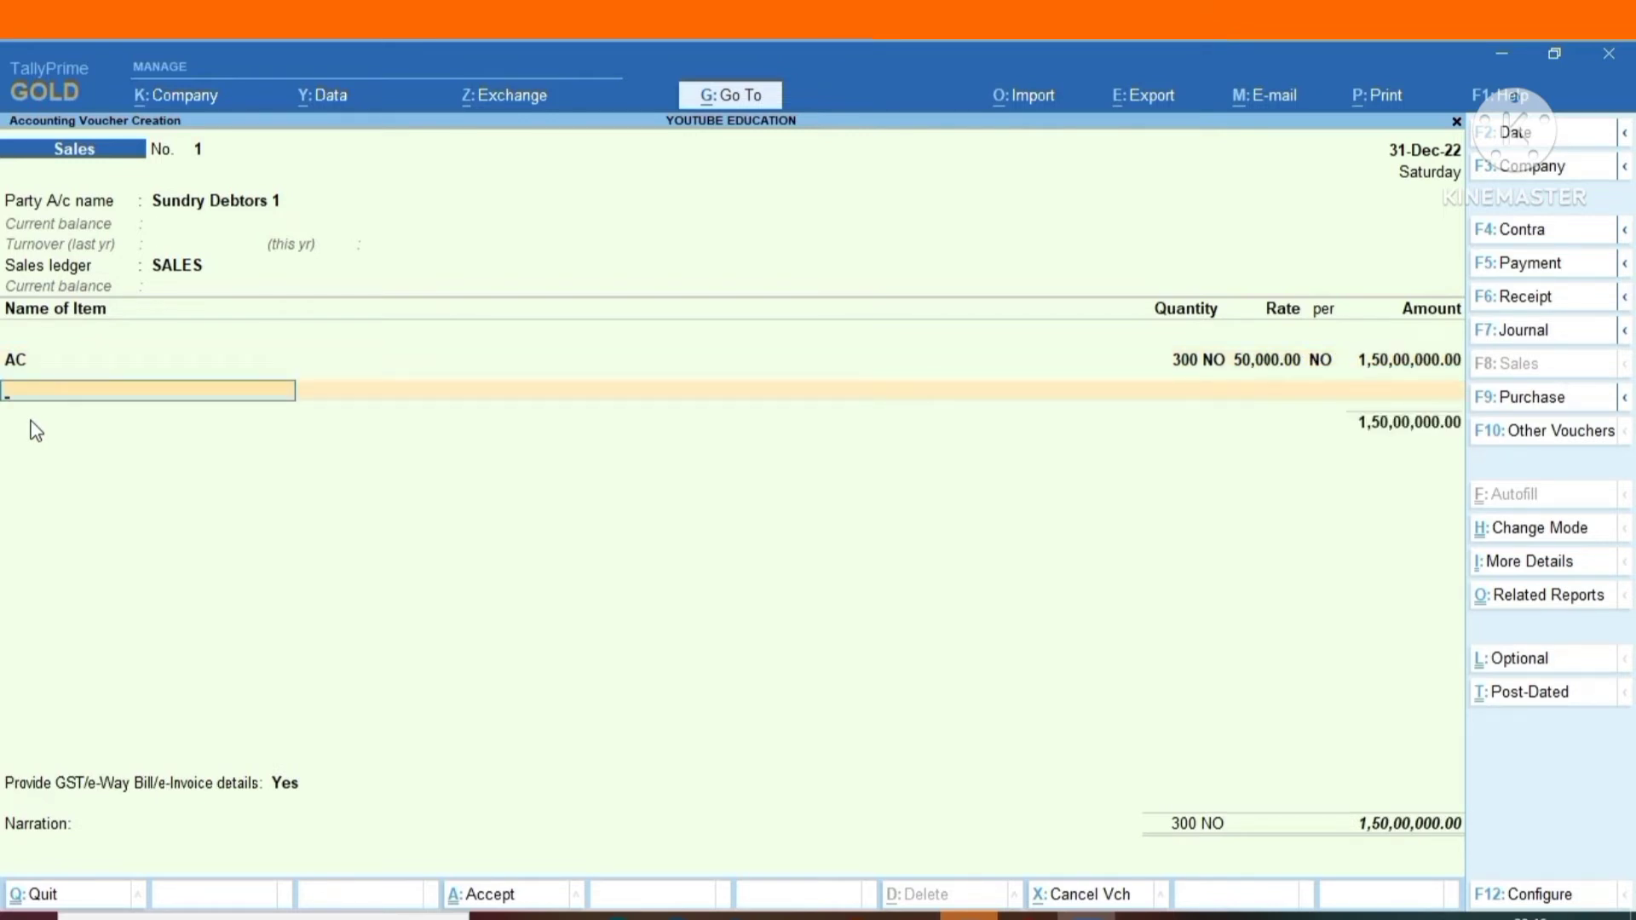
Add the CGST ledger with TCS nature of goods Consideration for Sale of Any Other Goods, keeping the assessable value.
{"action": "key", "text": "Return"}
{"action": "type", "text": "CG"}
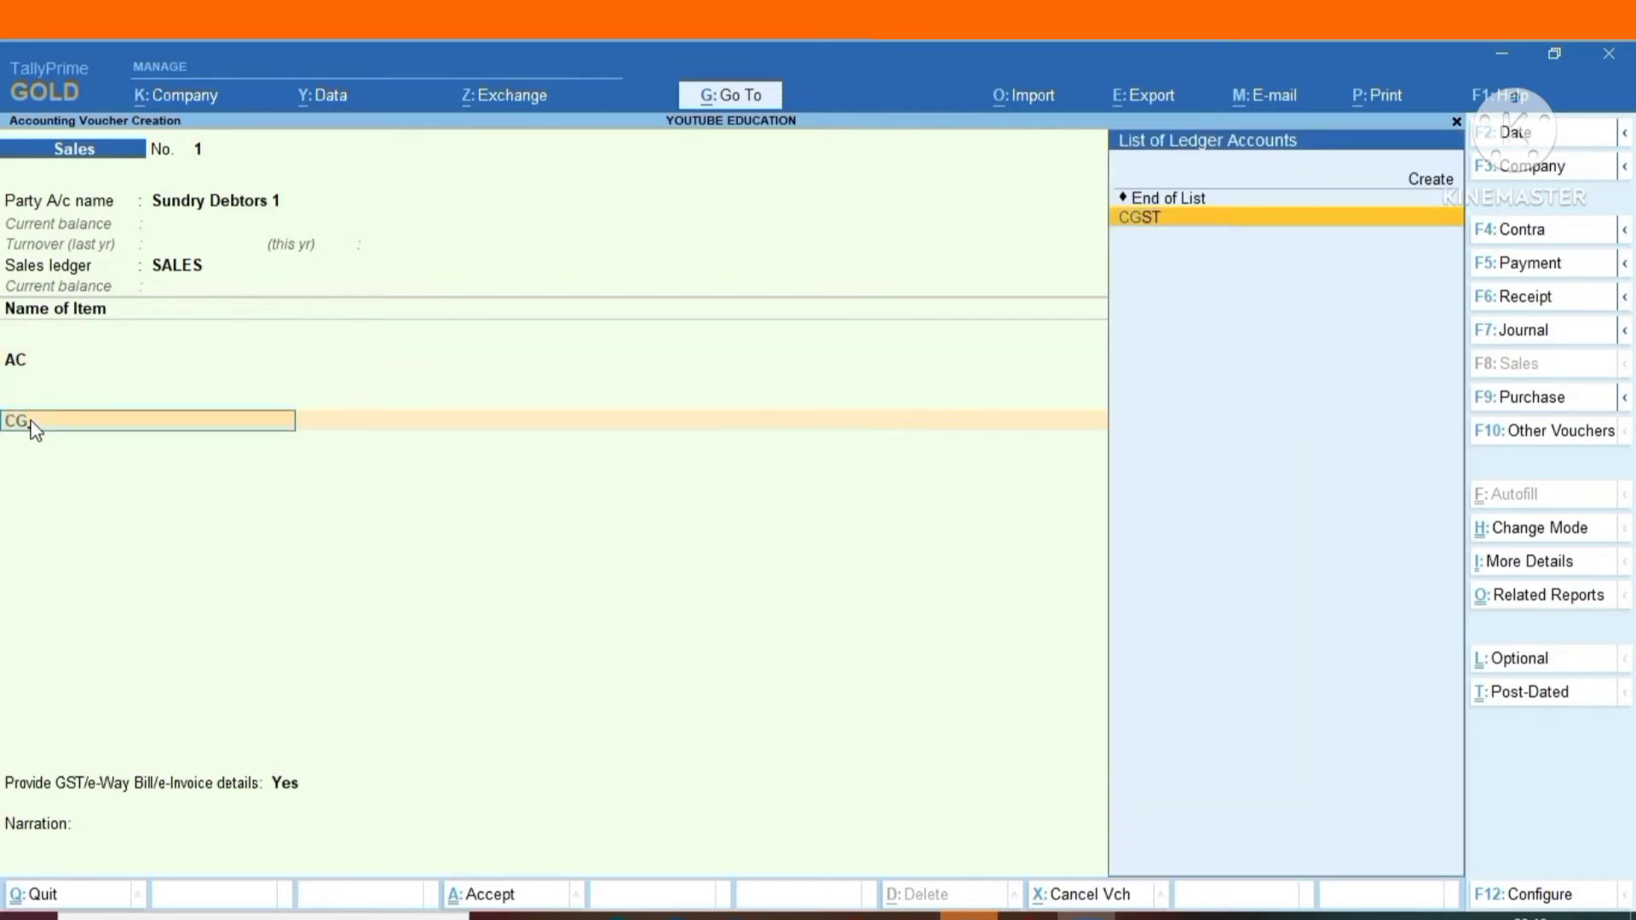
{"action": "key", "text": "Return"}
{"action": "key", "text": "Return"}
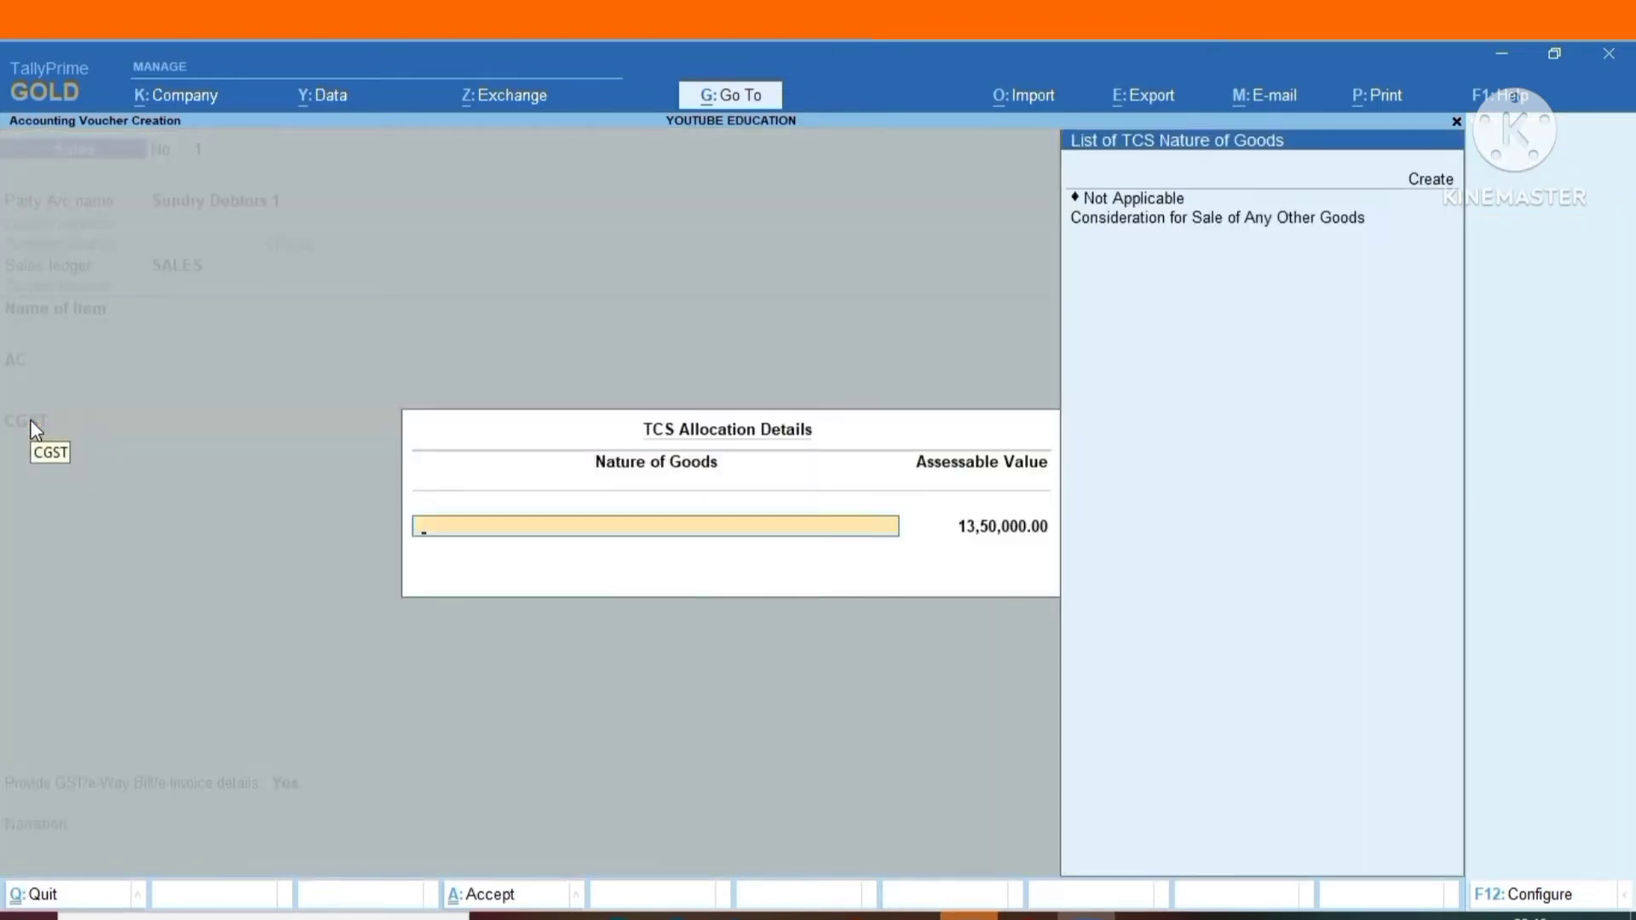
{"action": "key", "text": "Down"}
{"action": "key", "text": "Down"}
{"action": "key", "text": "Down"}
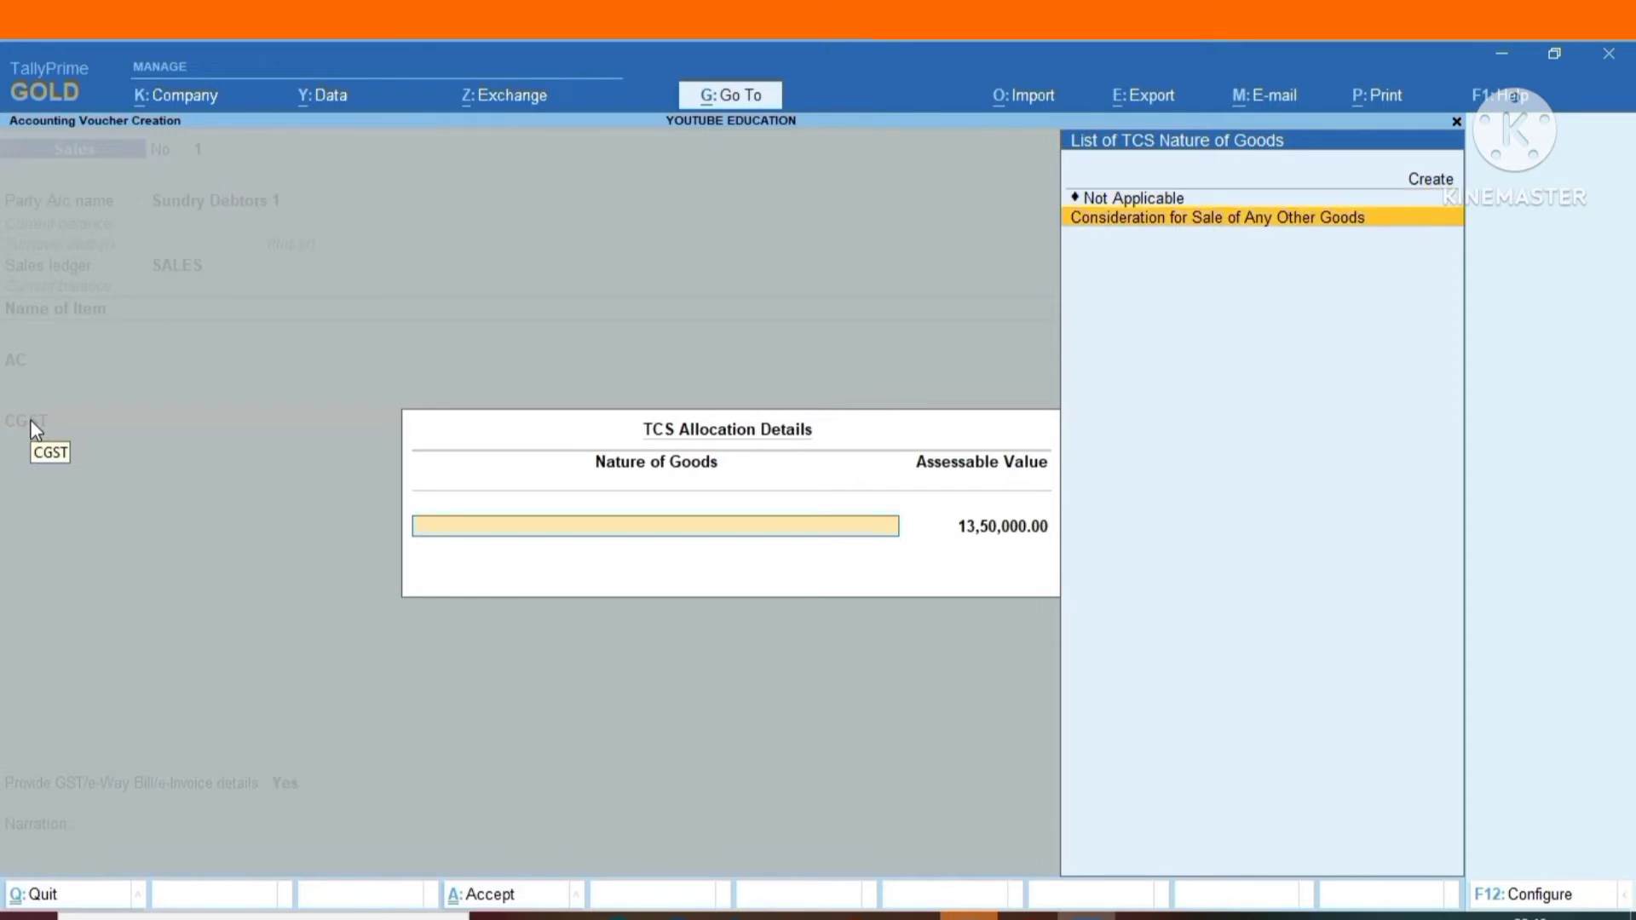
{"action": "key", "text": "Return"}
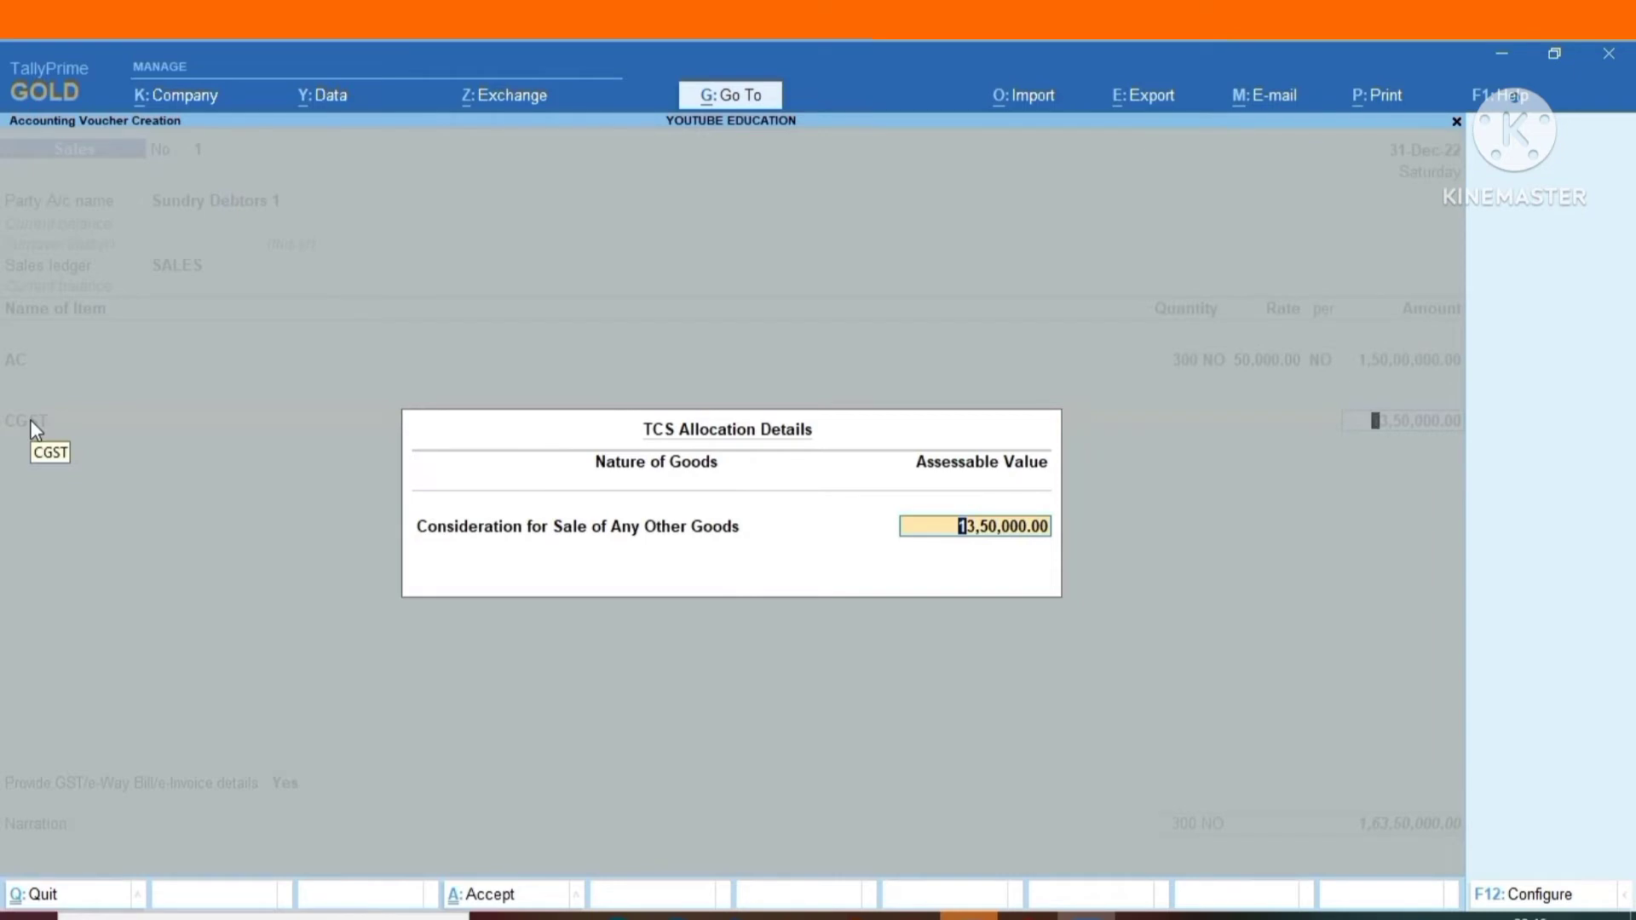
{"action": "key", "text": "Return"}
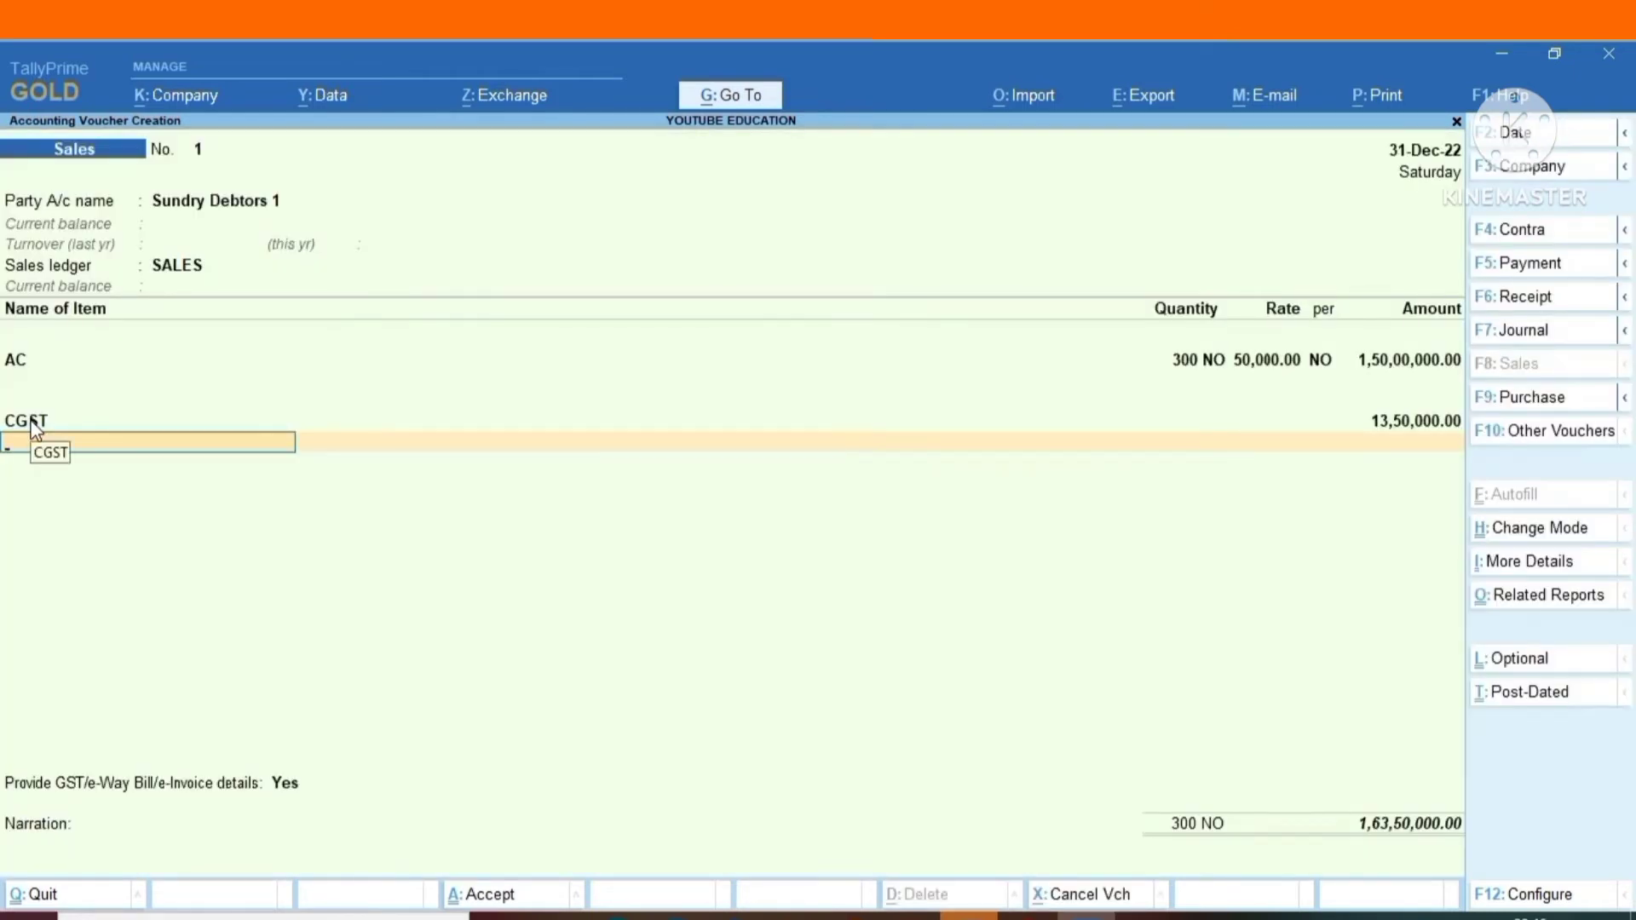
Add the SGST ledger with TCS nature of goods Consideration for Sale of Any Other Goods, keeping the assessable value.
{"action": "type", "text": "GS"}
{"action": "key", "text": "Down"}
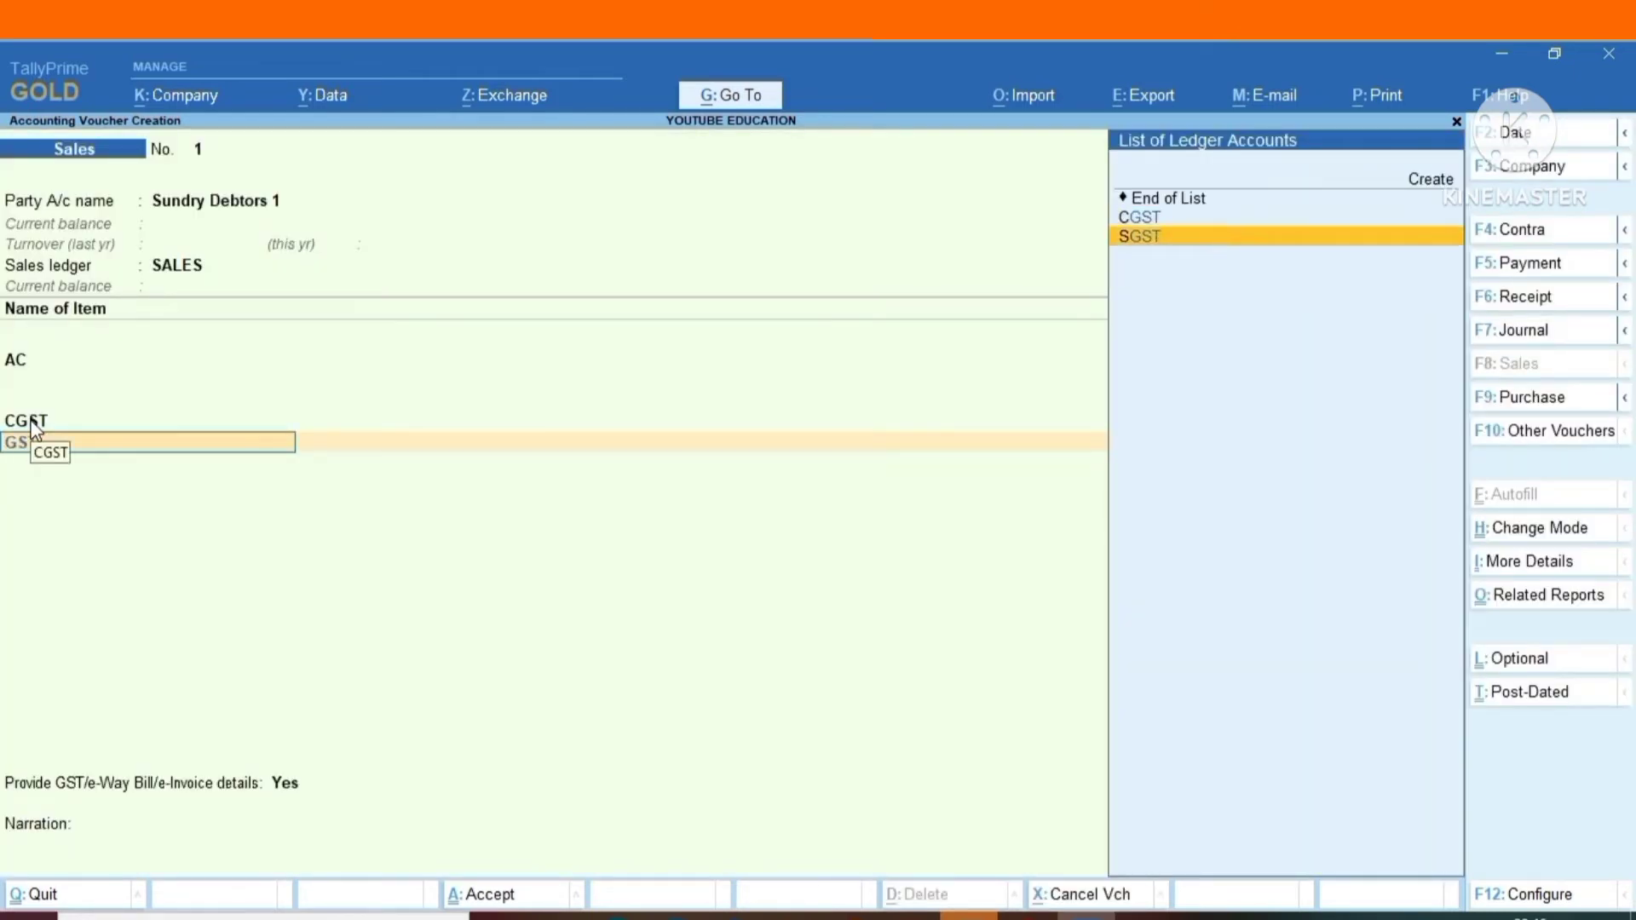
{"action": "key", "text": "Return"}
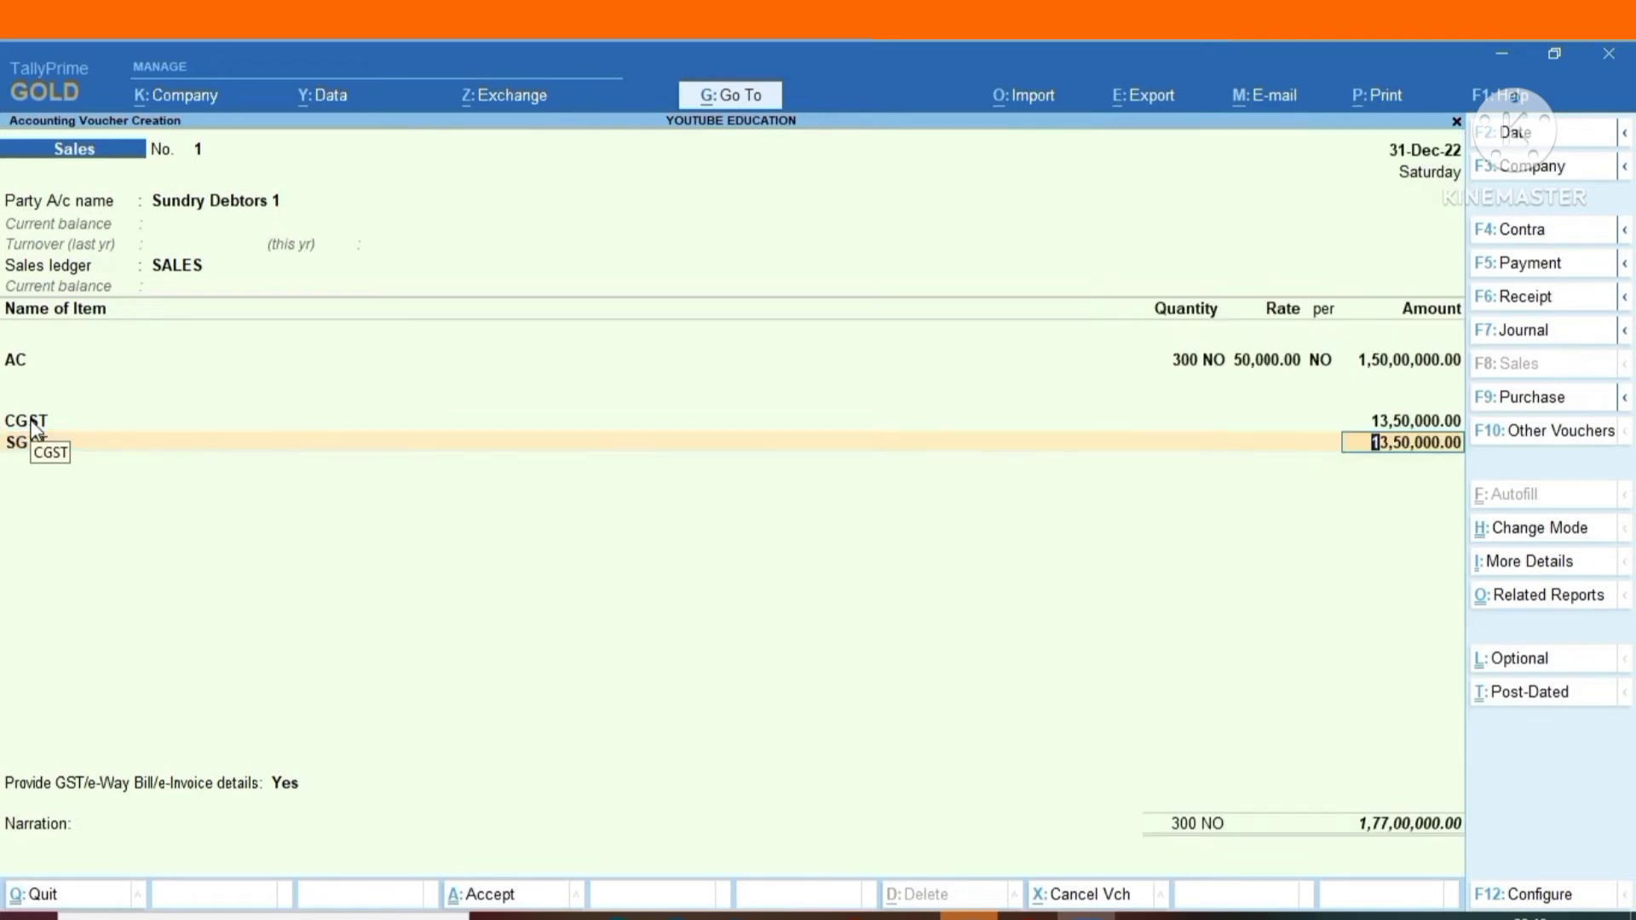
{"action": "key", "text": "Return"}
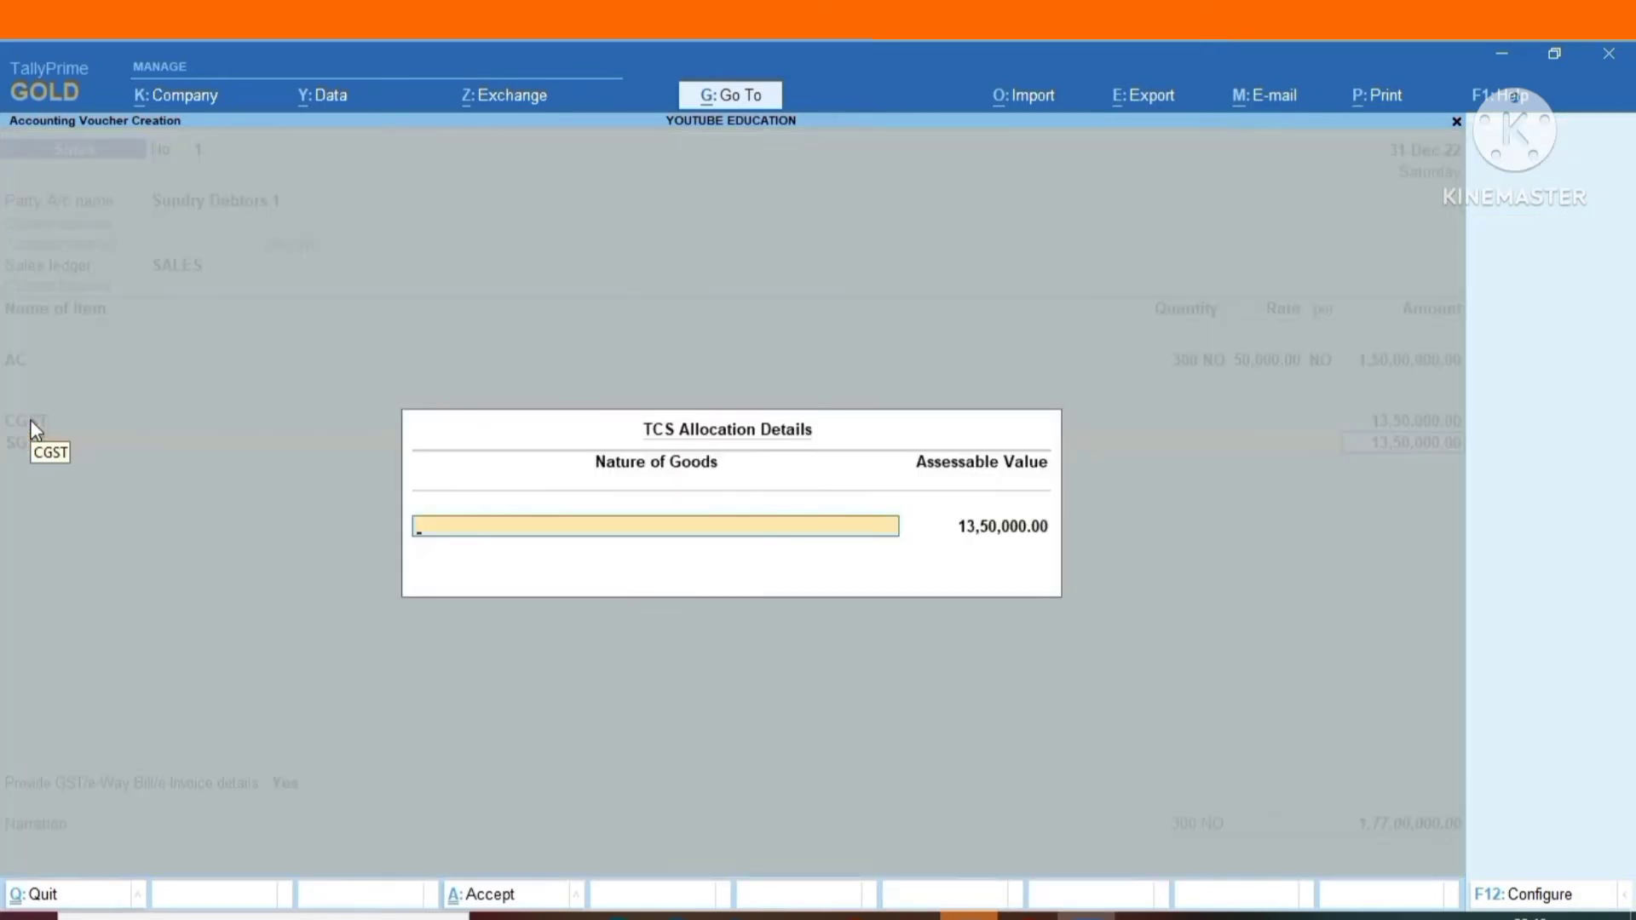
{"action": "type", "text": "S"}
{"action": "key", "text": "Return"}
{"action": "key", "text": "Return"}
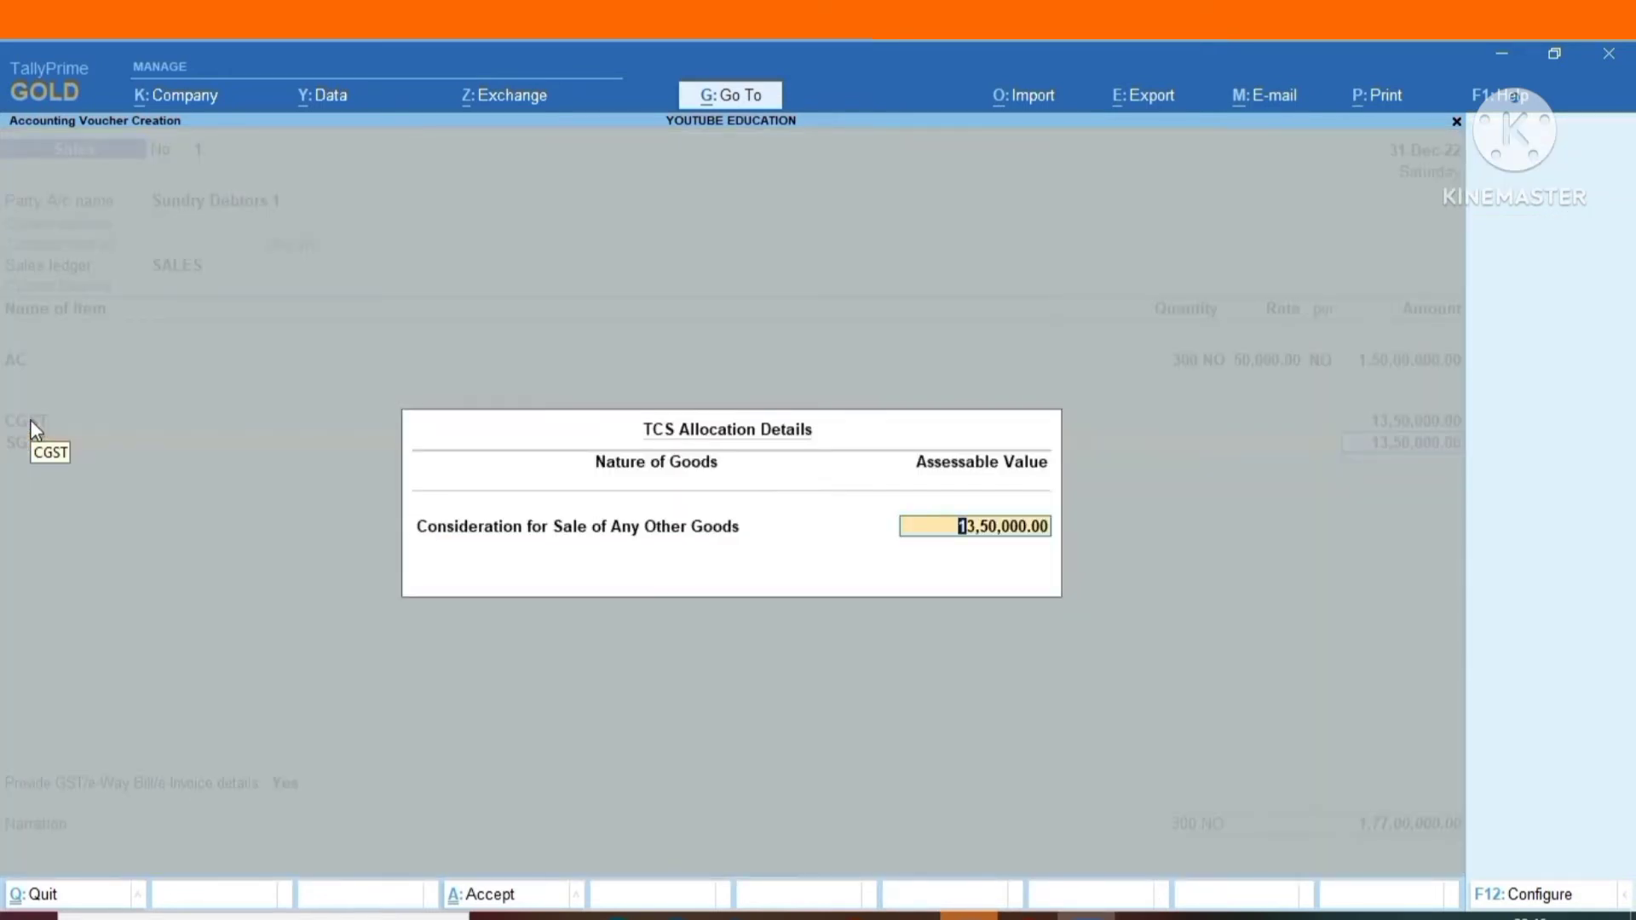
{"action": "key", "text": "Return"}
Add the TCS ledger below the SGST line with its calculated amount.
{"action": "type", "text": "TCS"}
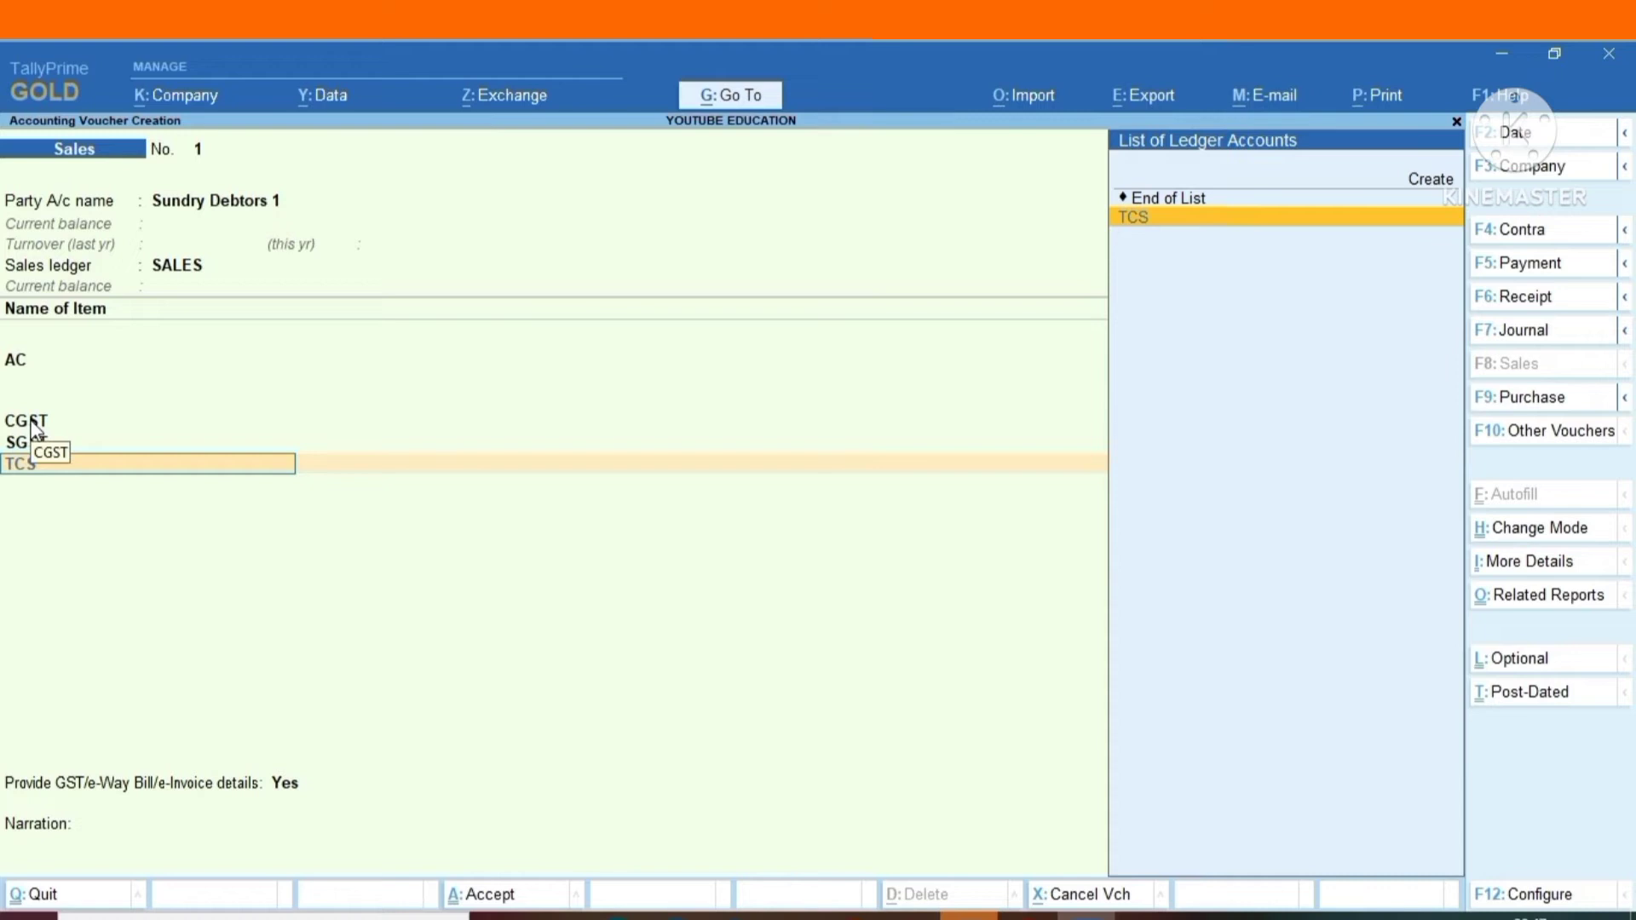
{"action": "key", "text": "Return"}
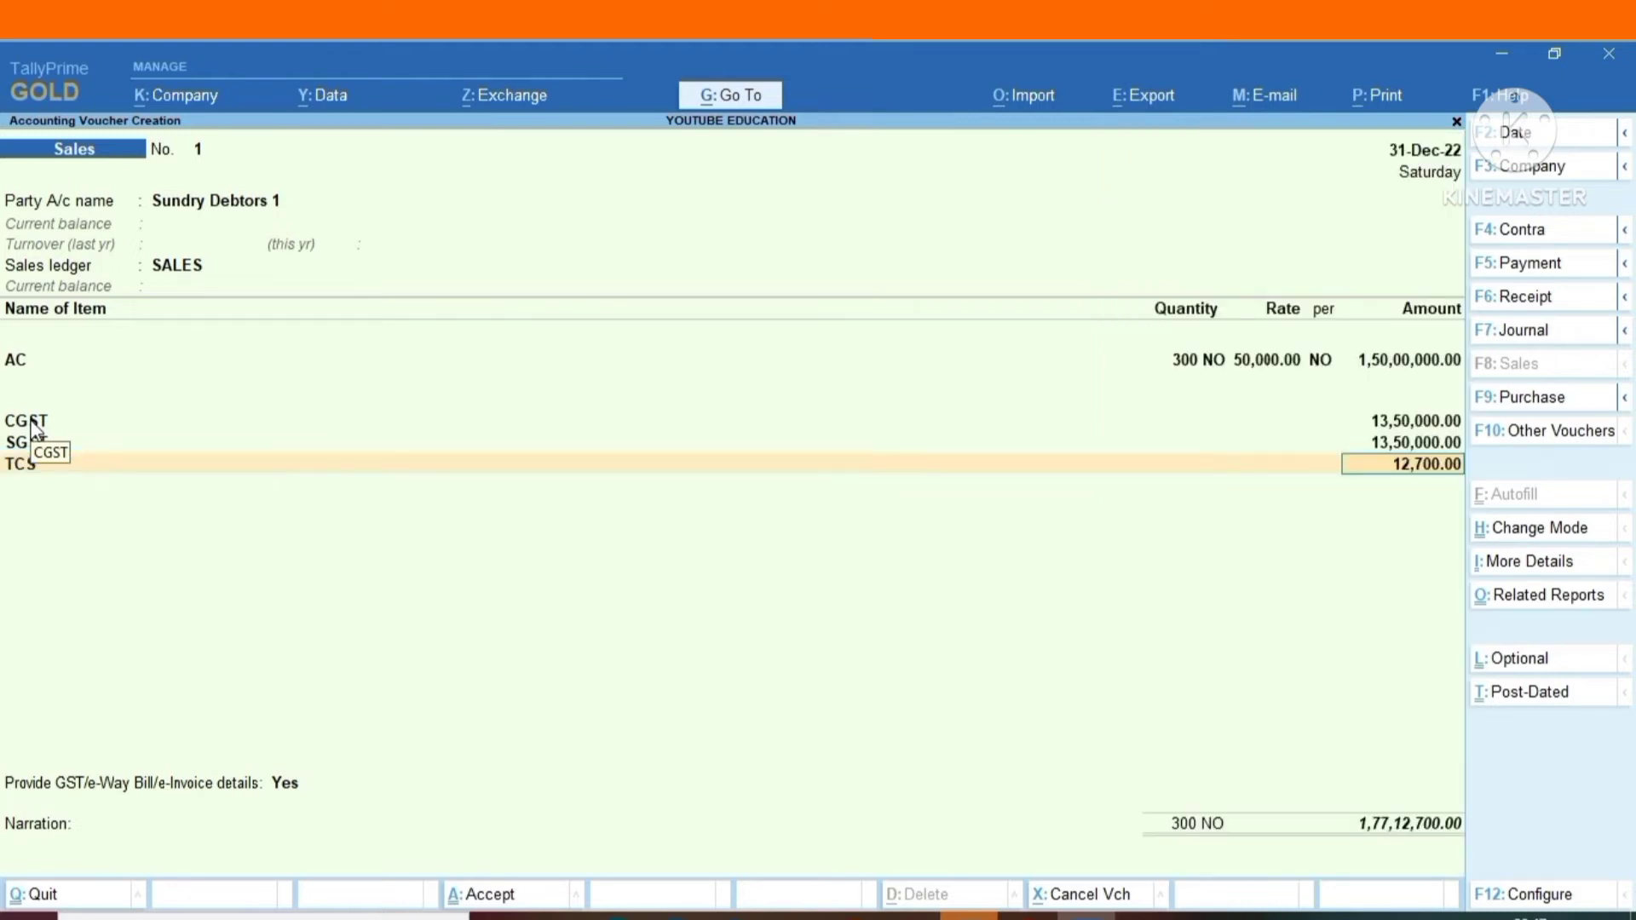
{"action": "key", "text": "Return"}
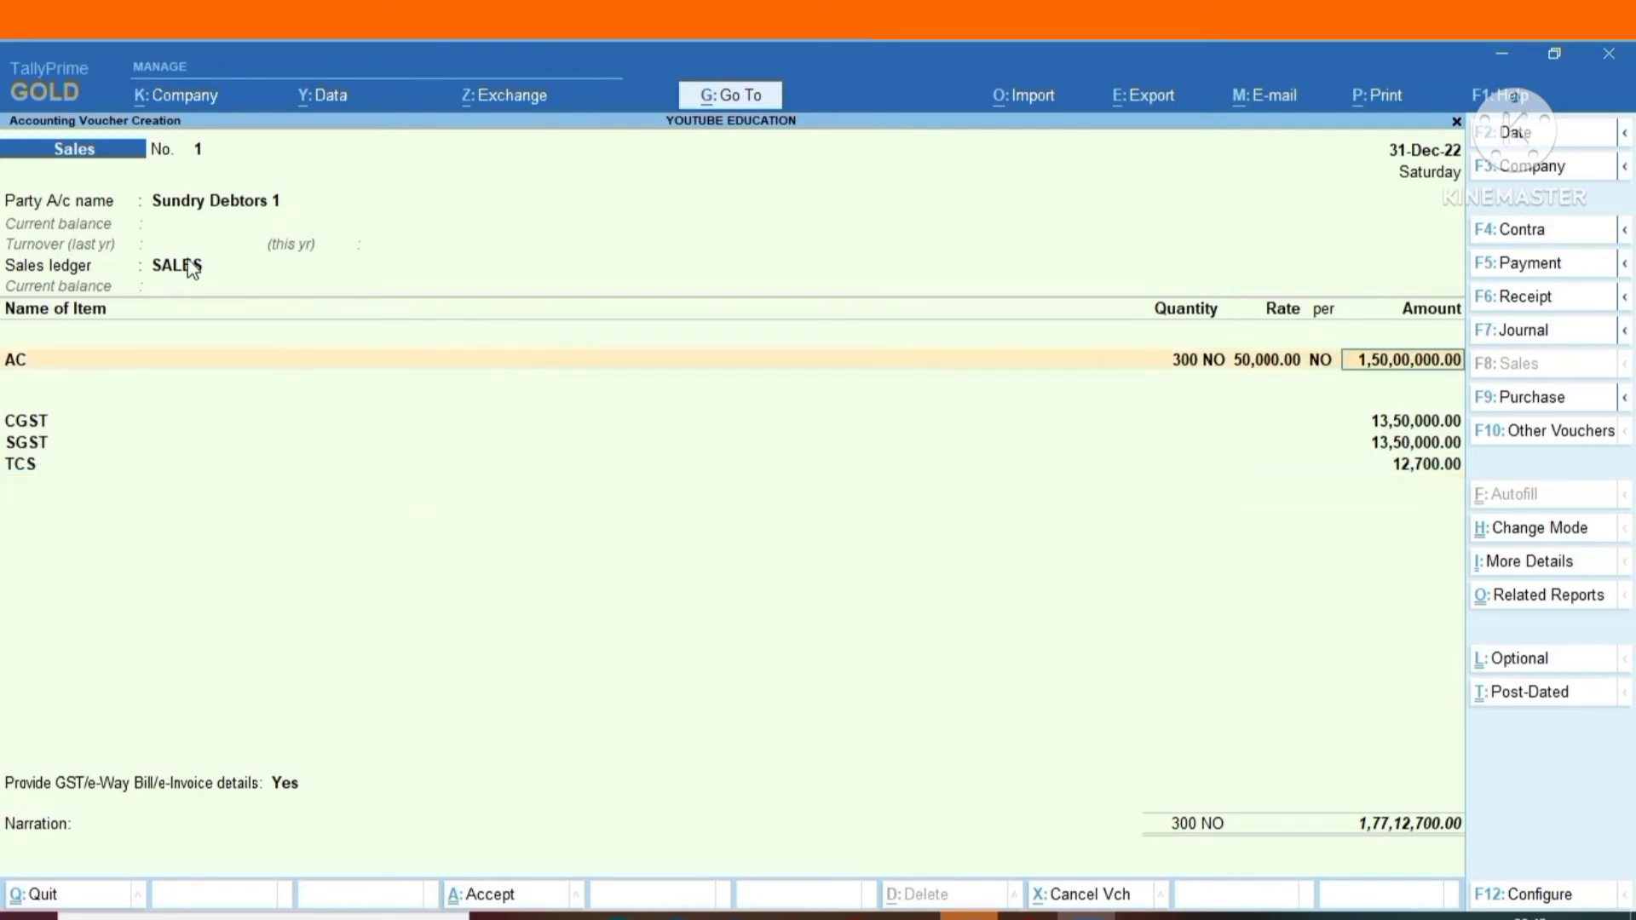
{"action": "key", "text": "Return"}
{"action": "key", "text": "Return"}
{"action": "key", "text": "Return"}
{"action": "key", "text": "Return"}
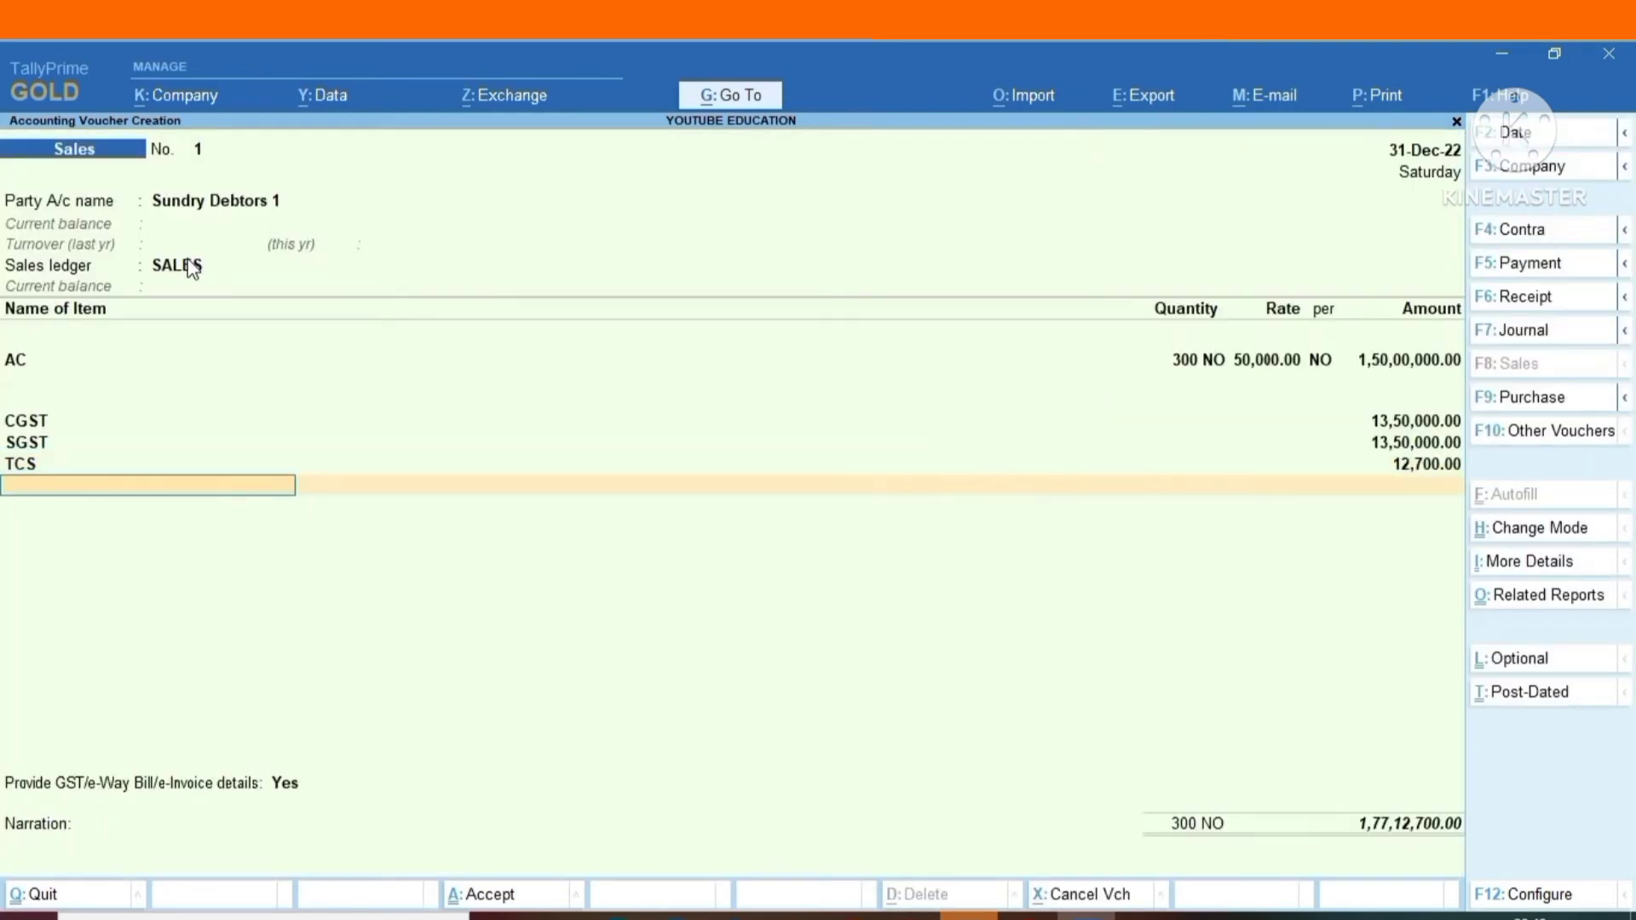
{"action": "key", "text": "Return"}
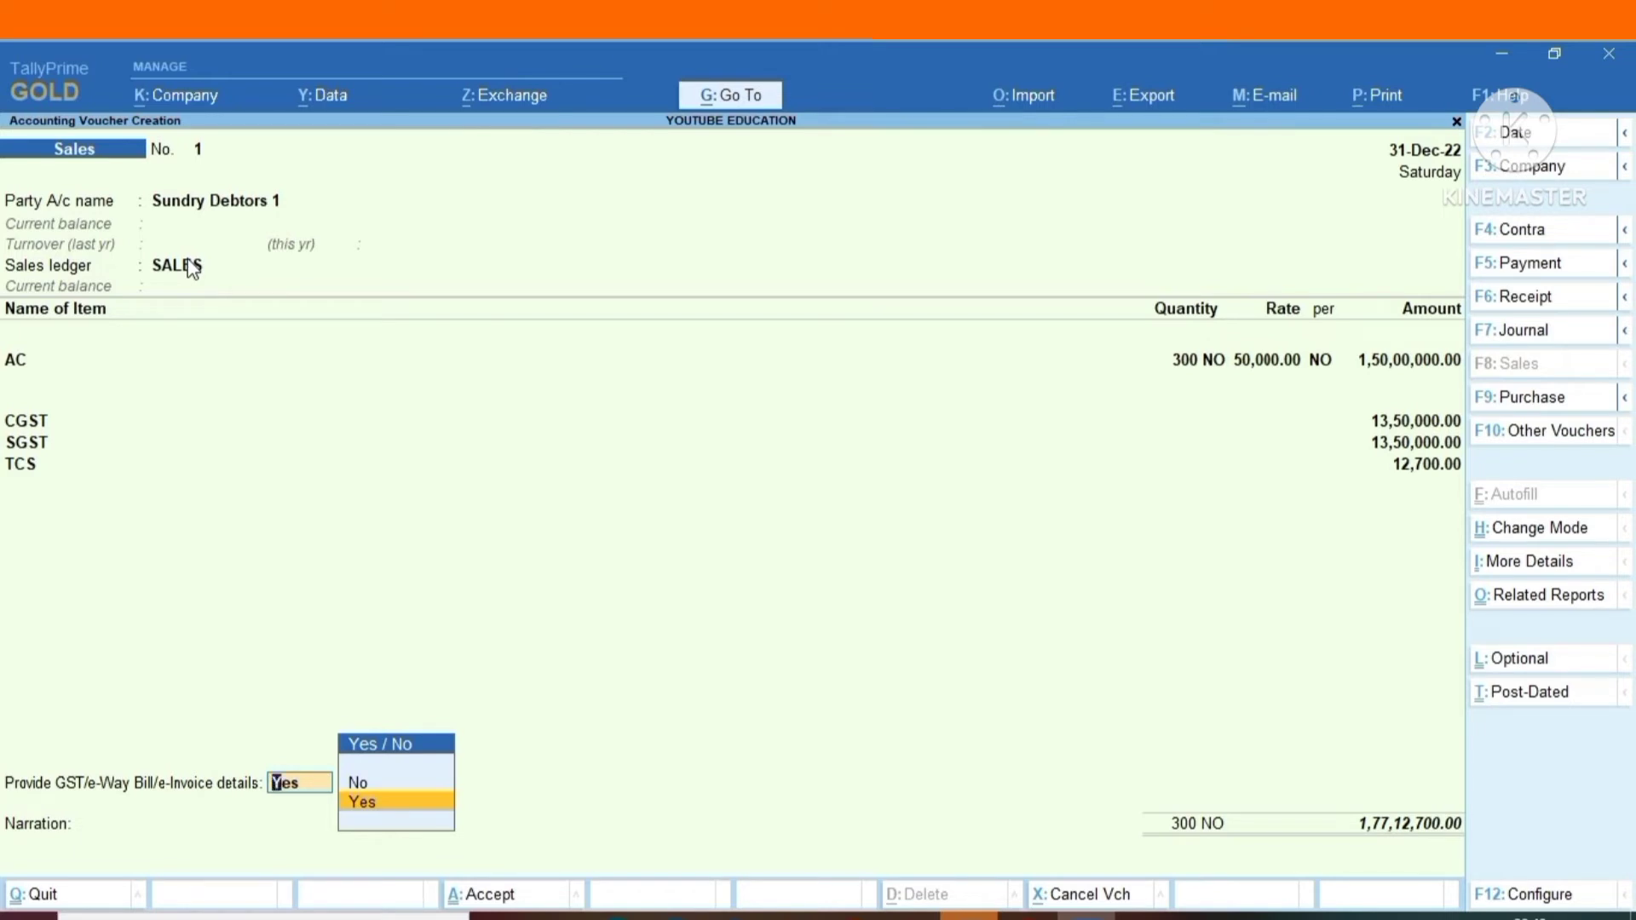
Examine the rates and exemption limit of the TCS nature of goods allocated to the SALES ledger, and return to the voucher.
{"action": "left_click", "coordinate": [192, 267]}
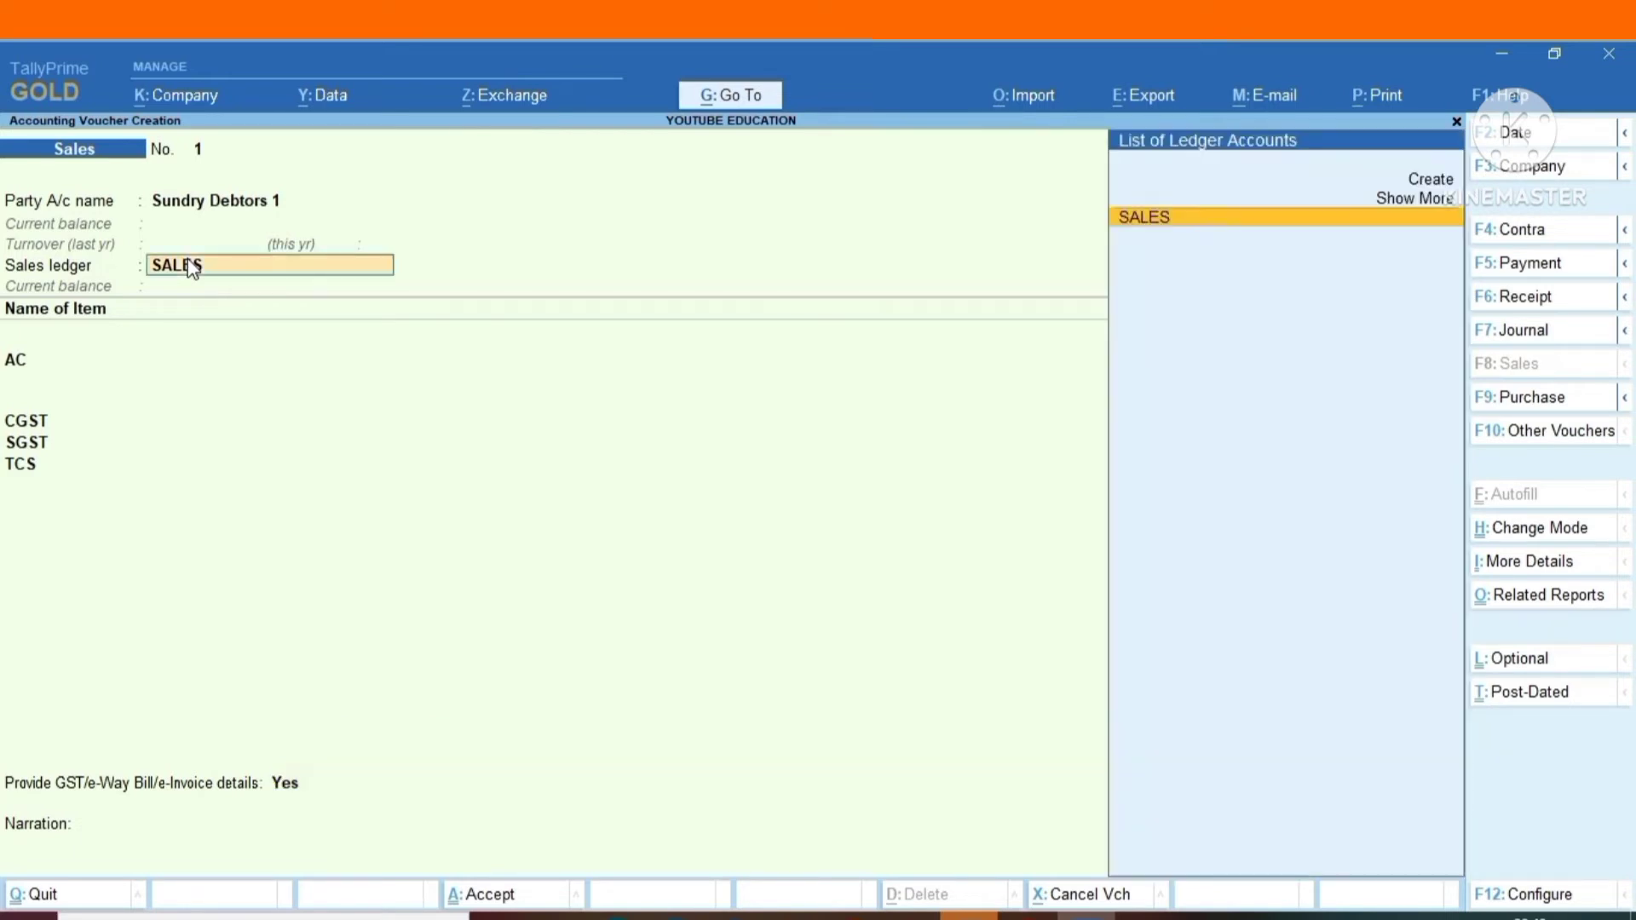
{"action": "key", "text": "Return"}
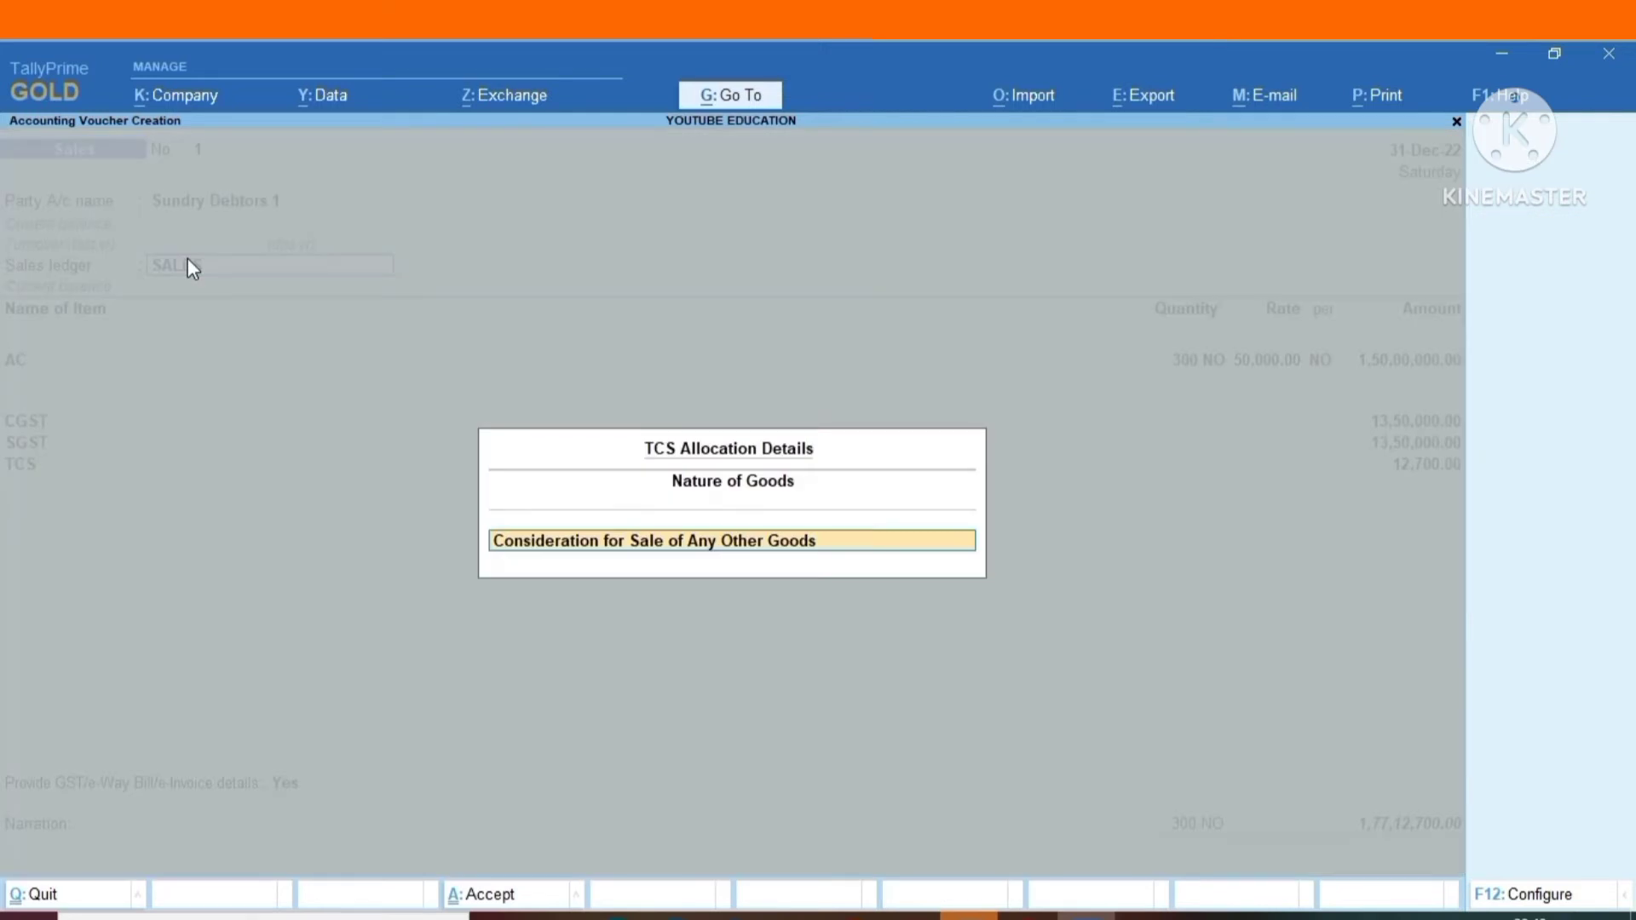
{"action": "key", "text": "Return"}
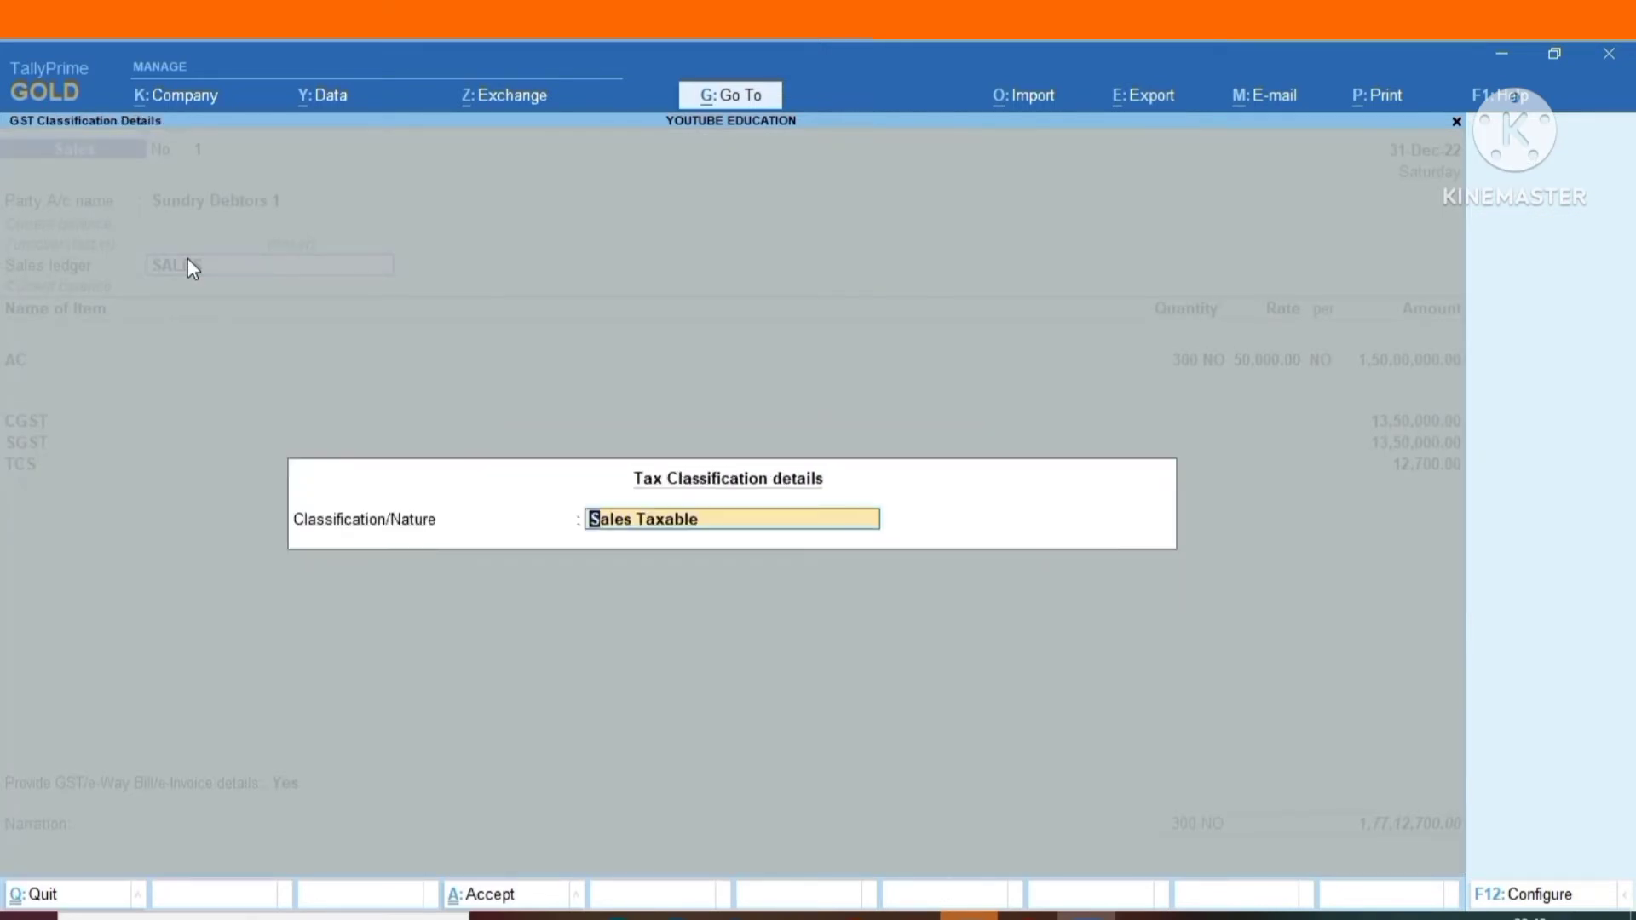
{"action": "key", "text": "Return"}
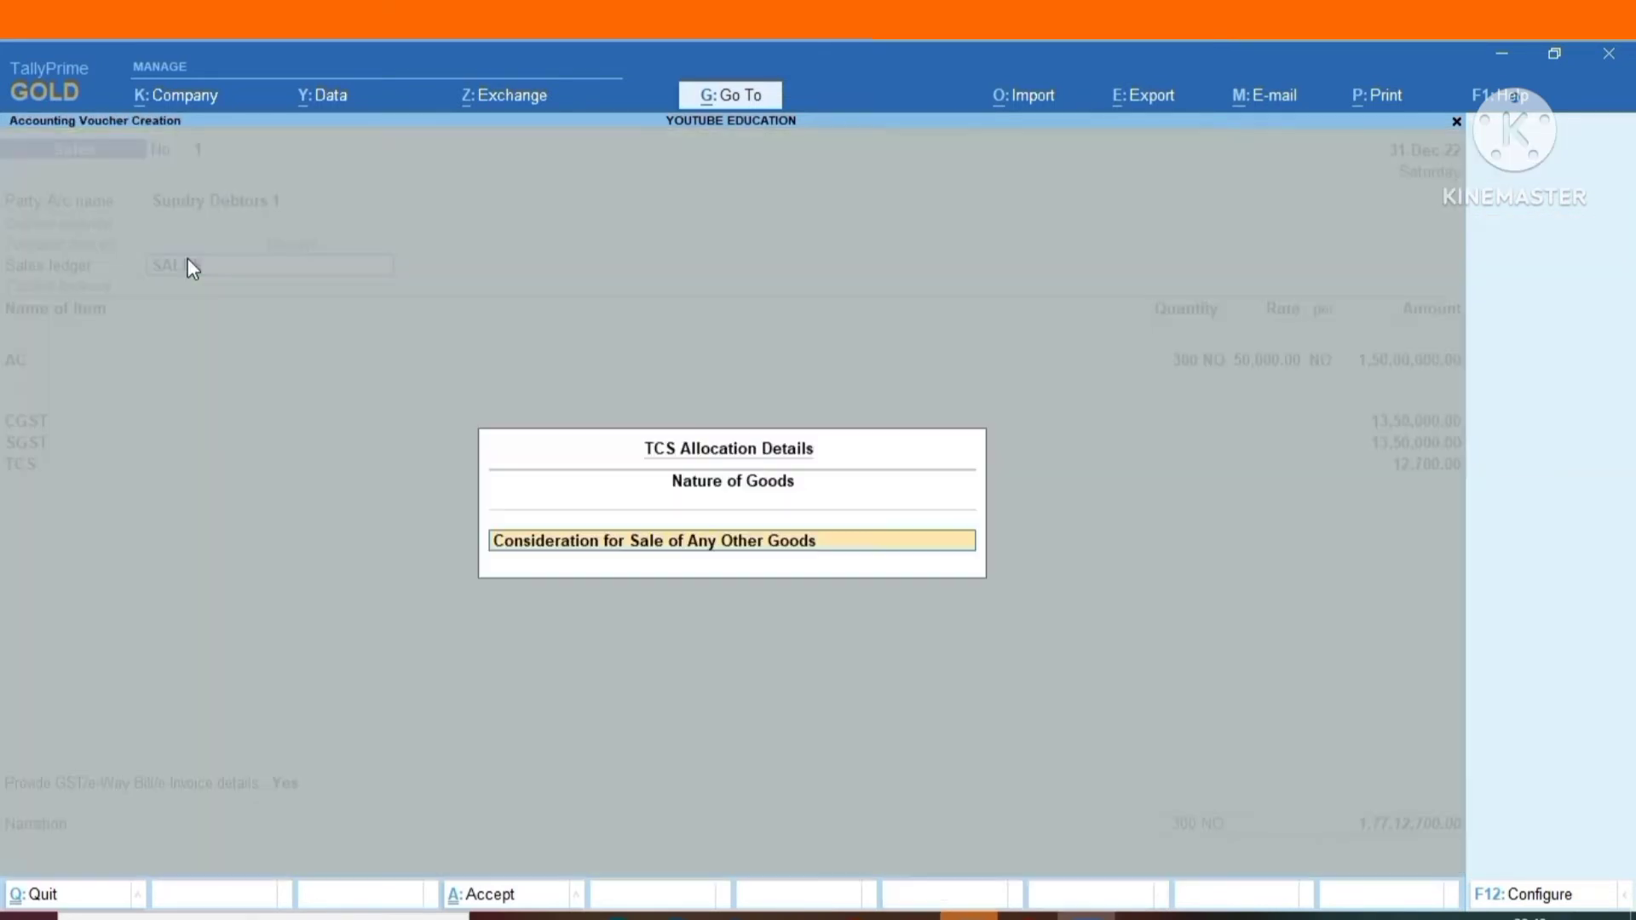
{"action": "key", "text": "Return"}
{"action": "key", "text": "ctrl+Return"}
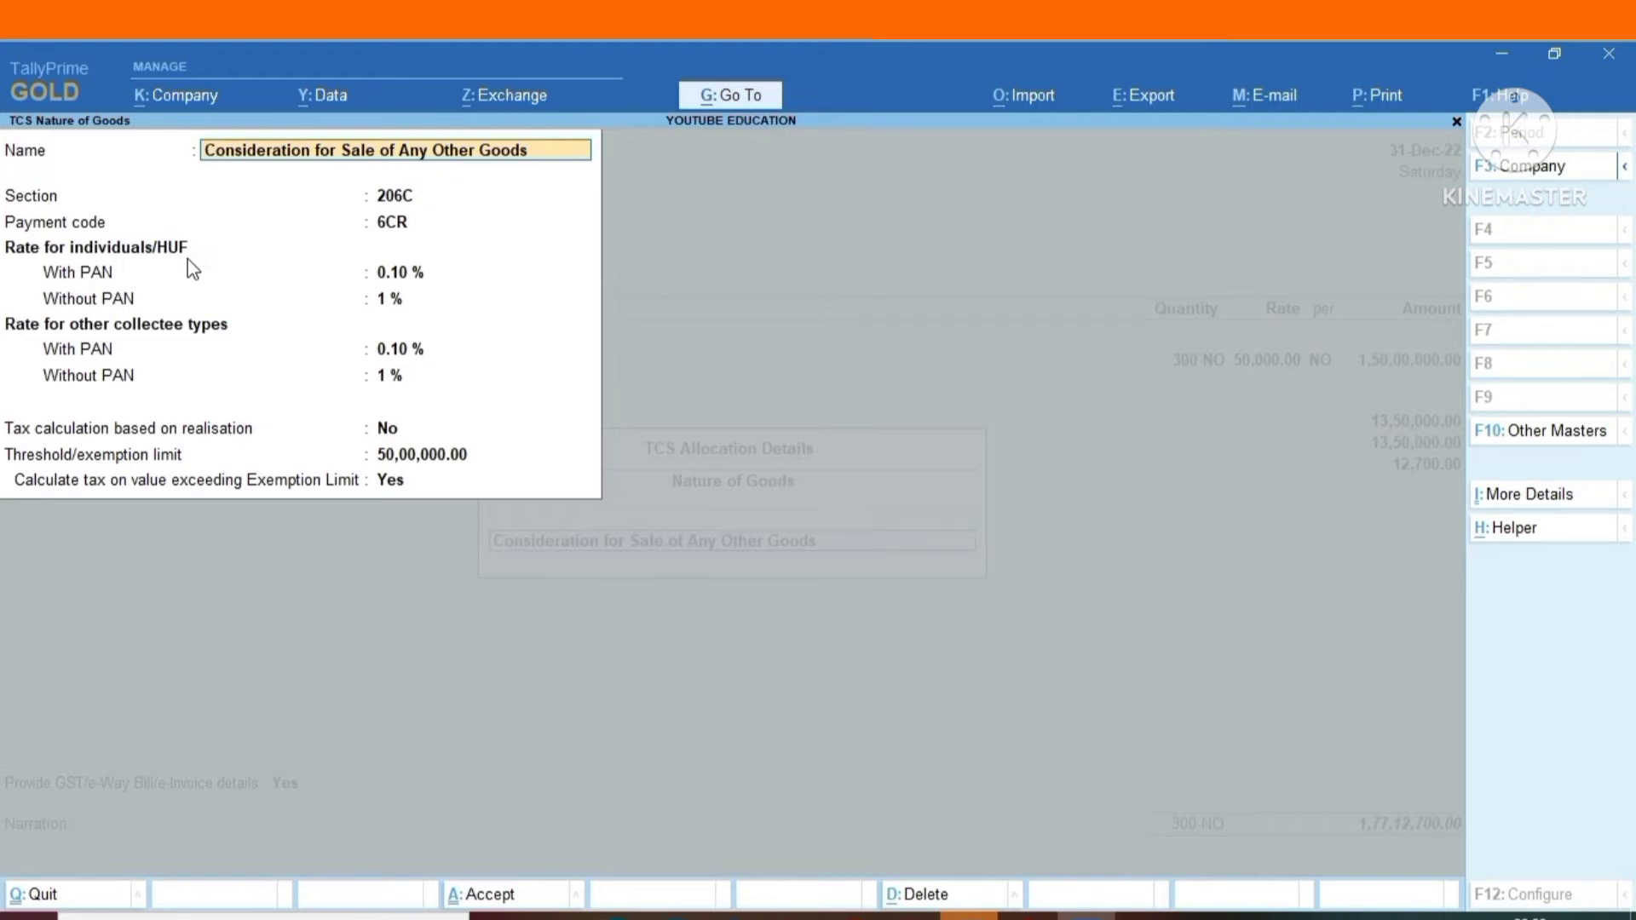
{"action": "key", "text": "Escape"}
{"action": "key", "text": "y"}
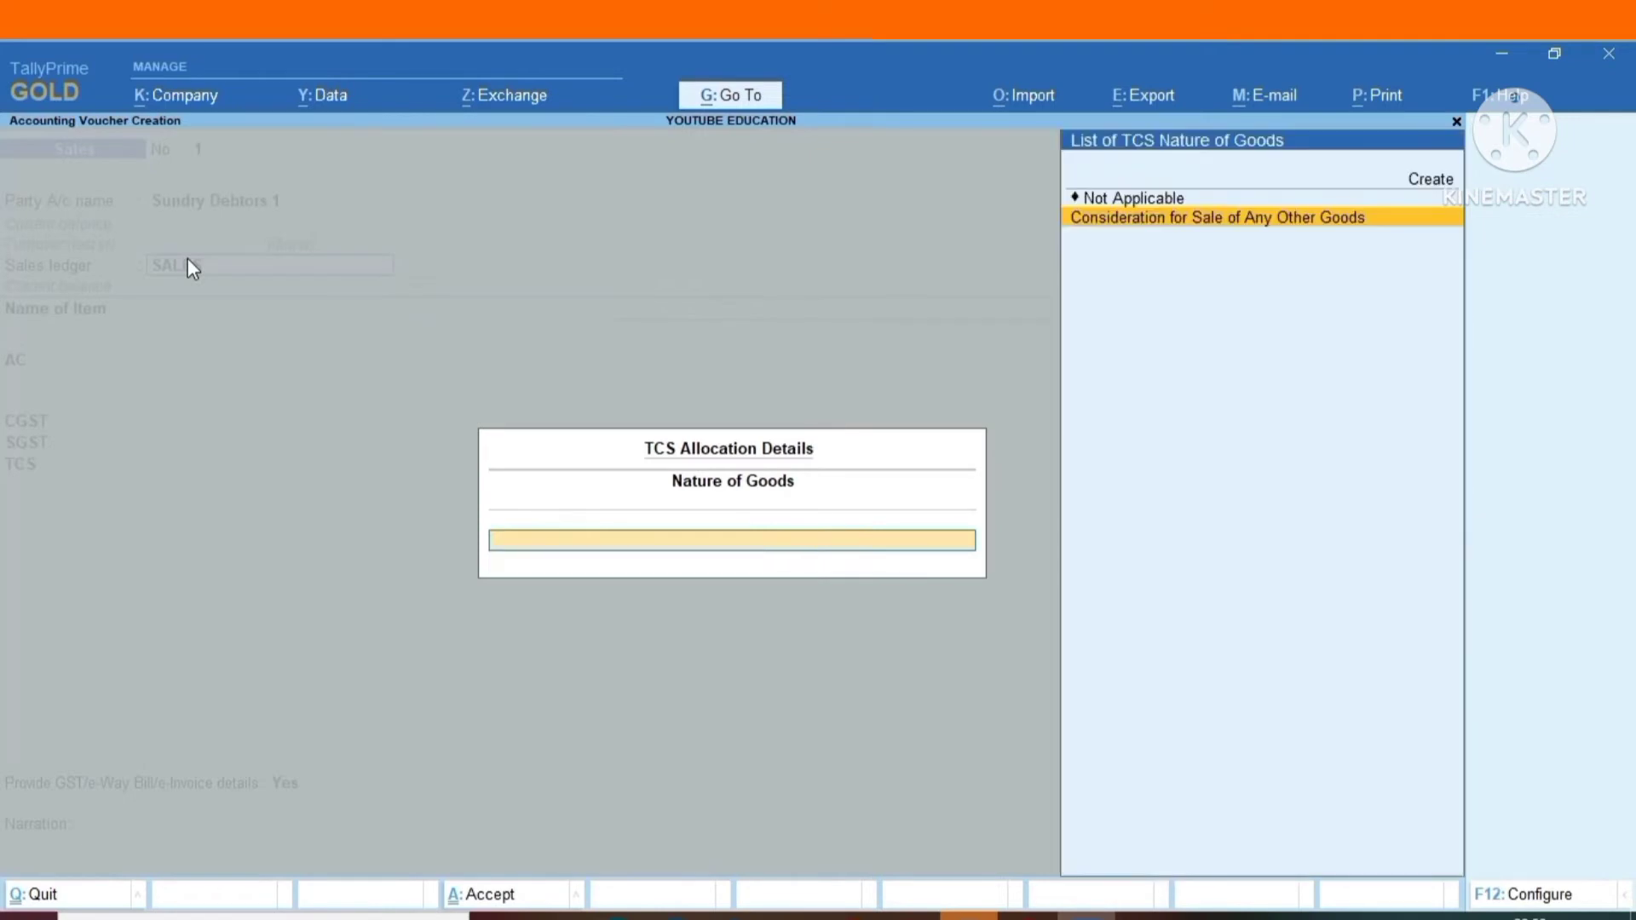
{"action": "key", "text": "Escape"}
{"action": "key", "text": "y"}
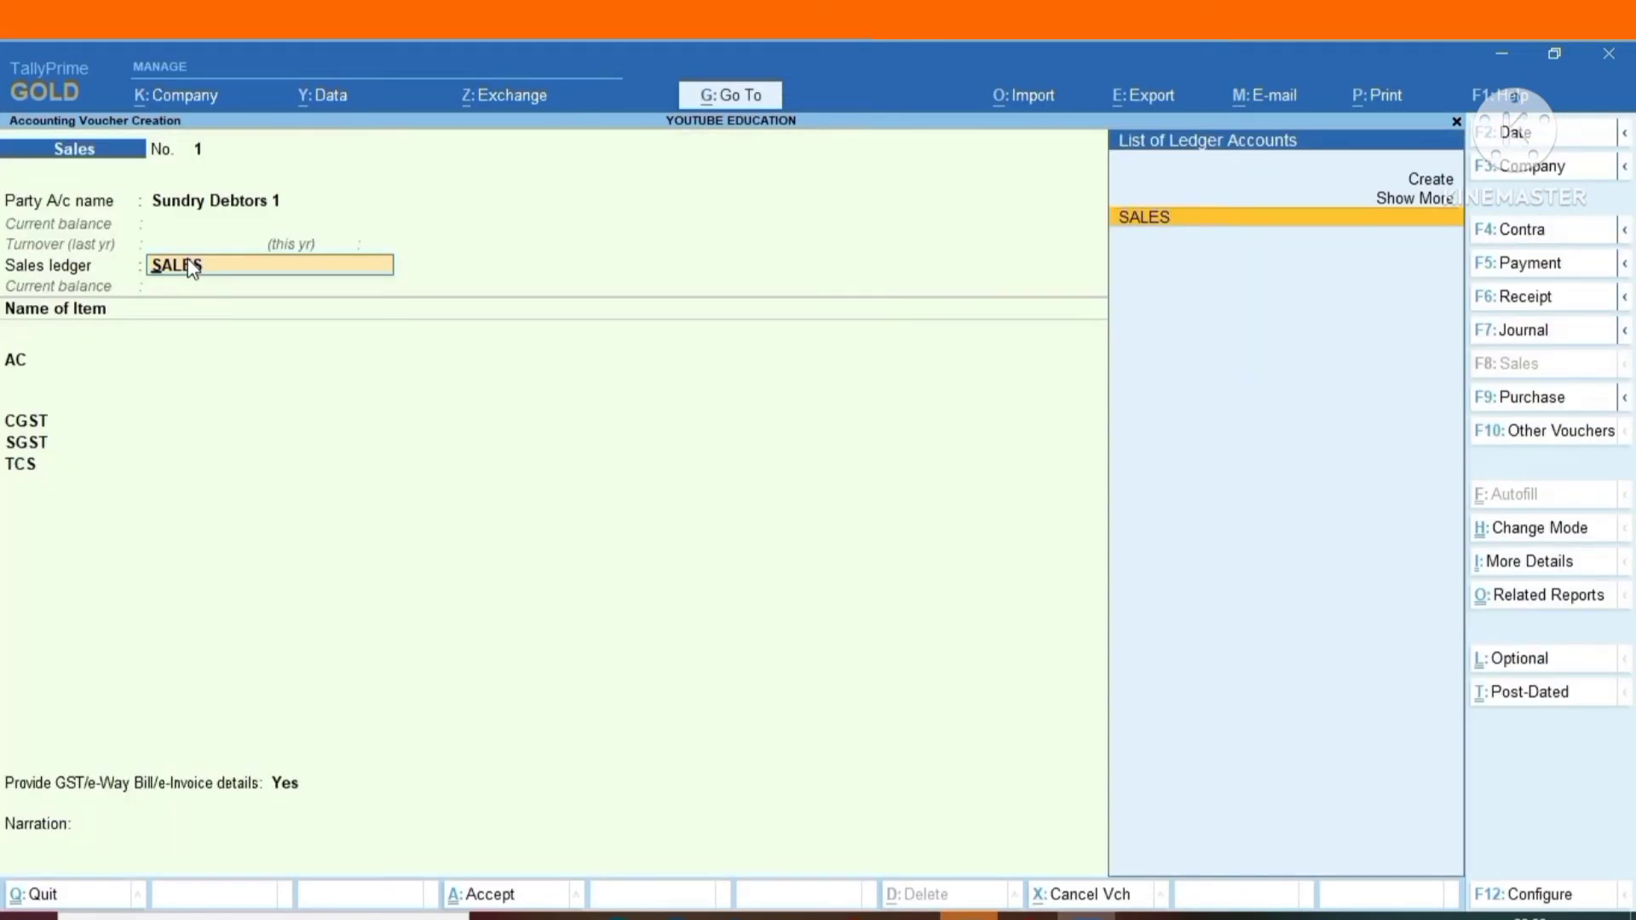
Save the sales voucher, keeping its TCS allocation and Sales Taxable classification, without sending details for e-Invoice and e-Way Bill generation.
{"action": "key", "text": "Return"}
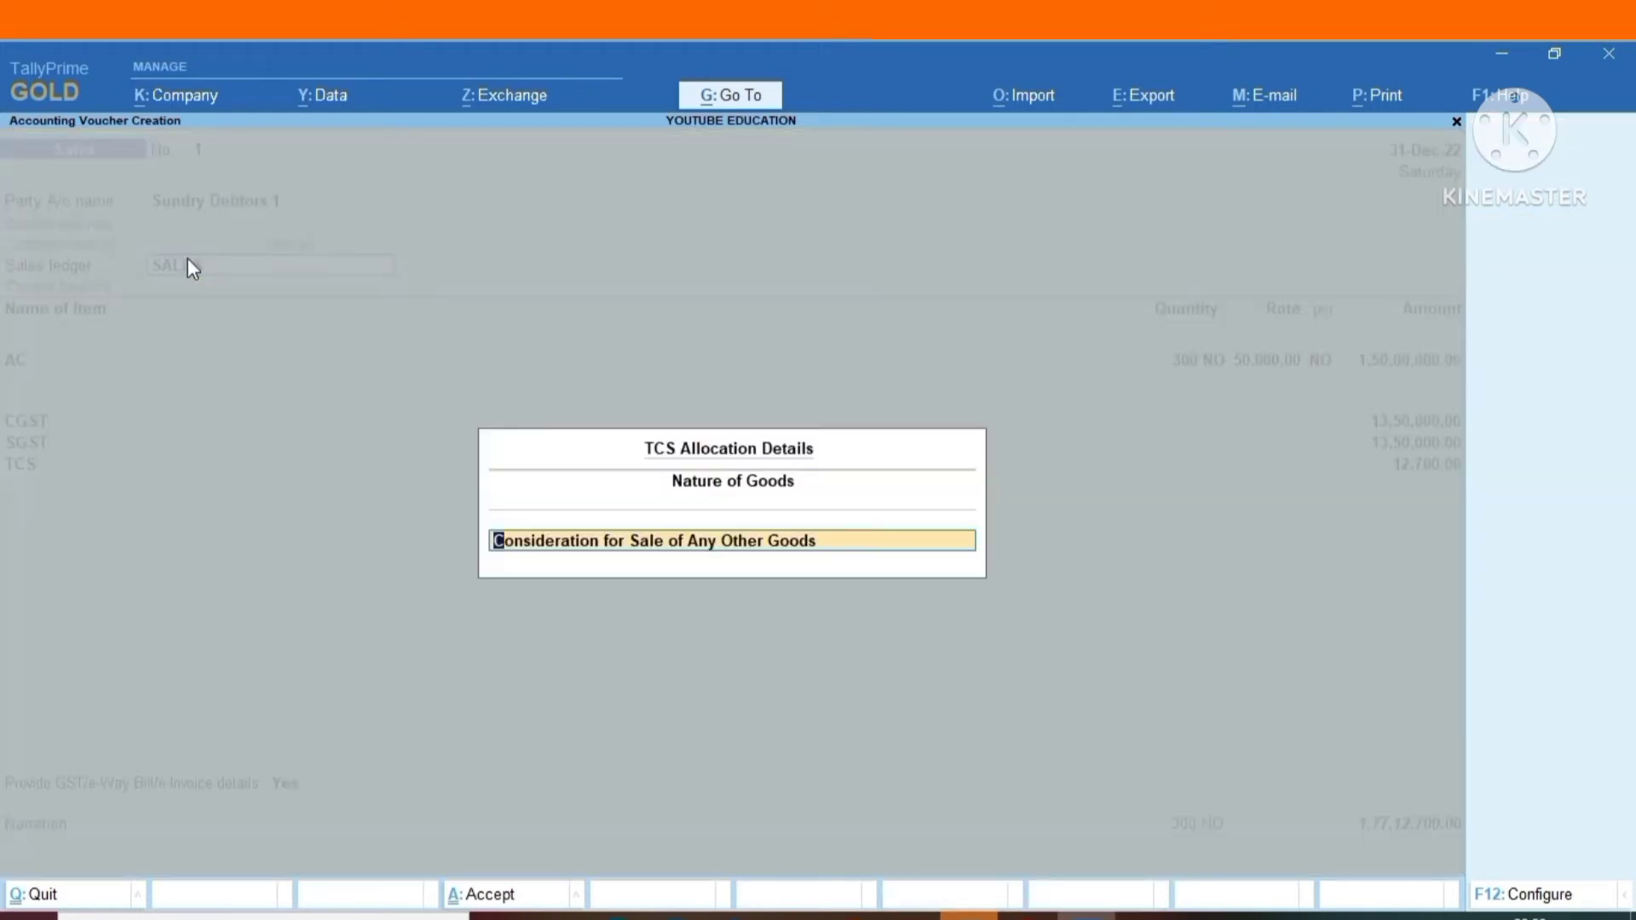
{"action": "key", "text": "Return"}
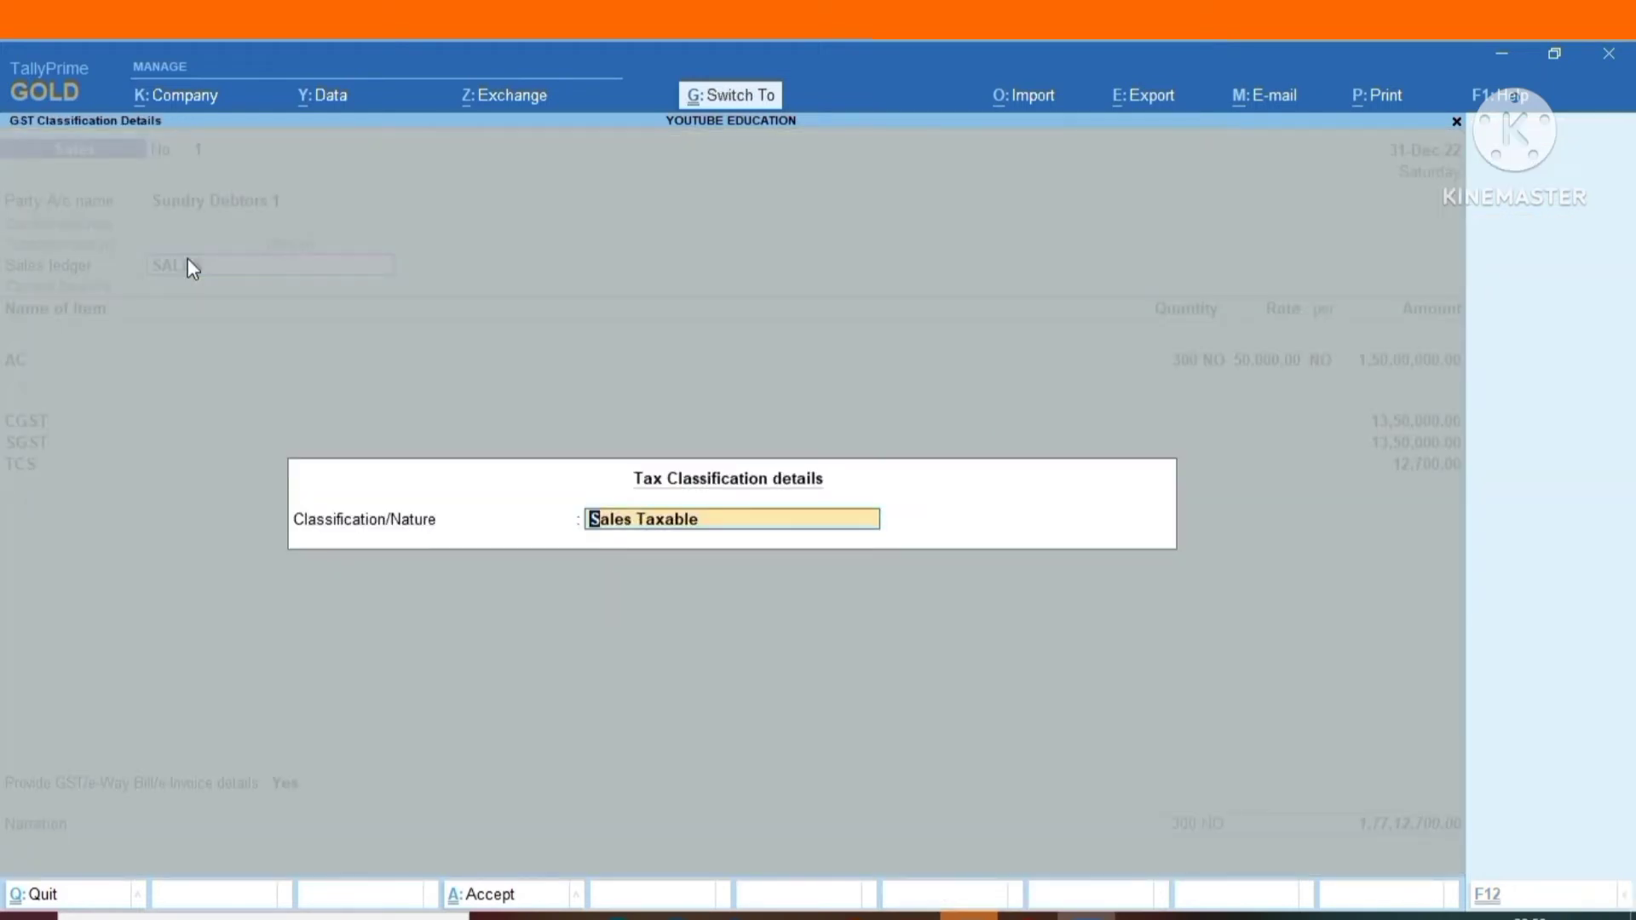
{"action": "key", "text": "Return"}
{"action": "key", "text": "ctrl"}
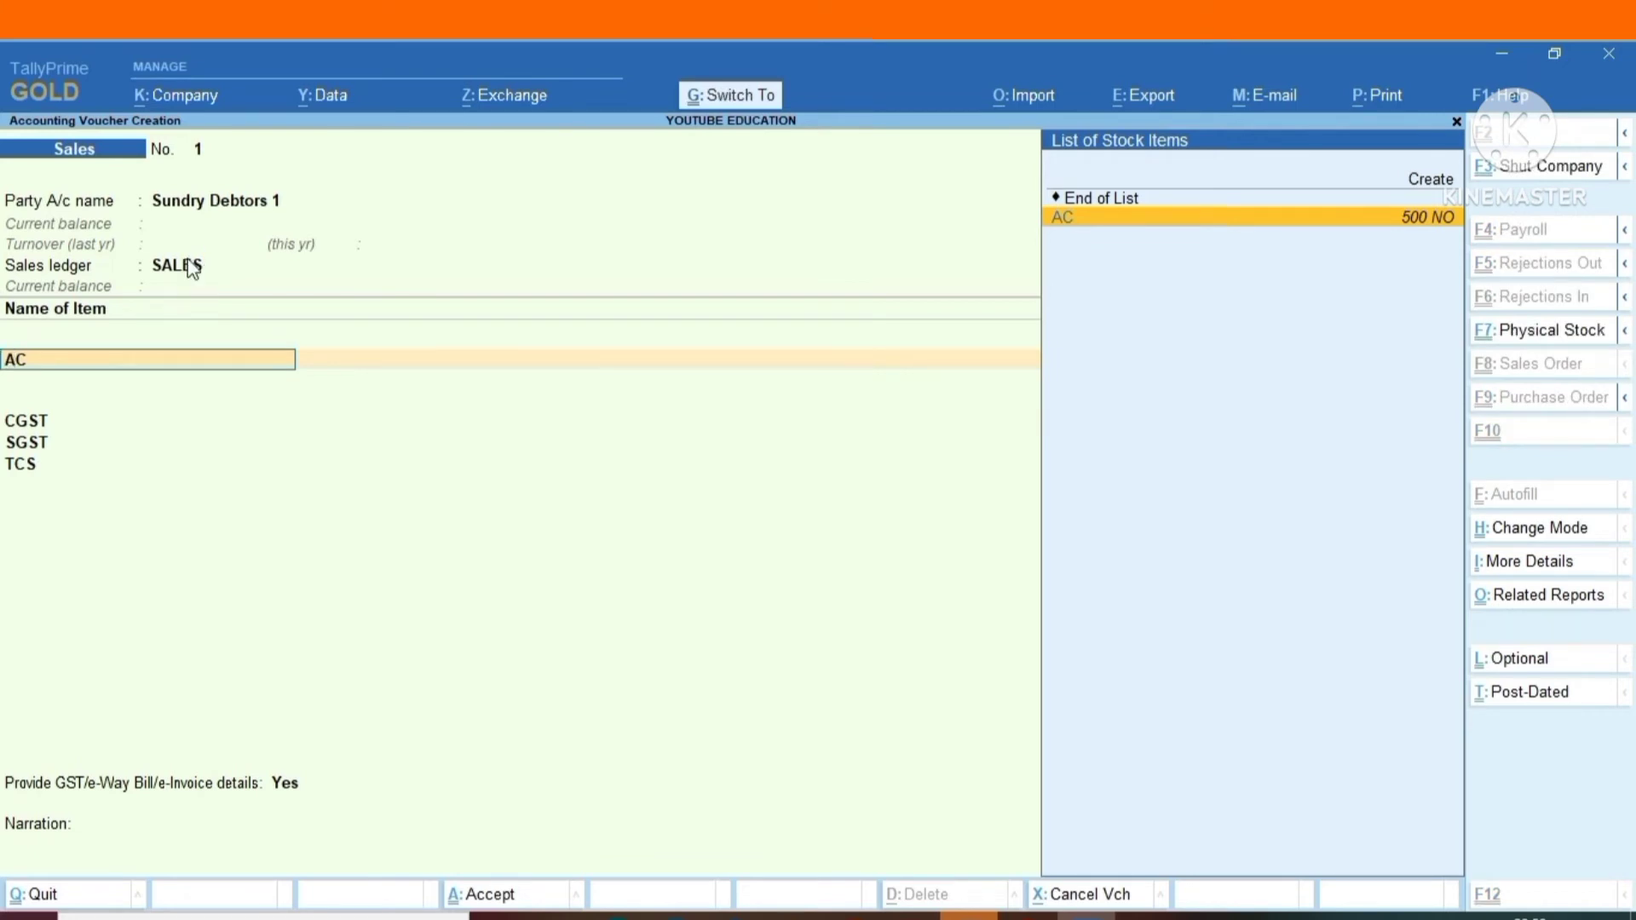
{"action": "key", "text": "ctrl+a"}
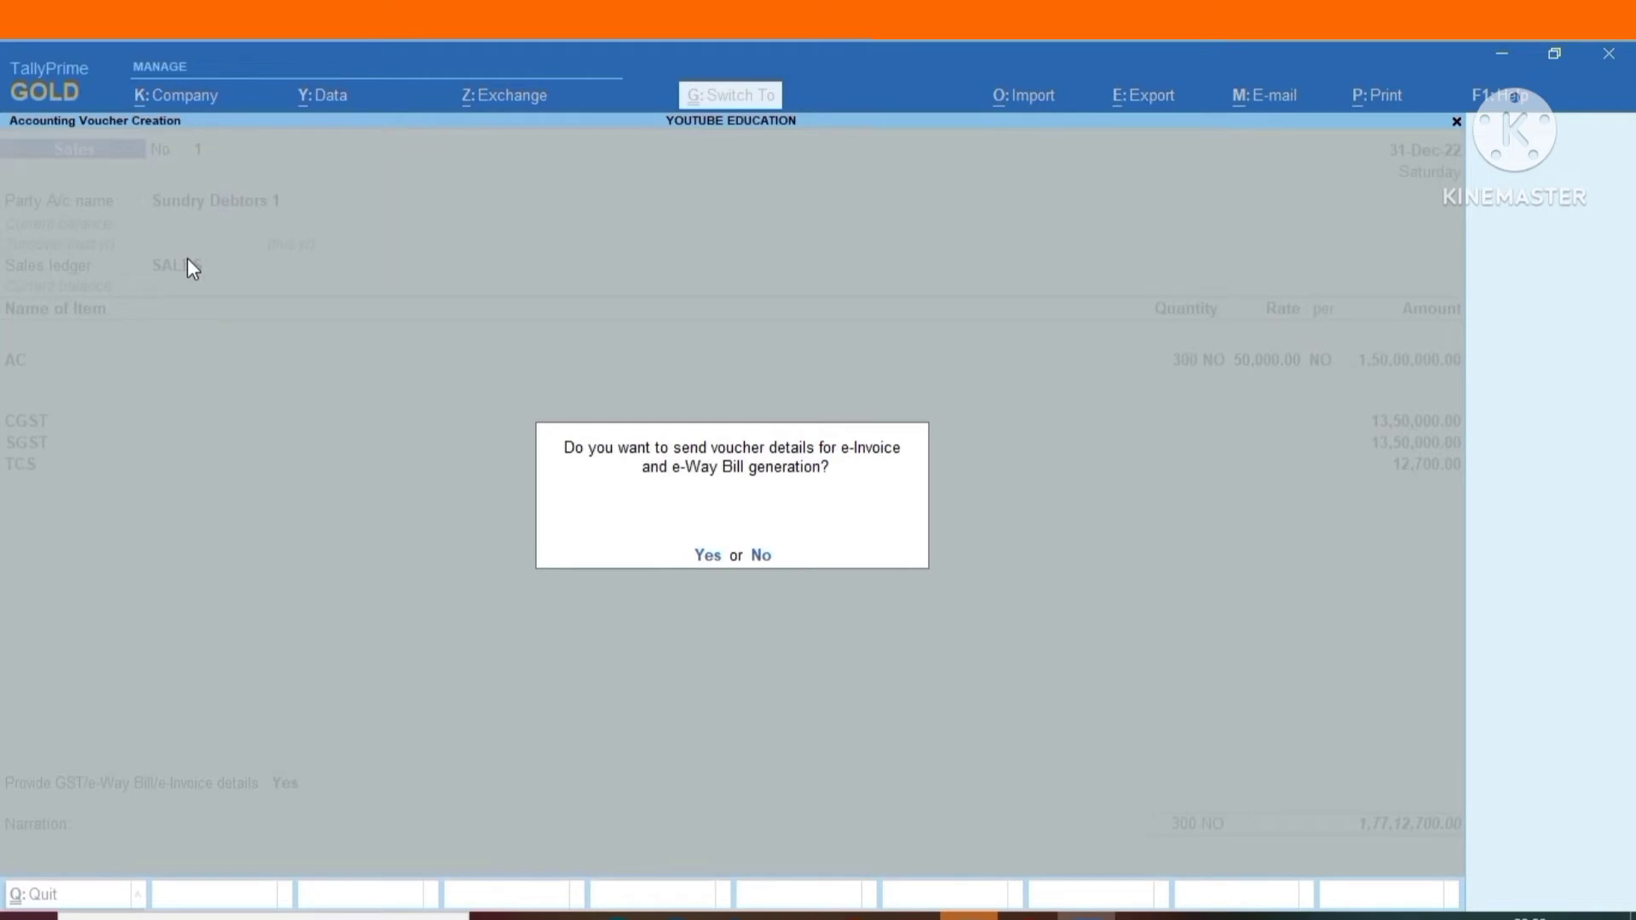
{"action": "key", "text": "n"}
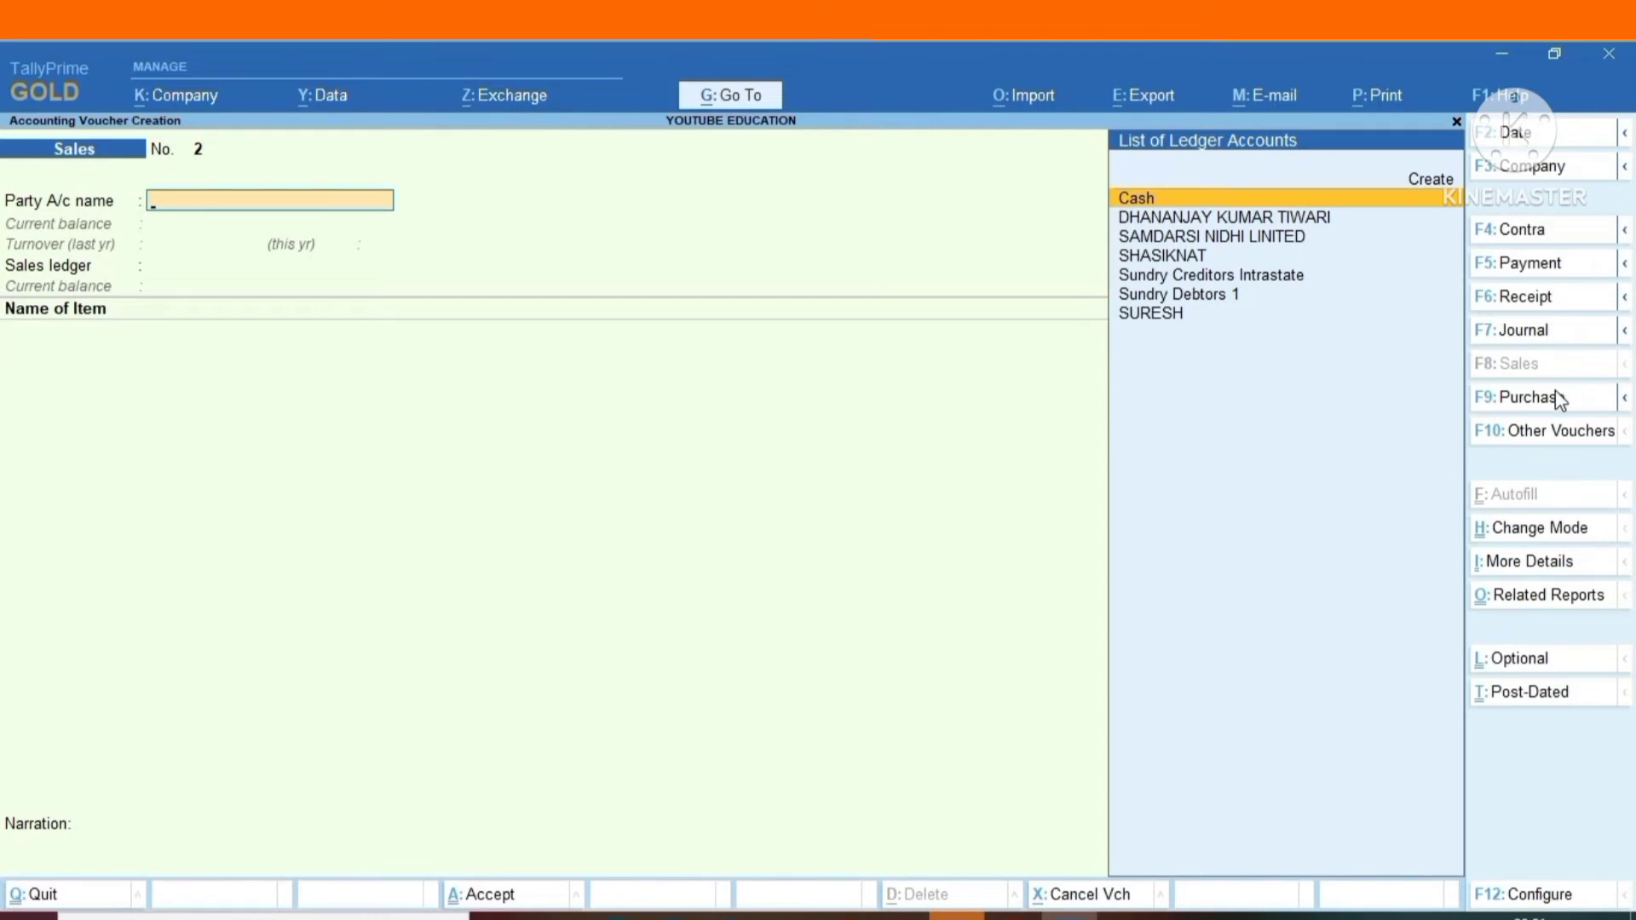
Start a new purchase voucher and change its mode to Accounting Invoice.
{"action": "left_click", "coordinate": [1531, 397]}
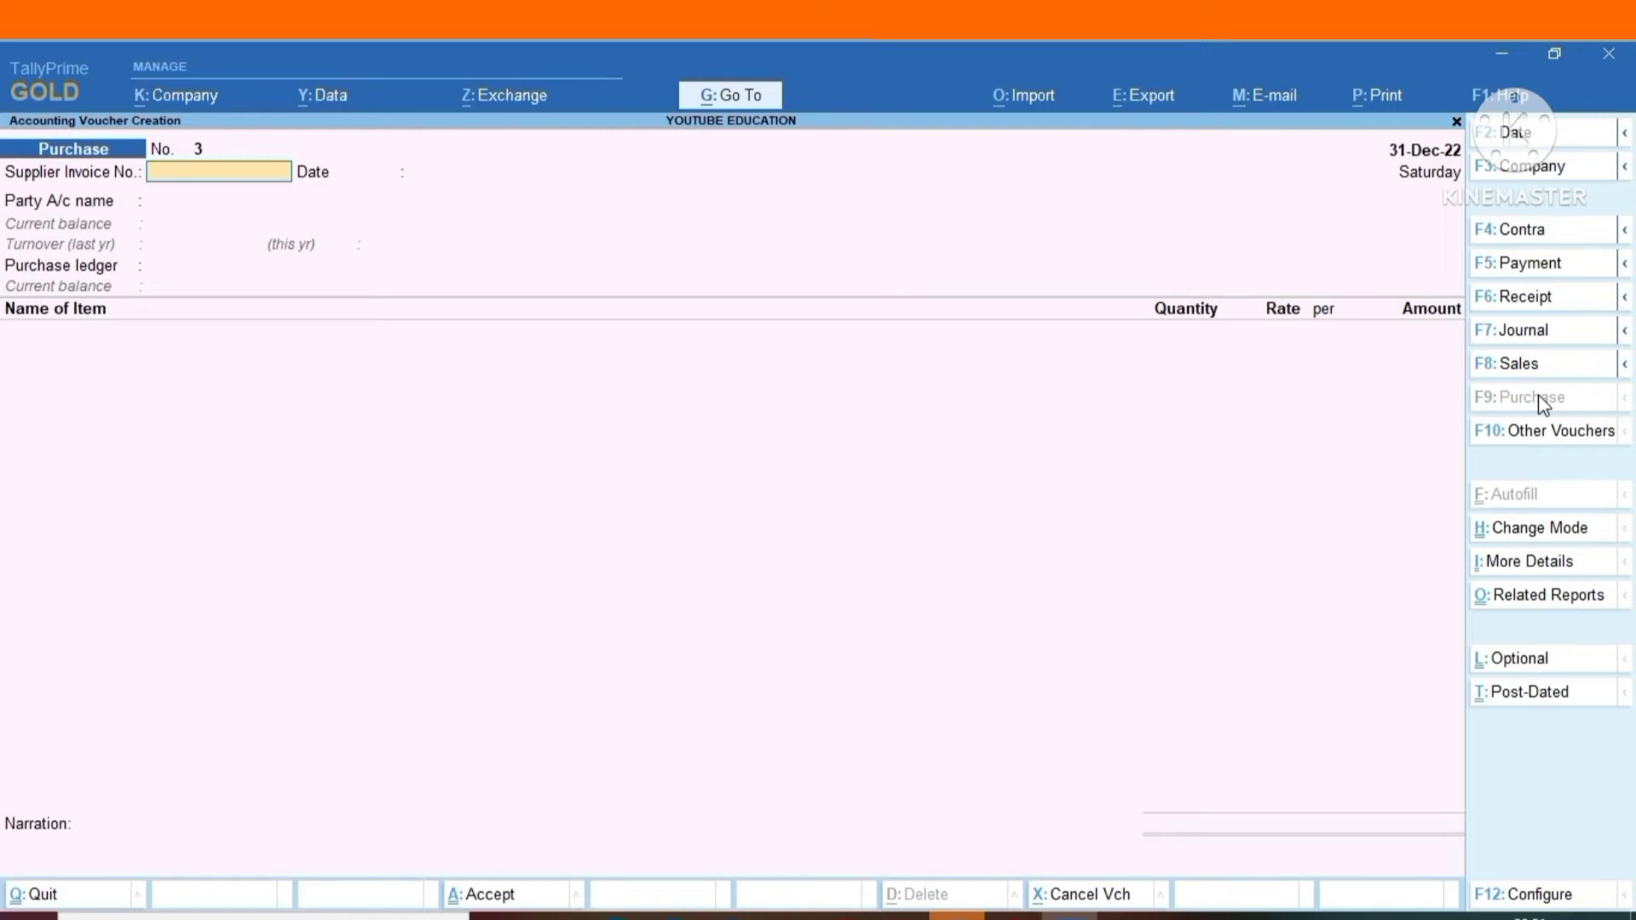
{"action": "left_click", "coordinate": [1576, 530]}
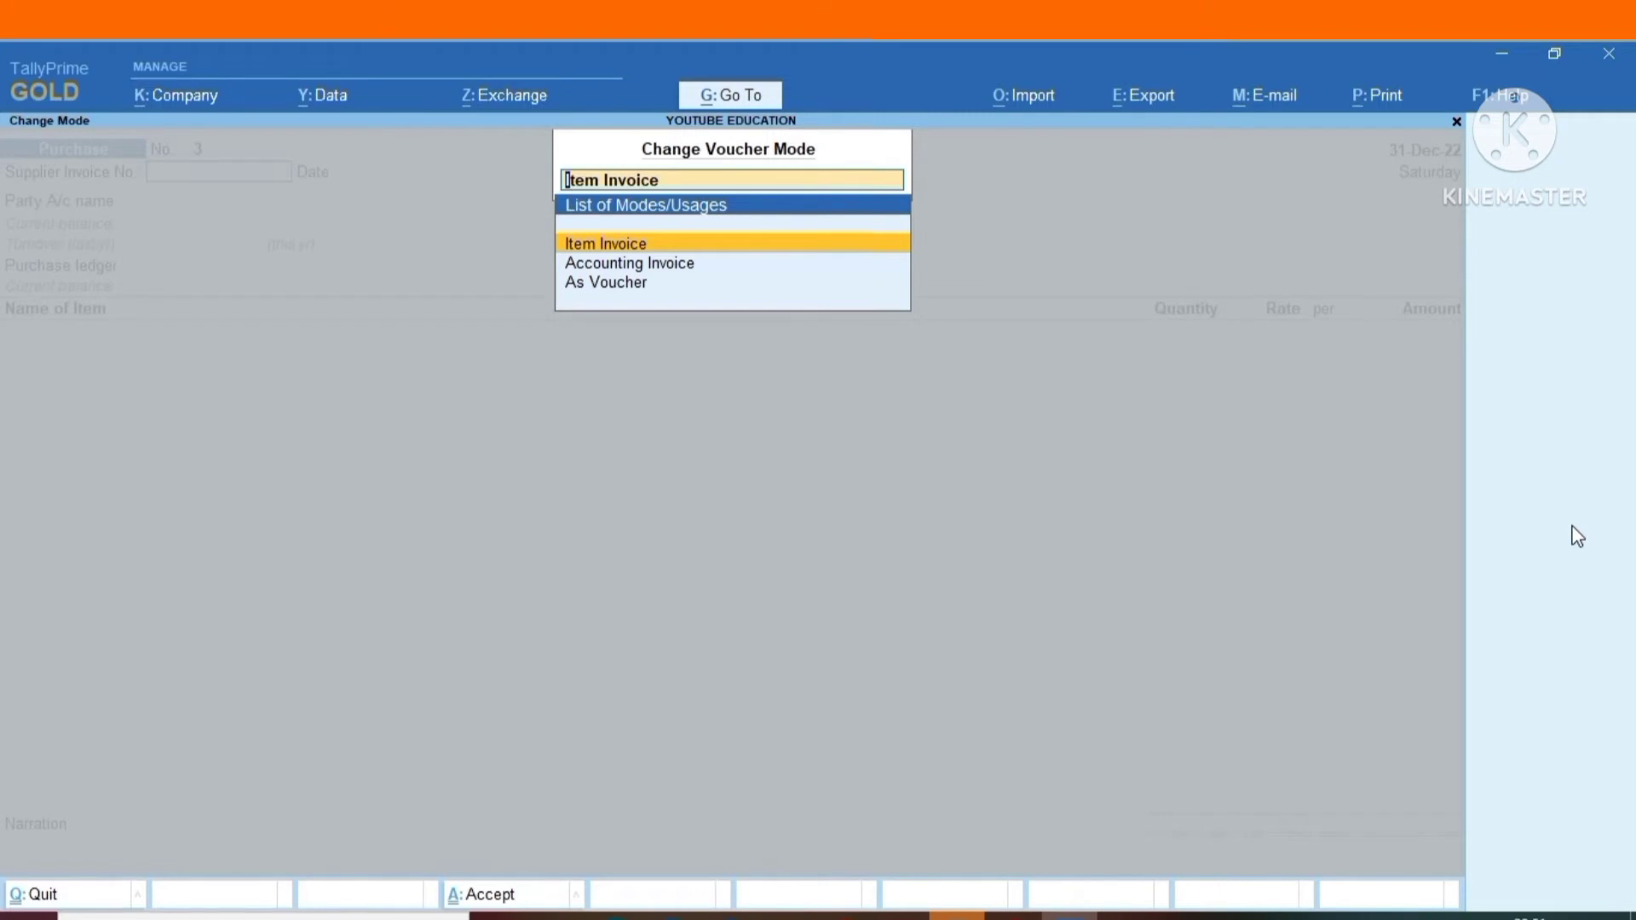
{"action": "key", "text": "Down"}
{"action": "key", "text": "Return"}
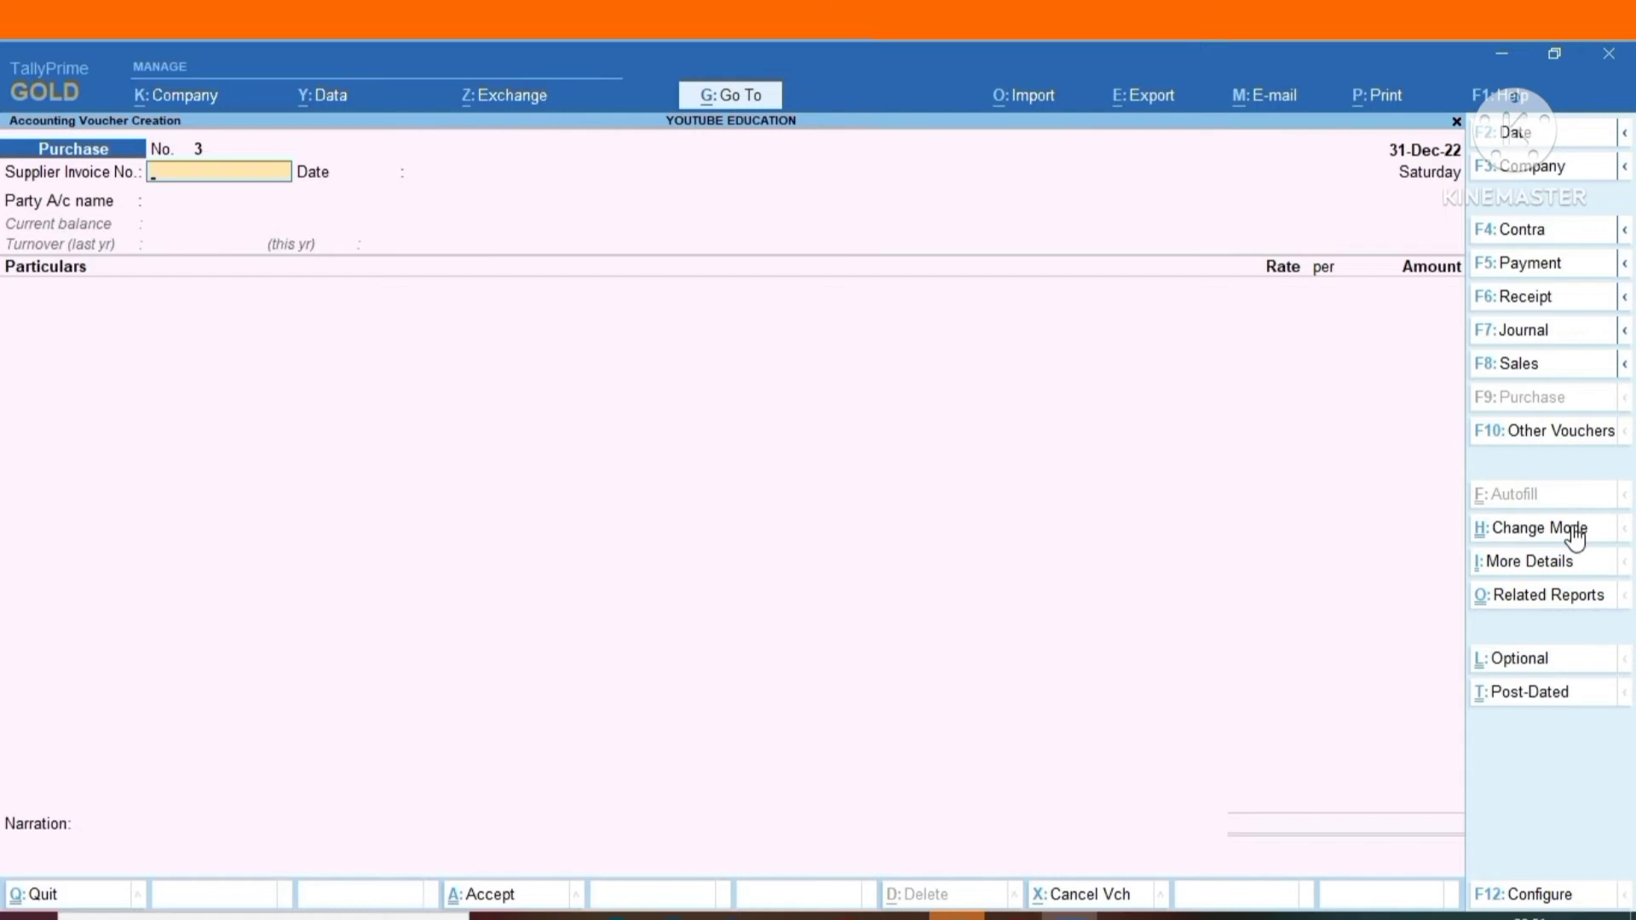
Leave the supplier invoice number blank and set the supplier invoice date to 31/12/2022.
{"action": "key", "text": "Return"}
{"action": "type", "text": "312"}
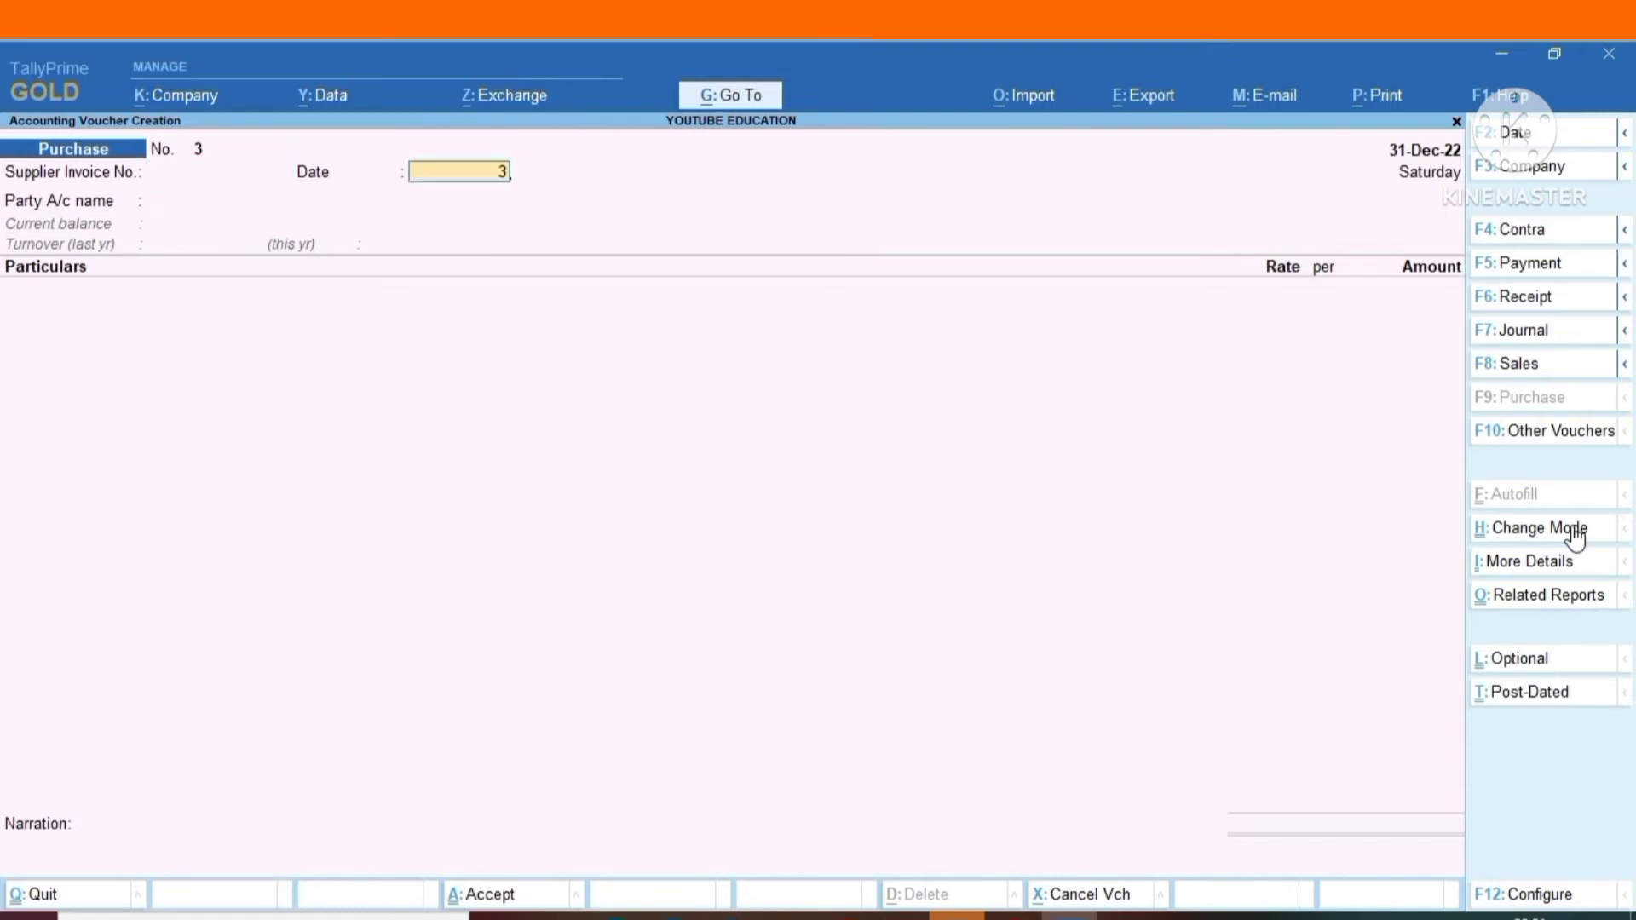
{"action": "key", "text": "BackSpace"}
{"action": "key", "text": "BackSpace"}
{"action": "key", "text": "BackSpace"}
{"action": "type", "text": "31/12/2022"}
{"action": "key", "text": "Return"}
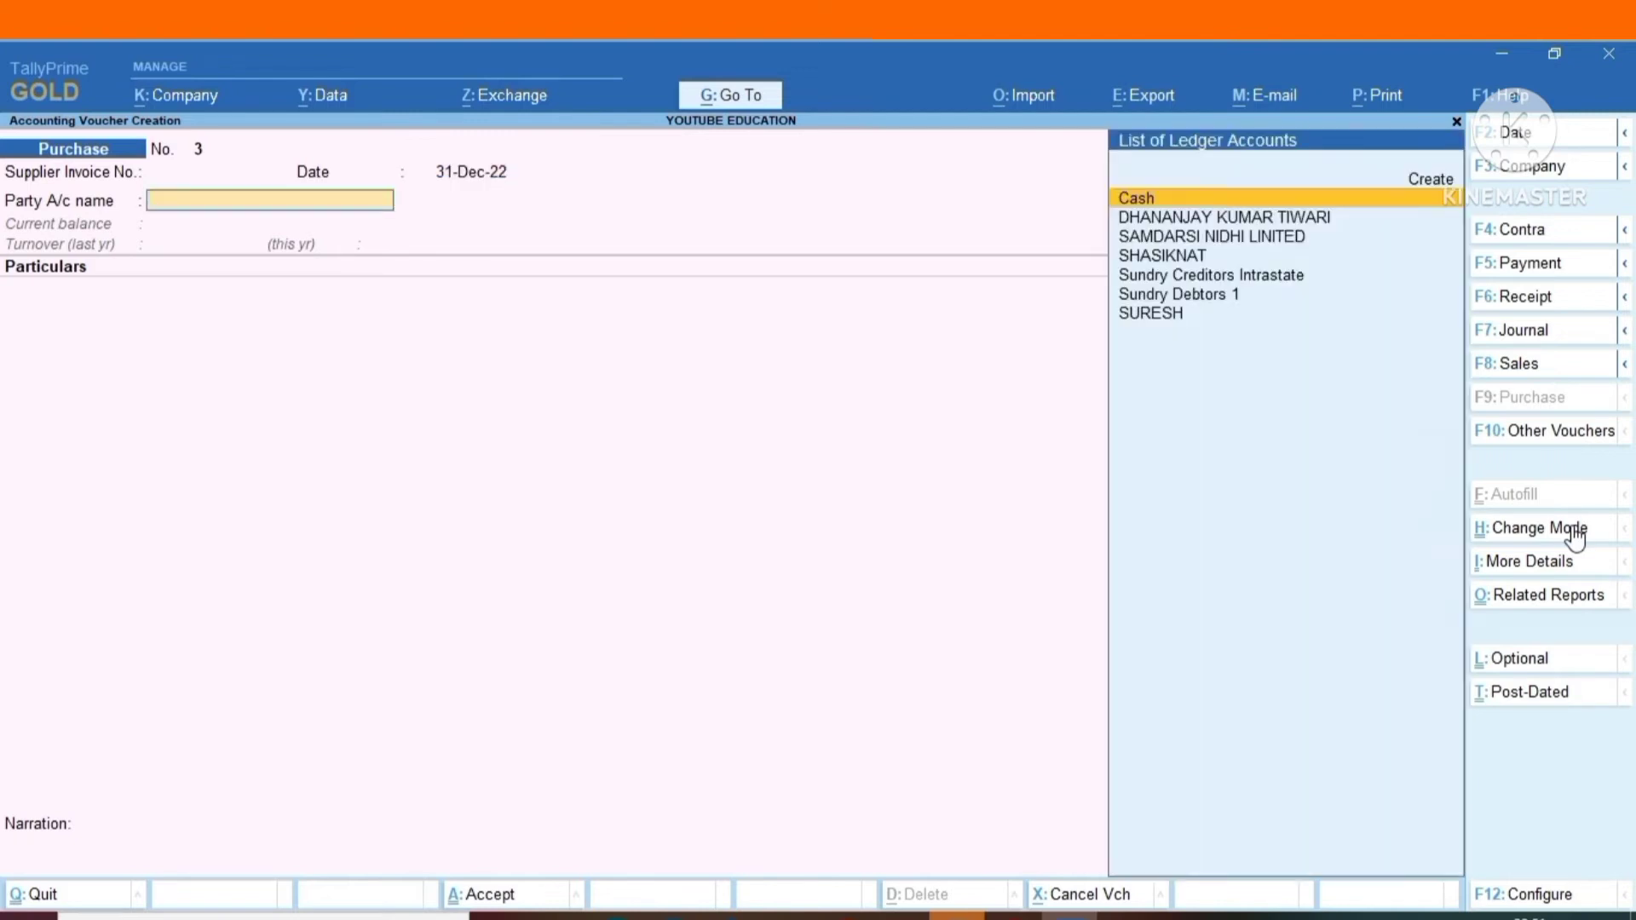
Select SAMDARSI NIDHI LINITED as the party account, leaving the receipt details blank and keeping the default party details.
{"action": "key", "text": "Down"}
{"action": "key", "text": "Down"}
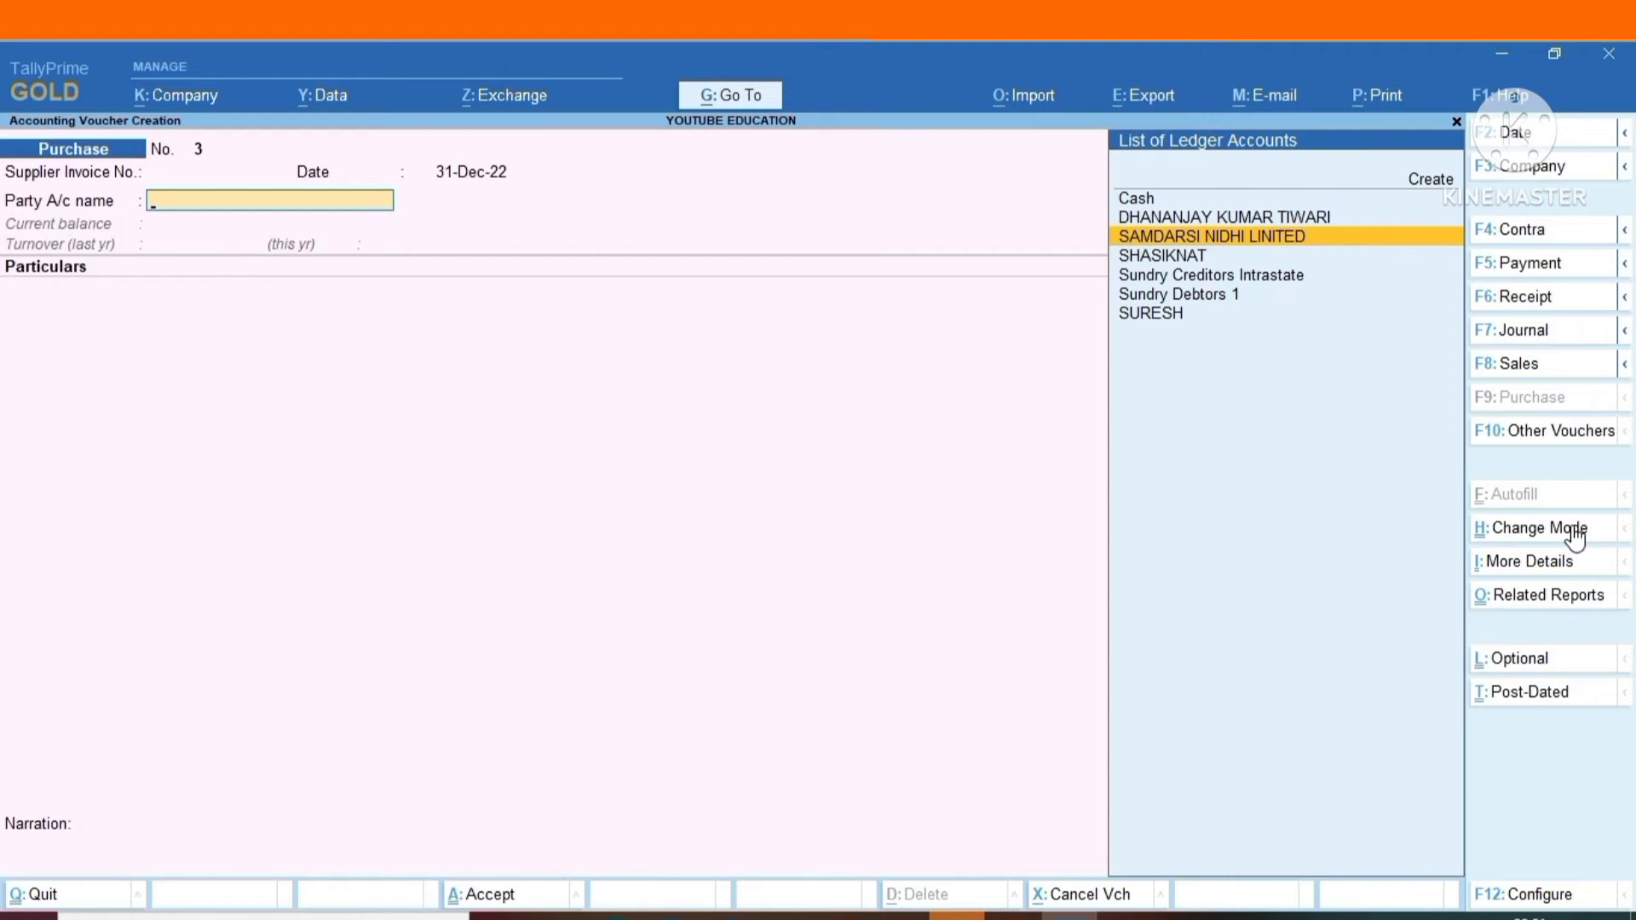
{"action": "key", "text": "Return"}
{"action": "key", "text": "Return"}
{"action": "key", "text": "Return"}
{"action": "key", "text": "Return"}
{"action": "key", "text": "Return"}
{"action": "key", "text": "Return"}
{"action": "key", "text": "Return"}
{"action": "key", "text": "Return"}
{"action": "key", "text": "Return"}
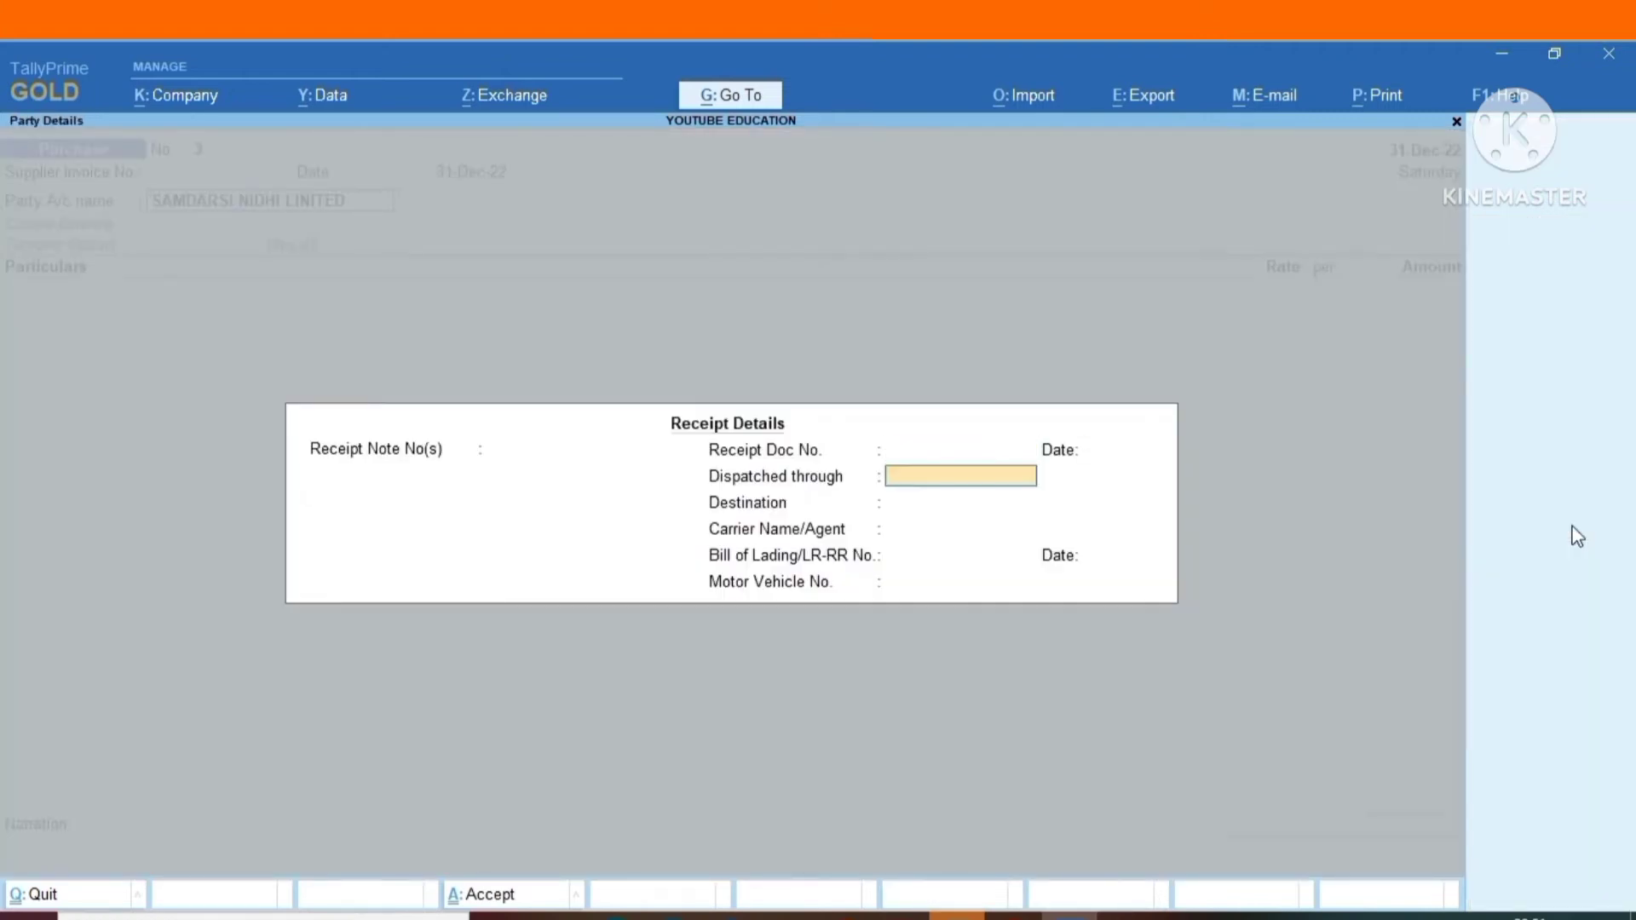
{"action": "key", "text": "Return"}
{"action": "key", "text": "Return"}
{"action": "key", "text": "Return"}
{"action": "key", "text": "Return"}
{"action": "key", "text": "Return"}
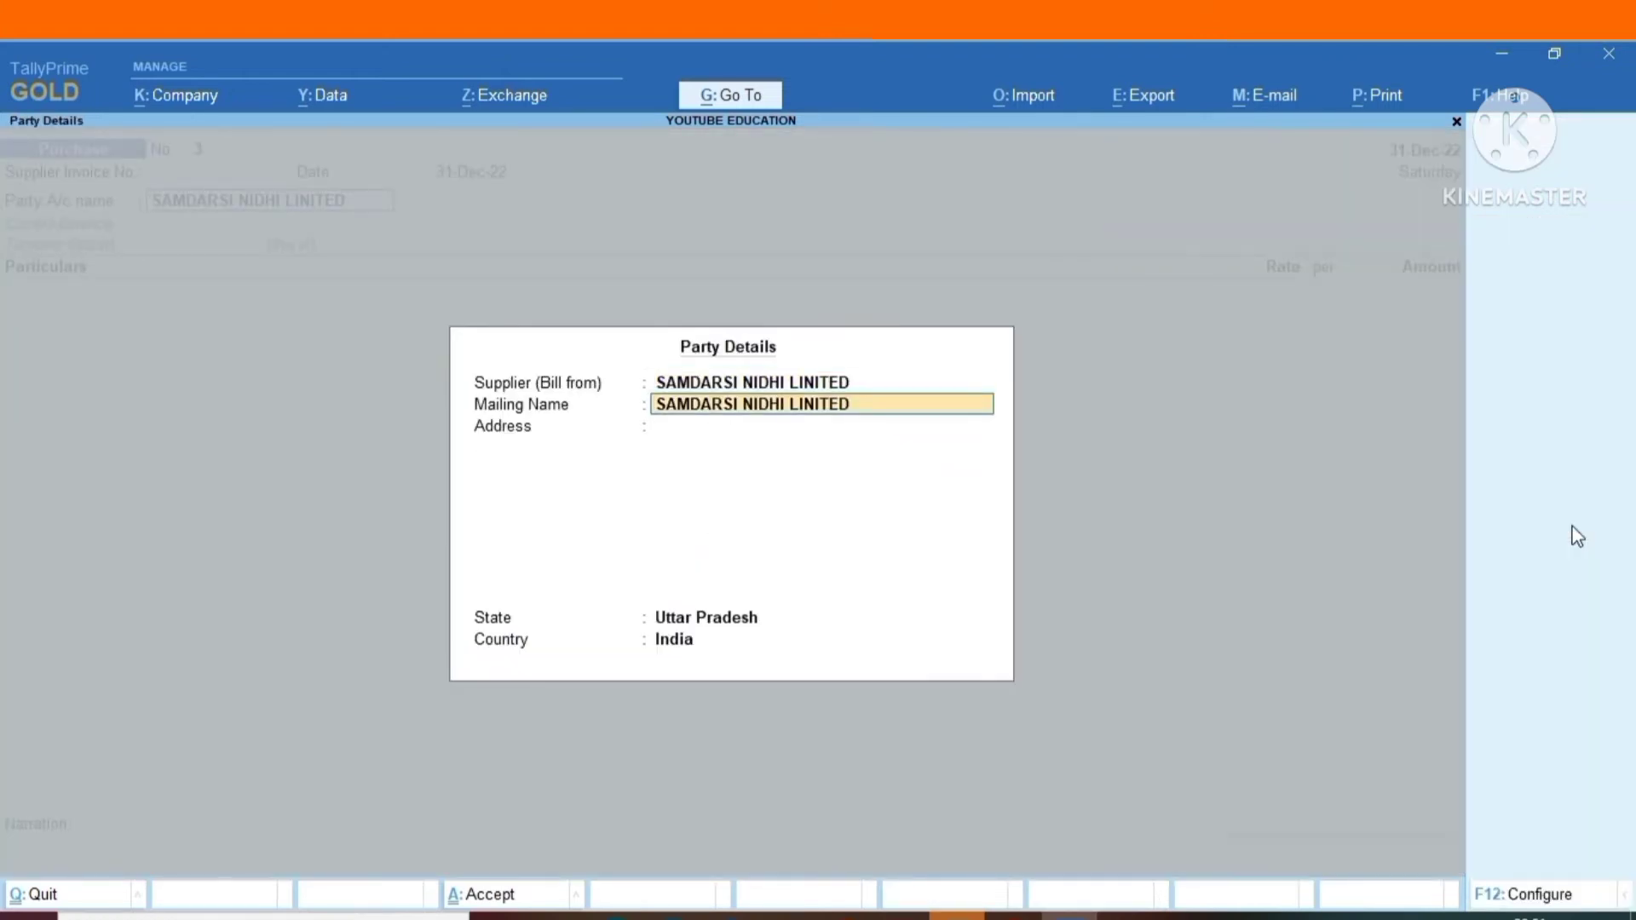
Add the RENT ledger to the purchase voucher with an amount of 300000.
{"action": "type", "text": "RENT"}
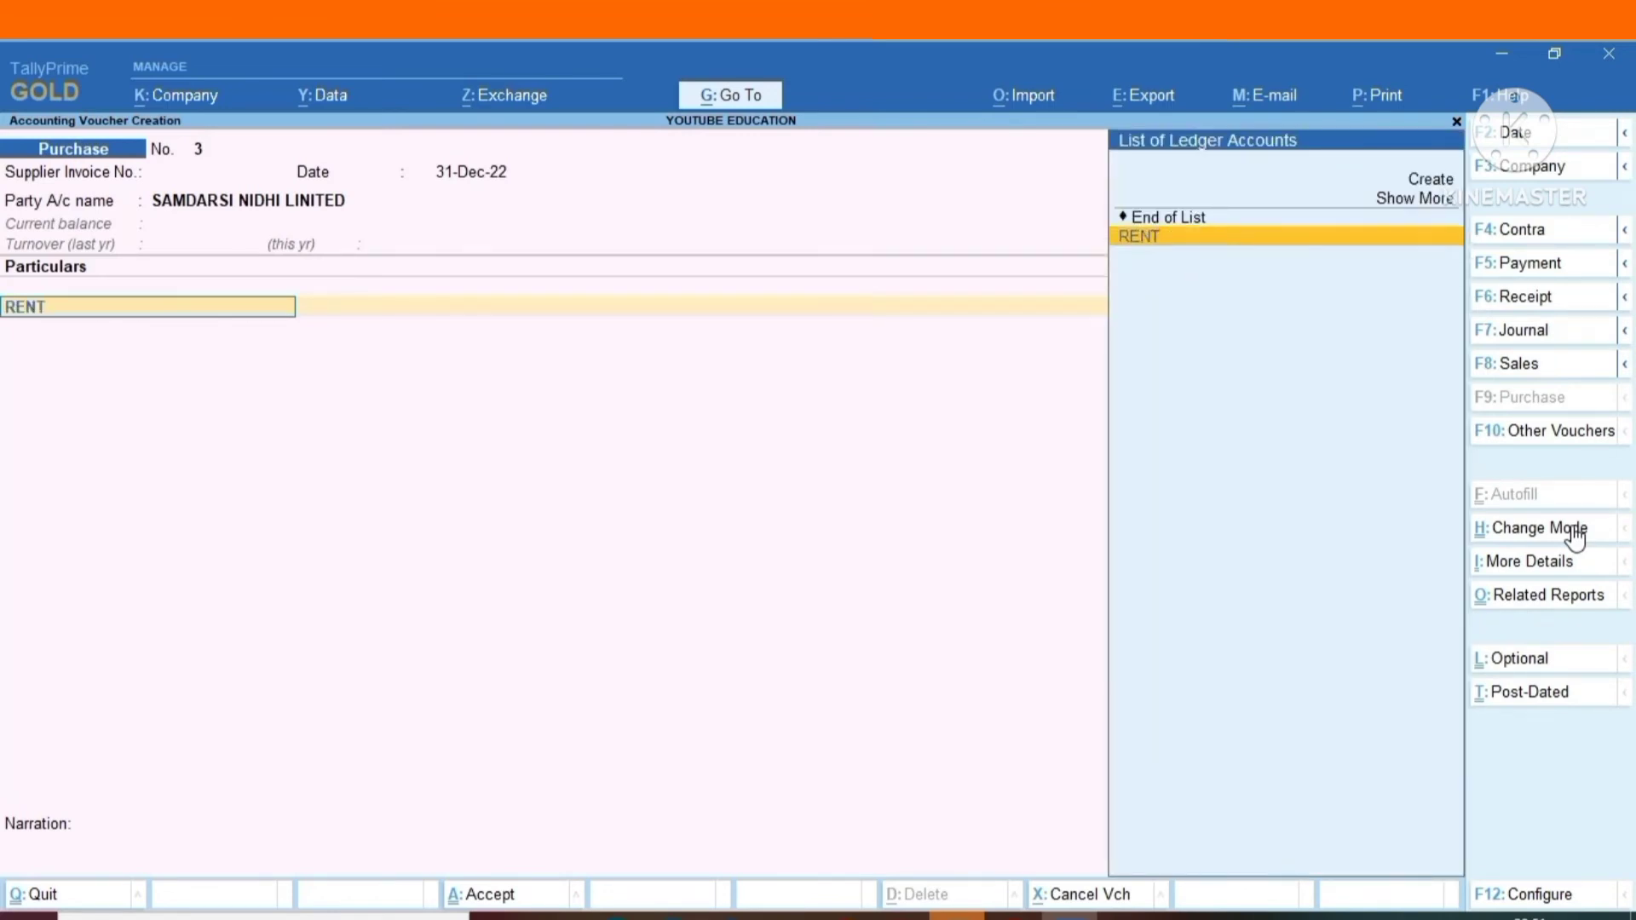
{"action": "key", "text": "Return"}
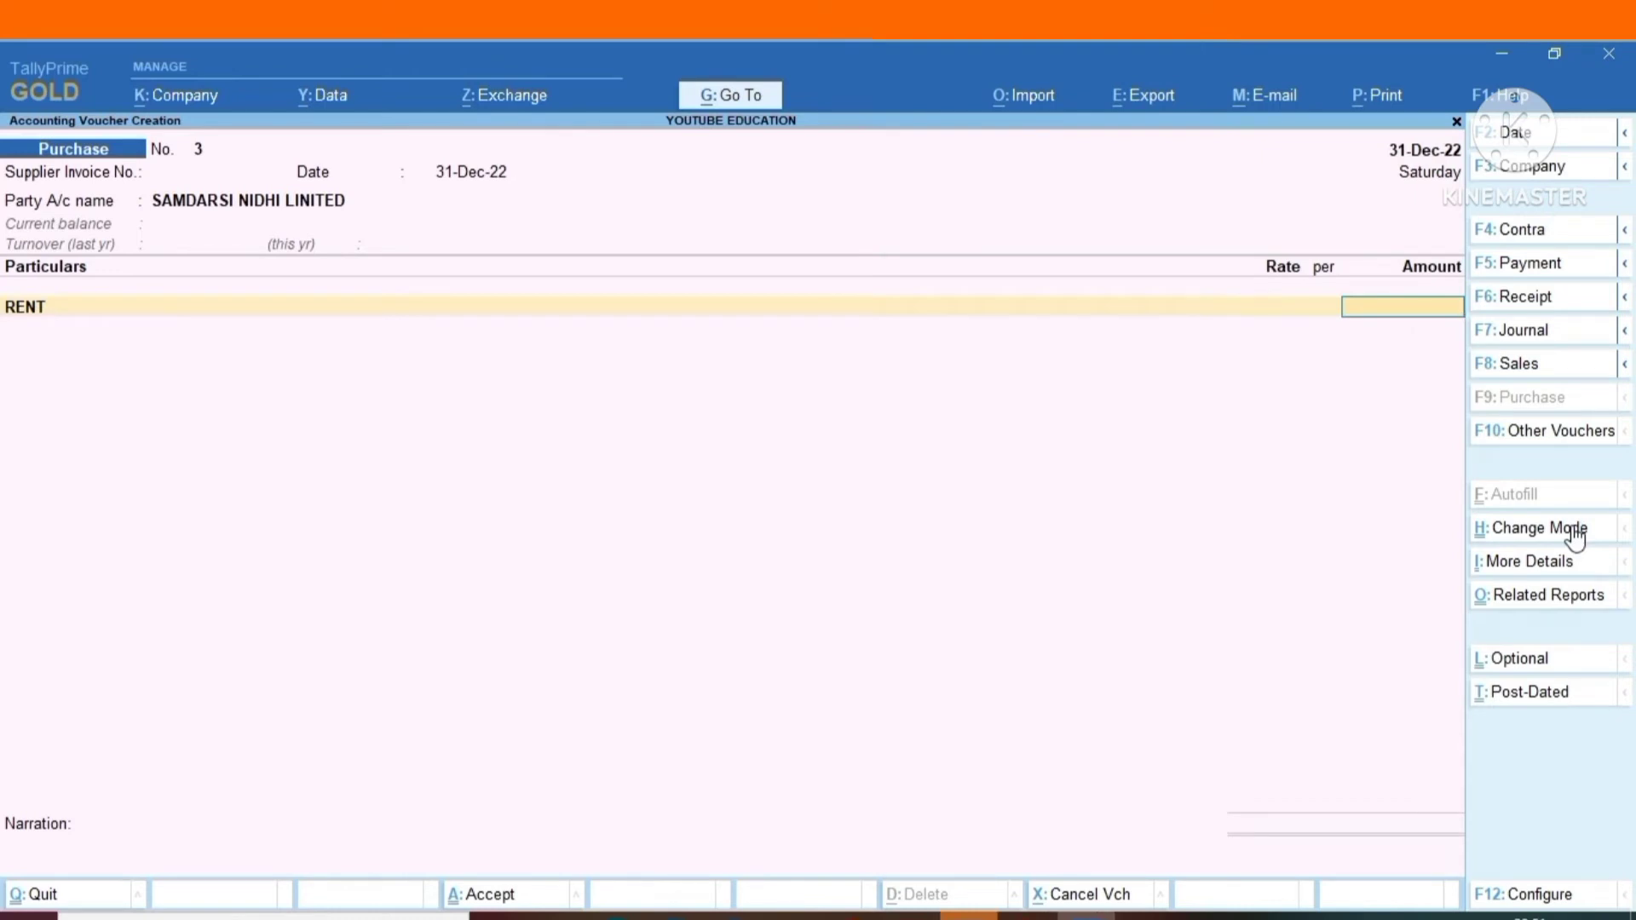
{"action": "type", "text": "300000"}
{"action": "key", "text": "Return"}
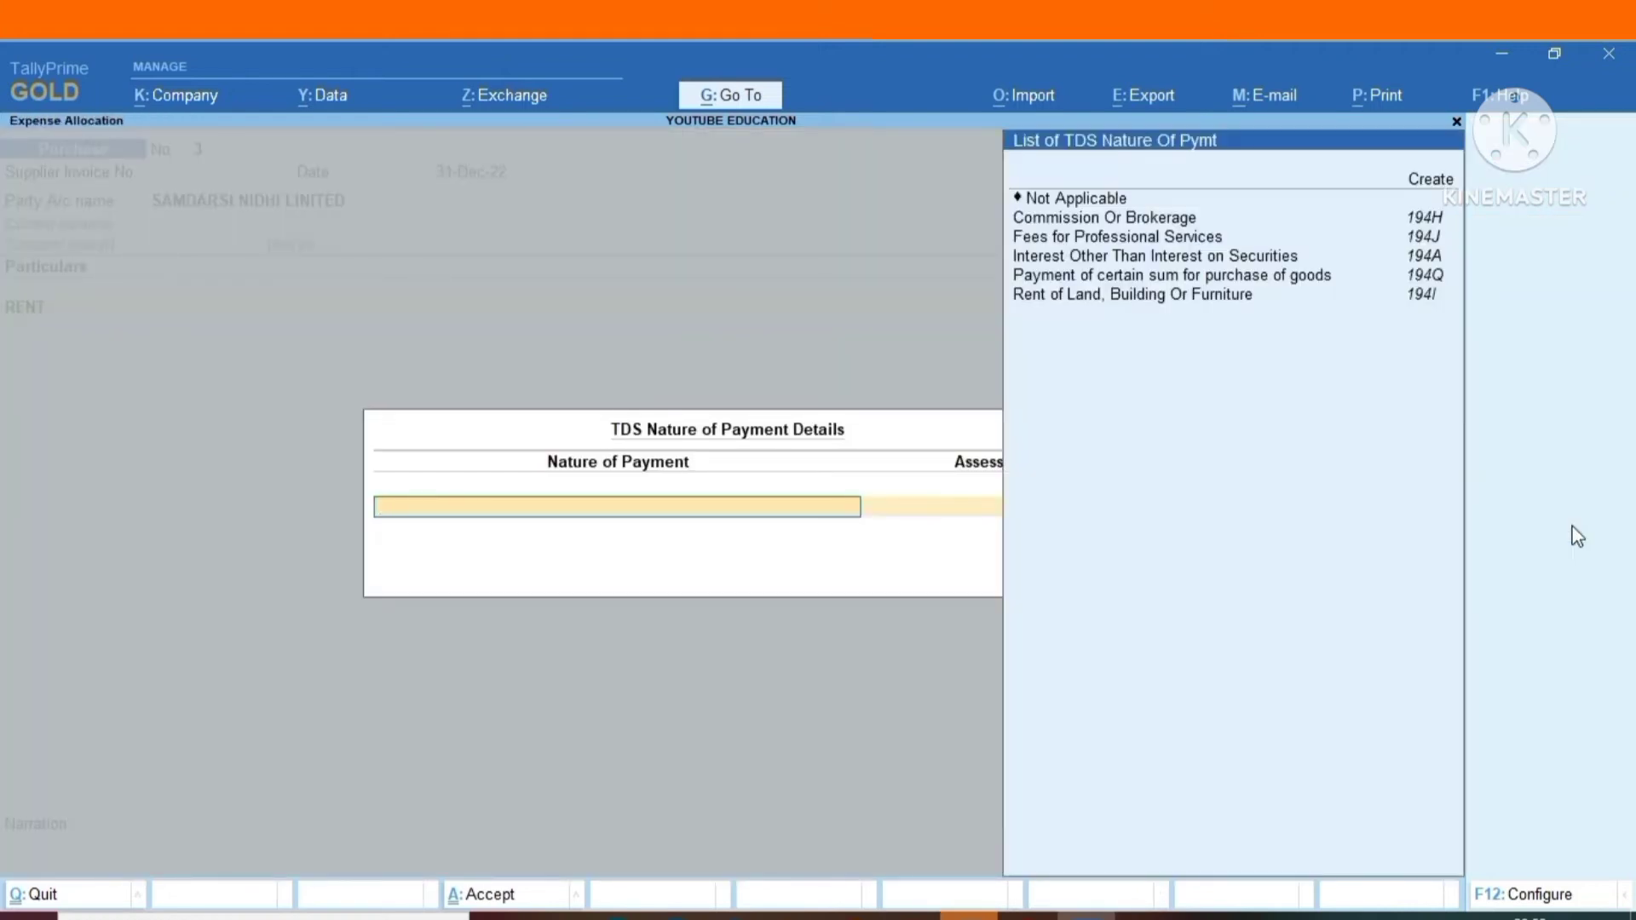
Allocate the RENT amount to the TDS nature of payment Rent of Land, Building Or Furniture, keeping the full assessable value.
{"action": "key", "text": "Down"}
{"action": "key", "text": "Down"}
{"action": "key", "text": "Down"}
{"action": "key", "text": "Down"}
{"action": "key", "text": "Down"}
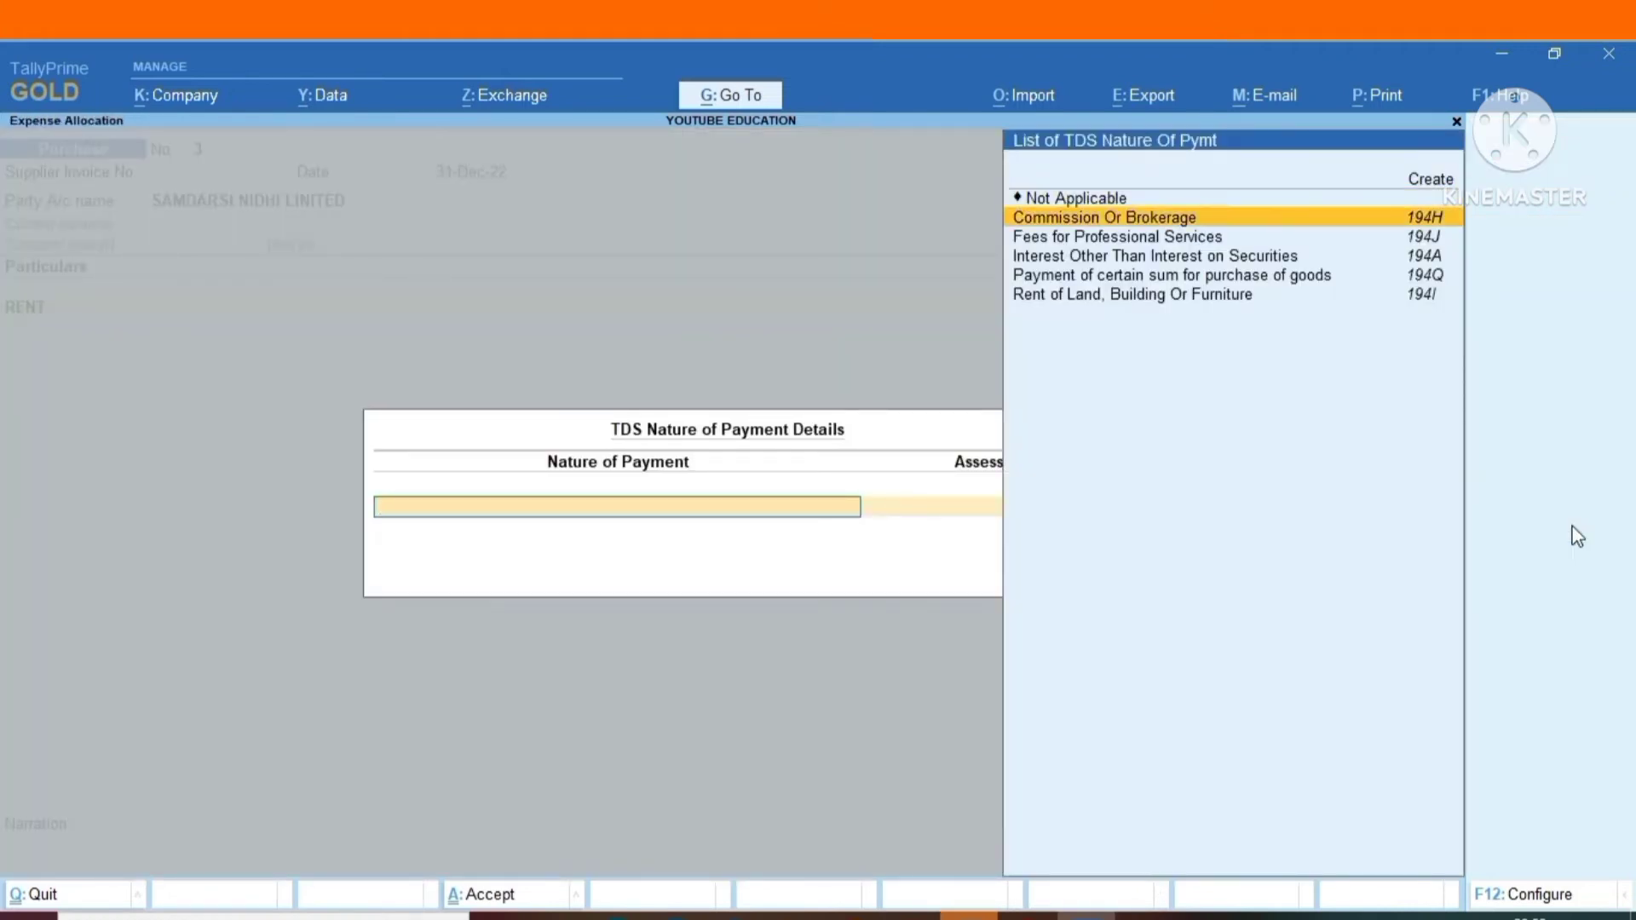
{"action": "key", "text": "Down"}
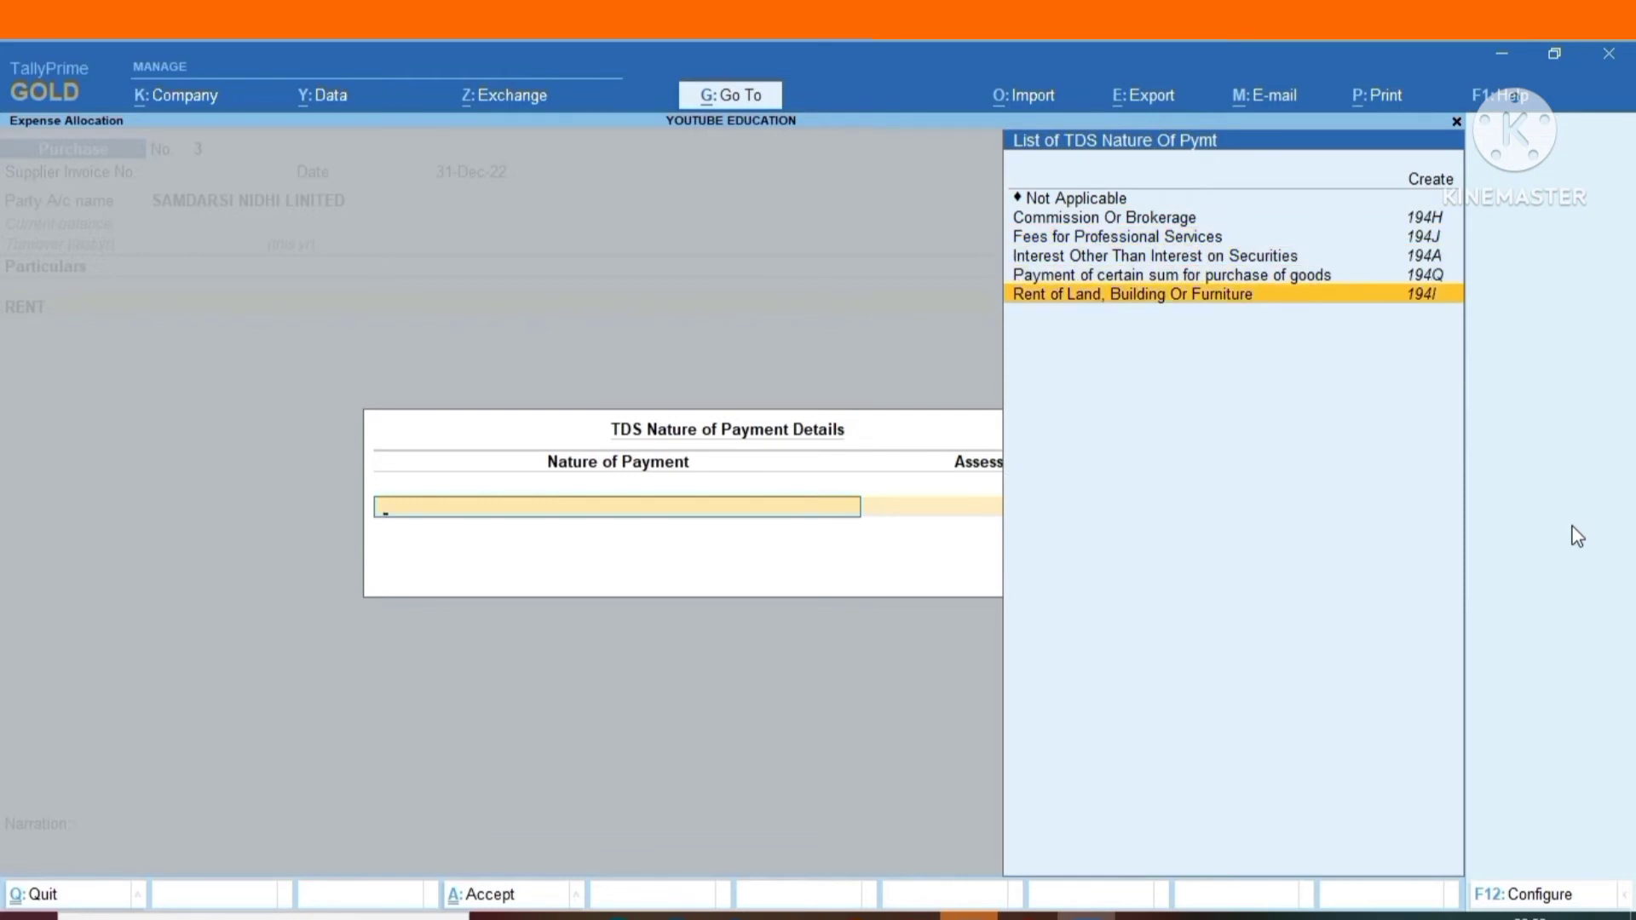
{"action": "key", "text": "Return"}
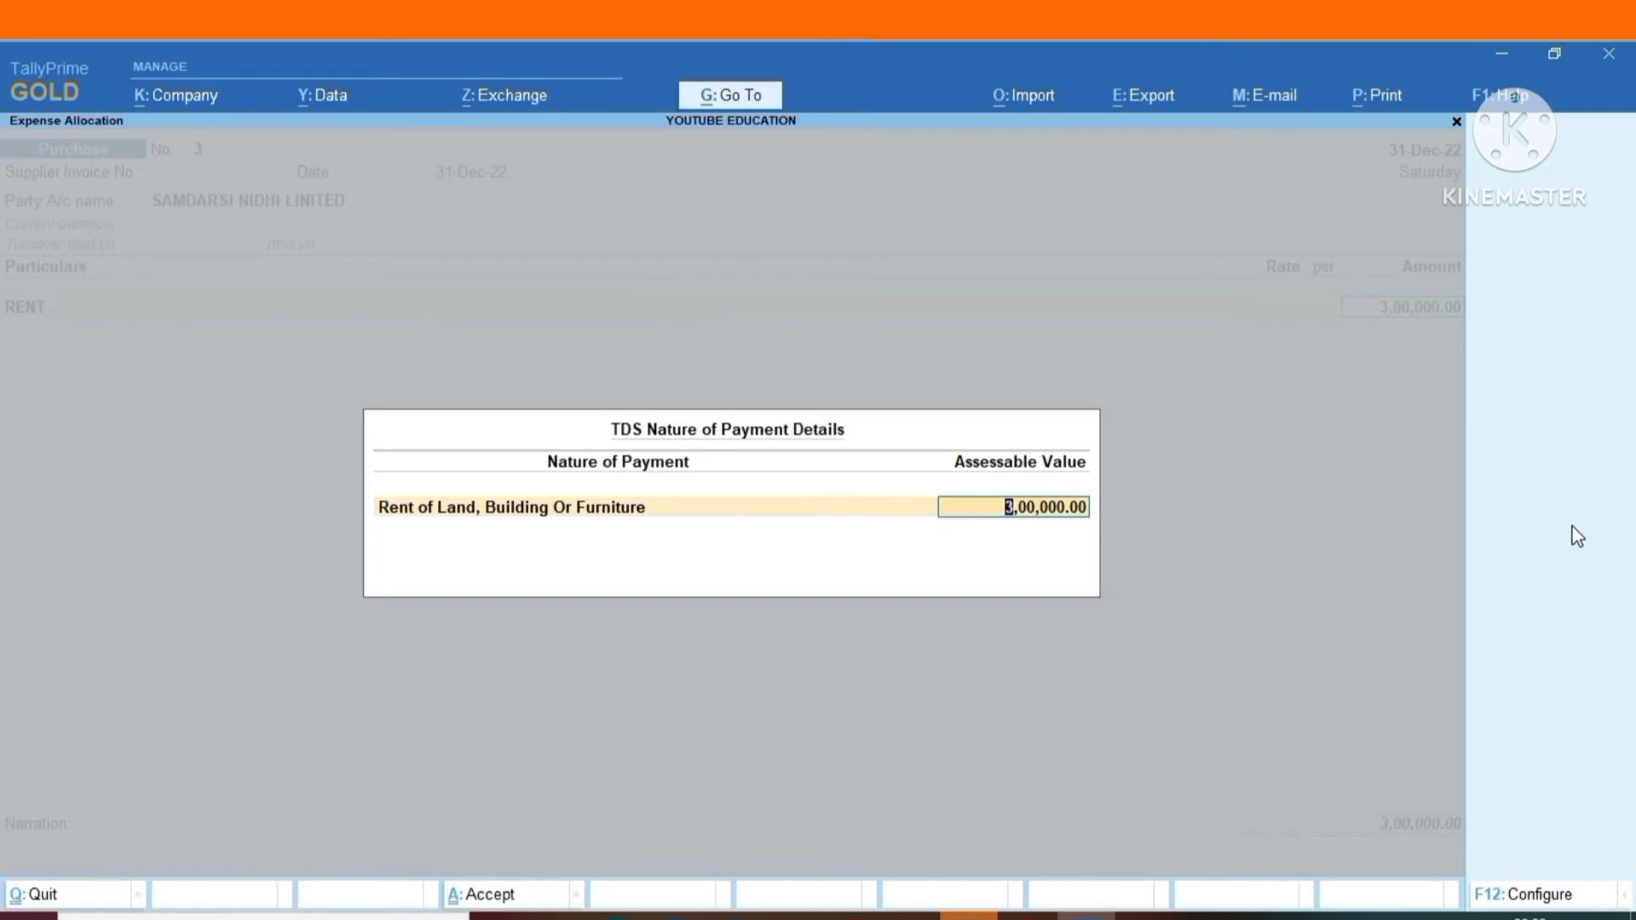
{"action": "key", "text": "Return"}
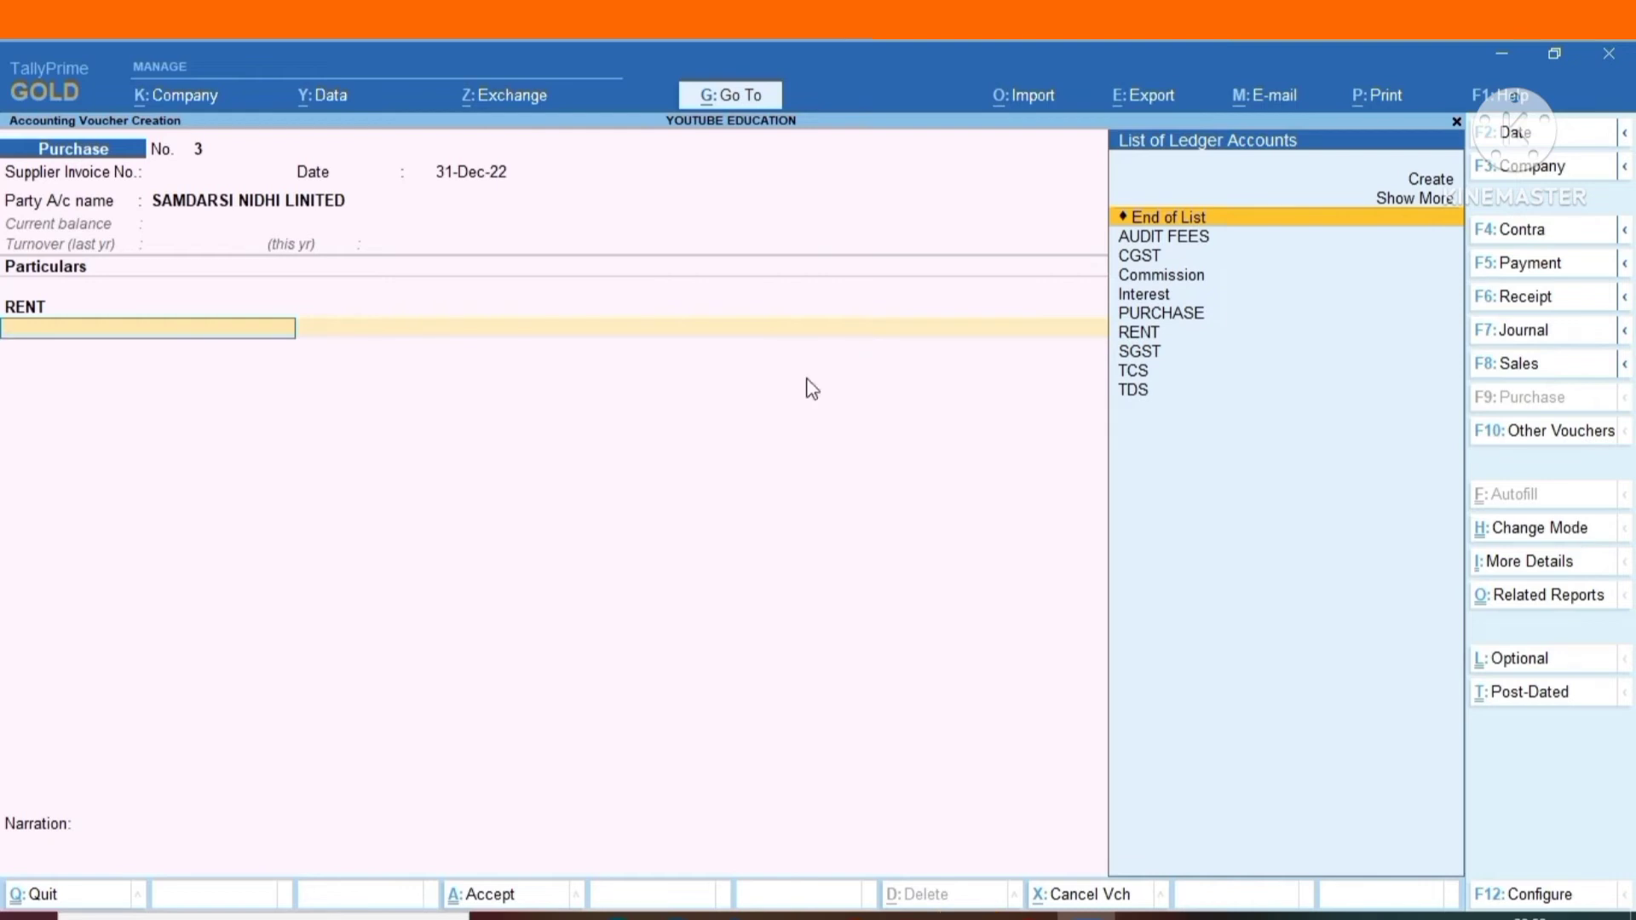
Keep RENT's tax classification as Not Applicable, add the TDS ledger below it with its calculated amount, and end the ledger list.
{"action": "key", "text": "Return"}
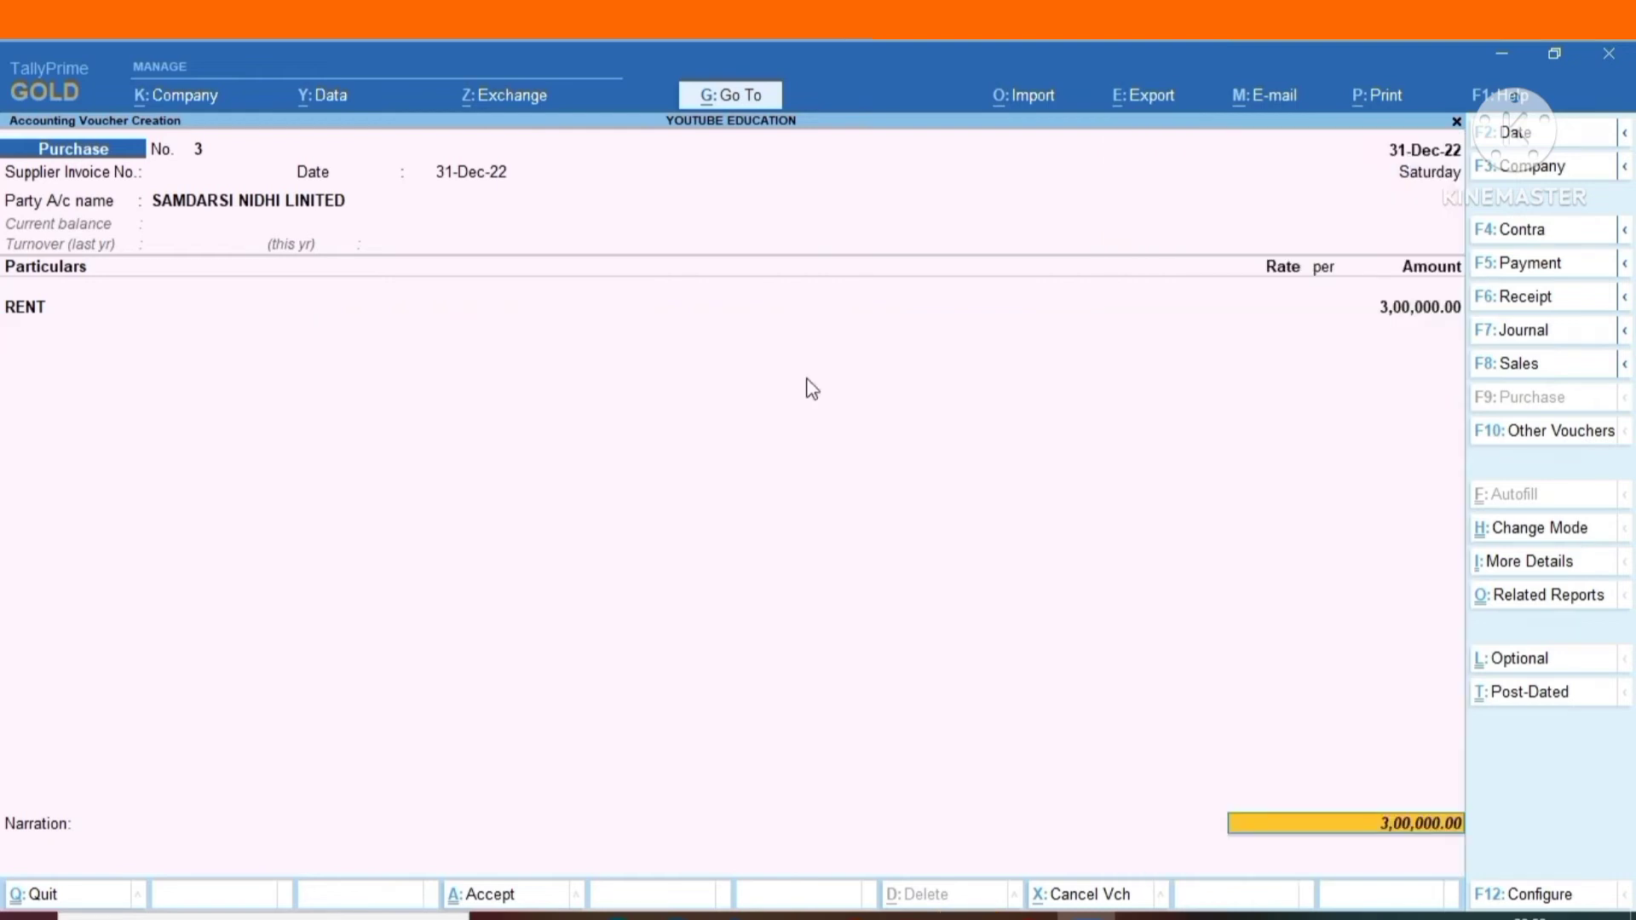
{"action": "key", "text": "BackSpace"}
{"action": "key", "text": "Return"}
{"action": "key", "text": "Return"}
{"action": "key", "text": "Return"}
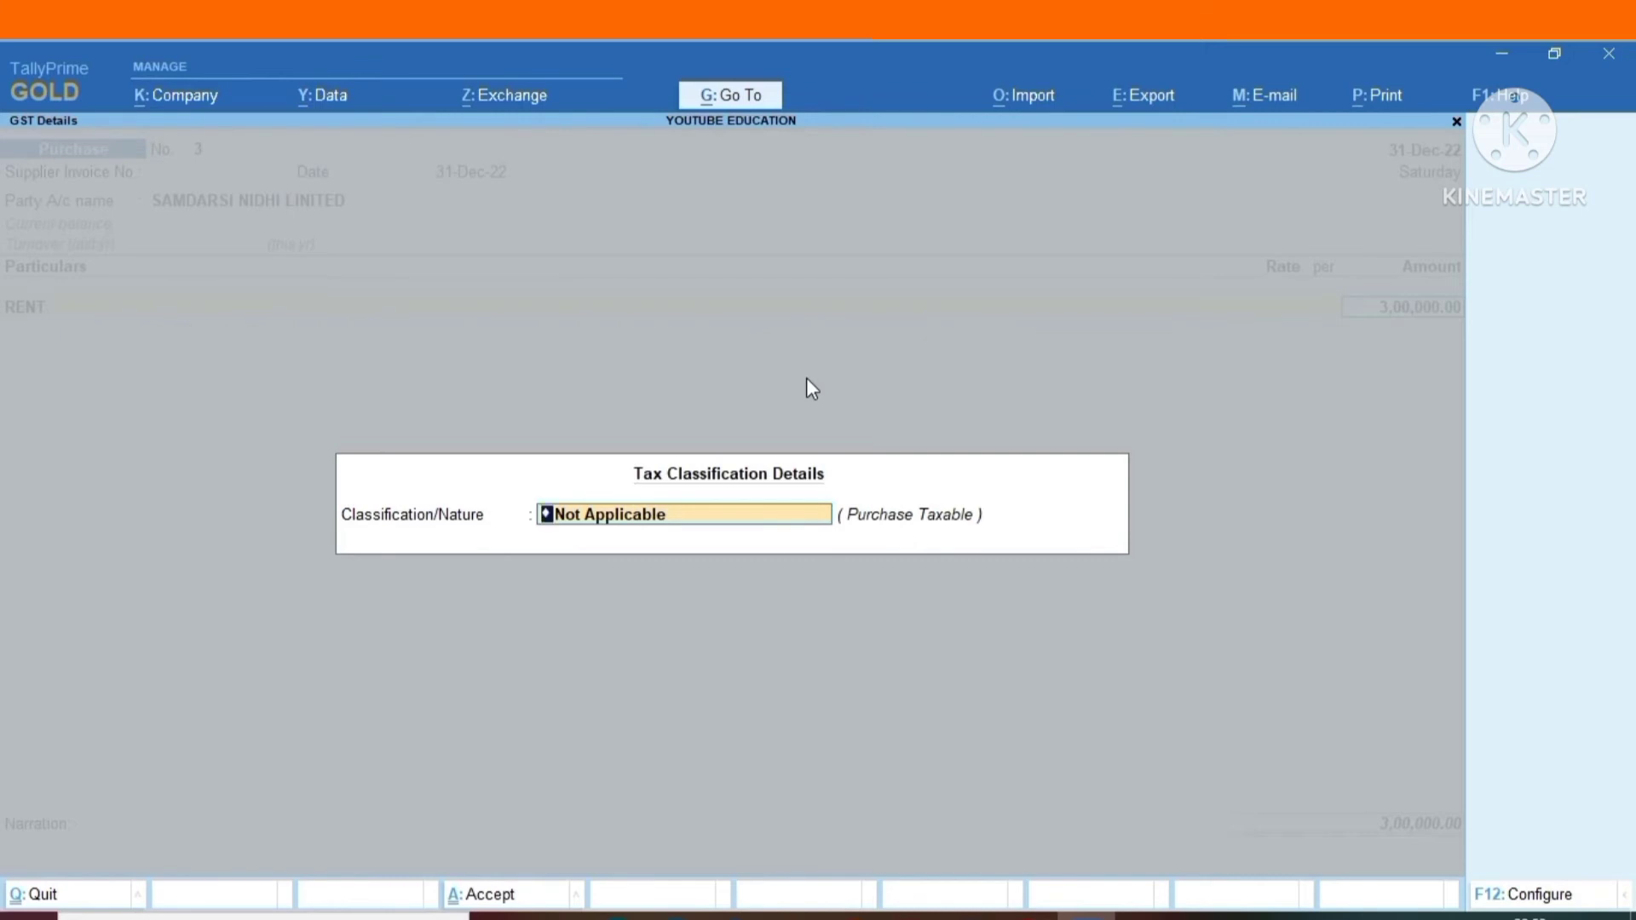
{"action": "key", "text": "Return"}
{"action": "type", "text": "TDS"}
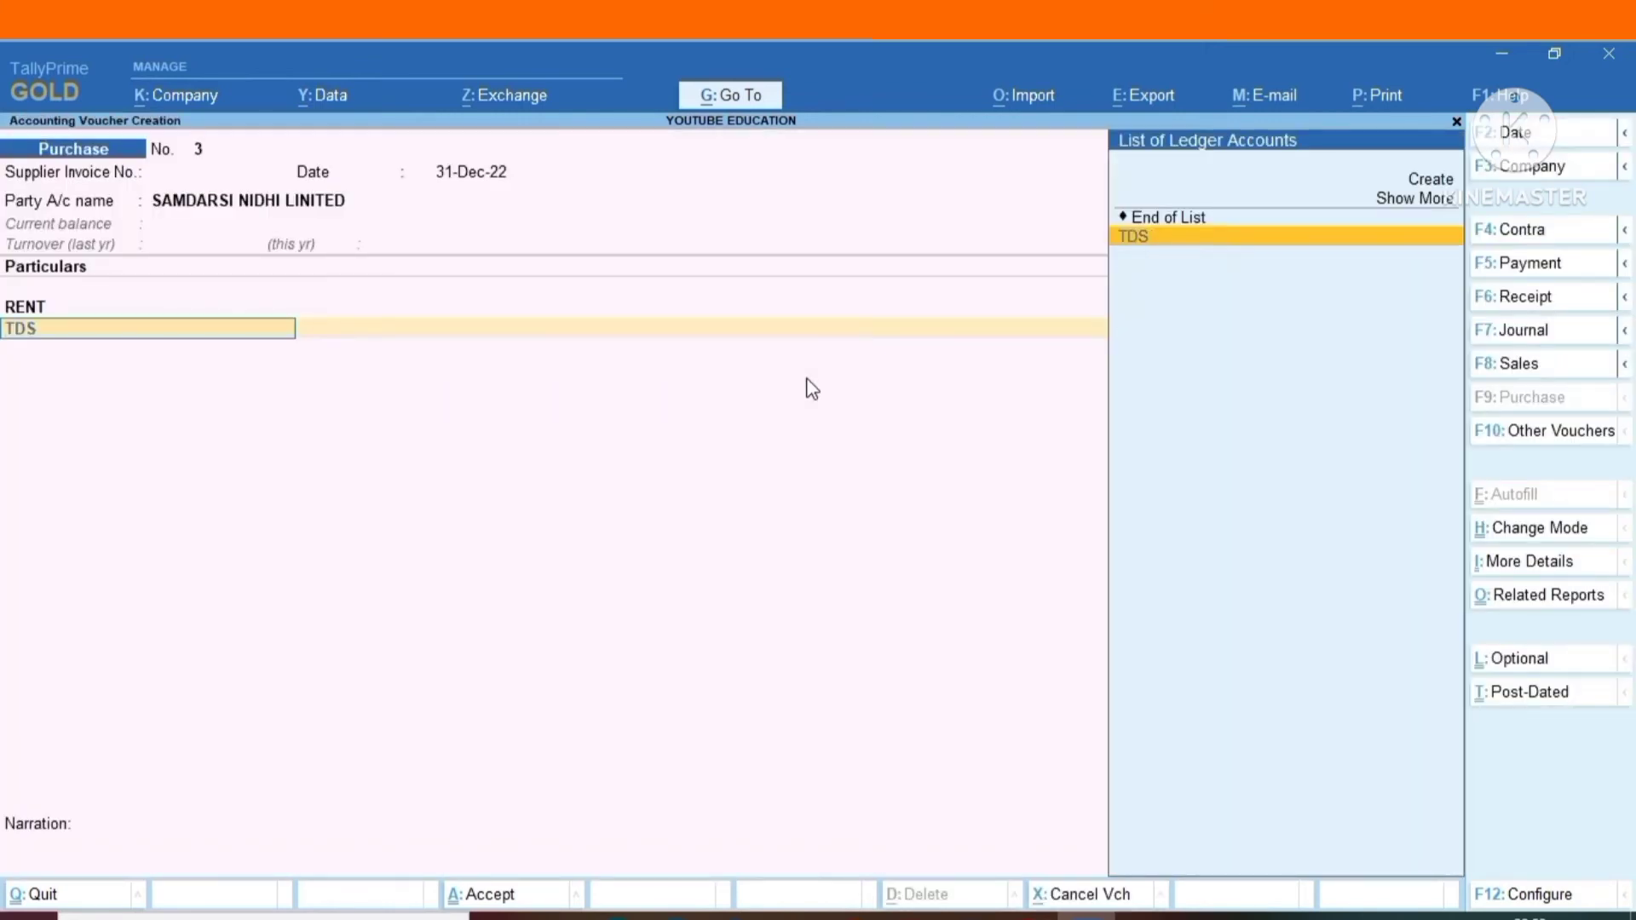
{"action": "key", "text": "Return"}
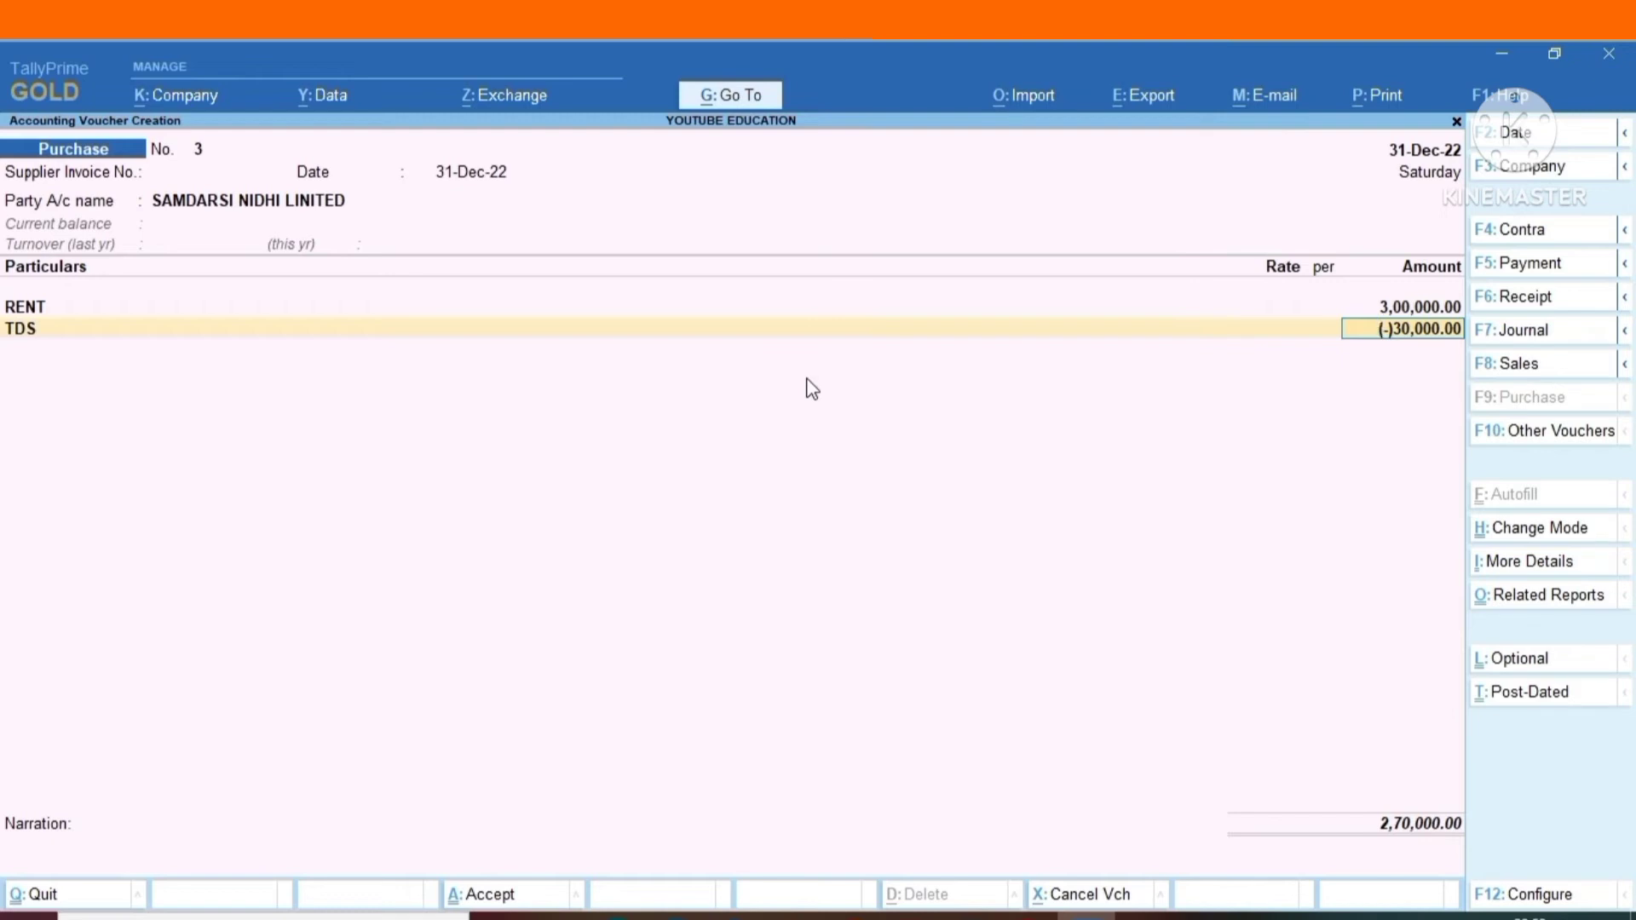
{"action": "key", "text": "Return"}
Go through the voucher's closing details without a narration and decline saving it.
{"action": "key", "text": "Return"}
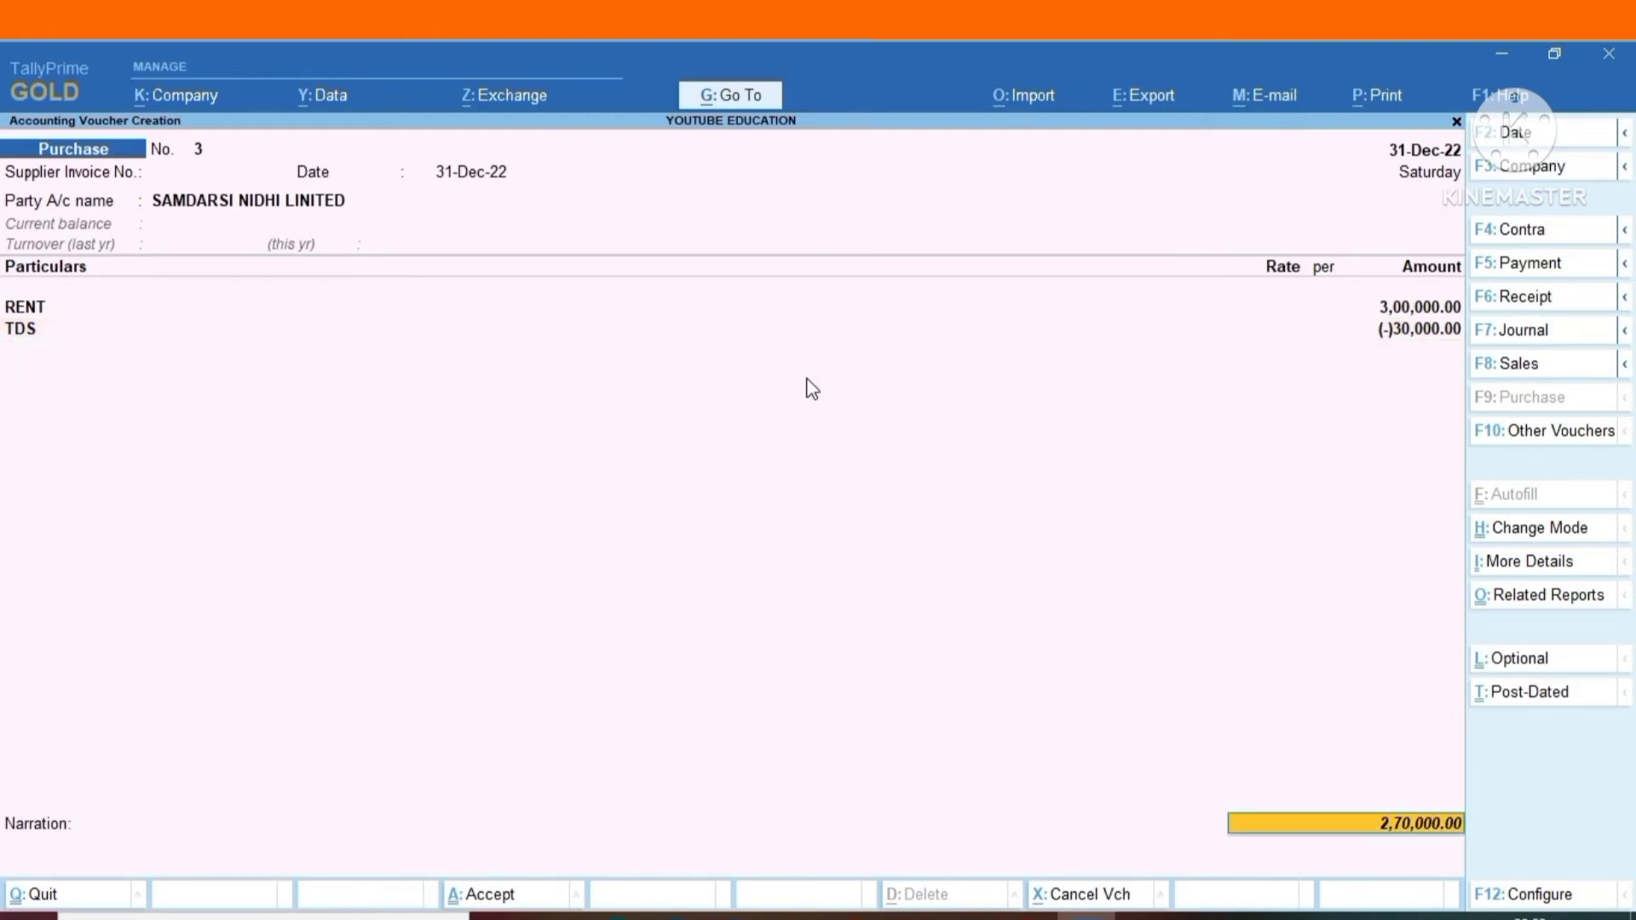
{"action": "key", "text": "Return"}
{"action": "key", "text": "Return"}
{"action": "key", "text": "Return"}
{"action": "key", "text": "Return"}
{"action": "key", "text": "Return"}
{"action": "key", "text": "Return"}
{"action": "key", "text": "Return"}
{"action": "key", "text": "Return"}
{"action": "key", "text": "Return"}
{"action": "key", "text": "Return"}
{"action": "key", "text": "Return"}
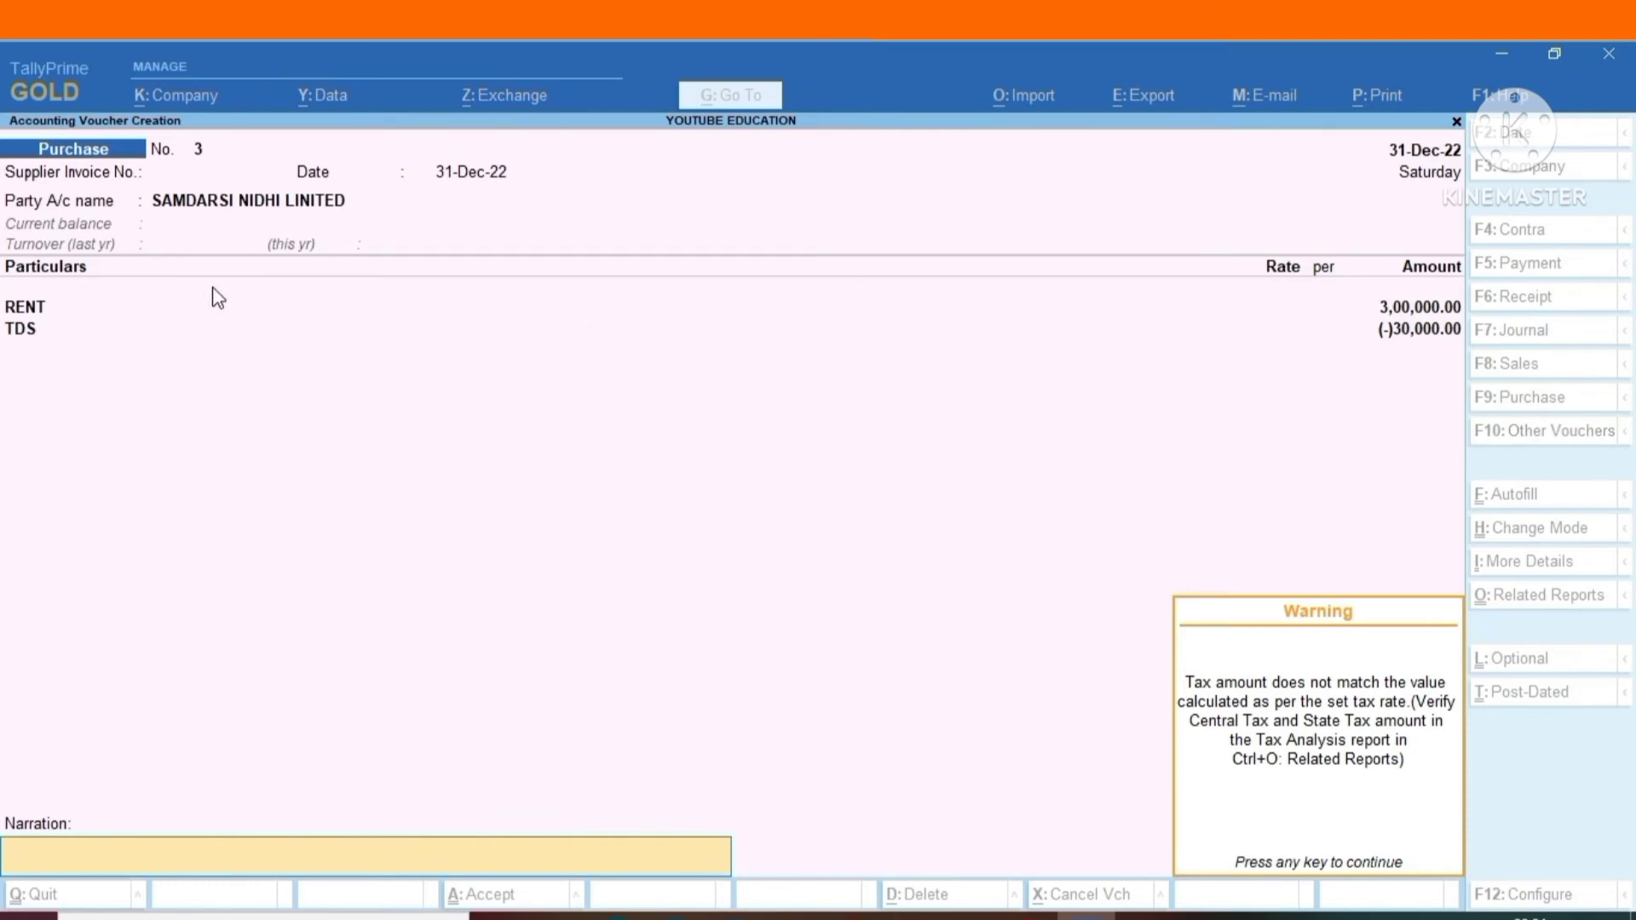
{"action": "key", "text": "Return"}
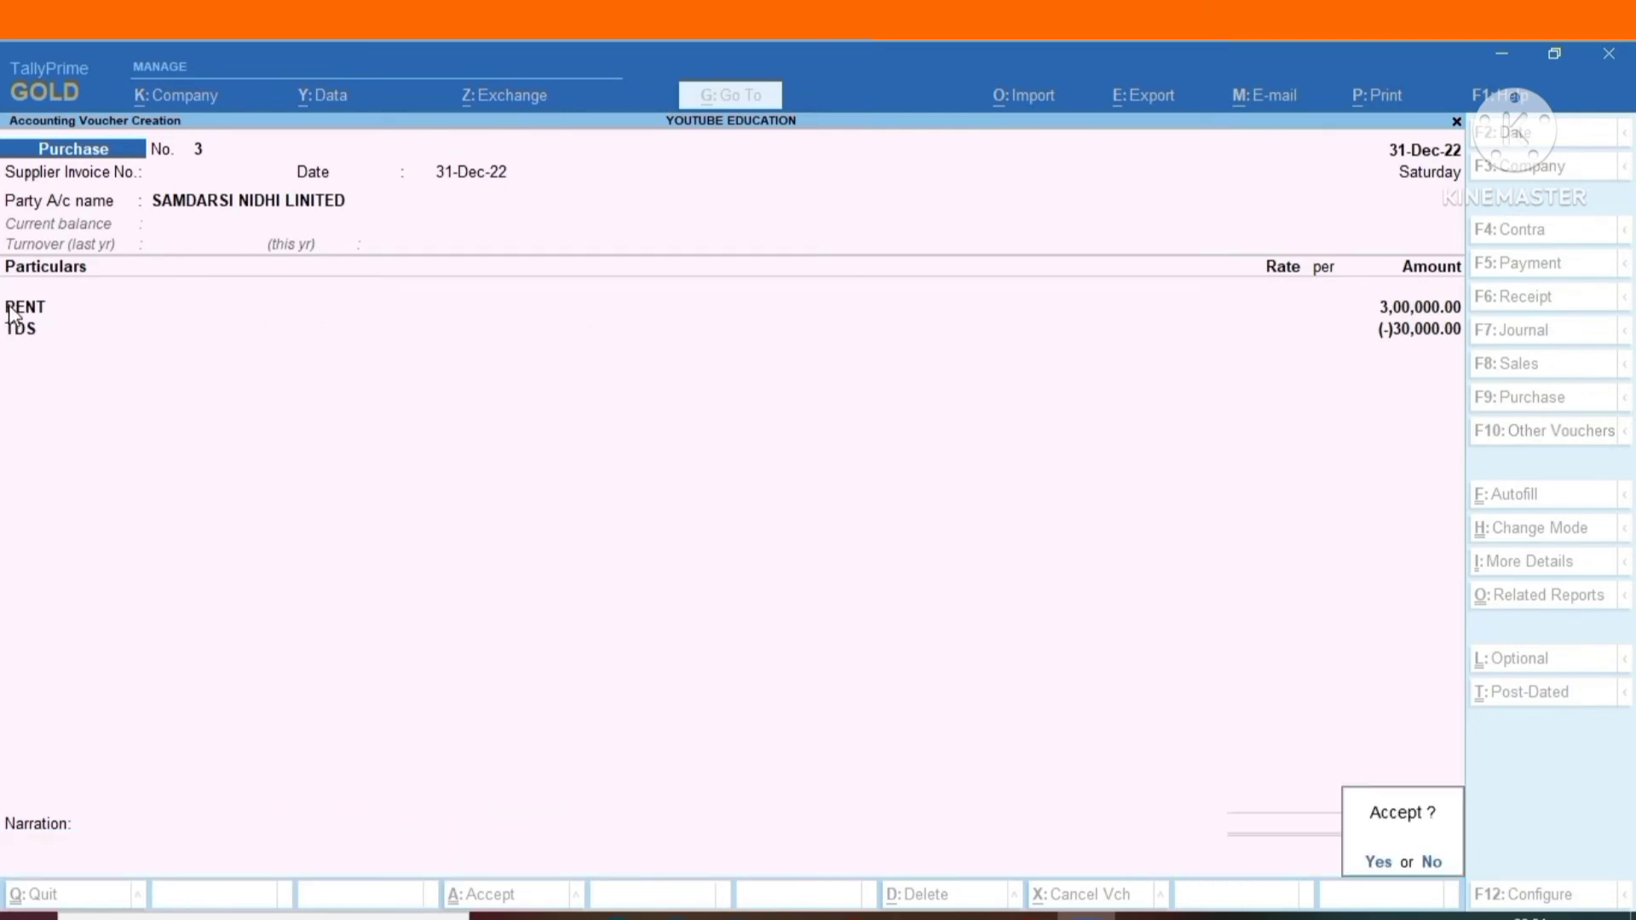
{"action": "key", "text": "n"}
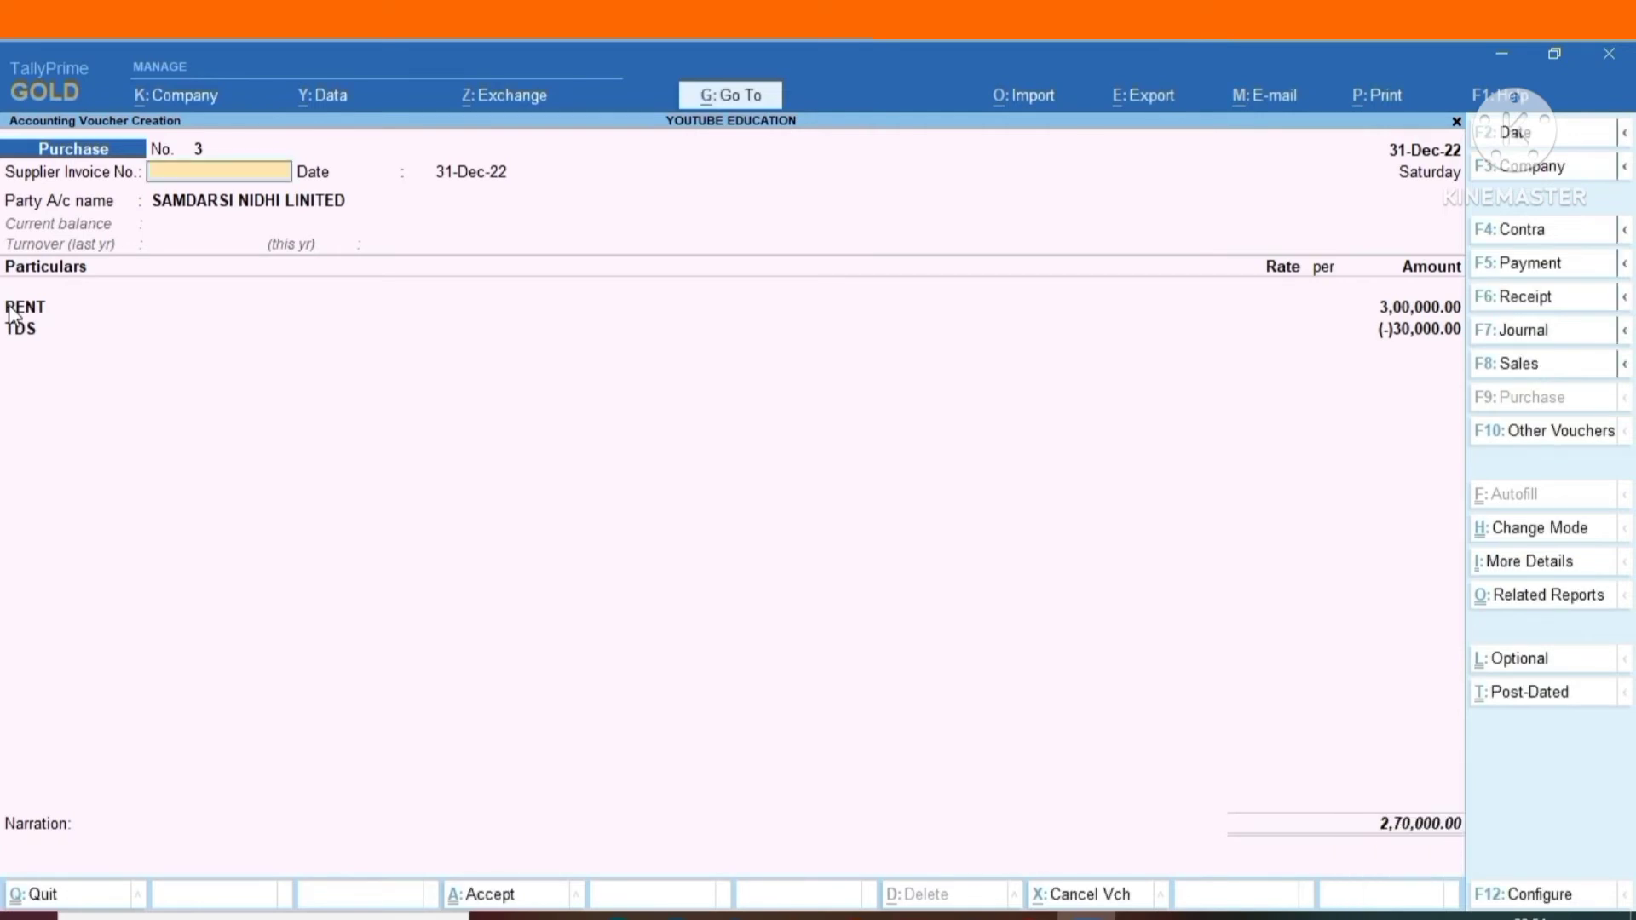
Examine the statutory details of the RENT ledger from its voucher line and return without altering it.
{"action": "left_click", "coordinate": [12, 314]}
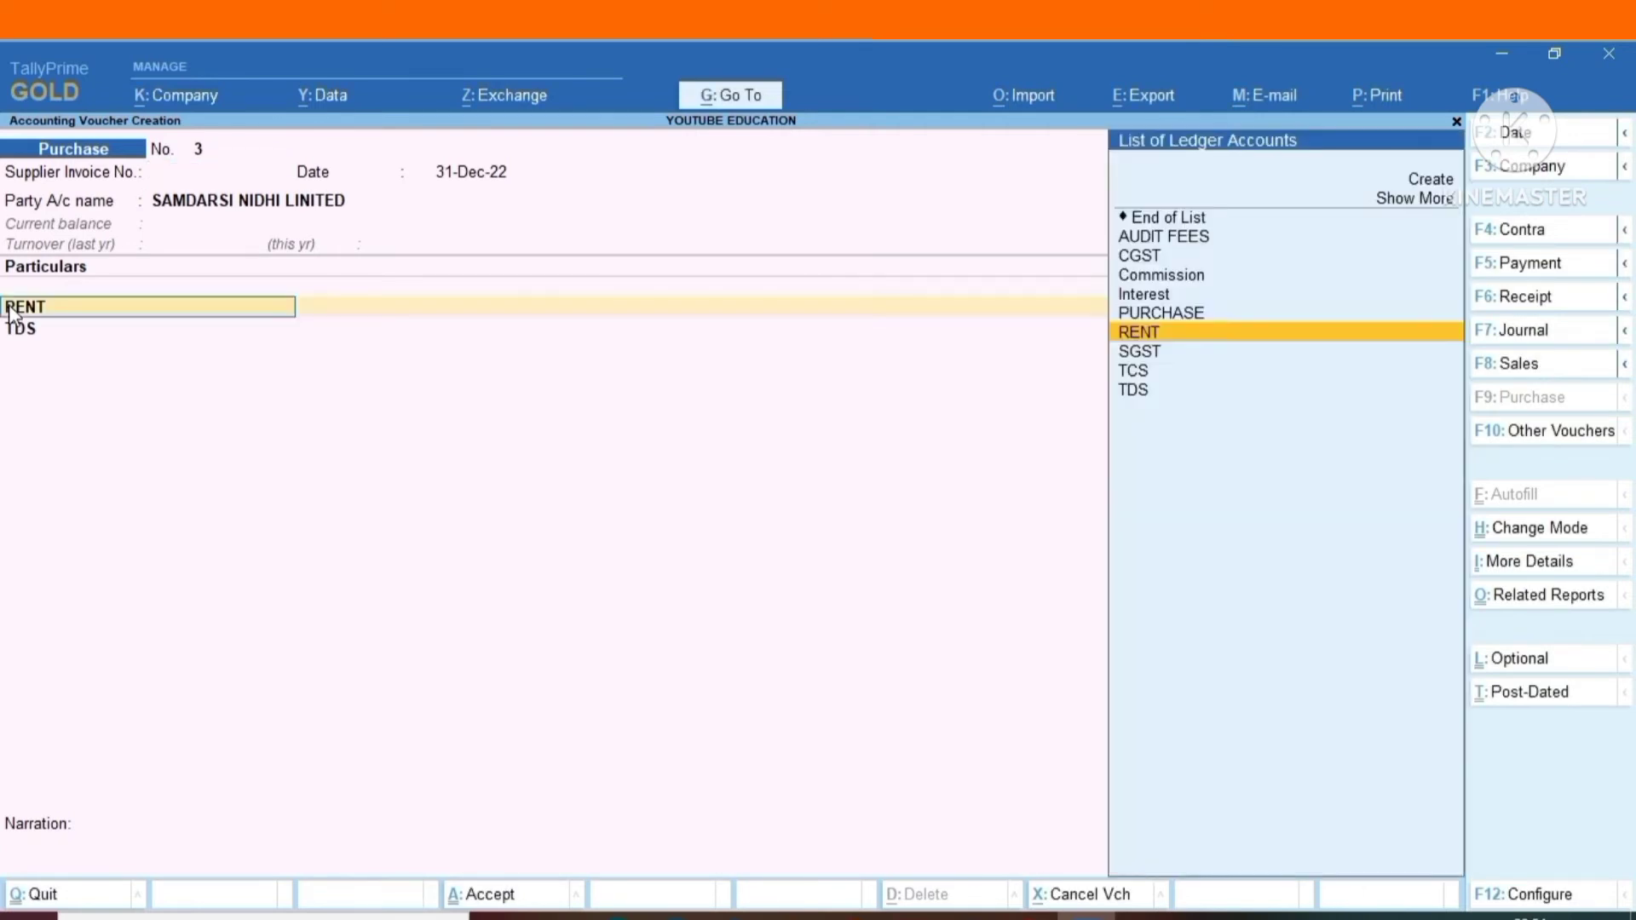
{"action": "key", "text": "ctrl+Return"}
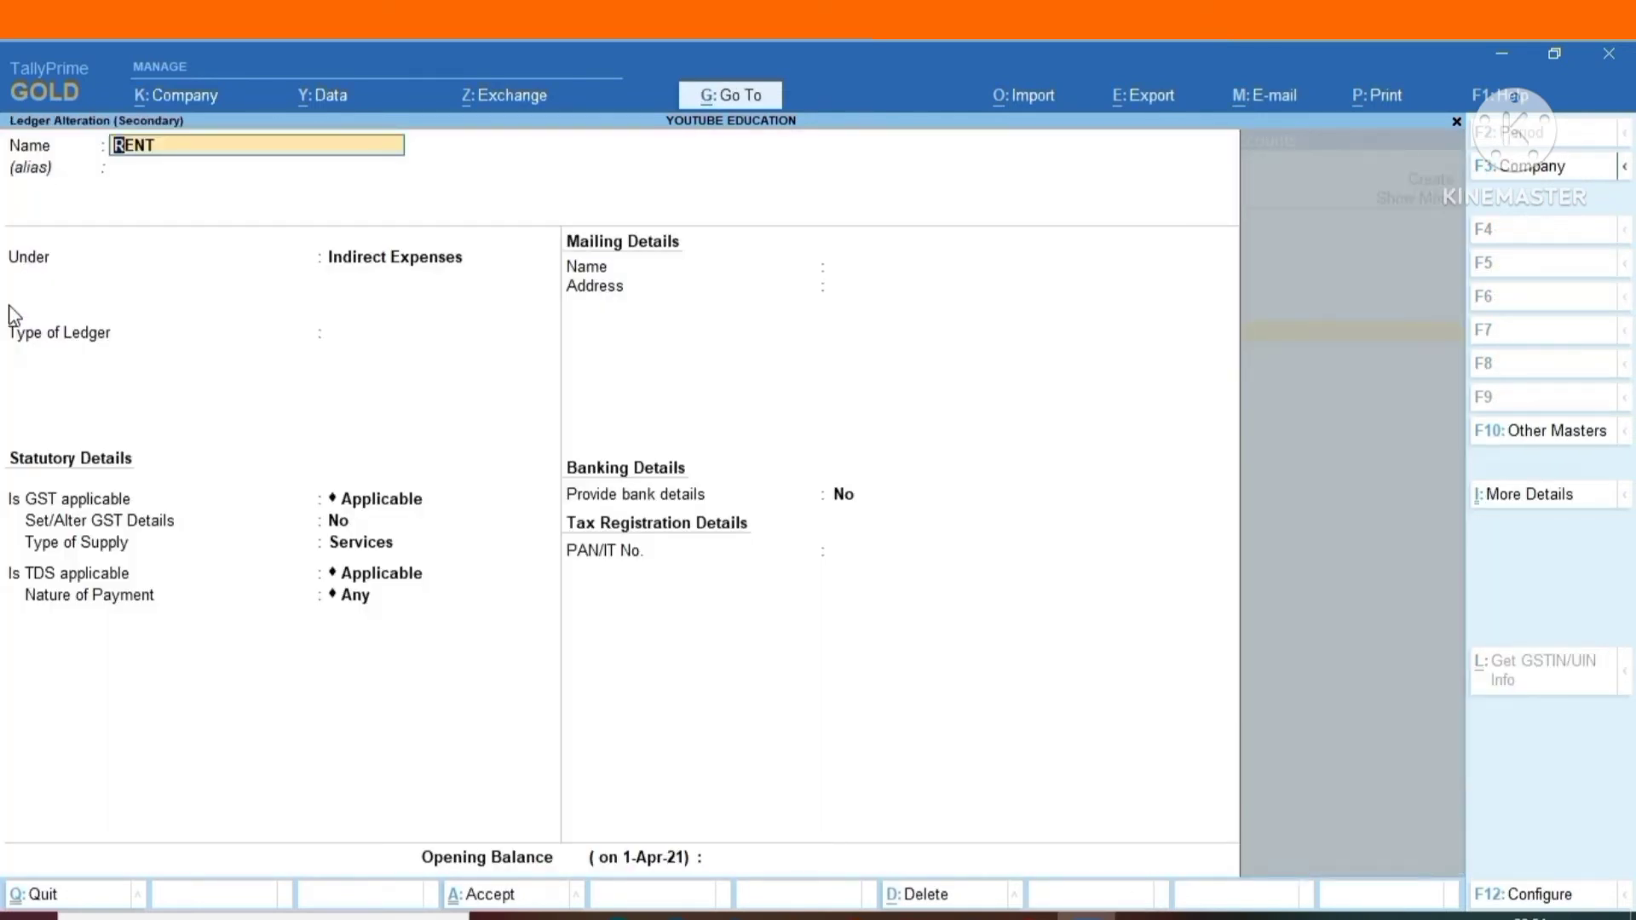
{"action": "key", "text": "Escape"}
{"action": "key", "text": "Escape"}
{"action": "key", "text": "y"}
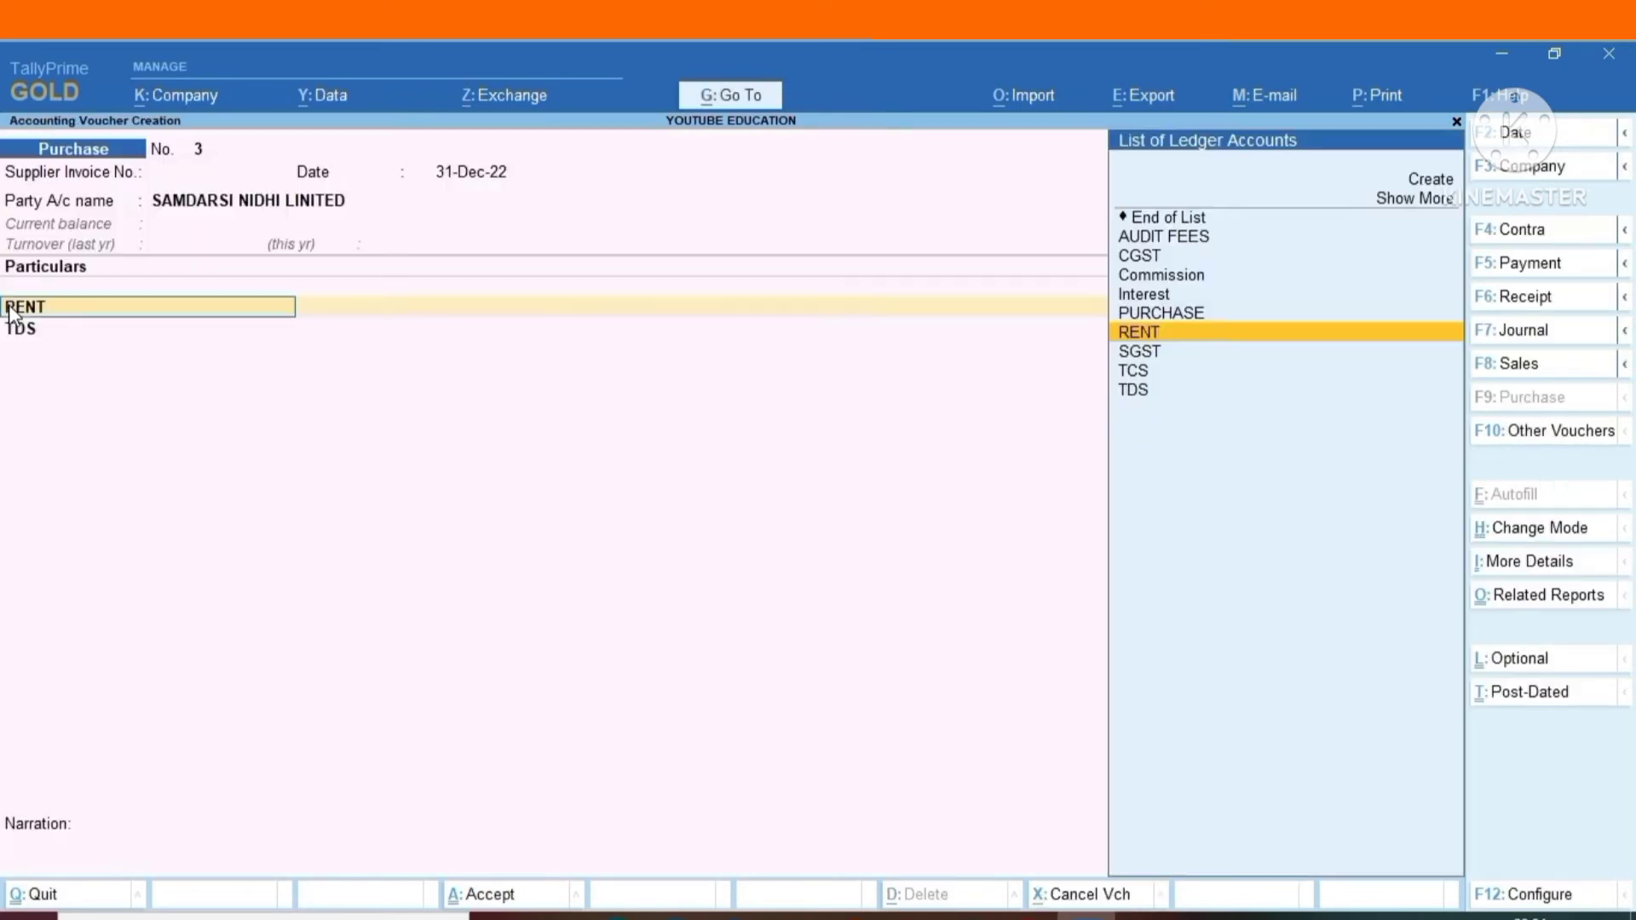
Open the SAMDARSI NIDHI LINITED party ledger for alteration and set its registration type to Regular.
{"action": "left_click", "coordinate": [179, 213]}
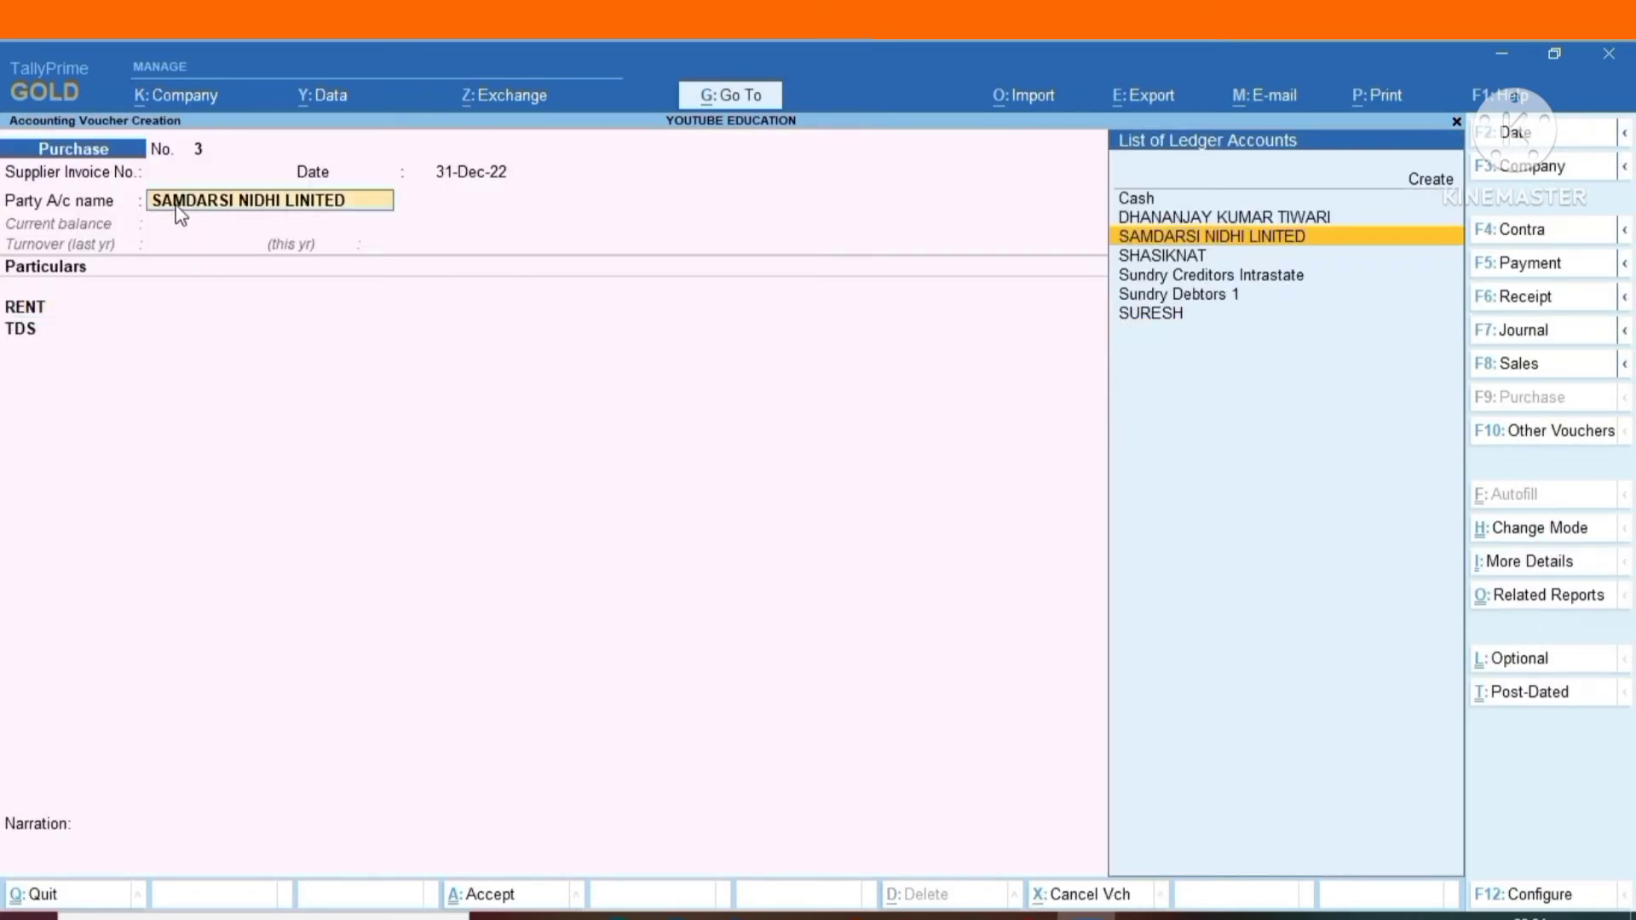
{"action": "key", "text": "ctrl+Return"}
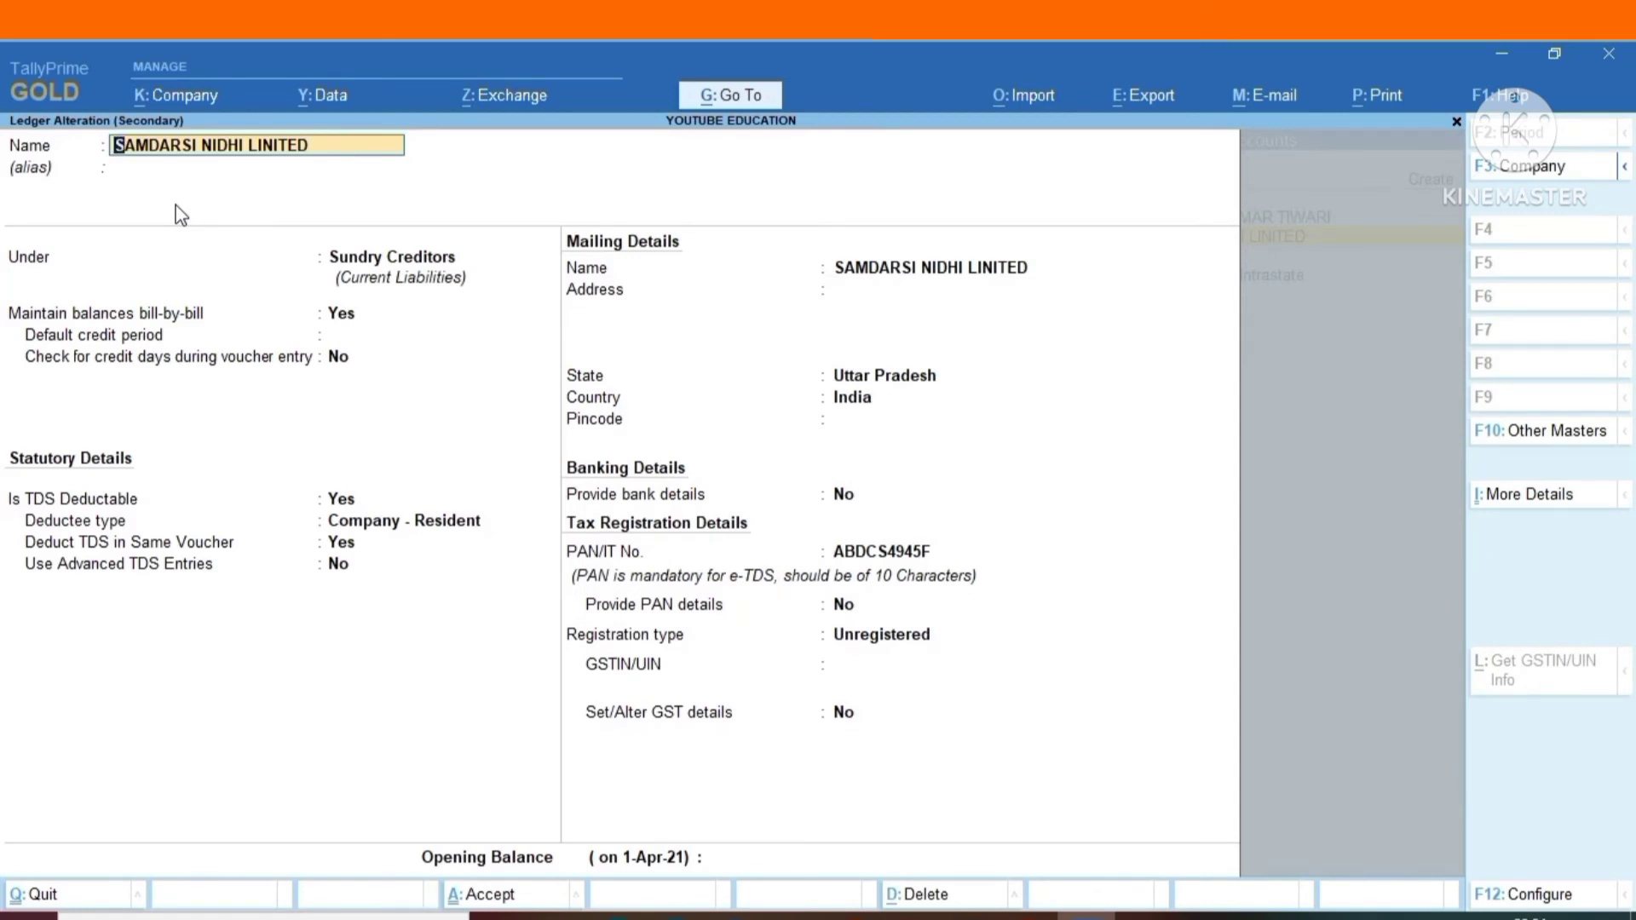
{"action": "left_click", "coordinate": [866, 644]}
{"action": "key", "text": "Up"}
{"action": "key", "text": "Up"}
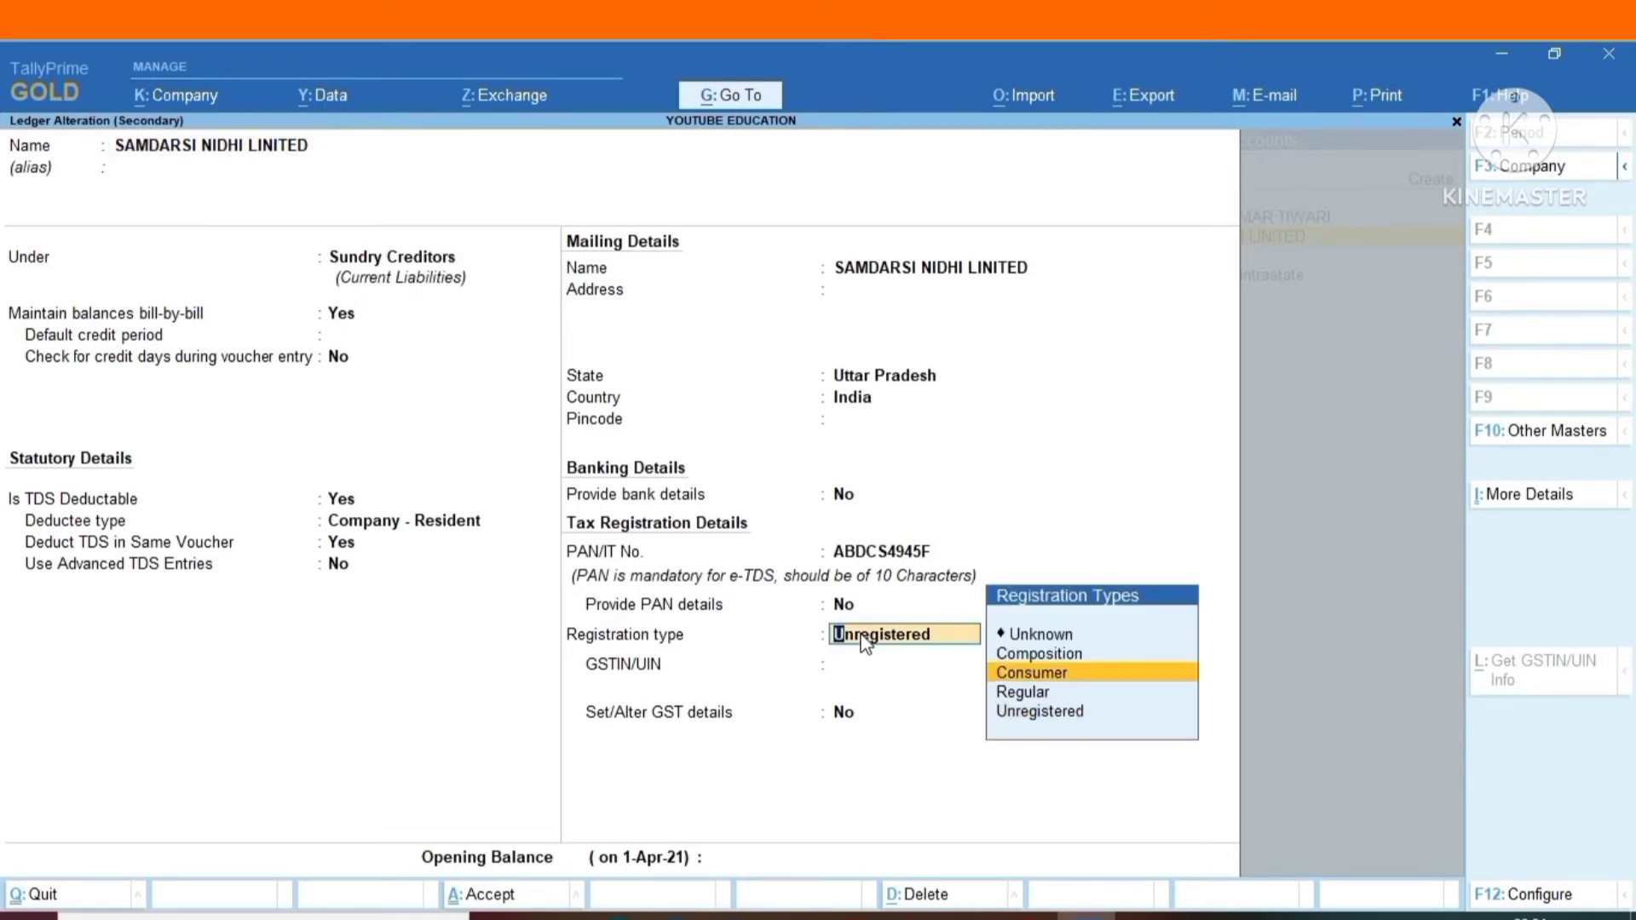
{"action": "key", "text": "Down"}
{"action": "key", "text": "Return"}
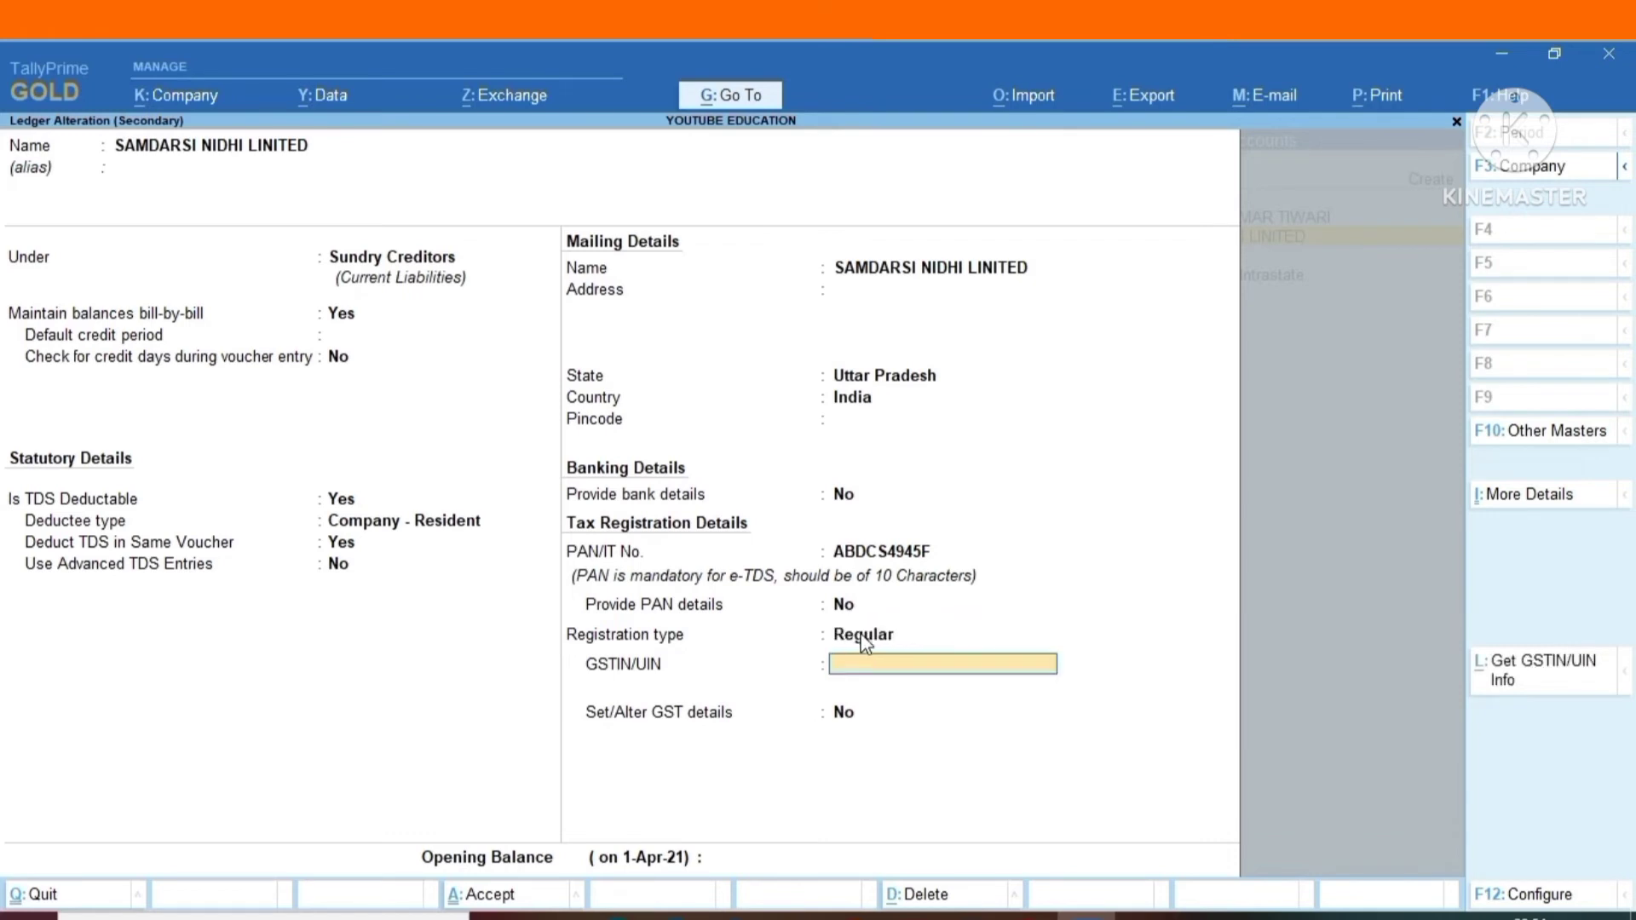
Enter the party's GSTIN/UIN, leave Set/Alter GST details at No, and save the ledger.
{"action": "key", "text": "Return"}
{"action": "key", "text": "Return"}
{"action": "key", "text": "Return"}
{"action": "key", "text": "Return"}
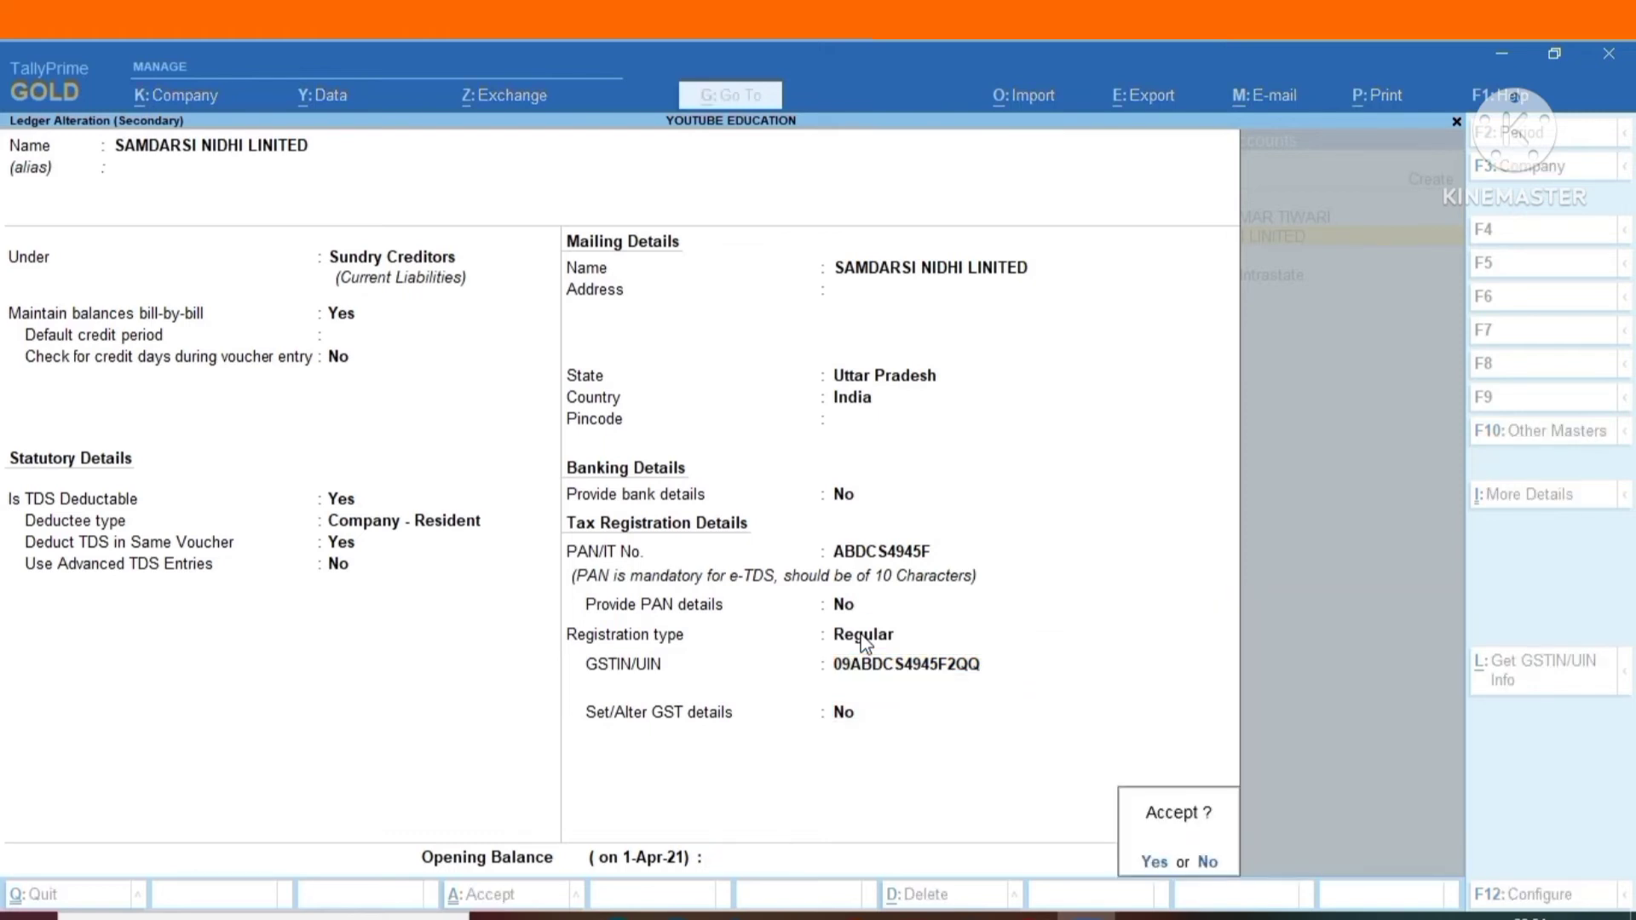
{"action": "left_click", "coordinate": [860, 633]}
{"action": "key", "text": "Return"}
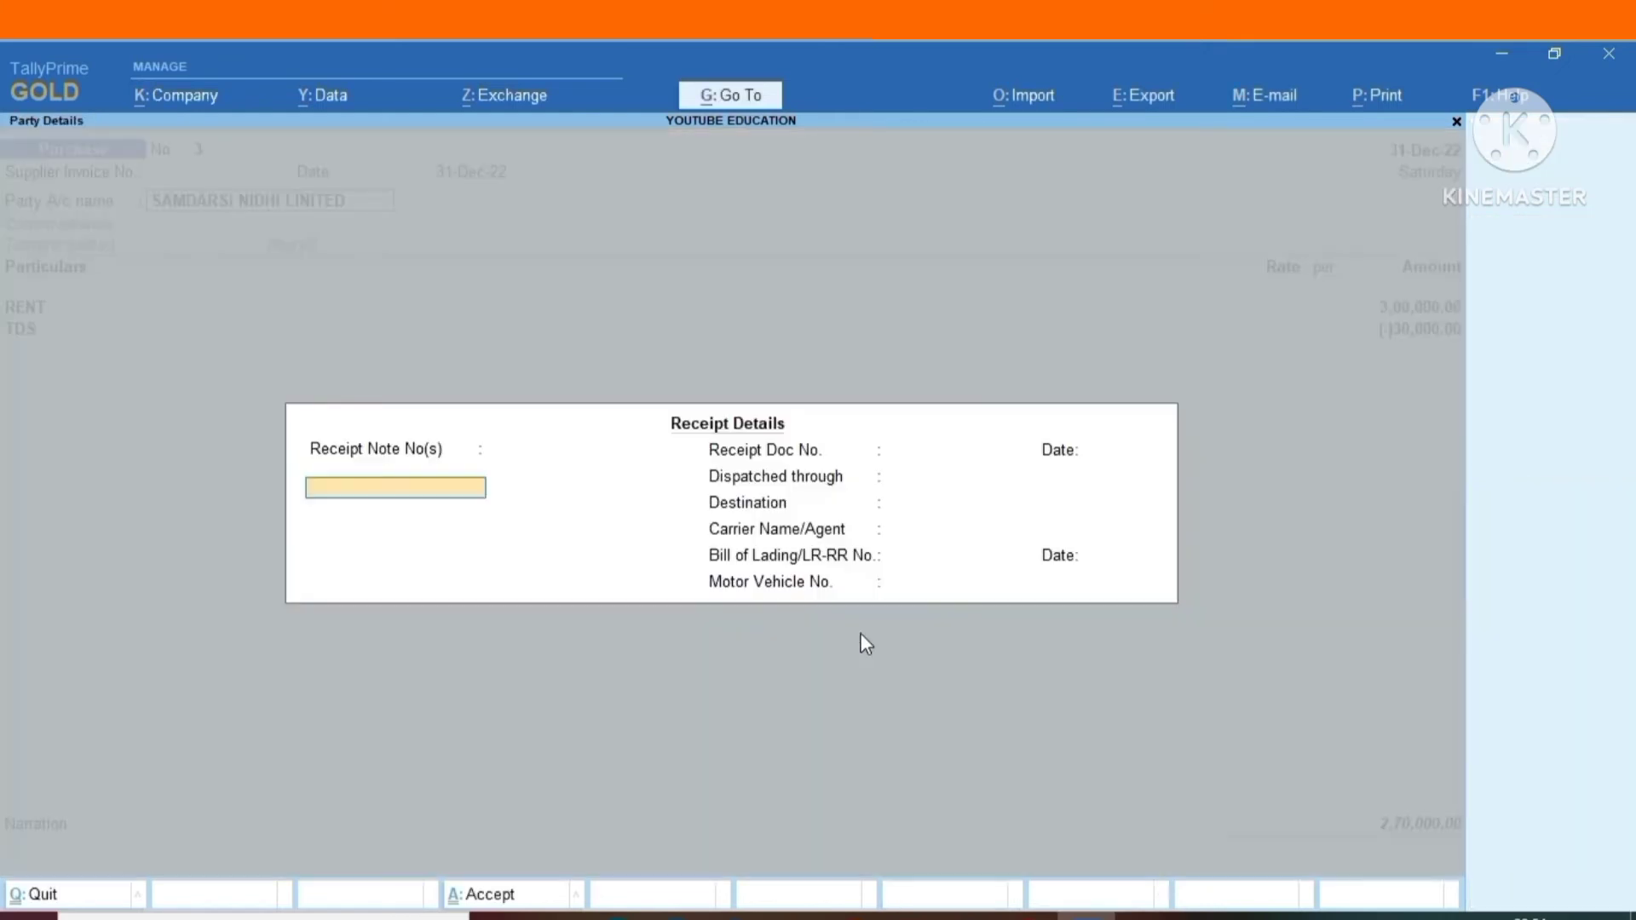
Reconfirm the party for the purchase voucher with blank receipt details and unchanged party details.
{"action": "key", "text": "Return"}
{"action": "key", "text": "Return"}
{"action": "key", "text": "Return"}
{"action": "key", "text": "Return"}
{"action": "key", "text": "Return"}
{"action": "key", "text": "Return"}
{"action": "key", "text": "Return"}
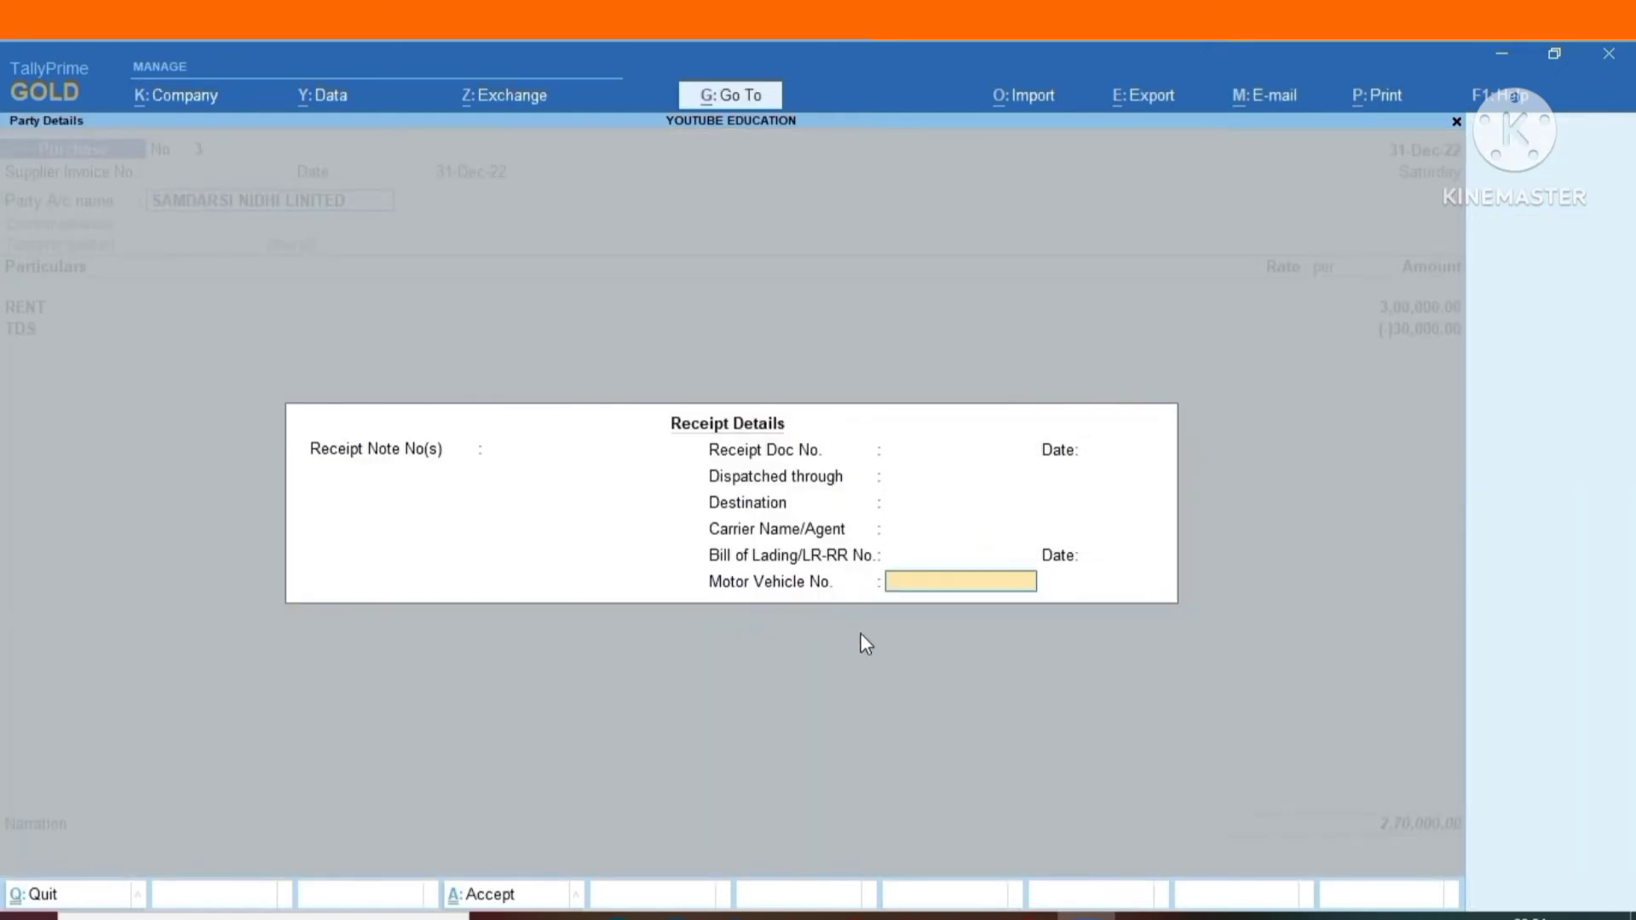
{"action": "key", "text": "Return"}
Reconfirm the 3,00,000 RENT line and set its tax classification to Purchase Taxable.
{"action": "key", "text": "Return"}
{"action": "key", "text": "Return"}
{"action": "key", "text": "Return"}
{"action": "key", "text": "Return"}
{"action": "key", "text": "Return"}
{"action": "key", "text": "Return"}
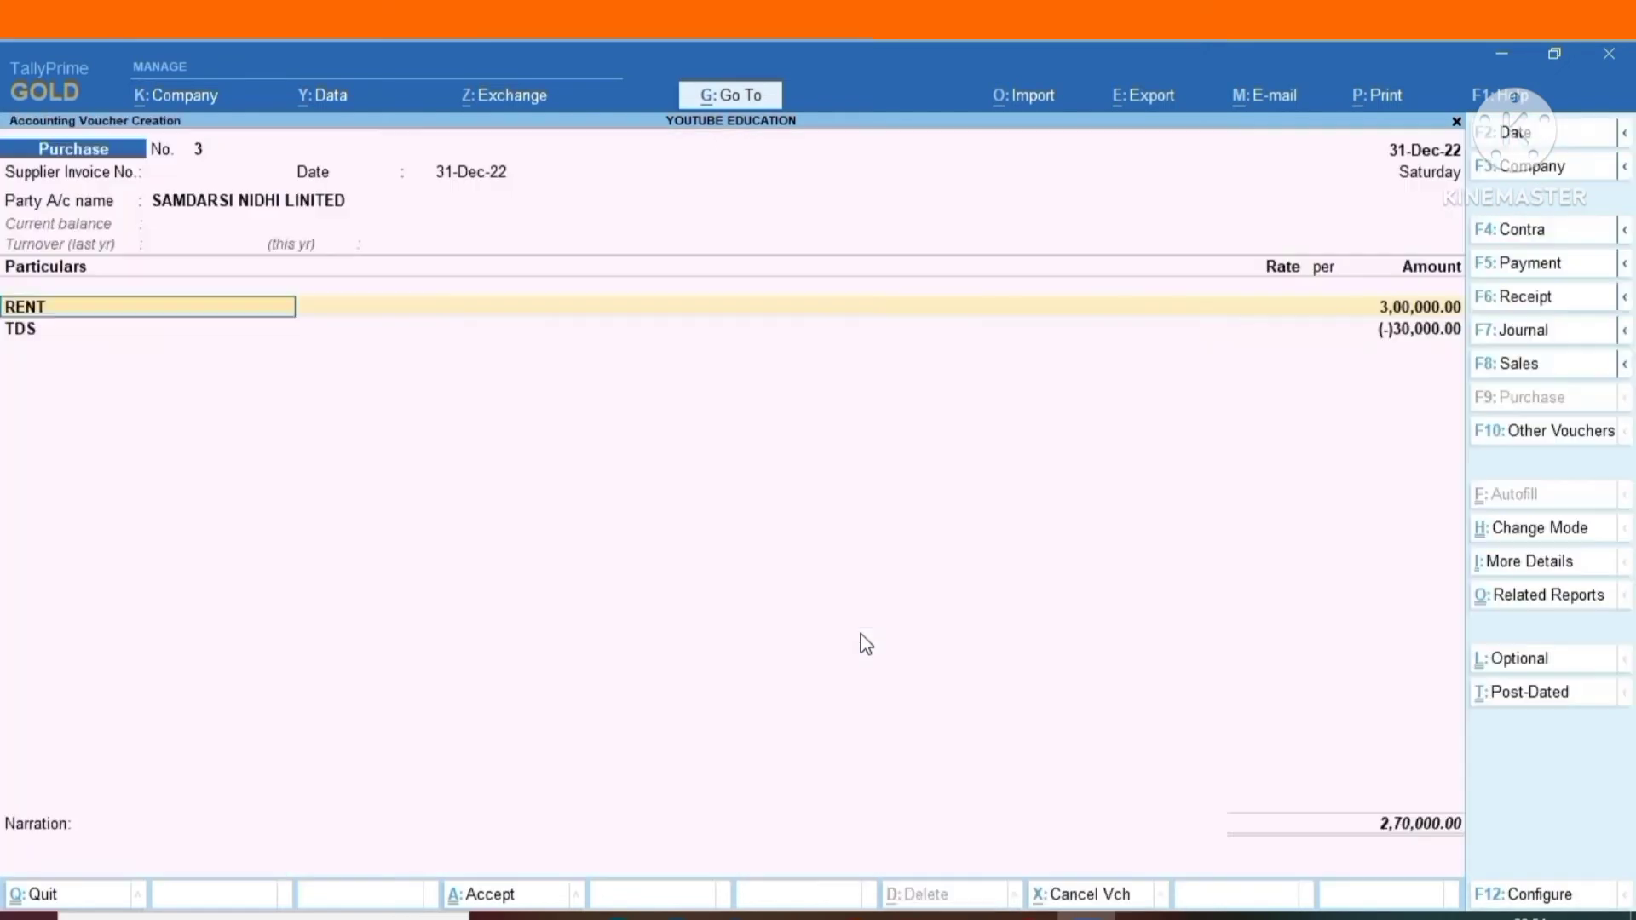
{"action": "key", "text": "Return"}
{"action": "key", "text": "Return"}
{"action": "key", "text": "Return"}
{"action": "key", "text": "Return"}
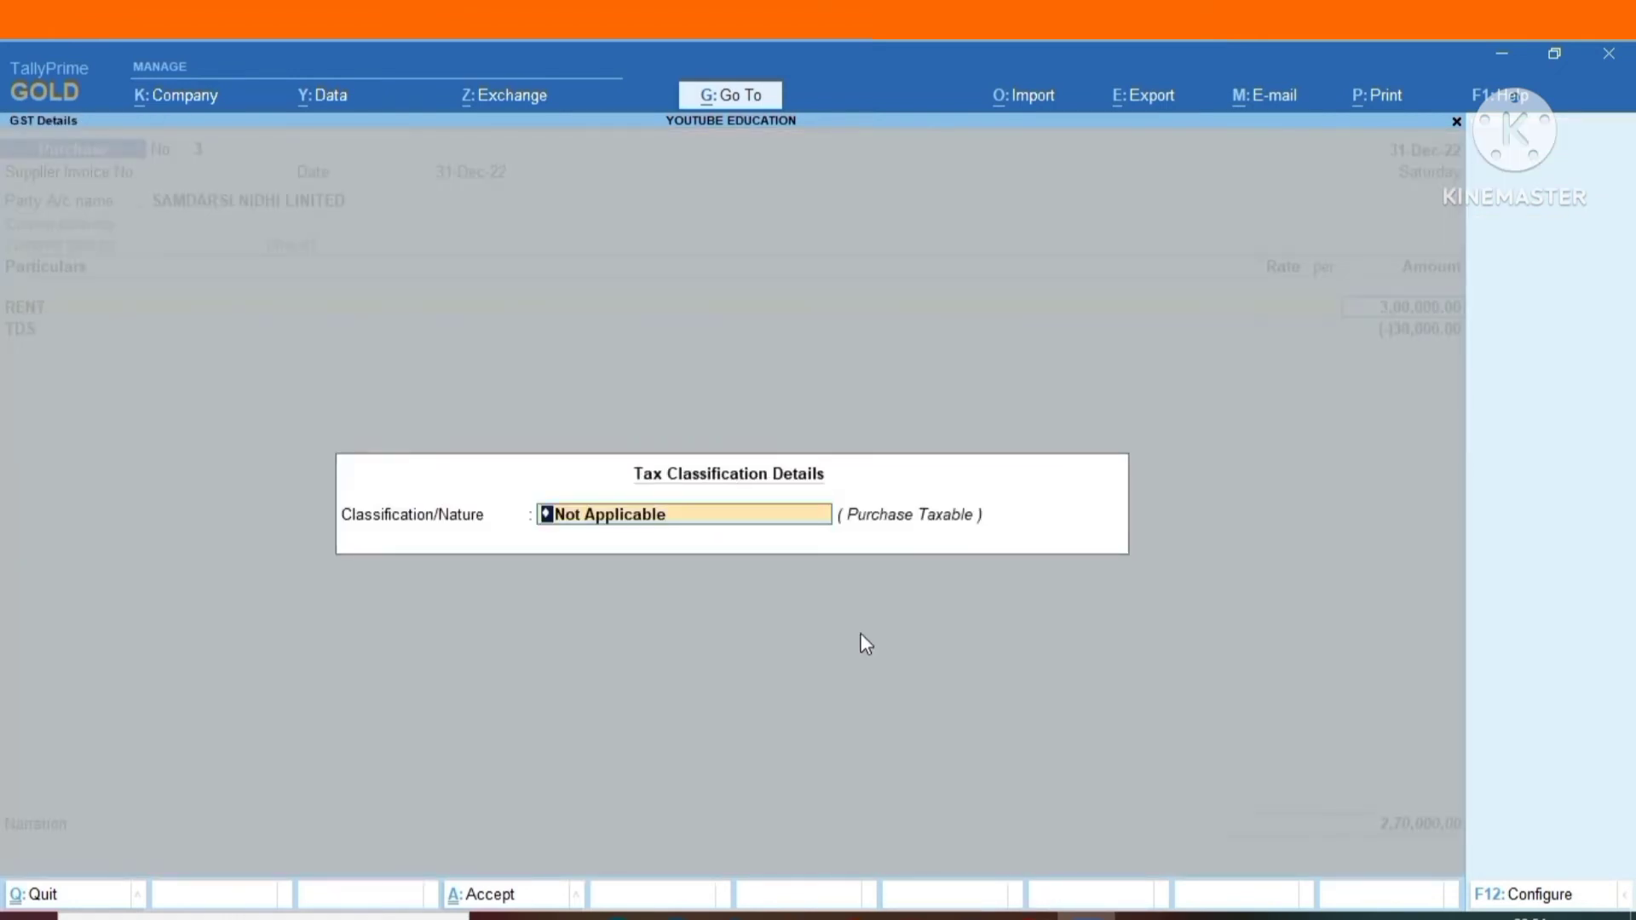
{"action": "type", "text": "P"}
{"action": "key", "text": "Return"}
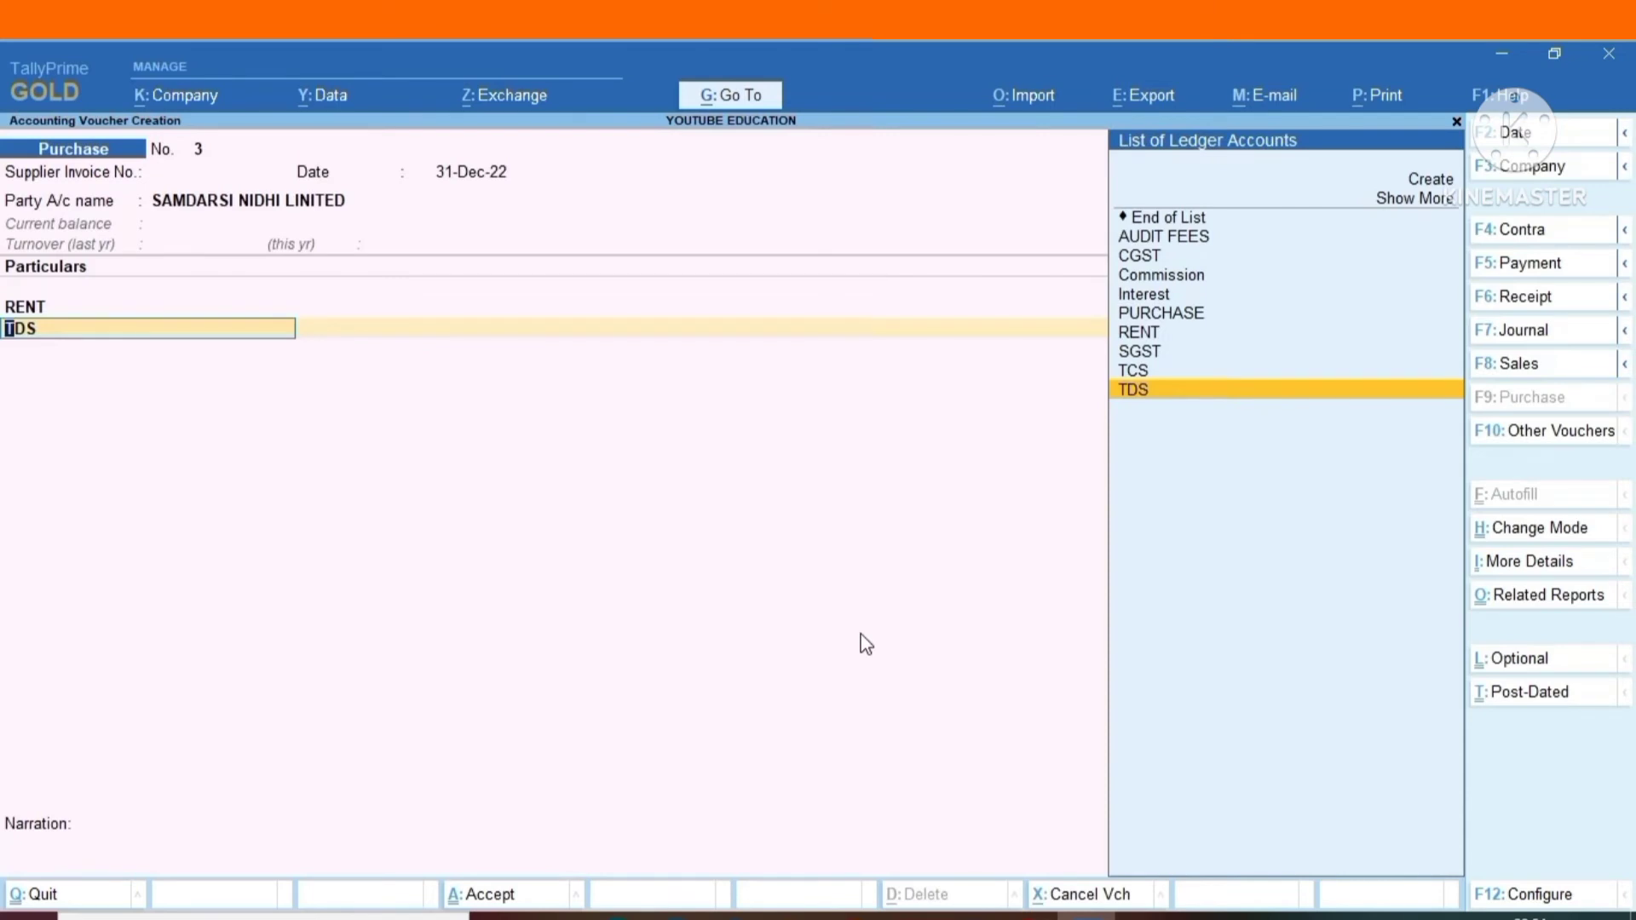
Replace the TDS ledger on the second voucher line with CGST for 27,000.
{"action": "key", "text": "Up"}
{"action": "key", "text": "Up"}
{"action": "key", "text": "Up"}
{"action": "key", "text": "Up"}
{"action": "key", "text": "Up"}
{"action": "key", "text": "Up"}
{"action": "key", "text": "Up"}
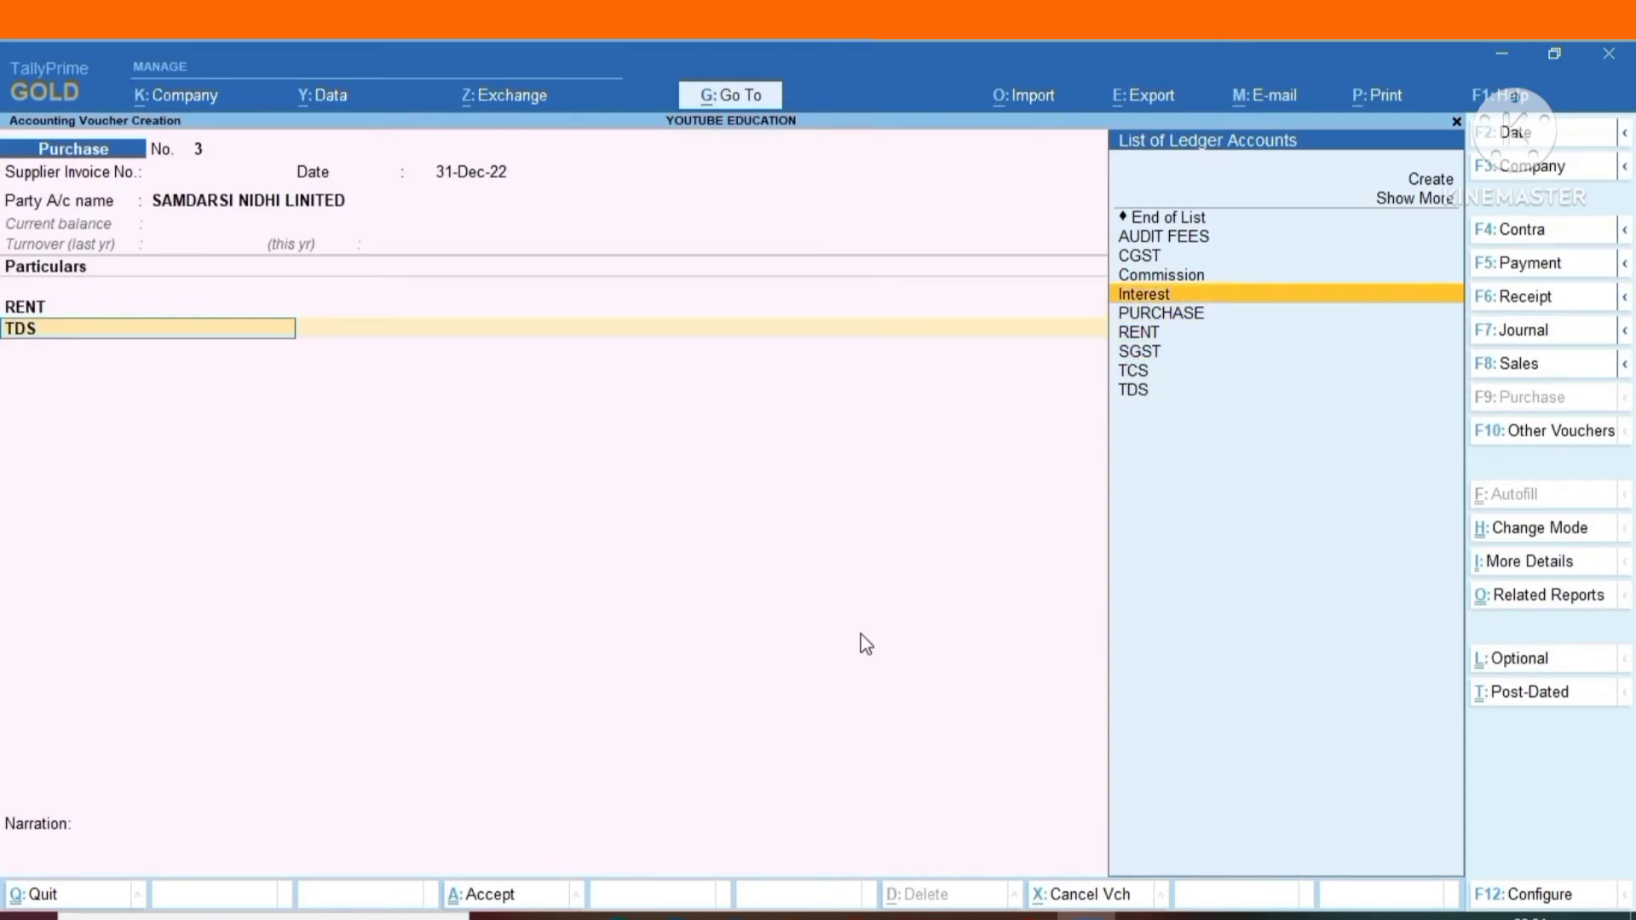
{"action": "key", "text": "Return"}
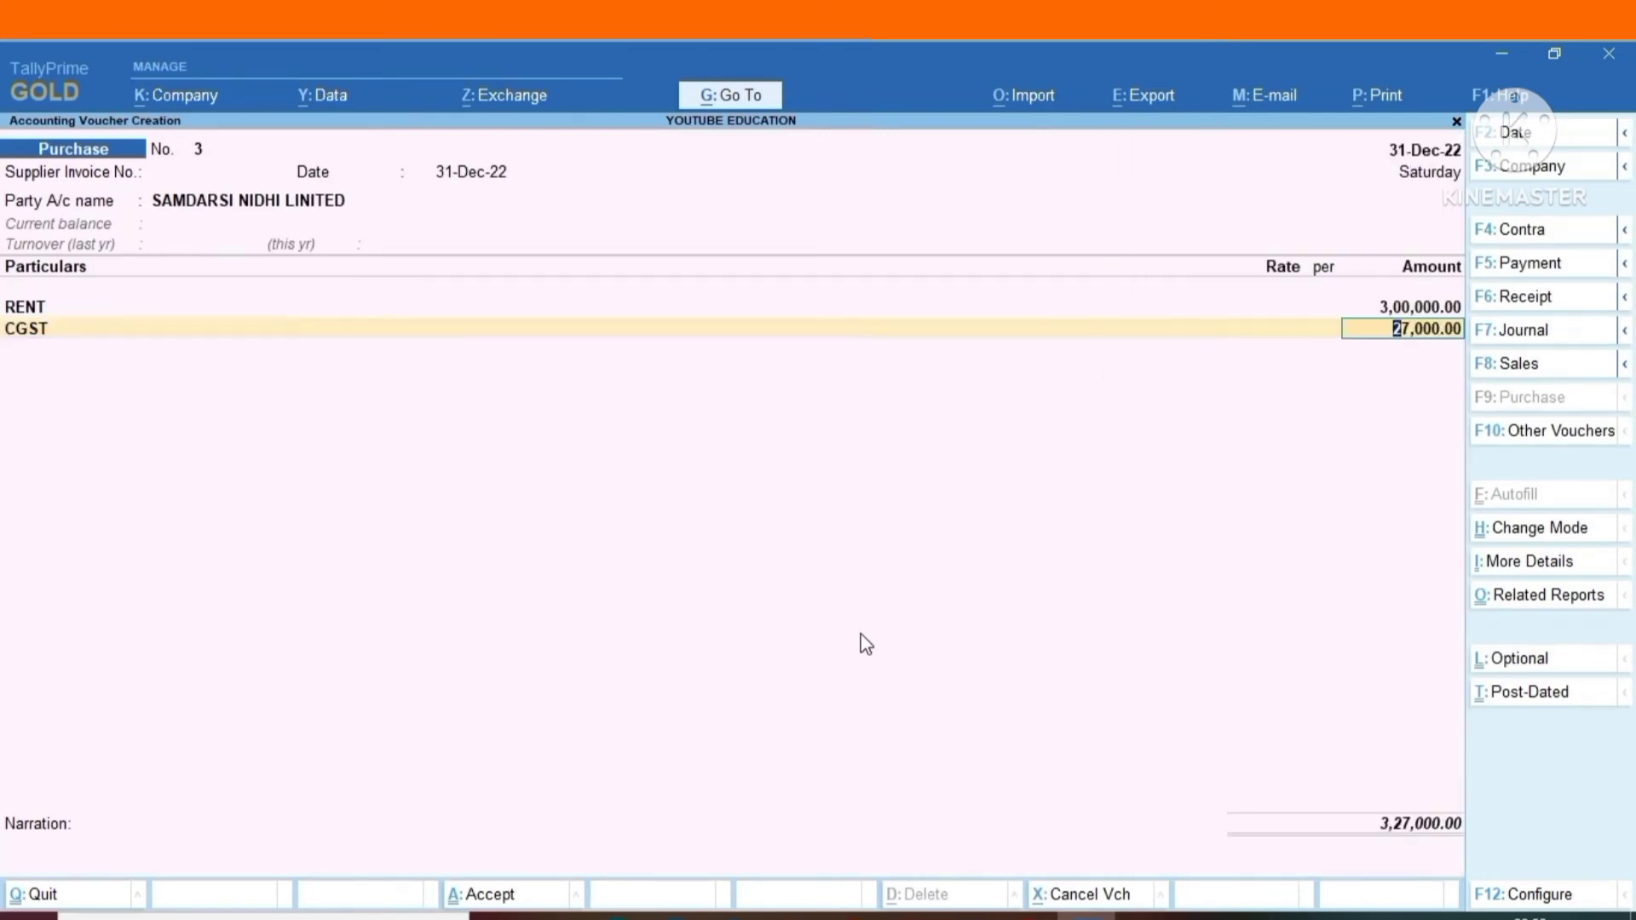
{"action": "key", "text": "Return"}
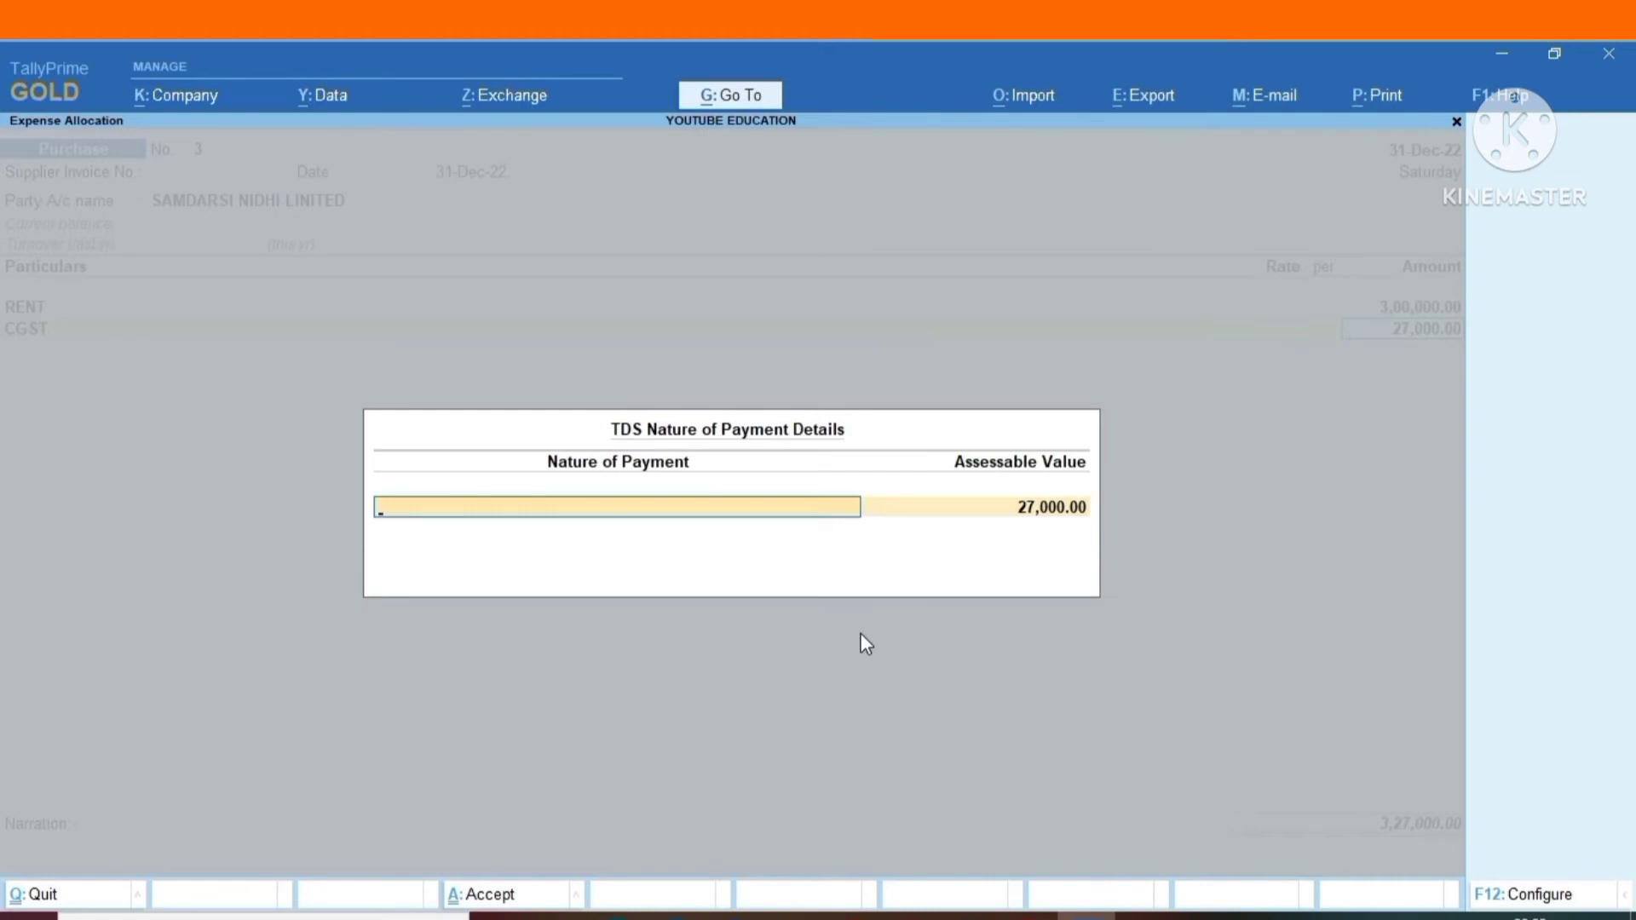
Set the TDS nature of payment for the CGST line to Not Applicable, keeping 27,000 as assessable value.
{"action": "key", "text": "space"}
{"action": "key", "text": "Down"}
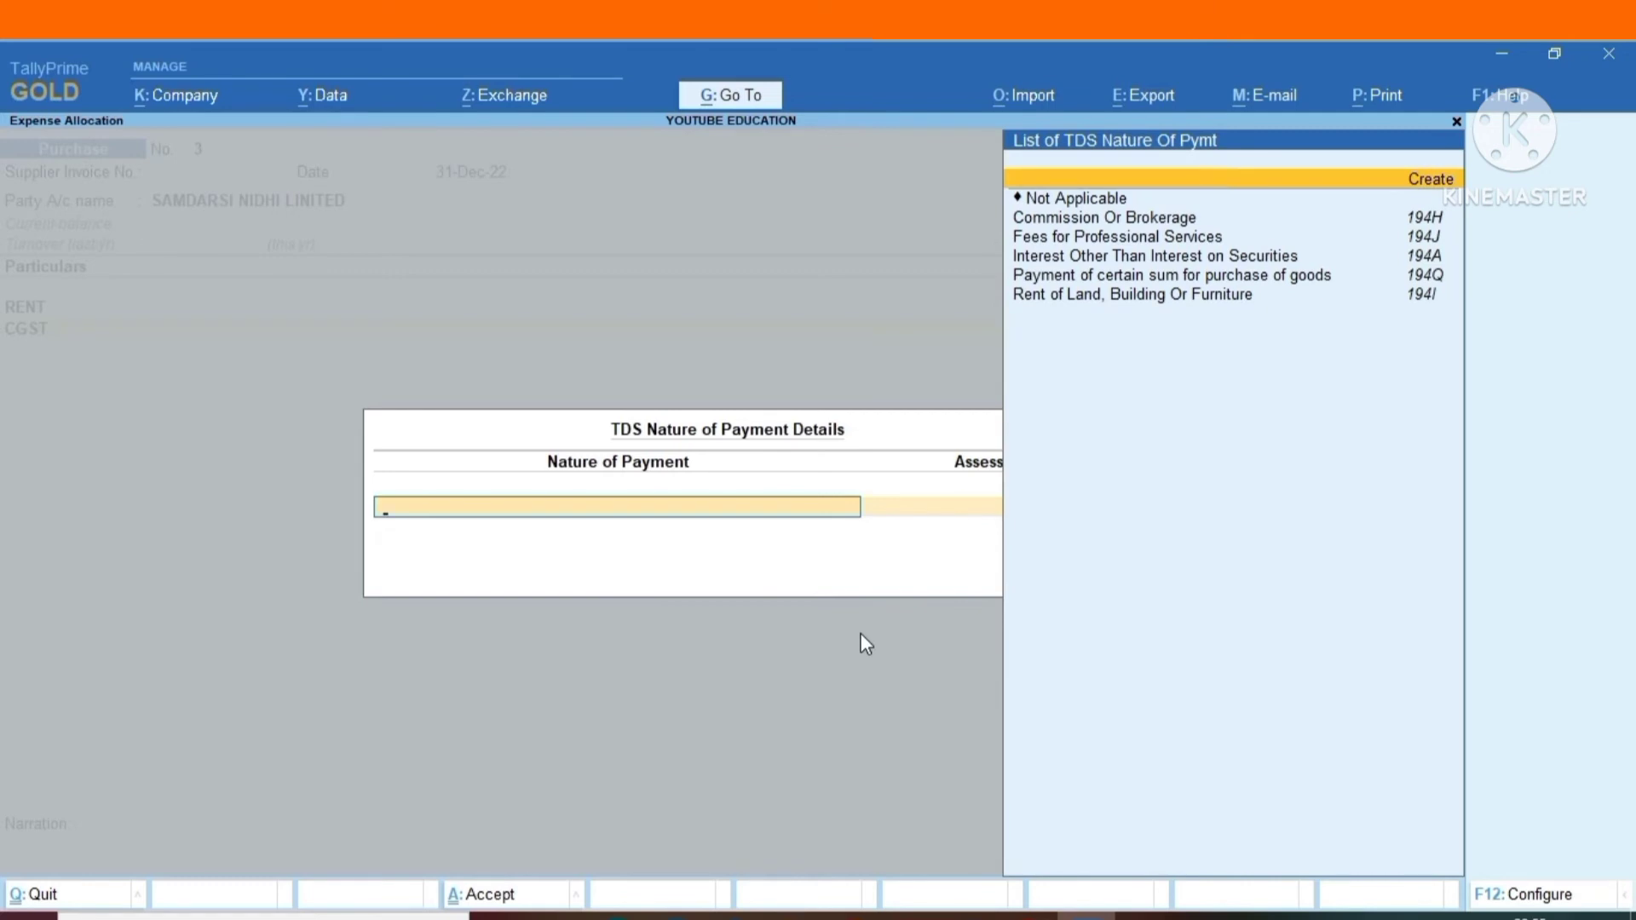
{"action": "key", "text": "Down"}
{"action": "key", "text": "Return"}
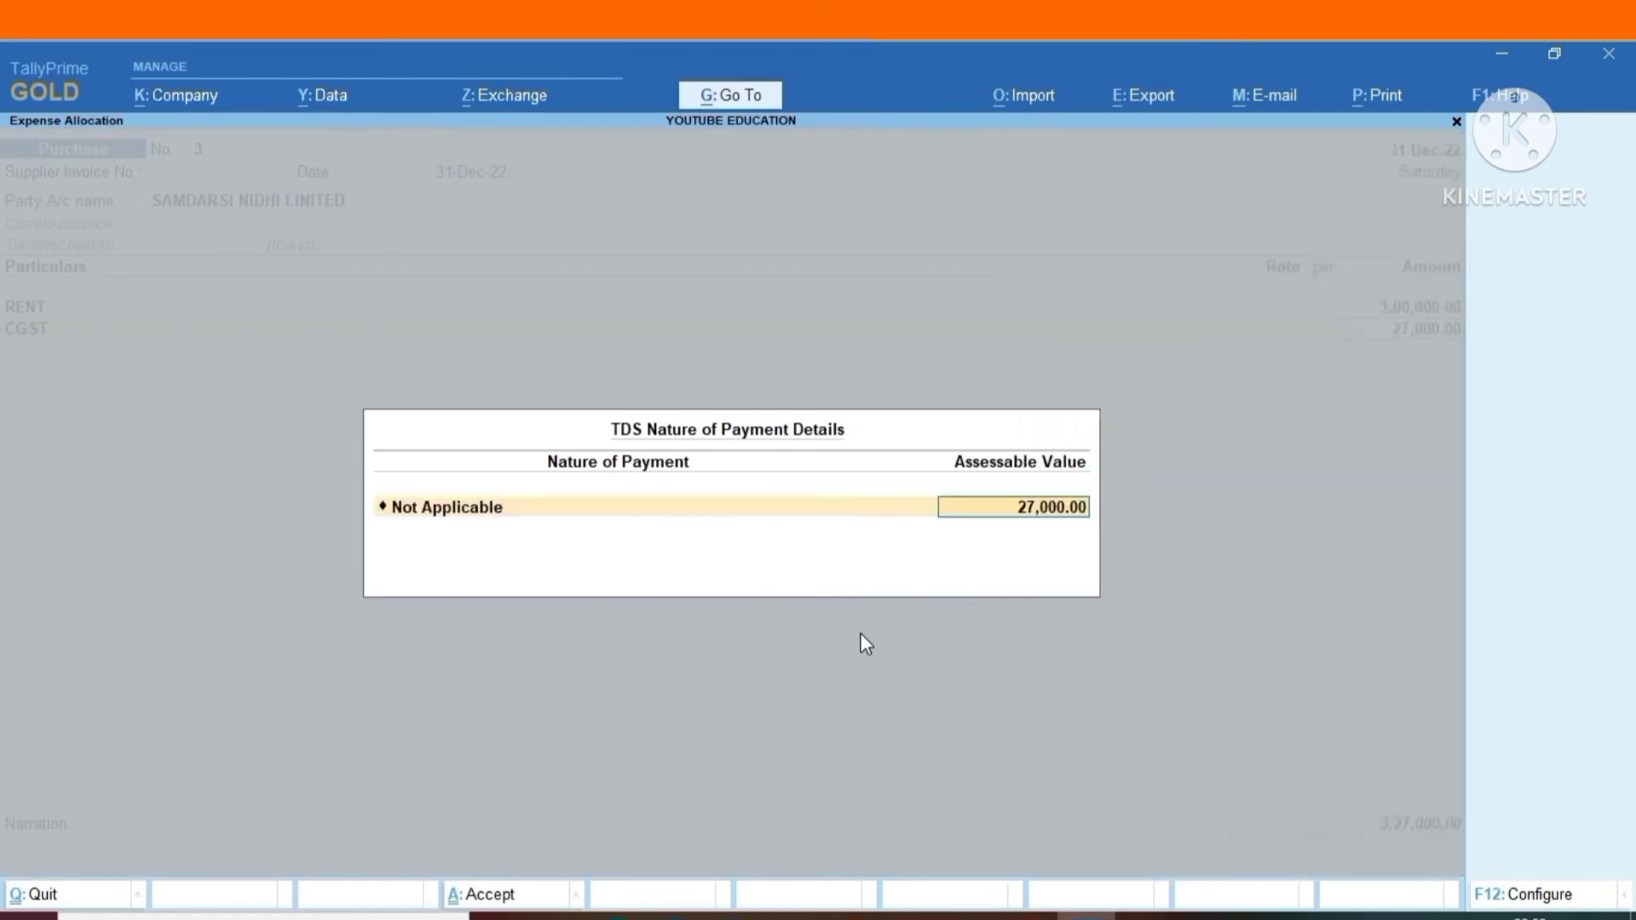
{"action": "key", "text": "Return"}
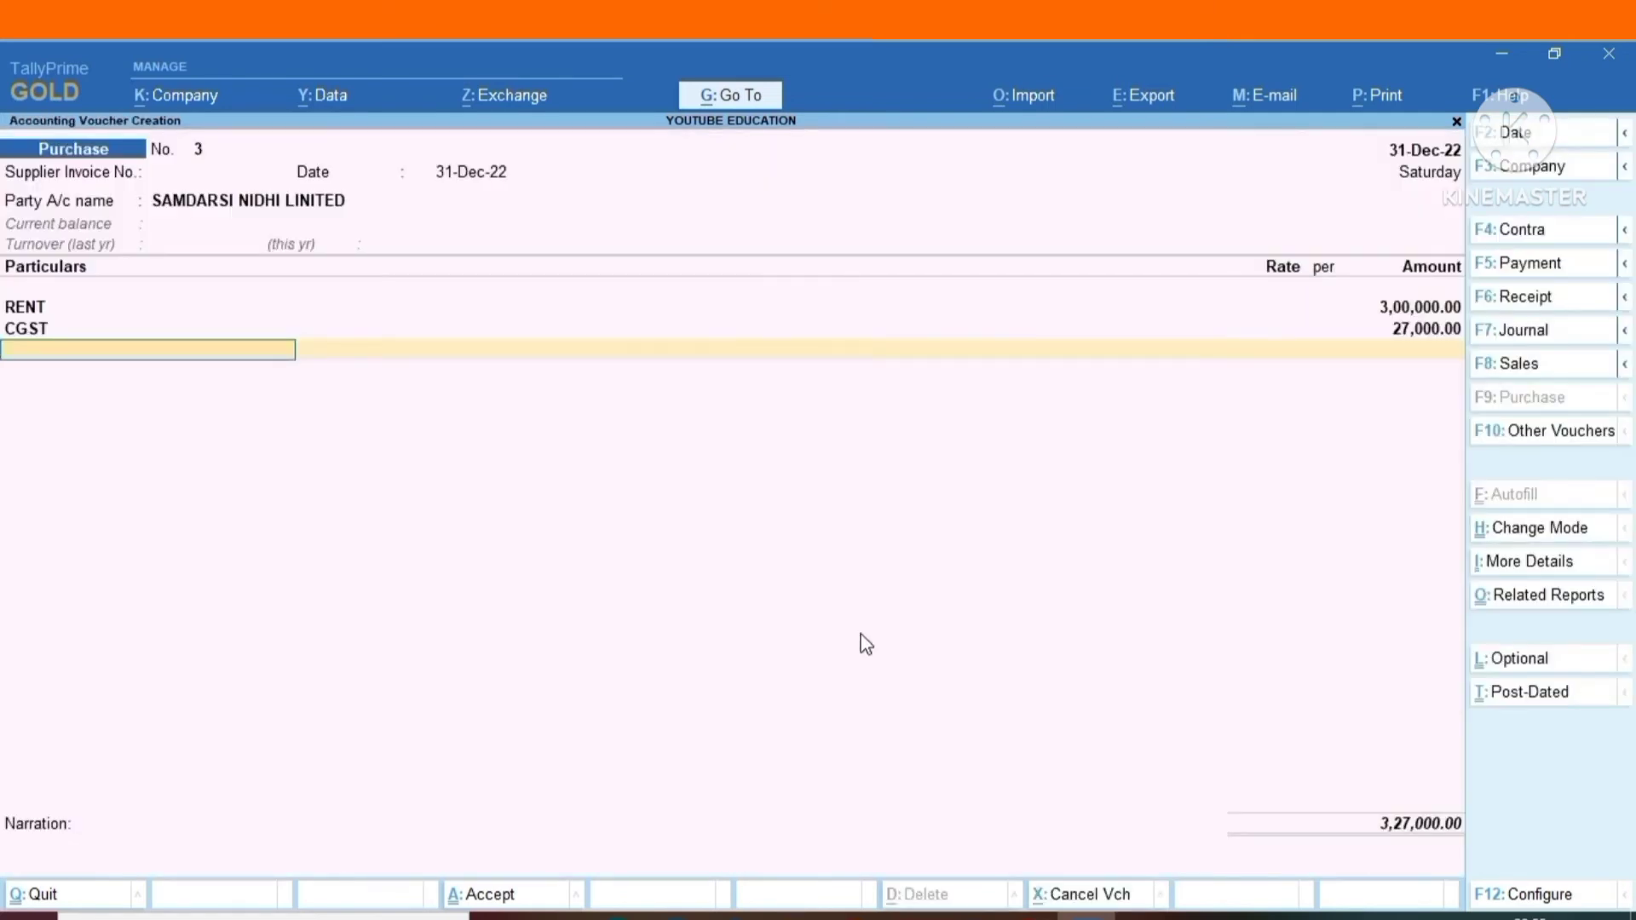
Add an SGST ledger line for 27,000 below CGST.
{"action": "type", "text": "SGS"}
{"action": "key", "text": "Return"}
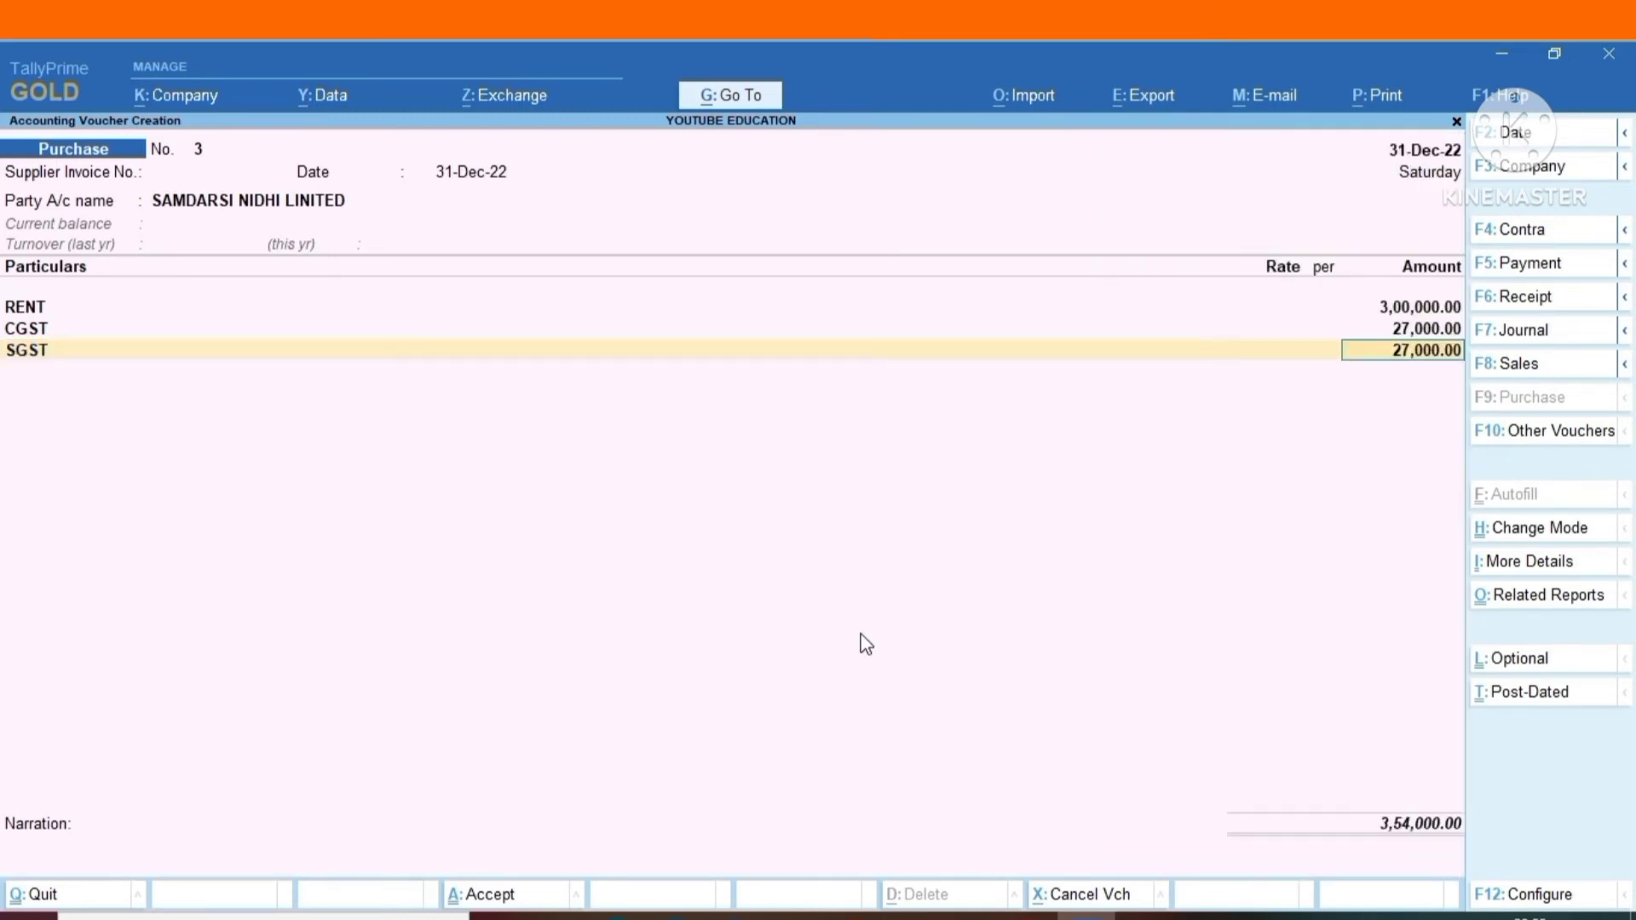
{"action": "key", "text": "Return"}
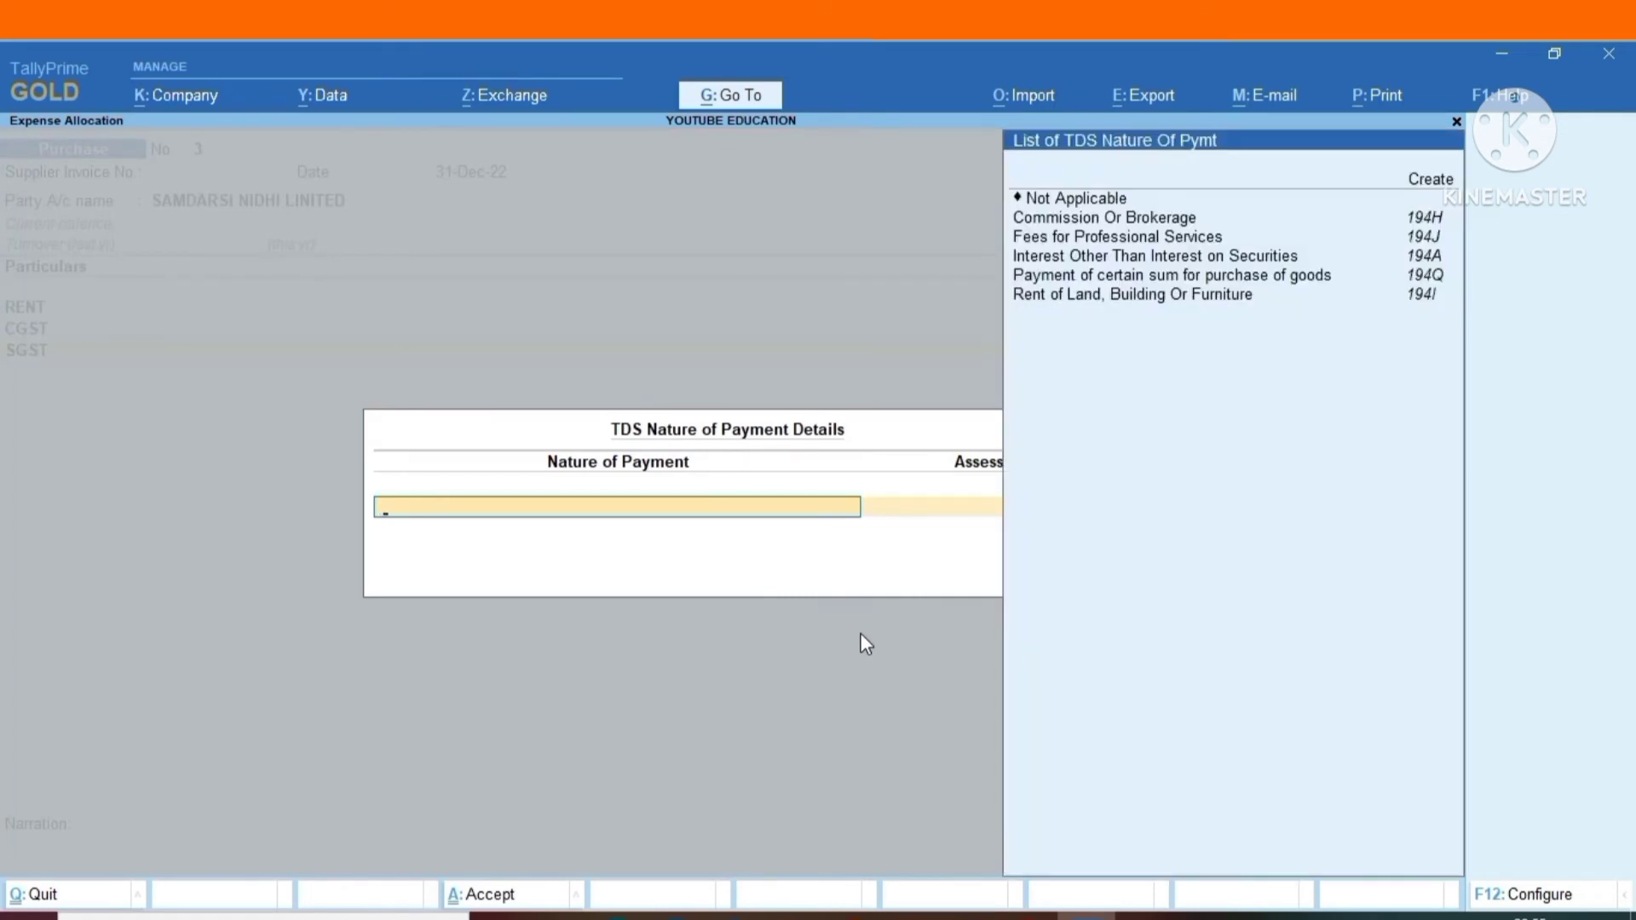
{"action": "key", "text": "Up"}
{"action": "key", "text": "Return"}
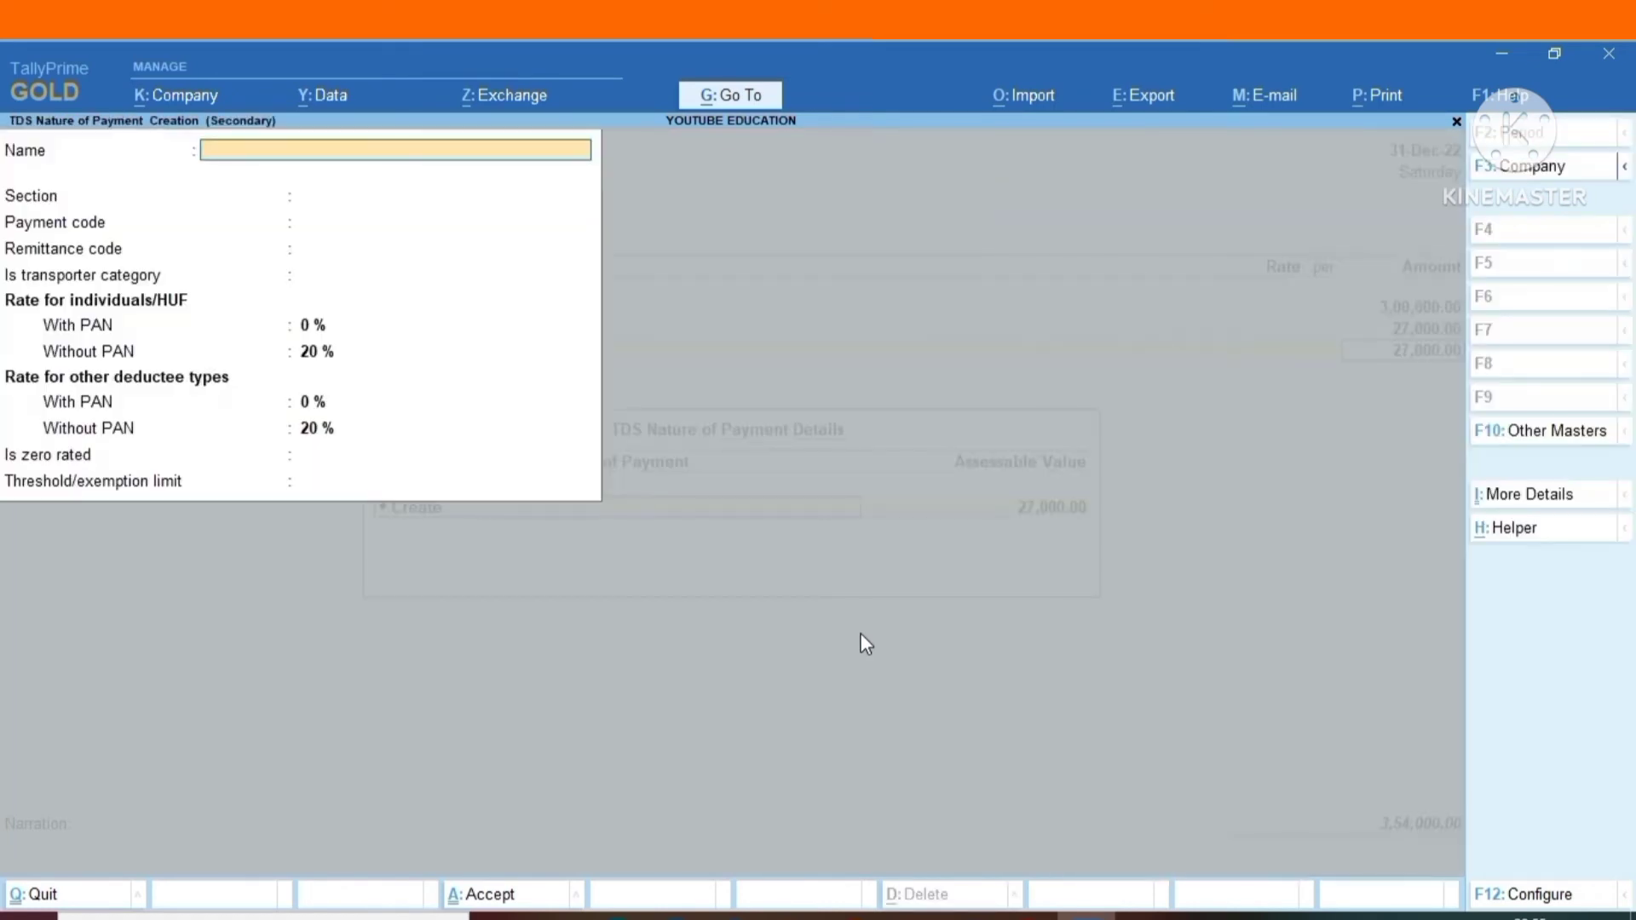
{"action": "key", "text": "Escape"}
Set the TDS nature of payment for the SGST line to Not Applicable and accept its assessable value.
{"action": "key", "text": "Return"}
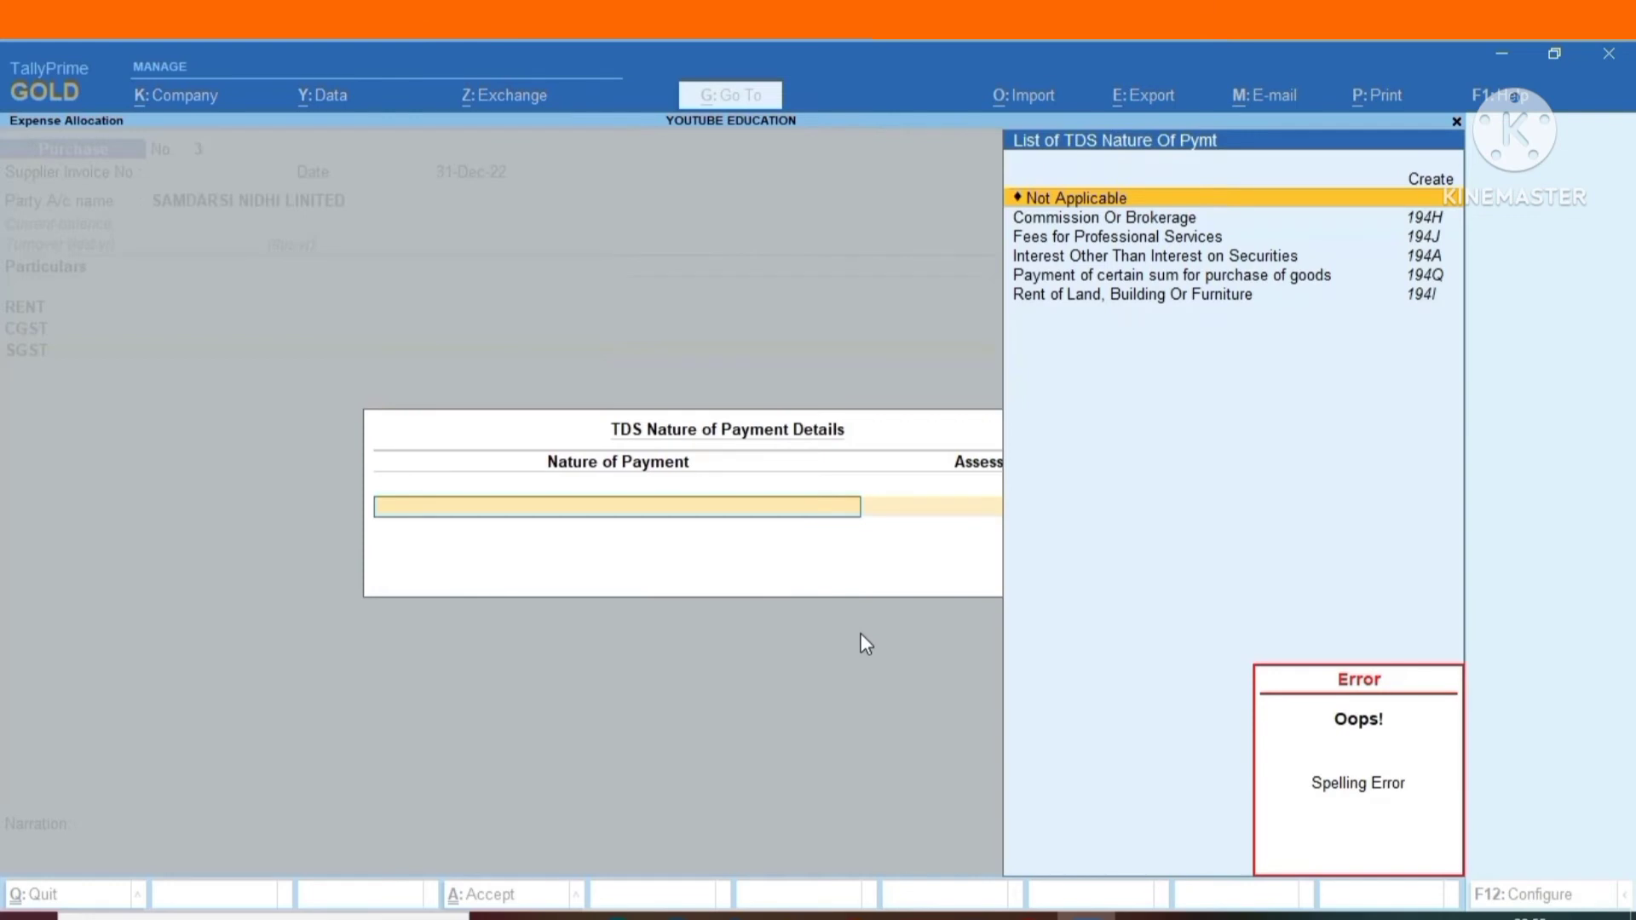
{"action": "key", "text": "Return"}
{"action": "key", "text": "Return"}
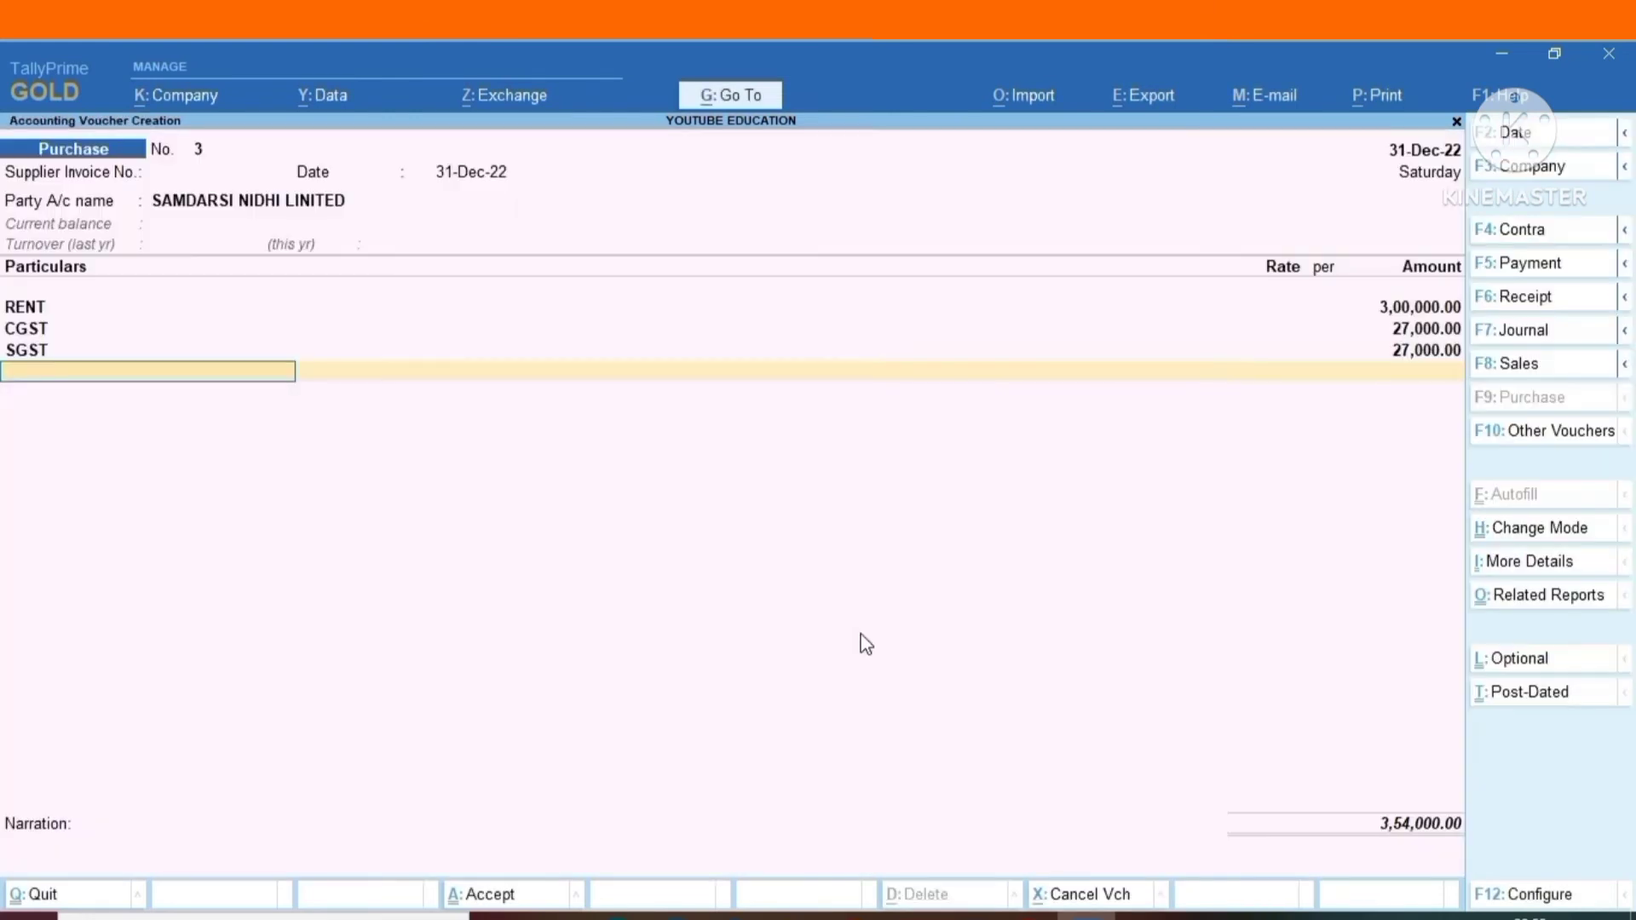
Add the TDS ledger line with a 30,000 deduction below SGST and end the particulars.
{"action": "type", "text": "TDS"}
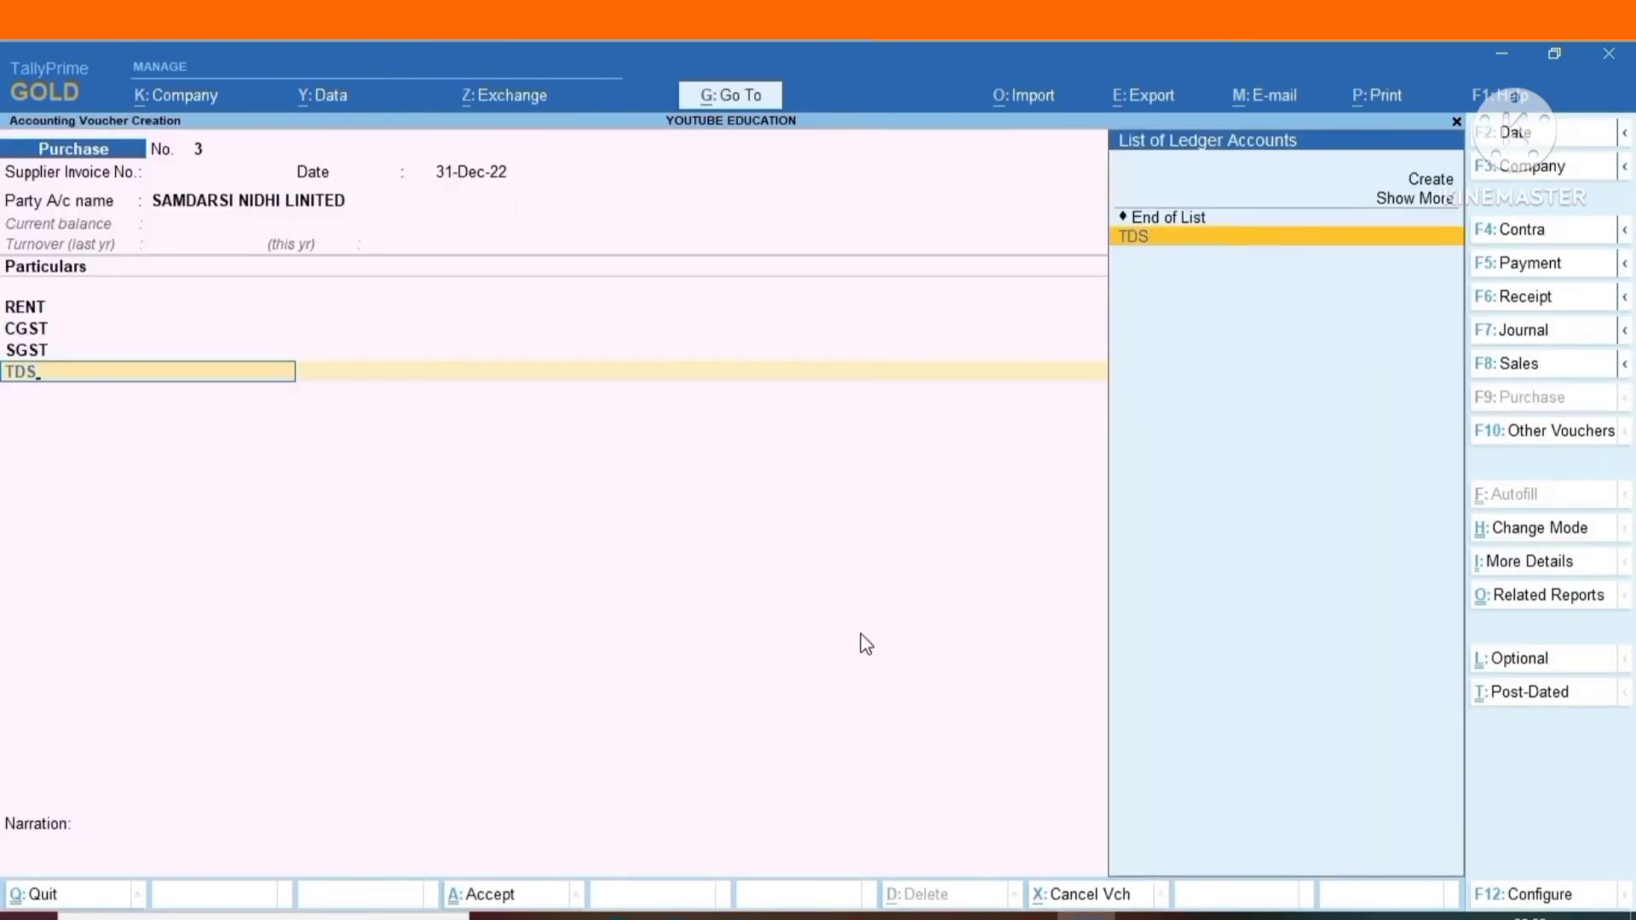
{"action": "key", "text": "Return"}
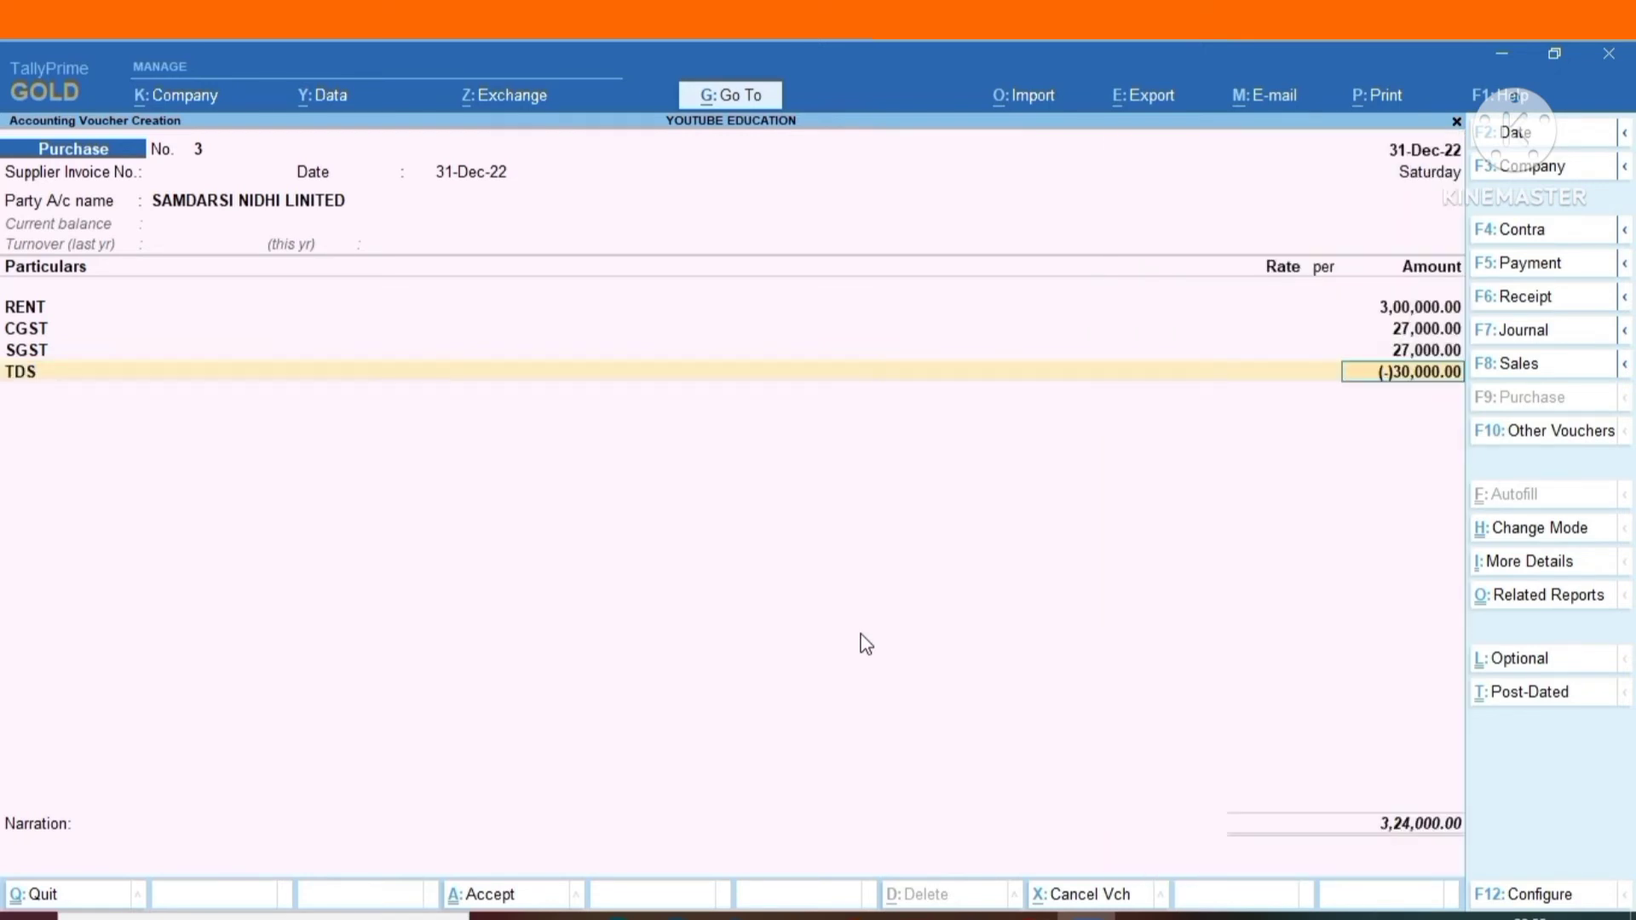
{"action": "key", "text": "Return"}
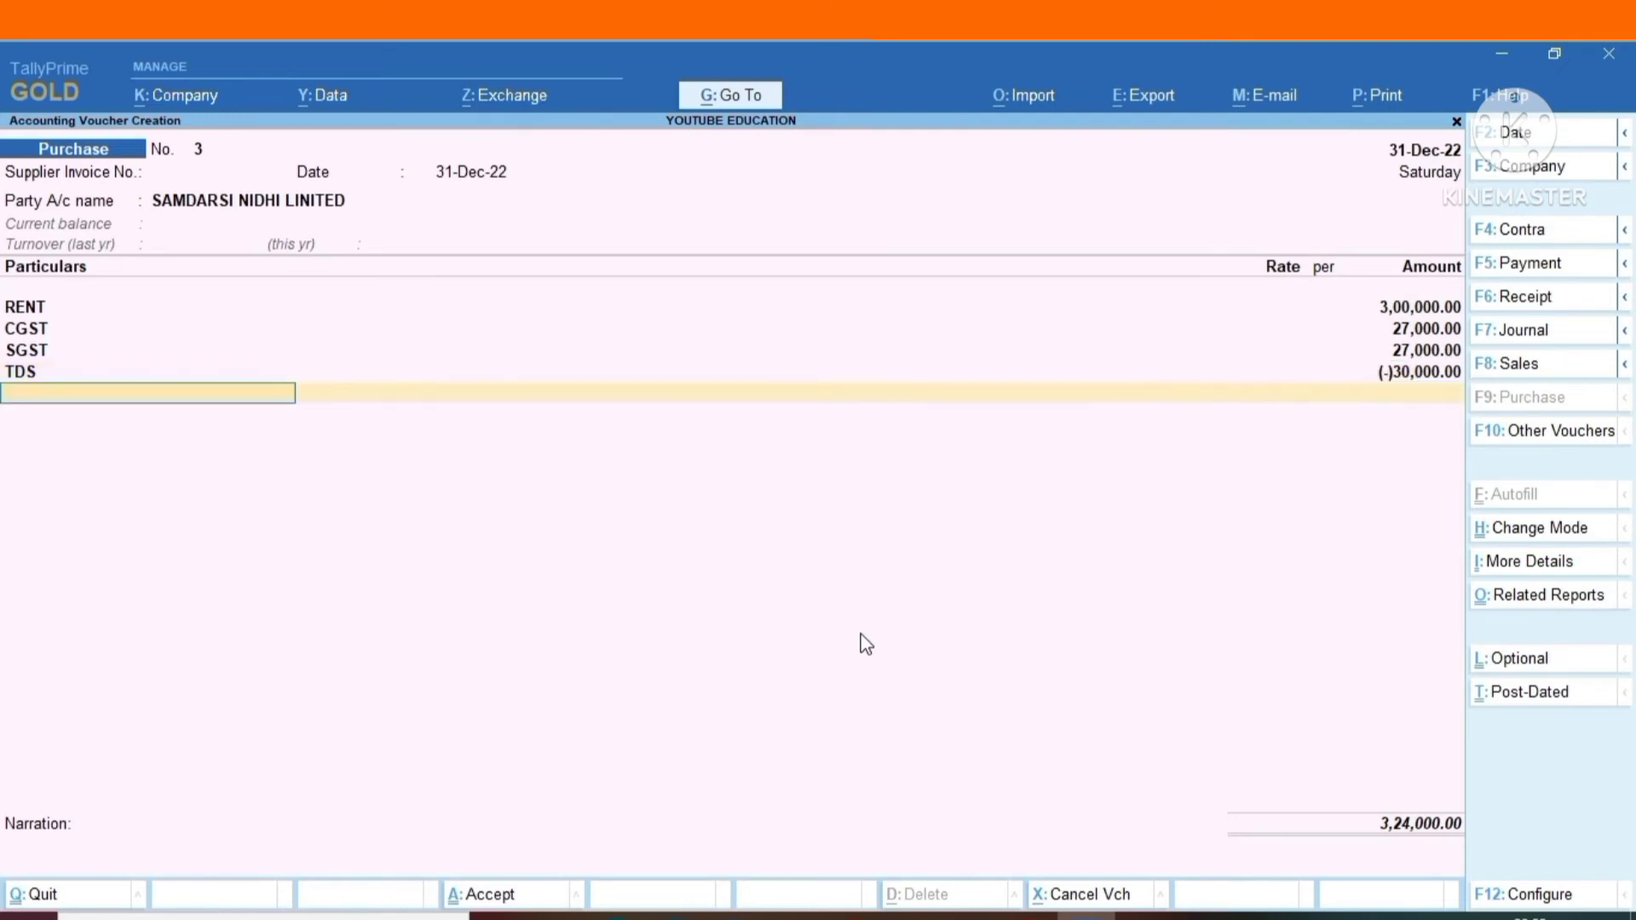
{"action": "key", "text": "Return"}
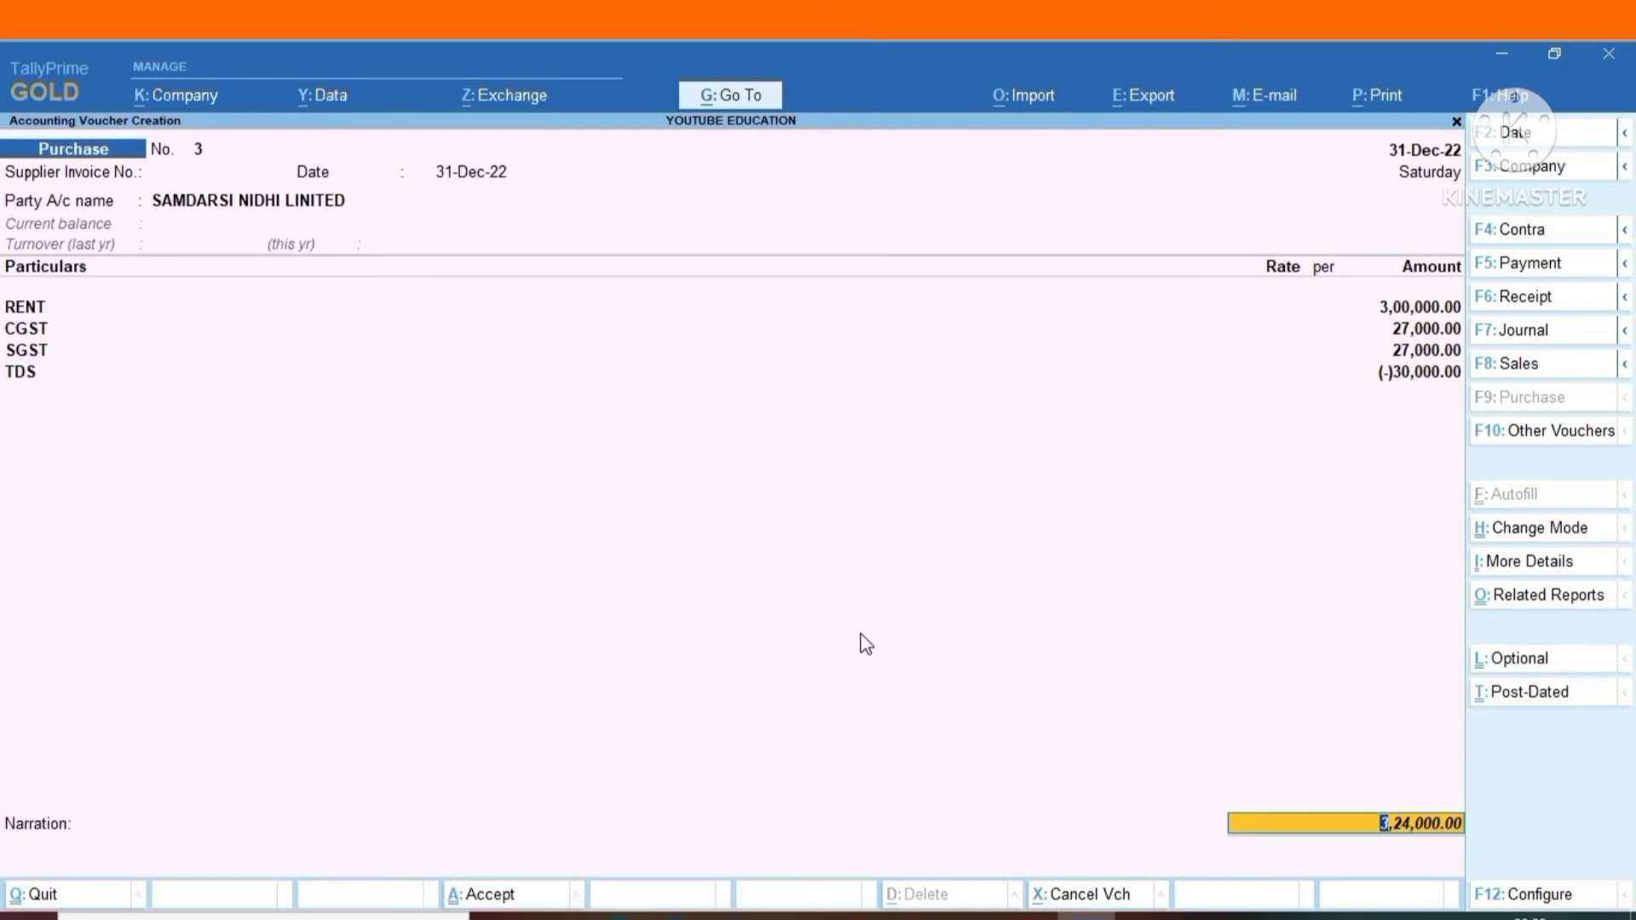
Accept the bill-wise New Ref 3 entries of 3,54,000 Cr and 30,000 Dr, and save the rent purchase voucher.
{"action": "key", "text": "Return"}
{"action": "key", "text": "Return"}
{"action": "key", "text": "Return"}
{"action": "key", "text": "Return"}
{"action": "key", "text": "Return"}
{"action": "key", "text": "Return"}
{"action": "key", "text": "Return"}
{"action": "key", "text": "Return"}
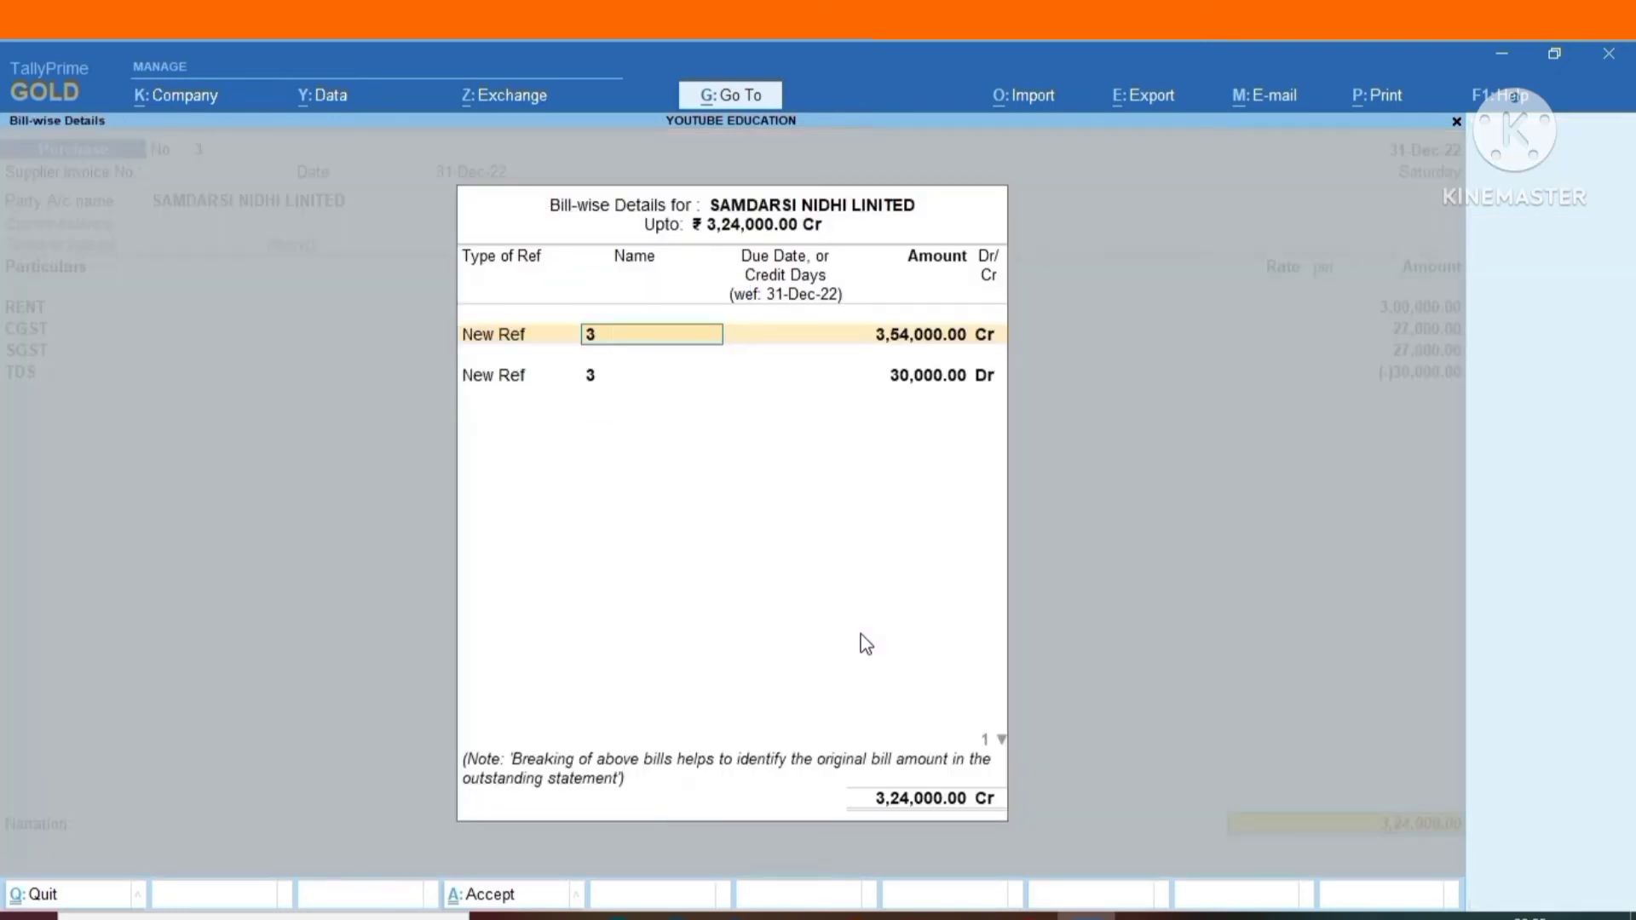
{"action": "key", "text": "Return"}
{"action": "key", "text": "Return"}
{"action": "key", "text": "Return"}
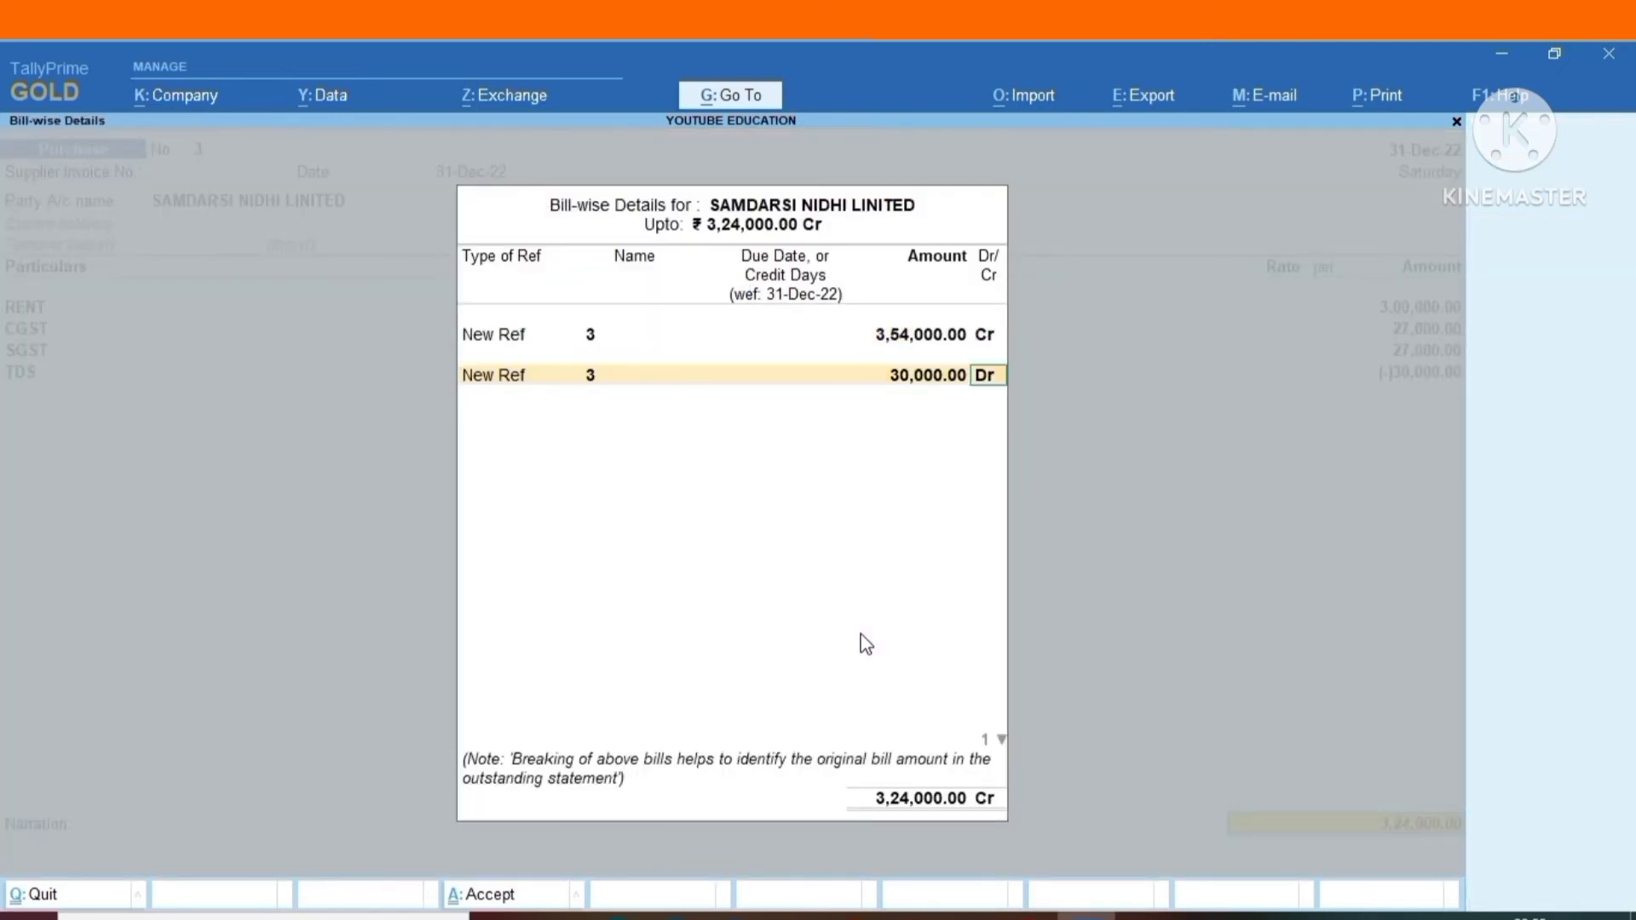
{"action": "key", "text": "Return"}
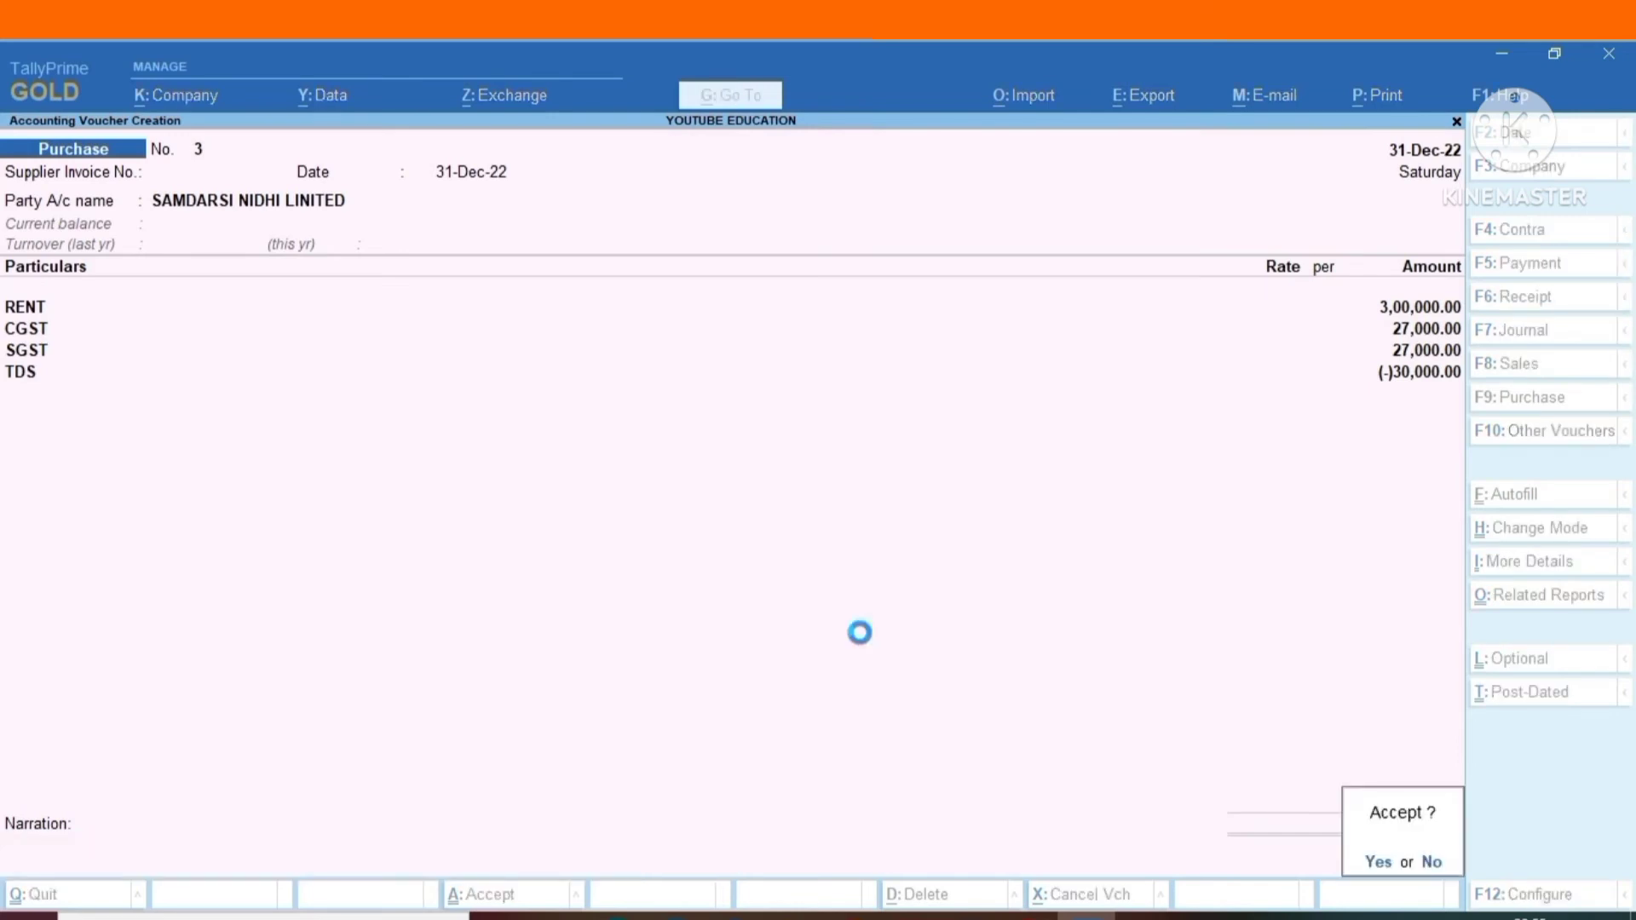
{"action": "key", "text": "Return"}
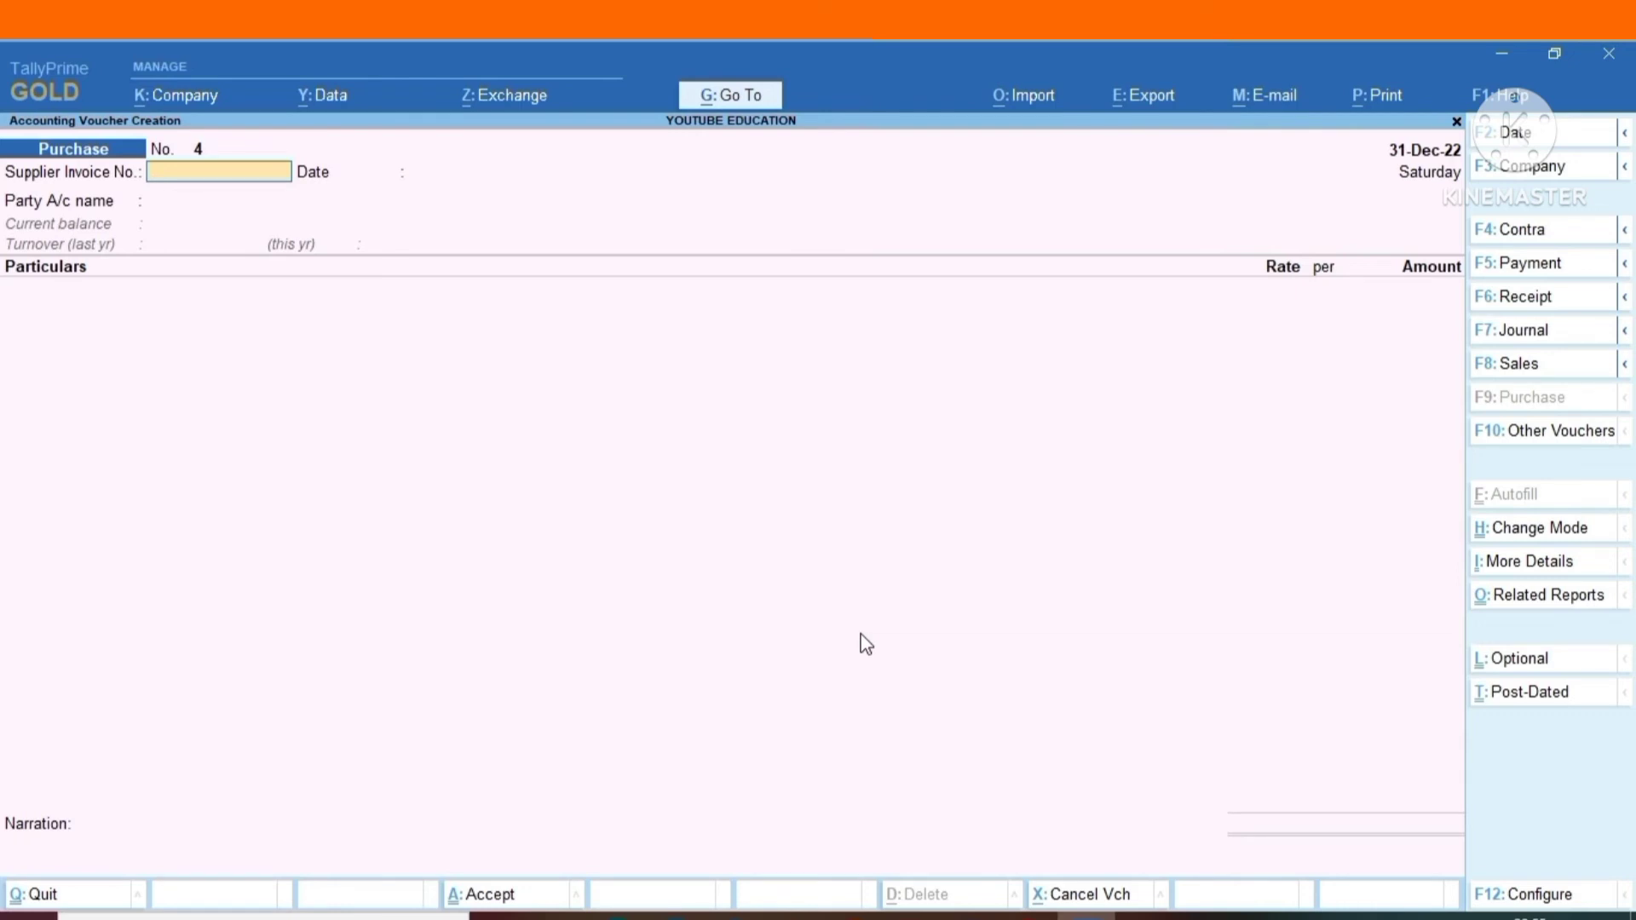
Give the new purchase voucher supplier invoice number AUDIT dated 31-Dec-22 and choose the individual listed directly below Cash as the party.
{"action": "type", "text": "AUDIT"}
{"action": "key", "text": "Return"}
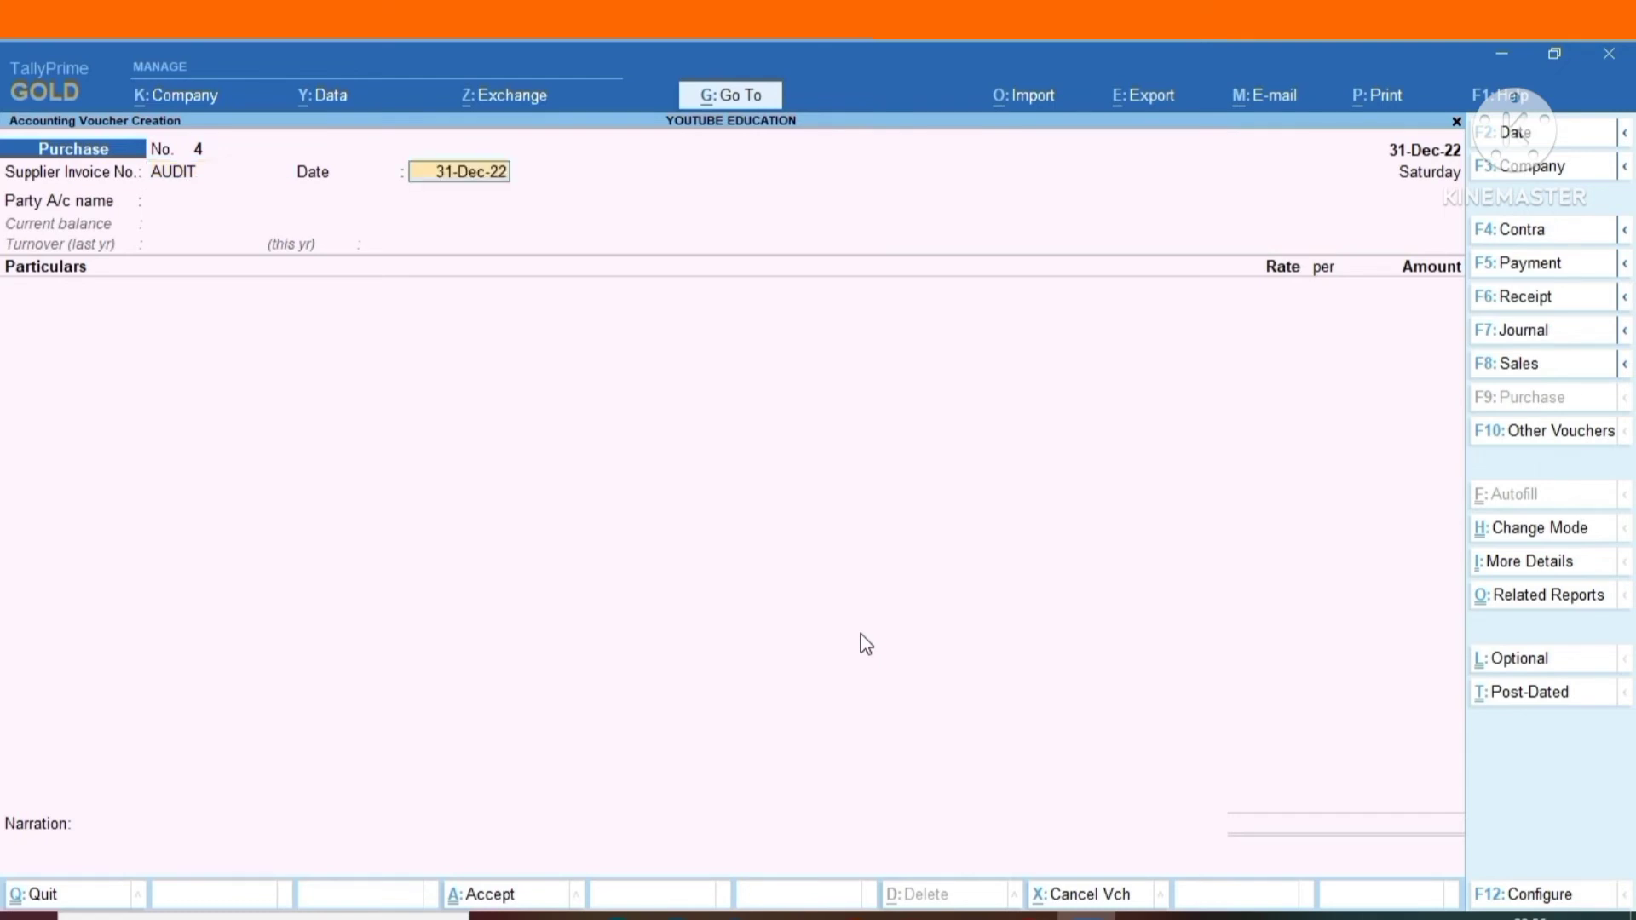
{"action": "key", "text": "Return"}
{"action": "key", "text": "Down"}
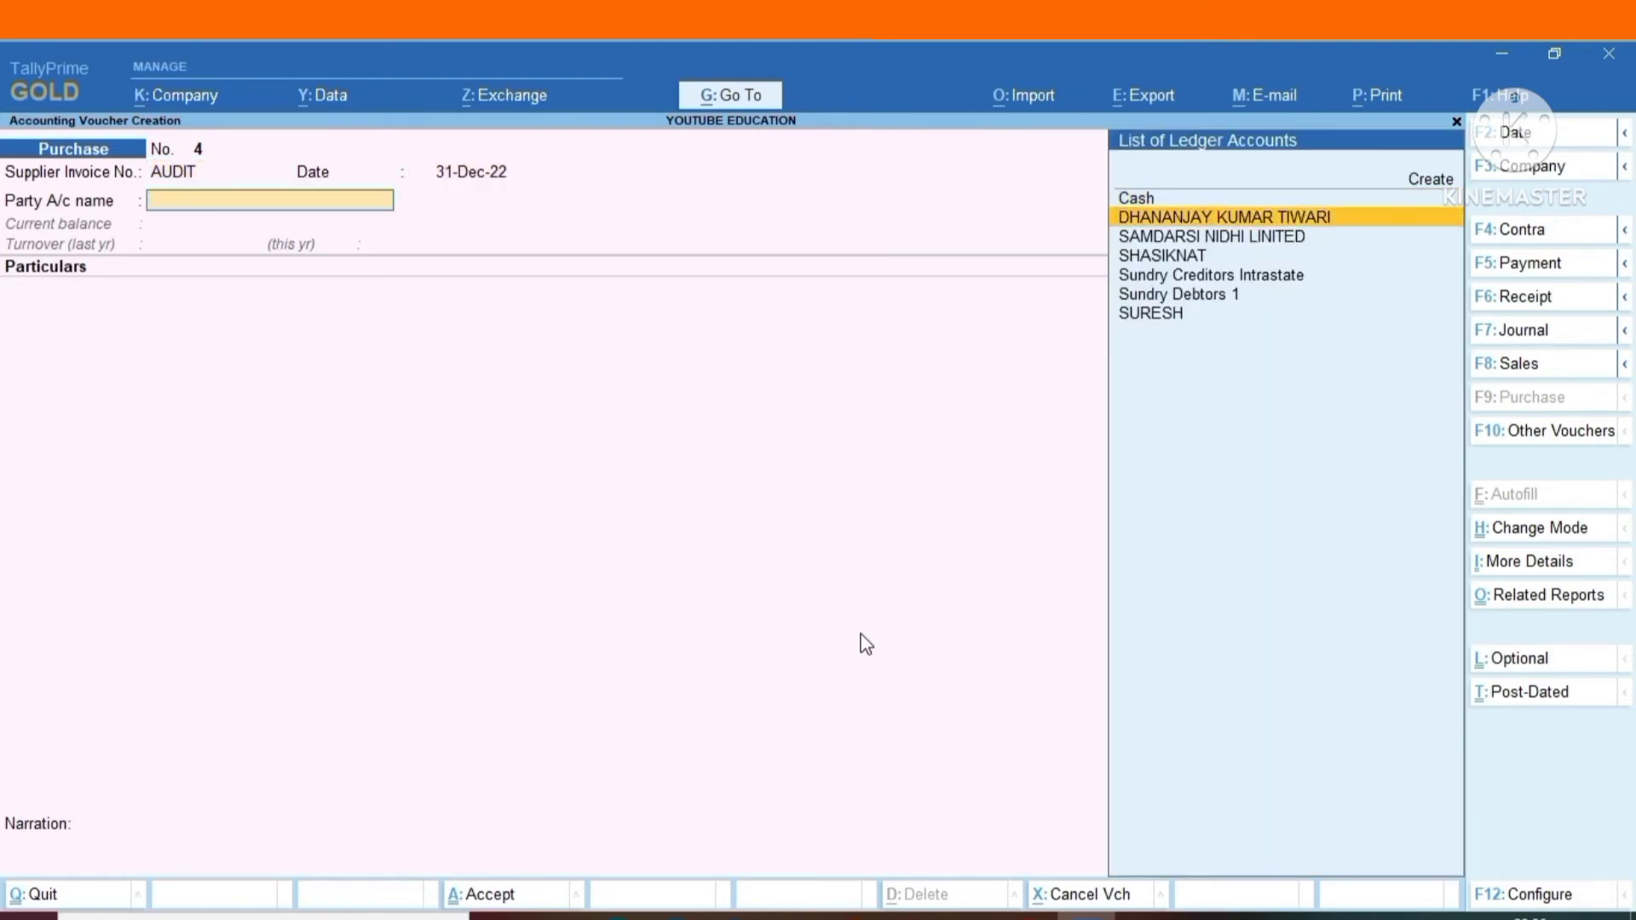
{"action": "key", "text": "Return"}
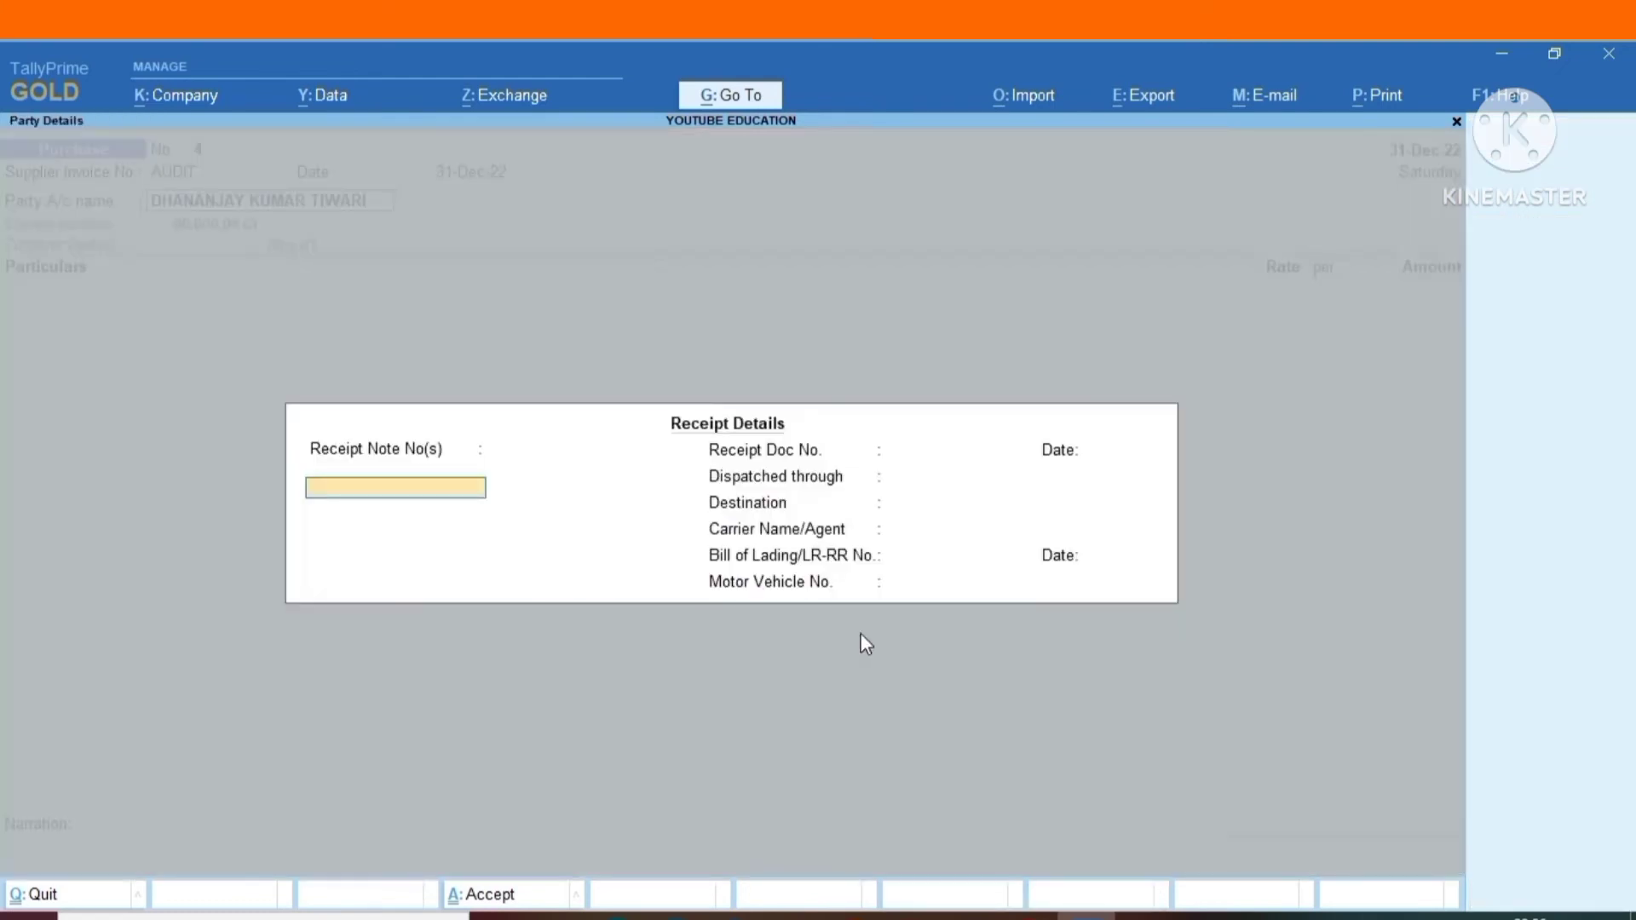
Leave the receipt details blank and accept the party details unchanged for the AUDIT purchase voucher.
{"action": "key", "text": "Return"}
{"action": "key", "text": "Return"}
{"action": "key", "text": "Return"}
{"action": "key", "text": "Return"}
{"action": "key", "text": "Return"}
{"action": "key", "text": "Return"}
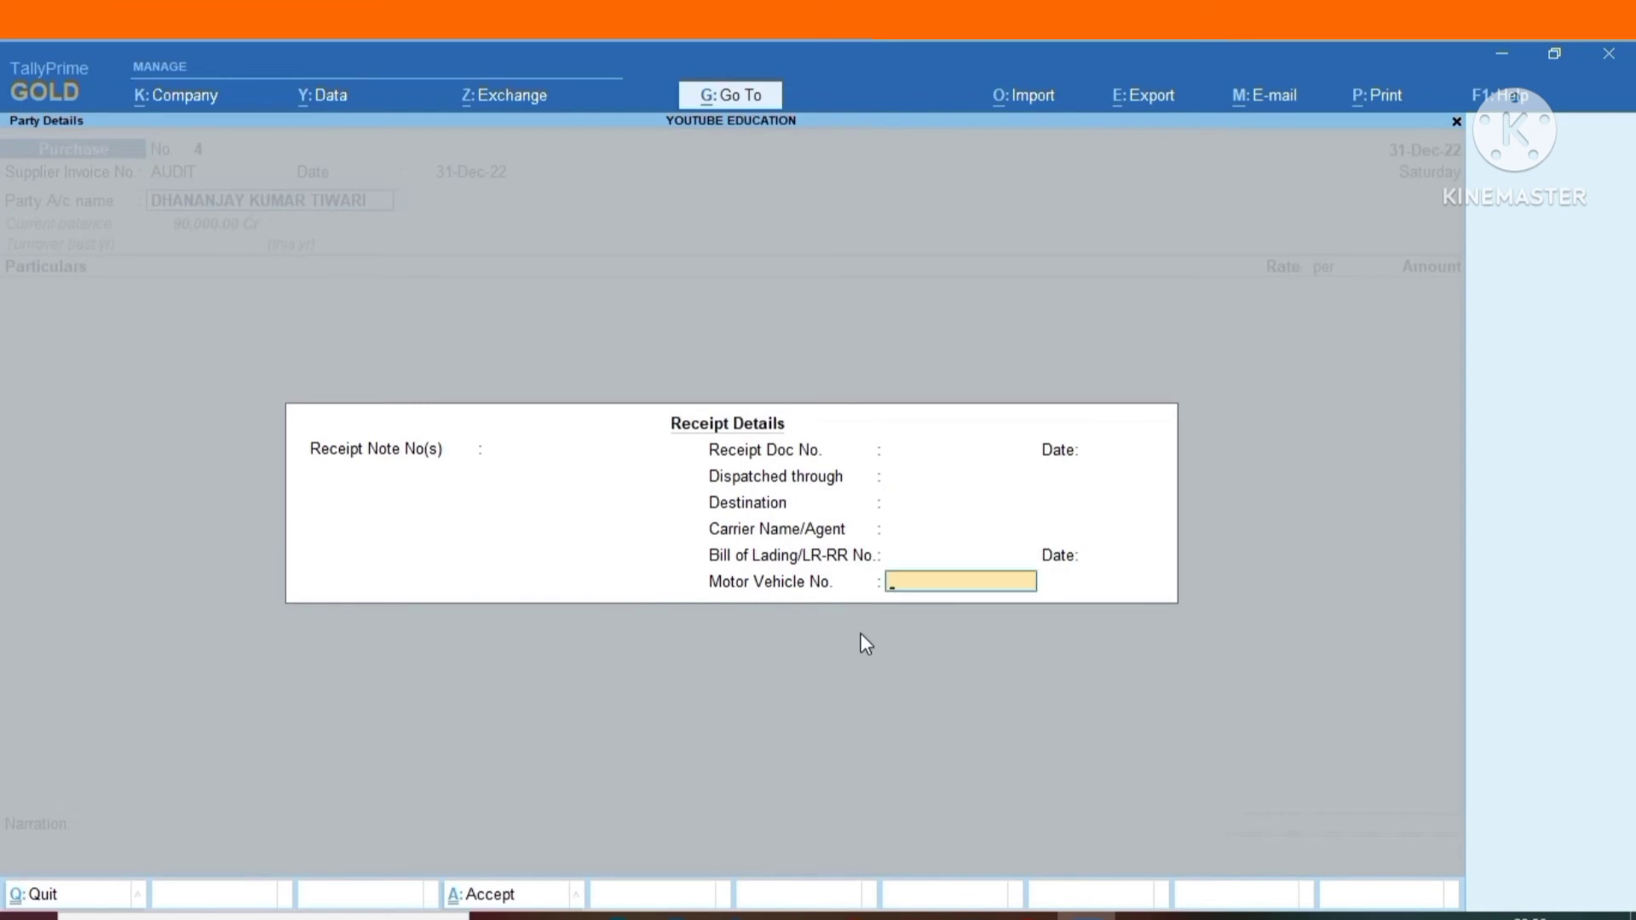
{"action": "key", "text": "Return"}
{"action": "key", "text": "Return"}
{"action": "key", "text": "Return"}
{"action": "key", "text": "Return"}
{"action": "key", "text": "Return"}
{"action": "key", "text": "Return"}
{"action": "key", "text": "Return"}
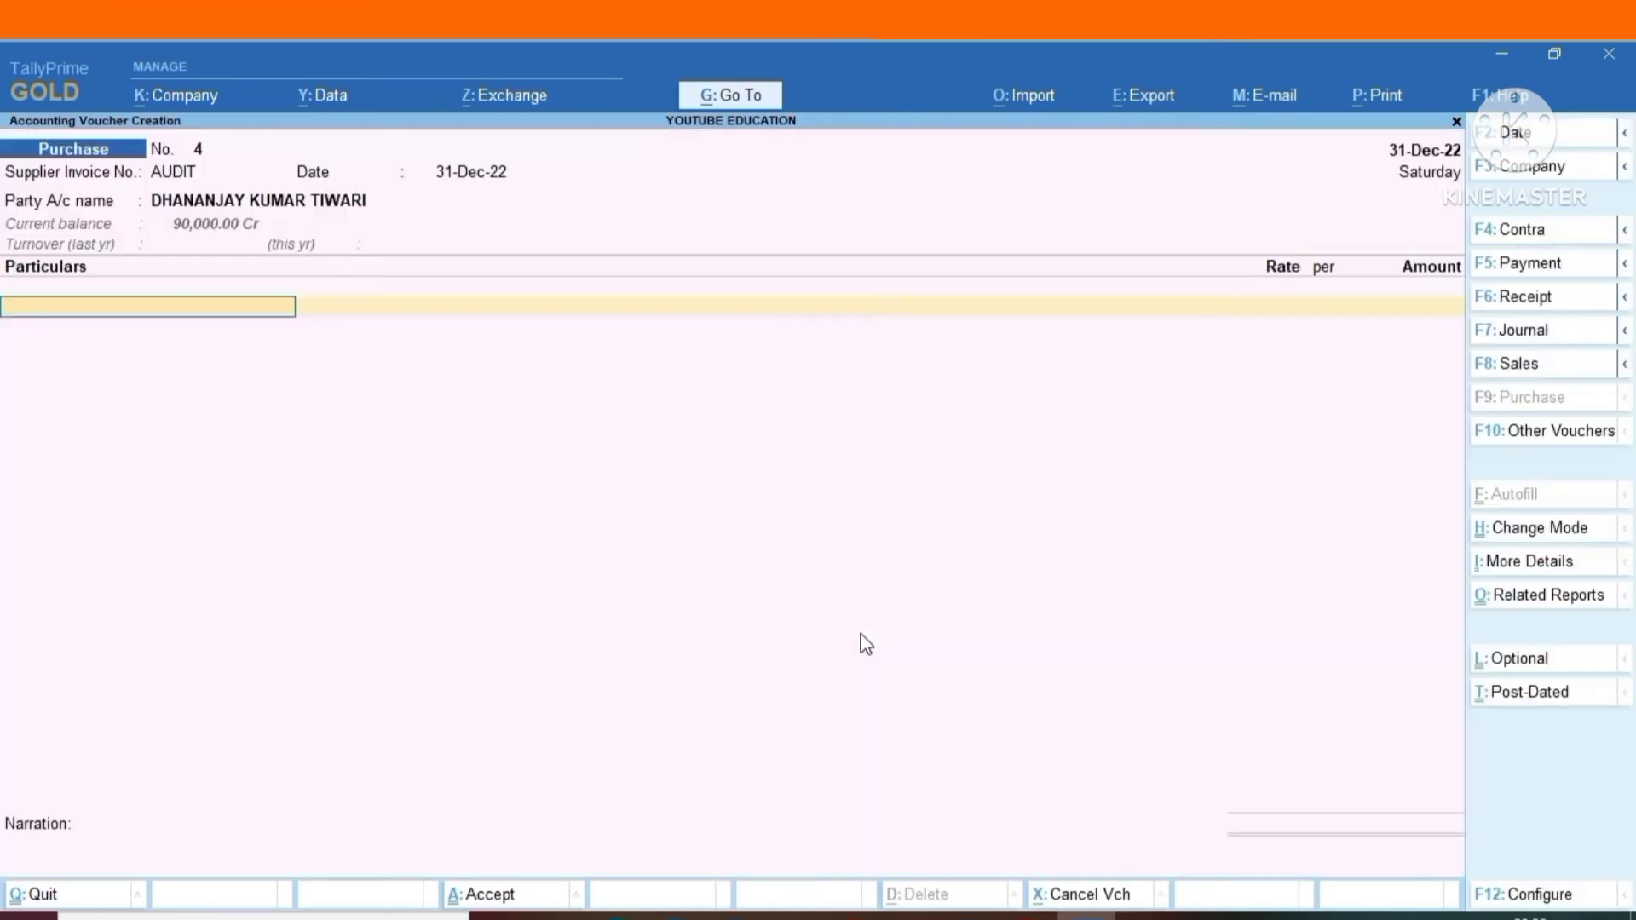
Add the AUDIT FEES ledger to the voucher with an amount of 2,00,000.
{"action": "type", "text": "AU"}
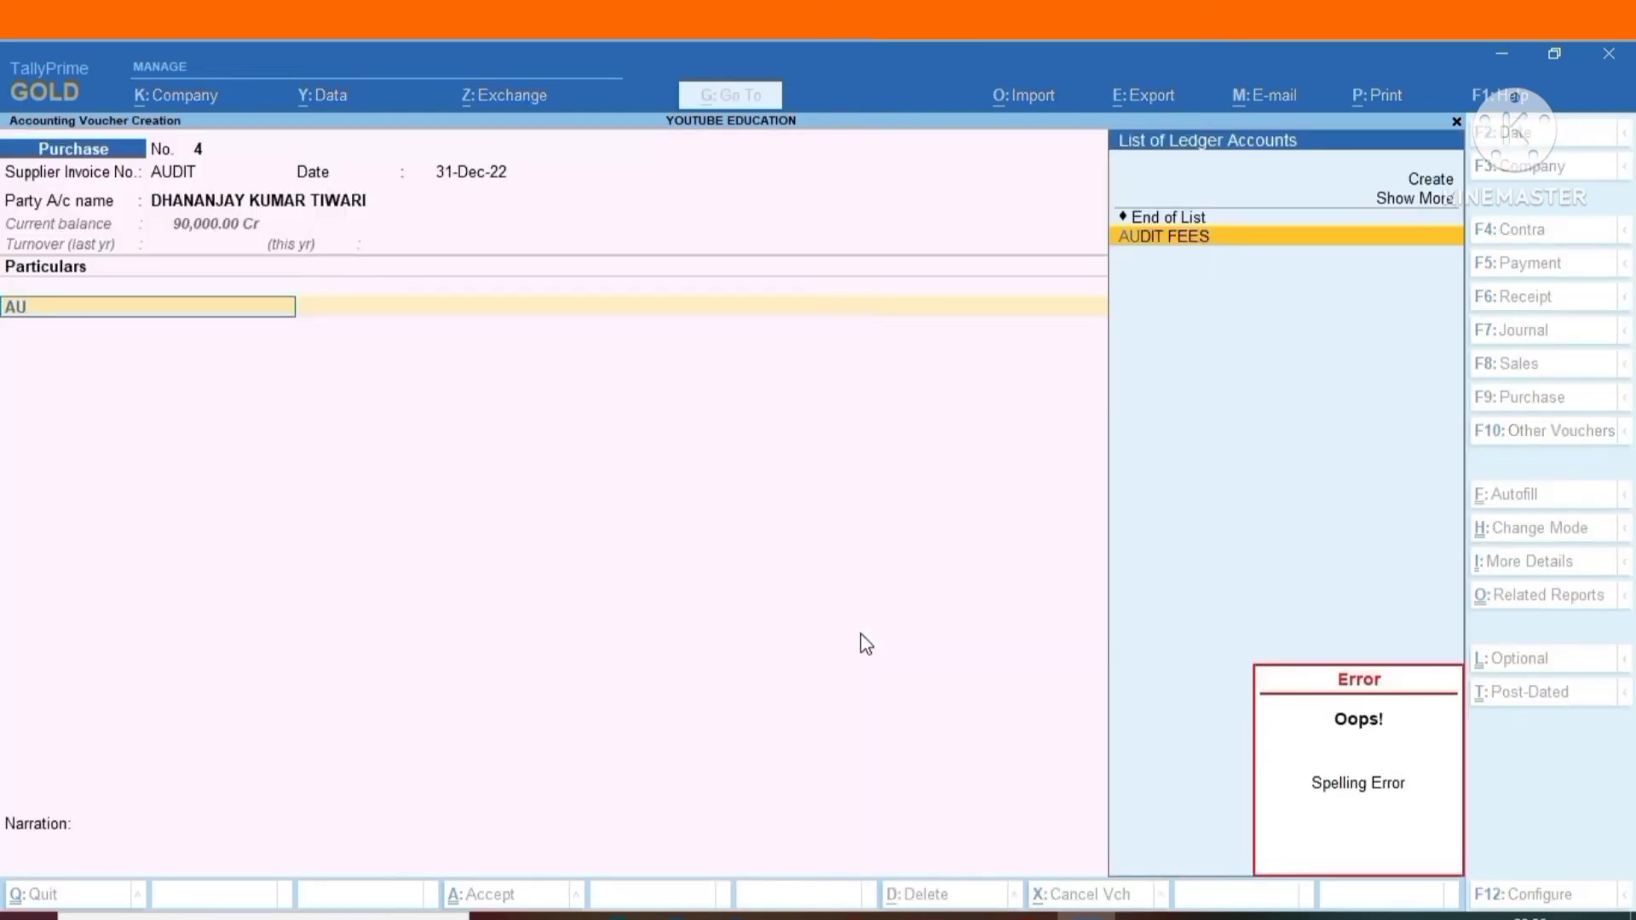
{"action": "key", "text": "Return"}
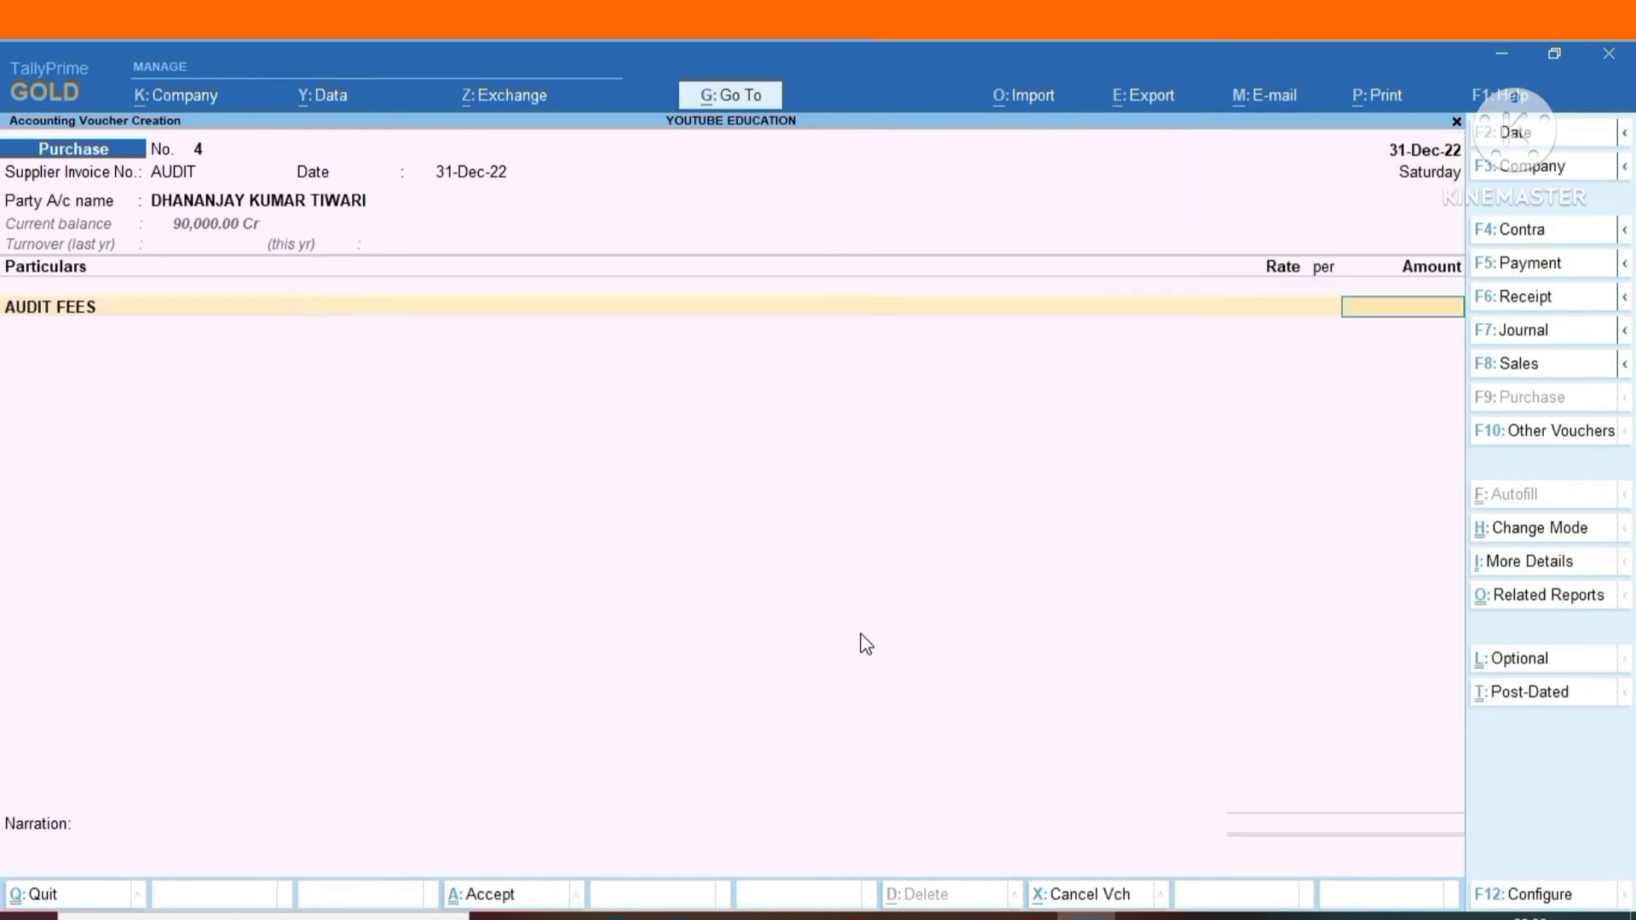
{"action": "type", "text": "200000"}
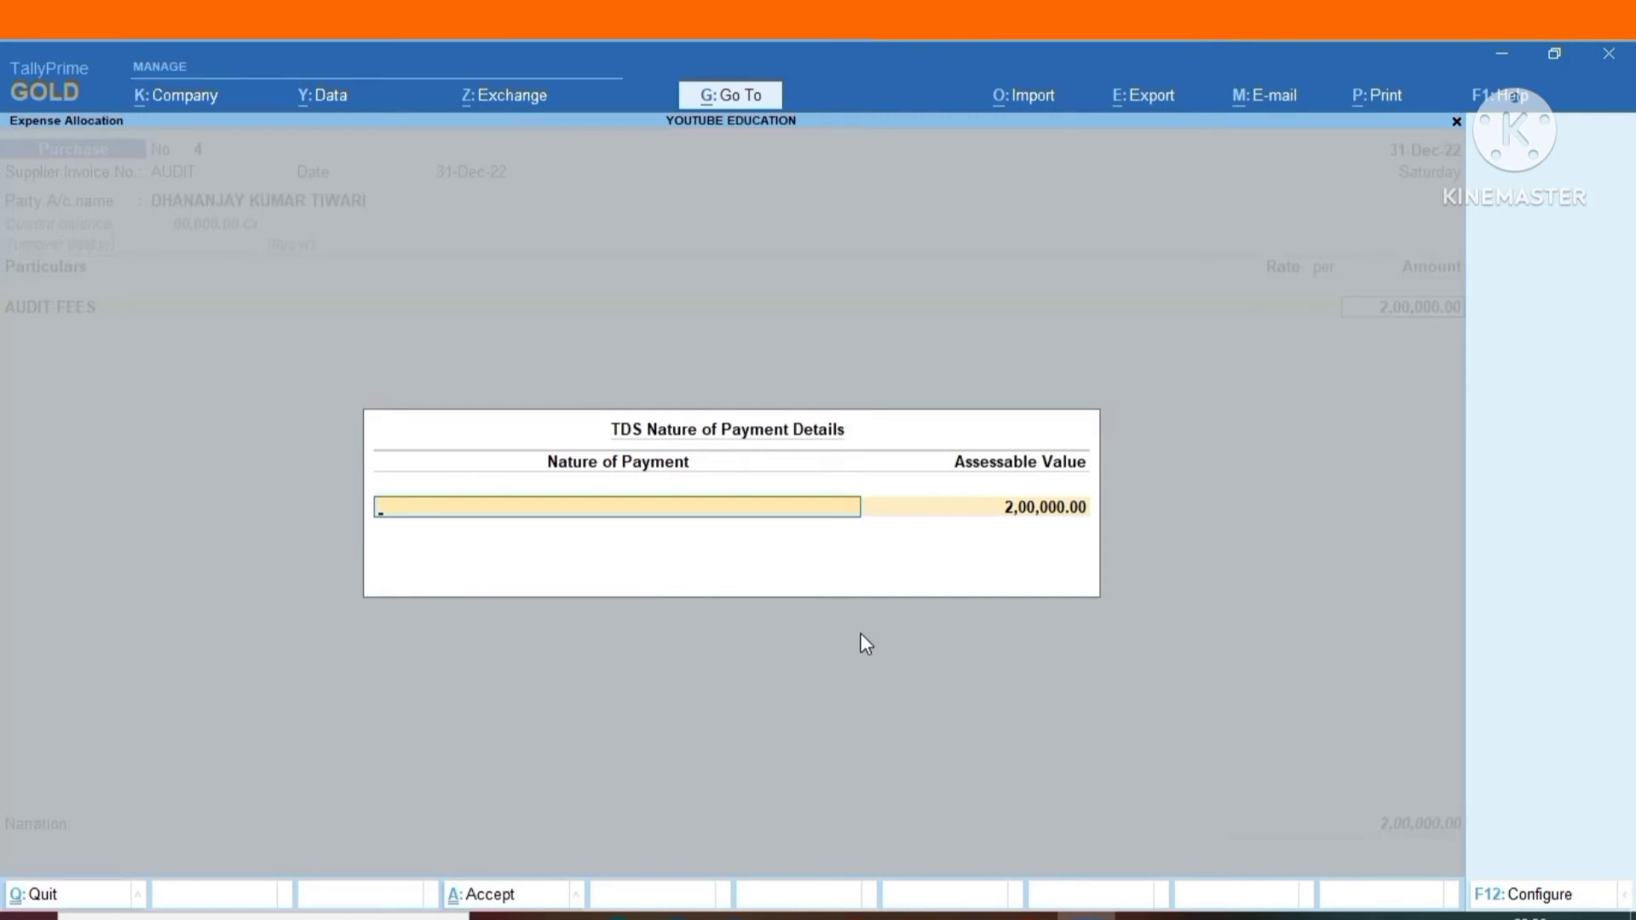
Set the AUDIT FEES nature of payment to Fees for Professional Services for 2,00,000 and its tax classification to Purchase Taxable.
{"action": "key", "text": "Down"}
{"action": "key", "text": "Down"}
{"action": "key", "text": "Down"}
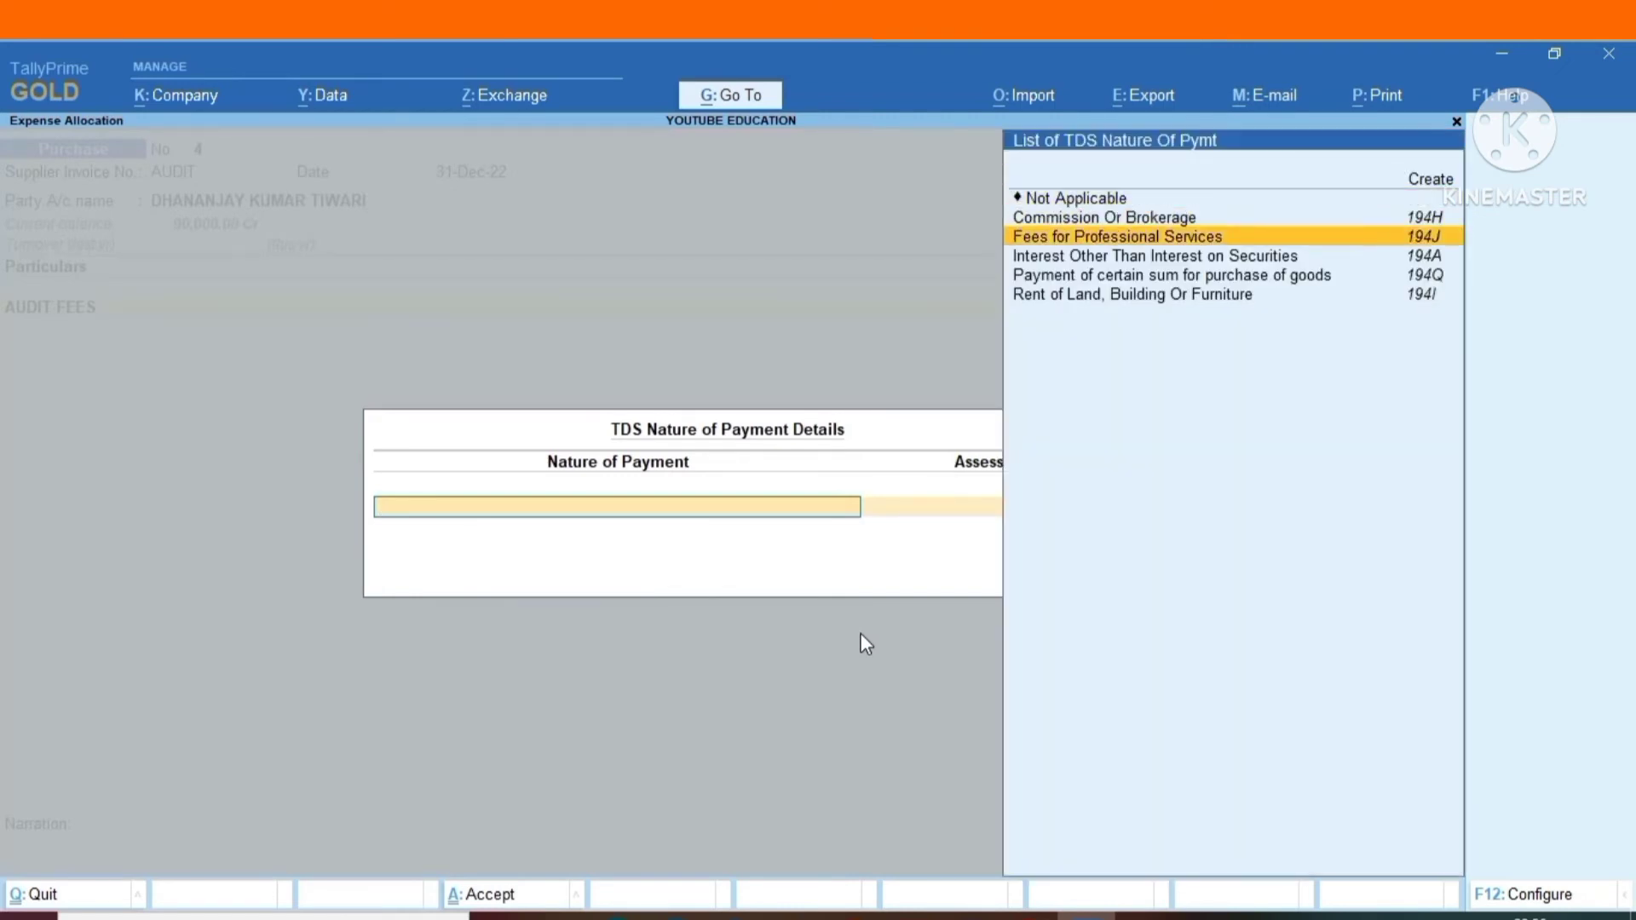
{"action": "key", "text": "Return"}
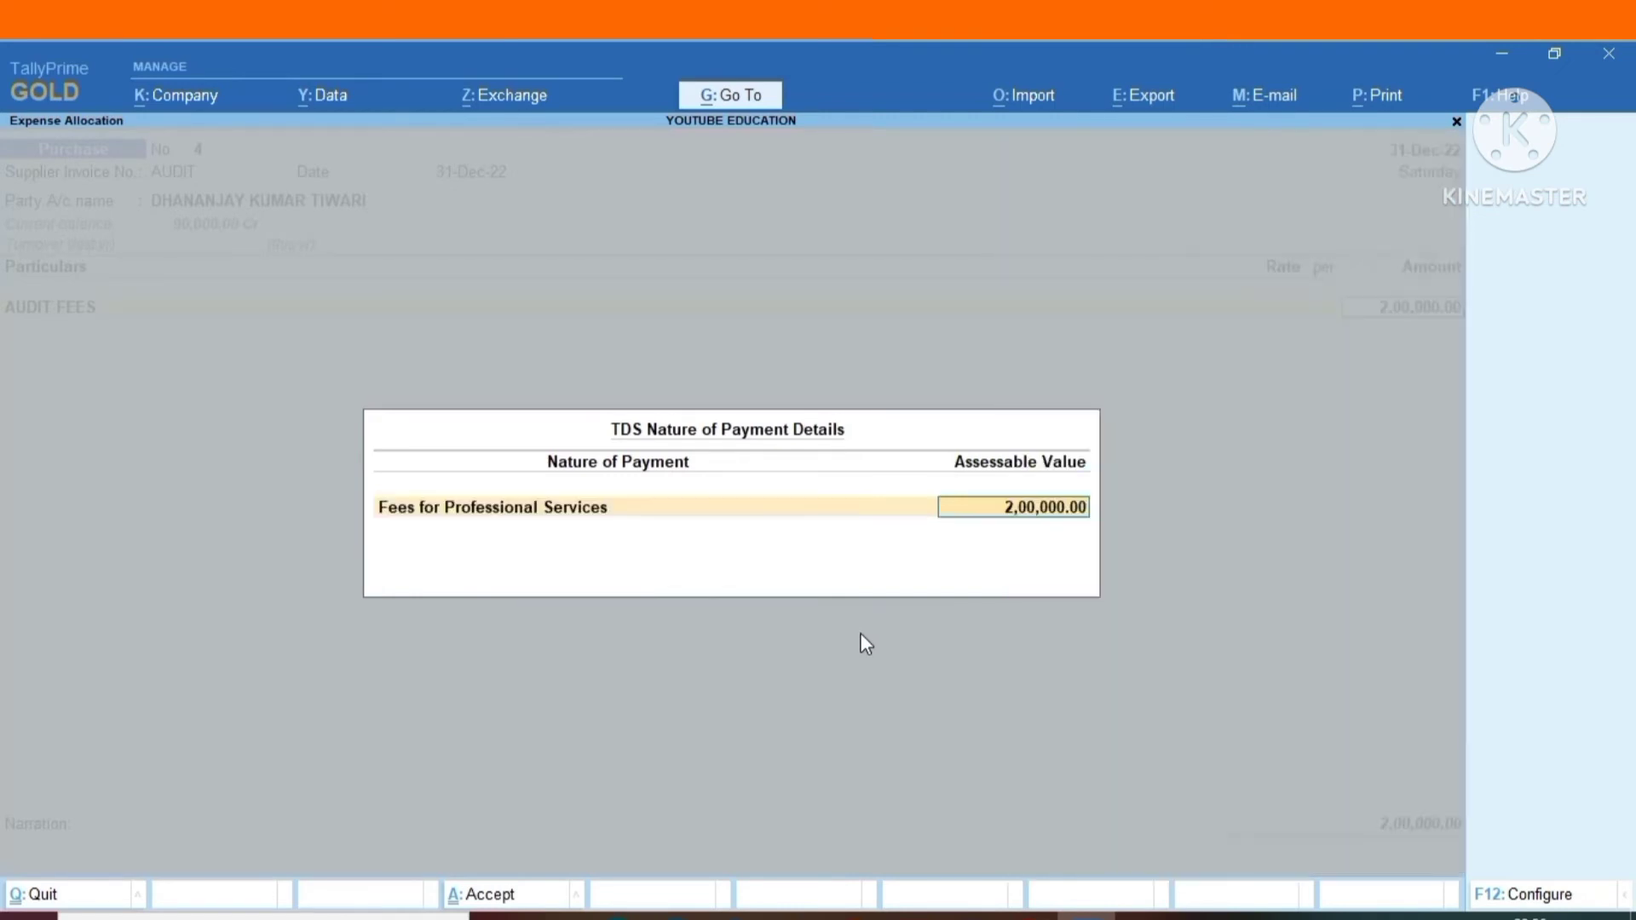
{"action": "key", "text": "Return"}
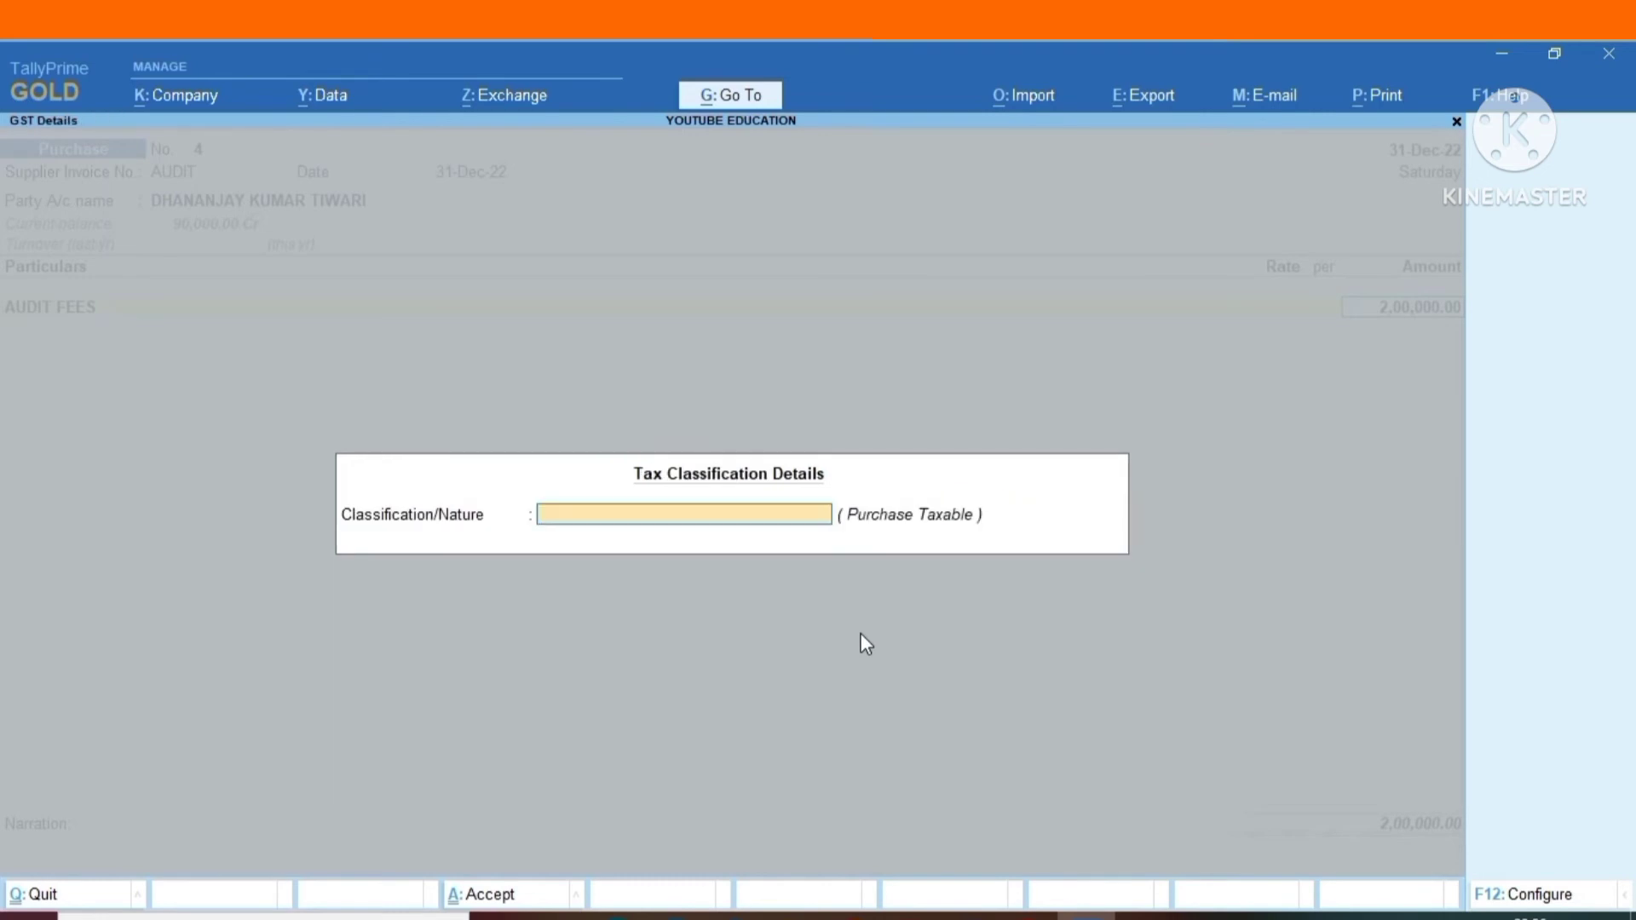
{"action": "type", "text": "P"}
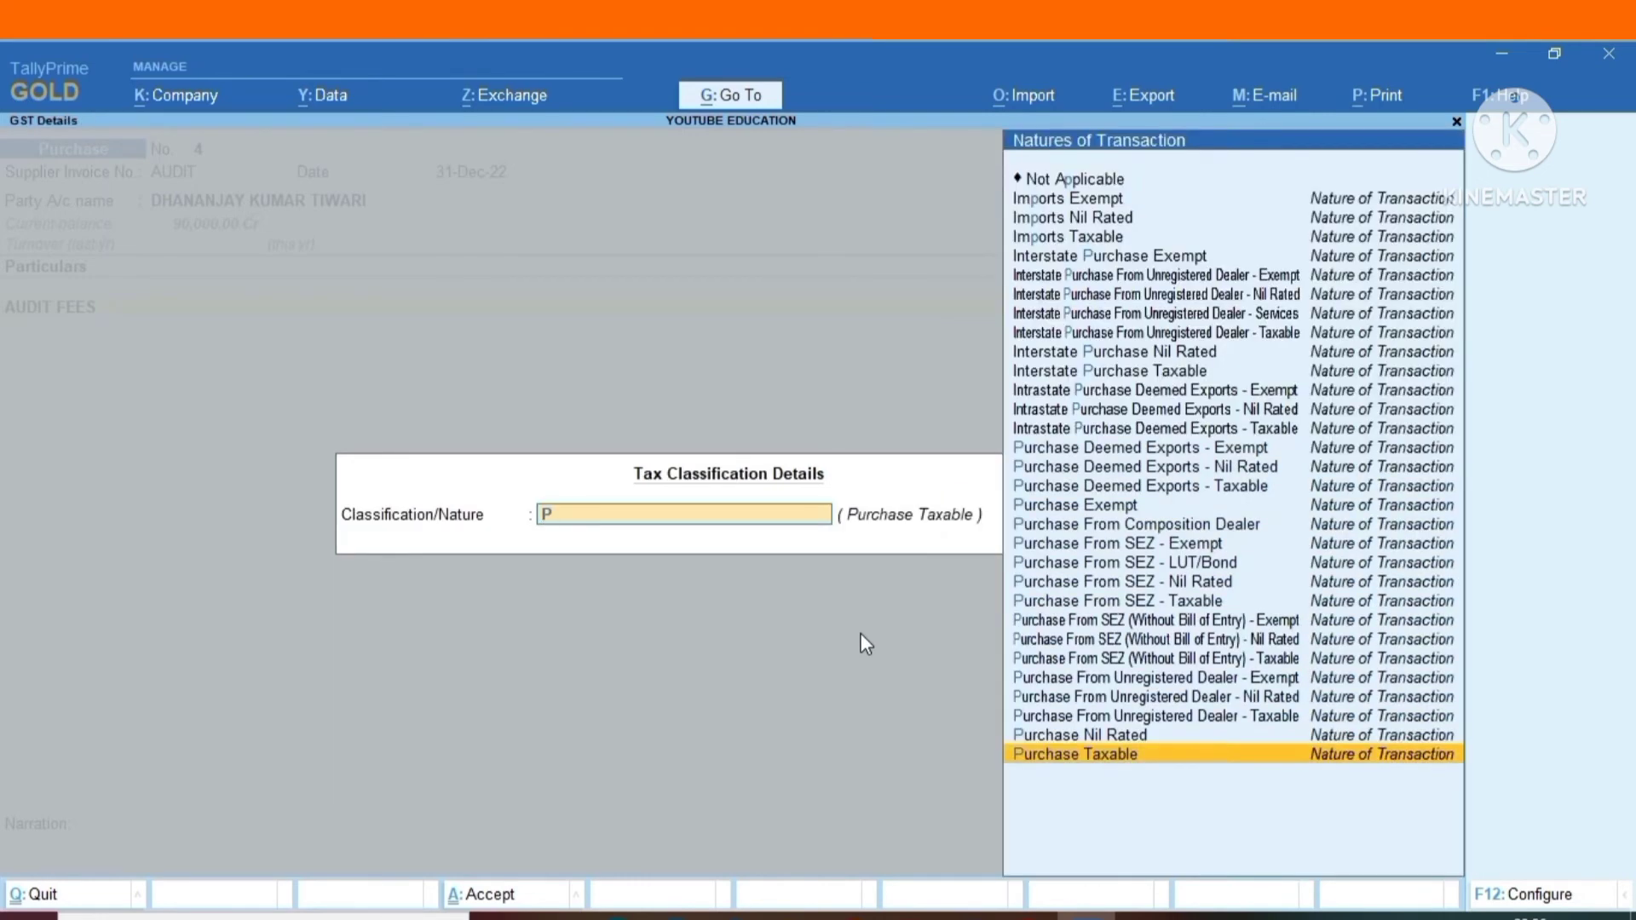
{"action": "key", "text": "Return"}
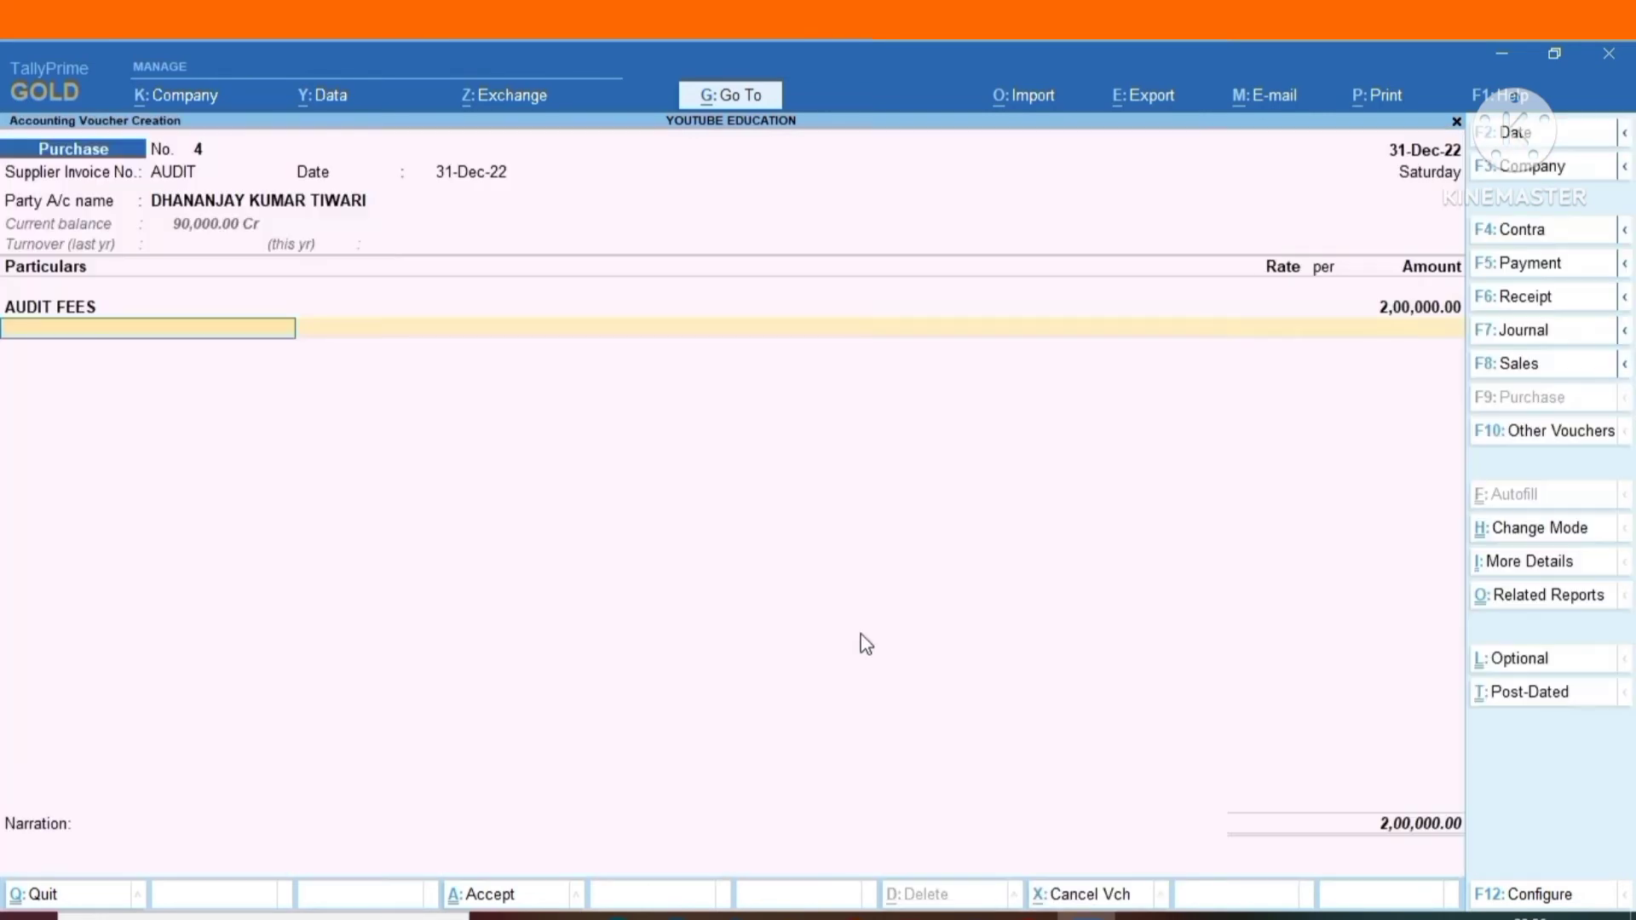
Add the CGST ledger below AUDIT FEES at 18,000 with its TDS nature of payment set to Not Applicable.
{"action": "type", "text": "T"}
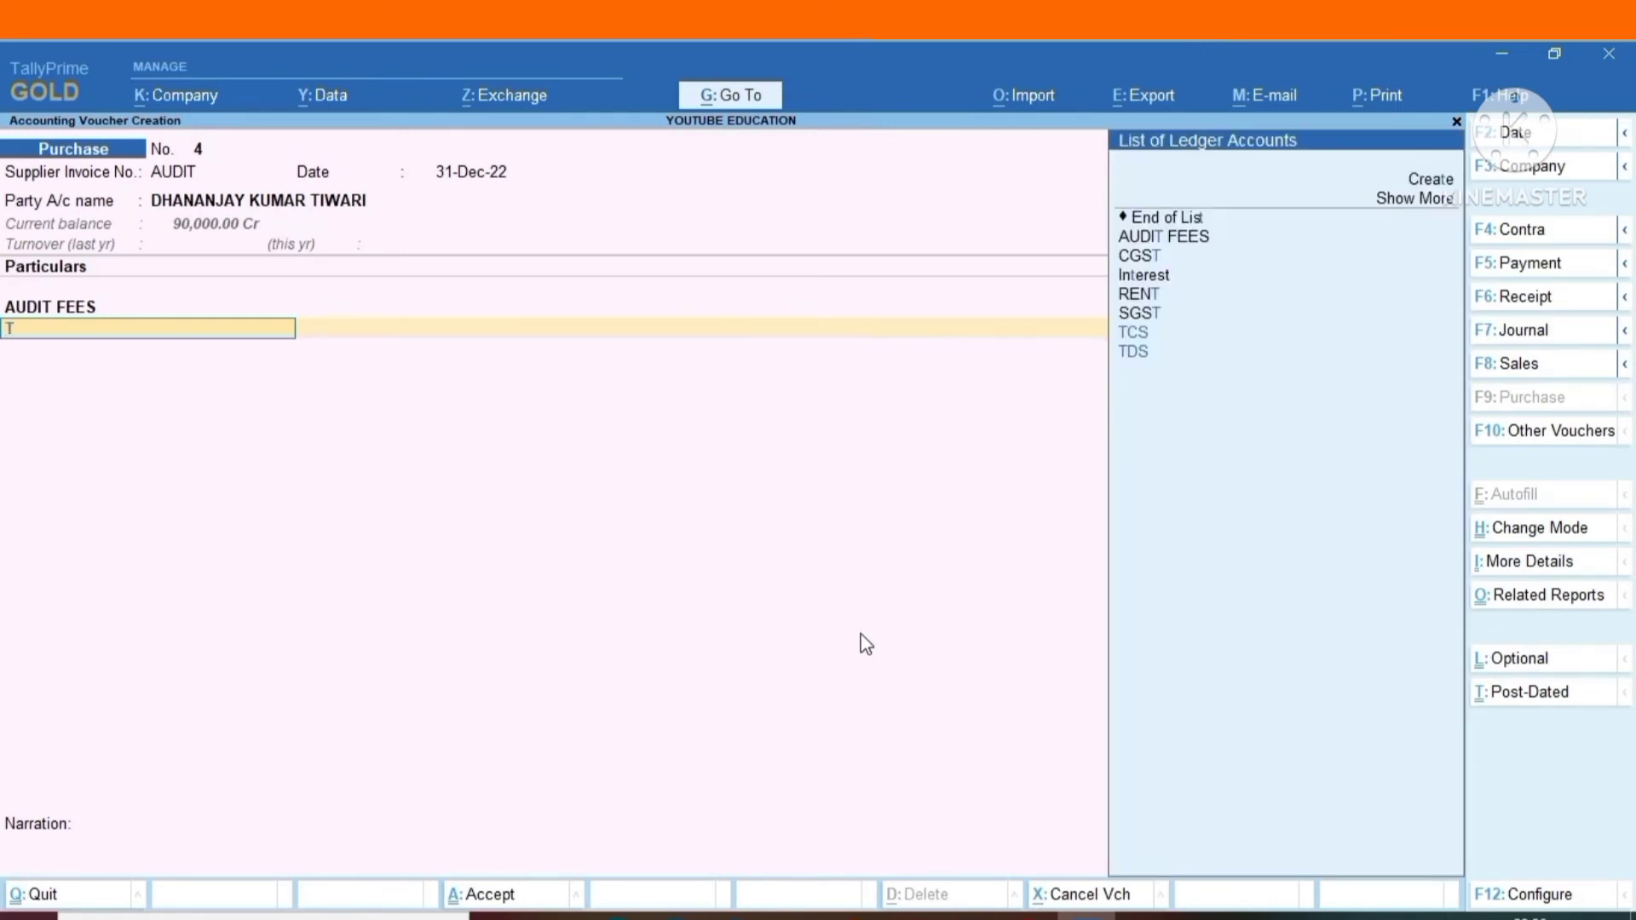
{"action": "key", "text": "Up"}
{"action": "key", "text": "Up"}
{"action": "key", "text": "Up"}
{"action": "key", "text": "Up"}
{"action": "key", "text": "Up"}
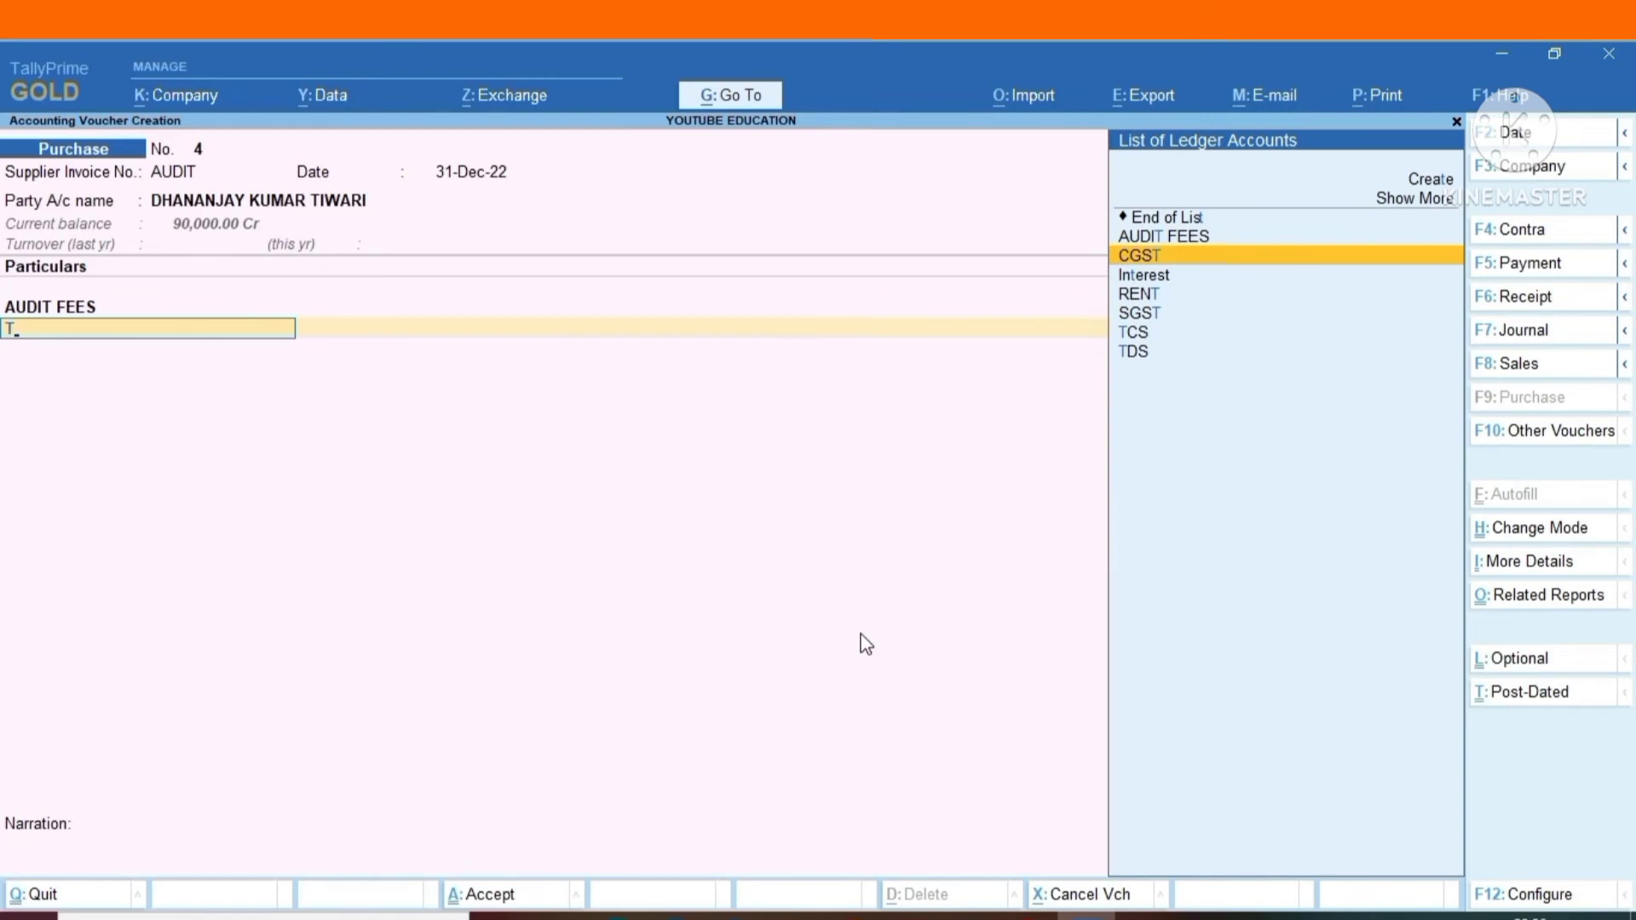
{"action": "key", "text": "Return"}
{"action": "key", "text": "Return"}
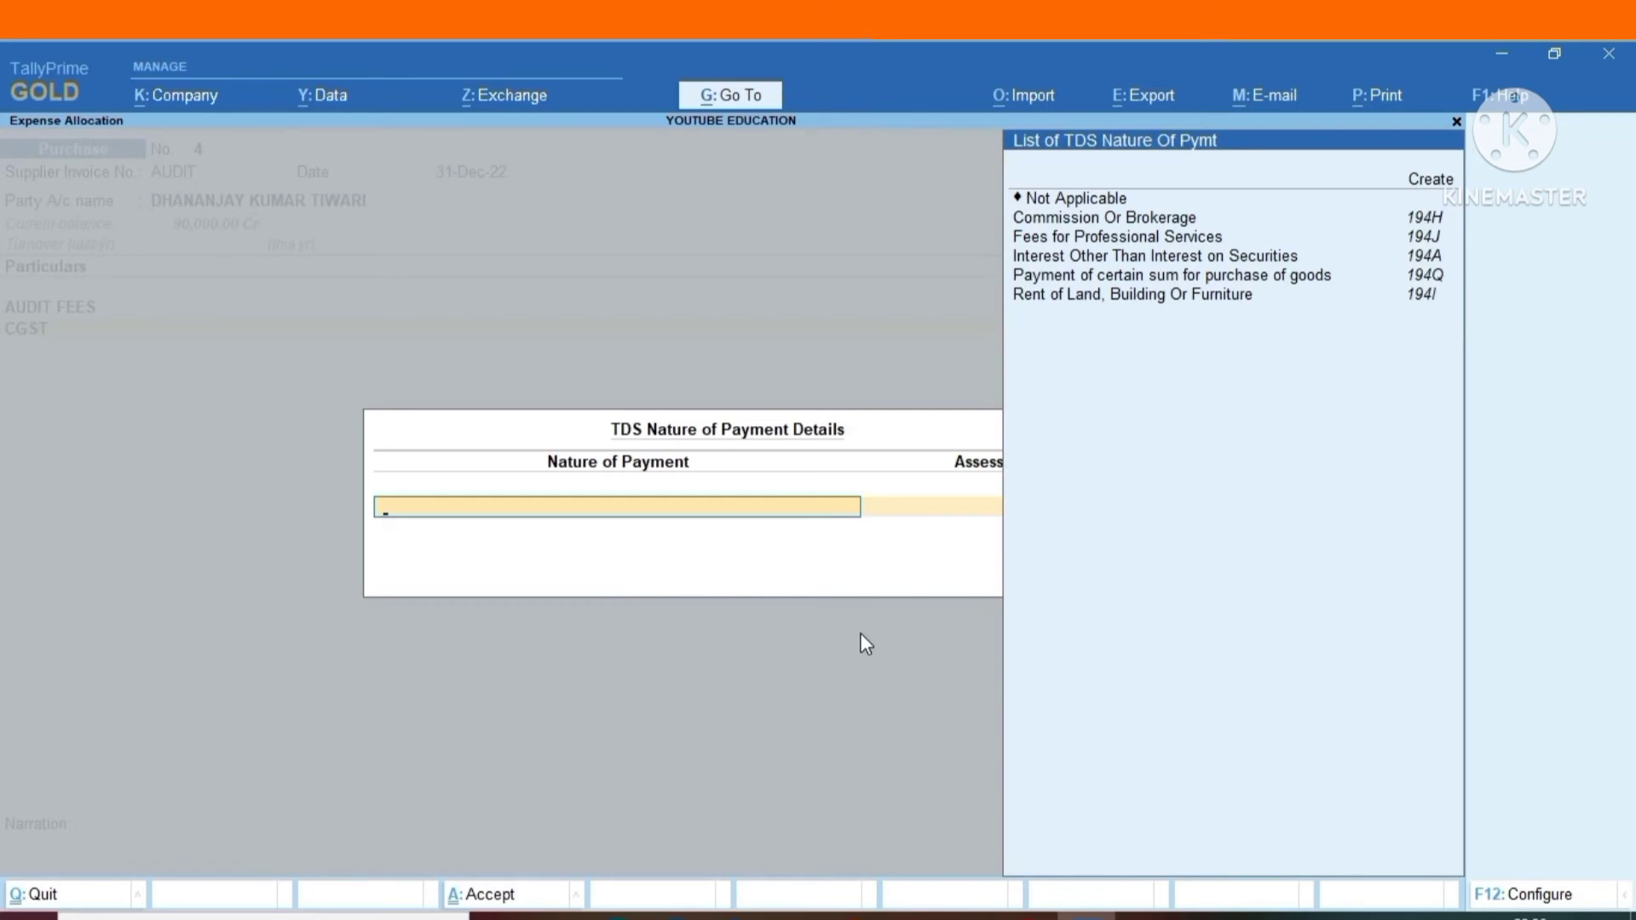
{"action": "key", "text": "Down"}
{"action": "key", "text": "Down"}
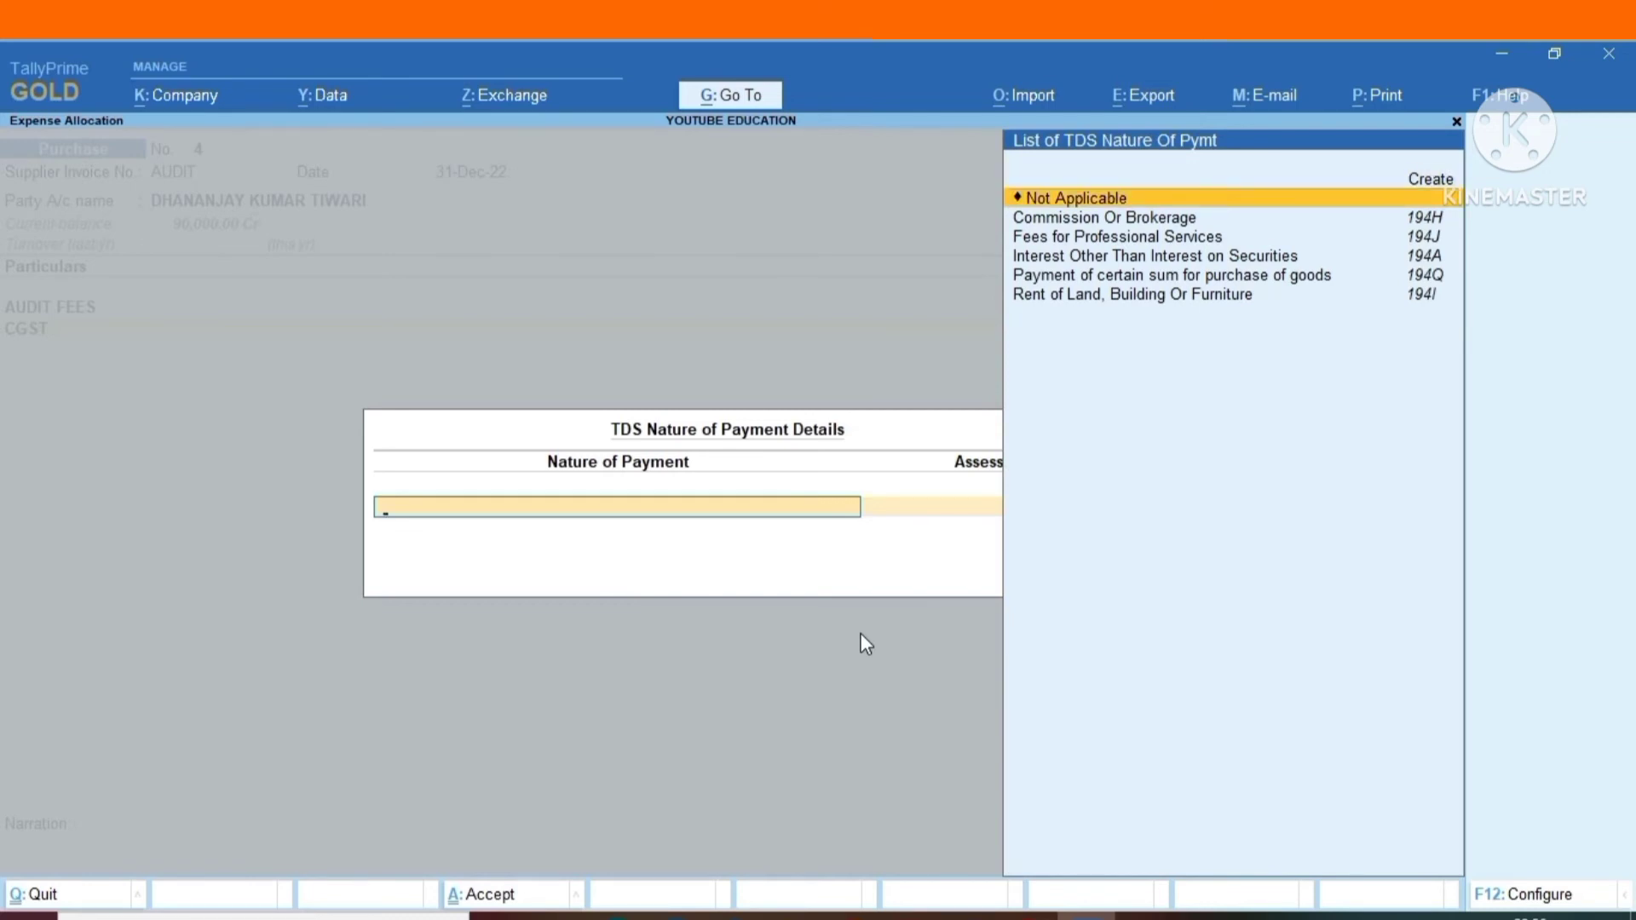
{"action": "key", "text": "Return"}
{"action": "key", "text": "Return"}
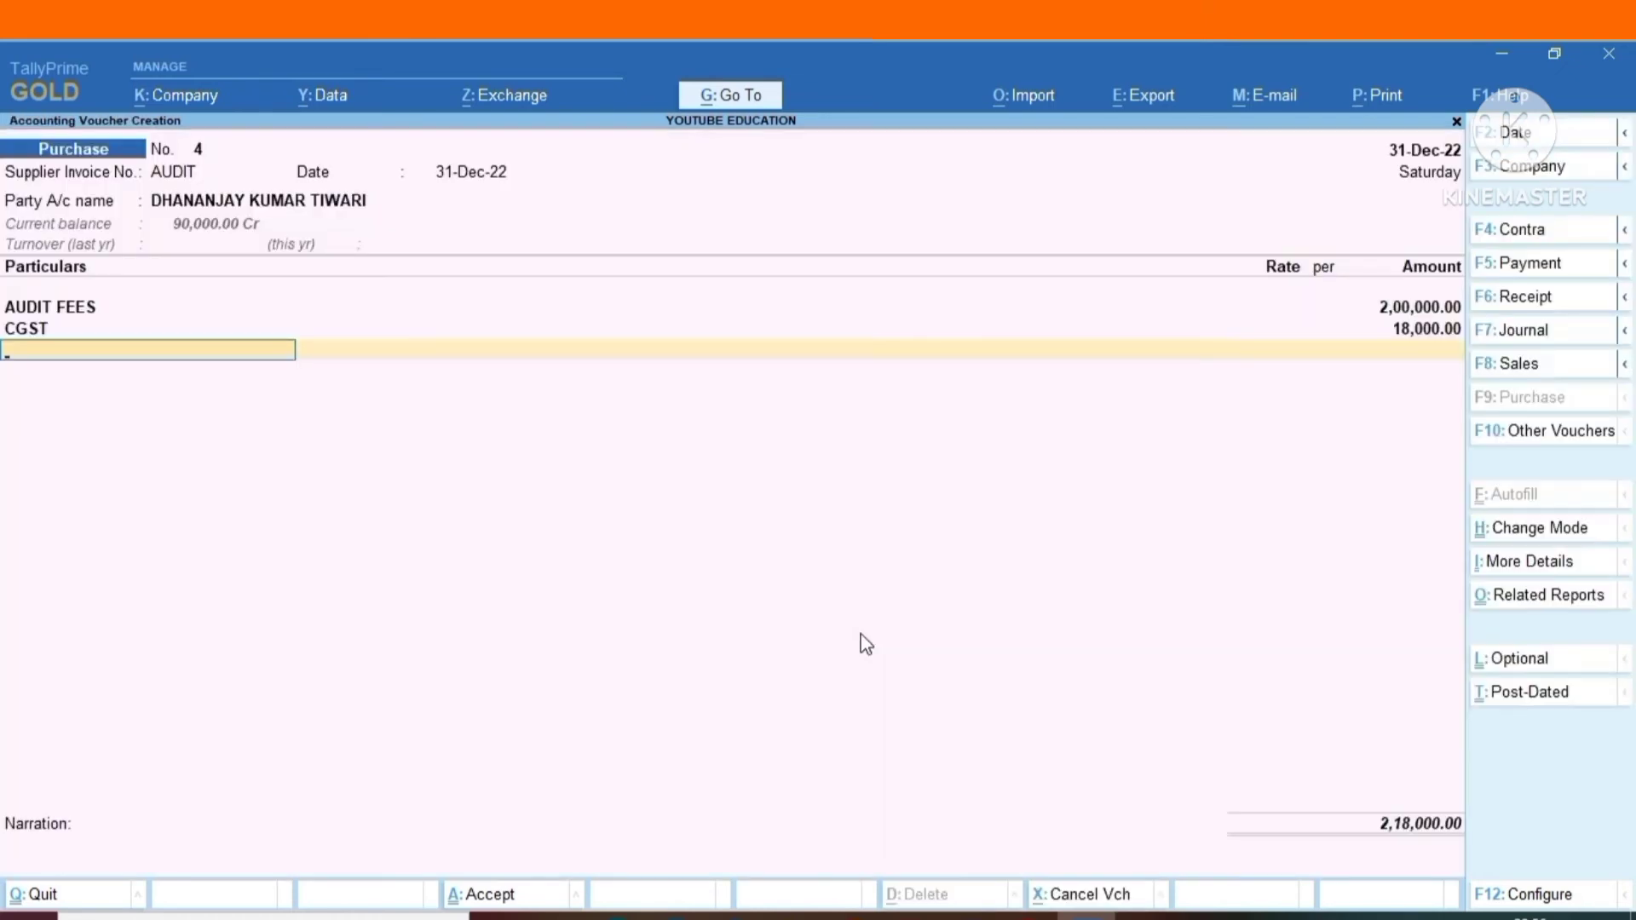
Add the SGST ledger to the voucher at 18,000 with its TDS nature of payment as Not Applicable.
{"action": "type", "text": "SGS"}
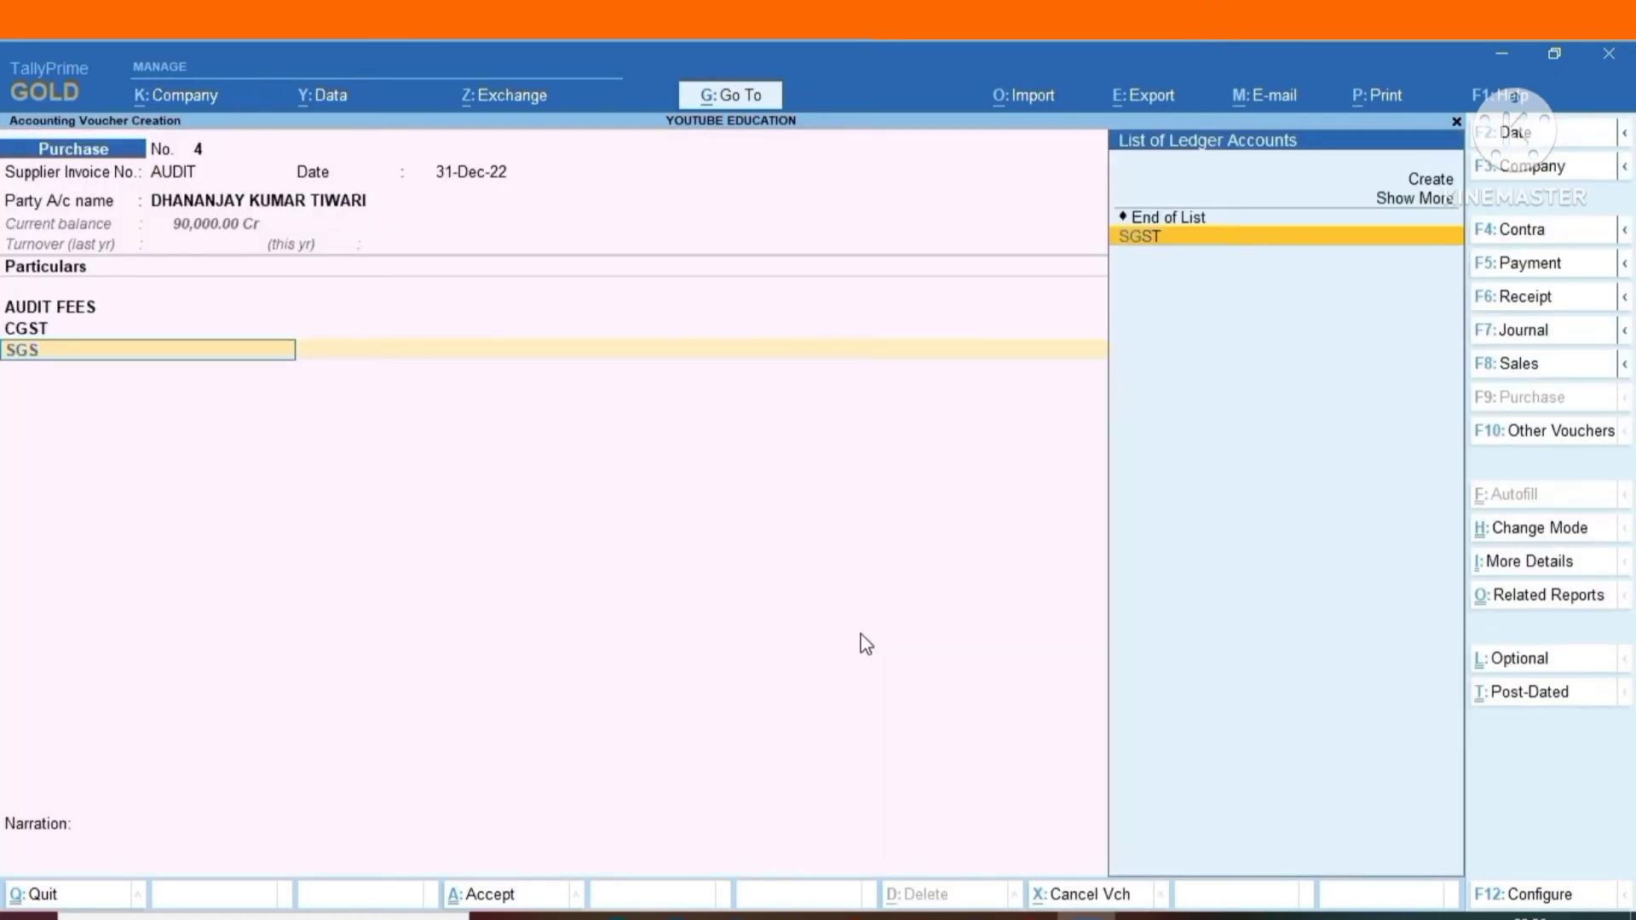
{"action": "key", "text": "Return"}
{"action": "key", "text": "Return"}
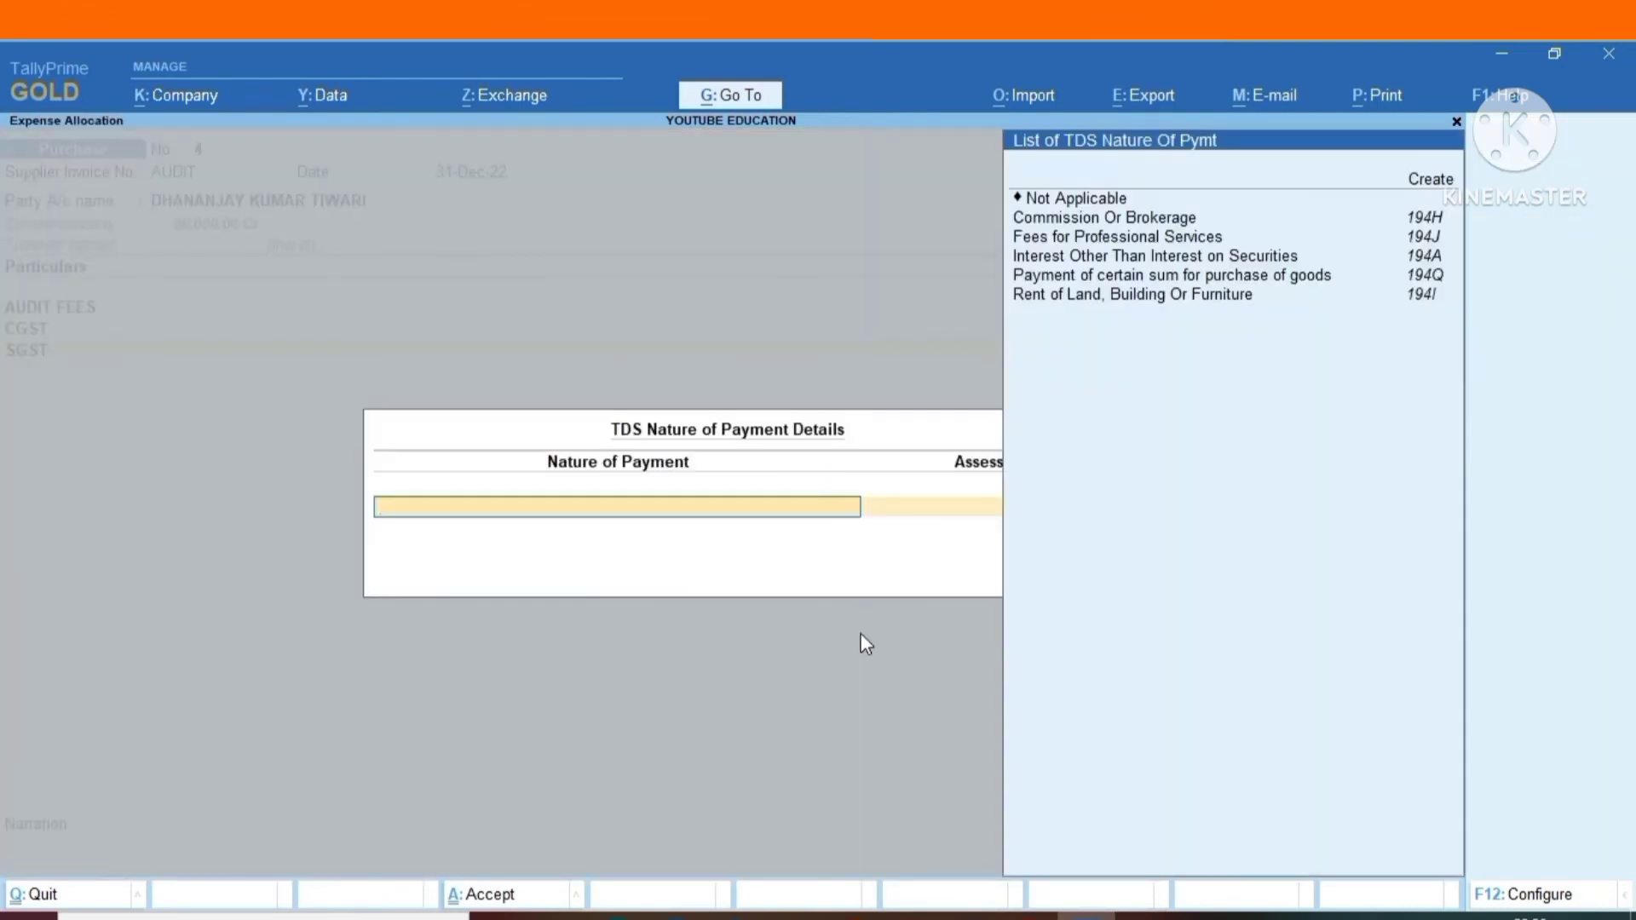
{"action": "key", "text": "Return"}
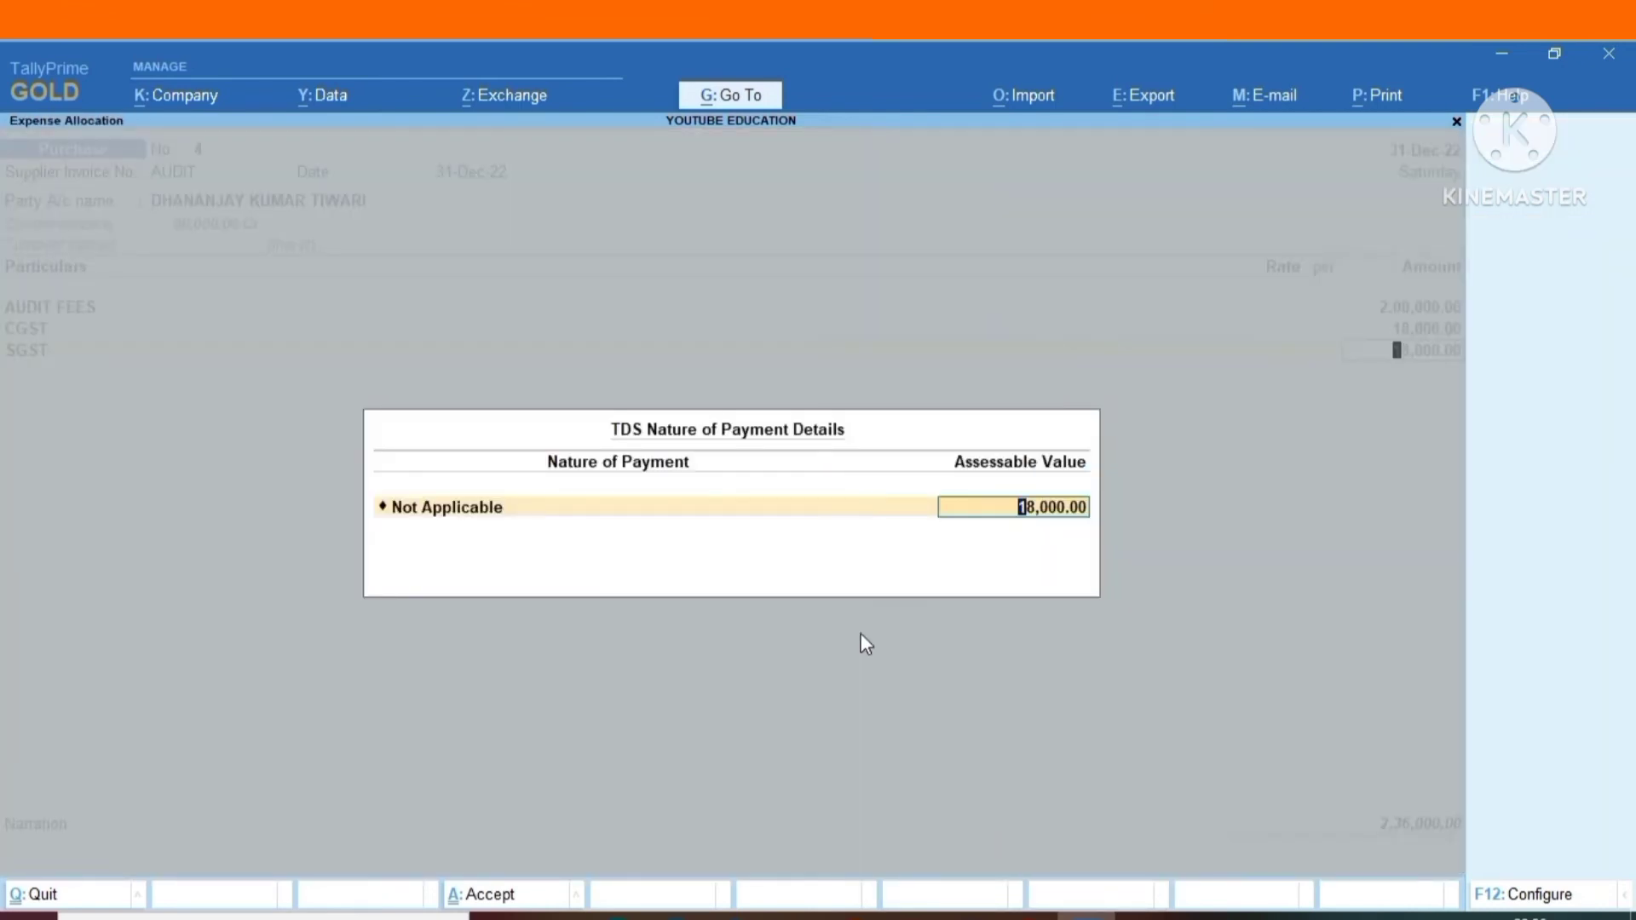
{"action": "key", "text": "Return"}
Add the TDS ledger with its 20,000 deduction and end the list of particulars.
{"action": "type", "text": "TDS"}
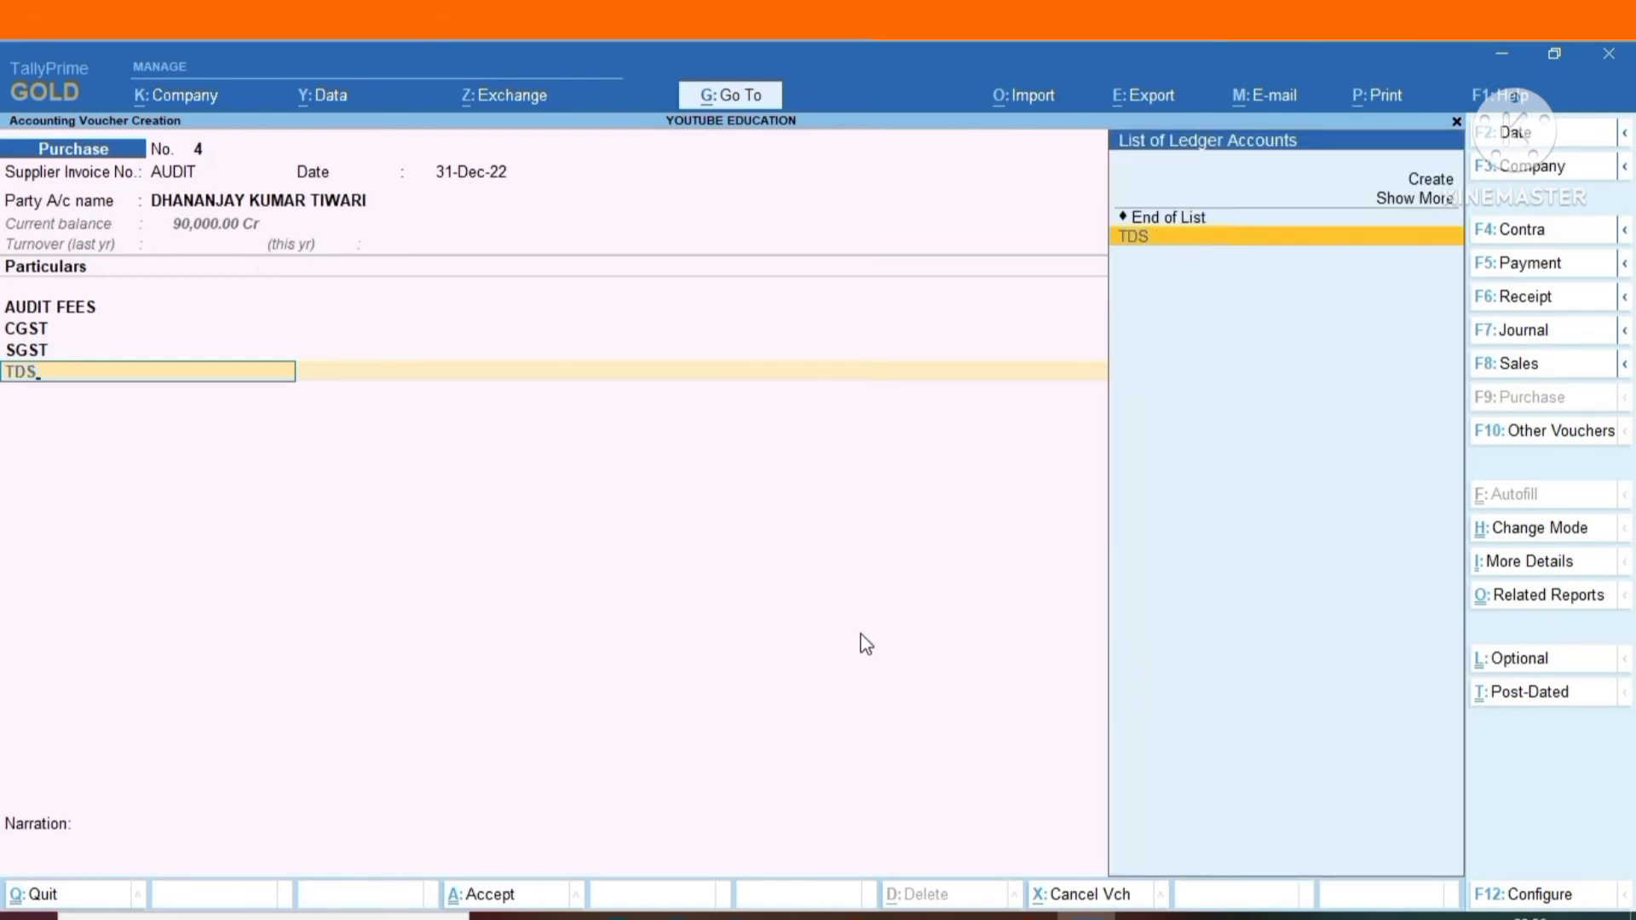
{"action": "key", "text": "Return"}
{"action": "key", "text": "Return"}
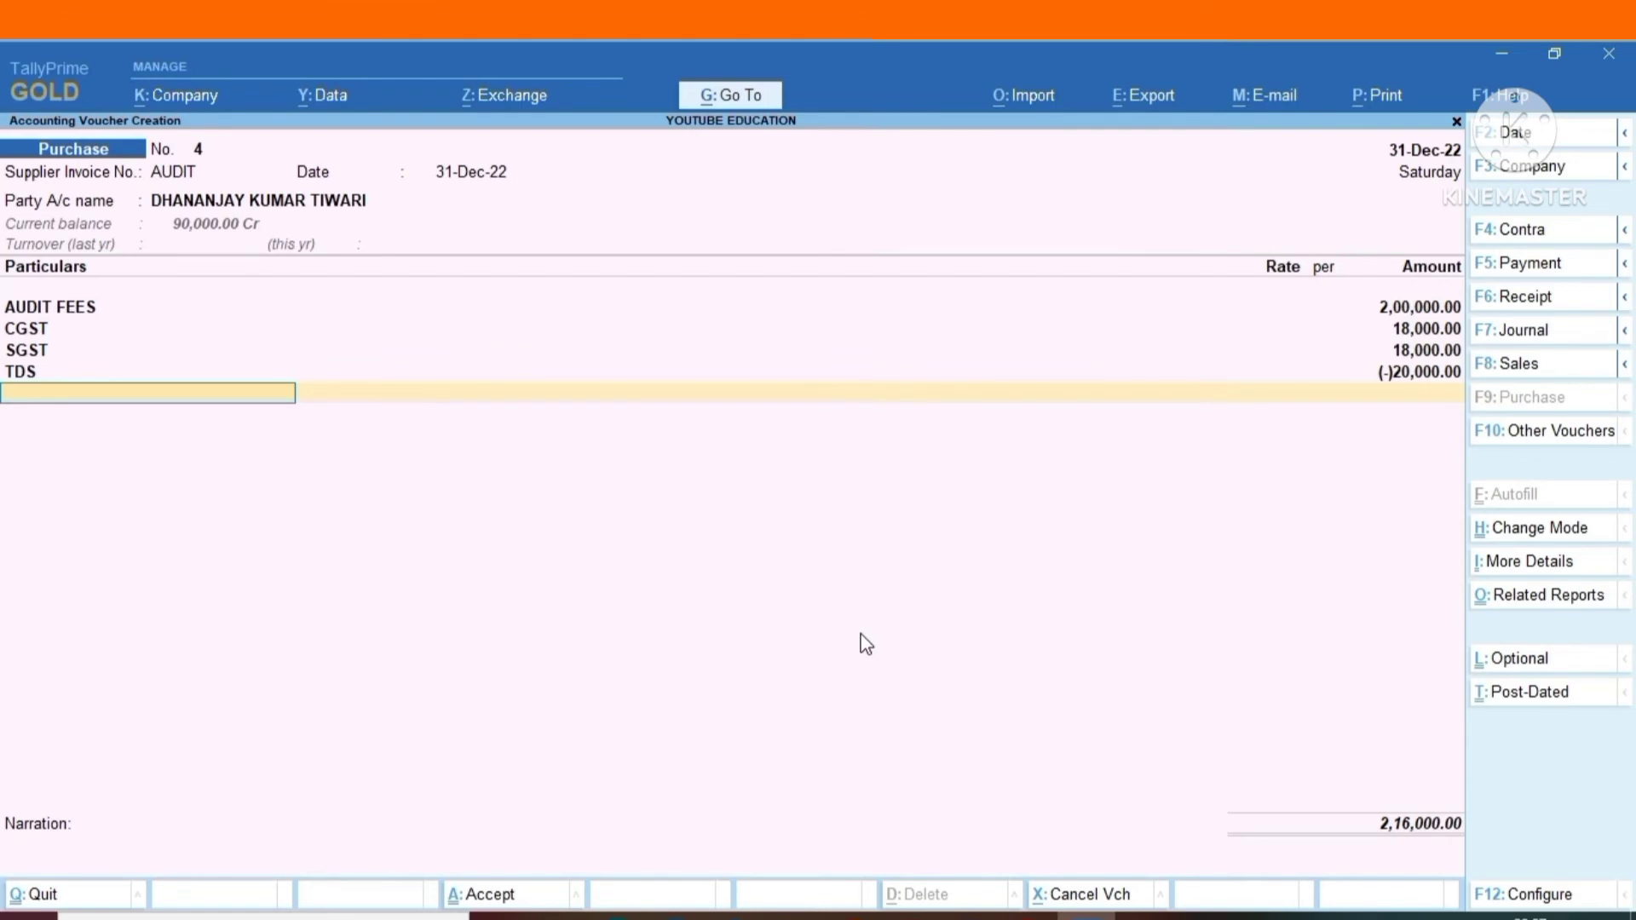
{"action": "key", "text": "Return"}
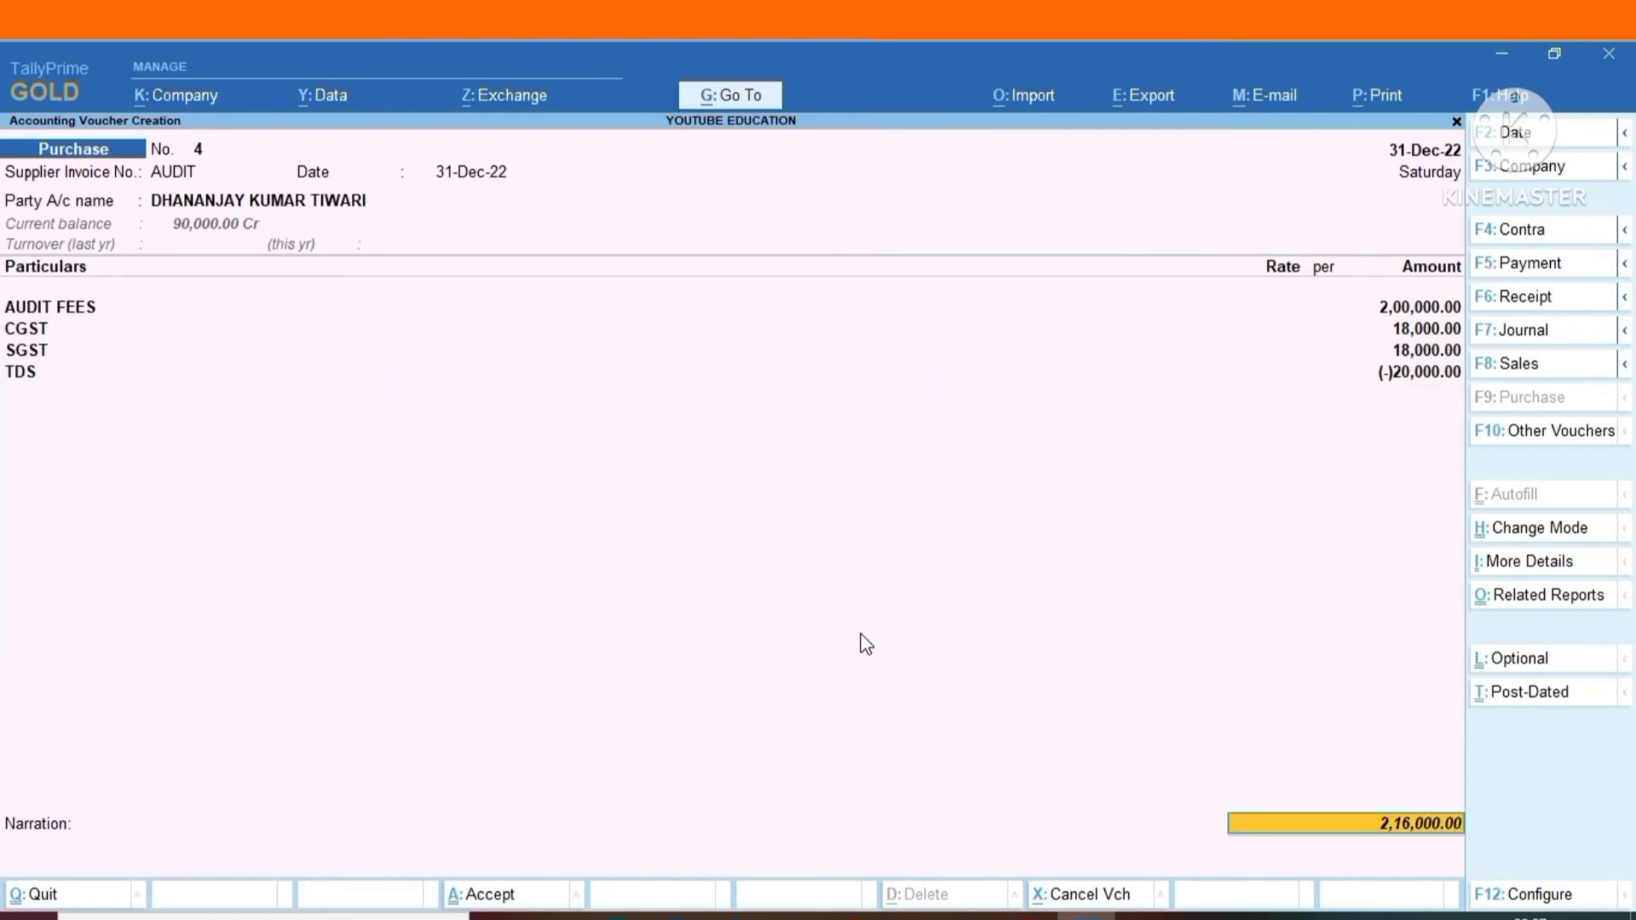
Allocate the bill to New Ref AUDIT as 2,36,000 Cr and 20,000 Dr, and save the purchase voucher without a narration.
{"action": "key", "text": "Return"}
{"action": "type", "text": "236000"}
{"action": "key", "text": "Return"}
{"action": "key", "text": "Return"}
{"action": "key", "text": "Return"}
{"action": "key", "text": "Return"}
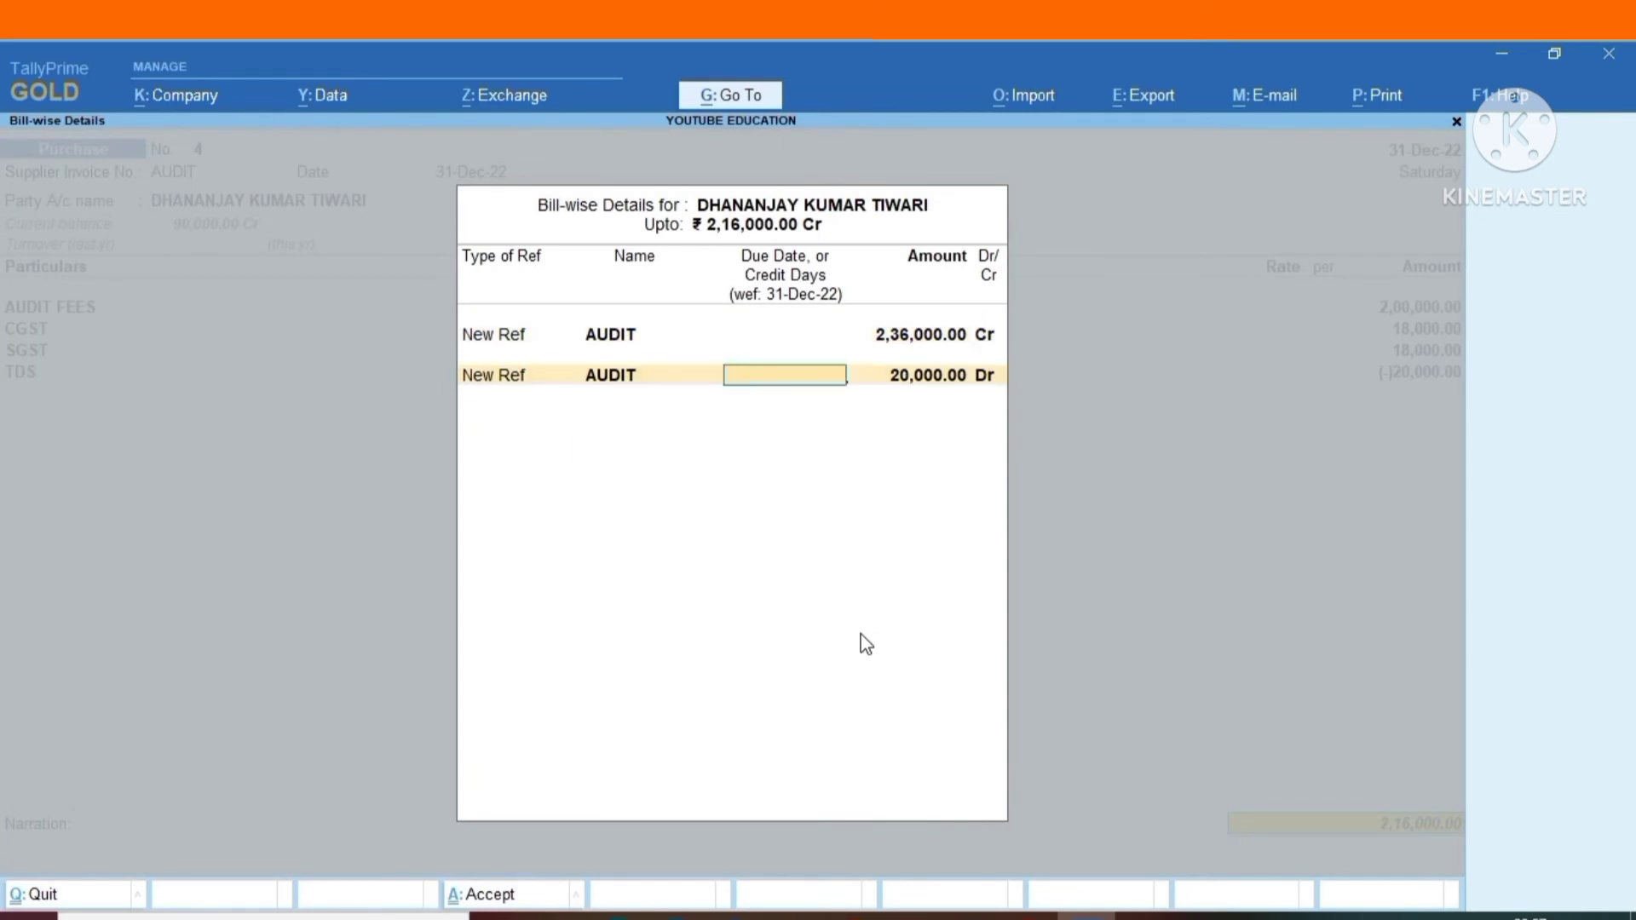
{"action": "key", "text": "Return"}
{"action": "key", "text": "Return"}
{"action": "key", "text": "Return"}
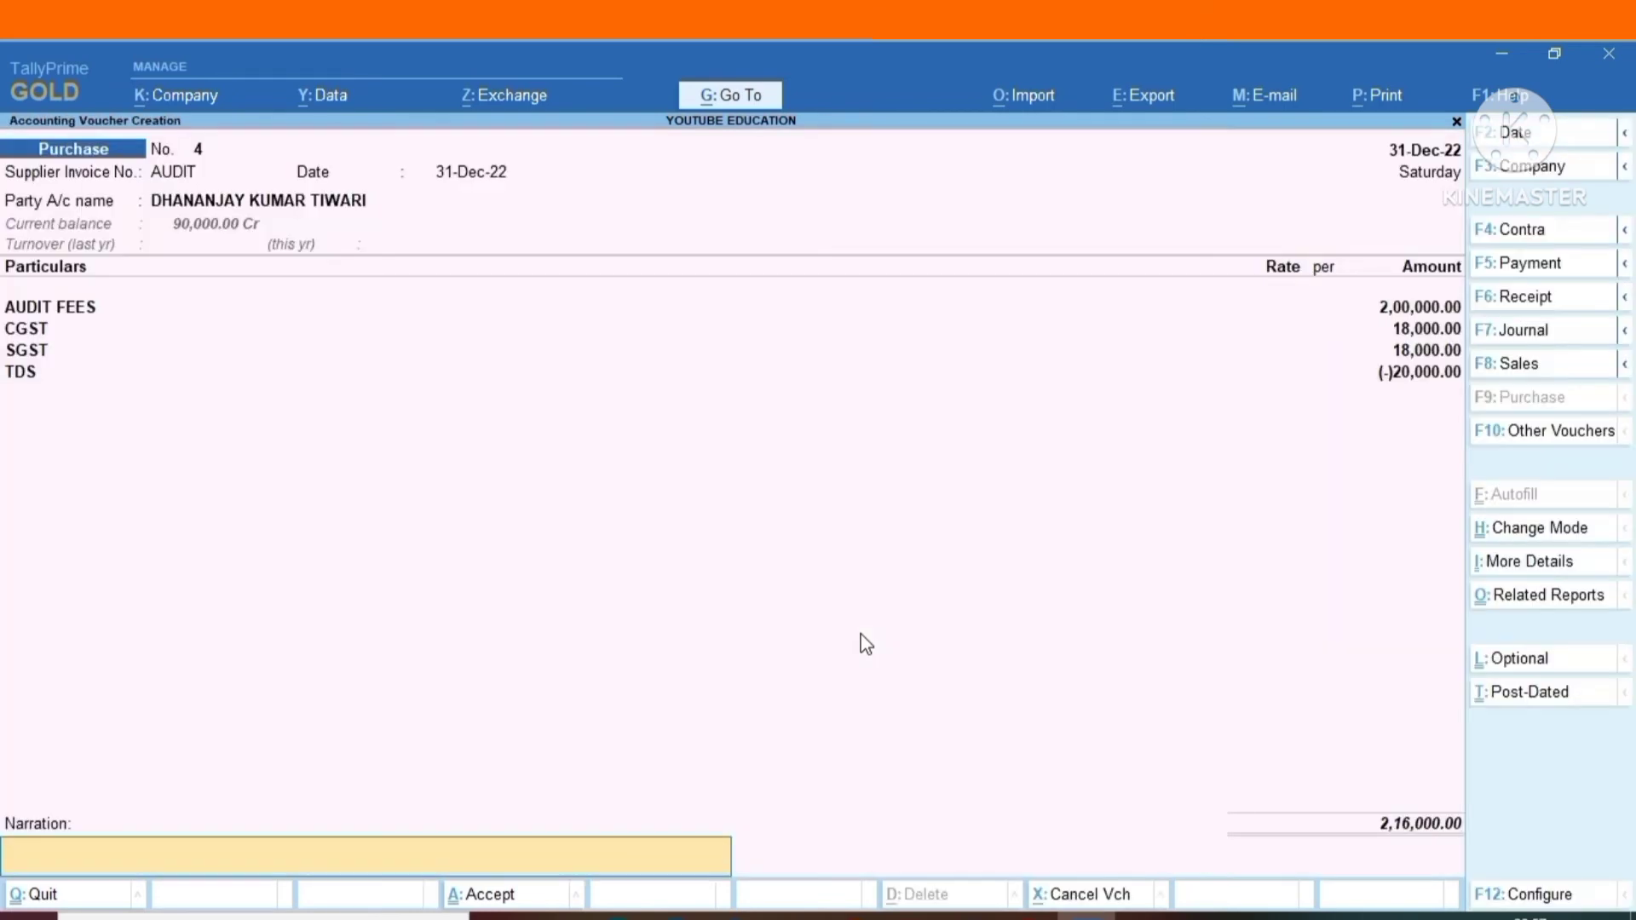
{"action": "key", "text": "Return"}
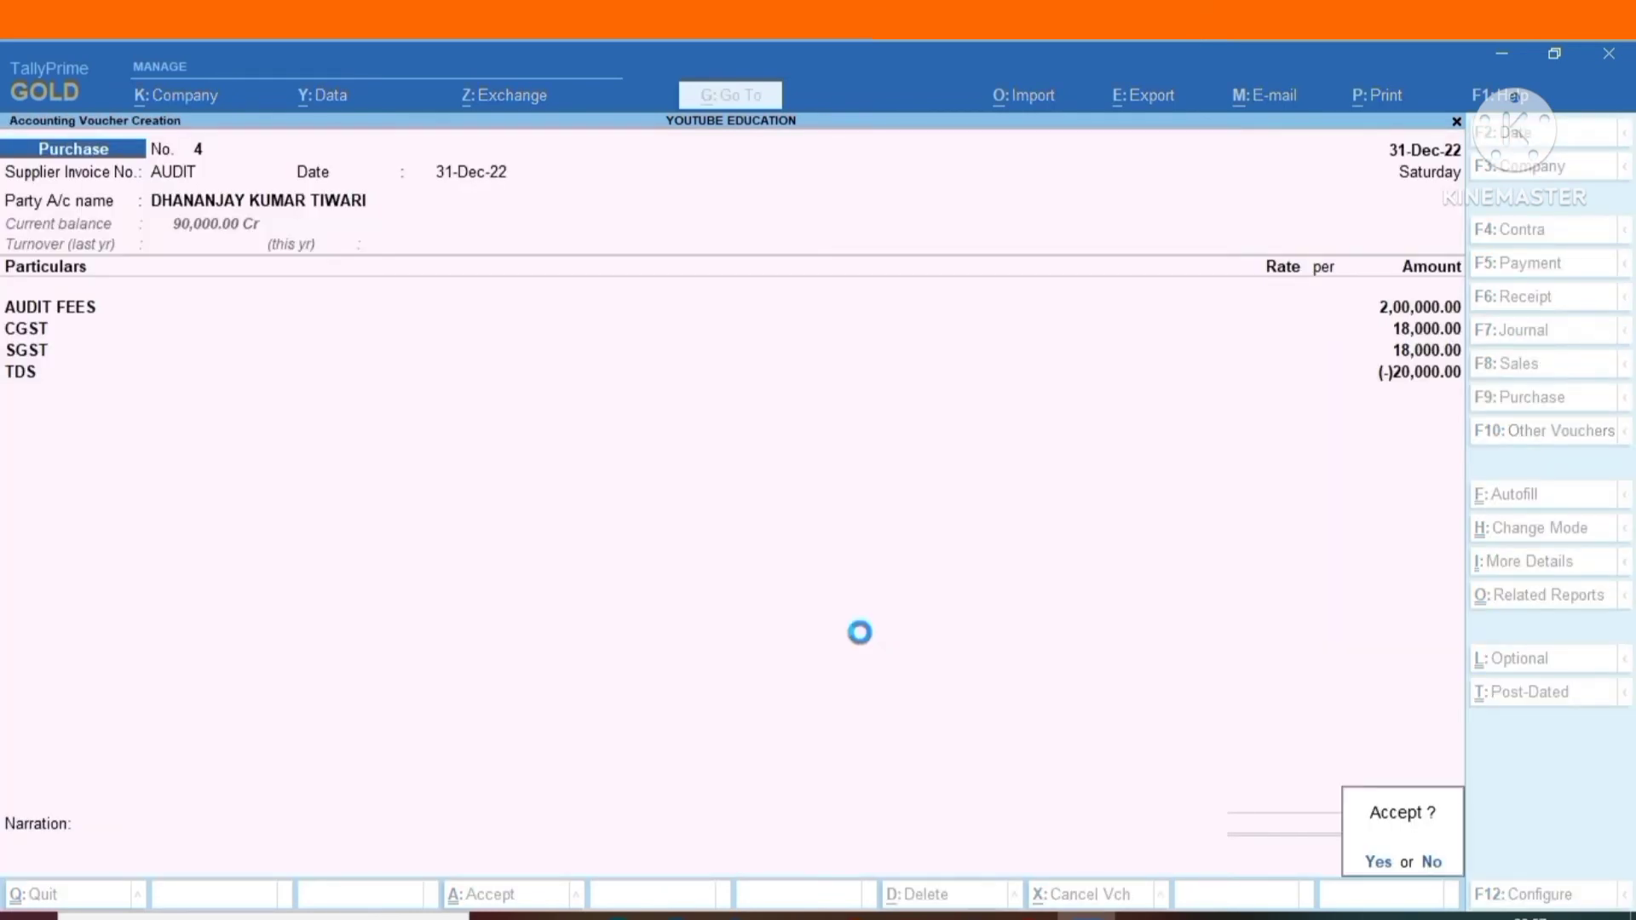
{"action": "key", "text": "Return"}
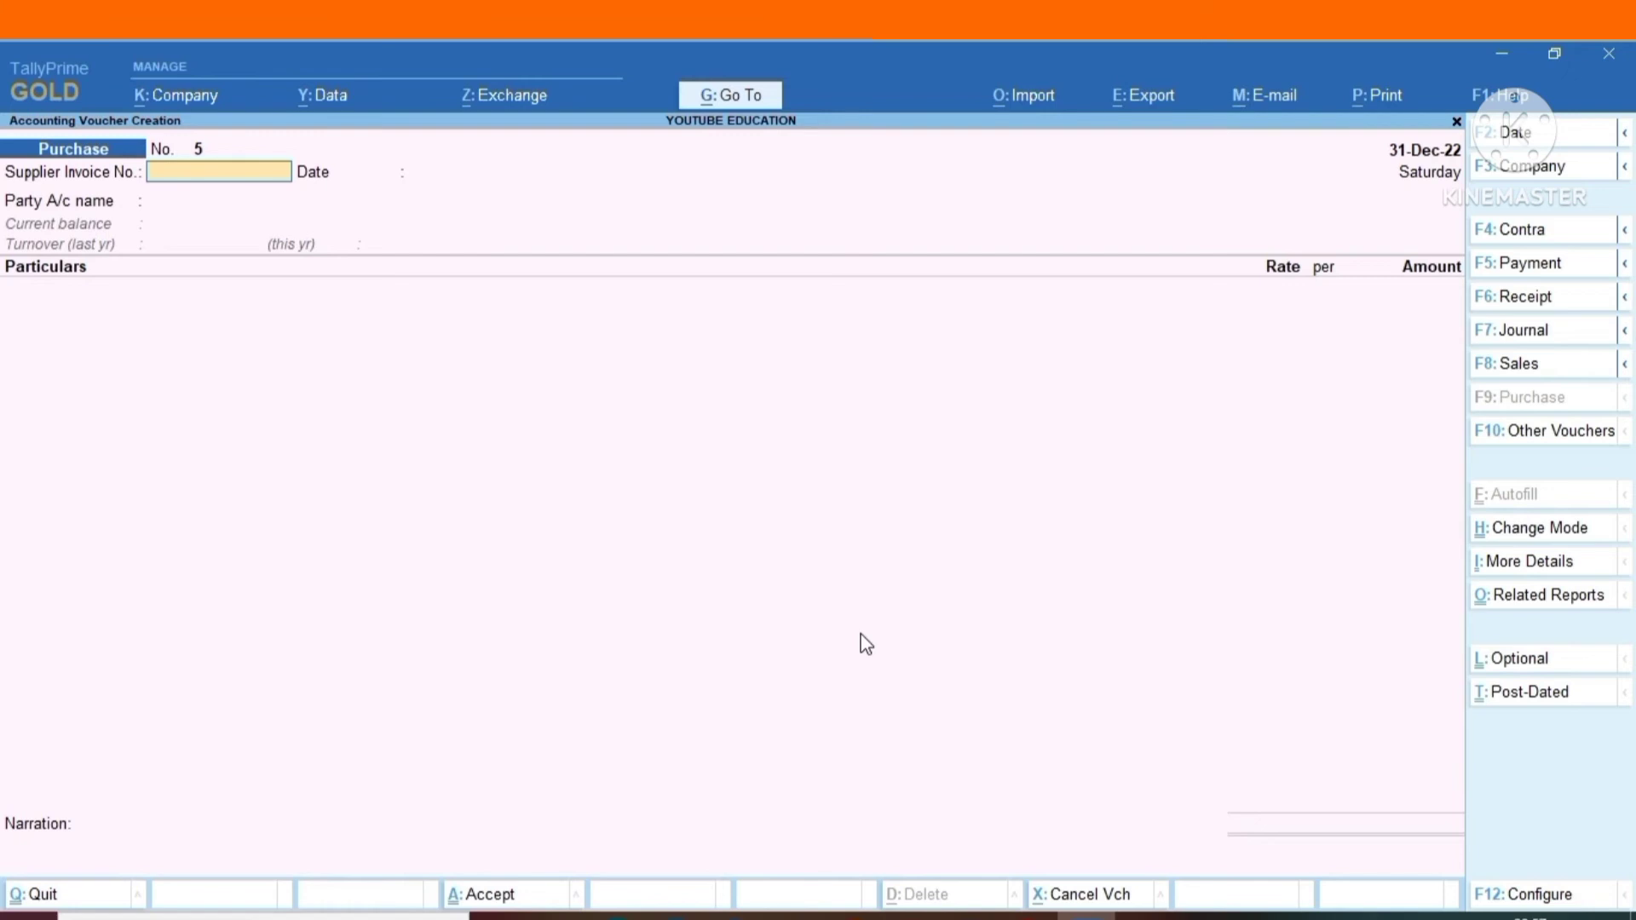
Start a journal voucher debiting Interest with 1,25,000 under the nature of payment Interest Other Than Interest on Securities.
{"action": "key", "text": "F7"}
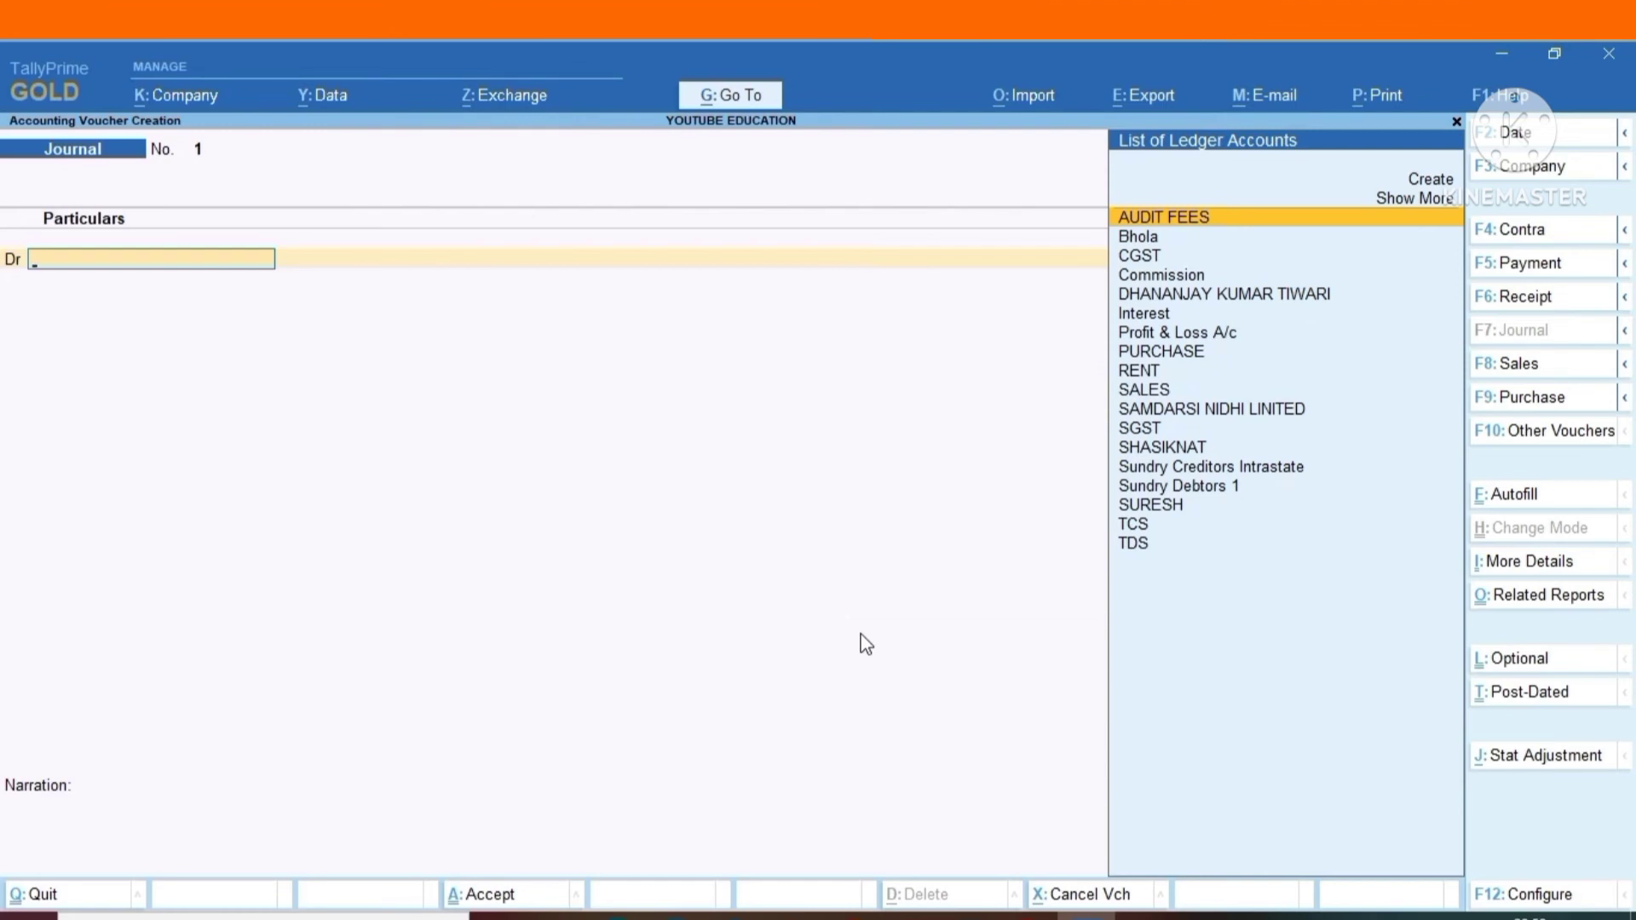
{"action": "type", "text": "i"}
{"action": "key", "text": "Return"}
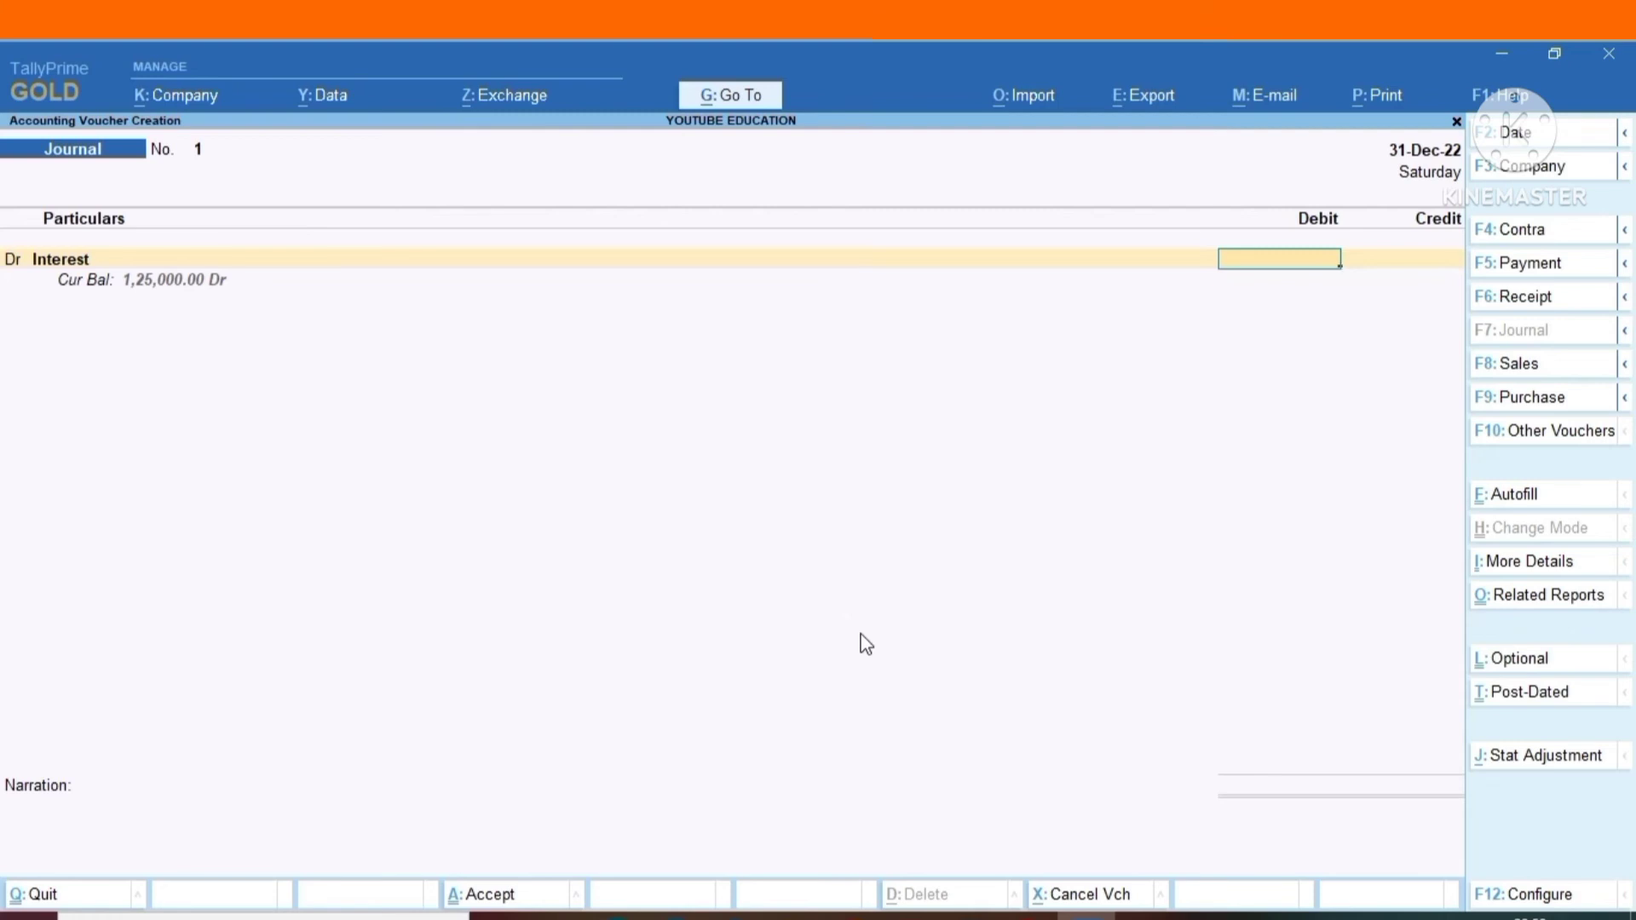
{"action": "type", "text": "125000"}
{"action": "key", "text": "Return"}
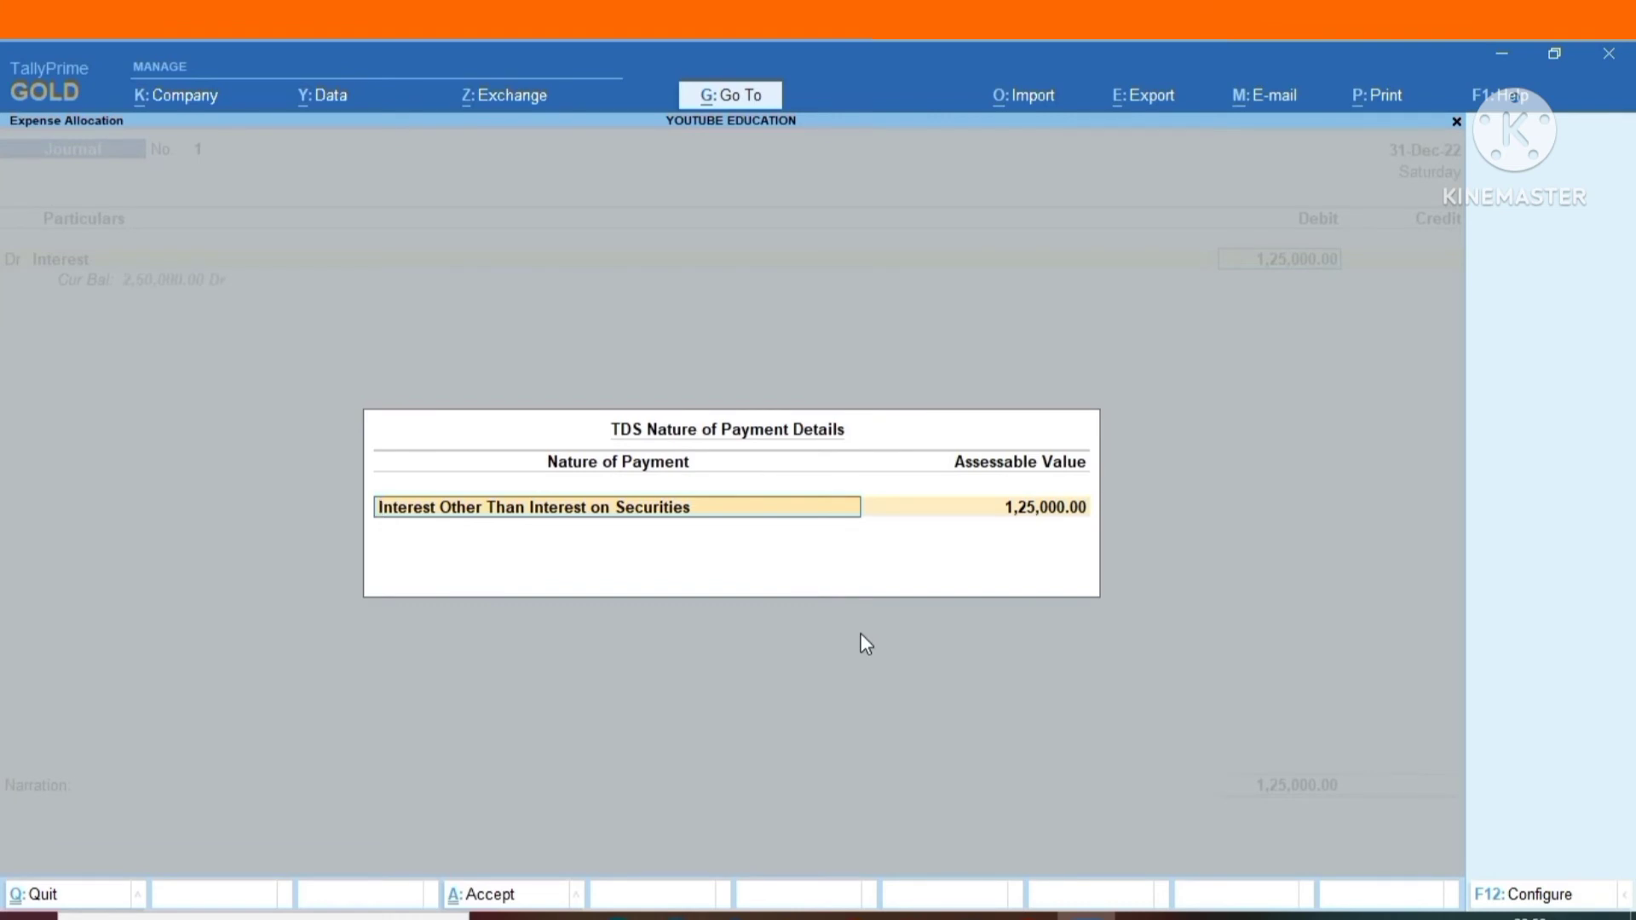
{"action": "key", "text": "Return"}
{"action": "key", "text": "Return"}
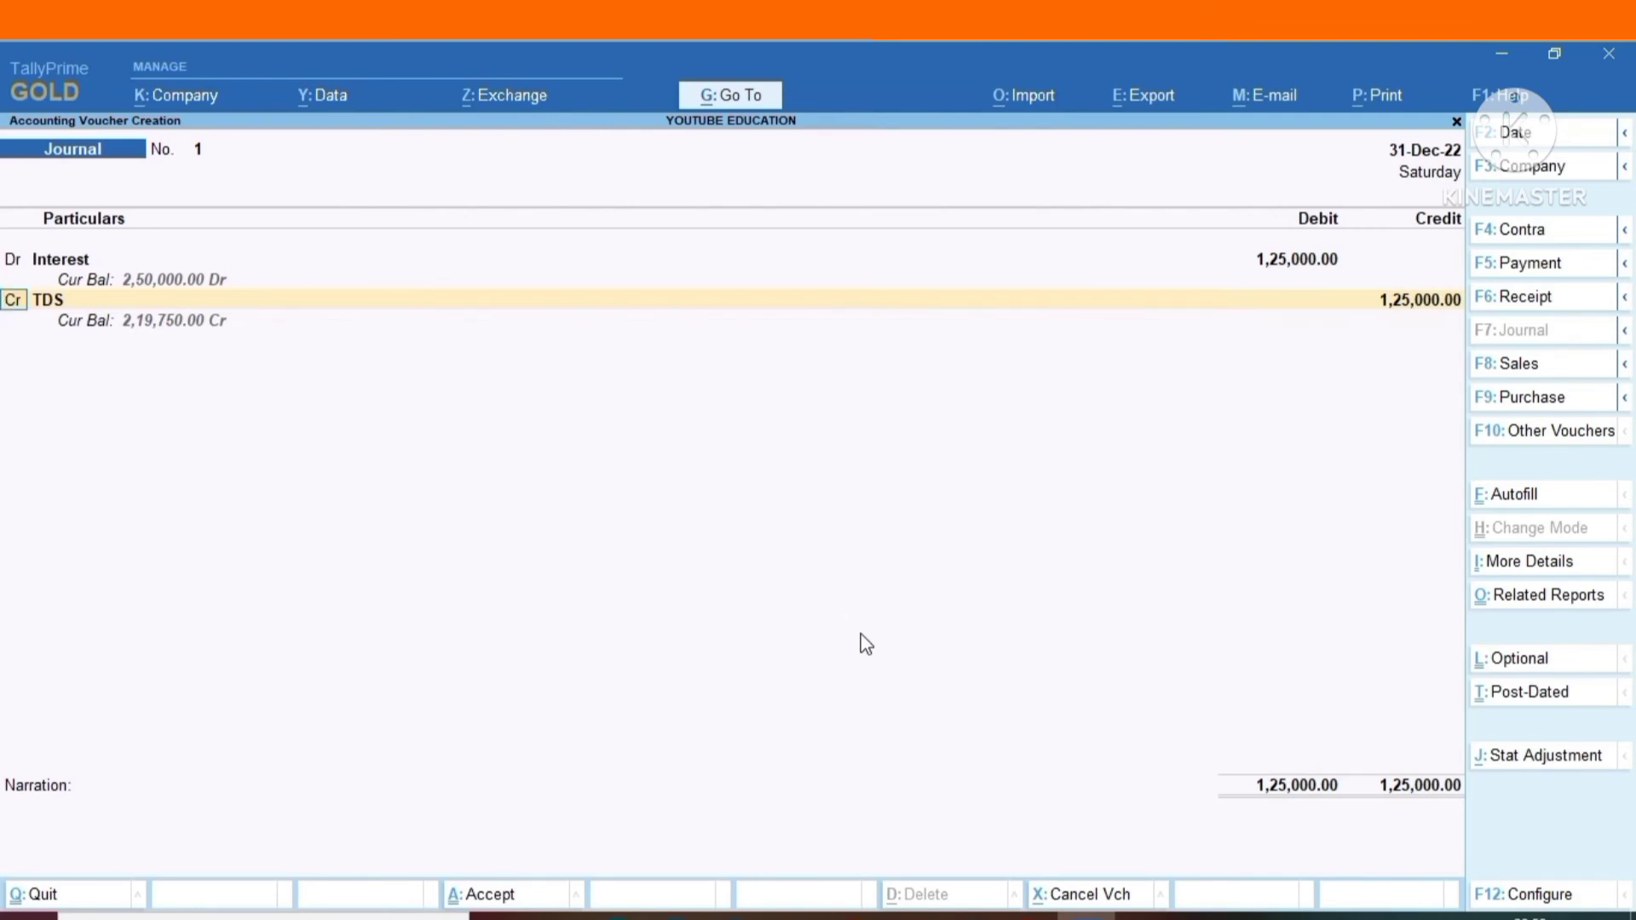
Replace the TDS credit ledger with the individual listed directly below AUDIT FEES, crediting 1,12,500 to that party and 12,500 to TDS.
{"action": "key", "text": "Return"}
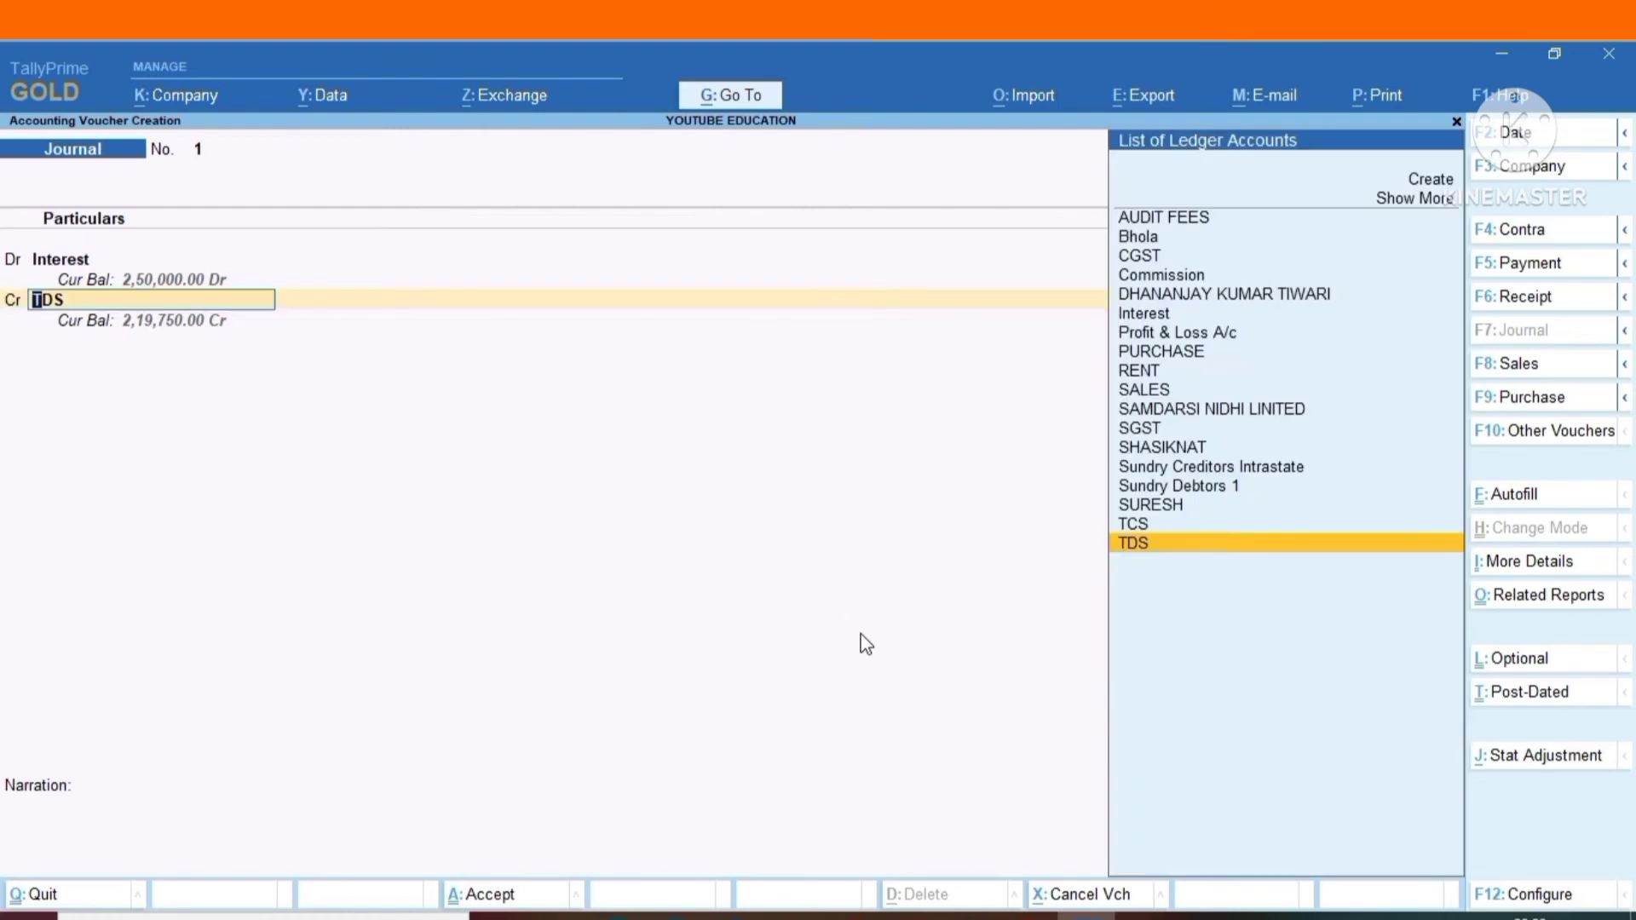
{"action": "type", "text": "BHO"}
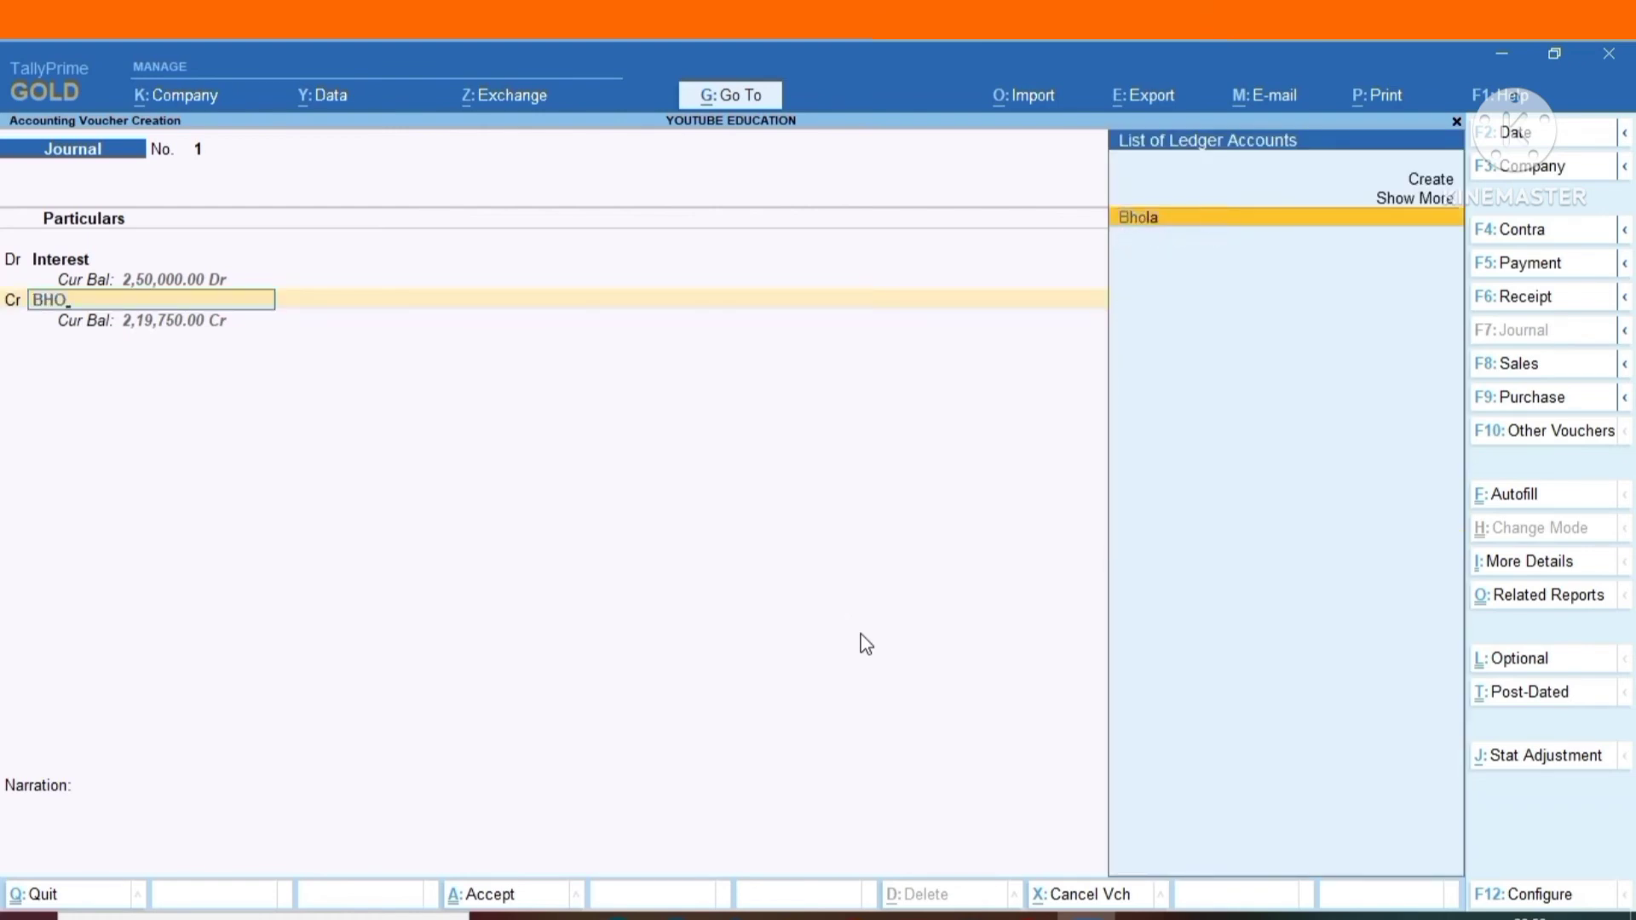
{"action": "key", "text": "Return"}
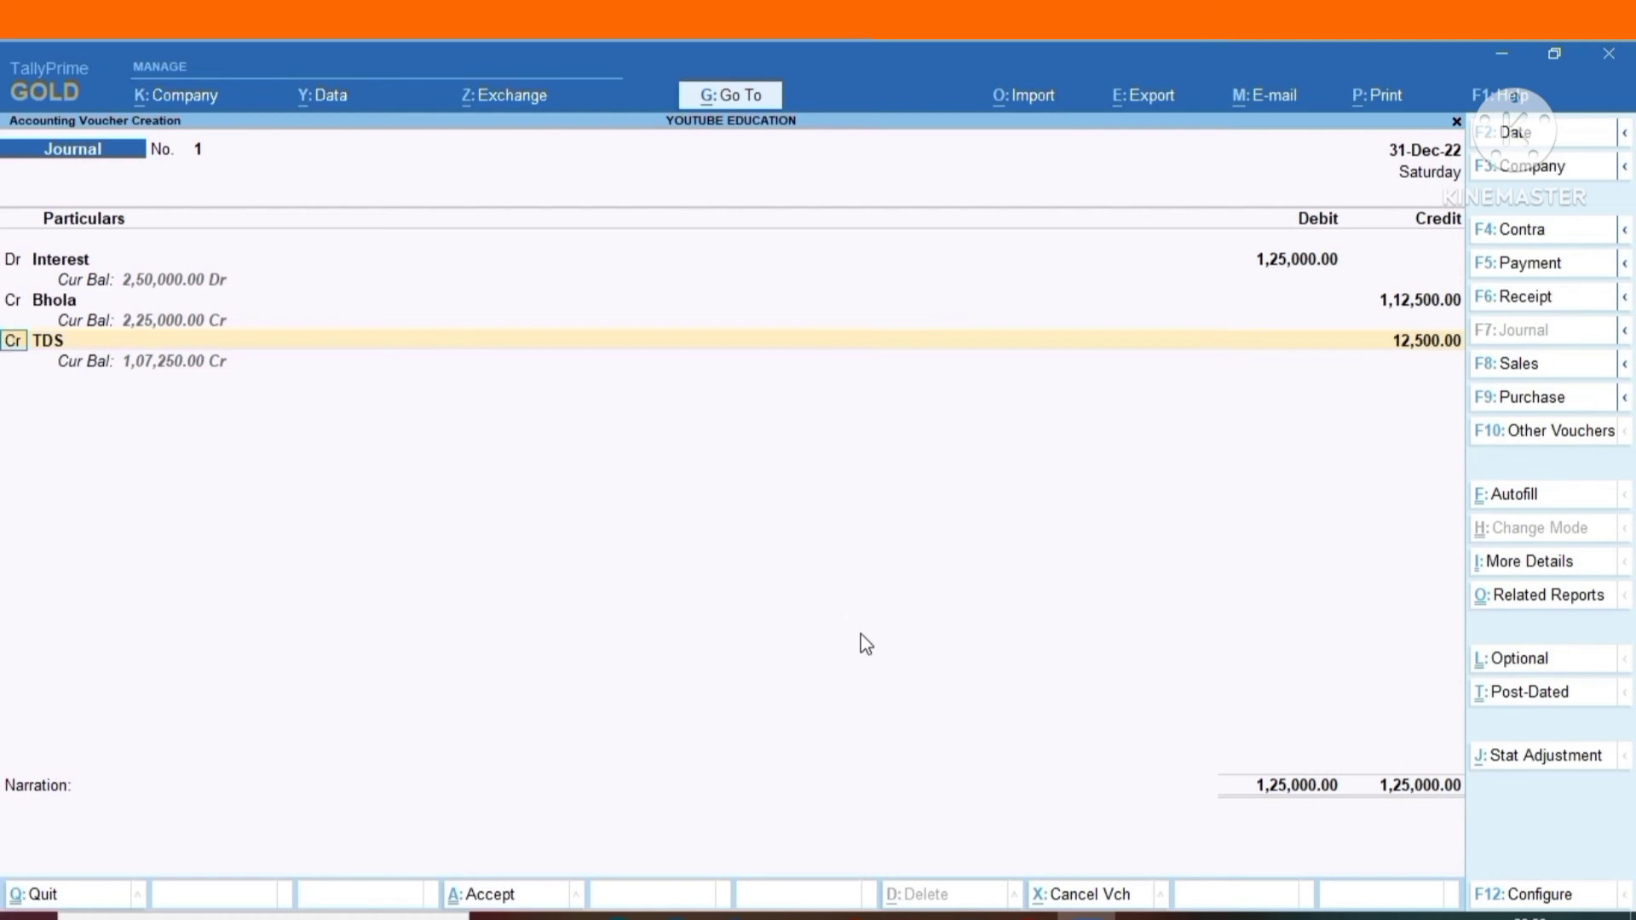
Finish the entries, leave the narration blank and save the journal voucher.
{"action": "key", "text": "Return"}
{"action": "key", "text": "Return"}
{"action": "key", "text": "Return"}
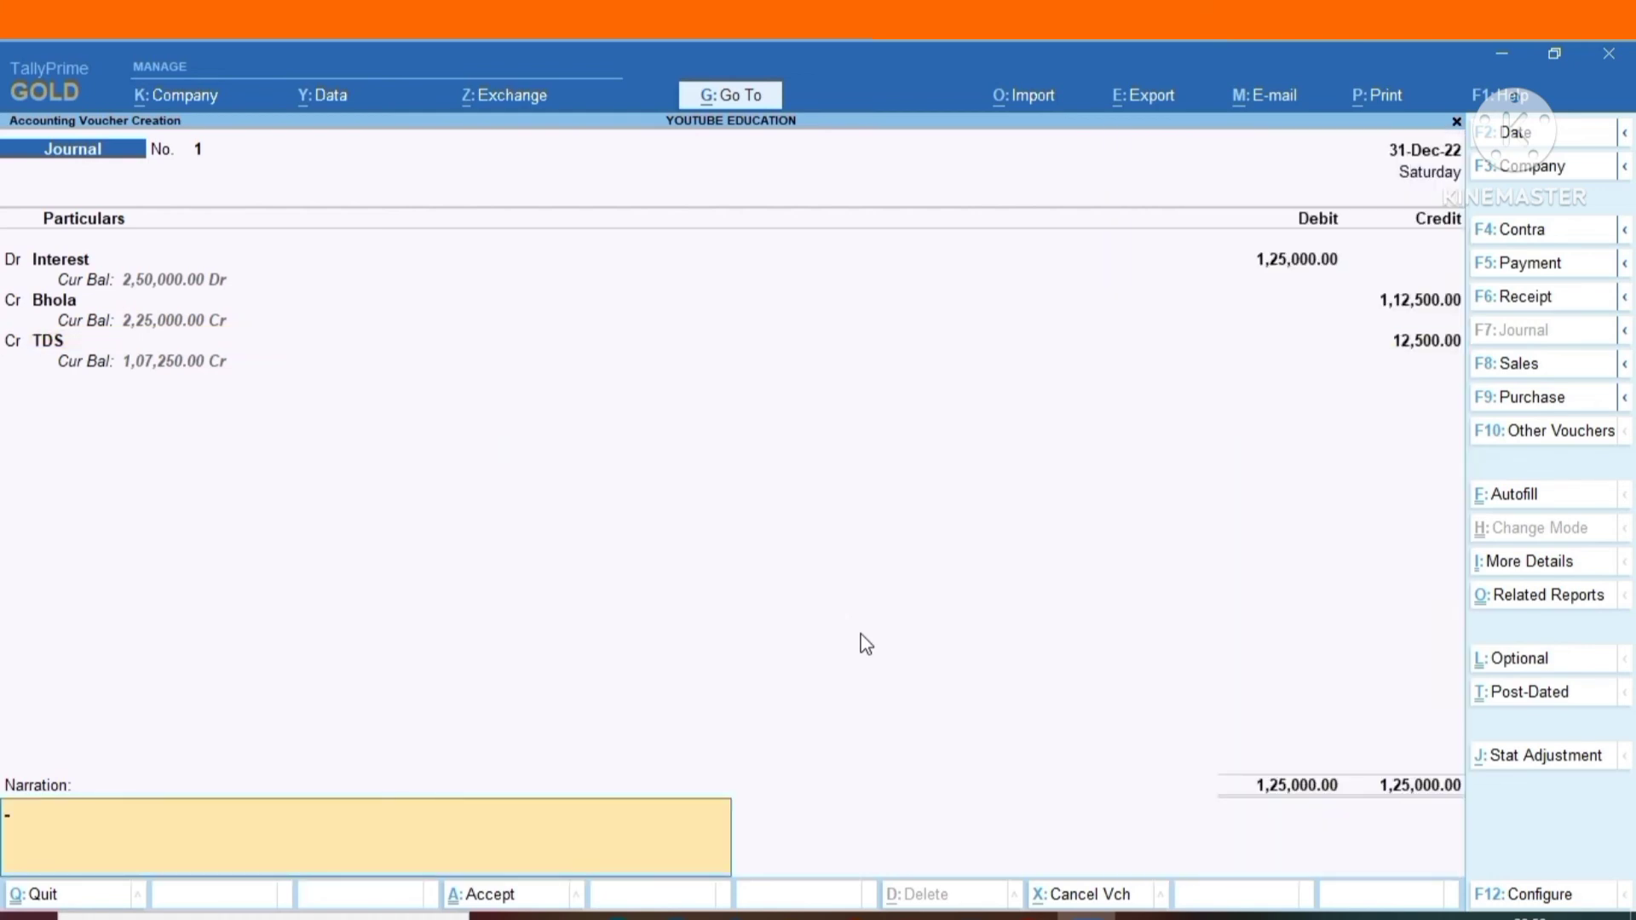
{"action": "key", "text": "Return"}
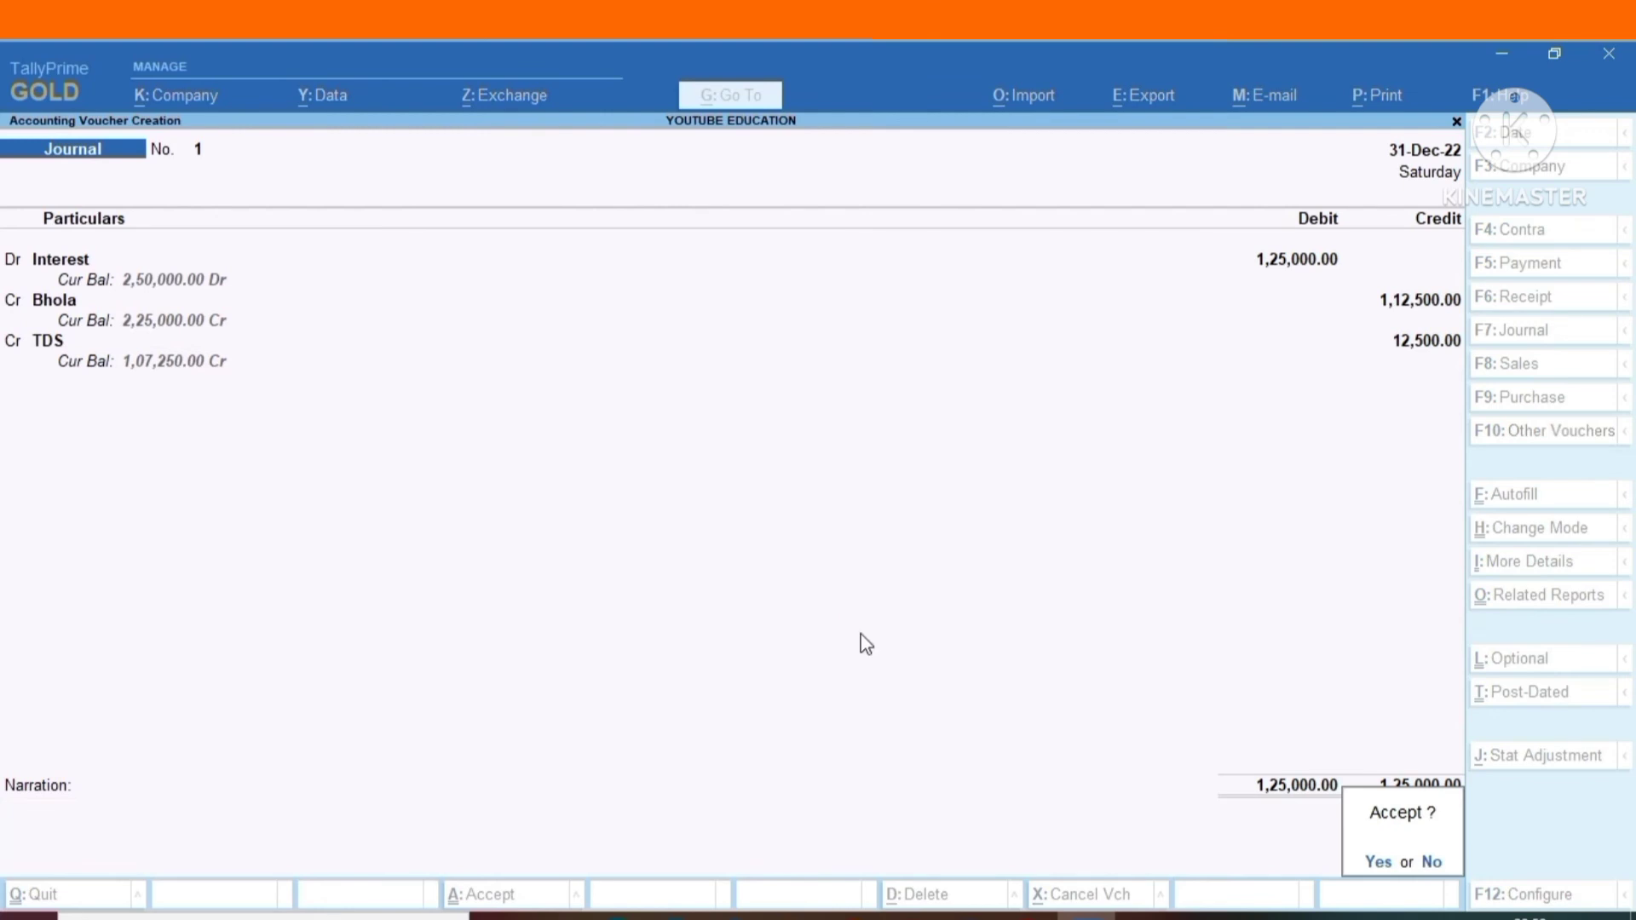
{"action": "key", "text": "Return"}
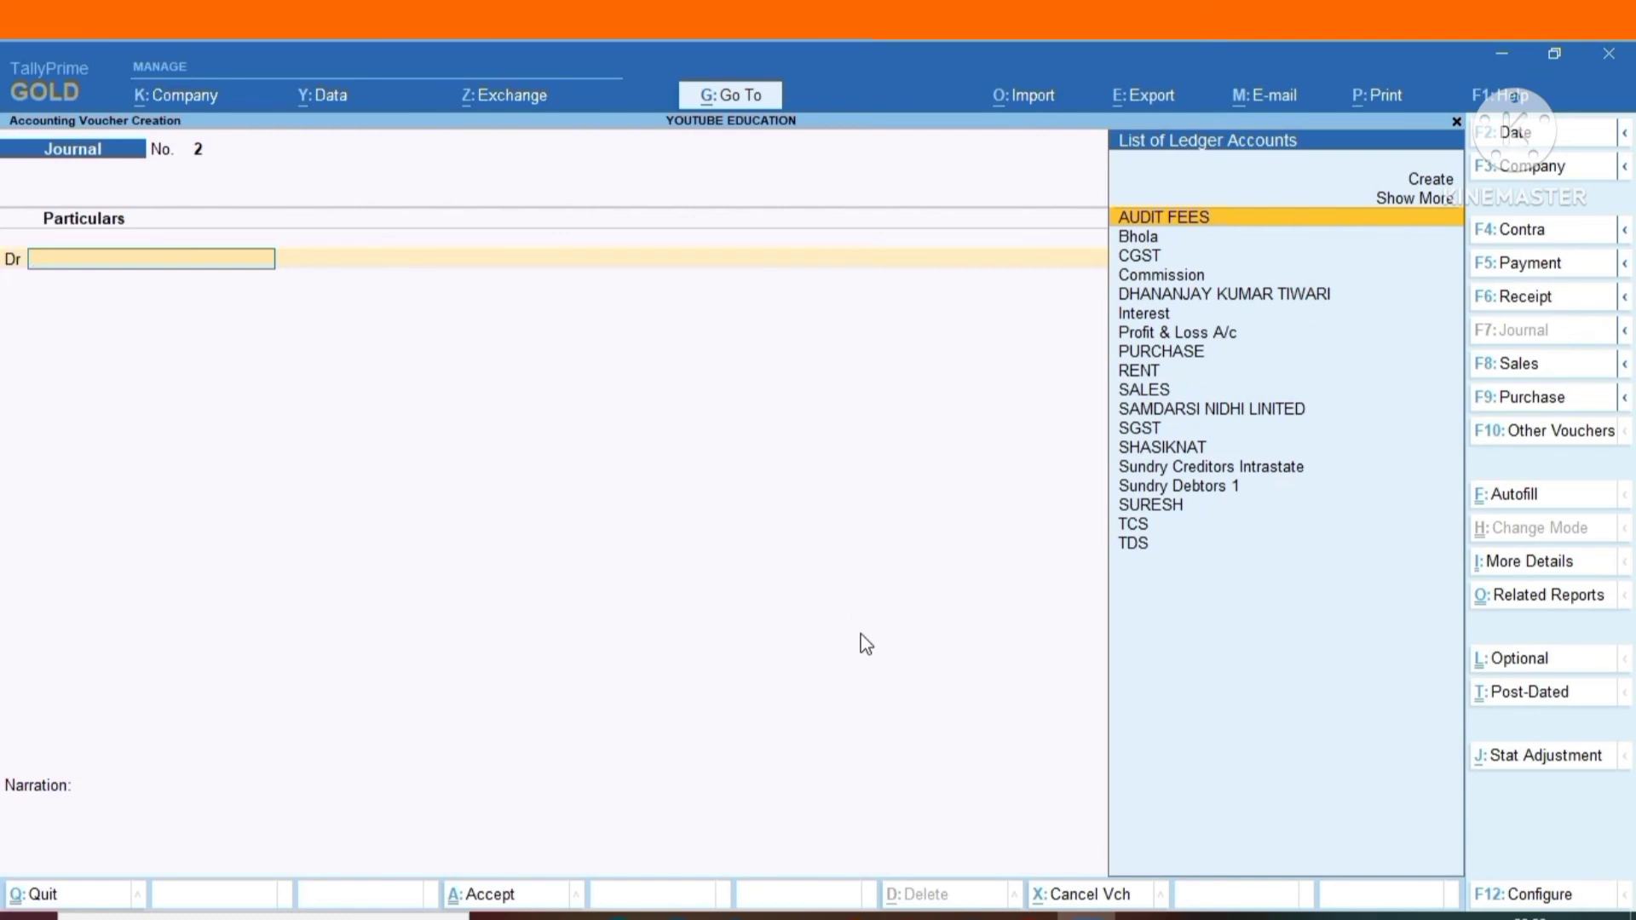
Start a payment voucher and create a ledger from its account field named BANK ACCOUNT under the Bank Accounts group.
{"action": "key", "text": "F5"}
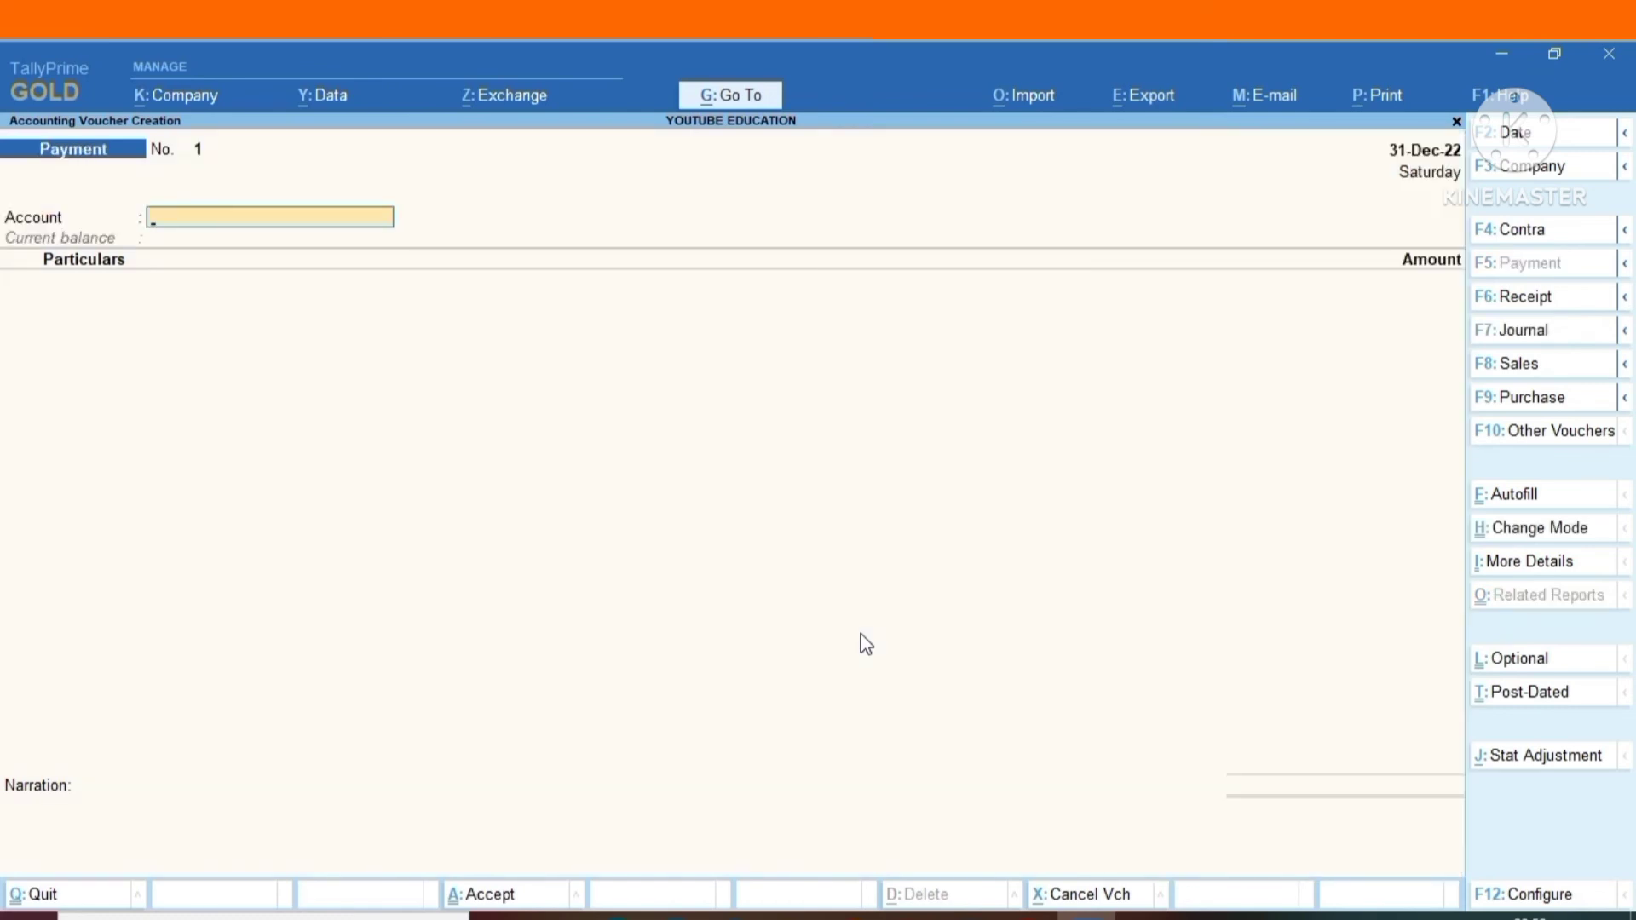
{"action": "type", "text": "A"}
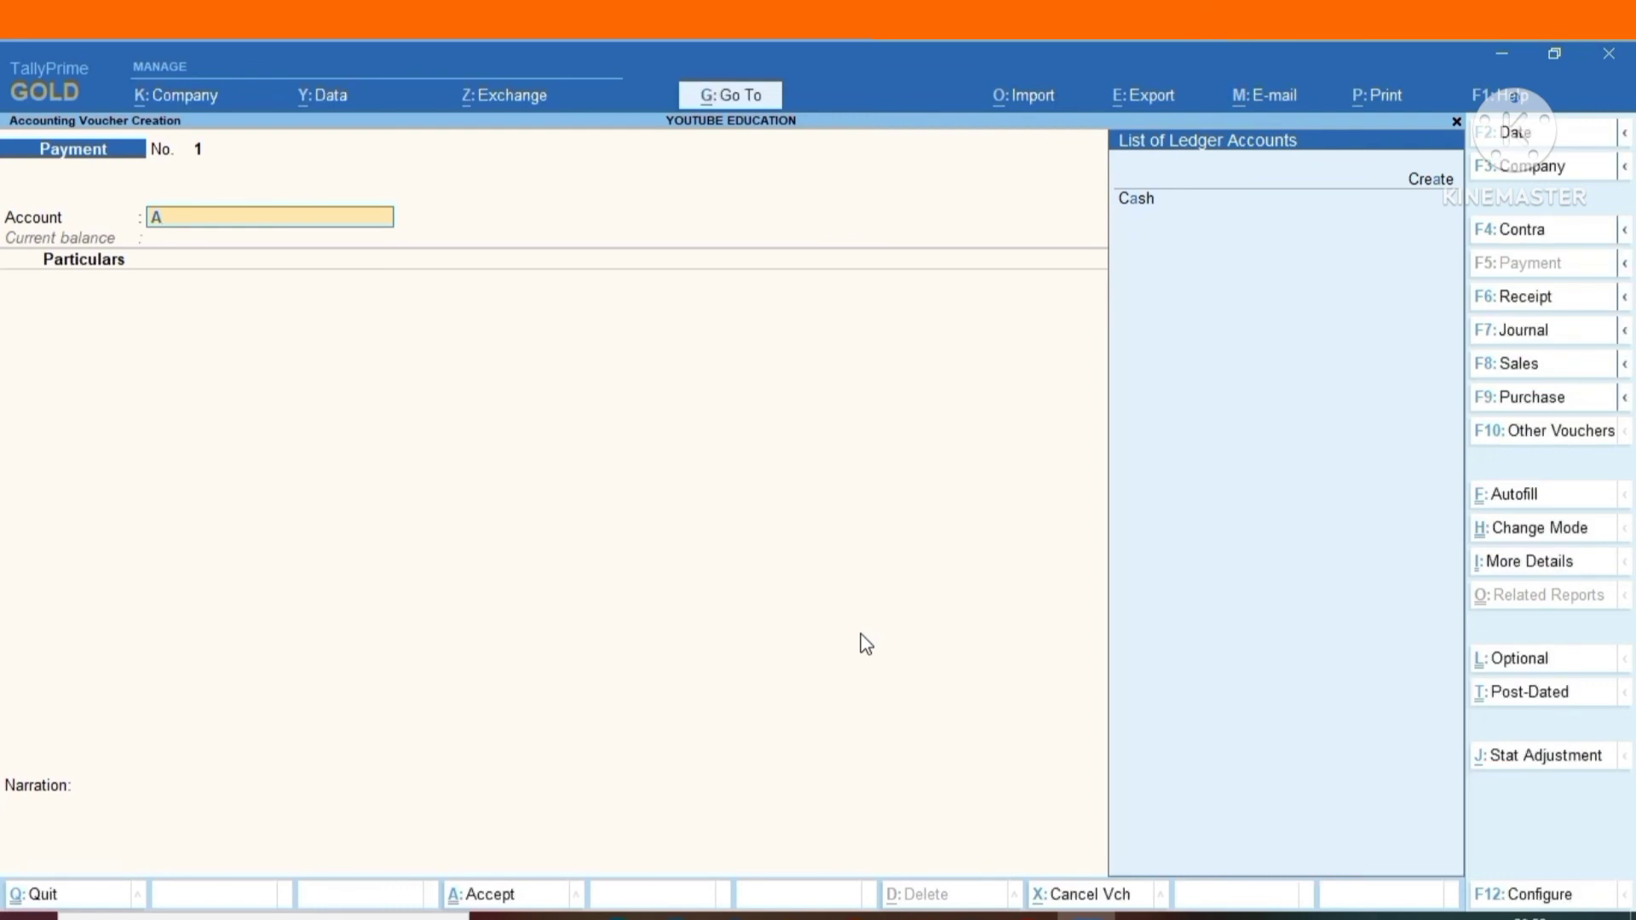
{"action": "key", "text": "BackSpace"}
{"action": "key", "text": "alt+c"}
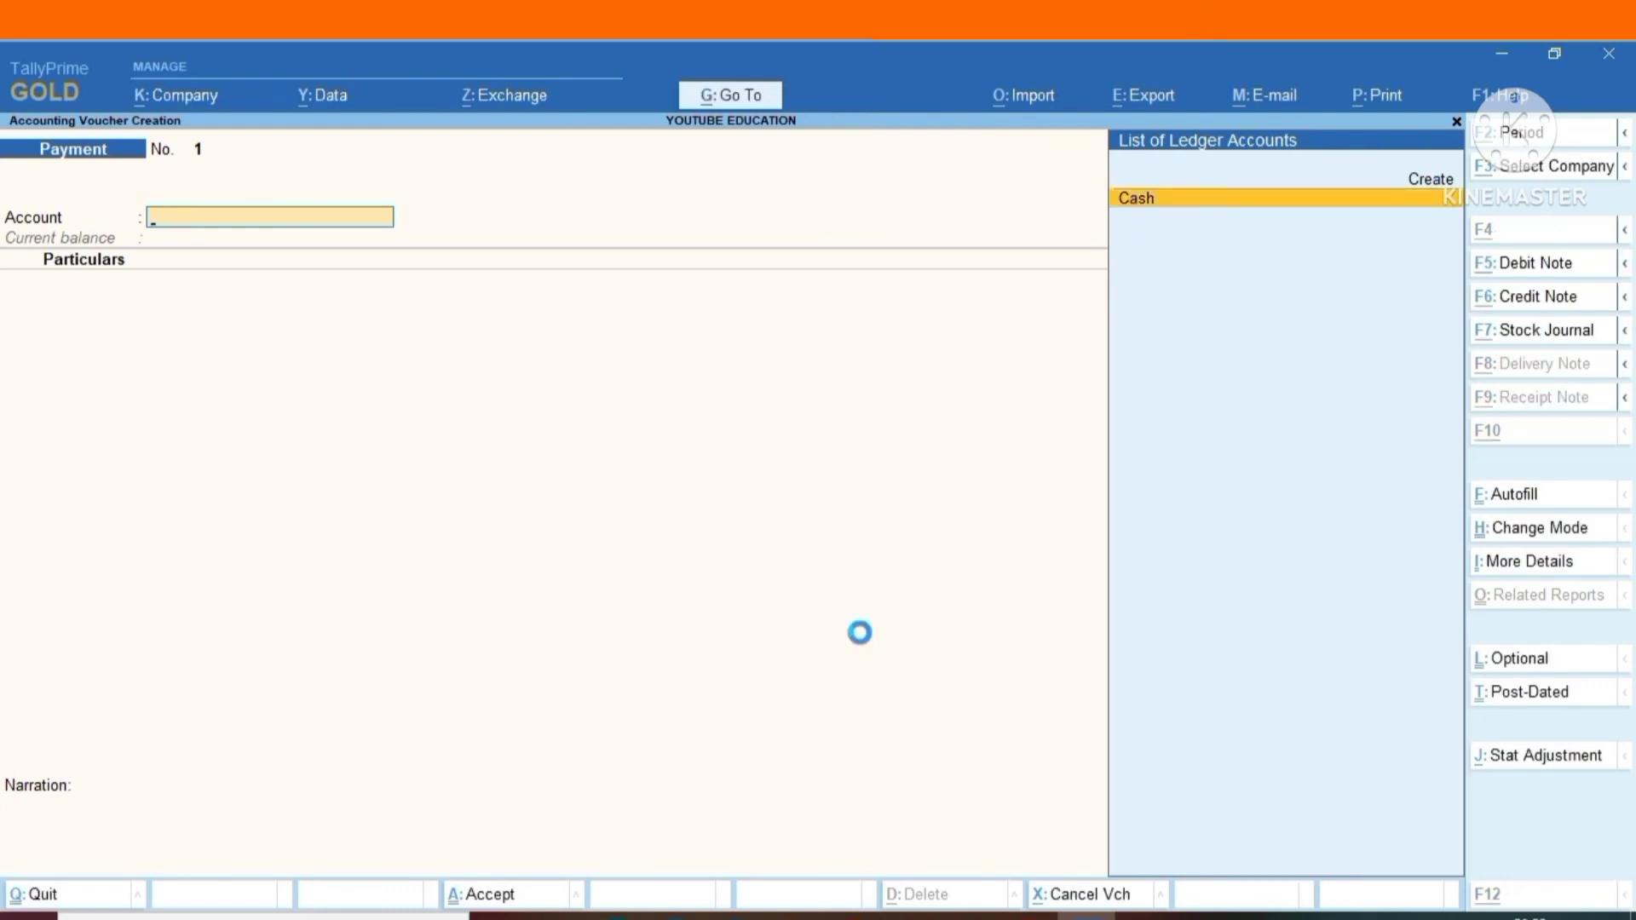
{"action": "type", "text": "B"}
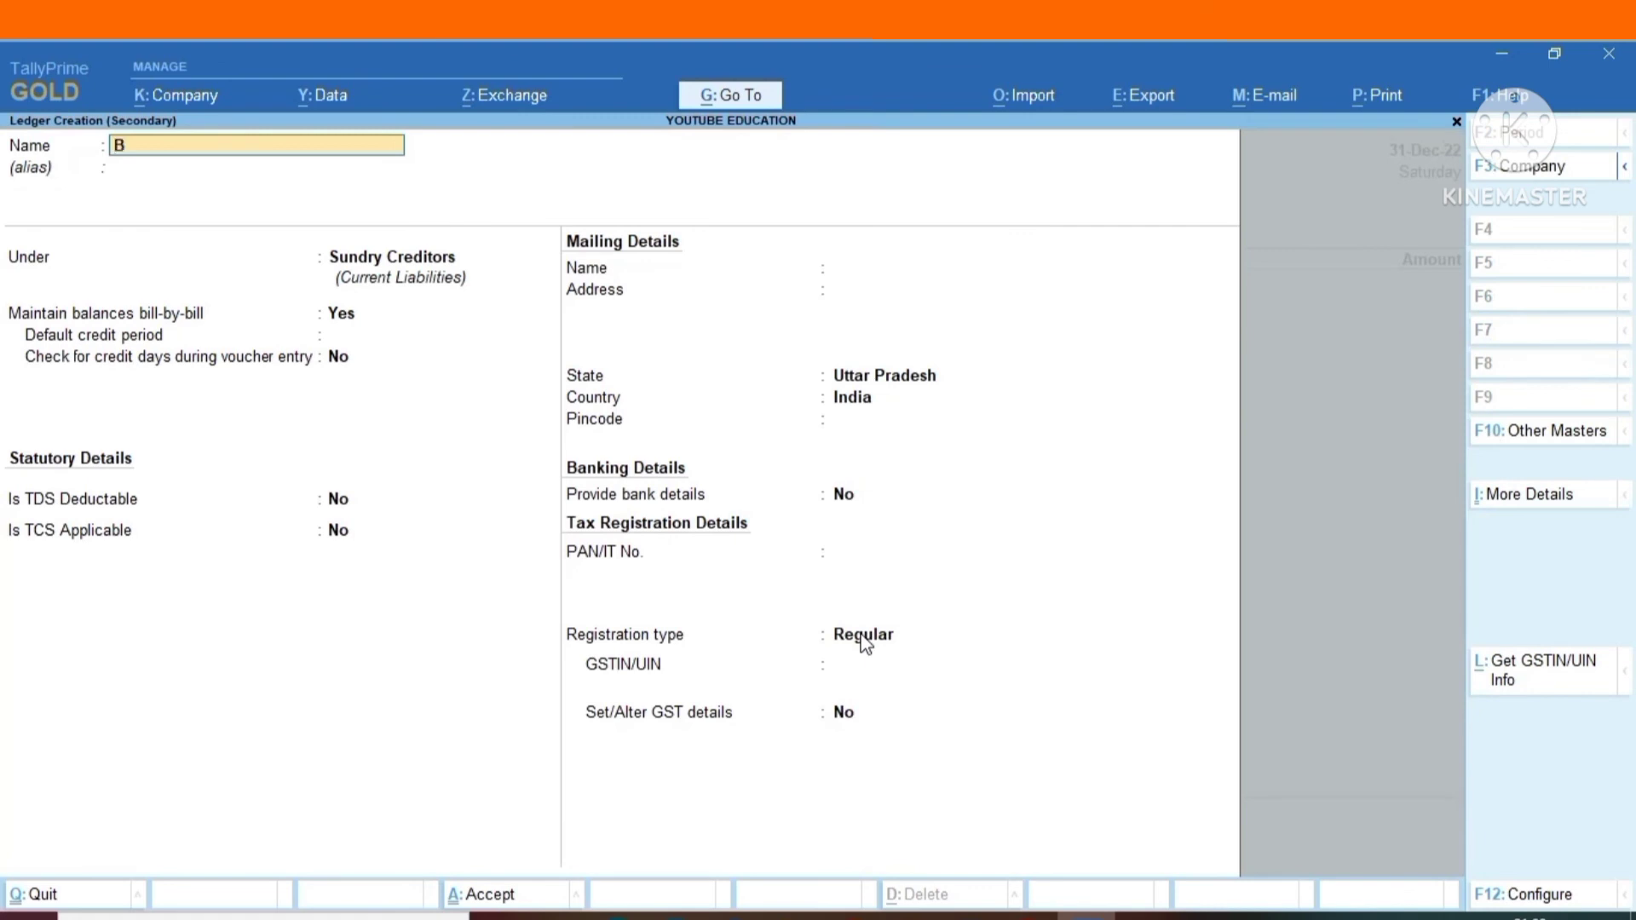
{"action": "type", "text": "ANK ACCOUNT"}
{"action": "key", "text": "Return"}
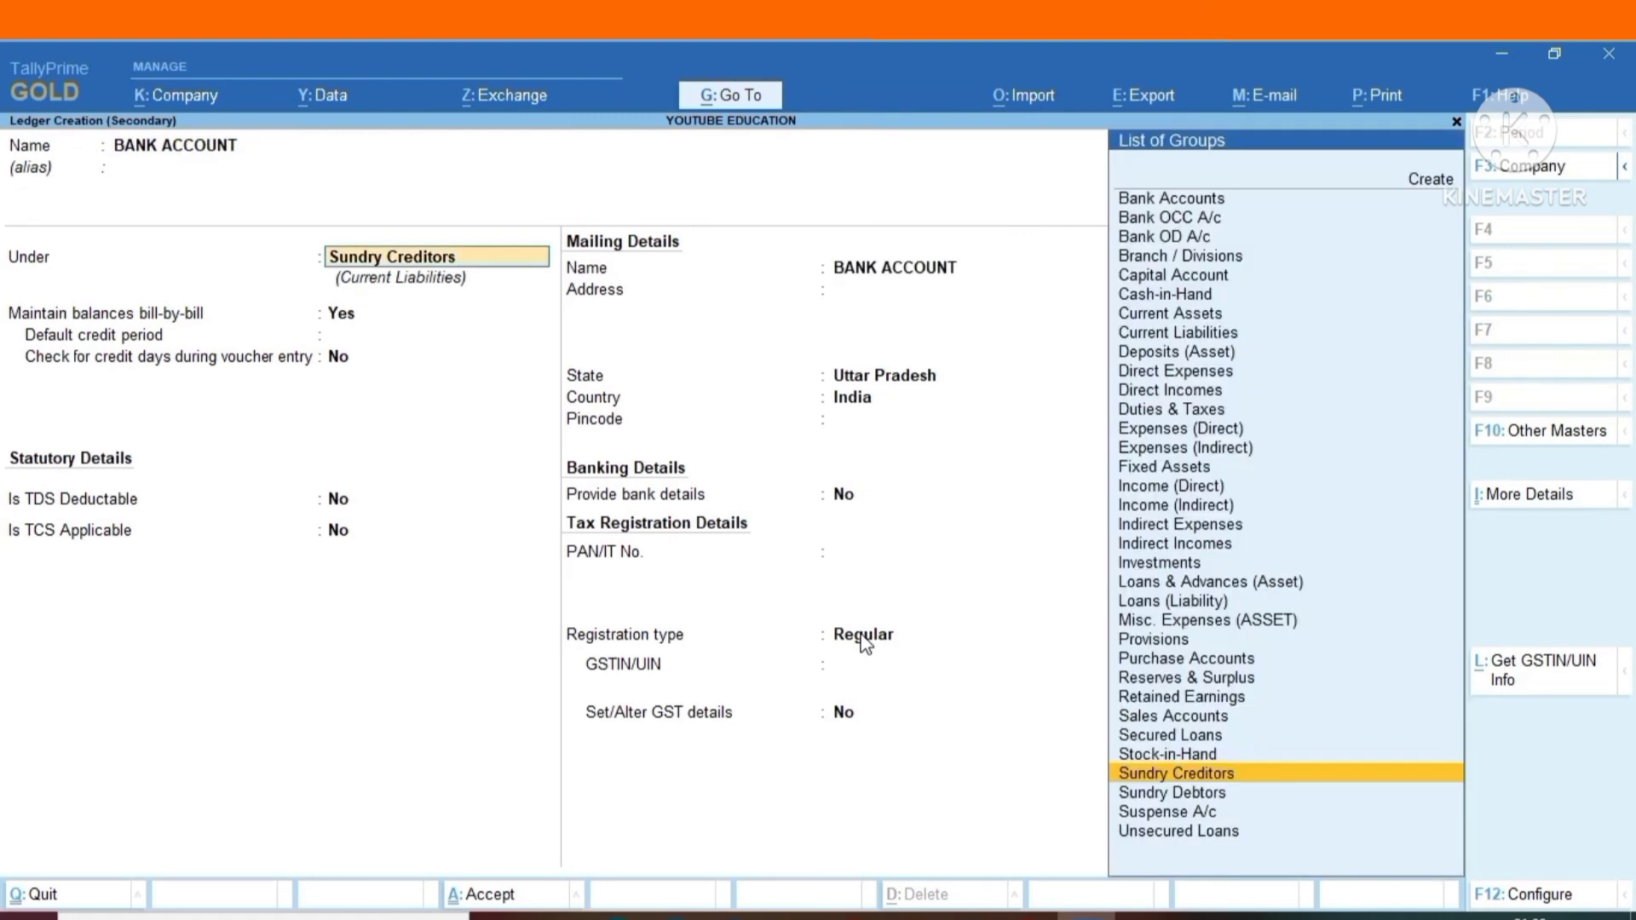
{"action": "type", "text": "BANK"}
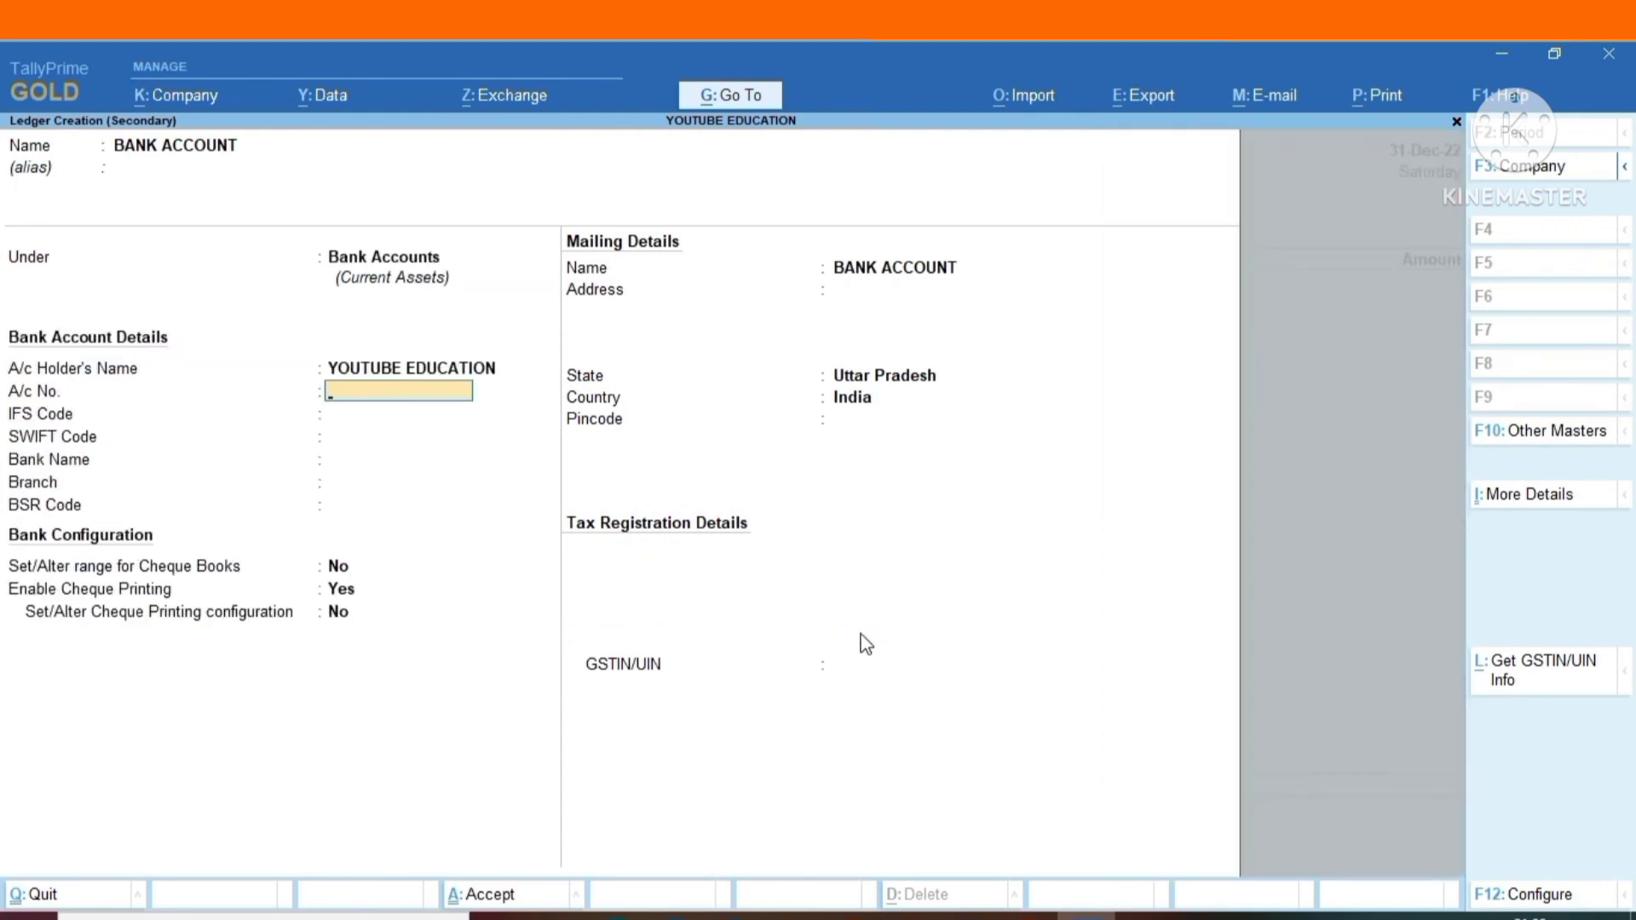
Save the BANK ACCOUNT ledger with the bank name Not Applicable and the remaining details blank, and leave voucher entry.
{"action": "key", "text": "Return"}
{"action": "key", "text": "Return"}
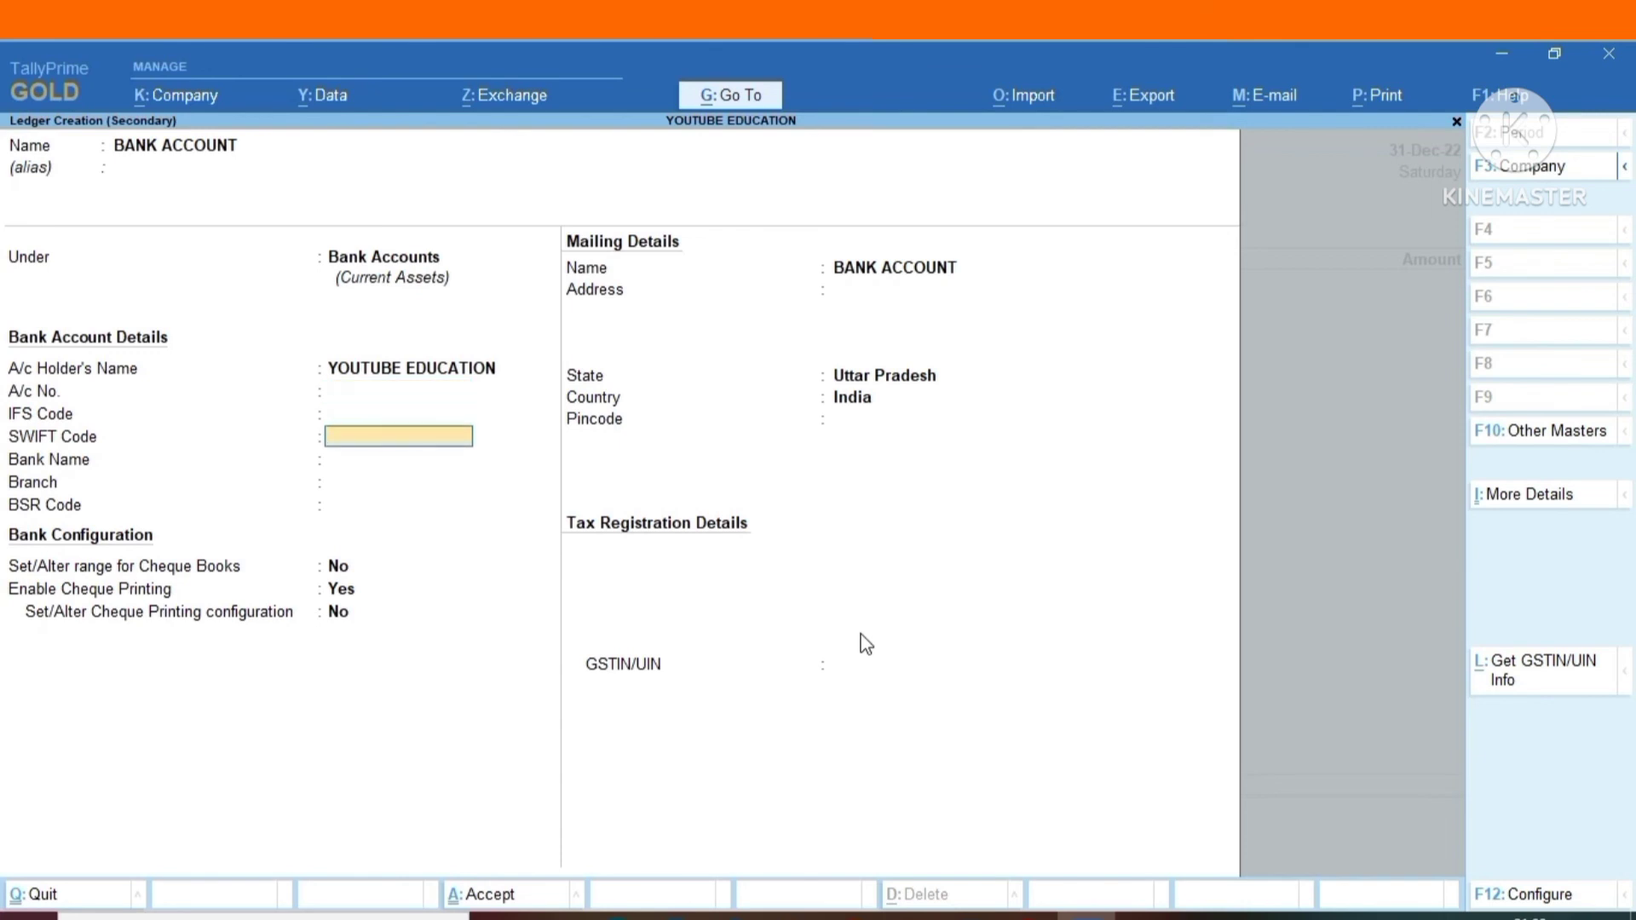
{"action": "key", "text": "Return"}
{"action": "key", "text": "Return"}
{"action": "key", "text": "Return"}
{"action": "key", "text": "Return"}
{"action": "key", "text": "Return"}
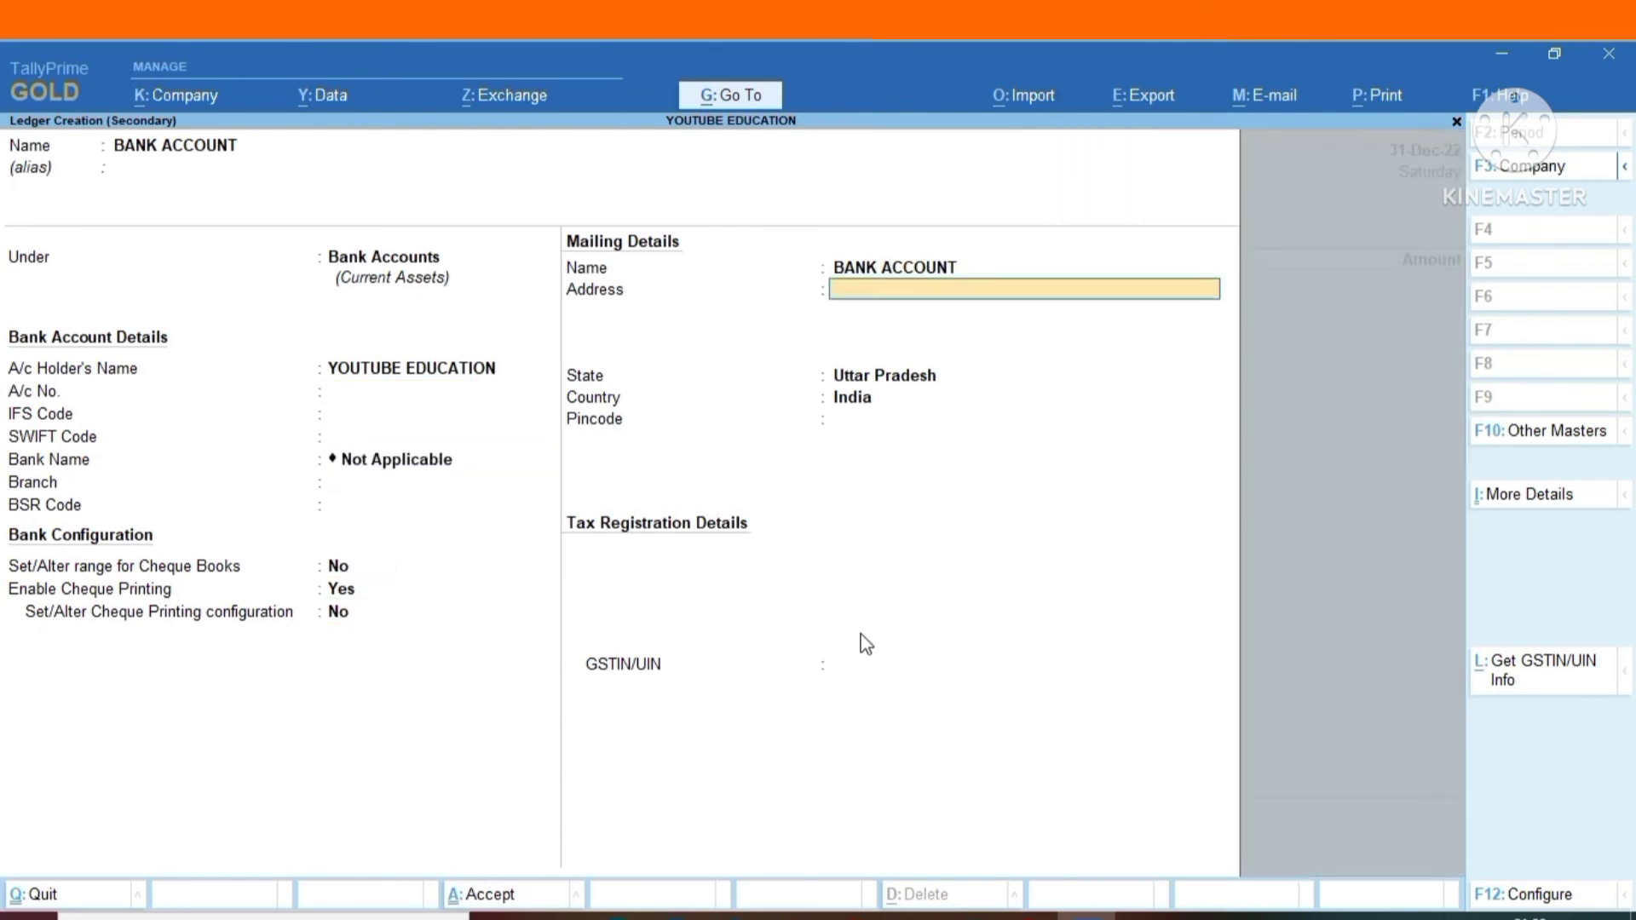
{"action": "key", "text": "Return"}
{"action": "key", "text": "Return"}
{"action": "key", "text": "Return"}
{"action": "key", "text": "Return"}
{"action": "key", "text": "Return"}
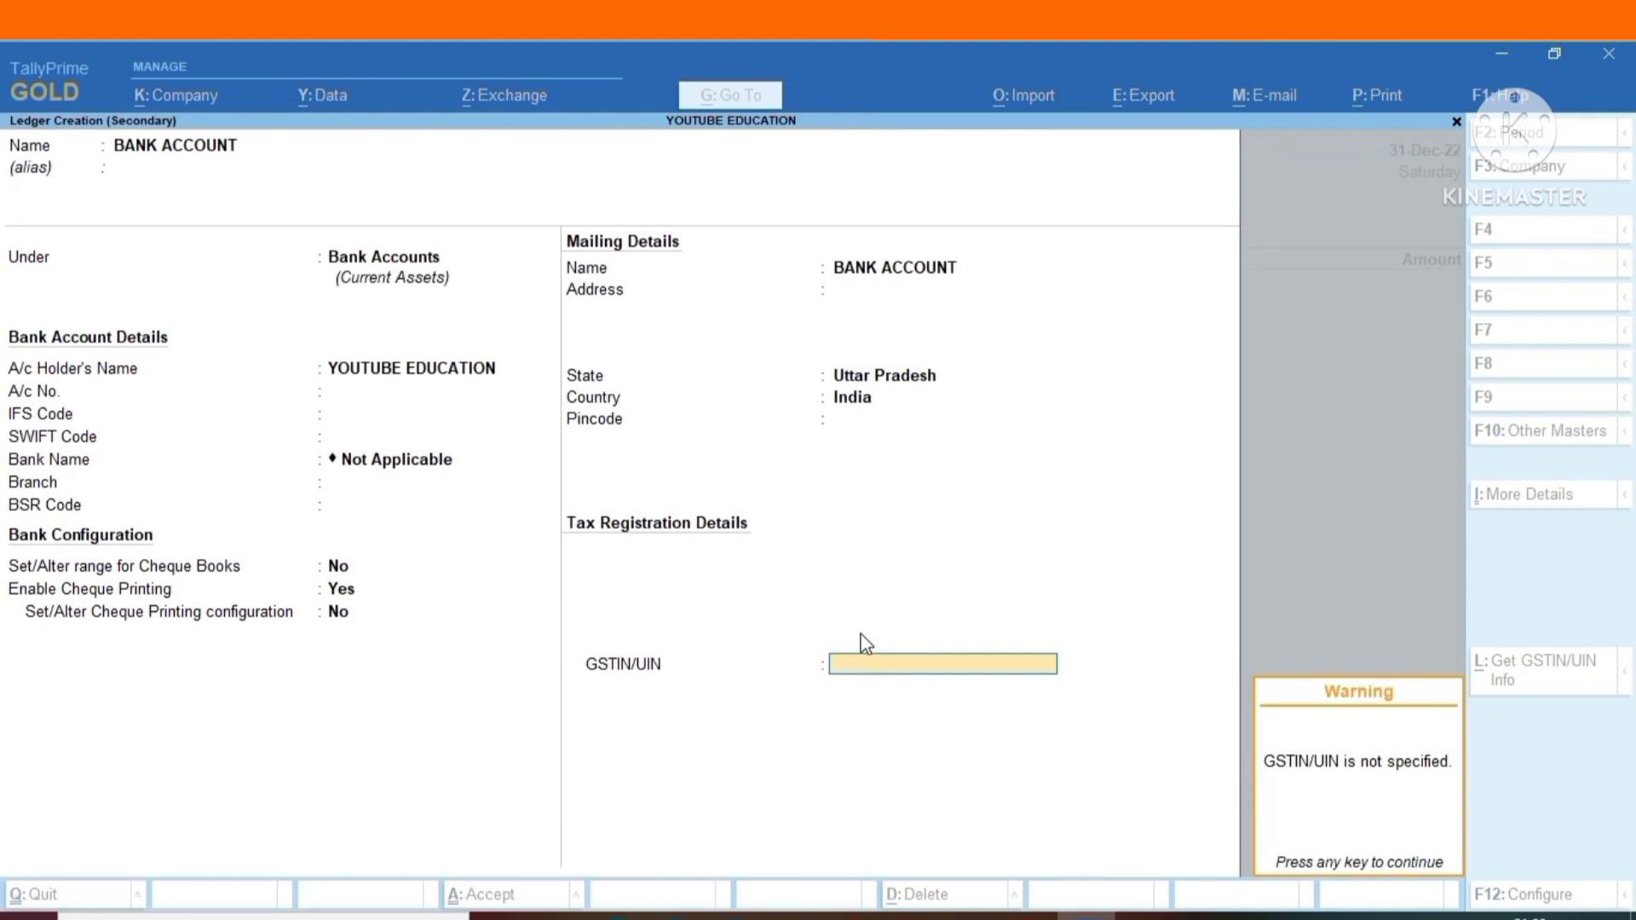
{"action": "key", "text": "Return"}
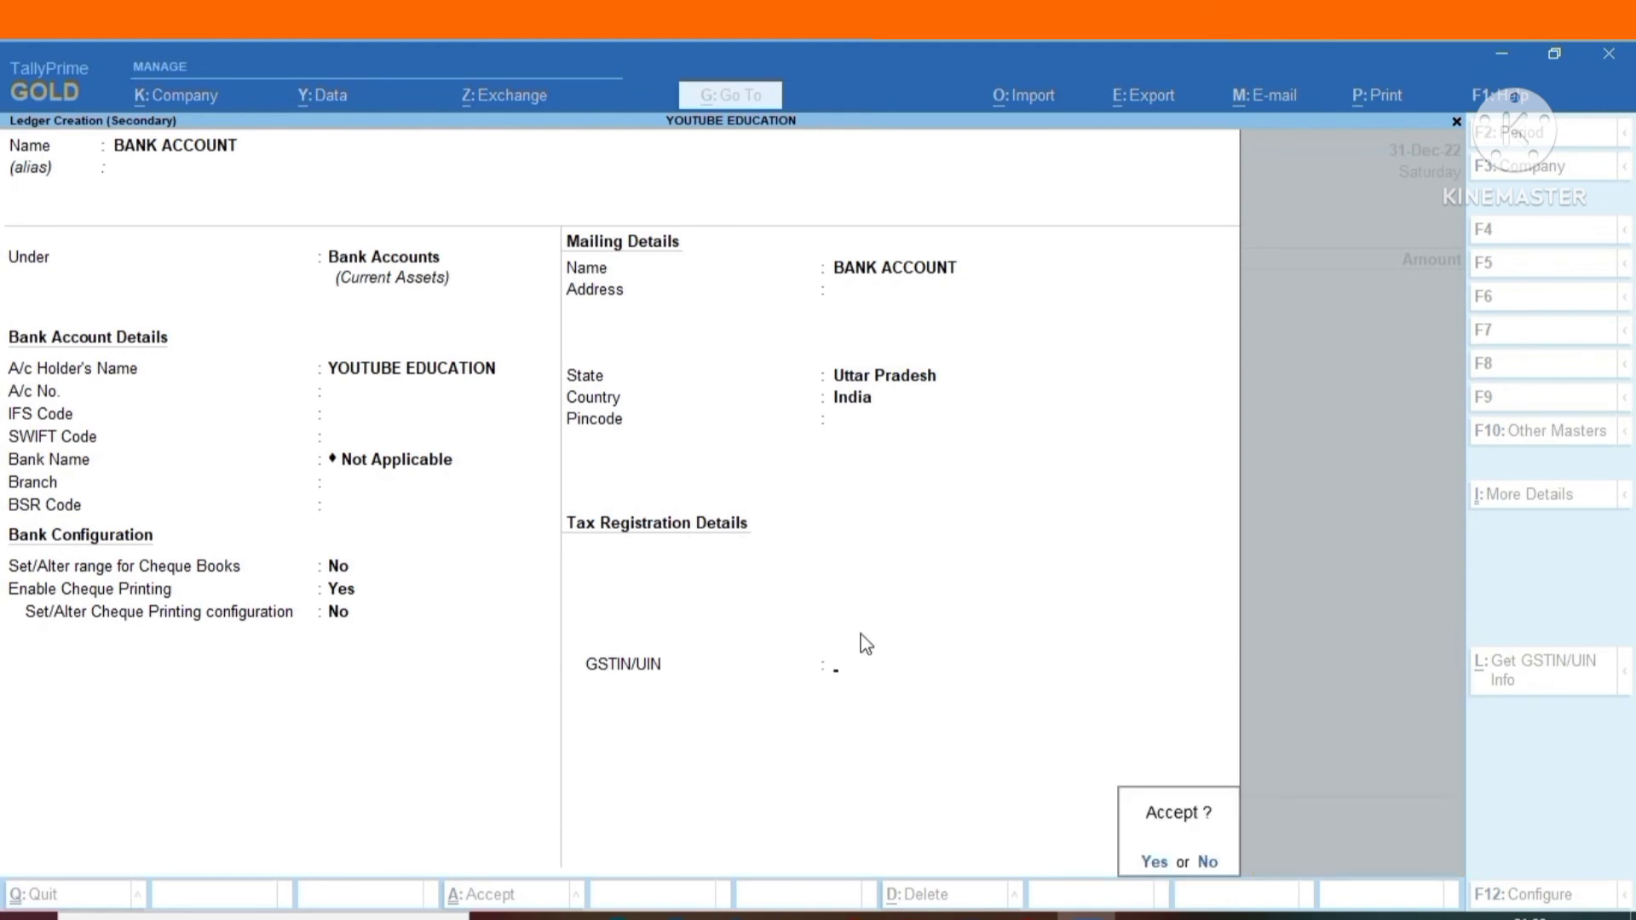
{"action": "key", "text": "Return"}
{"action": "key", "text": "Return"}
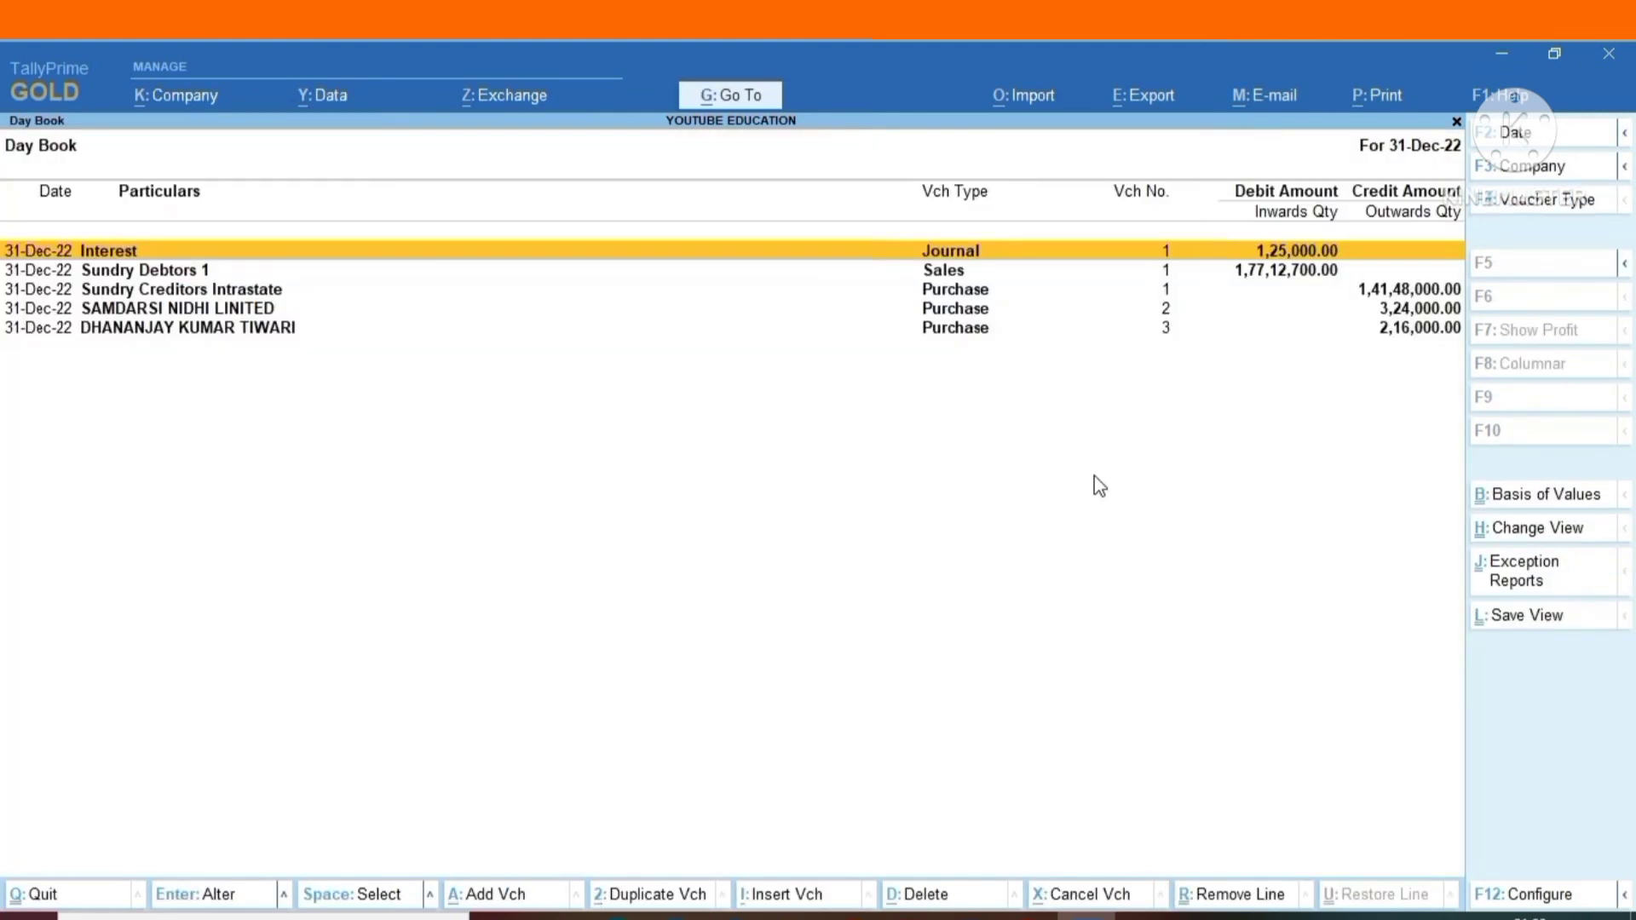
{"action": "key", "text": "Escape"}
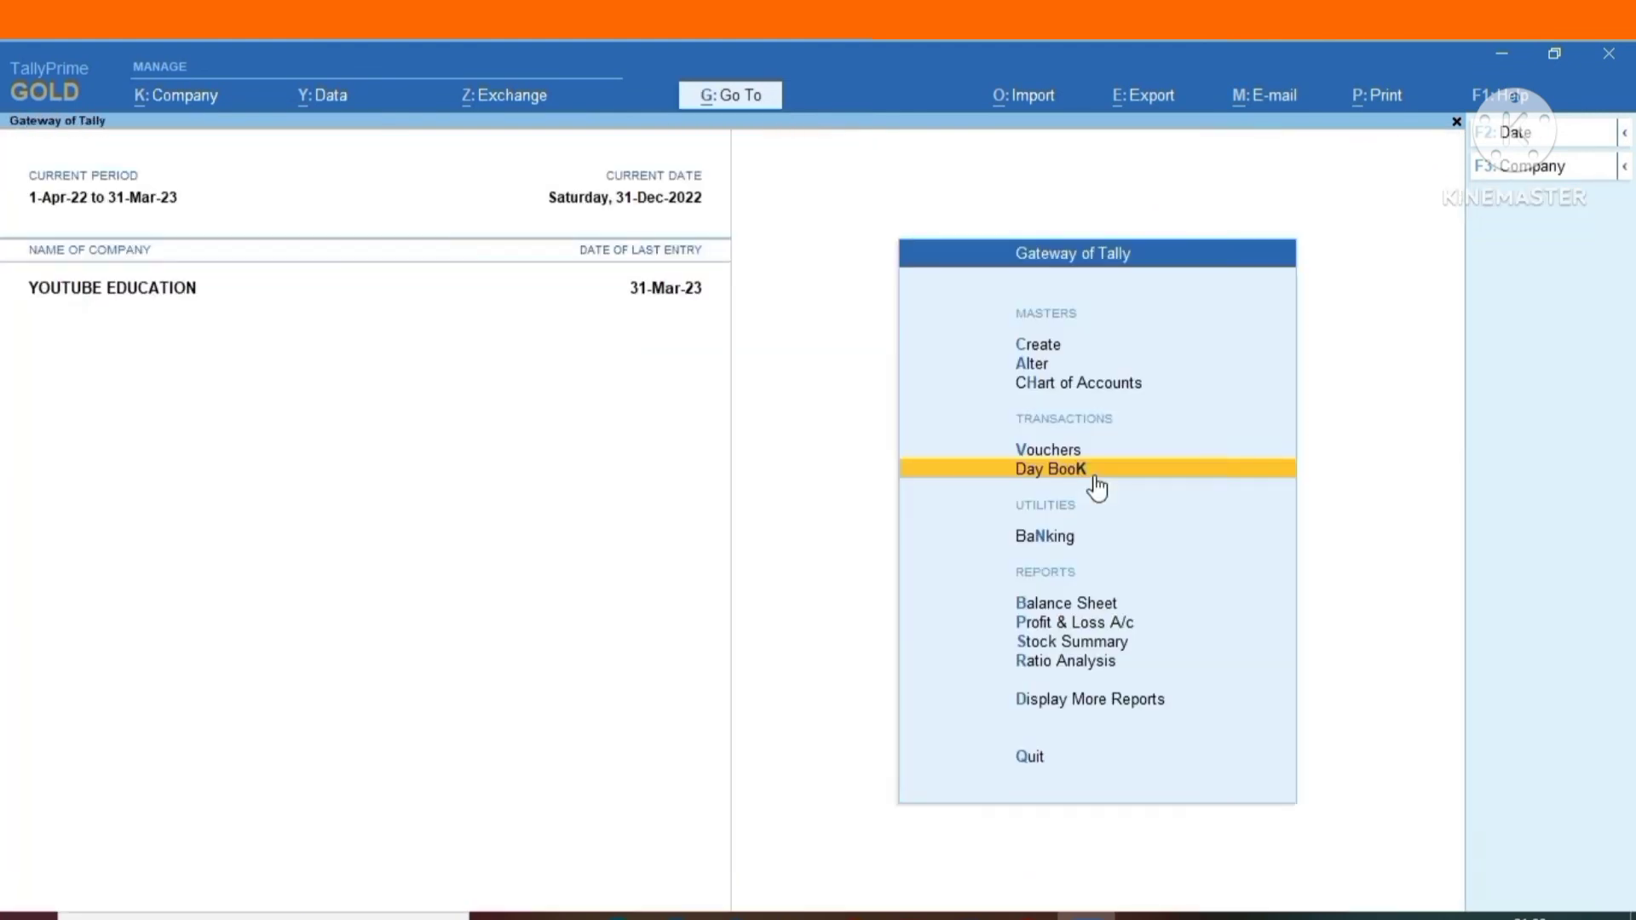
Start a payment voucher and set Autofill to a TDS Stat Payment for the period 1-Dec-22 to 31-Dec-22.
{"action": "key", "text": "Up"}
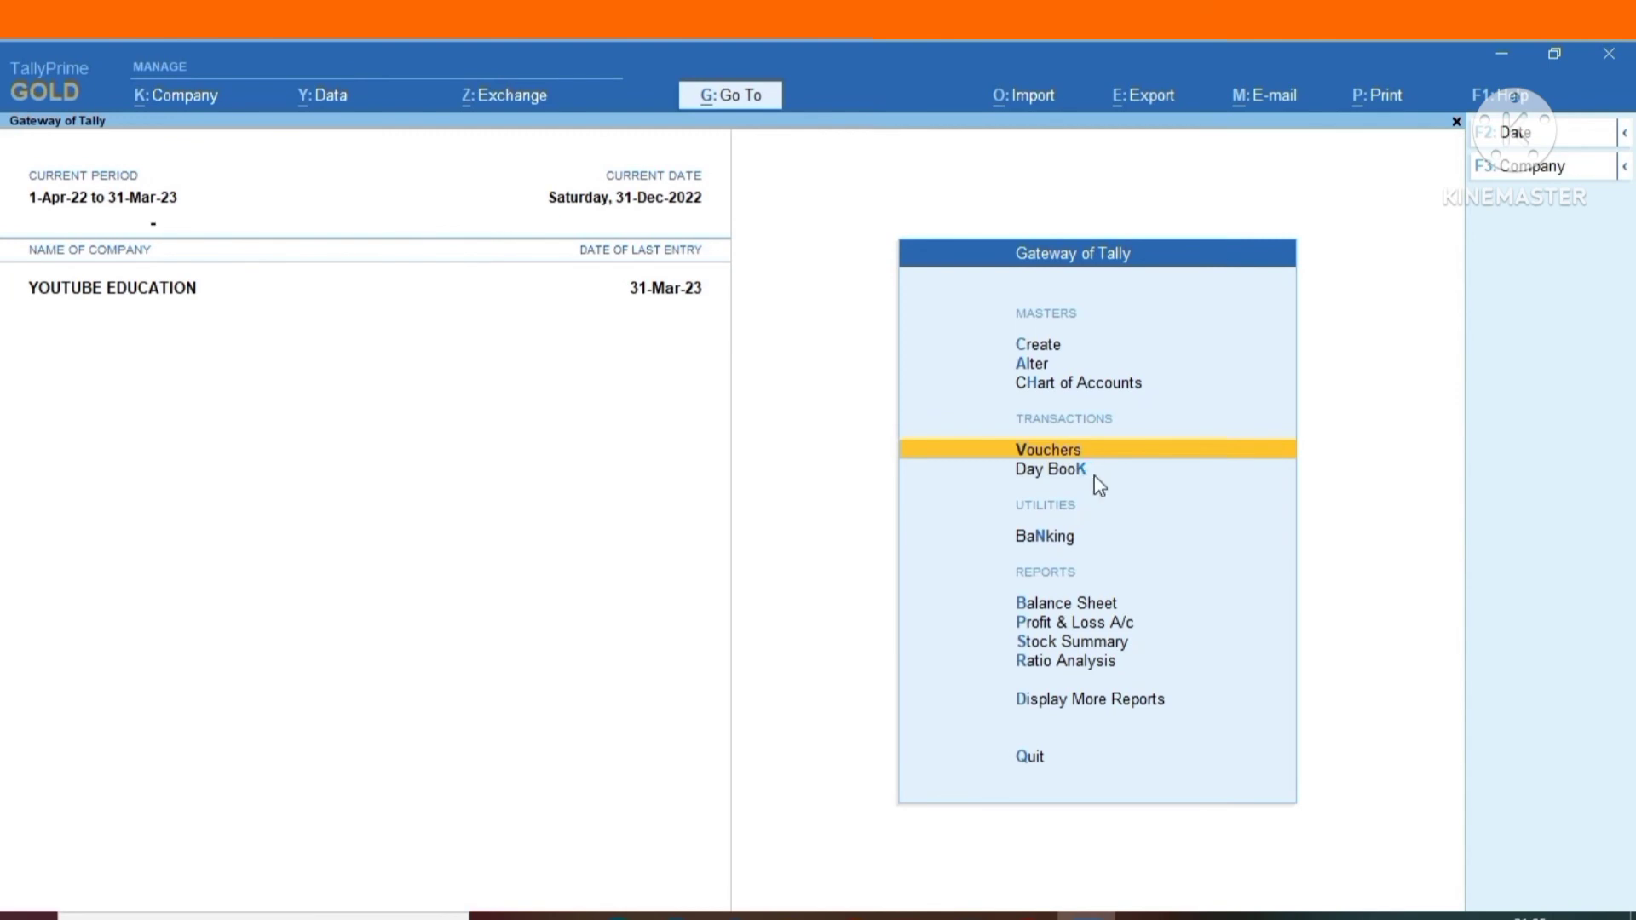
{"action": "key", "text": "Return"}
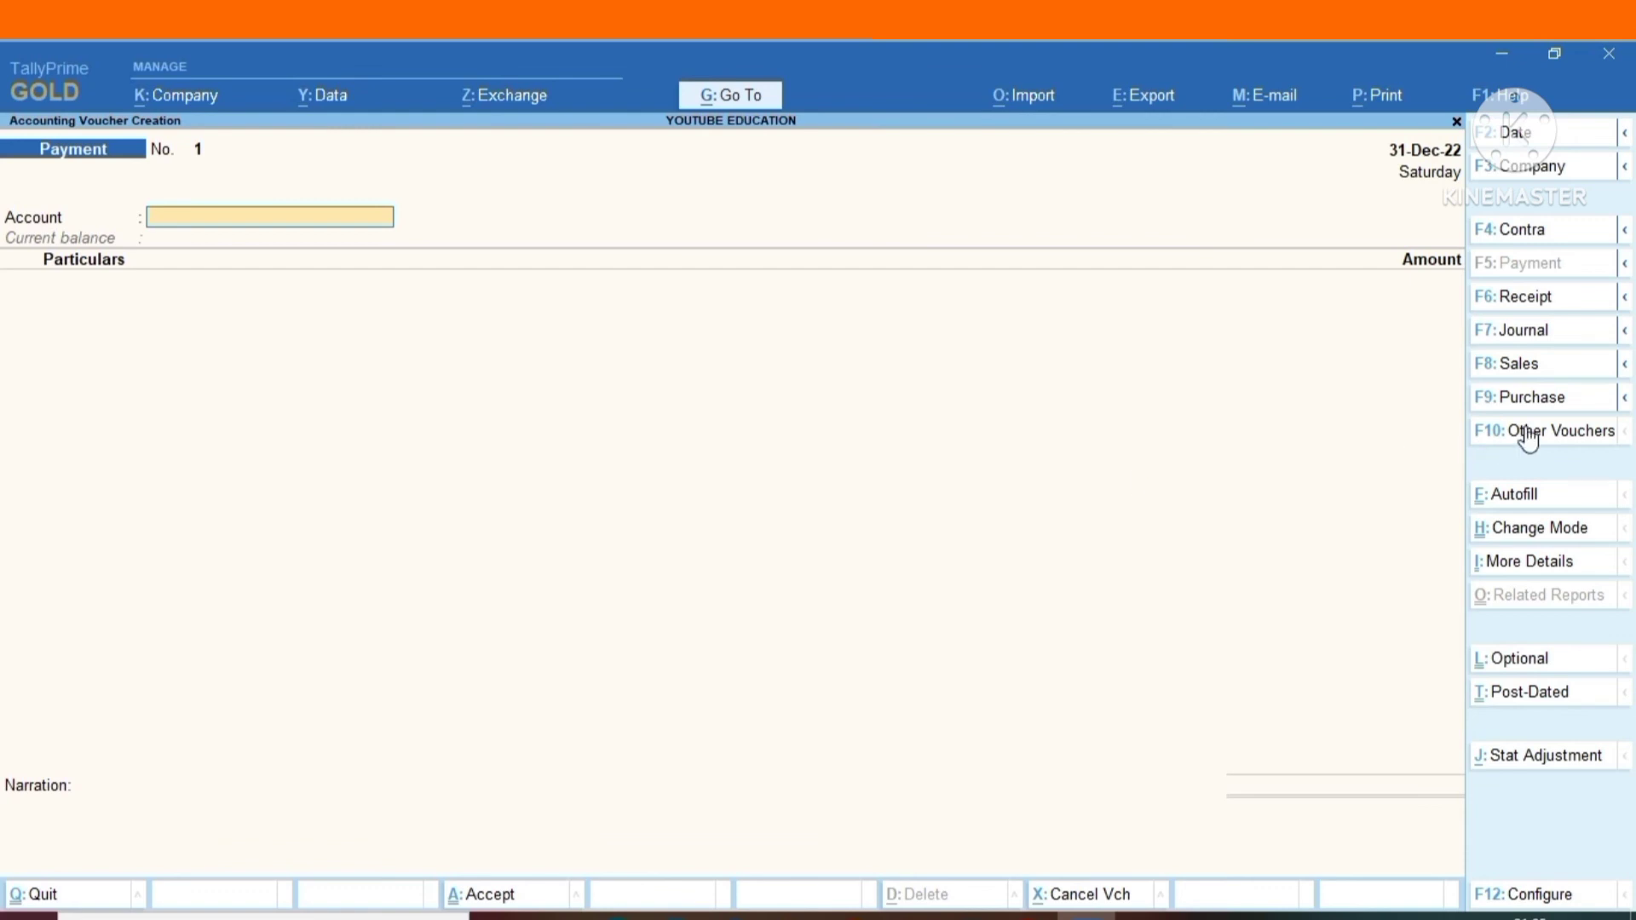
{"action": "left_click", "coordinate": [1529, 494]}
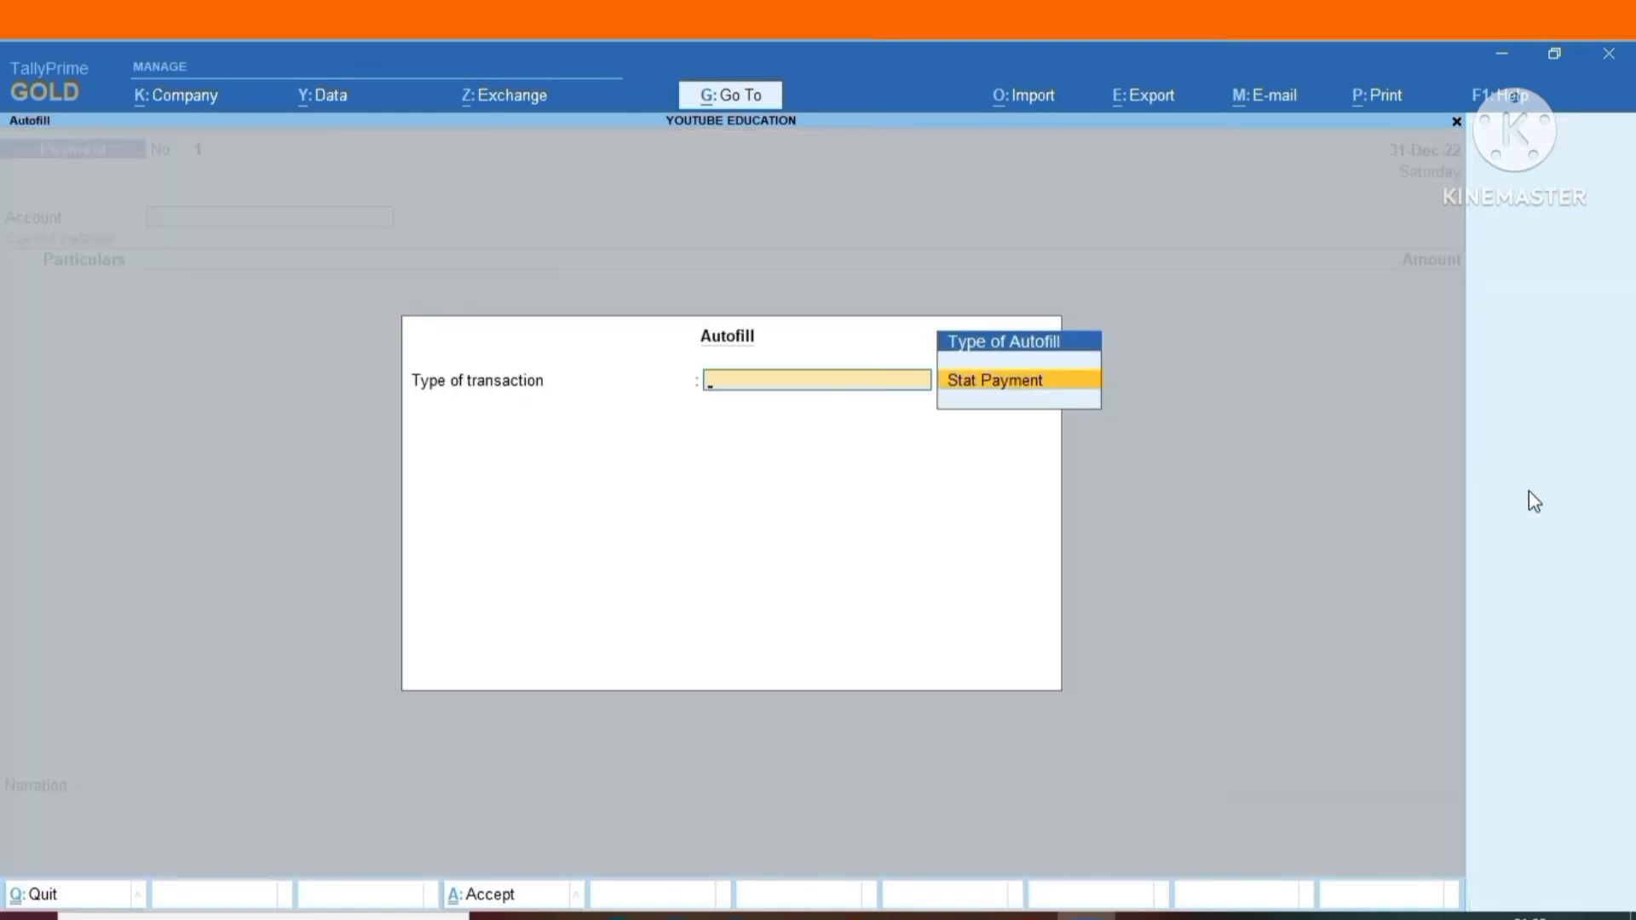
{"action": "key", "text": "Return"}
{"action": "key", "text": "Down"}
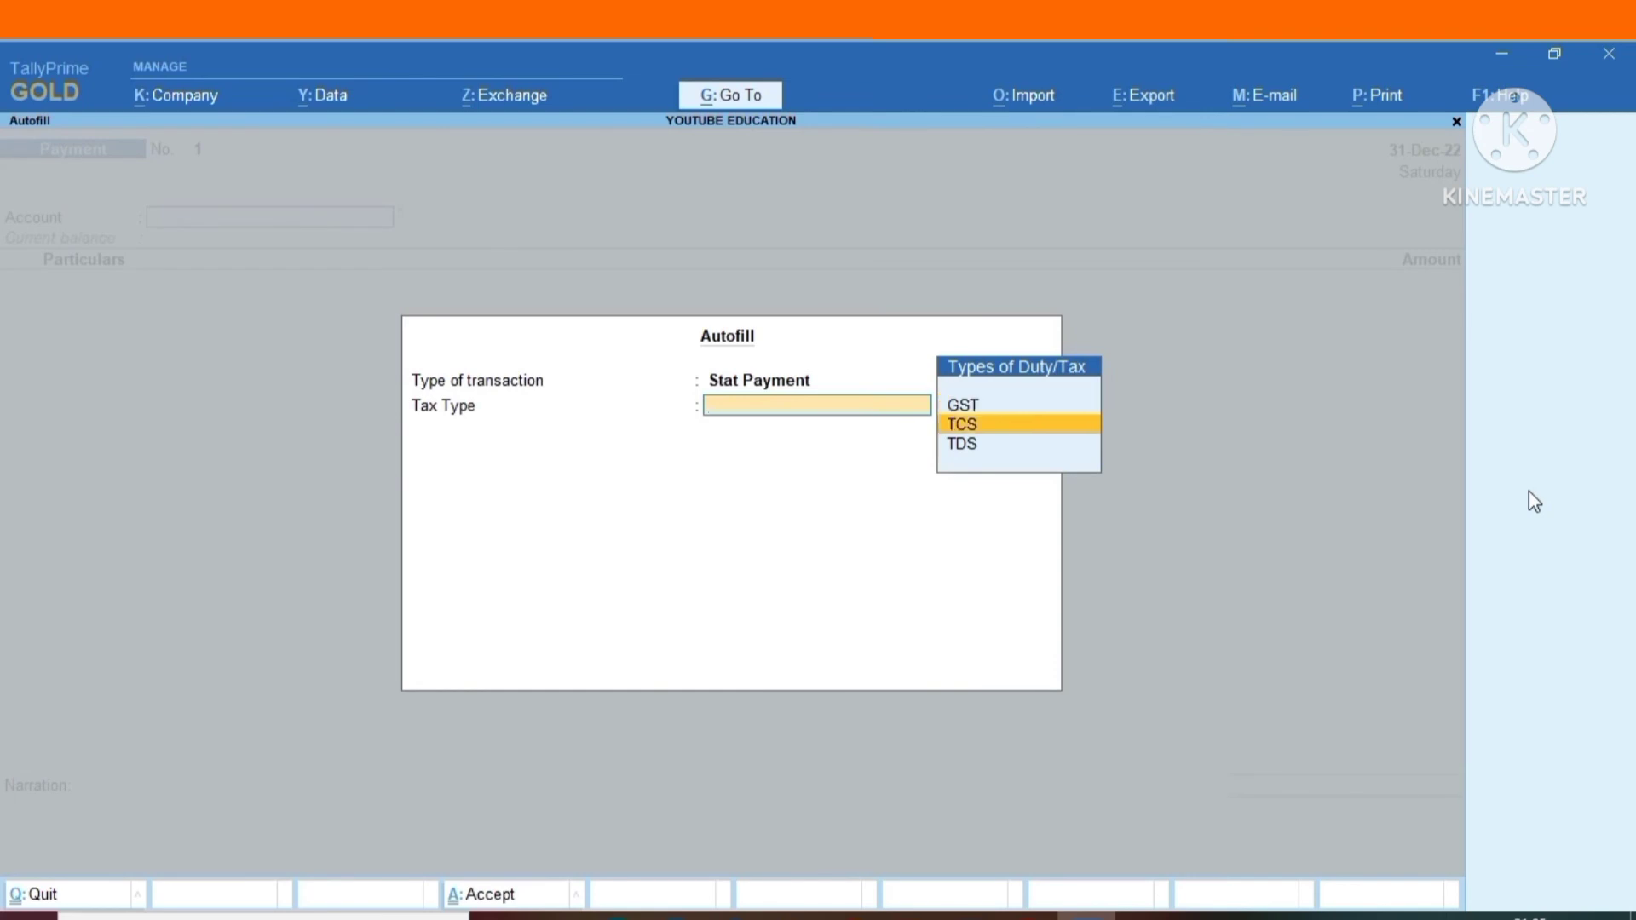
{"action": "key", "text": "Down"}
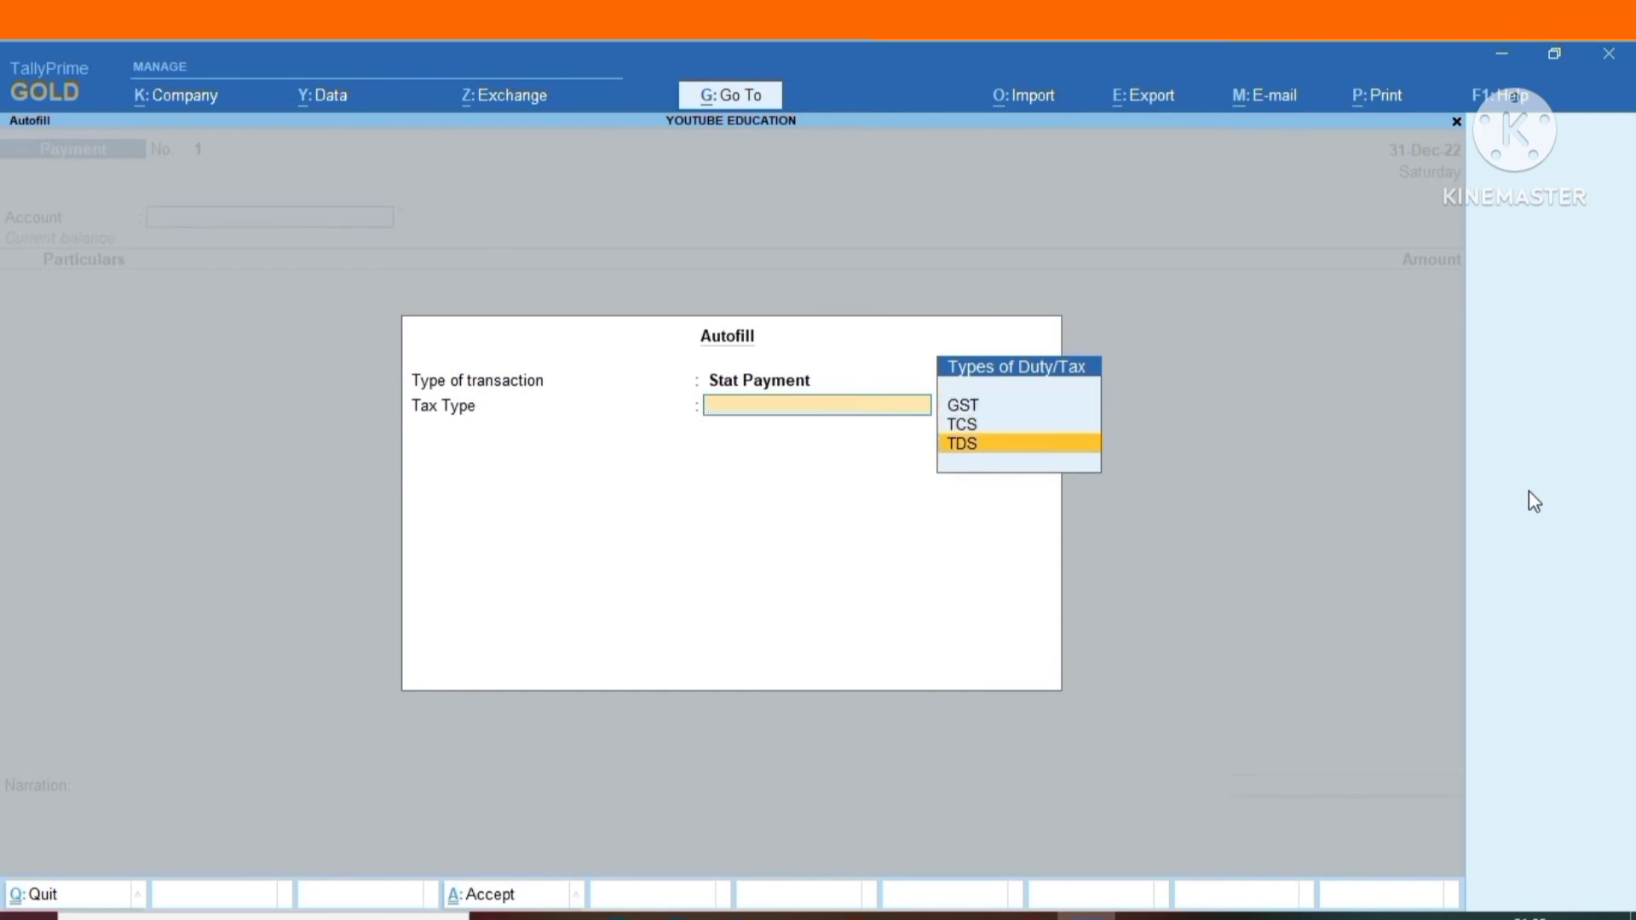
{"action": "key", "text": "Return"}
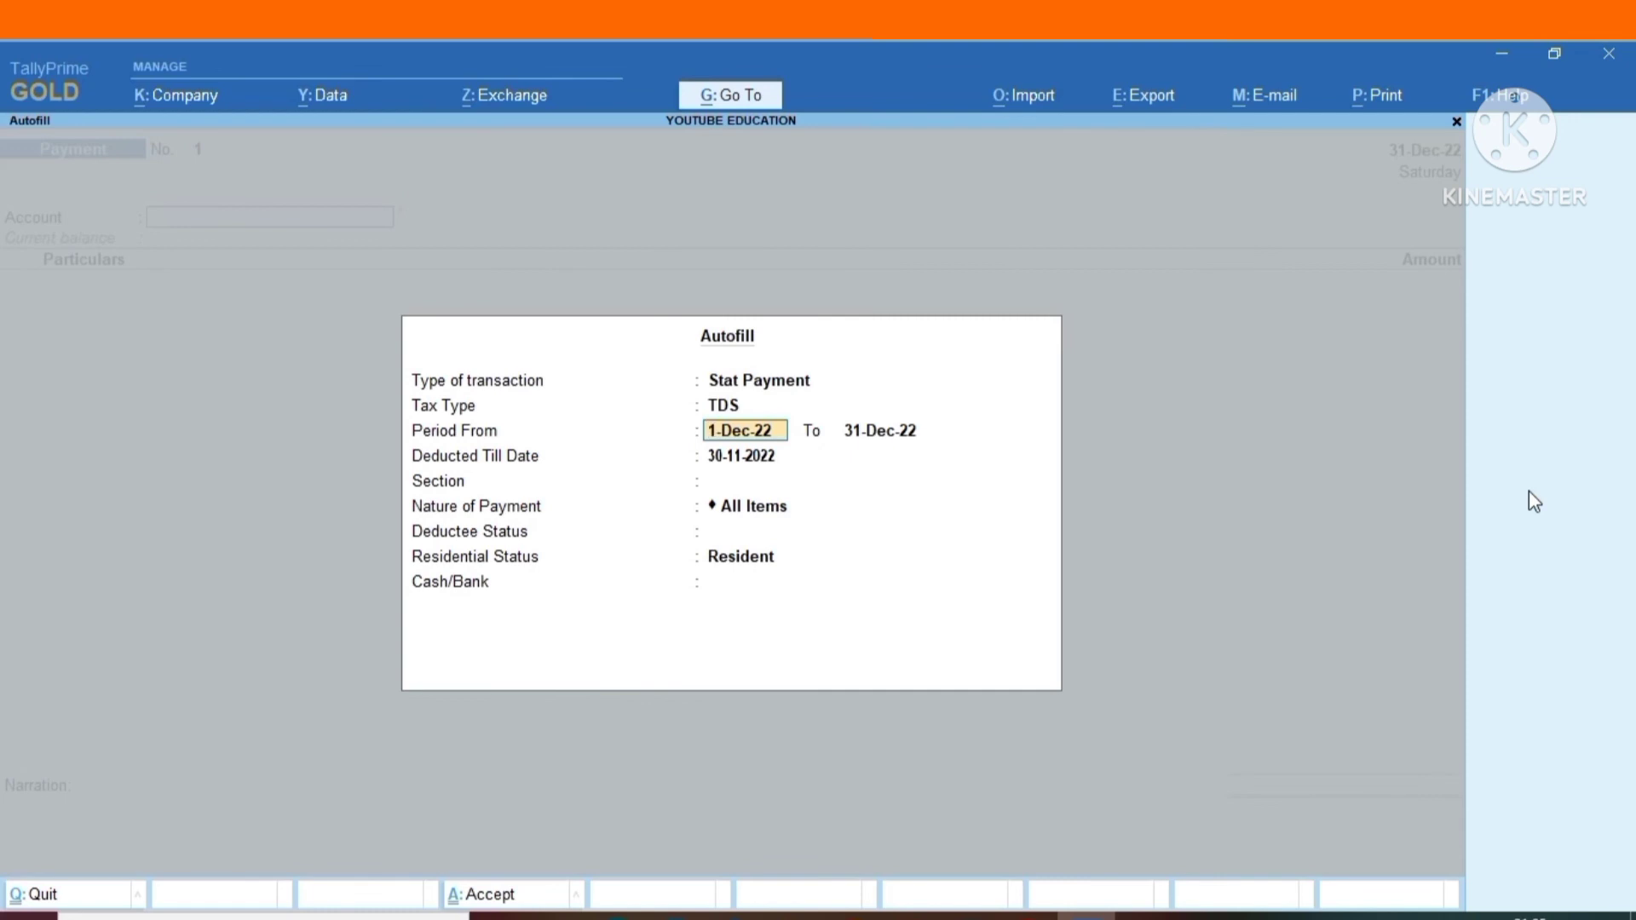
{"action": "key", "text": "Return"}
{"action": "key", "text": "Return"}
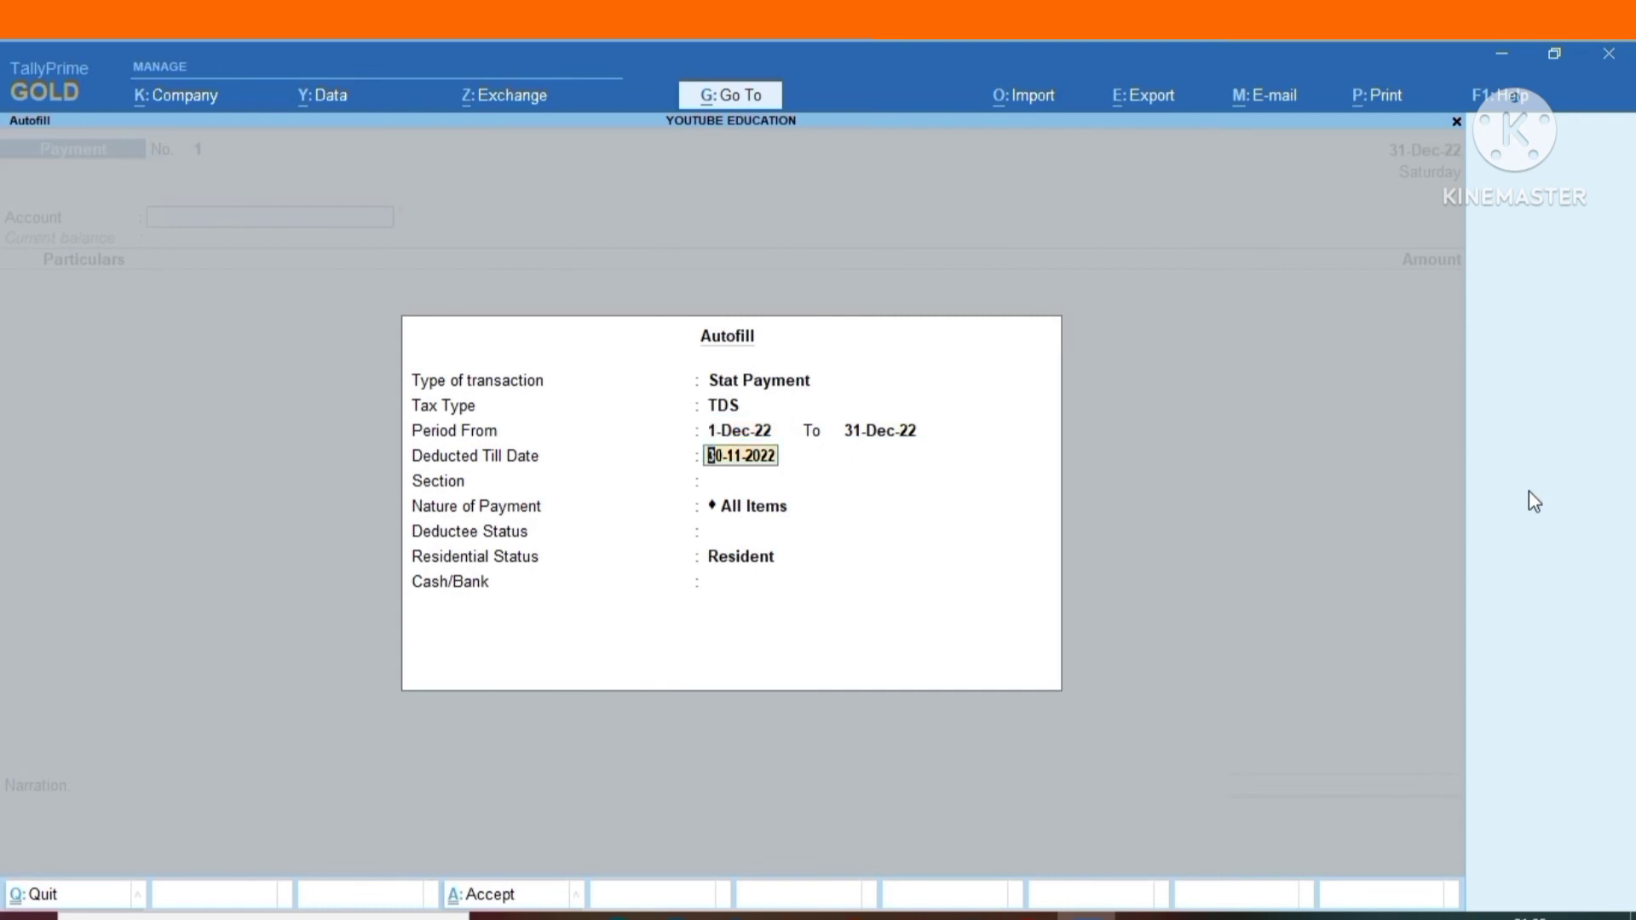
Set Deducted Till Date to 31-12-2022, use All Items for section, nature of payment, deductee and residential status, and fill the voucher from BANK ACCOUNT.
{"action": "type", "text": "31/12/2022"}
{"action": "key", "text": "Return"}
{"action": "key", "text": "Return"}
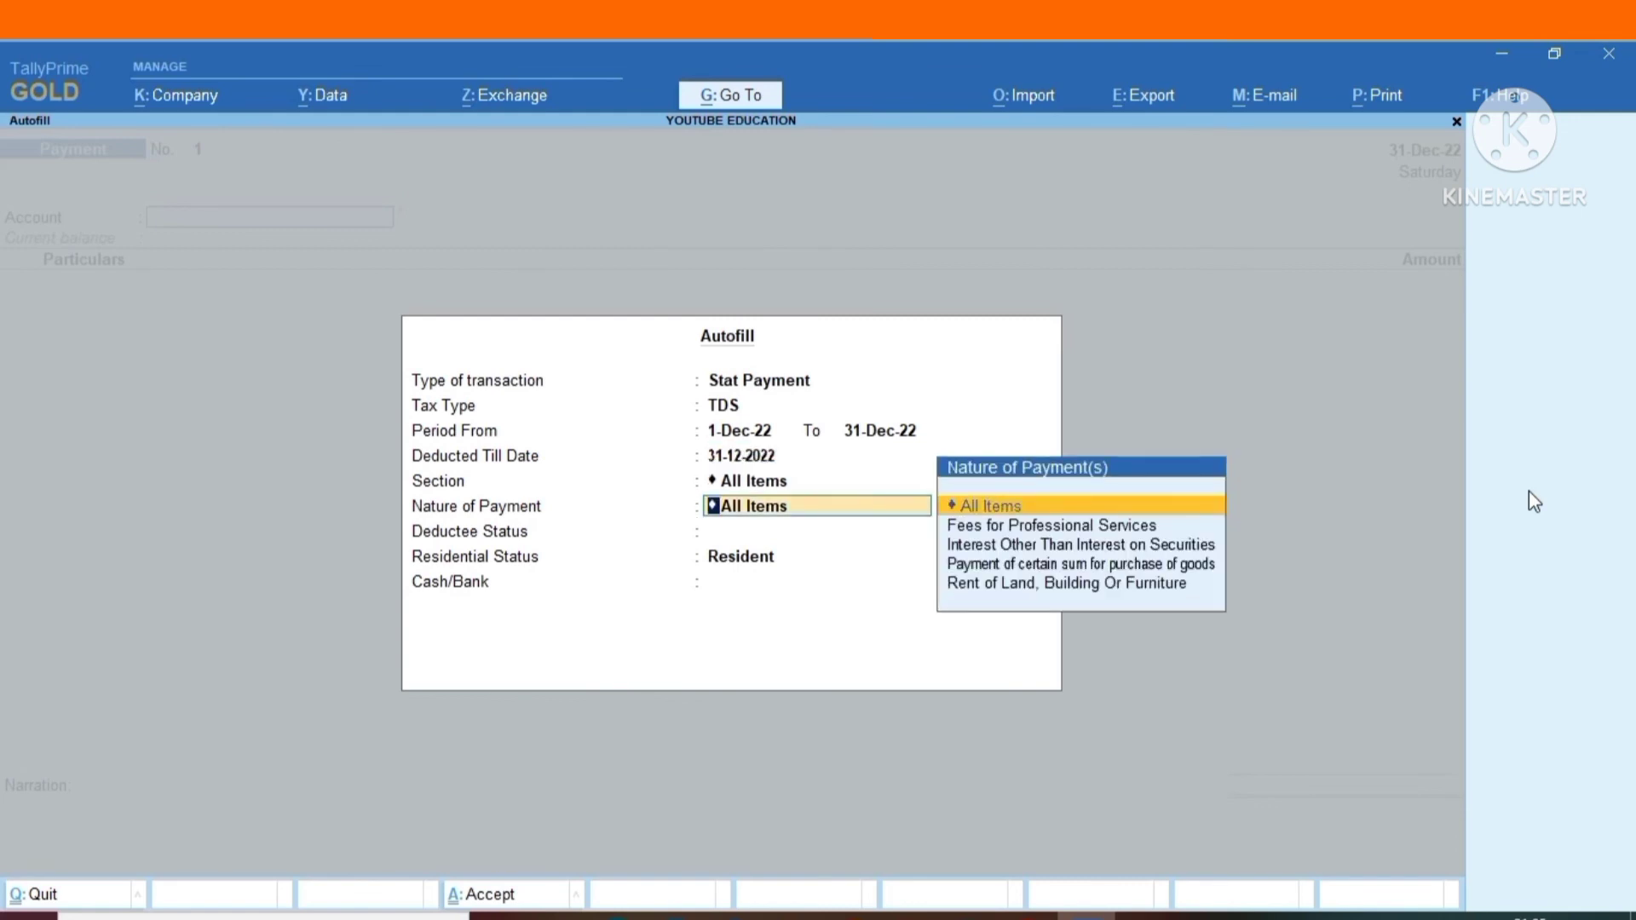
{"action": "key", "text": "Return"}
{"action": "key", "text": "Return"}
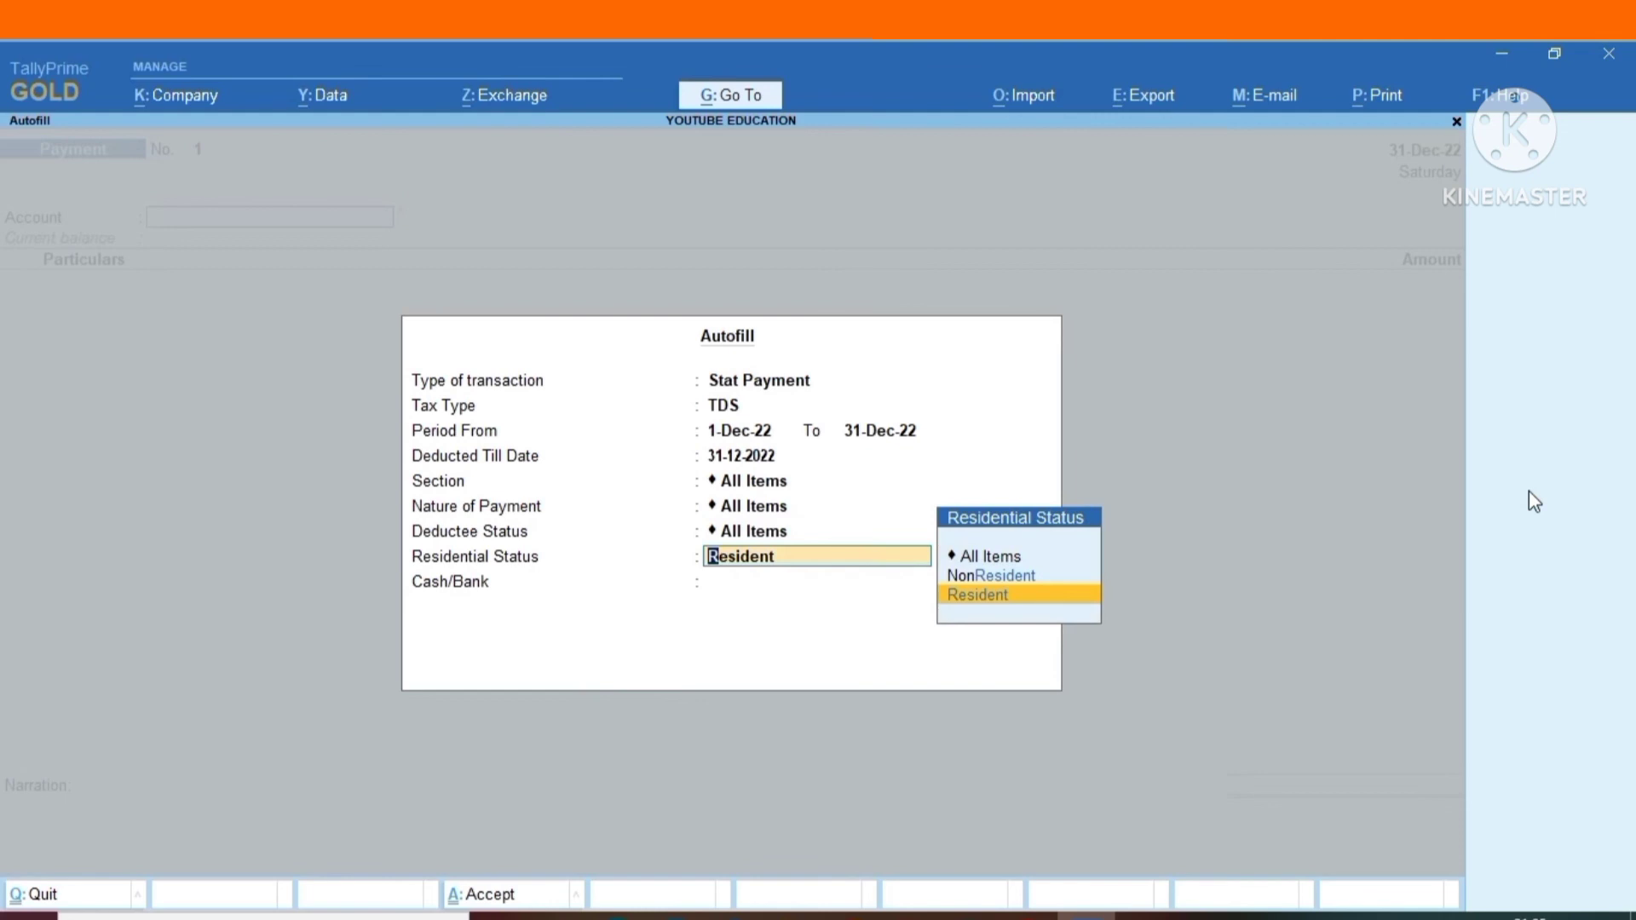
{"action": "key", "text": "Up"}
{"action": "key", "text": "Up"}
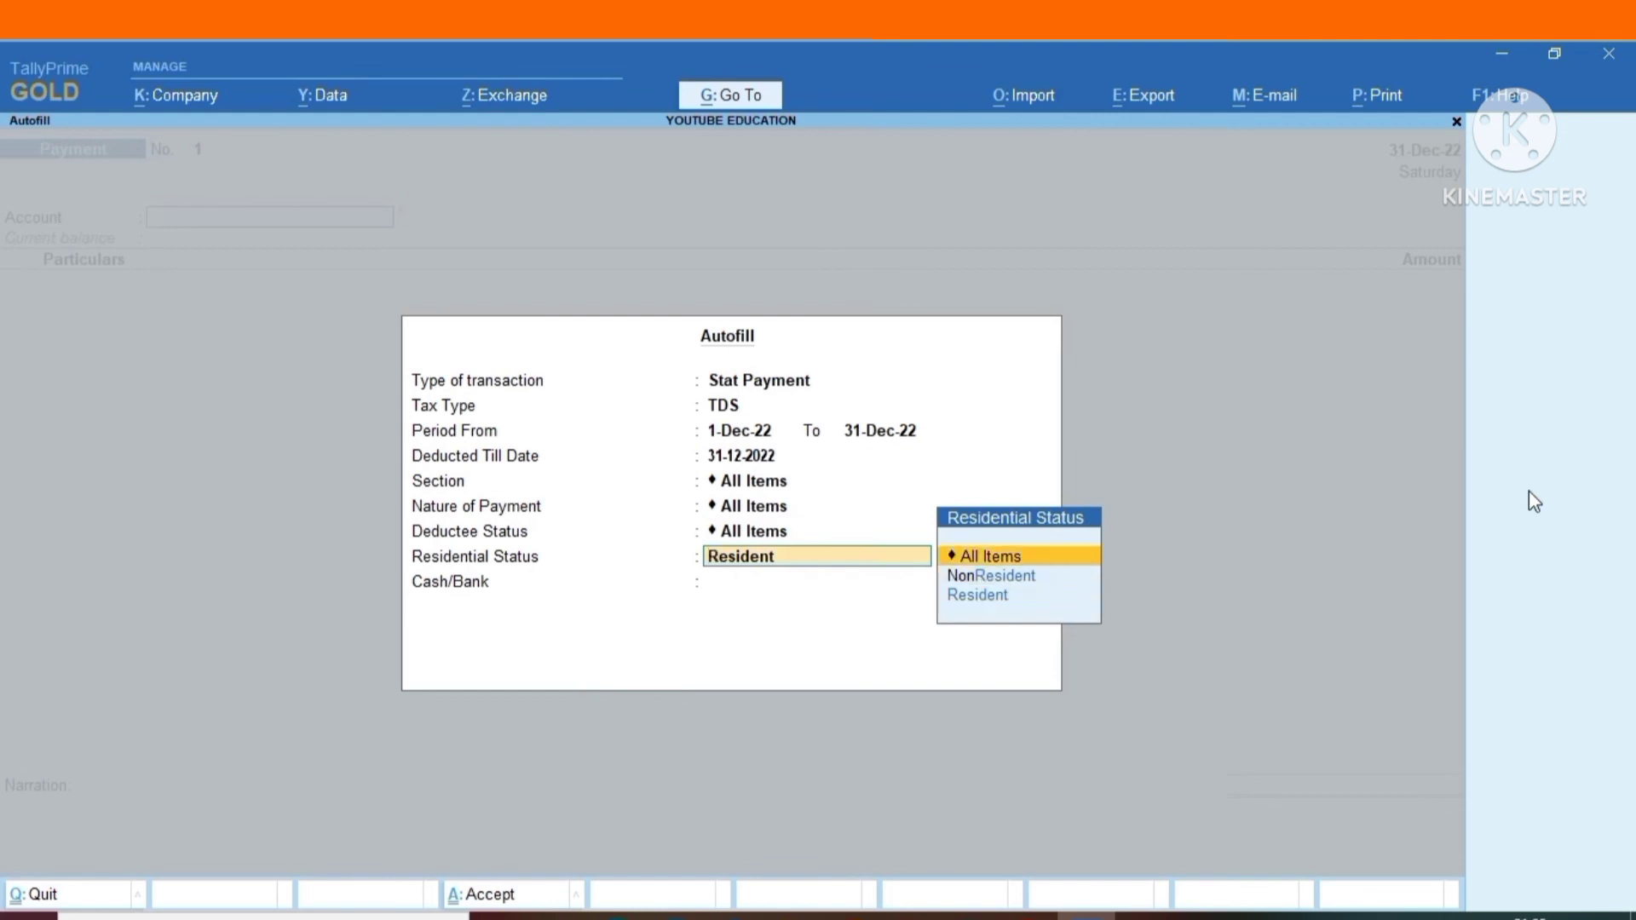
{"action": "key", "text": "Return"}
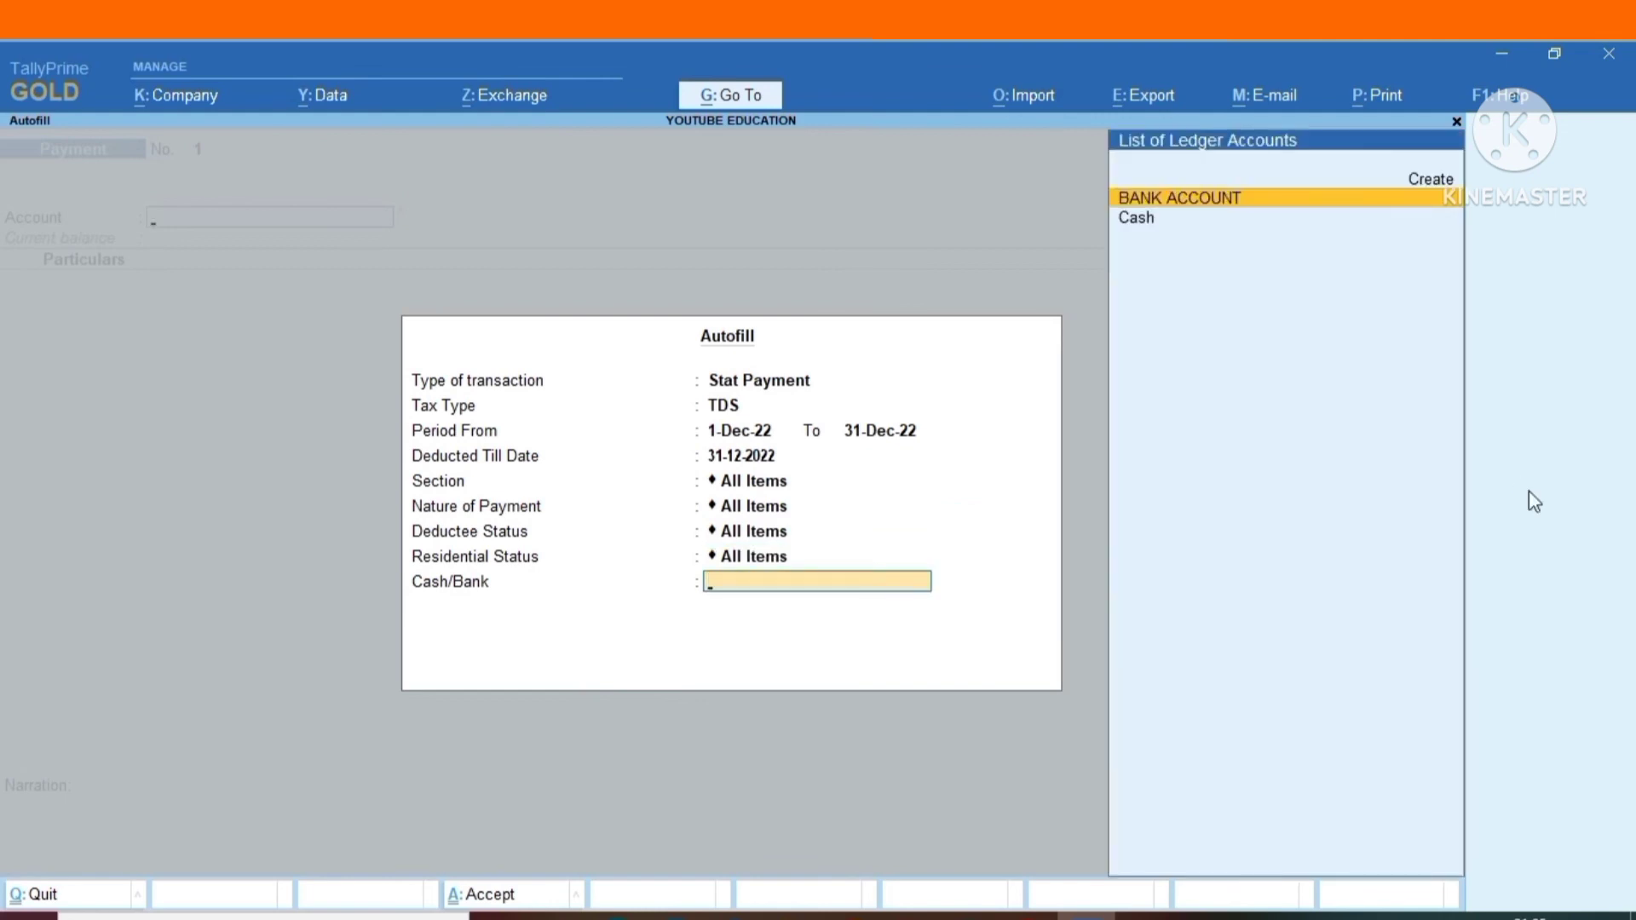
{"action": "key", "text": "Return"}
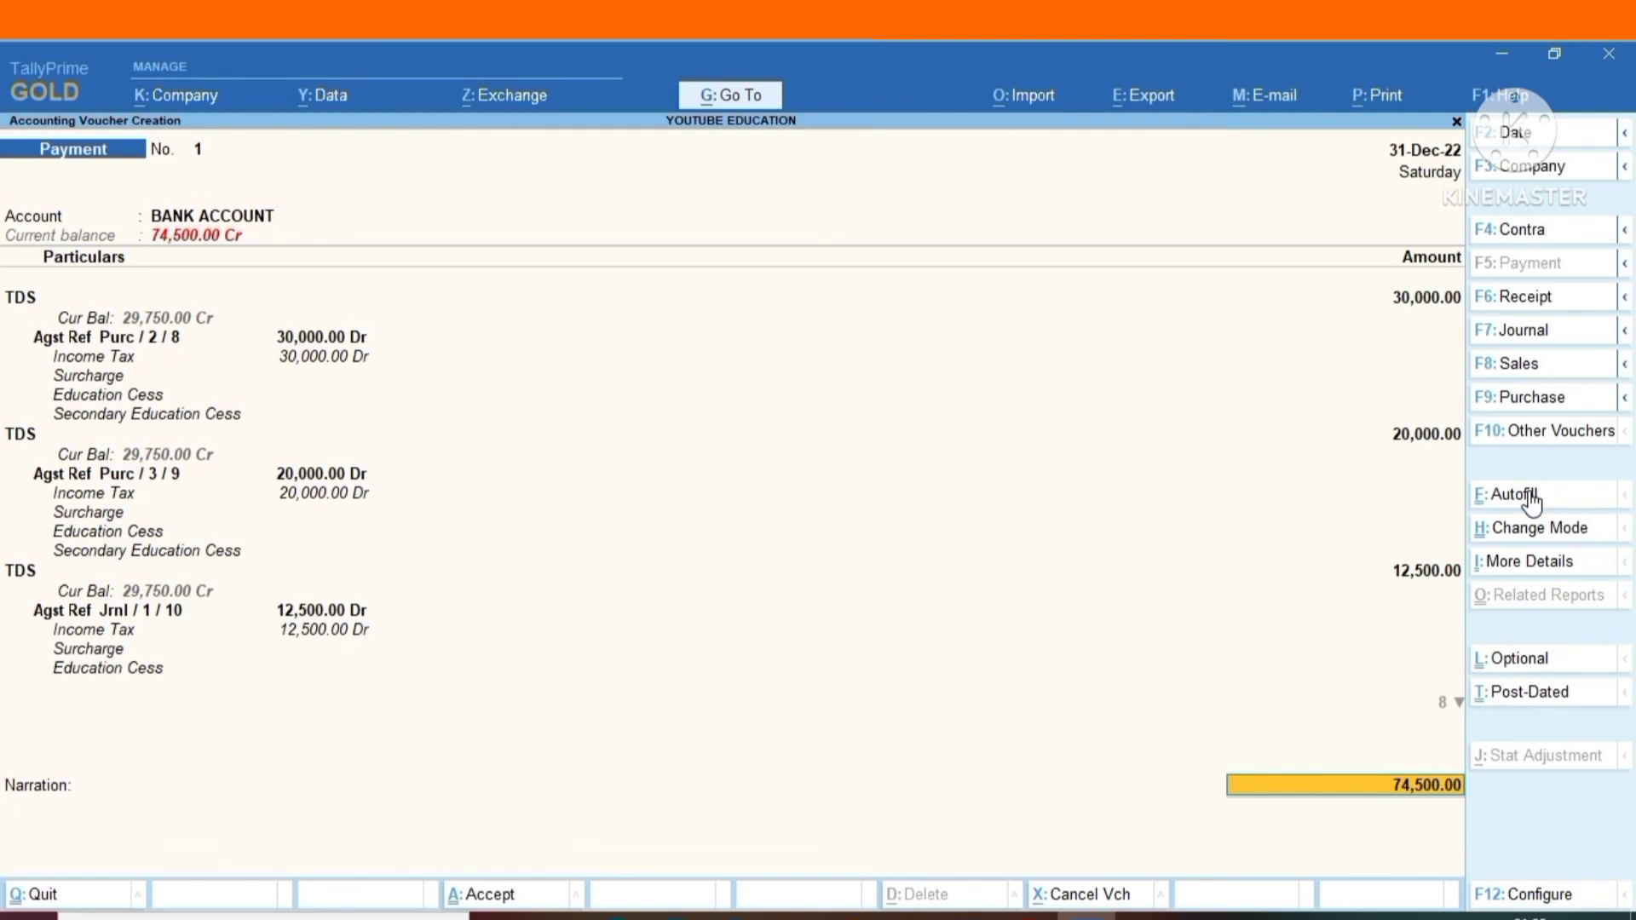
Go through the autofilled TDS lines and end the particulars list after the last one.
{"action": "left_click", "coordinate": [1459, 703]}
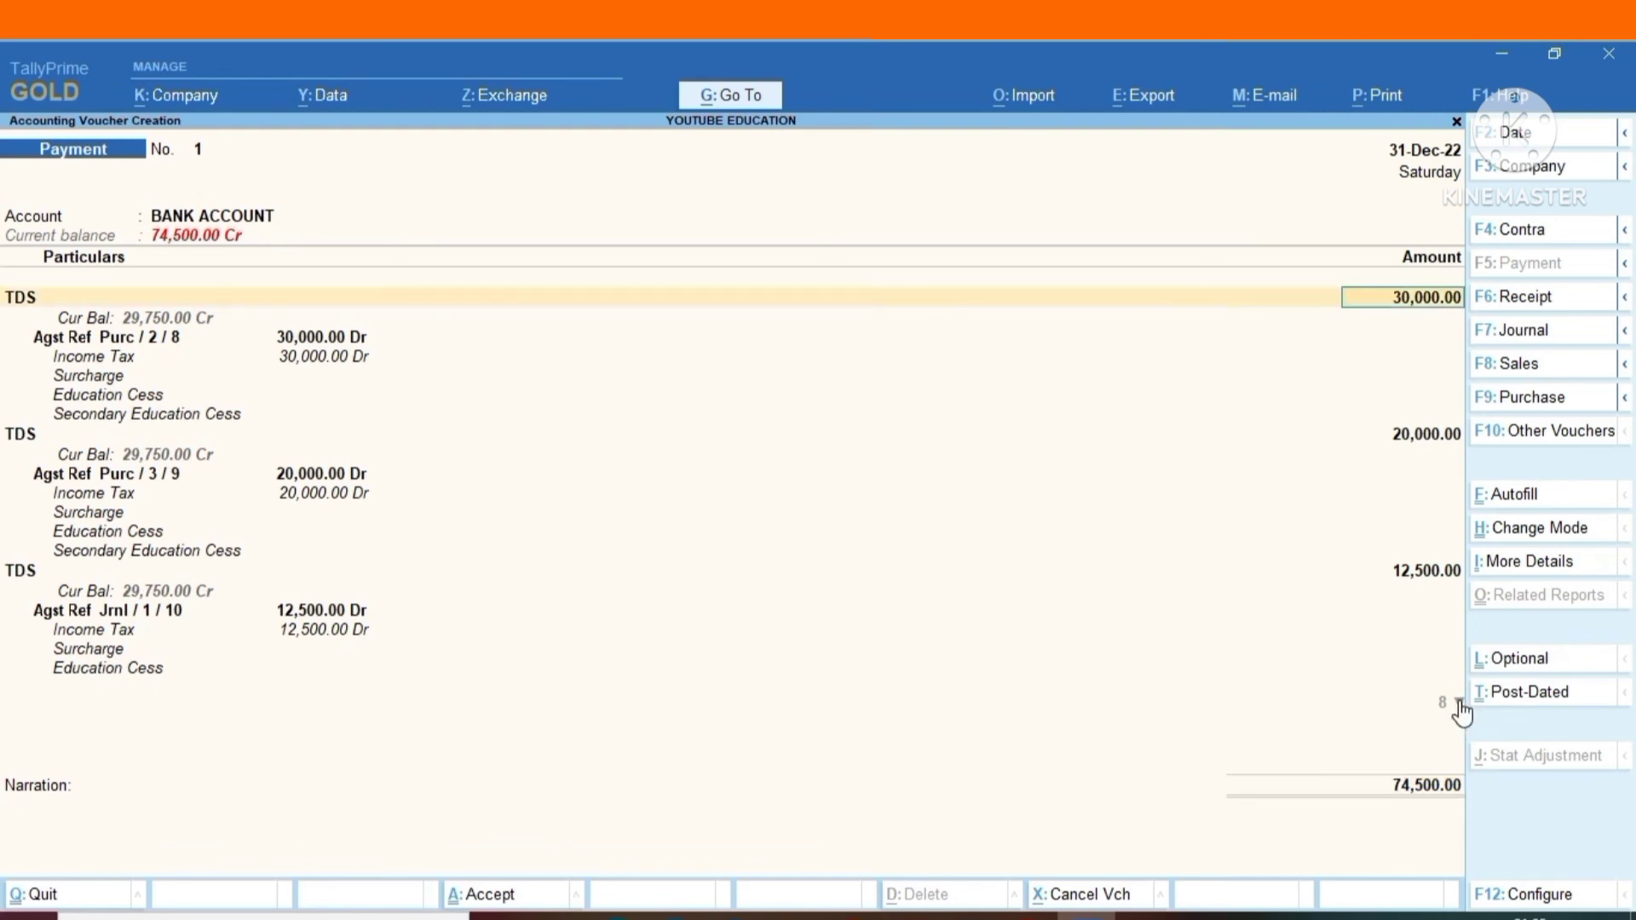
{"action": "left_click", "coordinate": [1459, 704]}
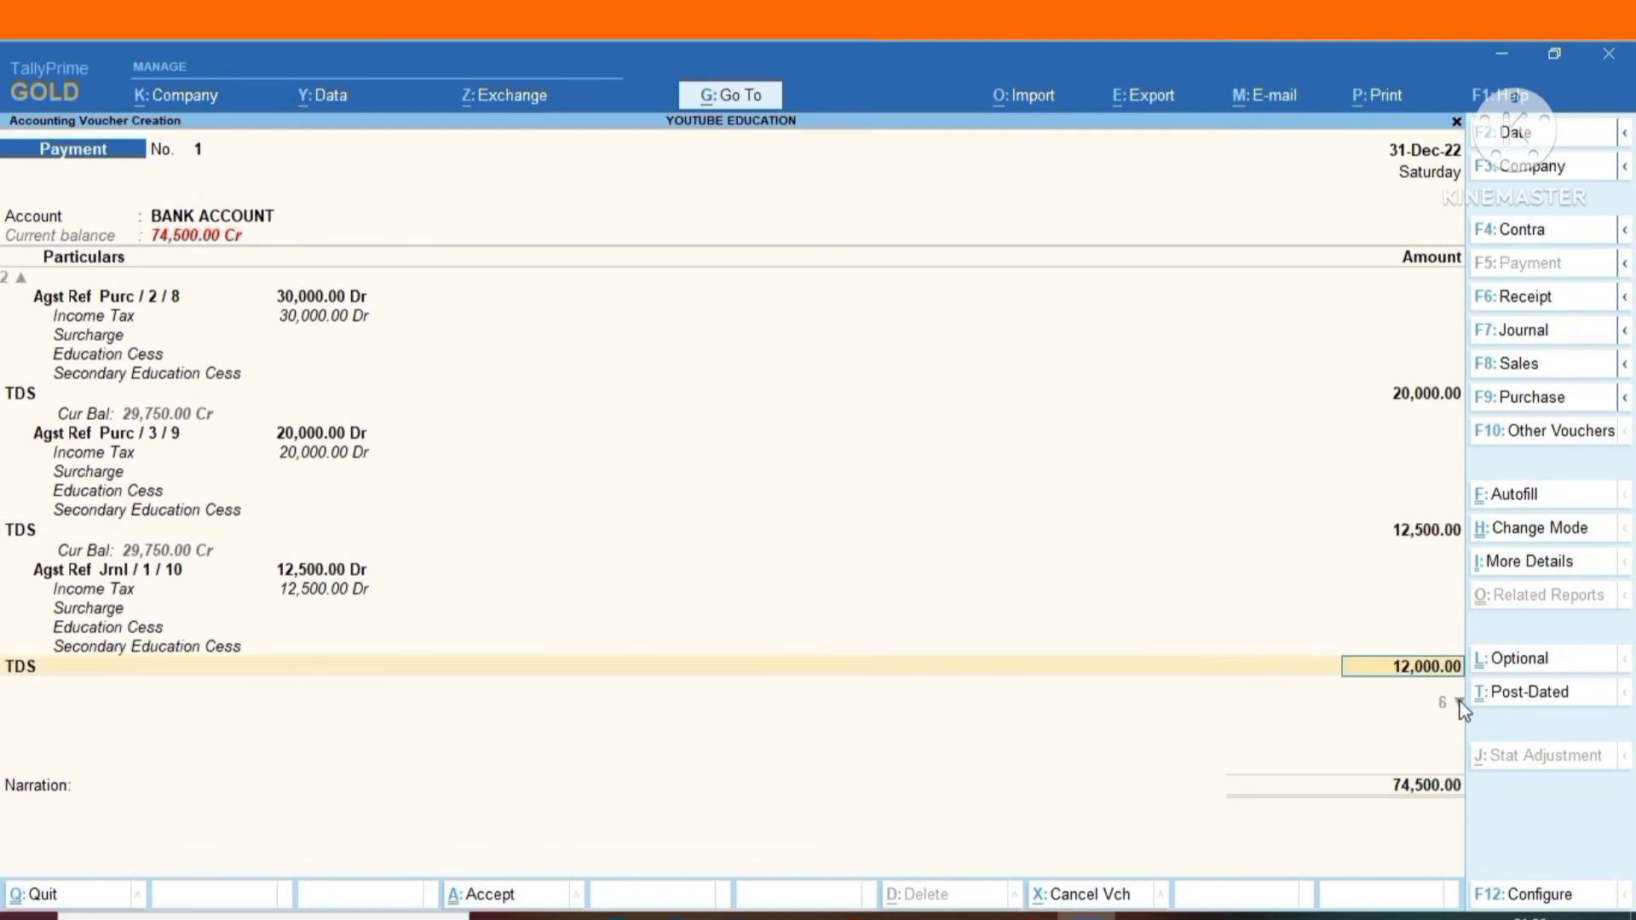
{"action": "left_click", "coordinate": [1459, 704]}
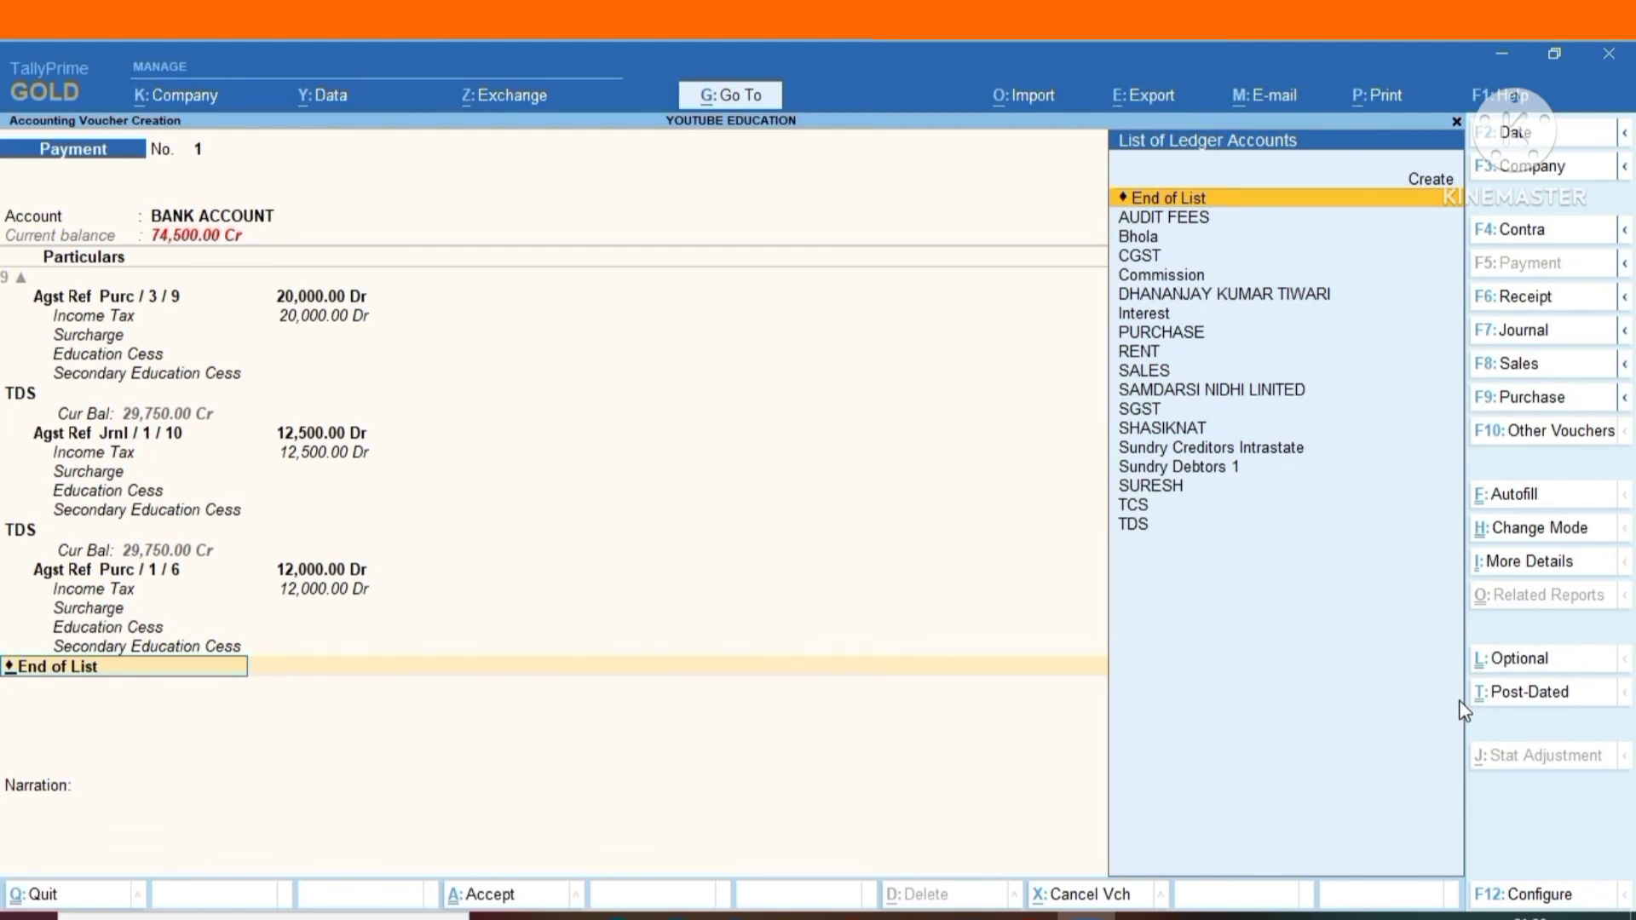
{"action": "key", "text": "Return"}
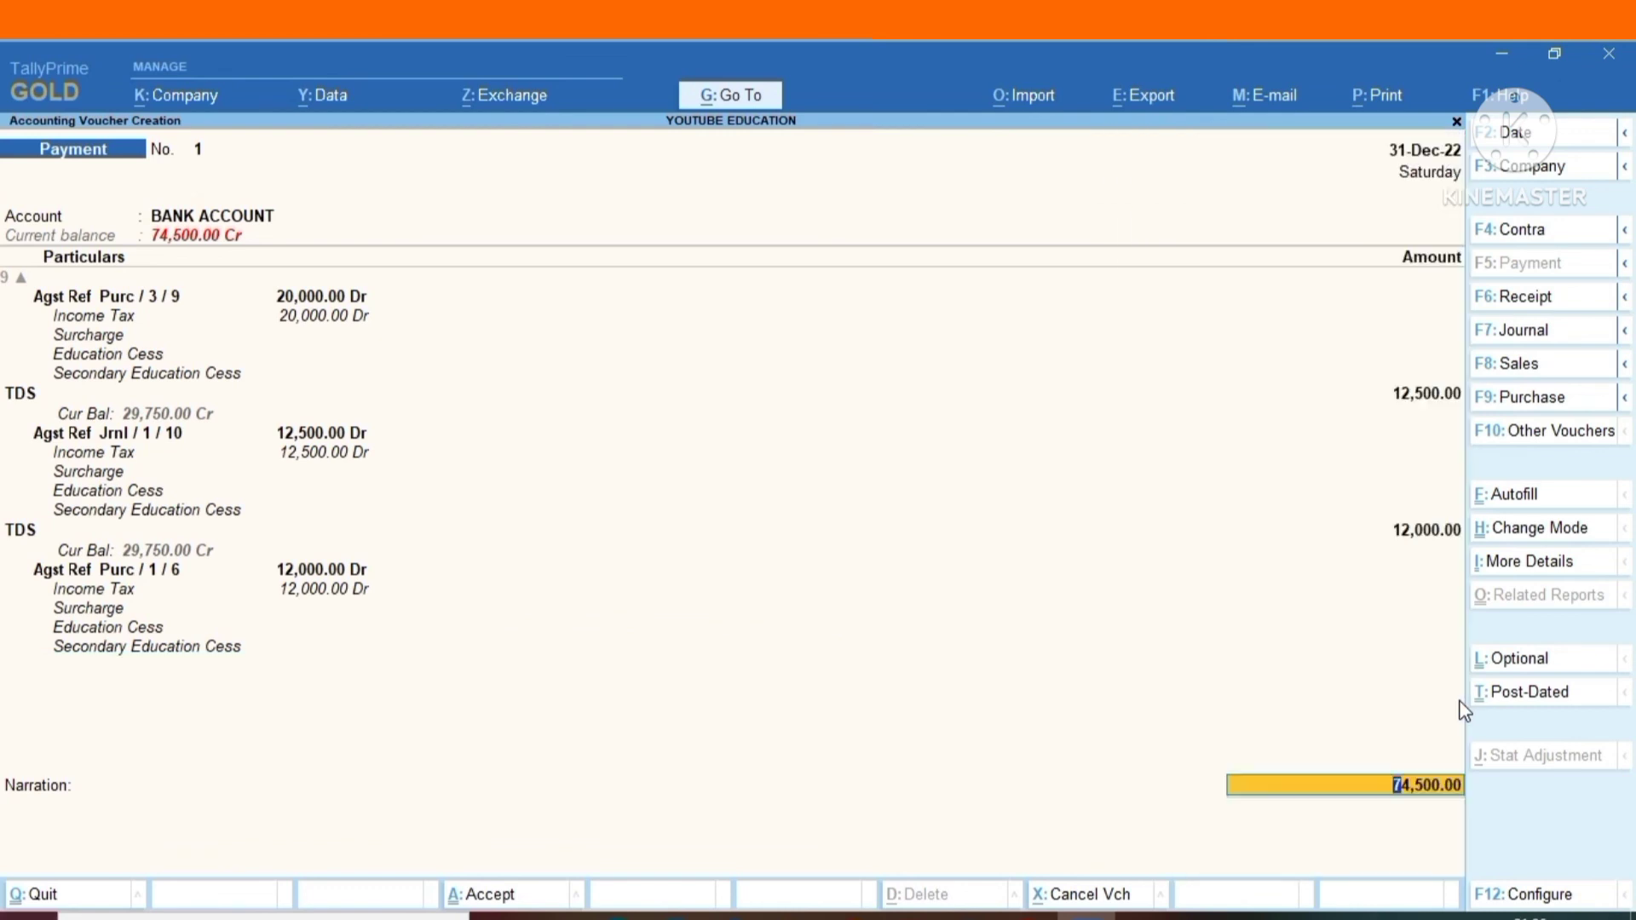
Allocate 74,500 from BANK ACCOUNT as a cheque dated 31-Dec-22, save the payment voucher without a narration and leave voucher entry.
{"action": "key", "text": "Return"}
{"action": "key", "text": "Return"}
{"action": "key", "text": "Return"}
{"action": "key", "text": "Return"}
{"action": "key", "text": "Return"}
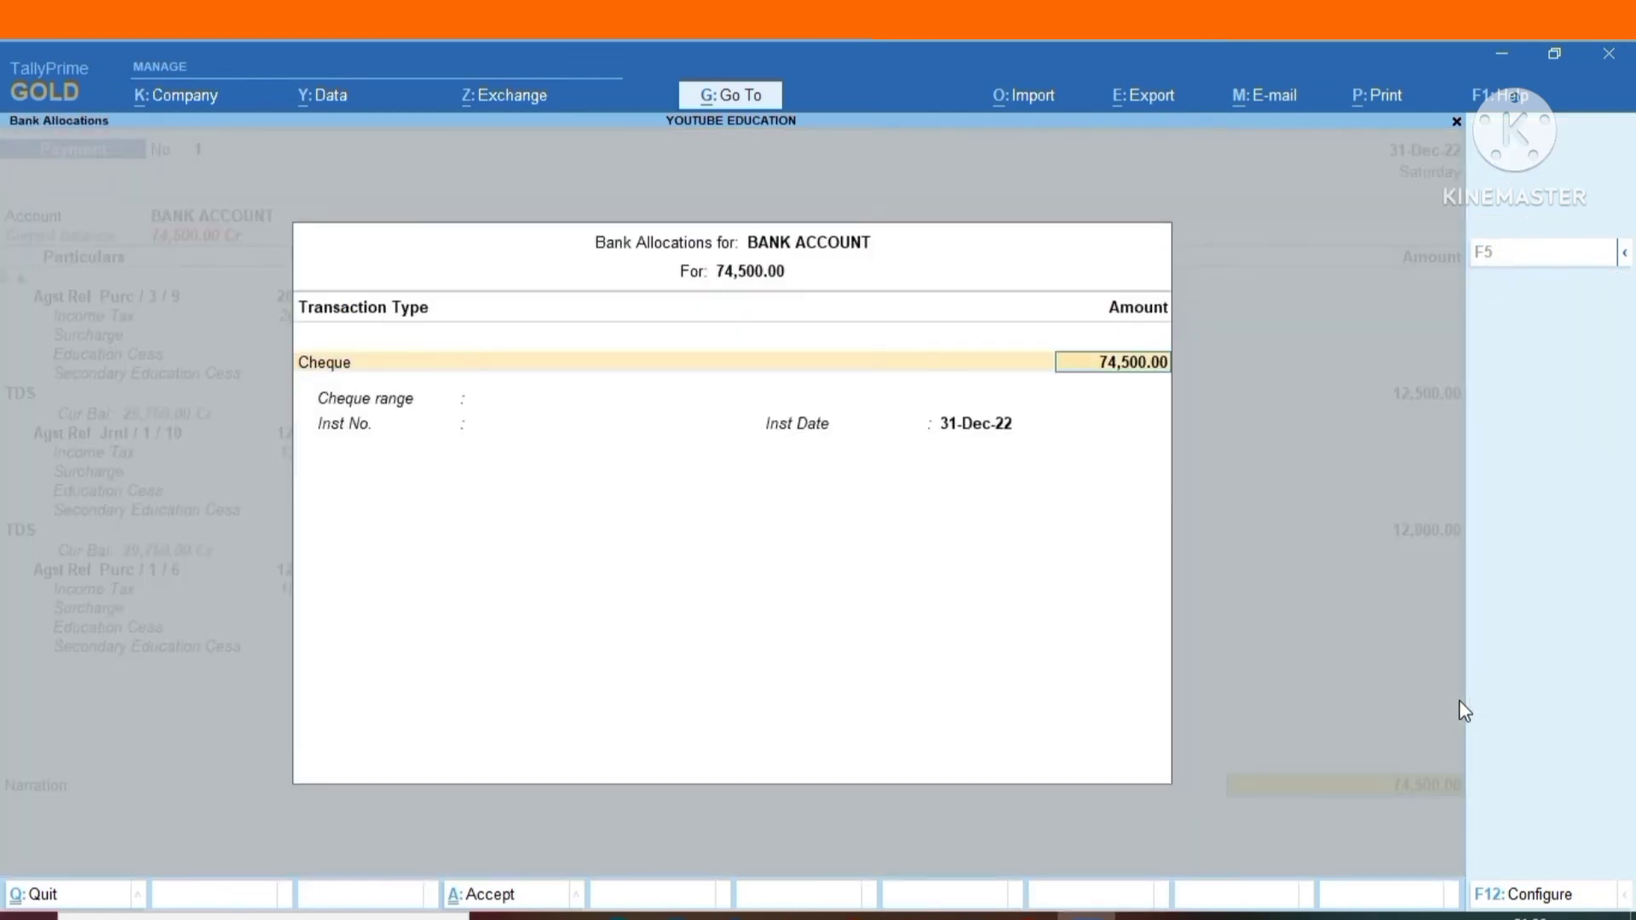
{"action": "key", "text": "Return"}
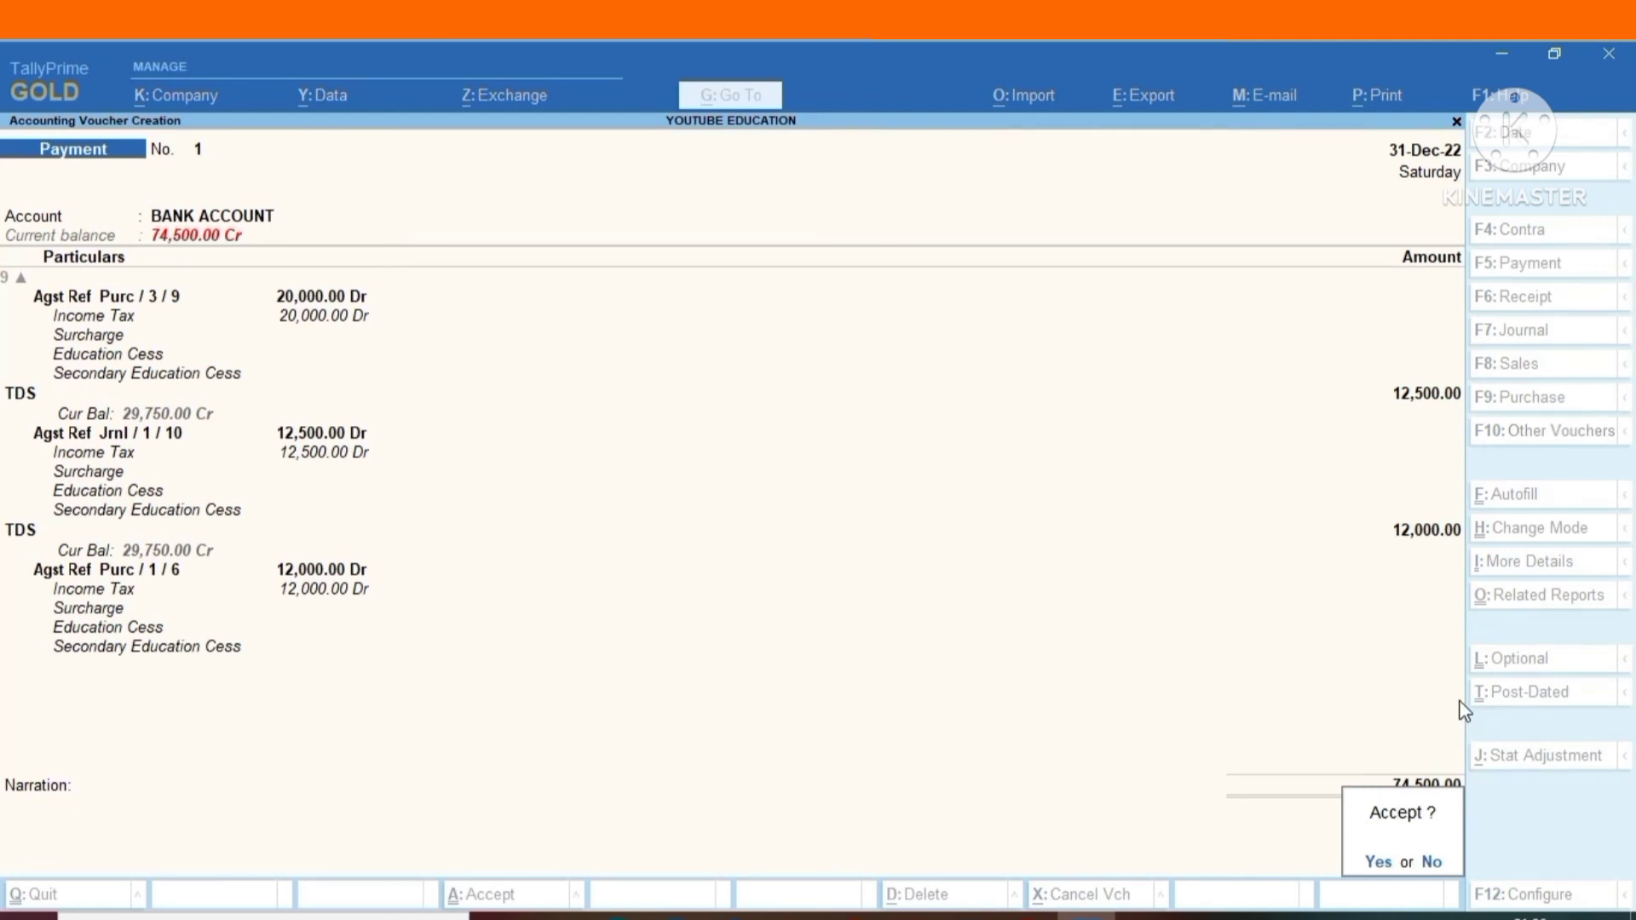
{"action": "key", "text": "Return"}
{"action": "key", "text": "Escape"}
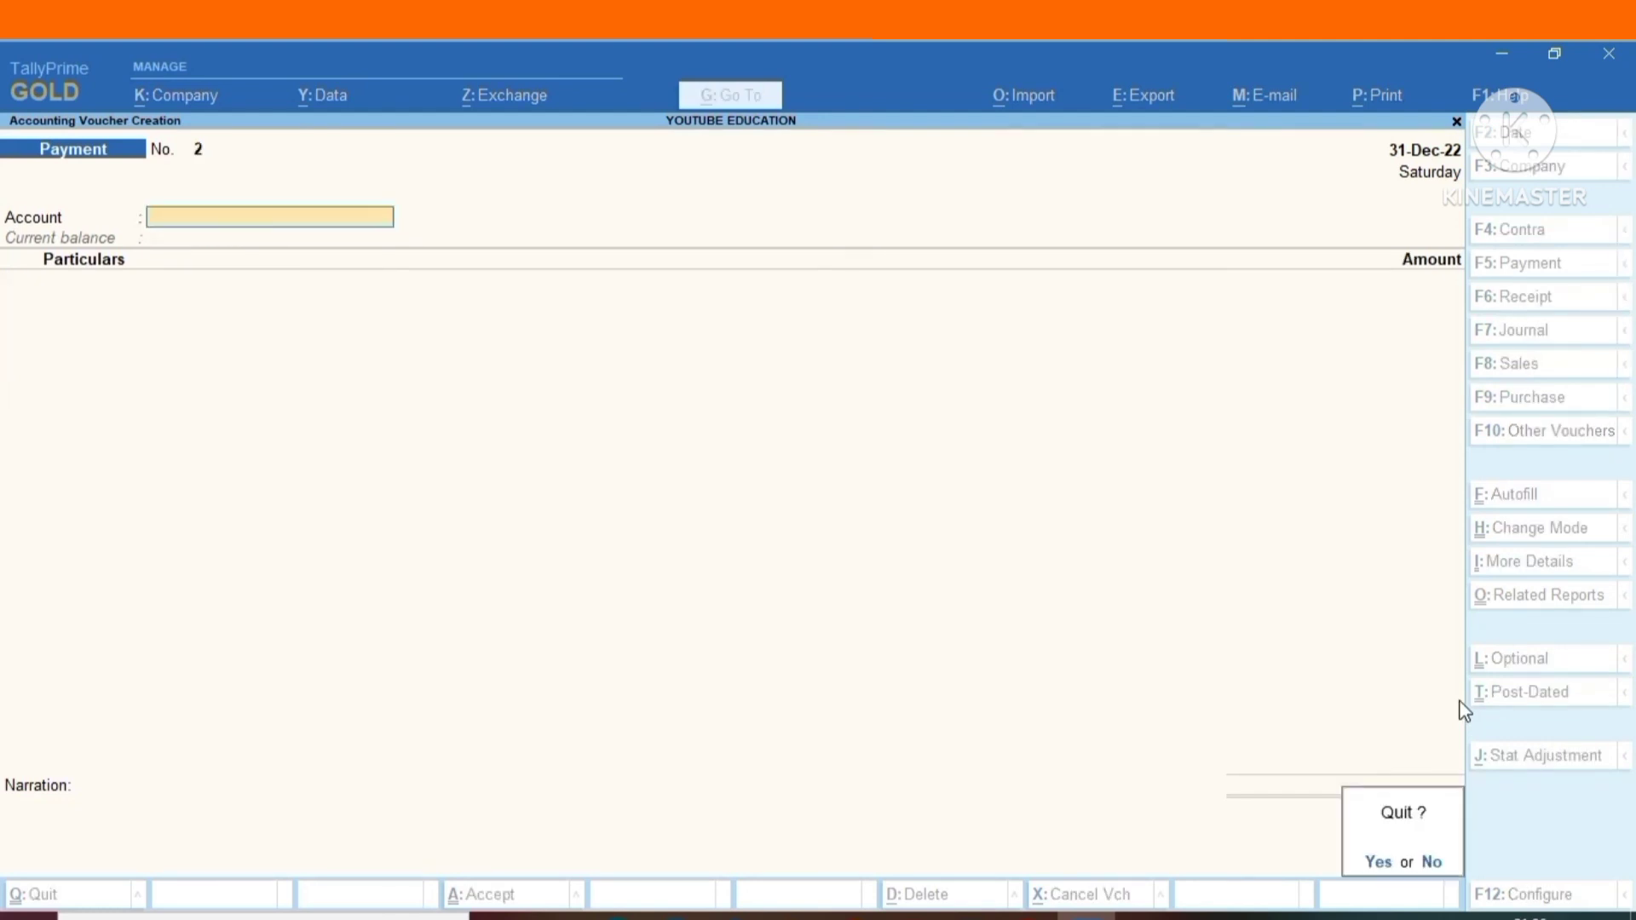
{"action": "key", "text": "Return"}
Open the Balance Sheet and drill down through Current Liabilities to the Duties & Taxes group.
{"action": "key", "text": "Down"}
{"action": "key", "text": "Down"}
{"action": "key", "text": "Down"}
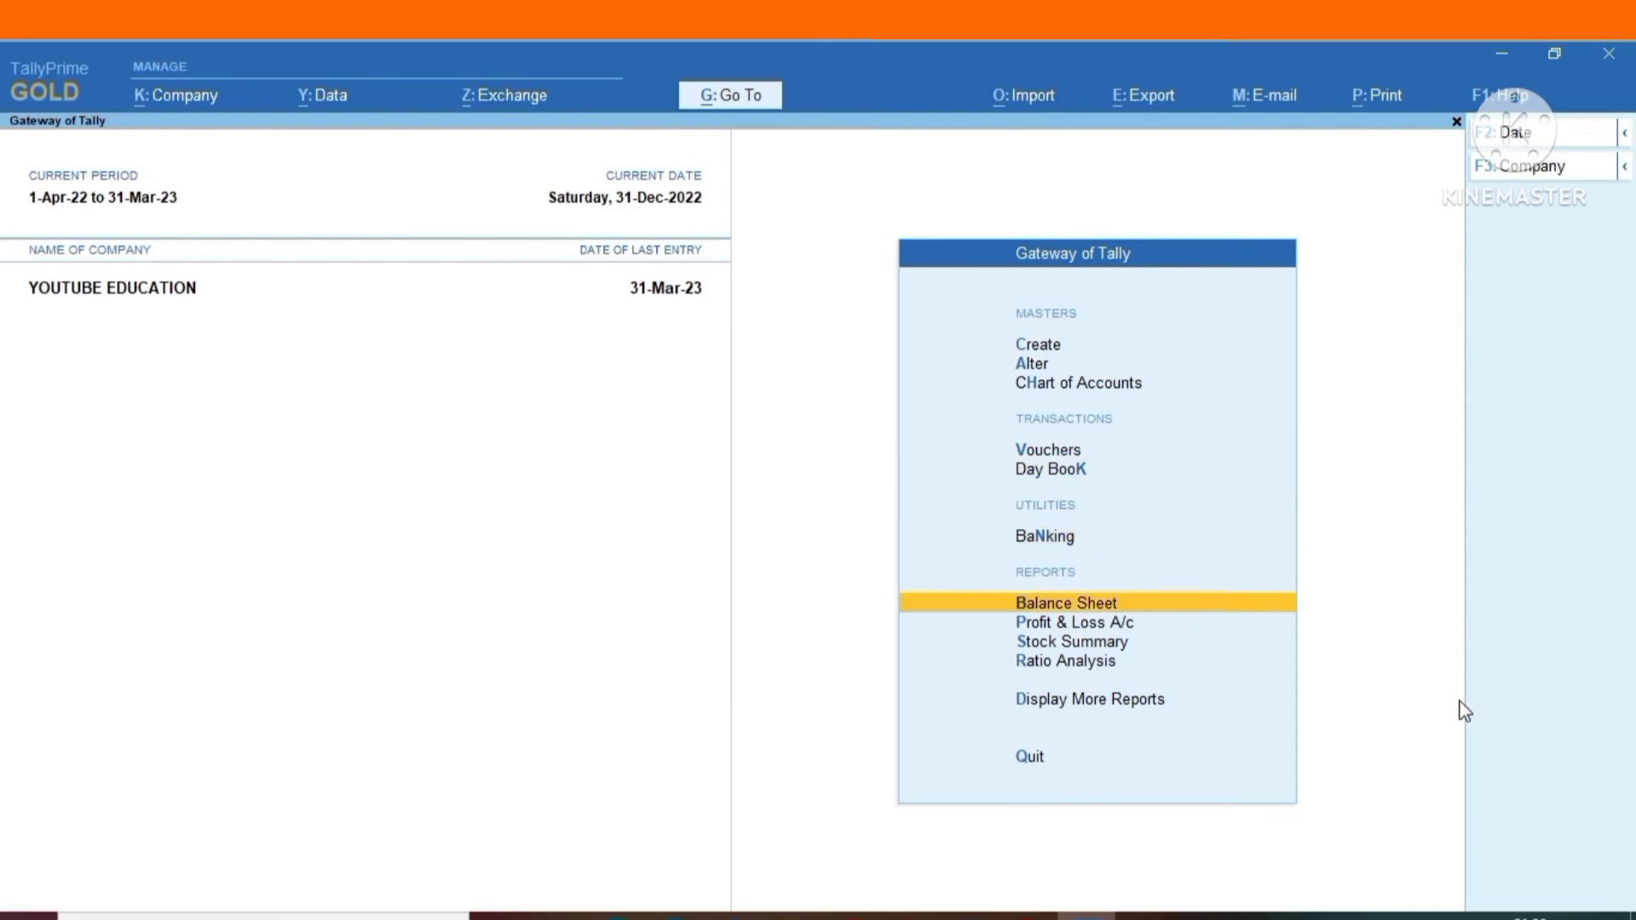
{"action": "key", "text": "Return"}
{"action": "key", "text": "Down"}
{"action": "key", "text": "Down"}
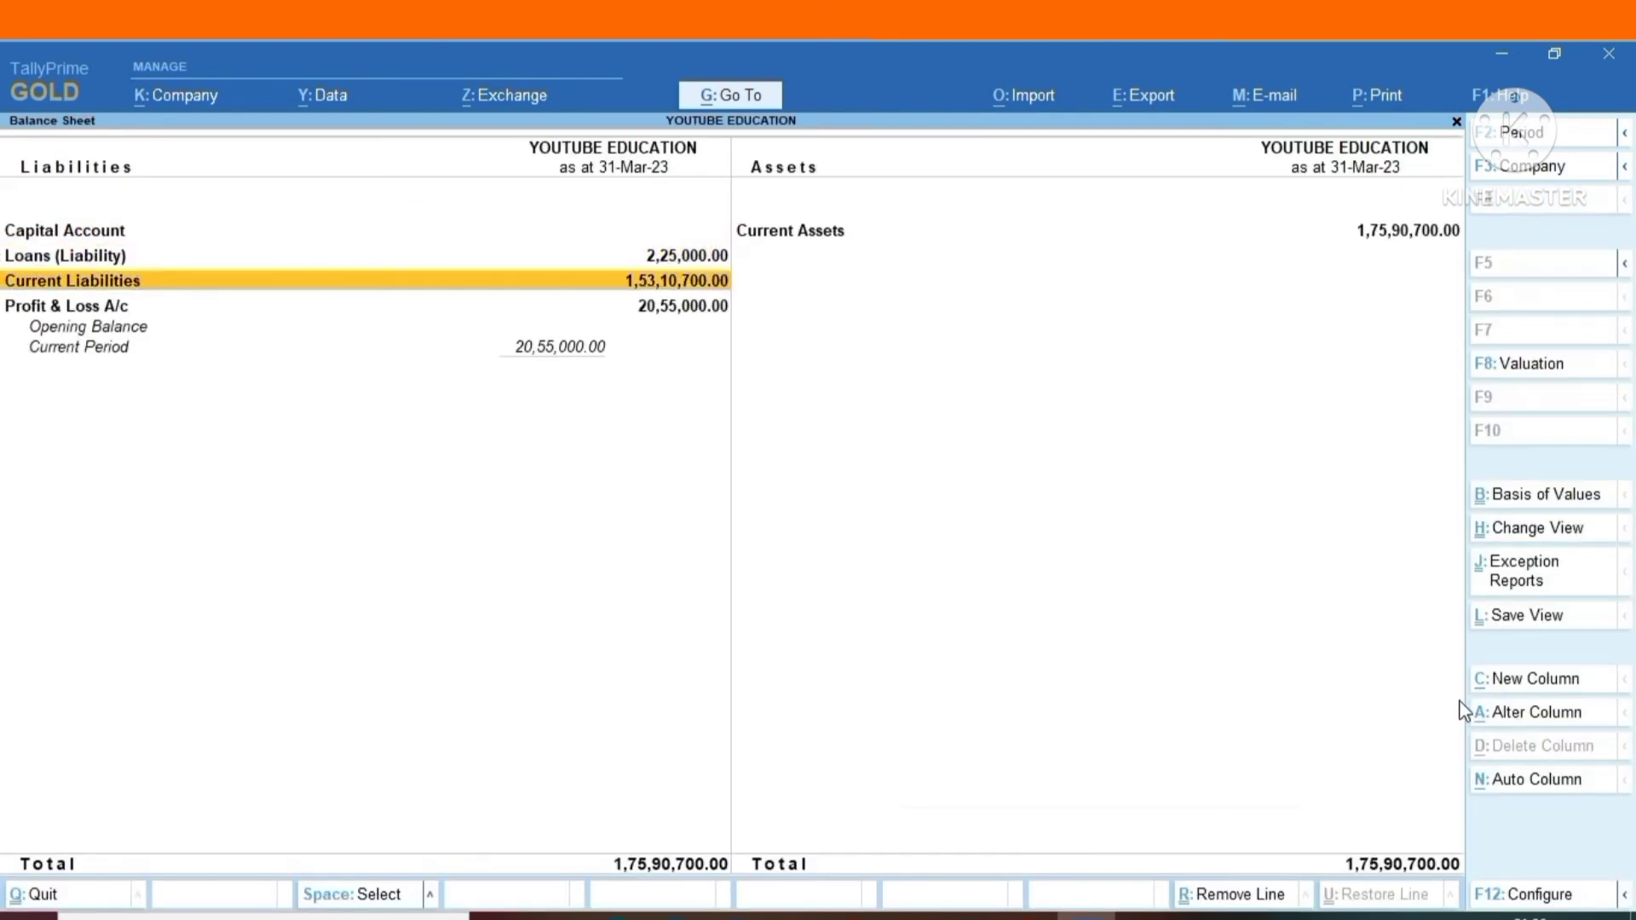
{"action": "key", "text": "Return"}
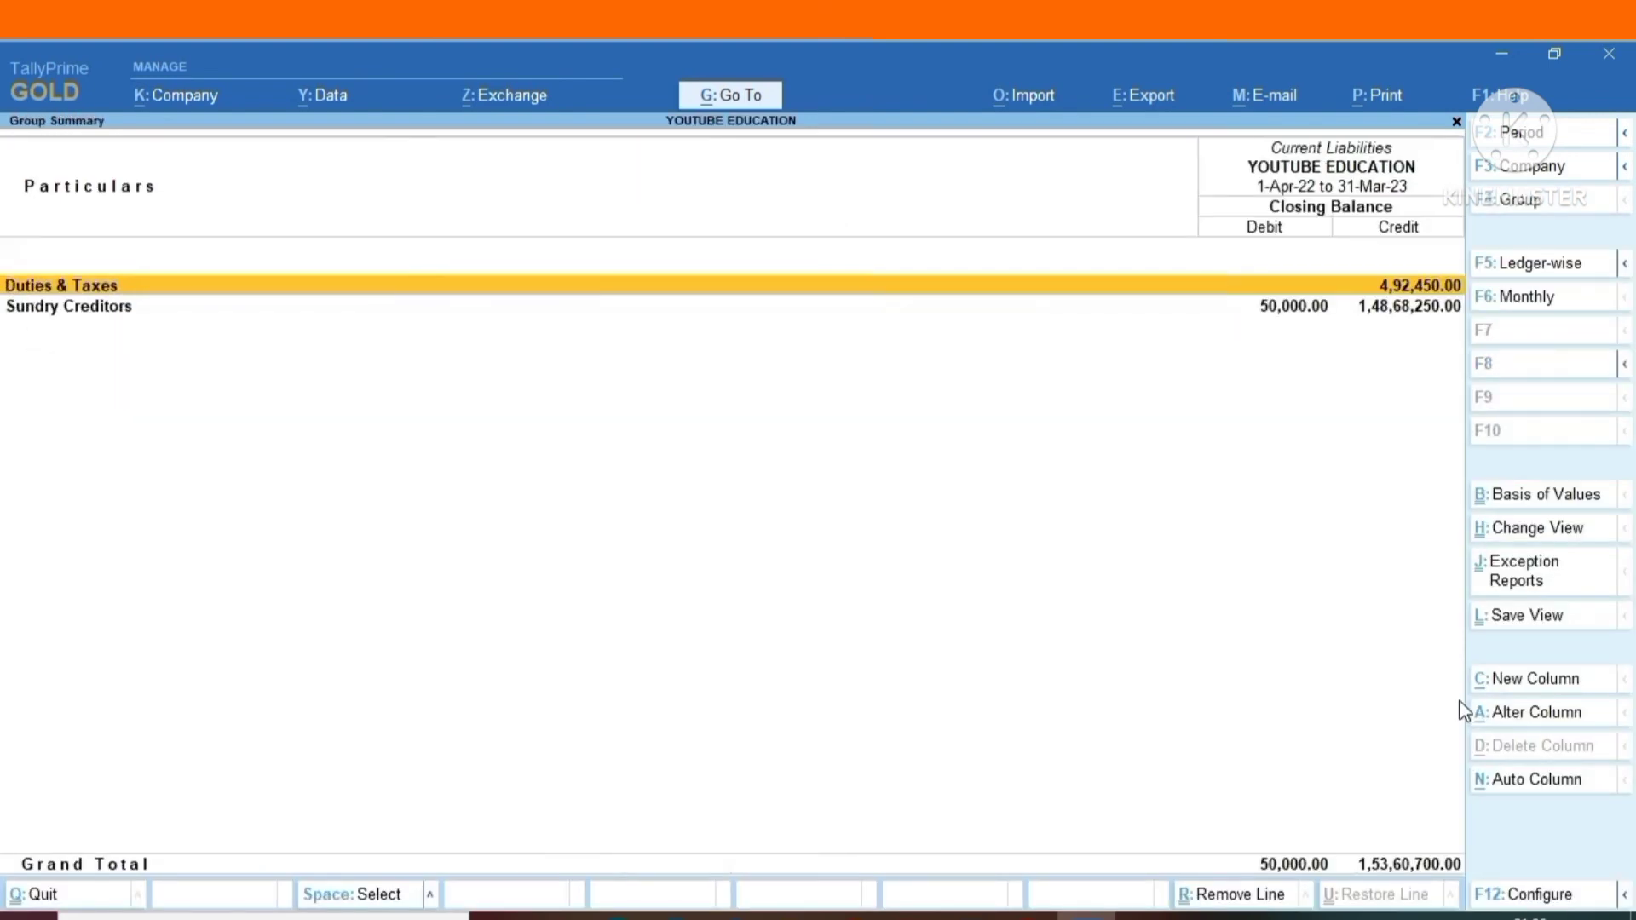
{"action": "key", "text": "Return"}
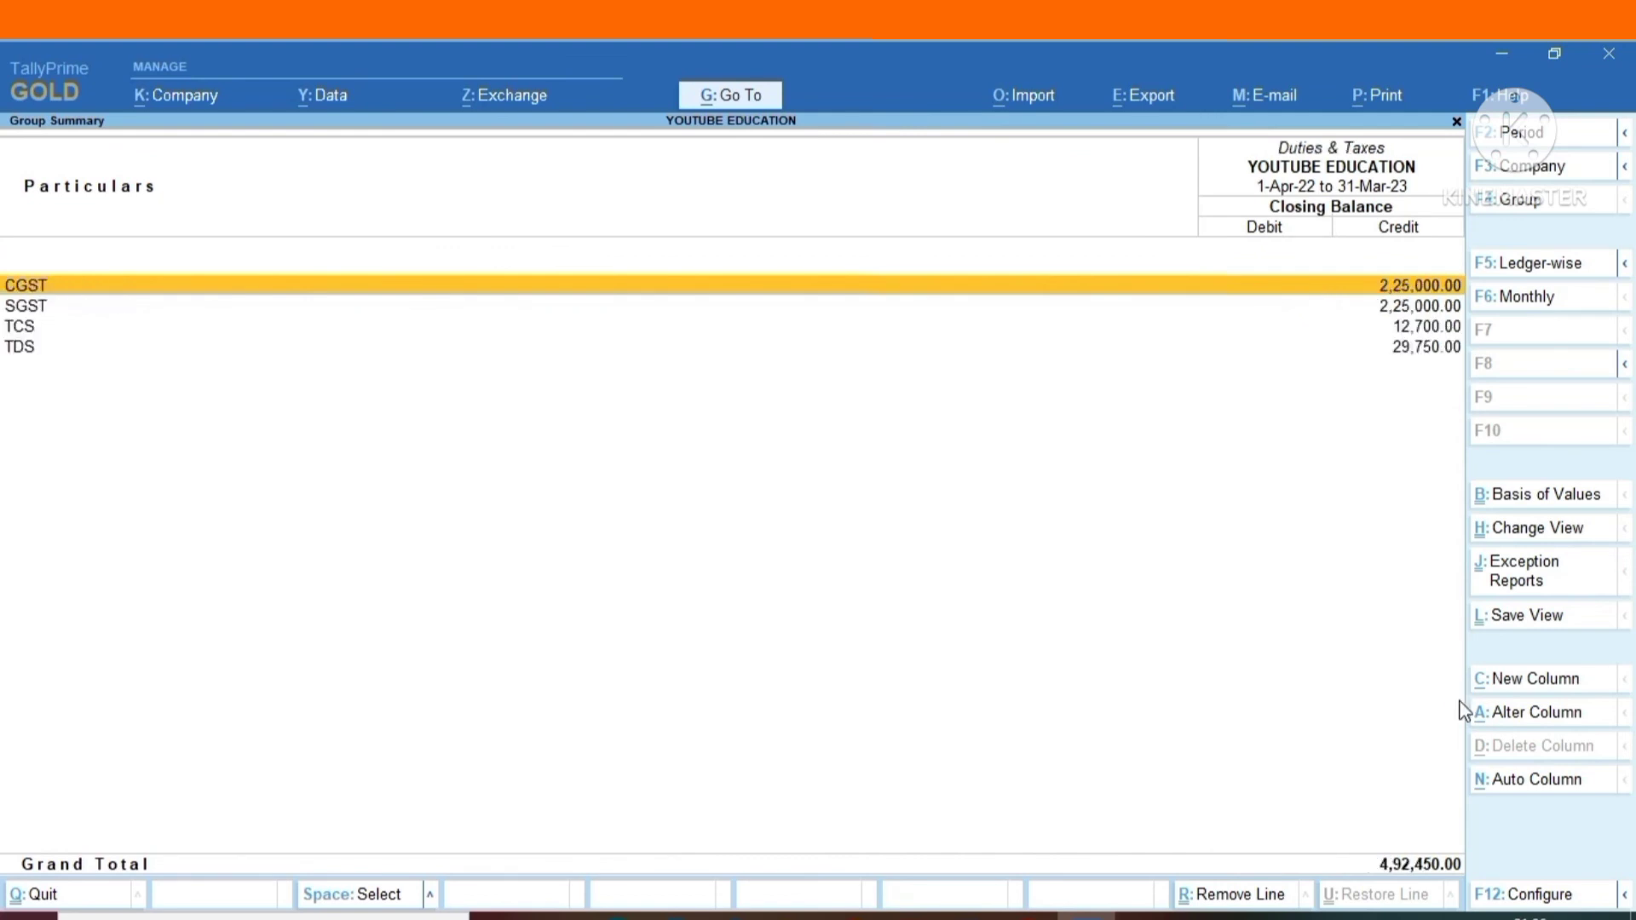
Examine the TDS ledger's monthly summary, checking the December debit and credit transactions.
{"action": "key", "text": "Down"}
{"action": "key", "text": "Down"}
{"action": "key", "text": "Down"}
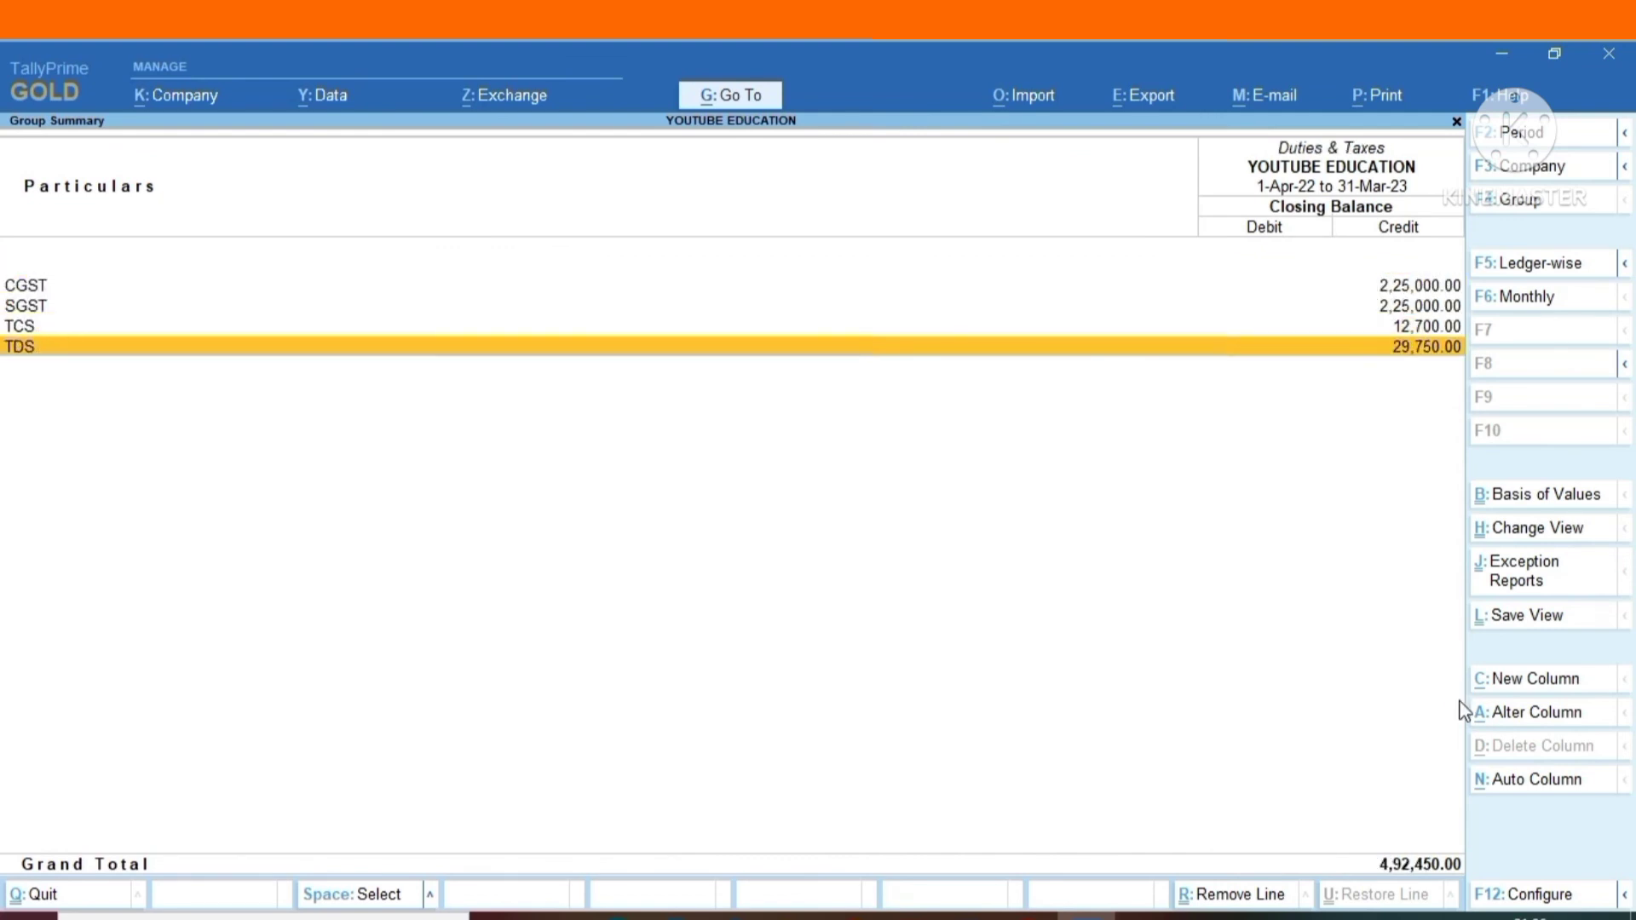
{"action": "key", "text": "Return"}
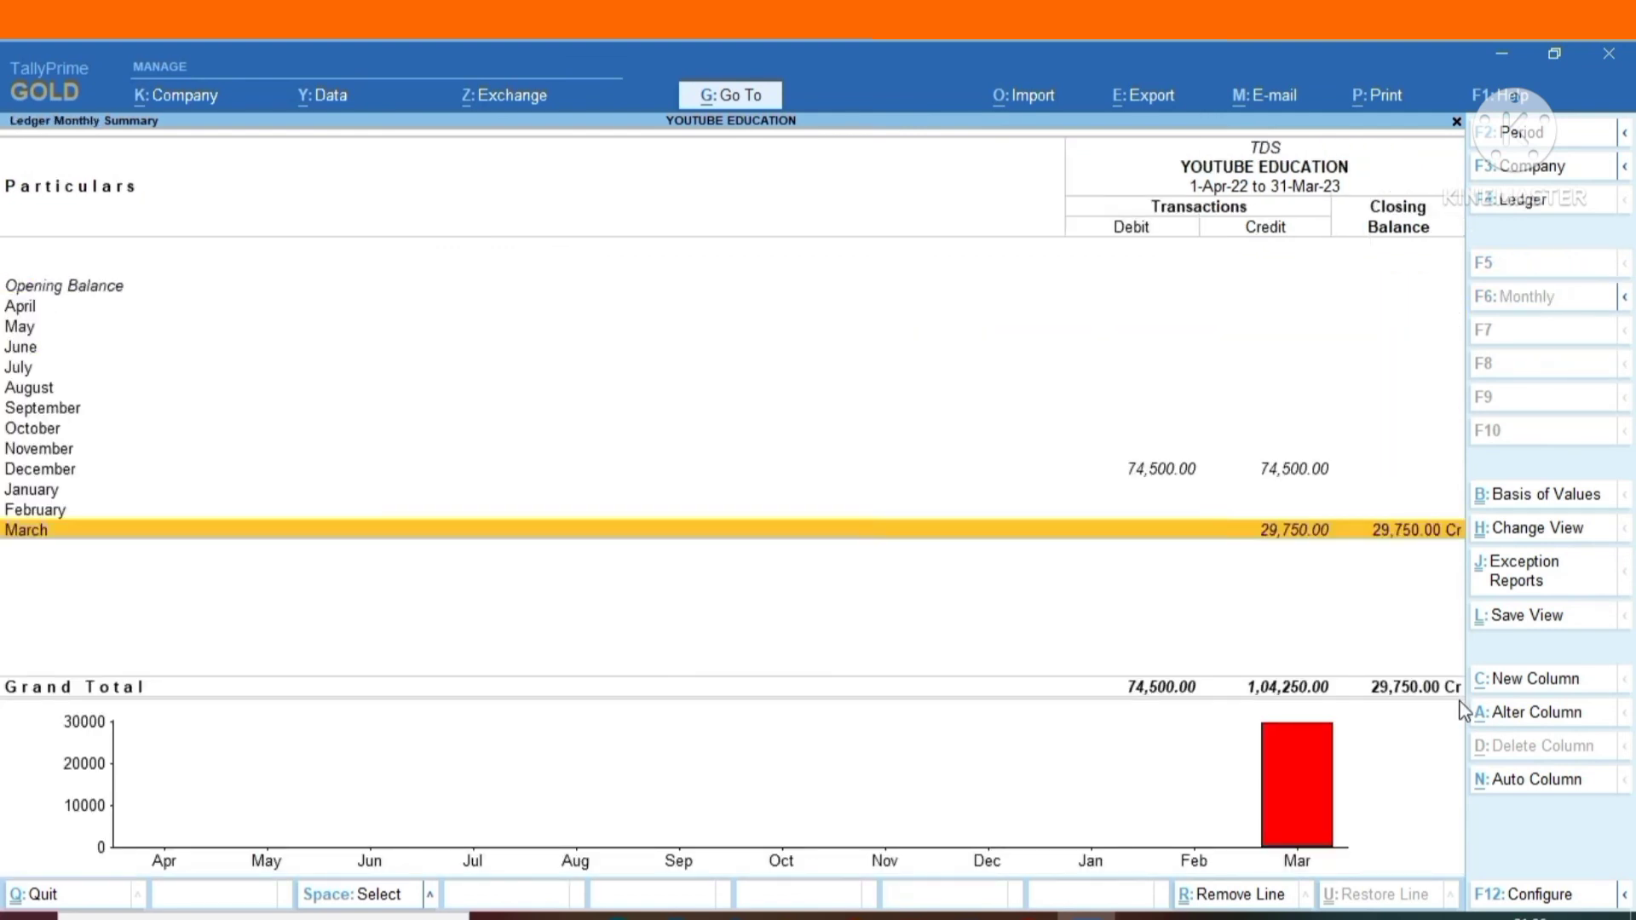
{"action": "key", "text": "Up"}
{"action": "key", "text": "Up"}
{"action": "key", "text": "Up"}
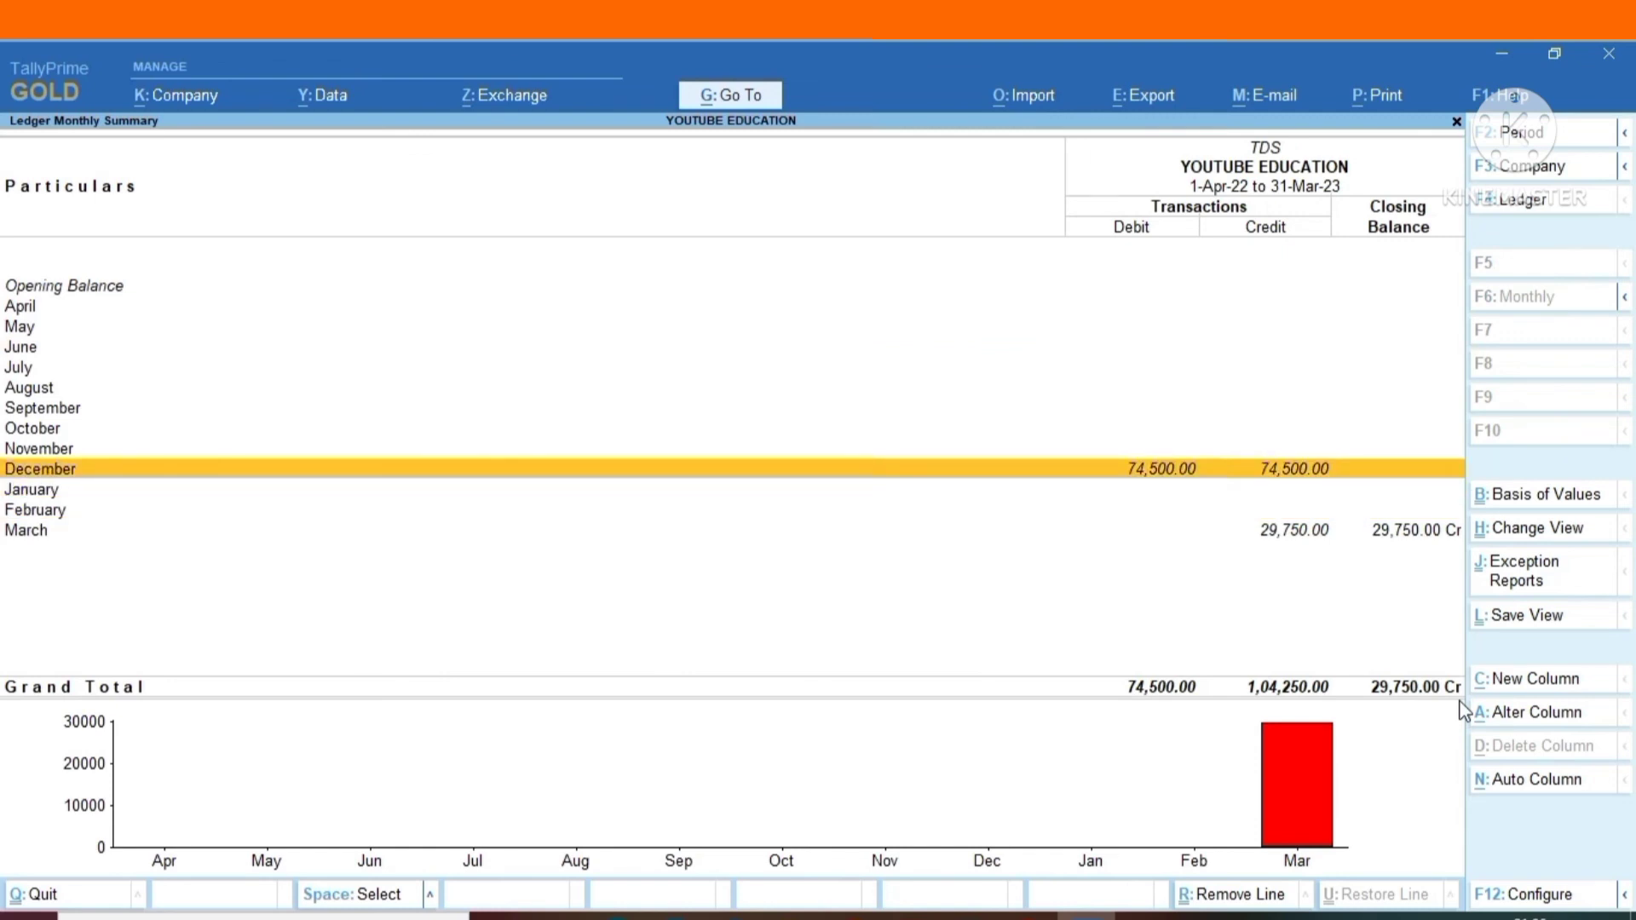
Examine the TCS ledger's monthly summary, and close the reports back to the Gateway of Tally.
{"action": "key", "text": "Escape"}
{"action": "key", "text": "Up"}
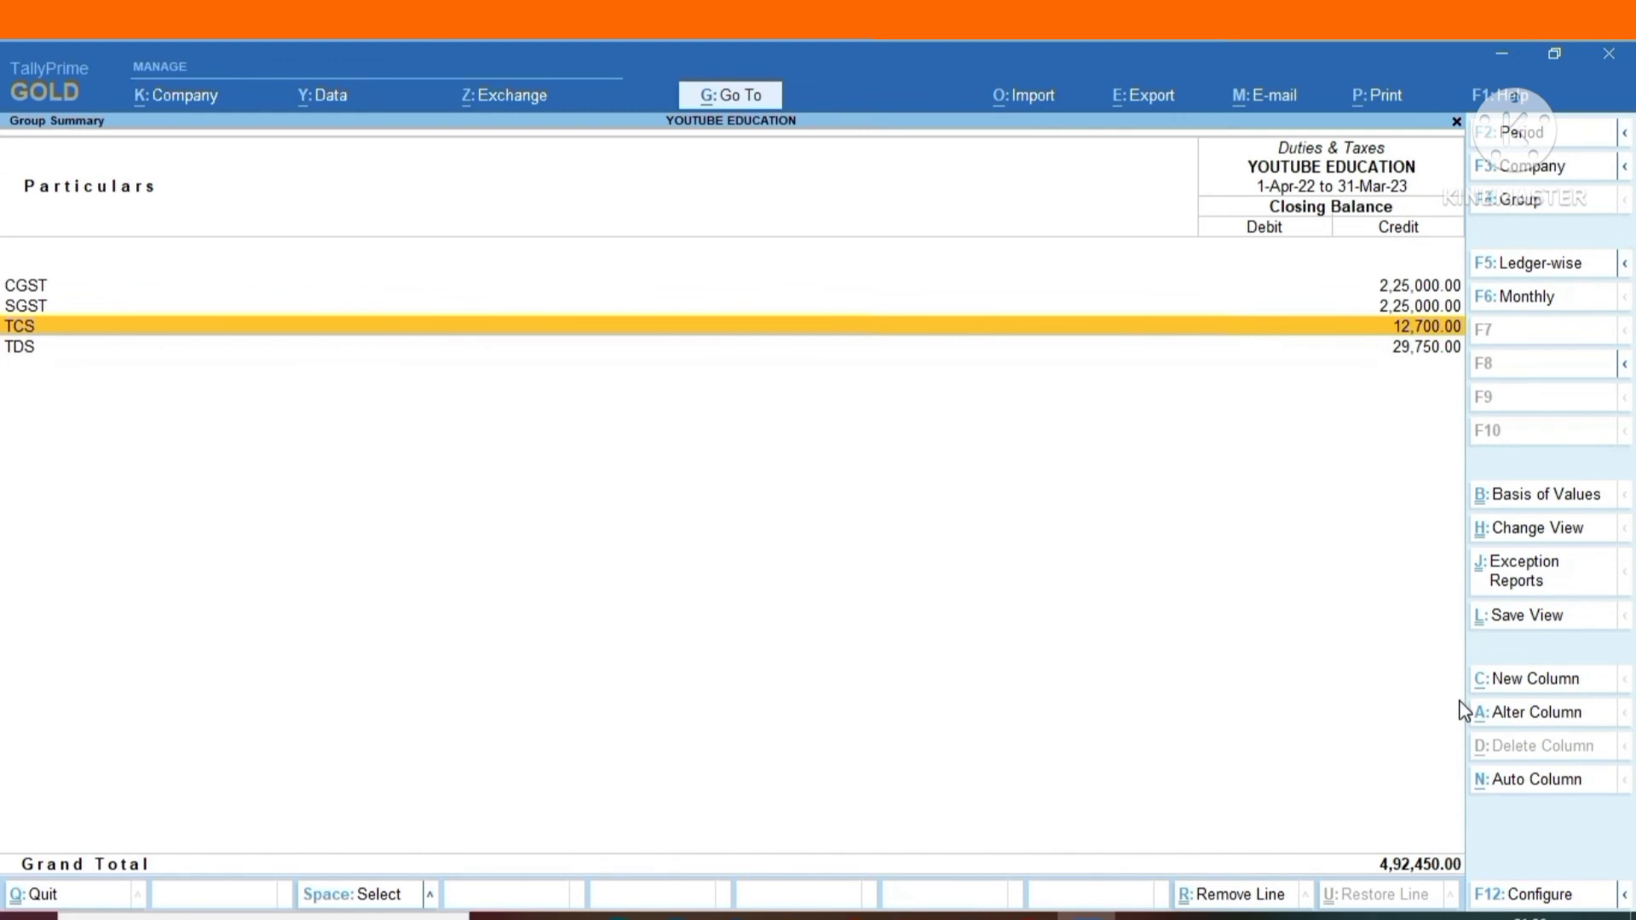
{"action": "key", "text": "Return"}
{"action": "key", "text": "Up"}
{"action": "key", "text": "Up"}
{"action": "key", "text": "Up"}
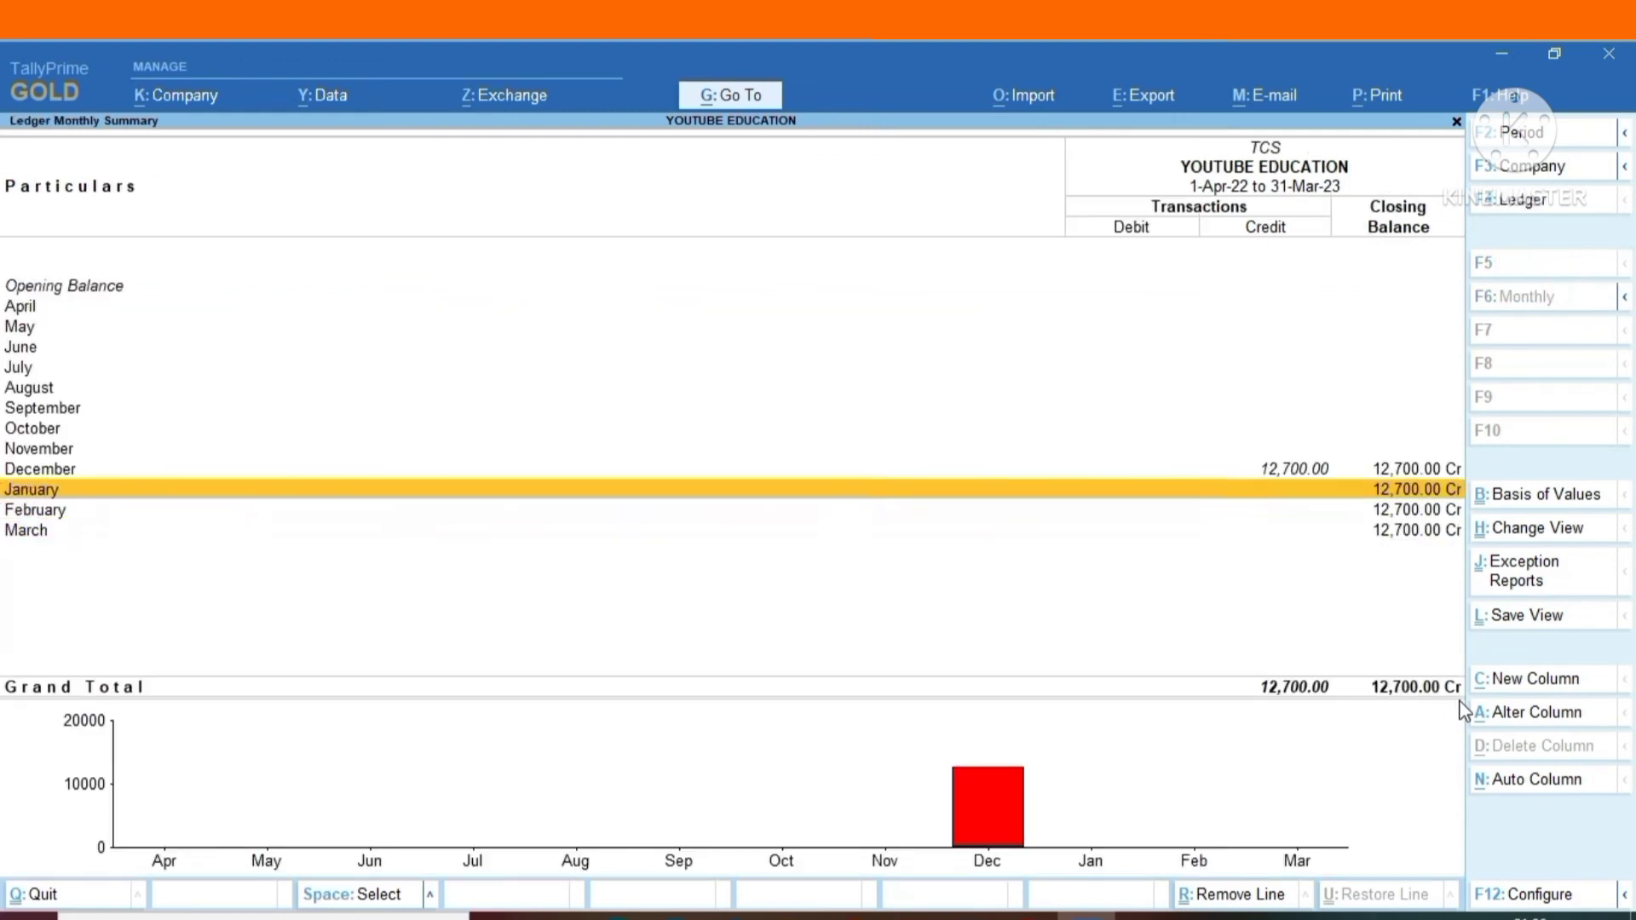
{"action": "key", "text": "Escape"}
{"action": "key", "text": "Escape"}
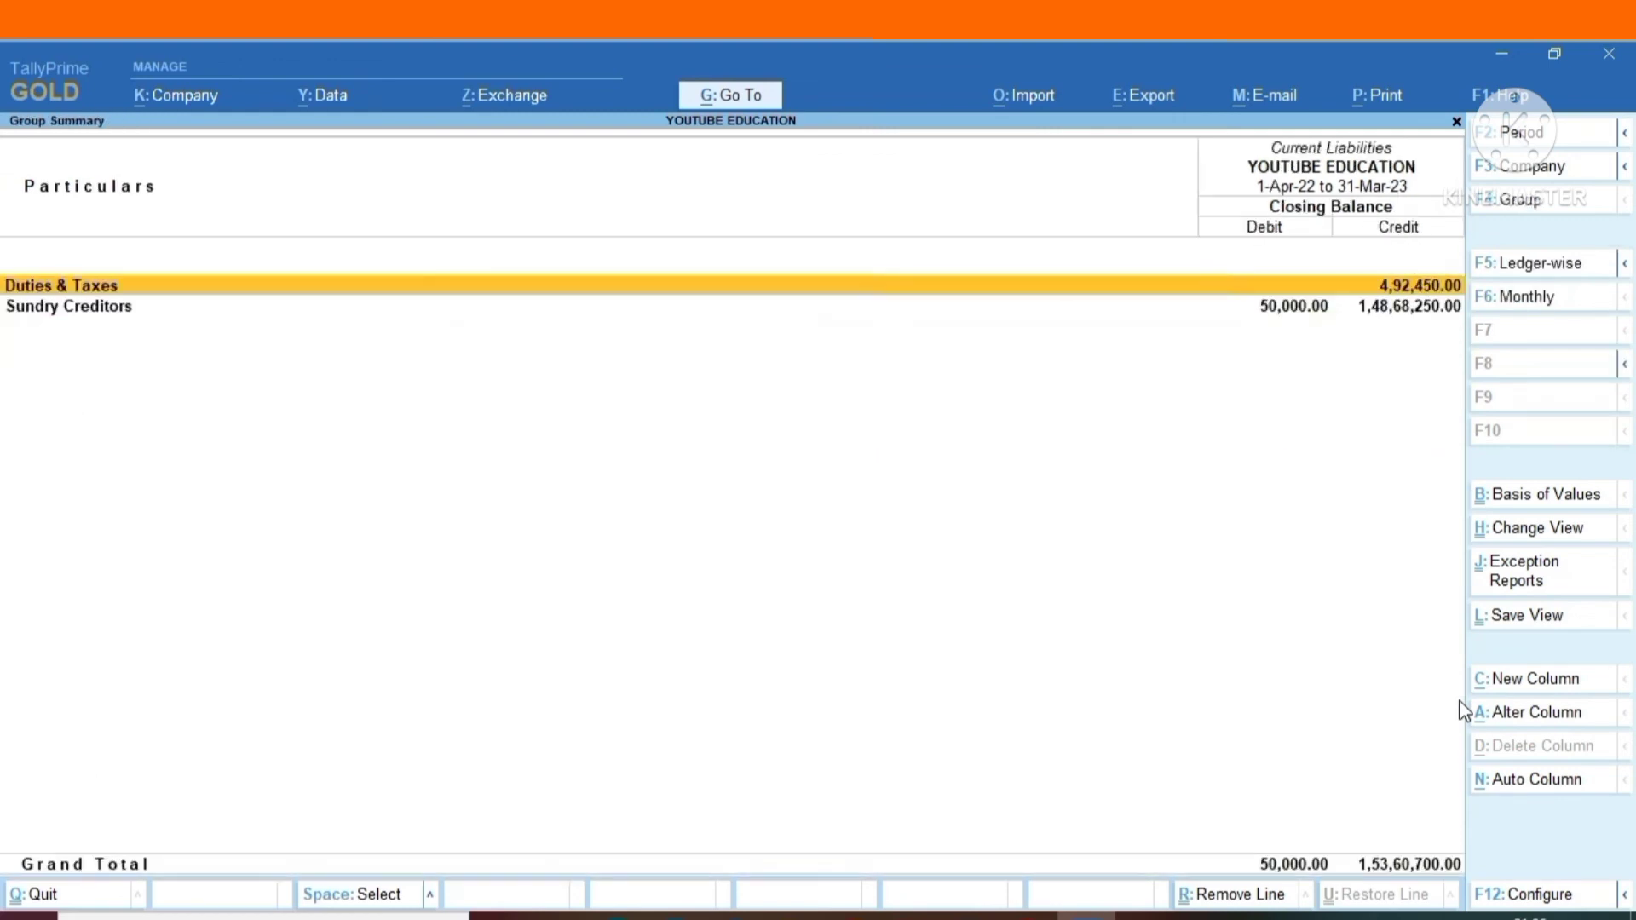
{"action": "key", "text": "Escape"}
{"action": "key", "text": "Escape"}
{"action": "key", "text": "Up"}
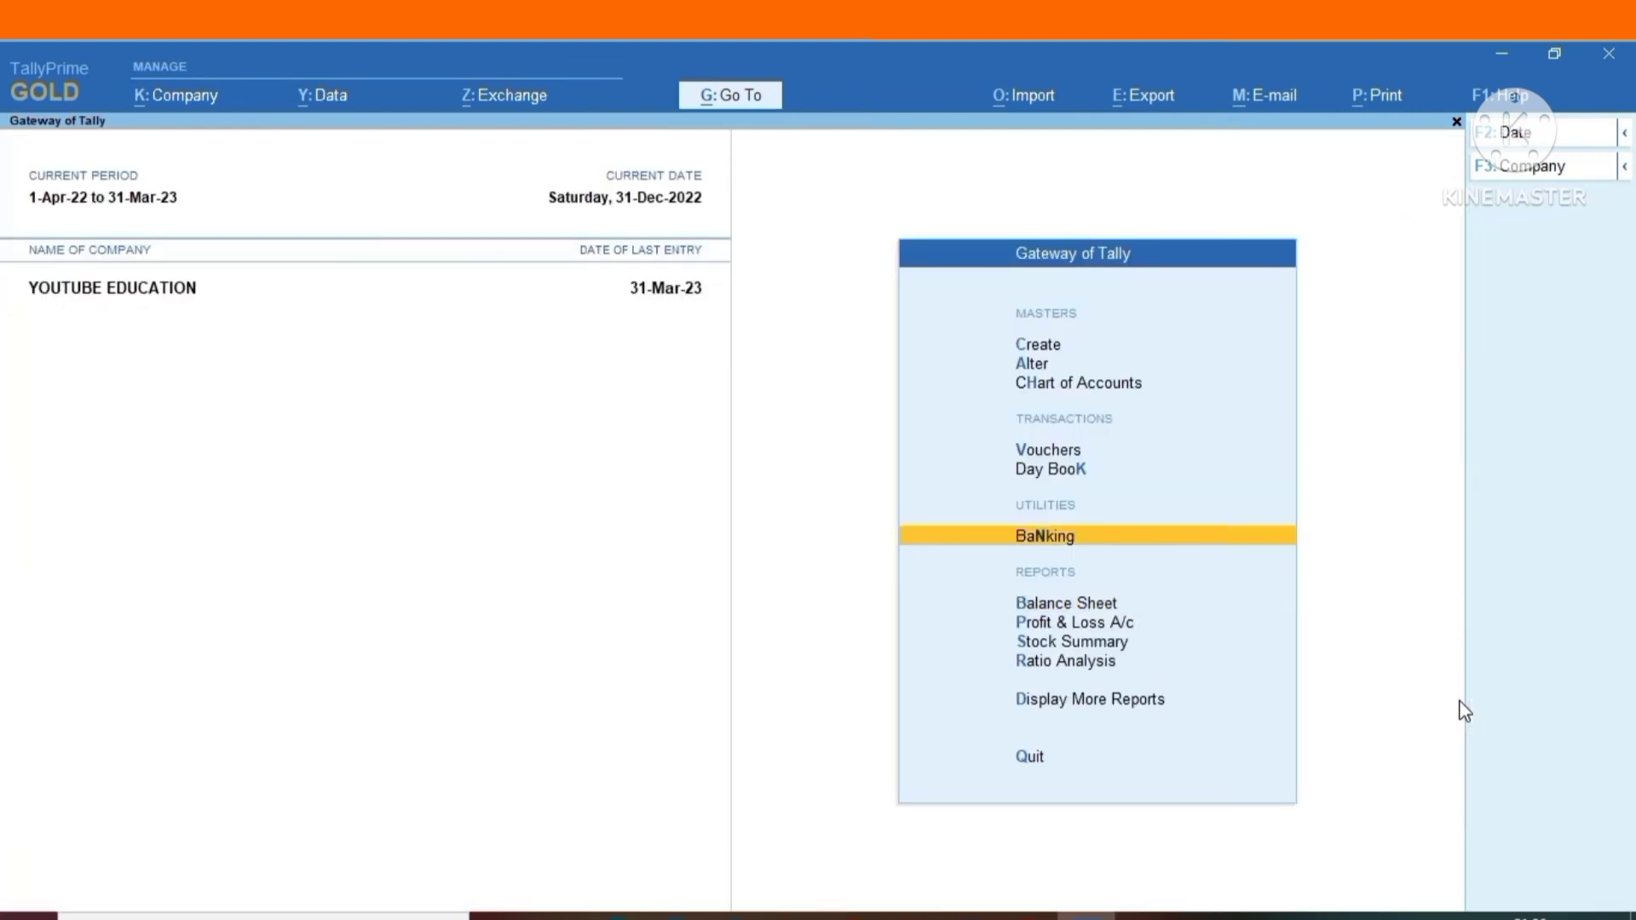
Open a new payment voucher and start an Autofill Stat Payment with TCS as the tax type.
{"action": "key", "text": "Up"}
{"action": "key", "text": "Up"}
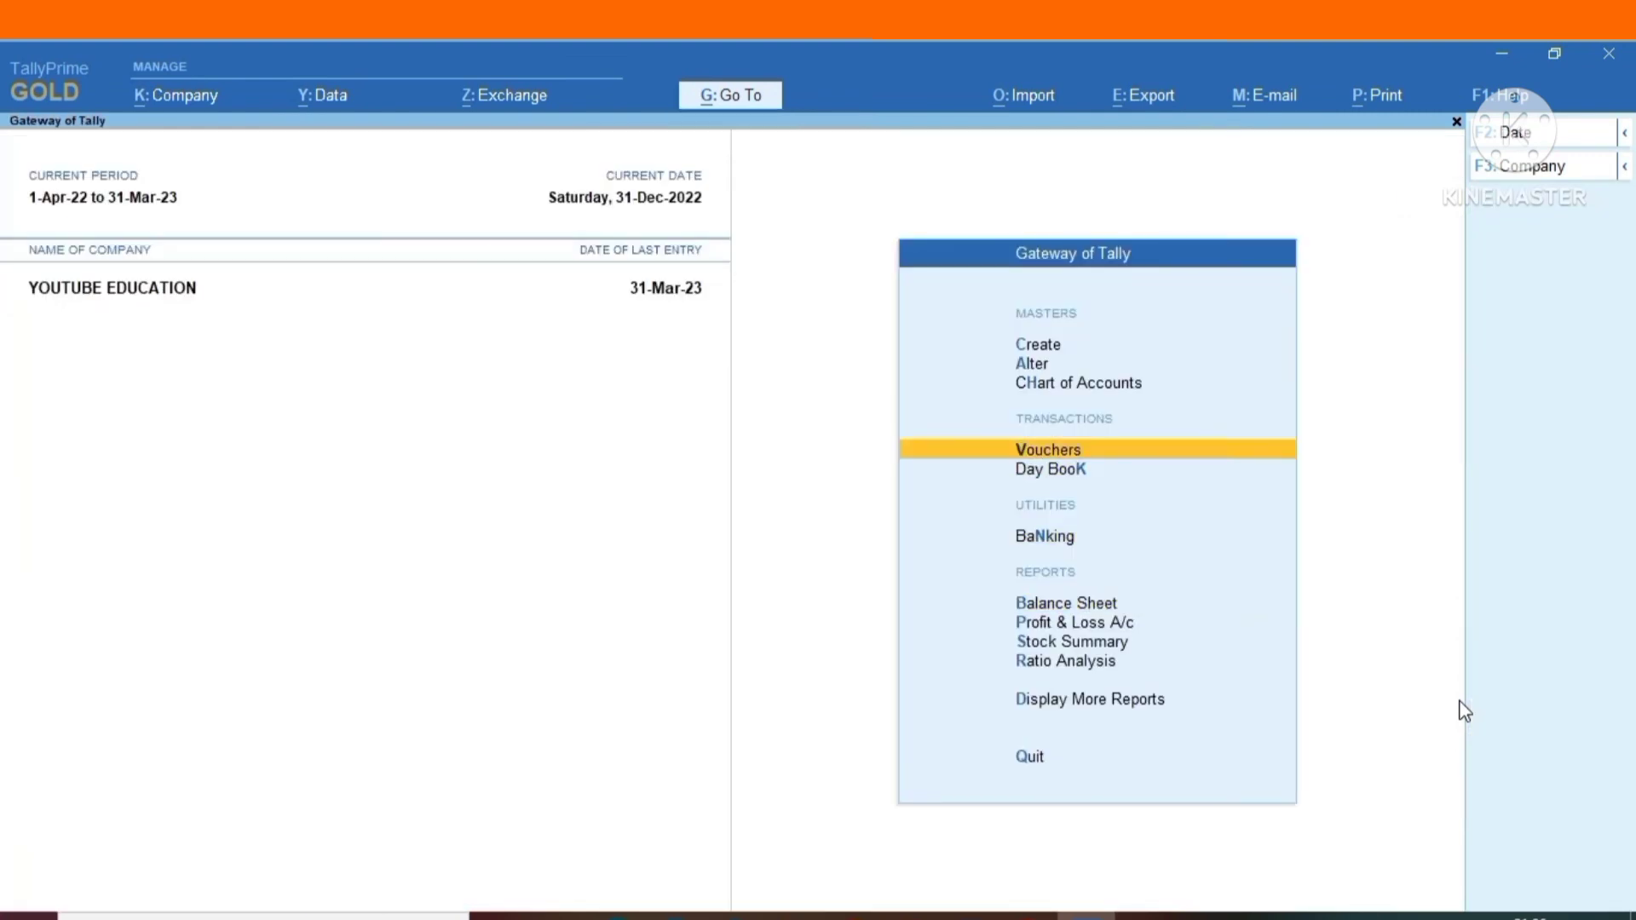
{"action": "key", "text": "Return"}
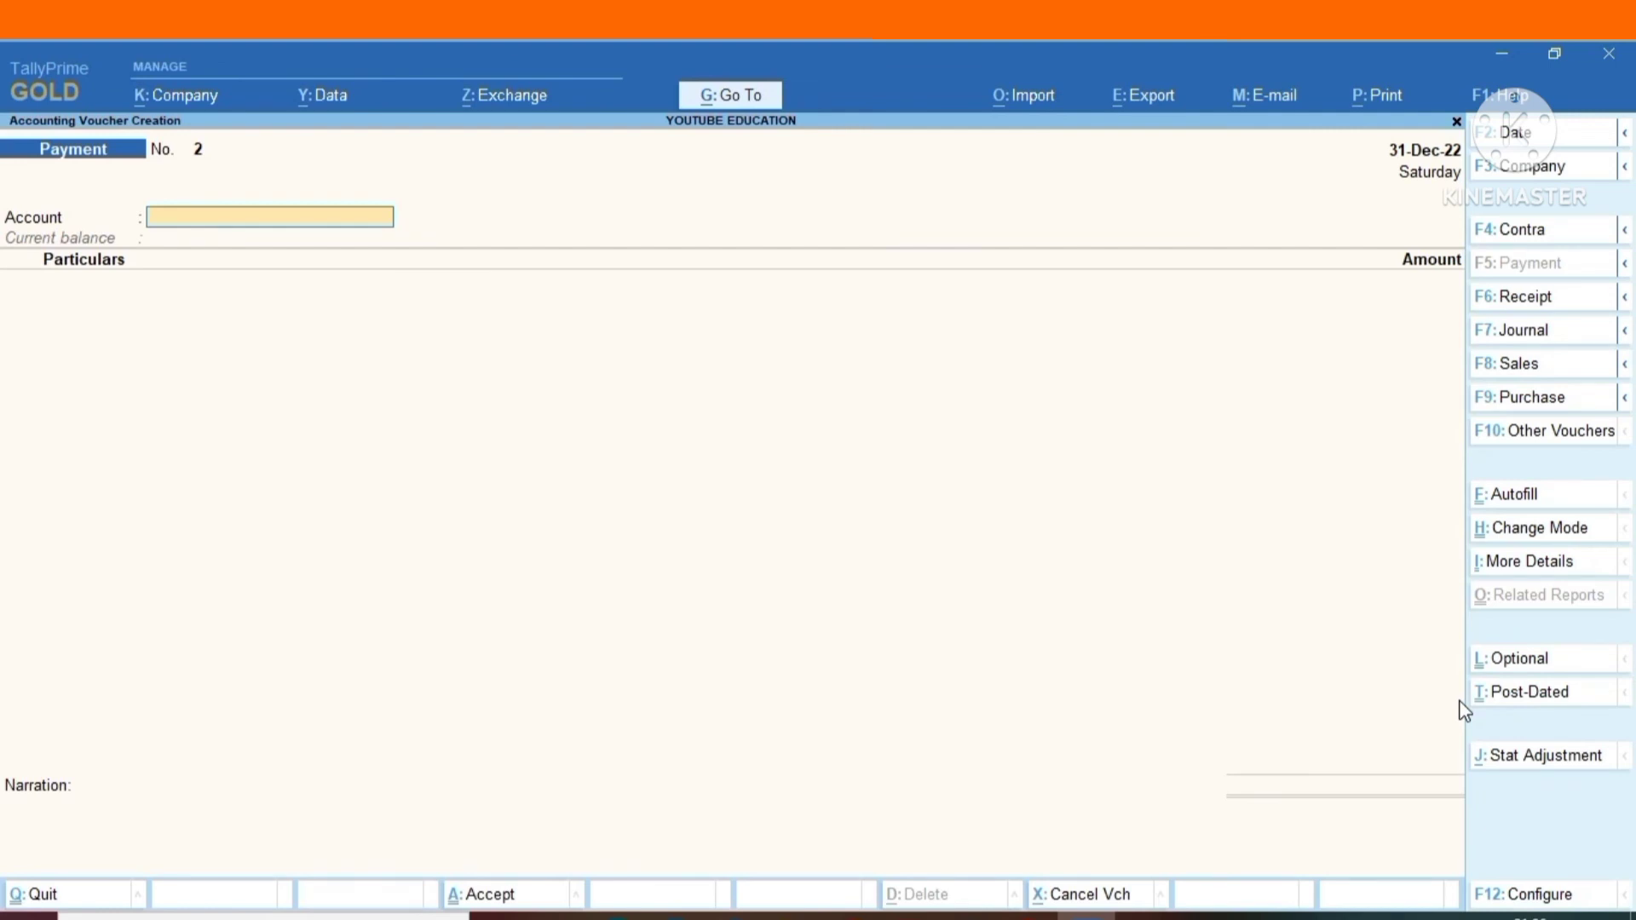
{"action": "left_click", "coordinate": [1571, 505]}
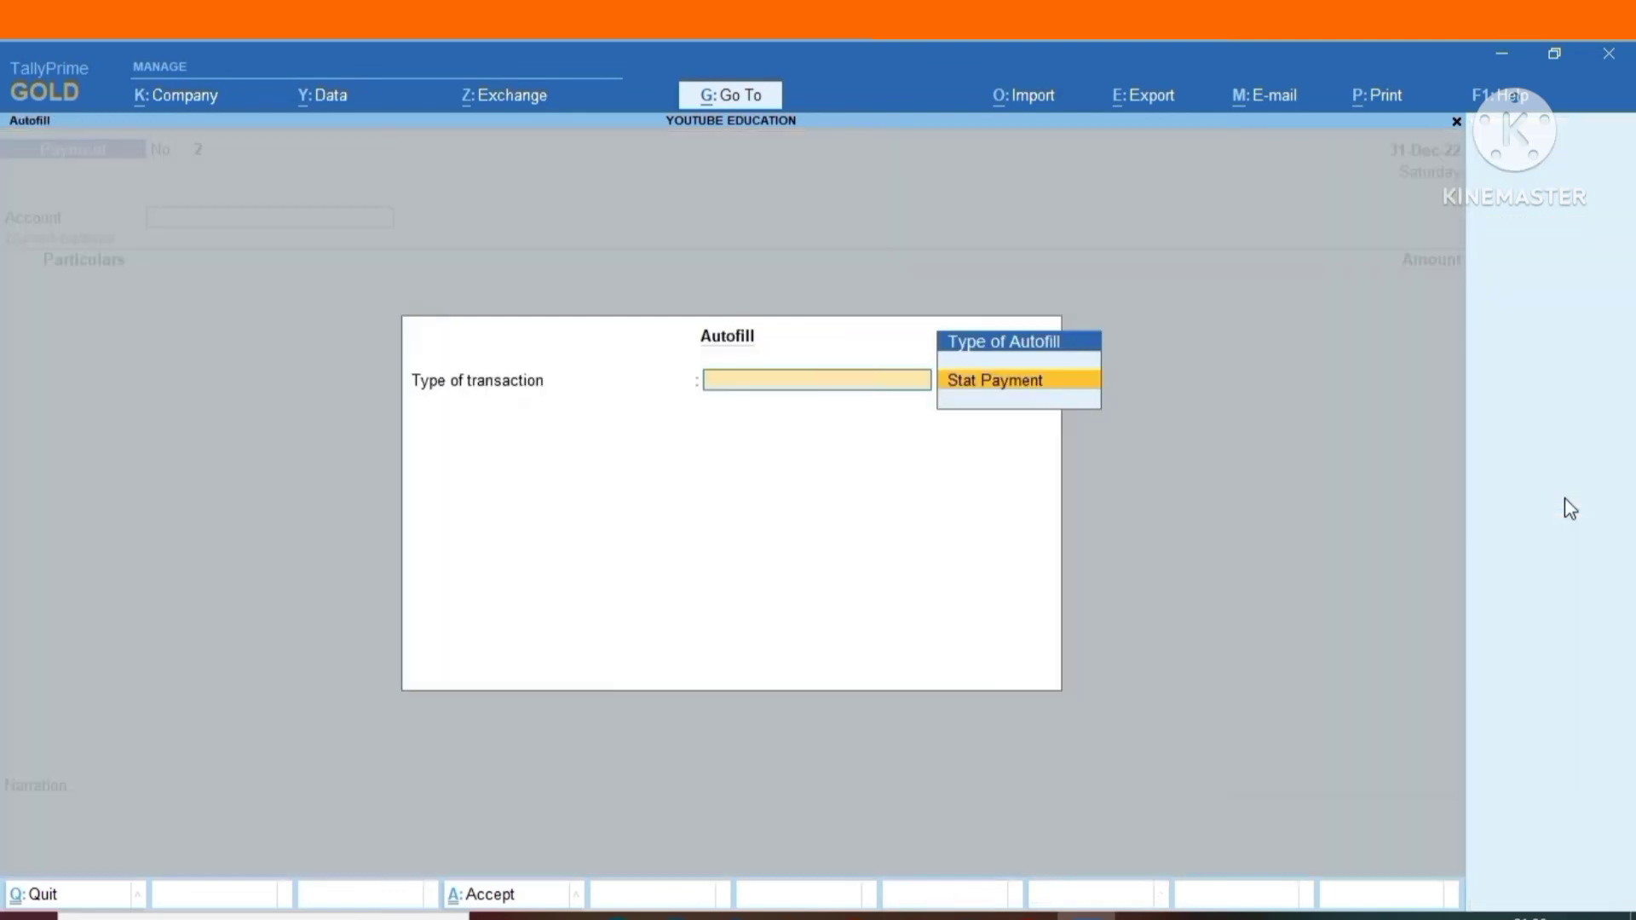
{"action": "key", "text": "Return"}
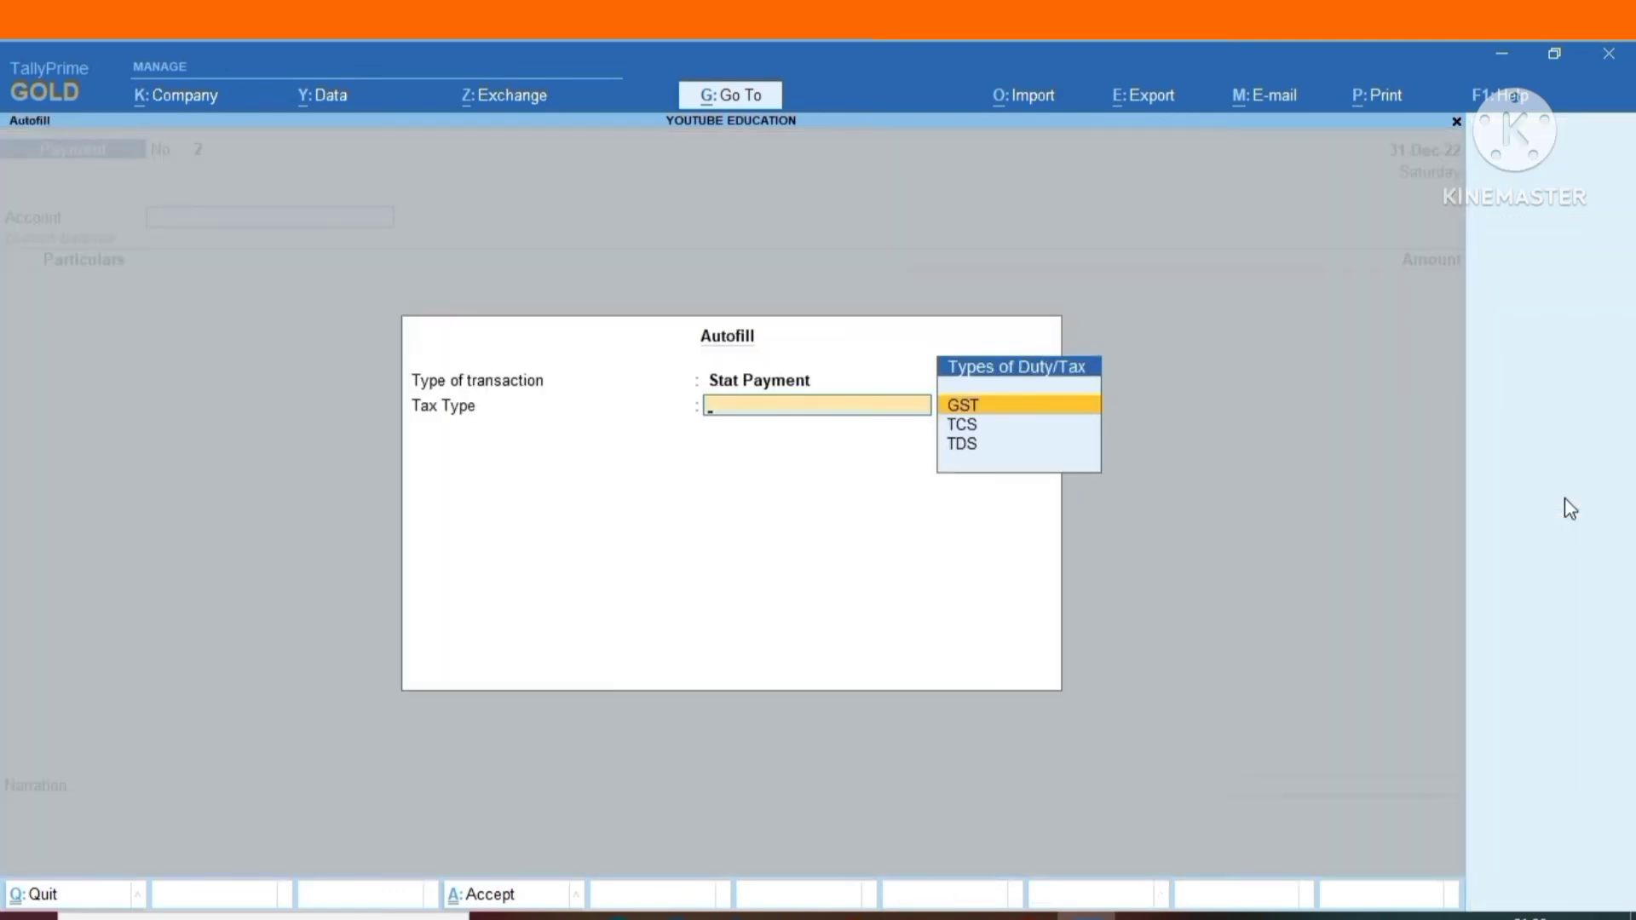
{"action": "key", "text": "Down"}
{"action": "key", "text": "Return"}
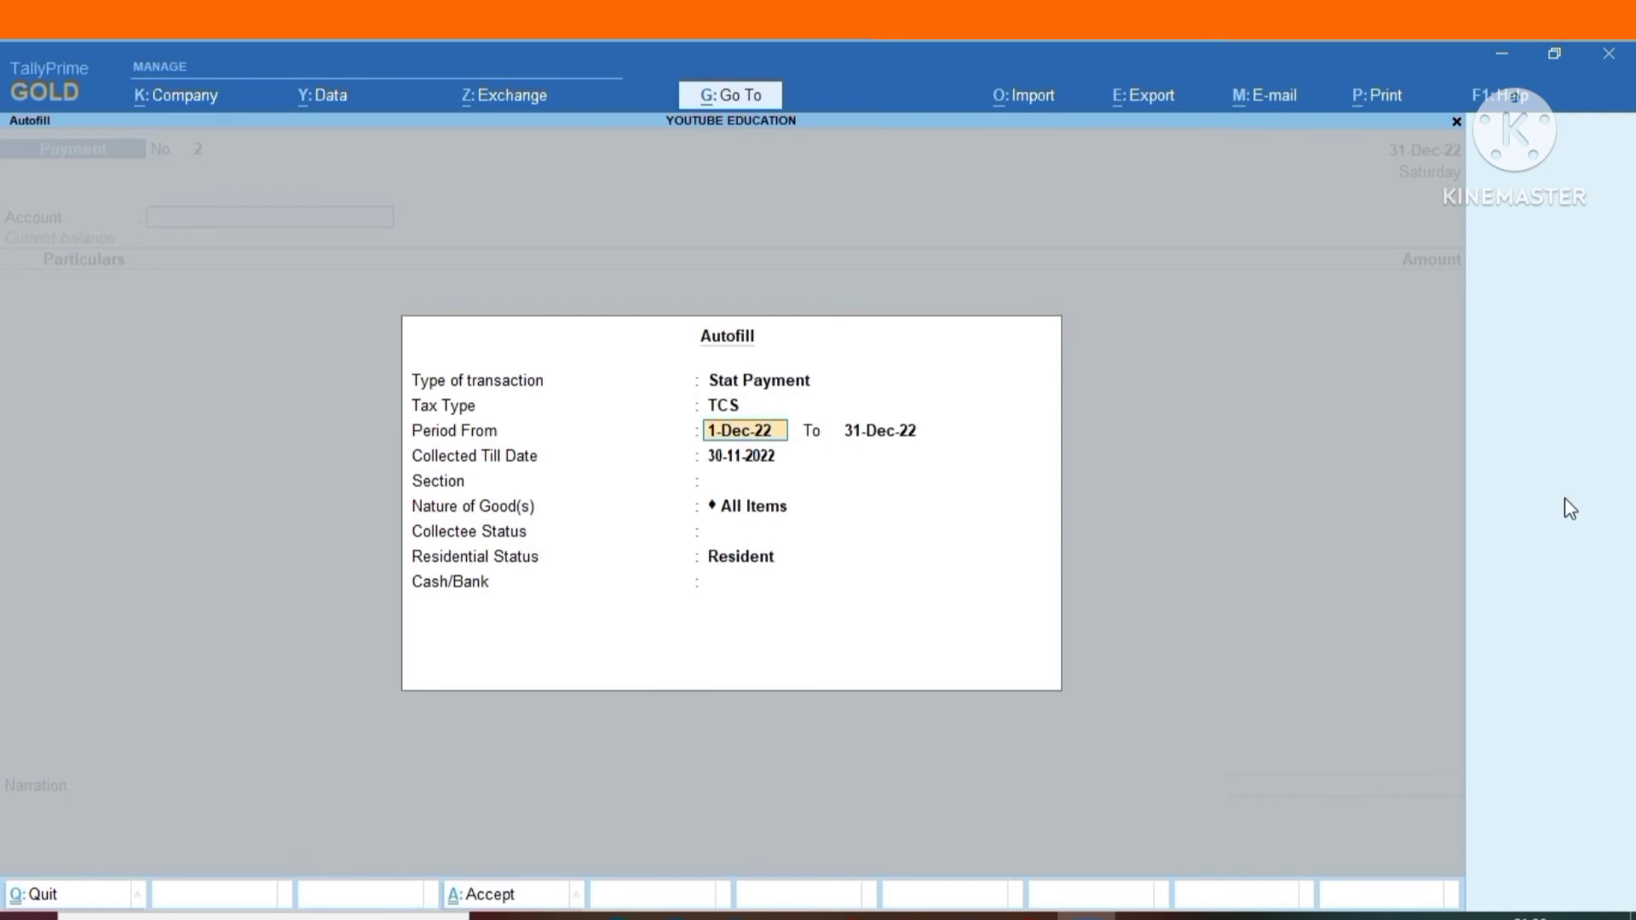
Keep the Autofill period as 1-Dec-22 to 31-Dec-22 and set the Collected Till Date to 31-12-2022.
{"action": "key", "text": "Return"}
{"action": "key", "text": "Return"}
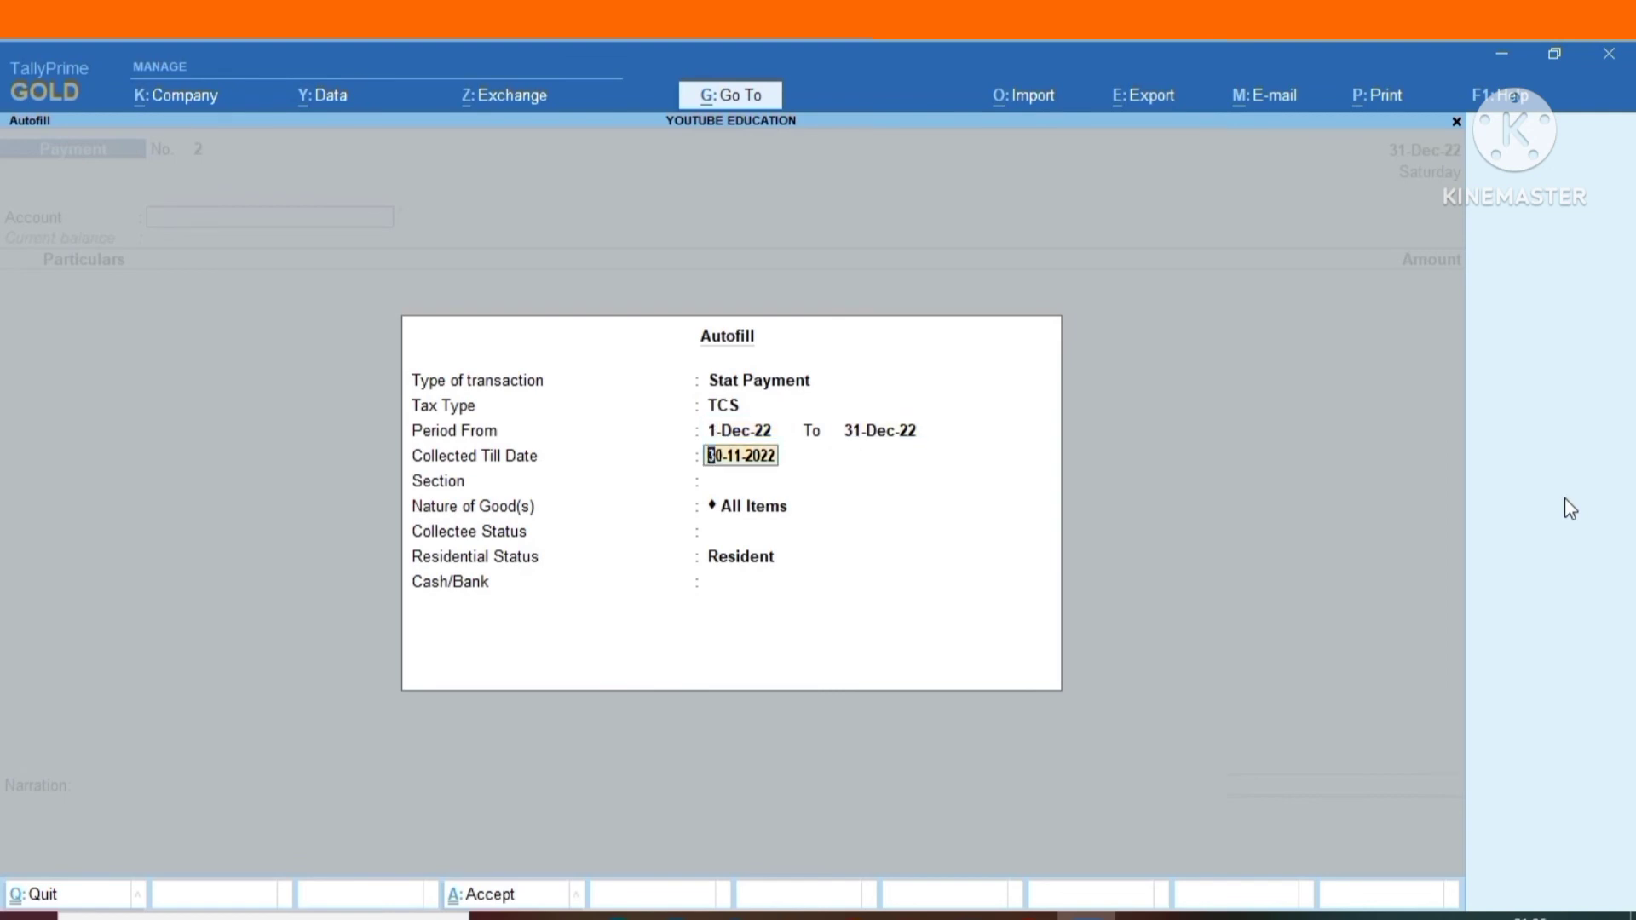
{"action": "type", "text": "31/12/2022"}
{"action": "key", "text": "Return"}
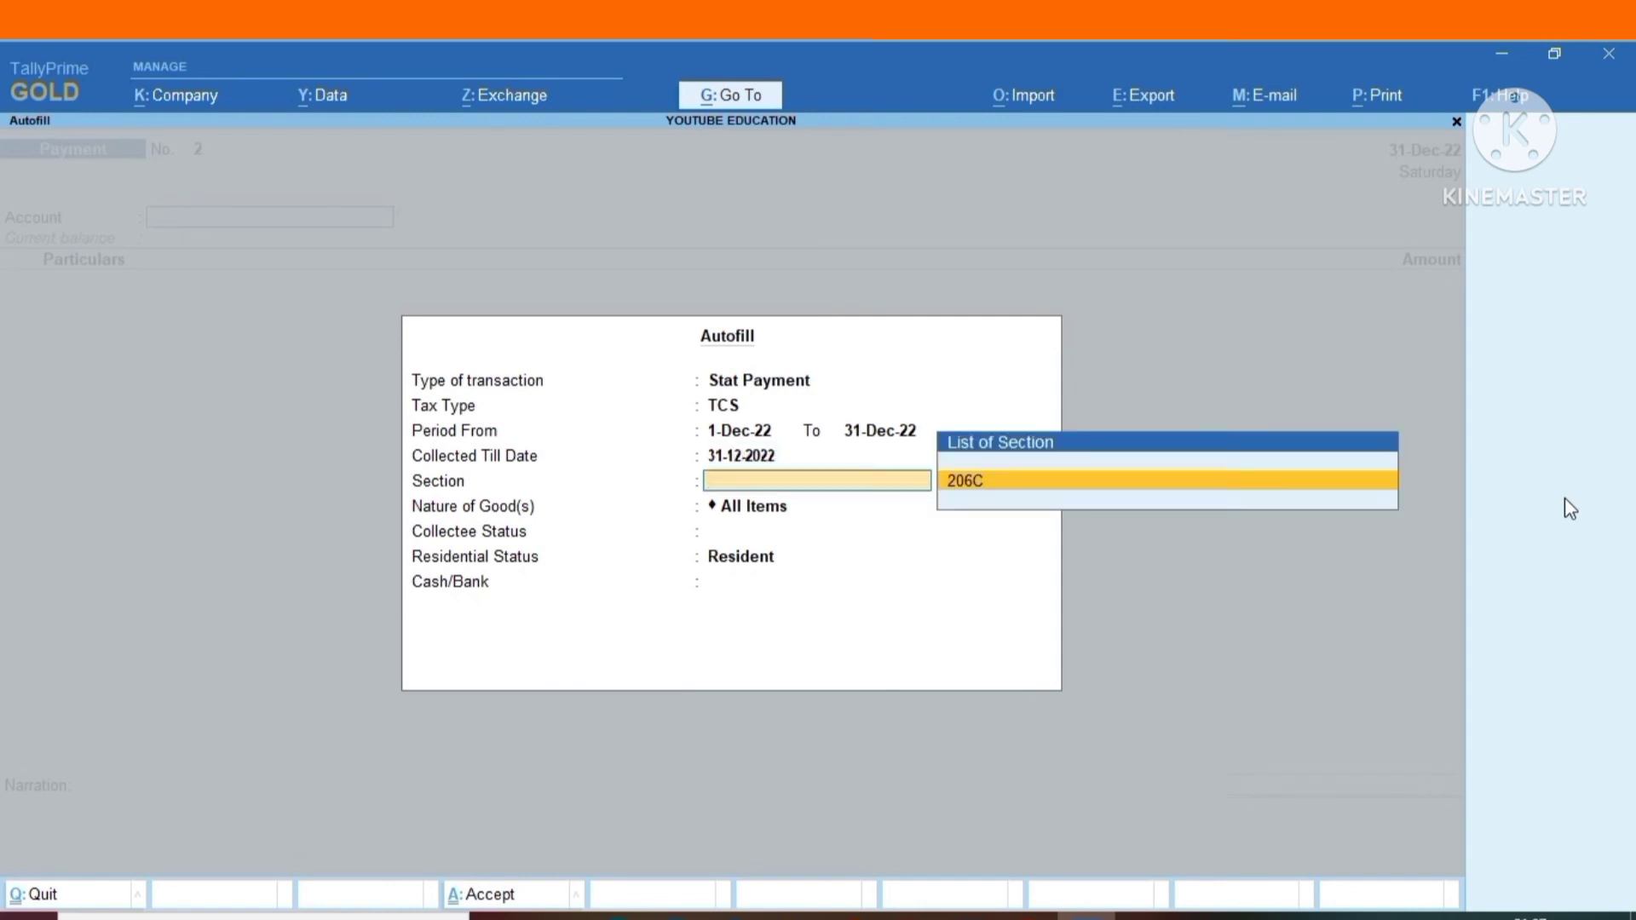
Fill the TCS payment for section 206C, Consideration for Sale of Any Other Goods, with All Items for collectee and residential status, from BANK ACCOUNT.
{"action": "key", "text": "Return"}
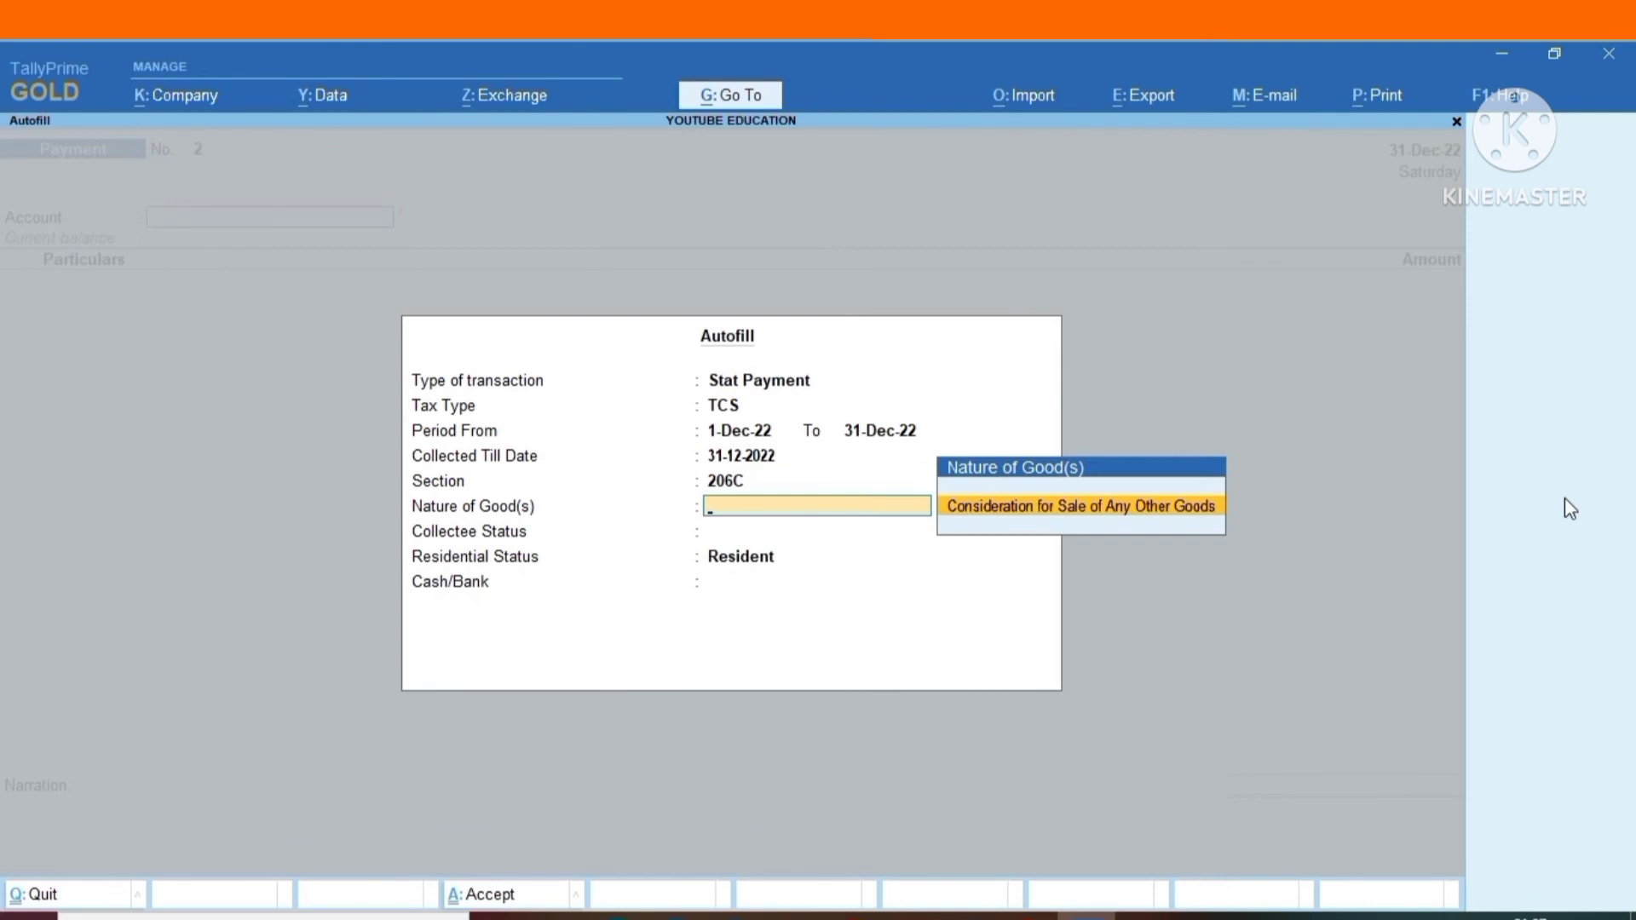
{"action": "key", "text": "Return"}
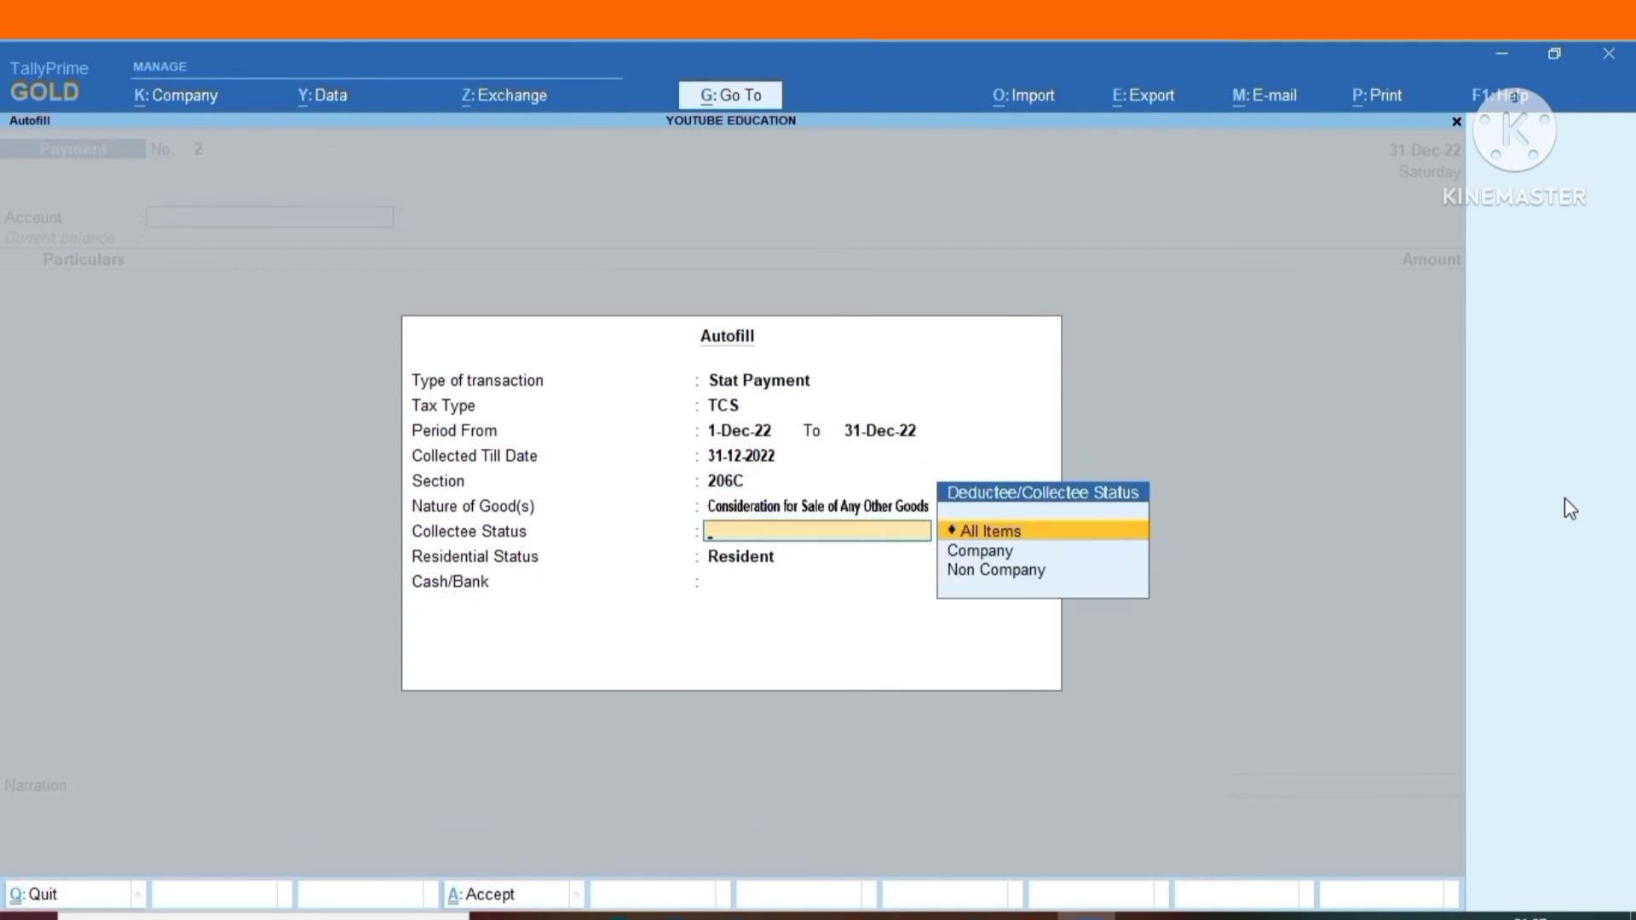
{"action": "key", "text": "Return"}
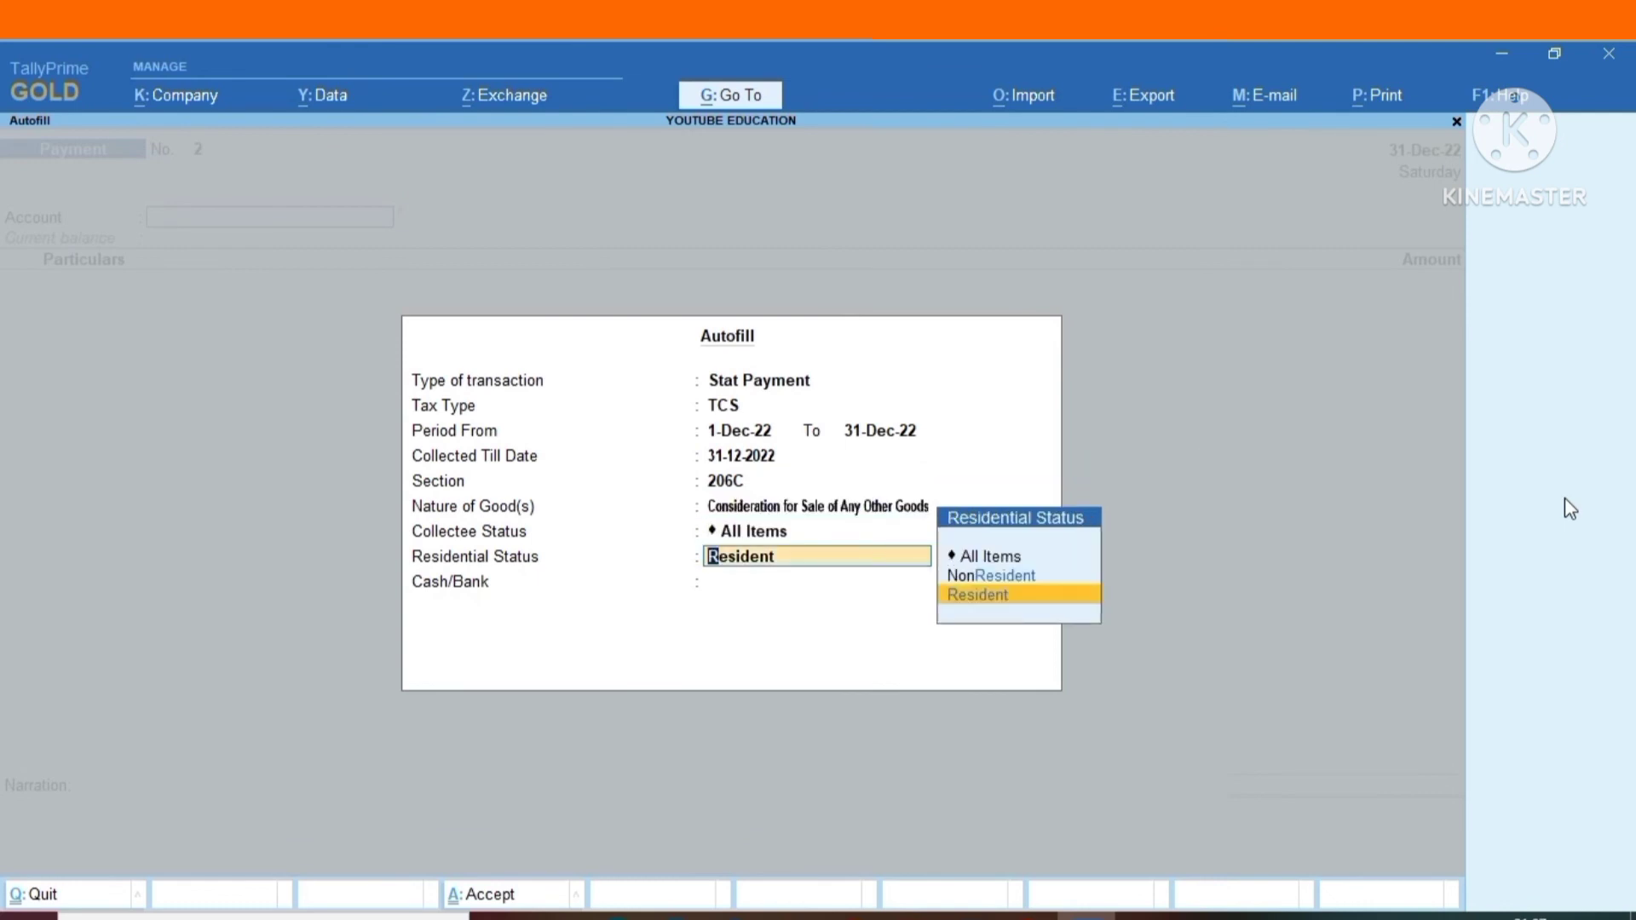
{"action": "key", "text": "Up"}
{"action": "key", "text": "Up"}
{"action": "key", "text": "Return"}
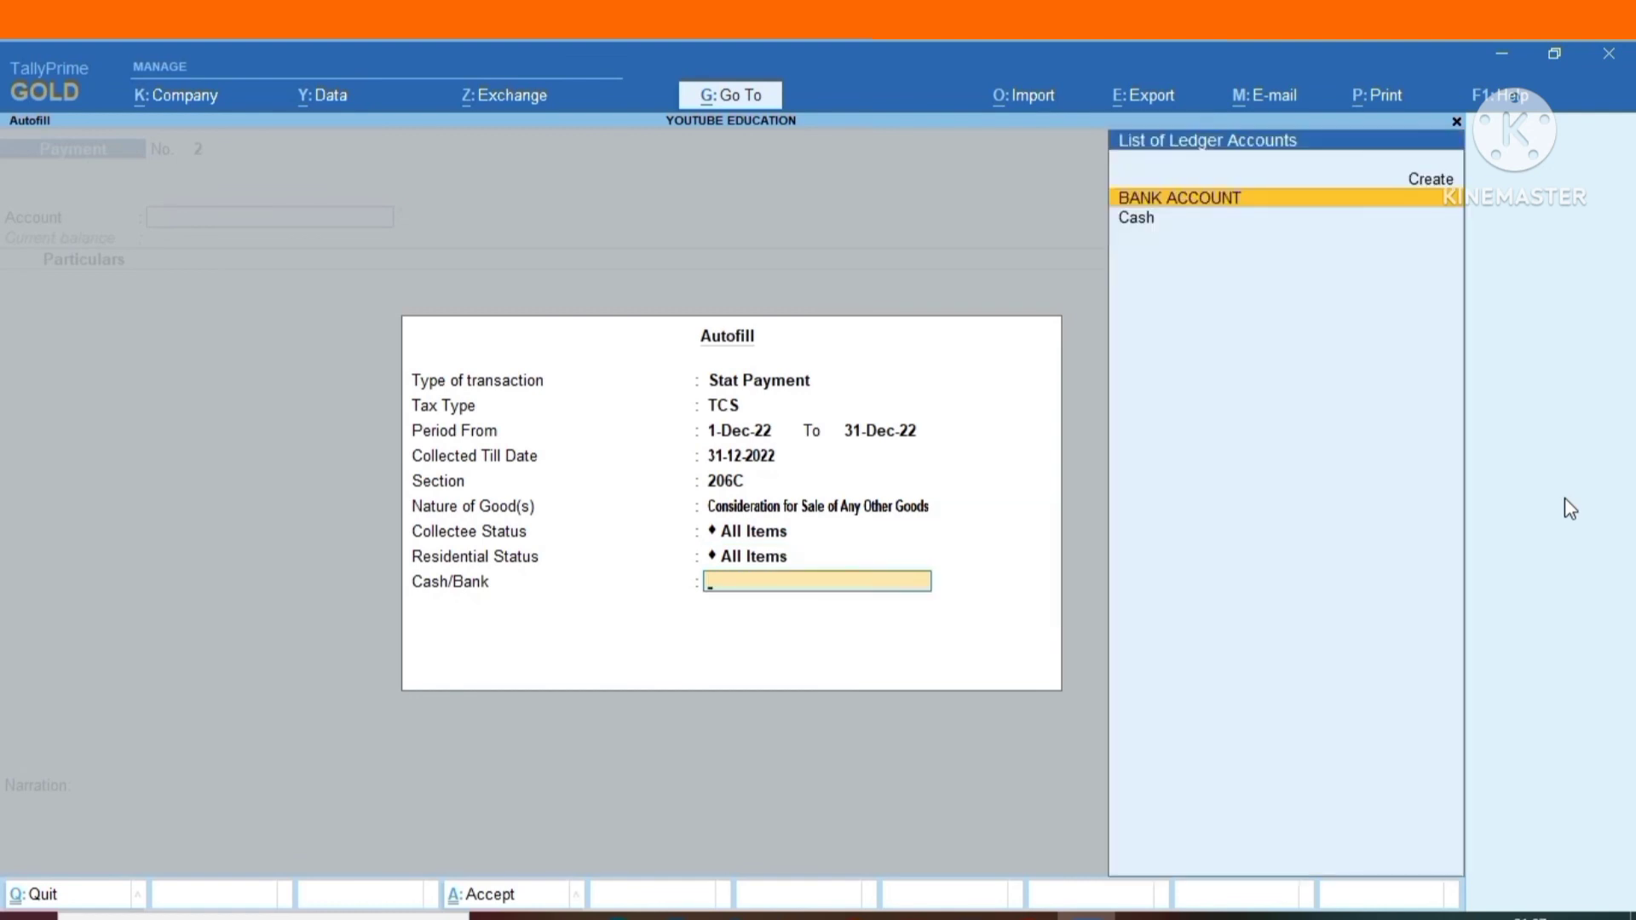
{"action": "key", "text": "Return"}
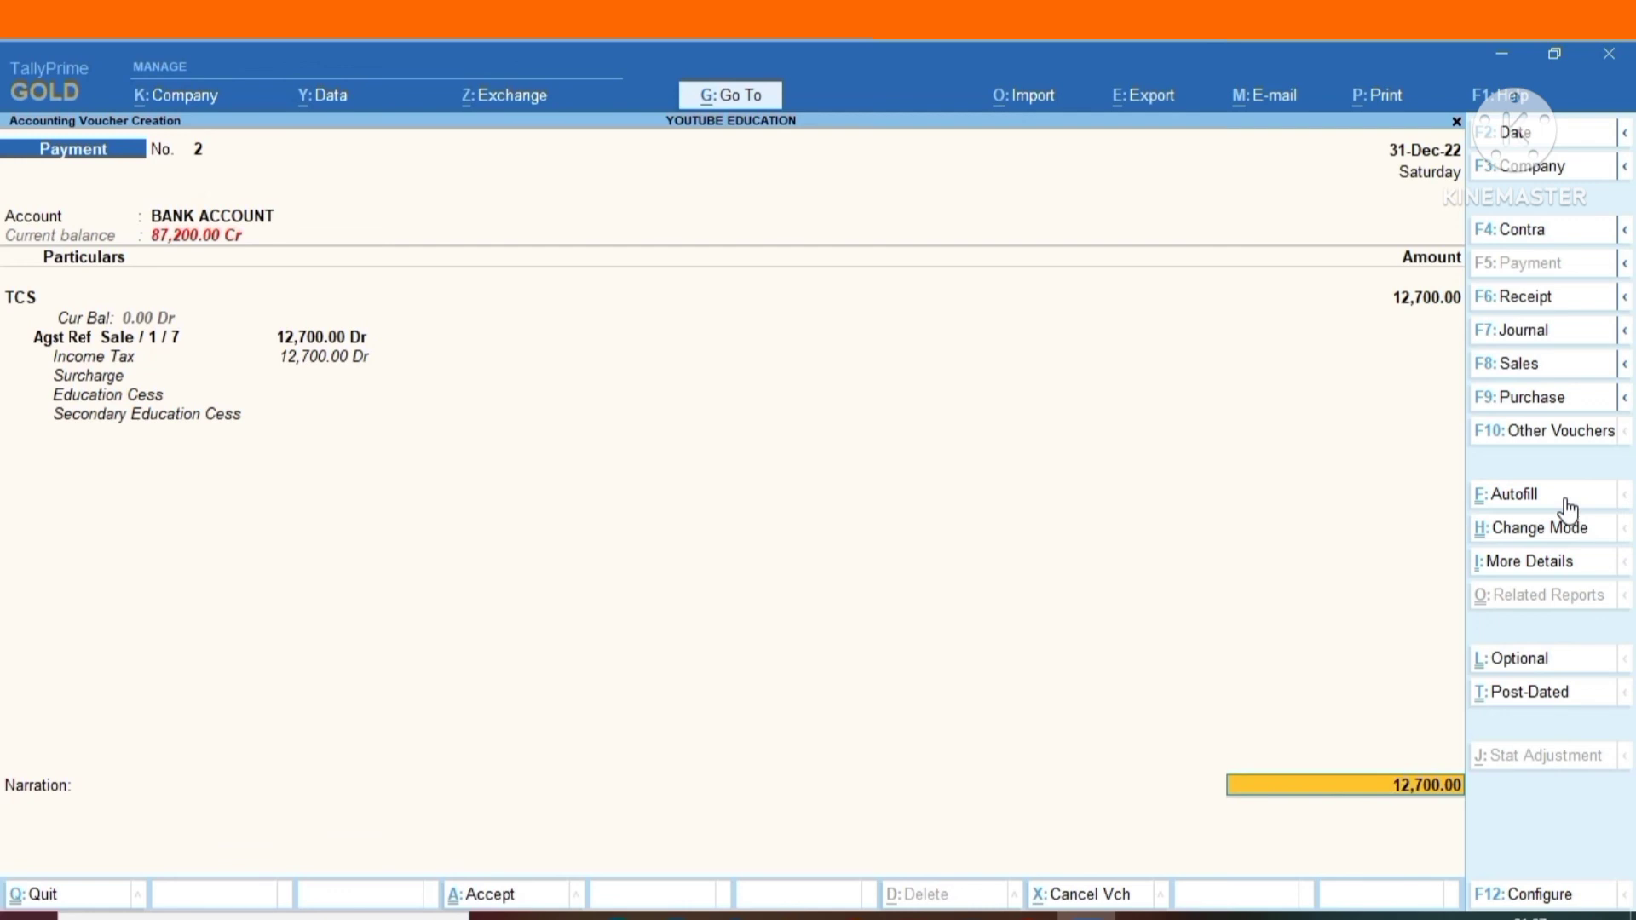
Save the TCS payment voucher without a narration and leave voucher entry.
{"action": "key", "text": "ctrl"}
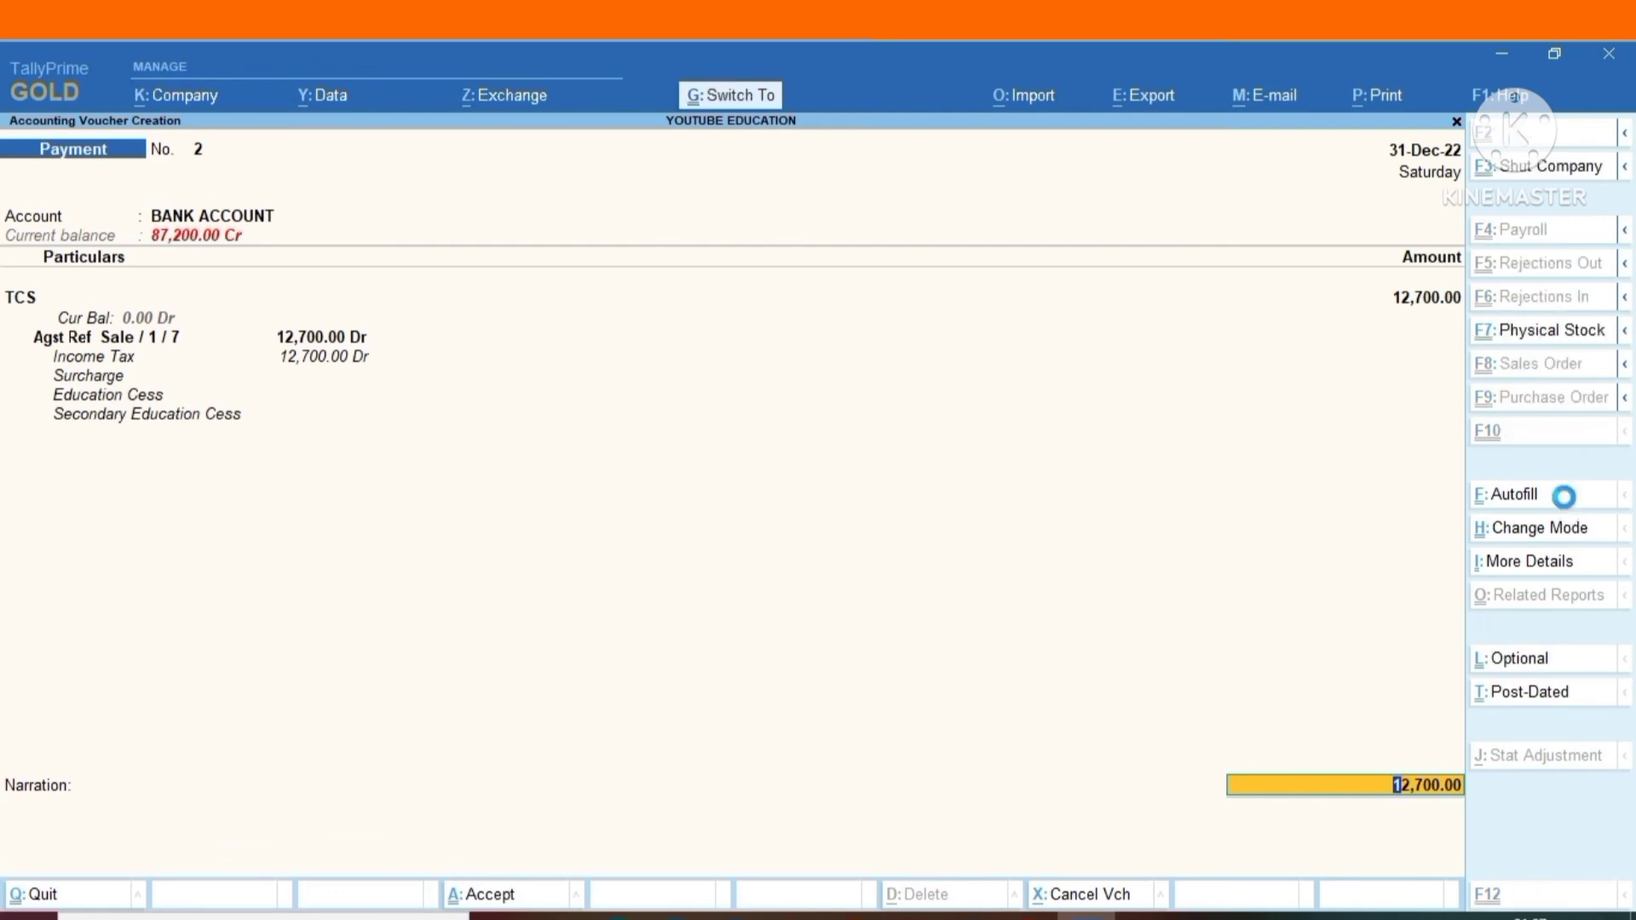
{"action": "key", "text": "ctrl+a"}
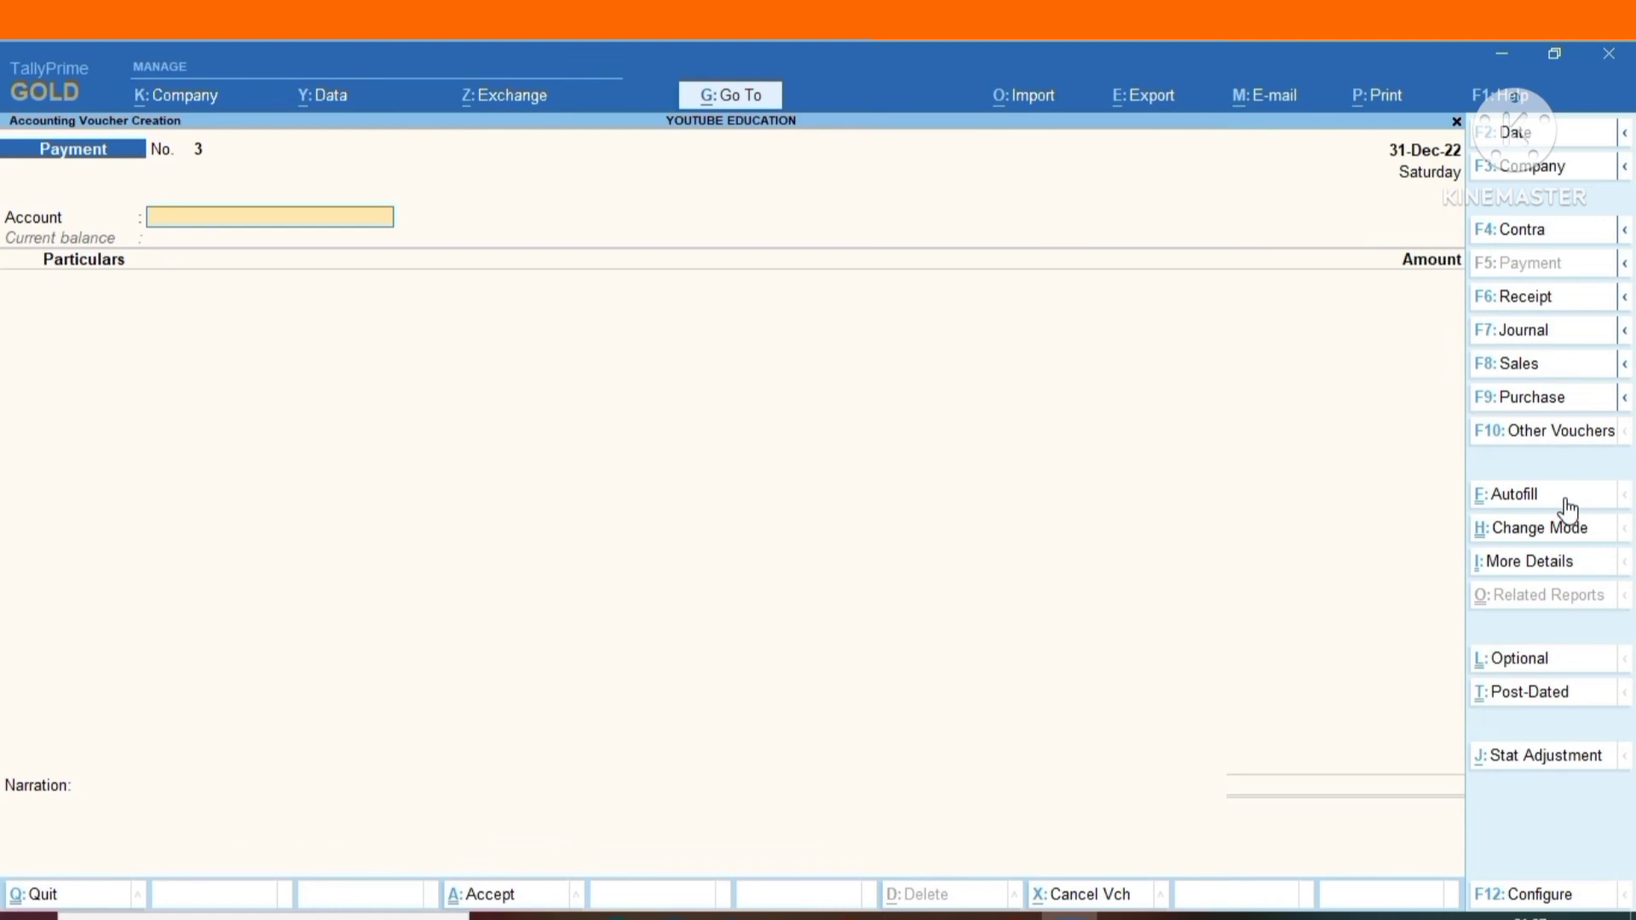
{"action": "key", "text": "Escape"}
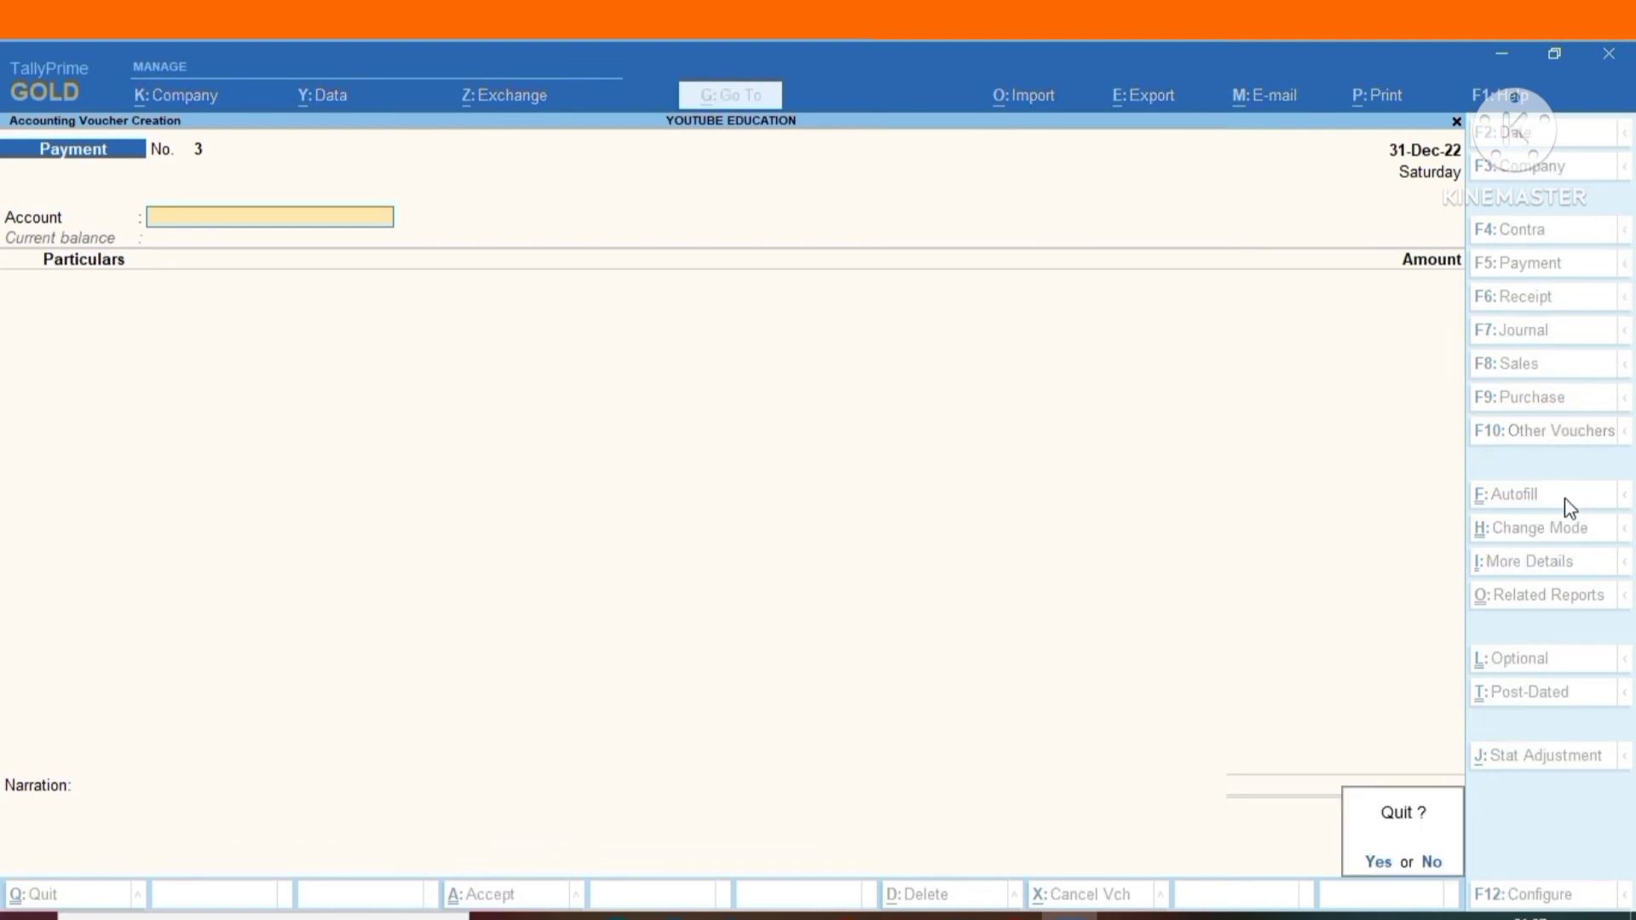
{"action": "key", "text": "Return"}
Open the Balance Sheet and drill down through Current Liabilities to the Duties & Taxes group.
{"action": "key", "text": "Down"}
{"action": "key", "text": "Down"}
{"action": "key", "text": "Down"}
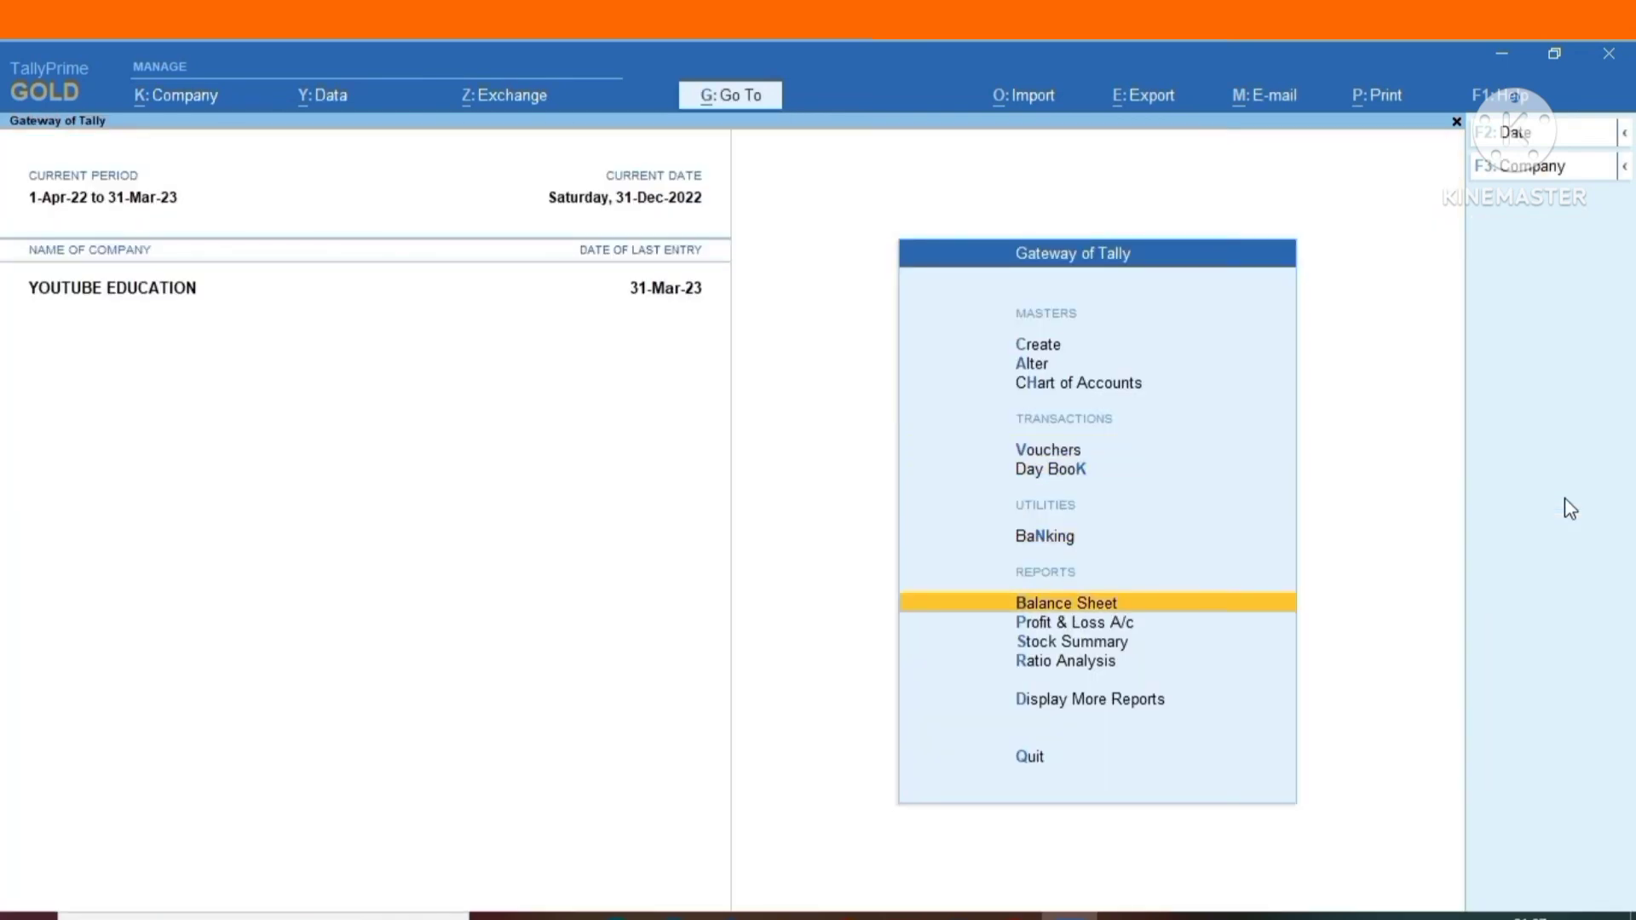
{"action": "key", "text": "Return"}
{"action": "key", "text": "Down"}
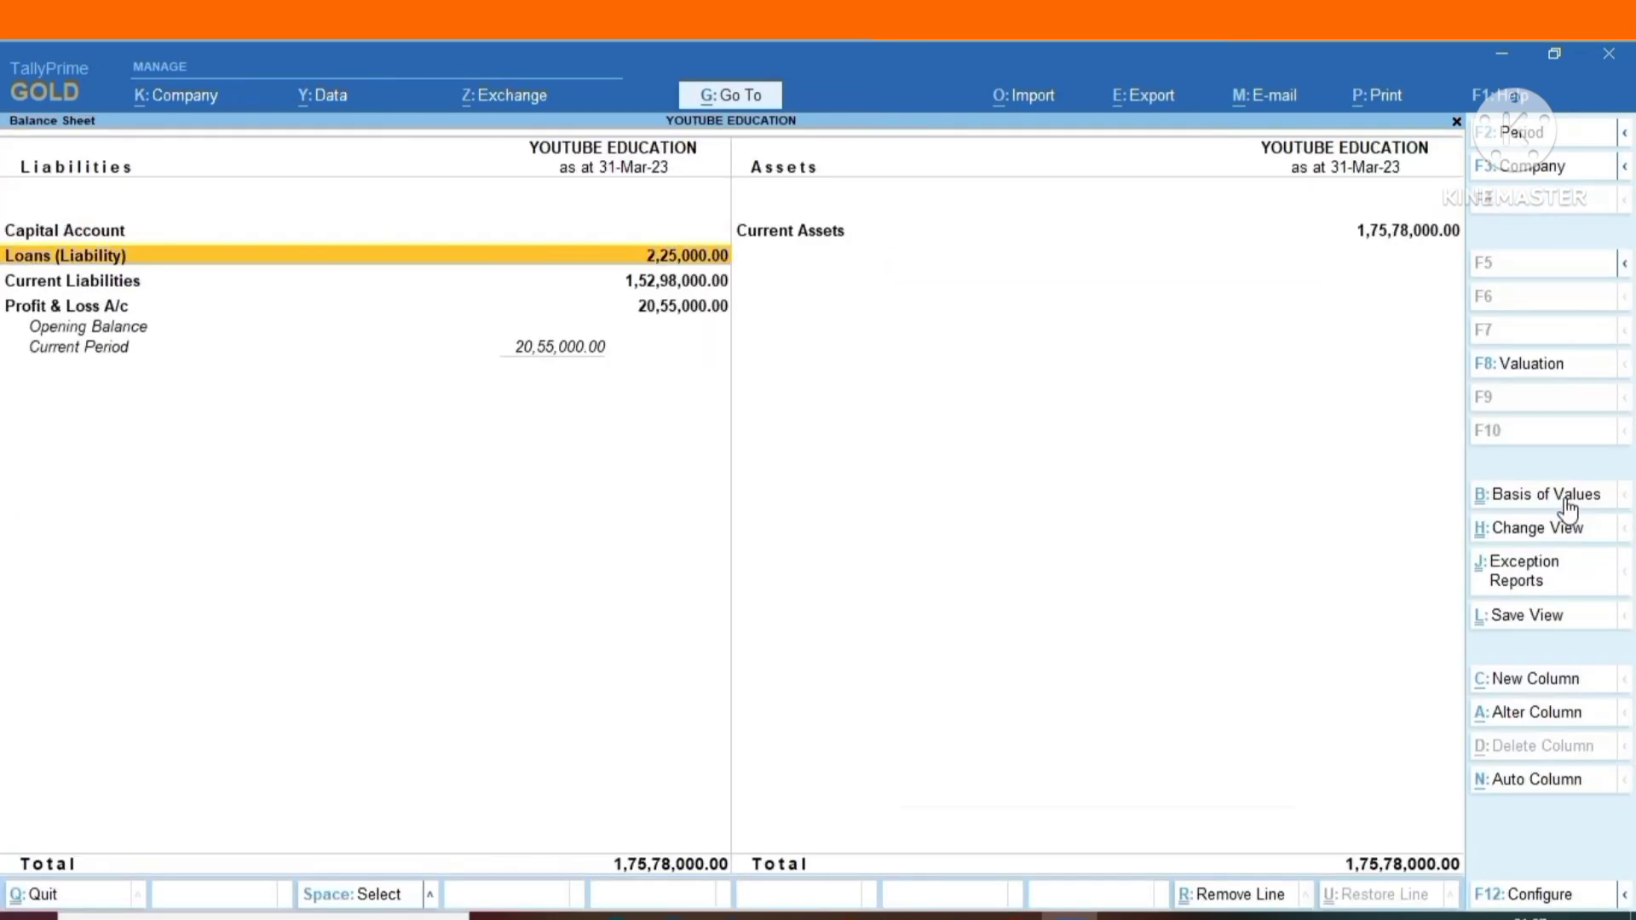
{"action": "key", "text": "Down"}
{"action": "key", "text": "Return"}
{"action": "key", "text": "Return"}
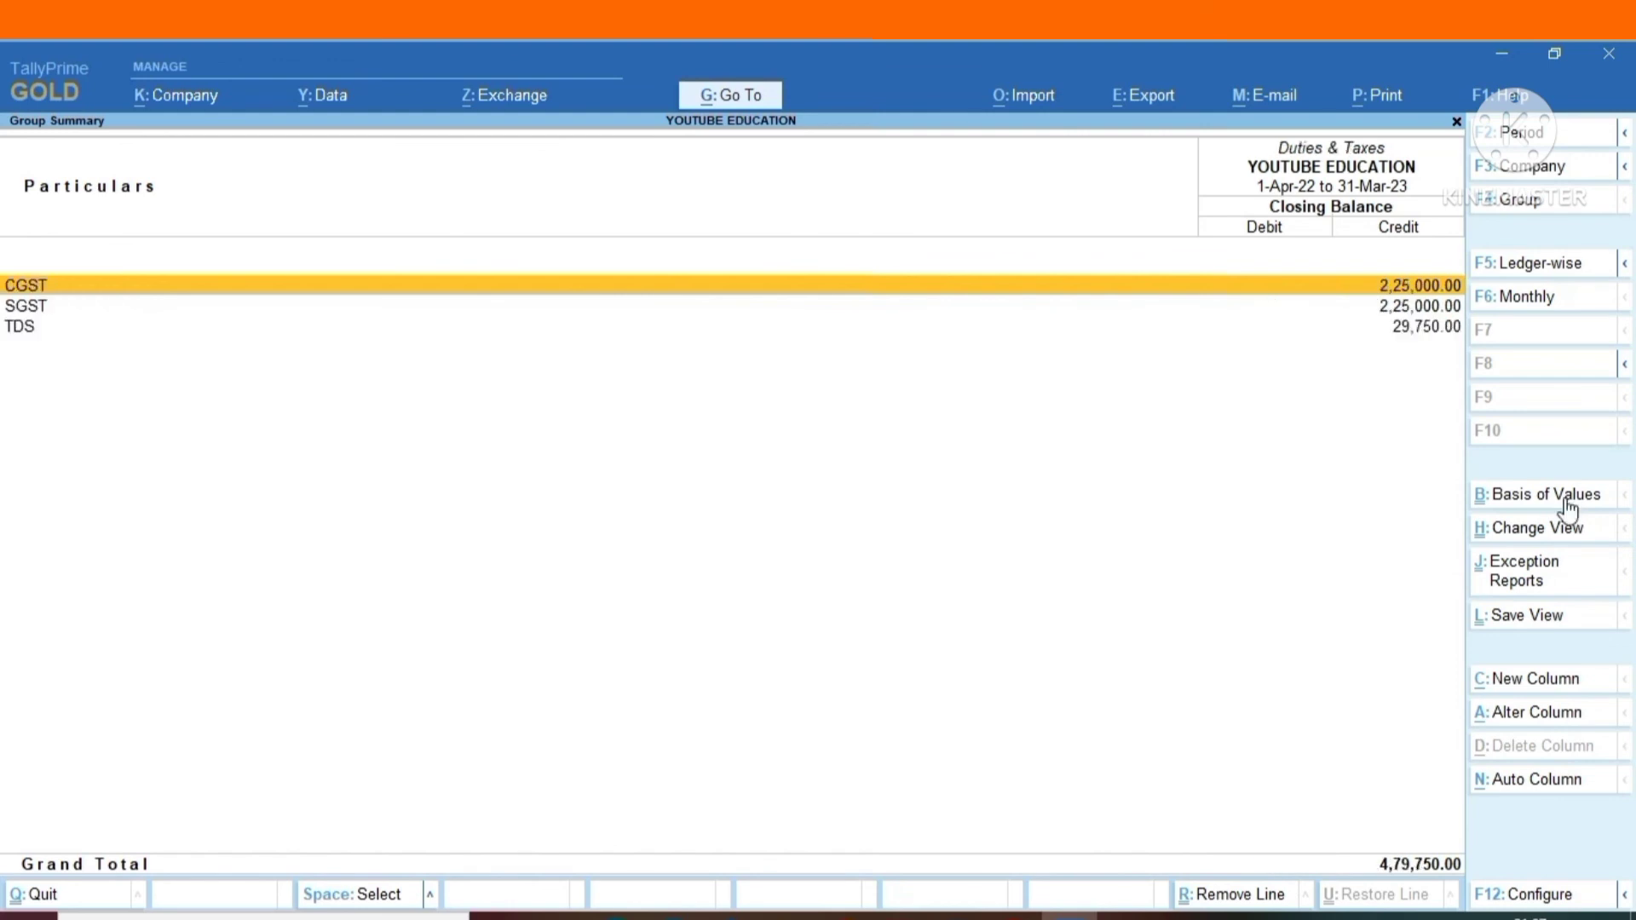
Examine the TDS ledger's March and December transactions in its monthly summary, and return to the Current Liabilities group summary.
{"action": "key", "text": "Down"}
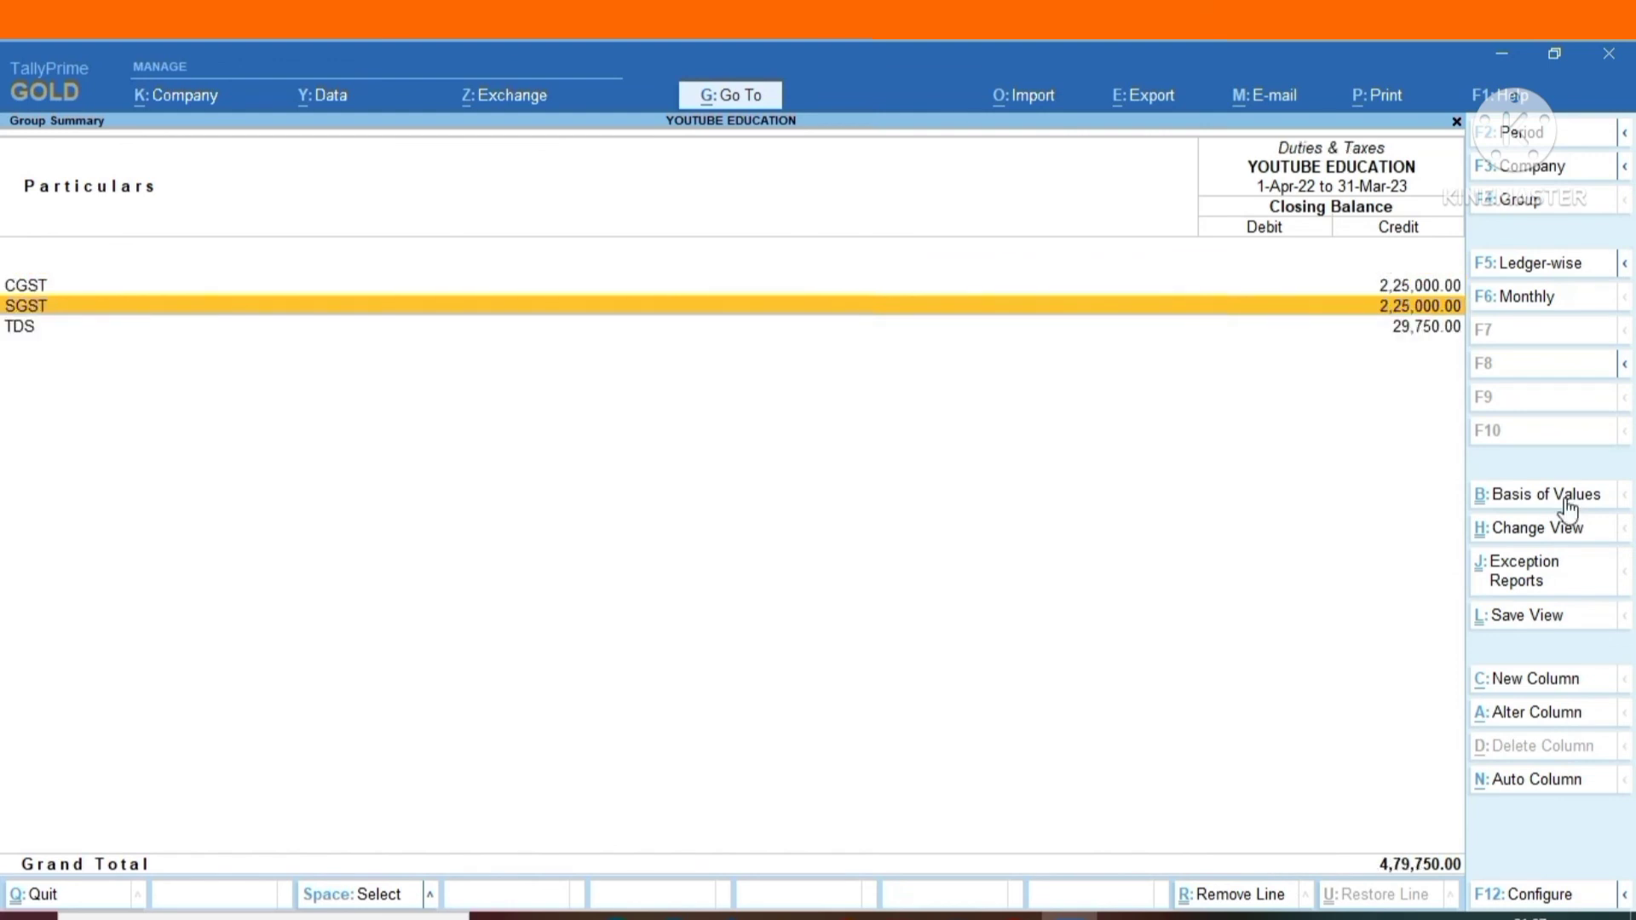
{"action": "key", "text": "Down"}
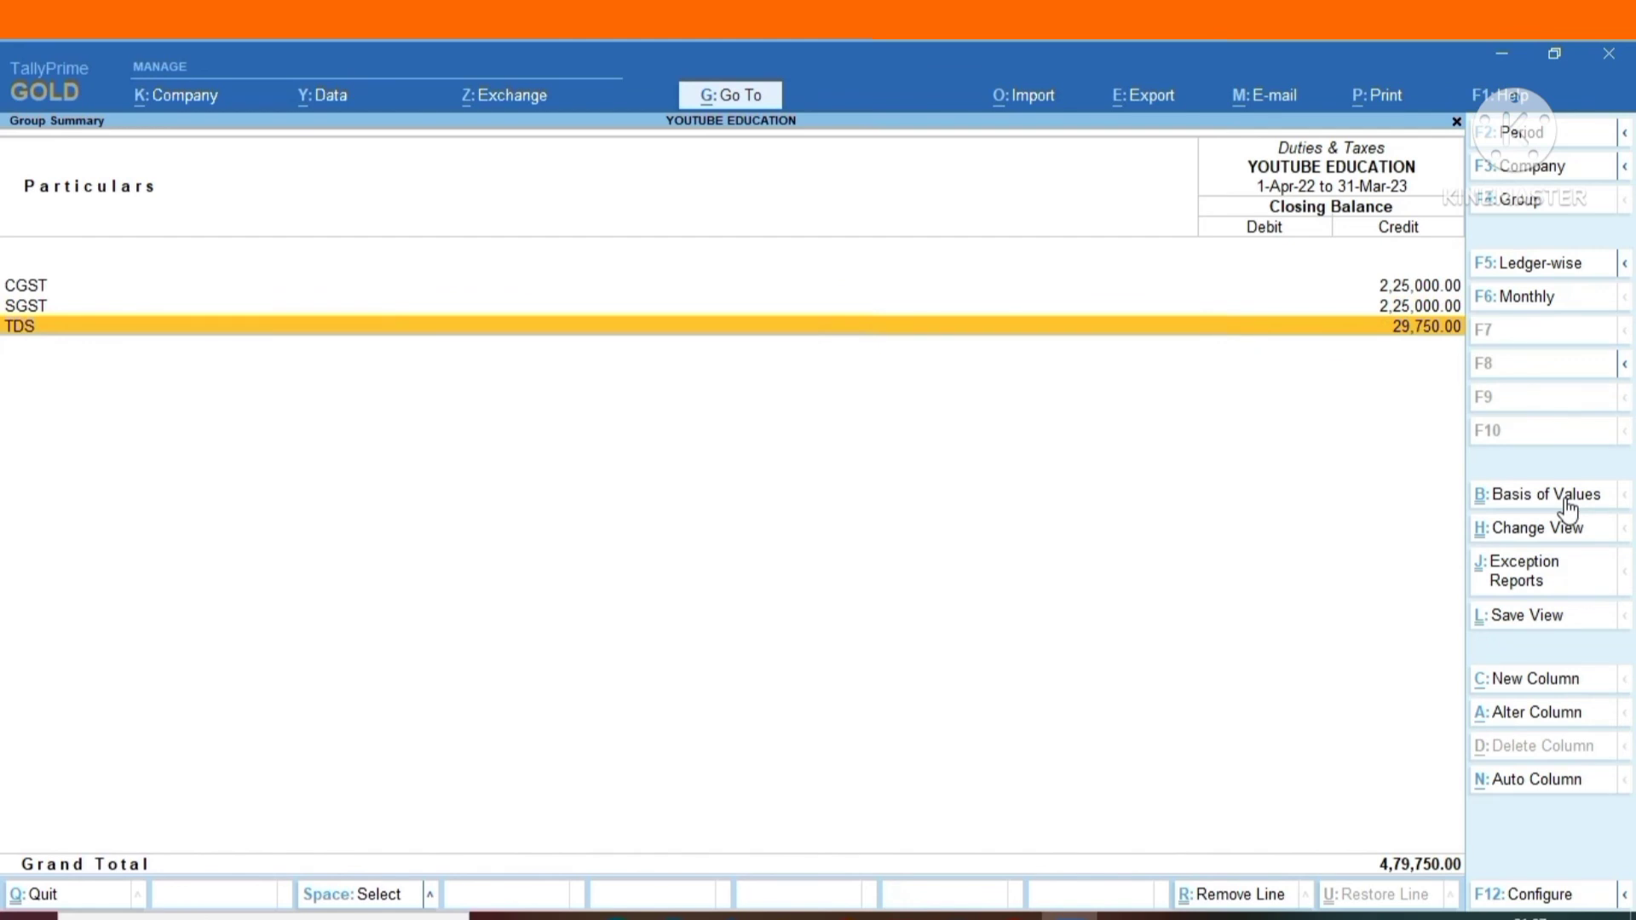
{"action": "key", "text": "Return"}
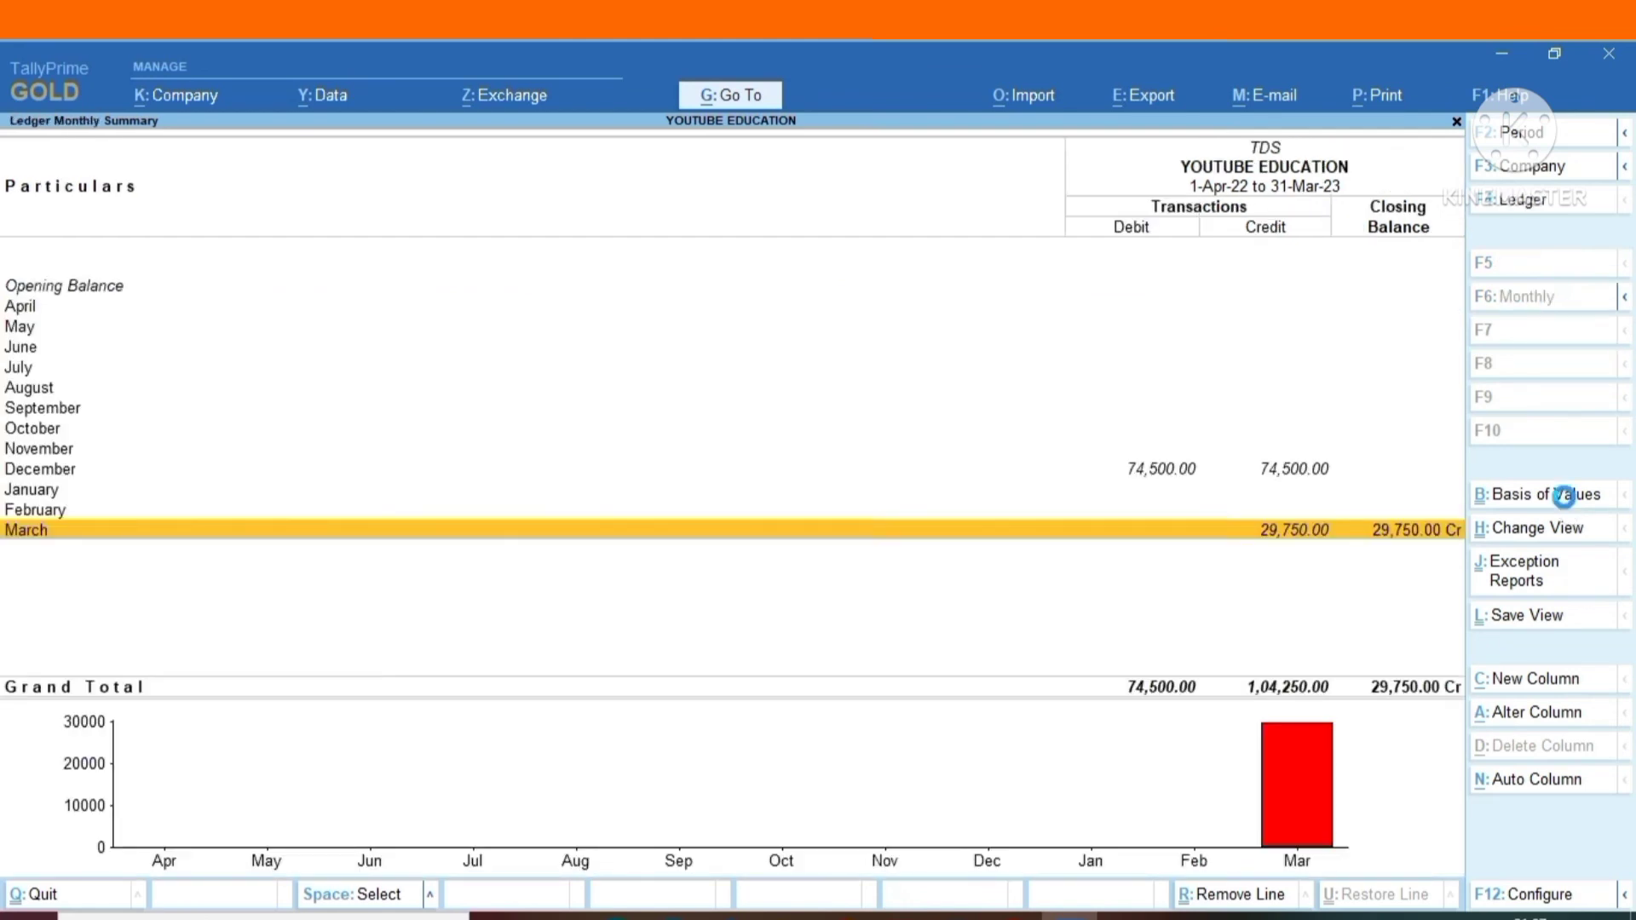
{"action": "key", "text": "Return"}
{"action": "key", "text": "Escape"}
{"action": "key", "text": "Up"}
{"action": "key", "text": "Up"}
{"action": "key", "text": "Up"}
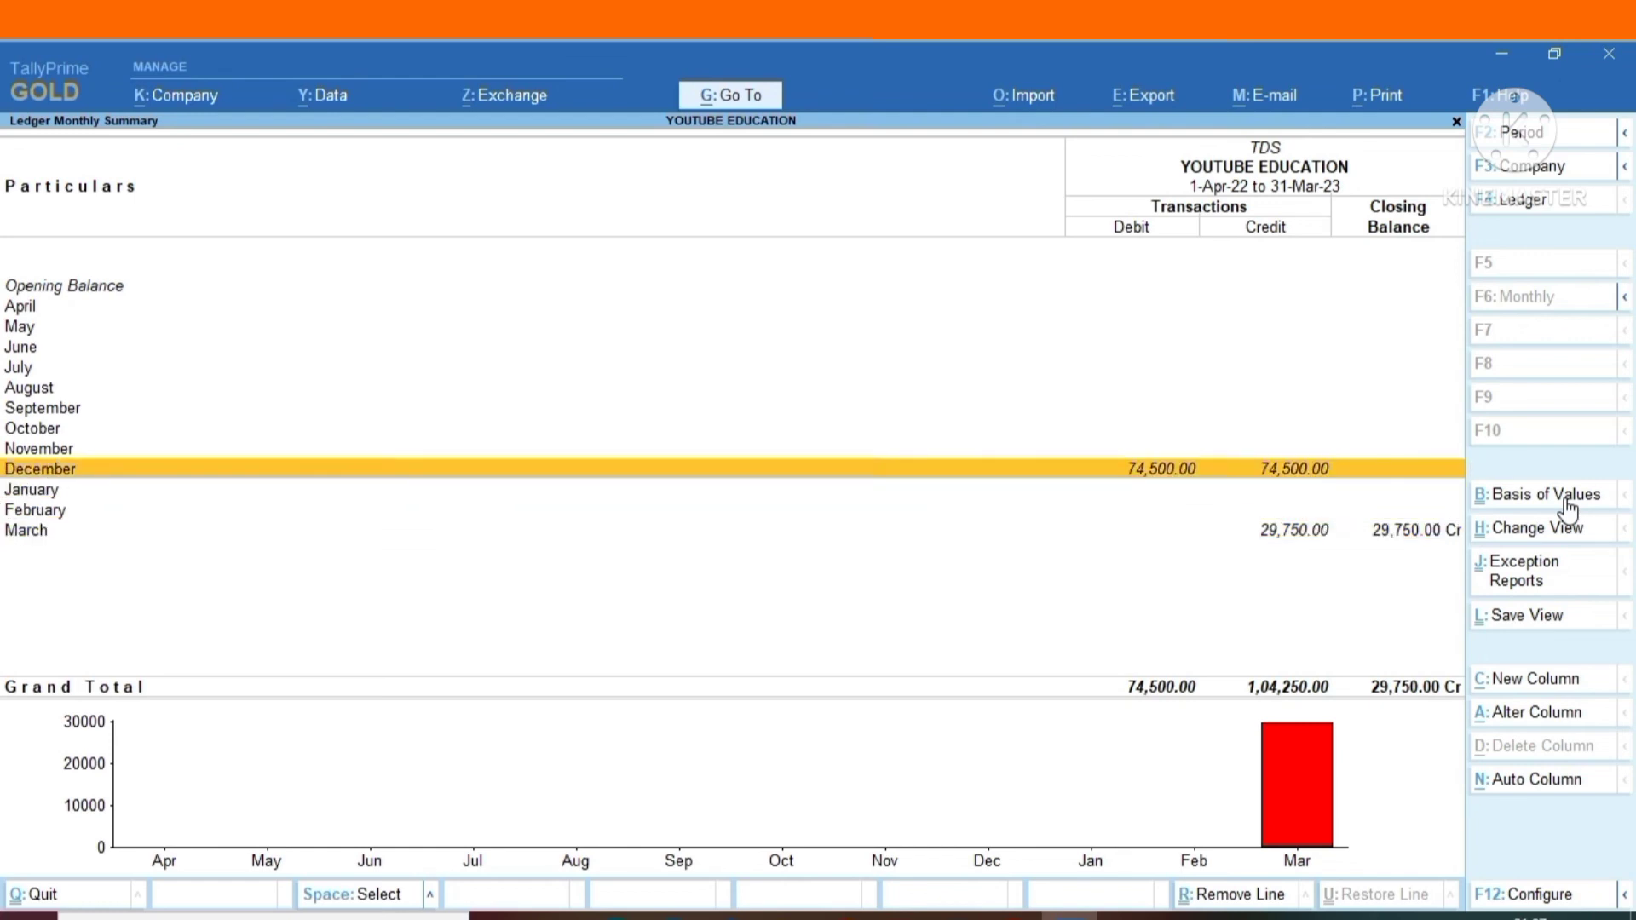
{"action": "key", "text": "Escape"}
{"action": "key", "text": "Escape"}
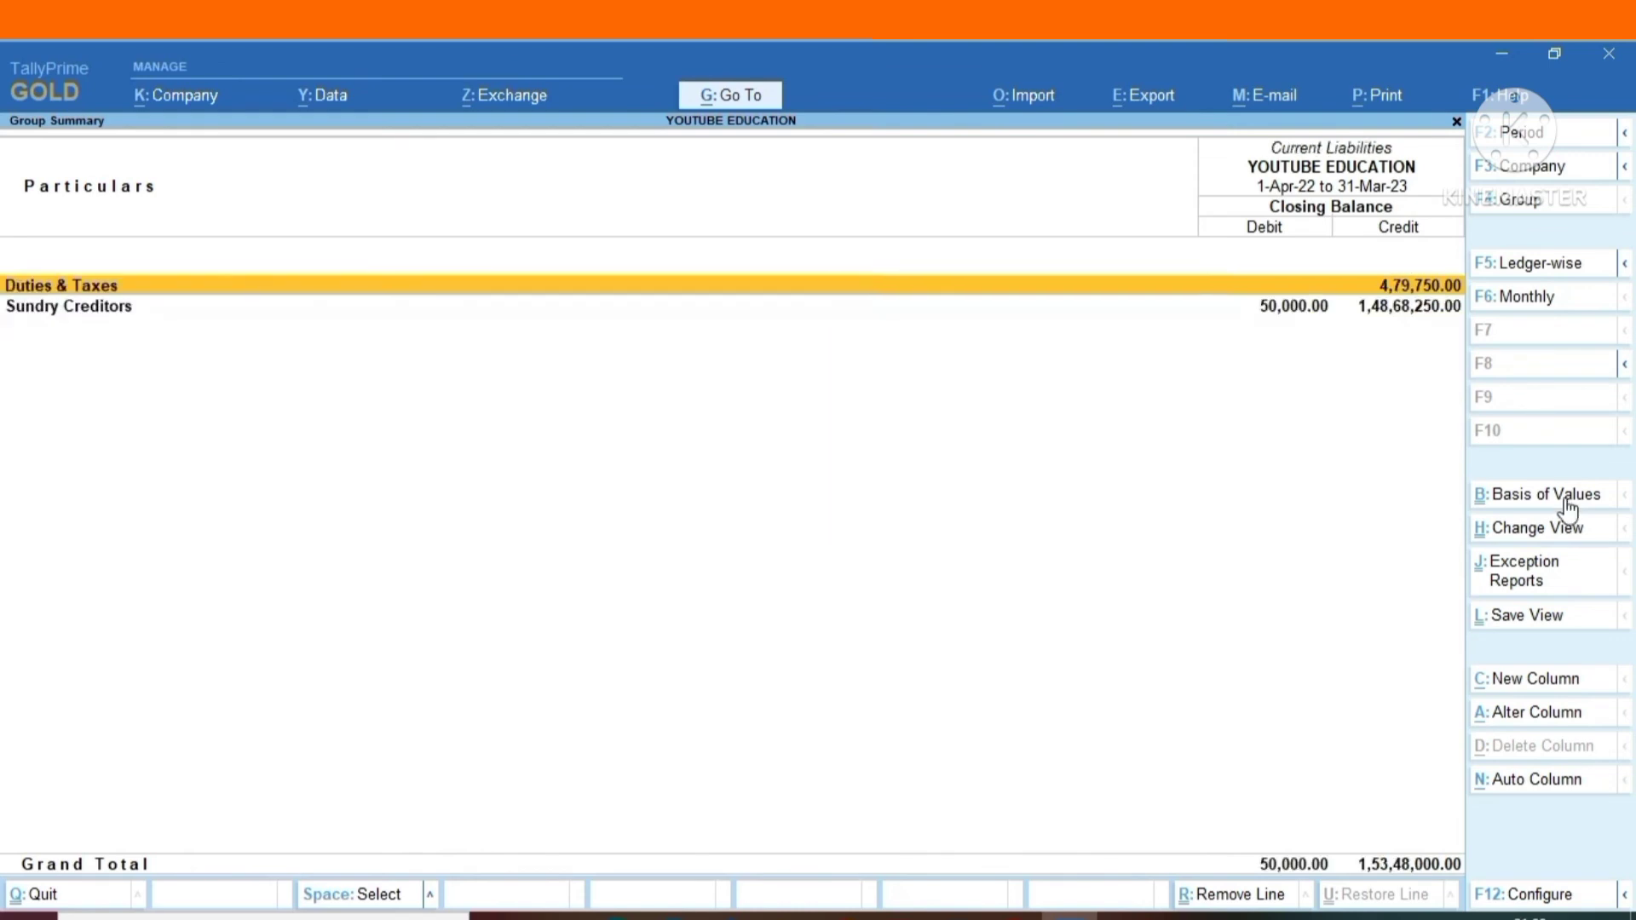